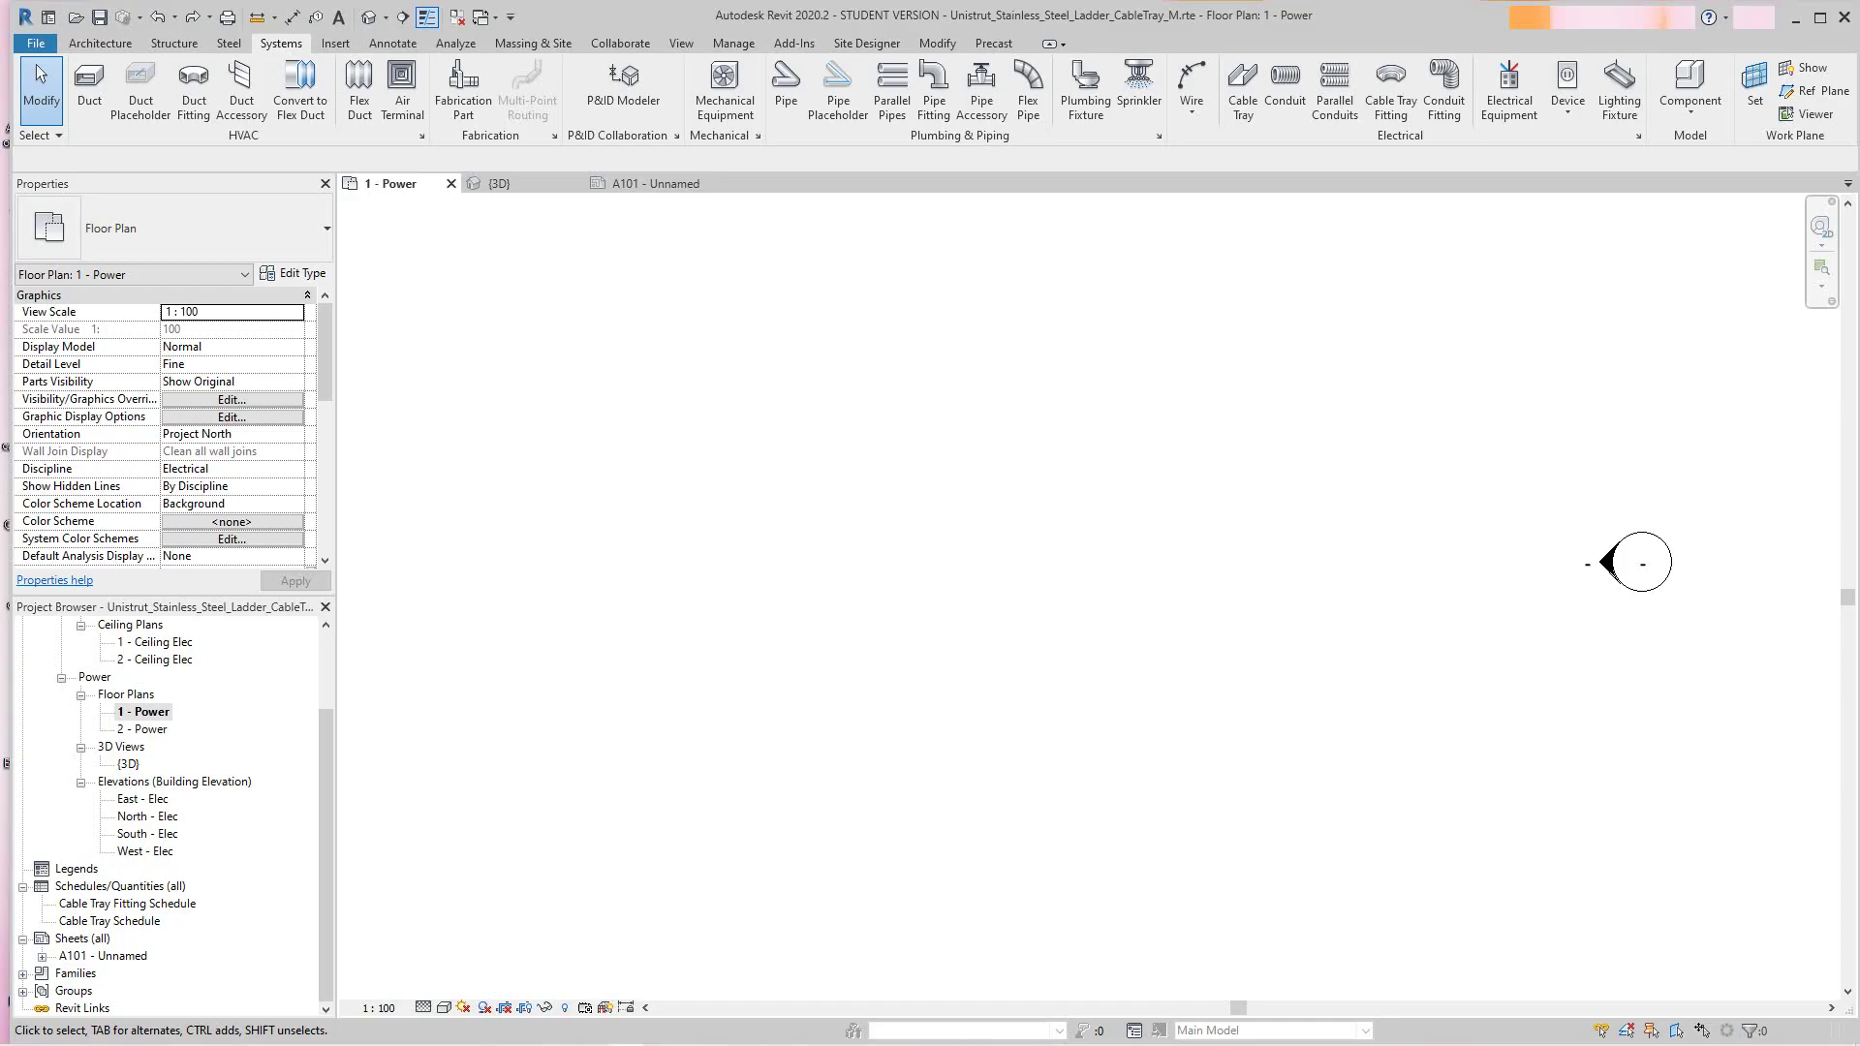
scroll(533, 387, down, 1)
mouse_move(533, 387)
middle_down()
mouse_move(444, 435)
mouse_move(411, 386)
mouse_move(495, 389)
mouse_move(489, 339)
middle_up()
scroll(728, 502, down, 3)
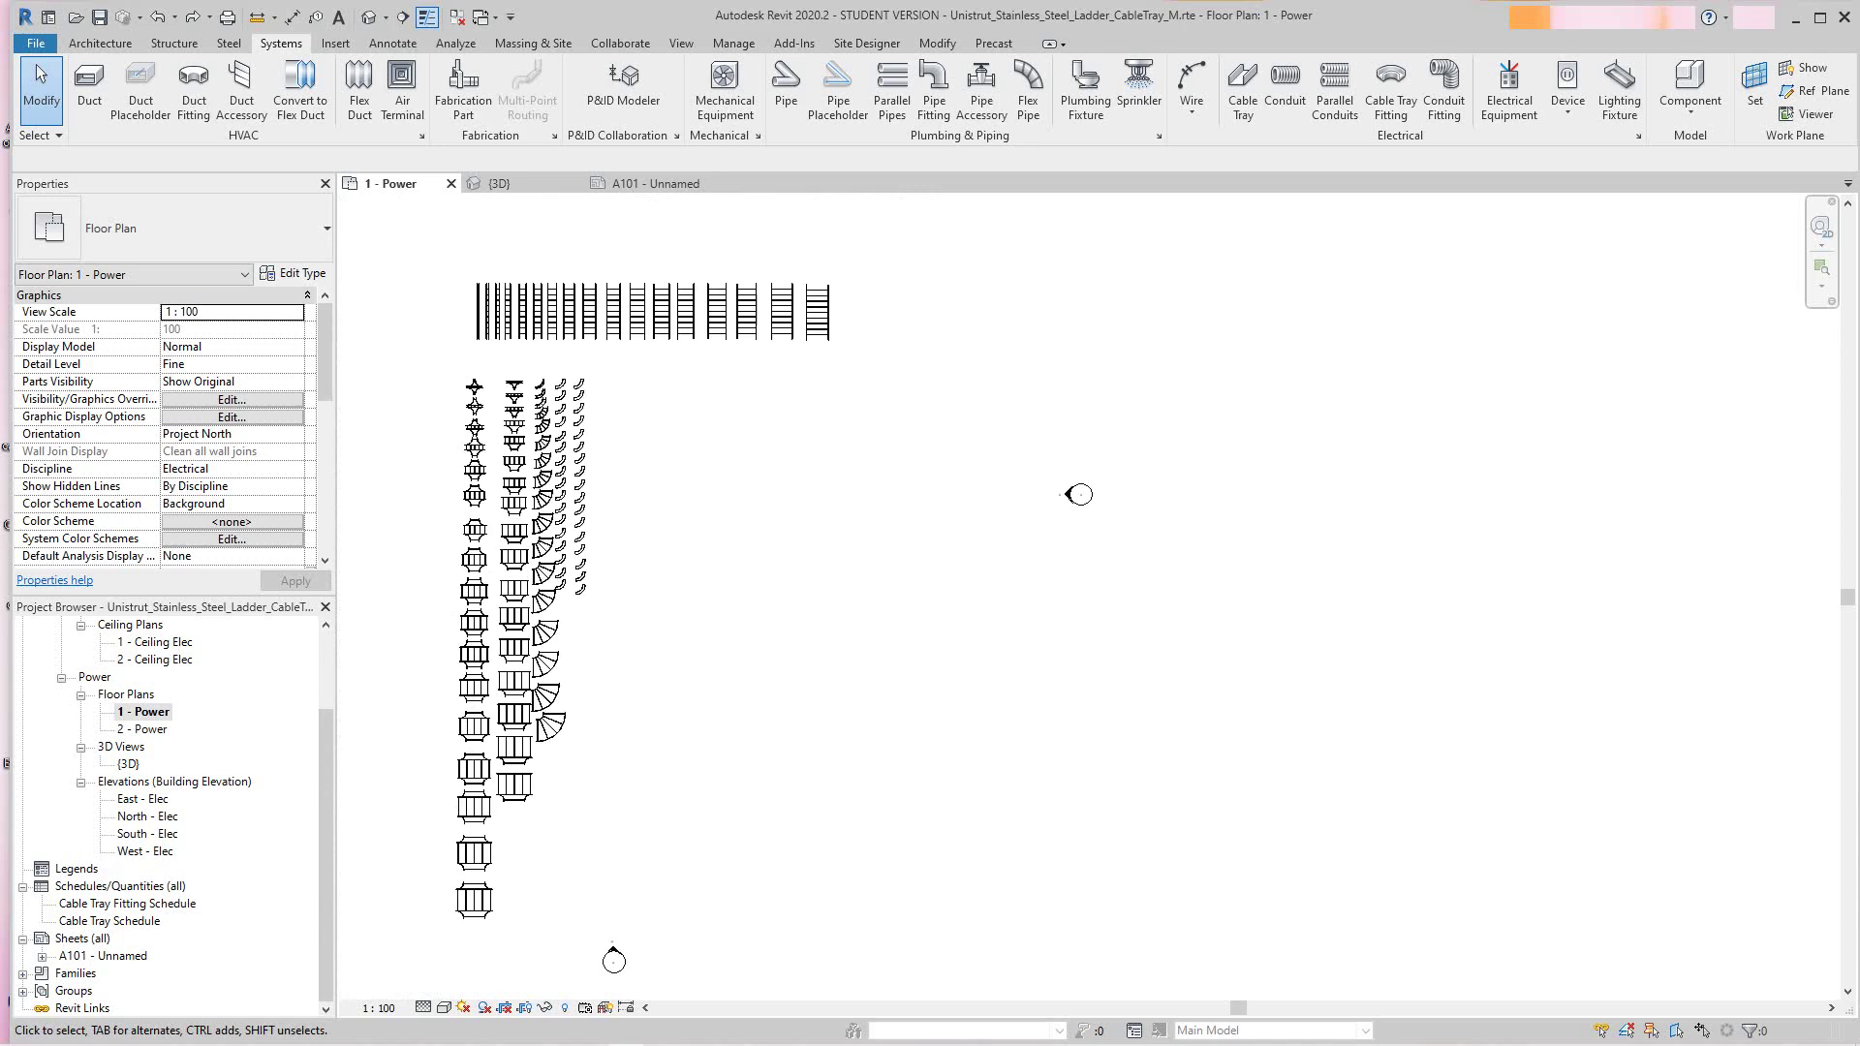
scroll(655, 502, up, 4)
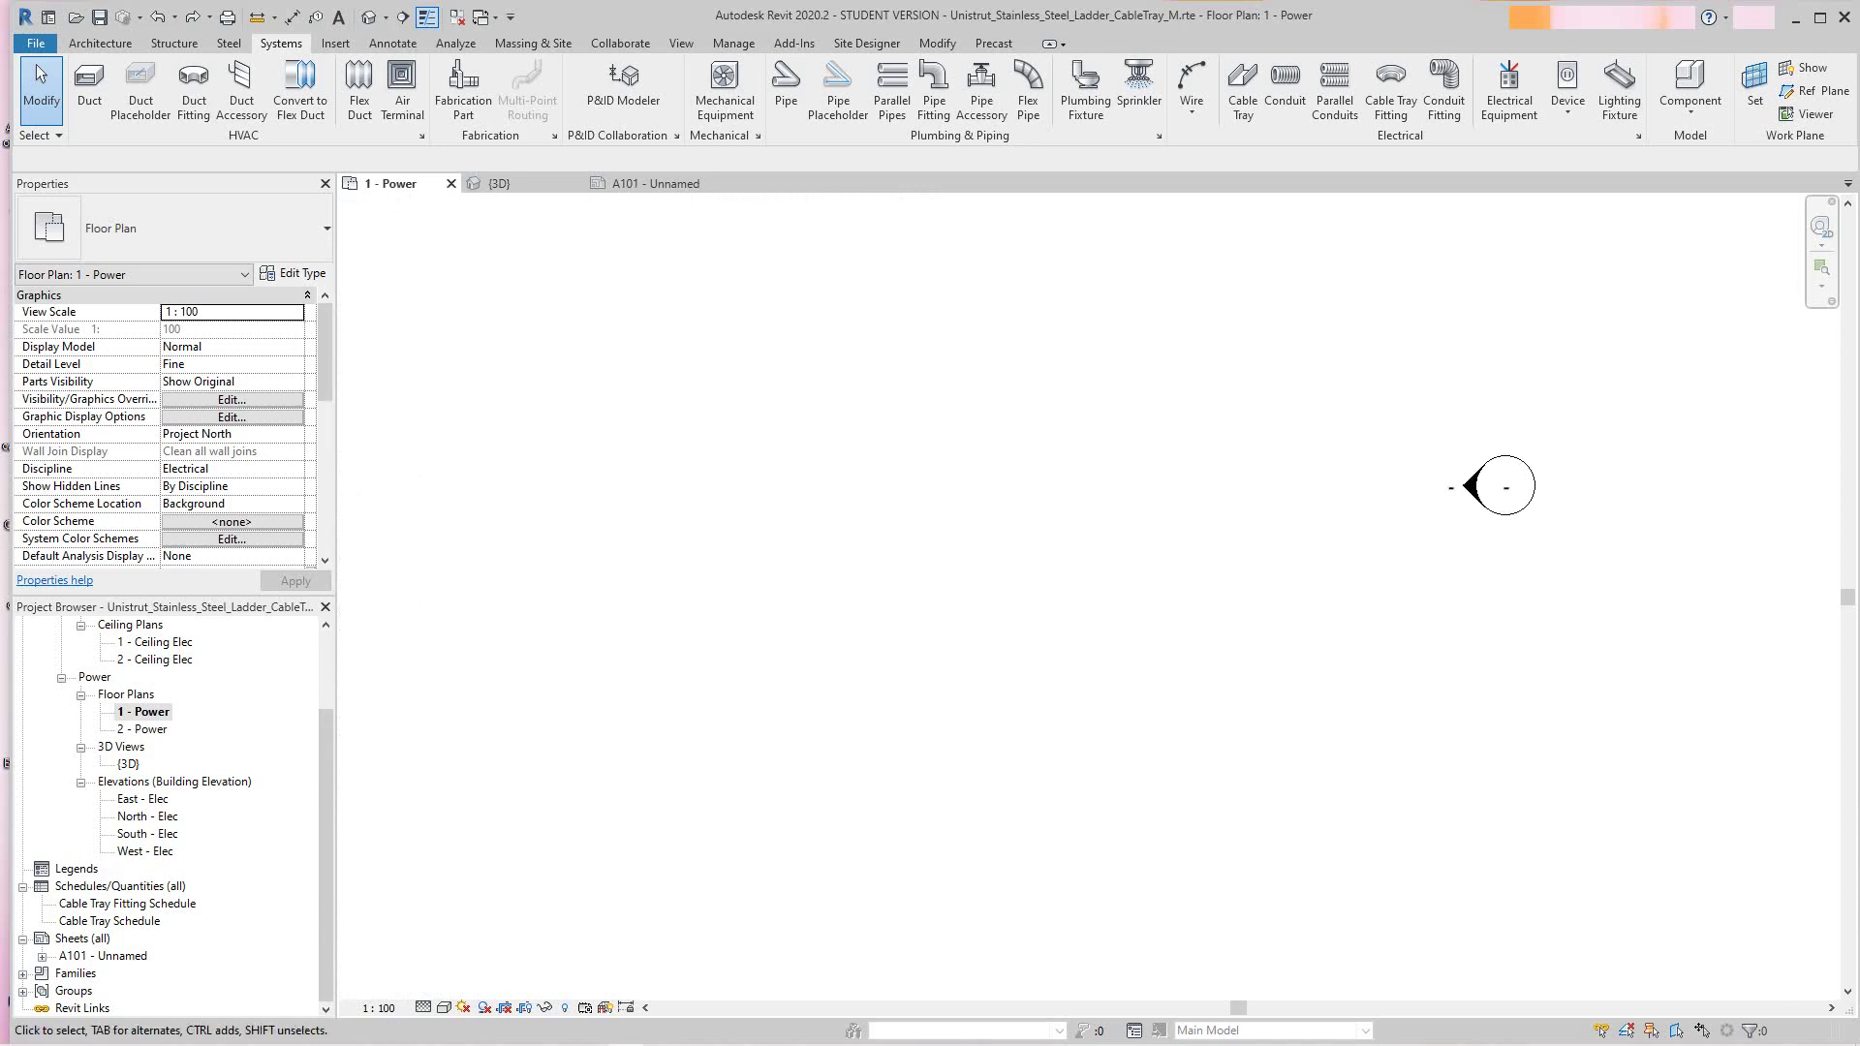
middle_drag(655, 501, 761, 462)
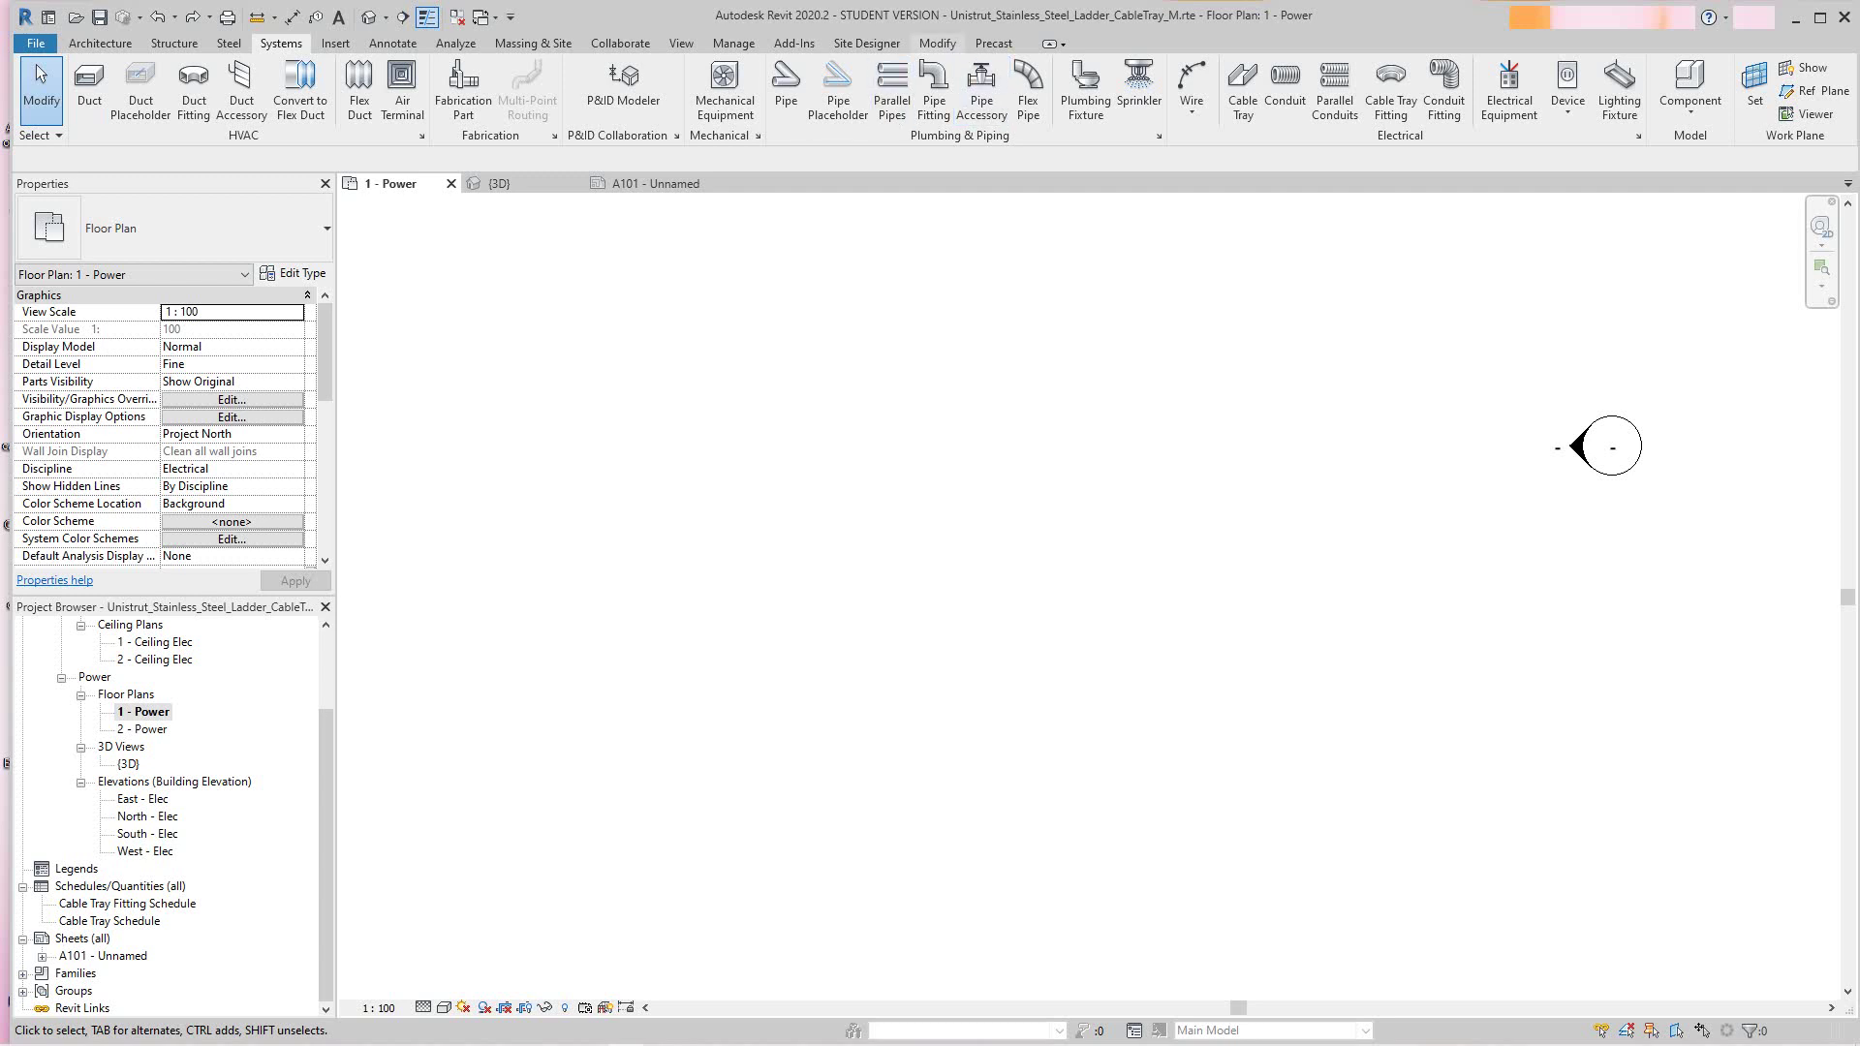
click(937, 43)
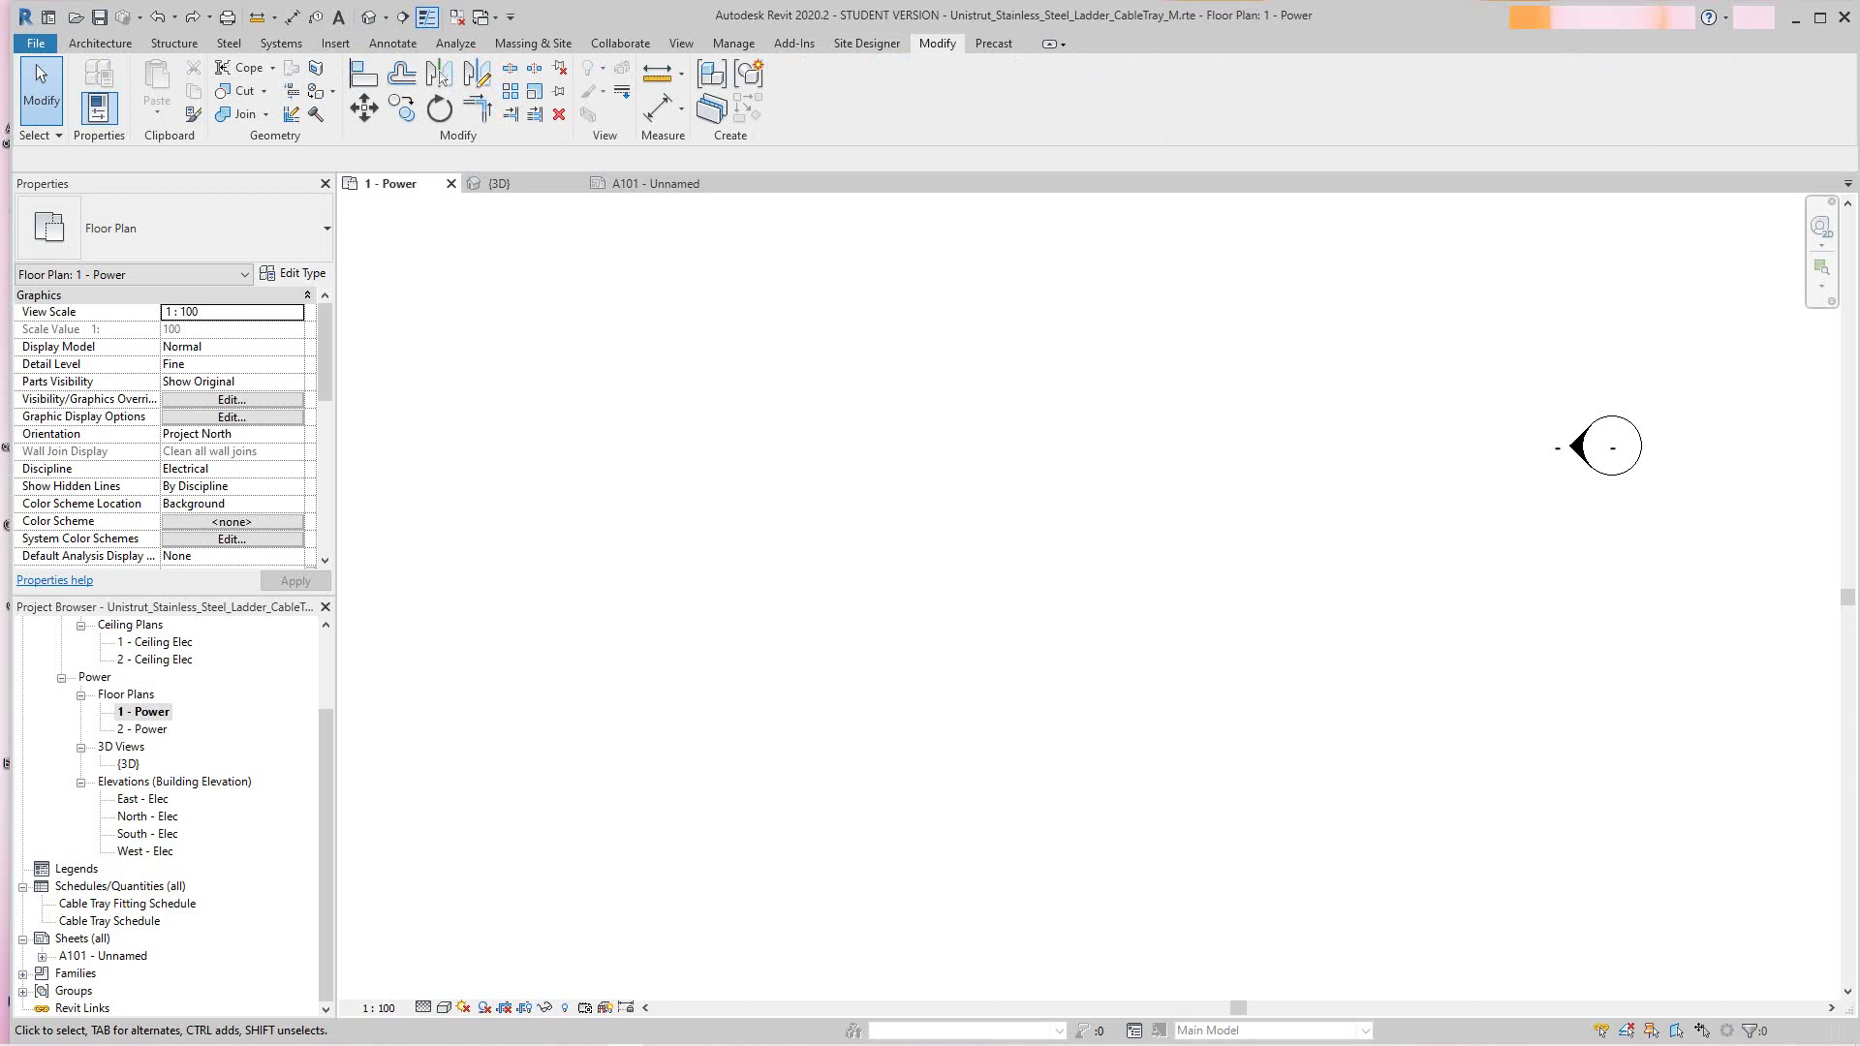
click(281, 43)
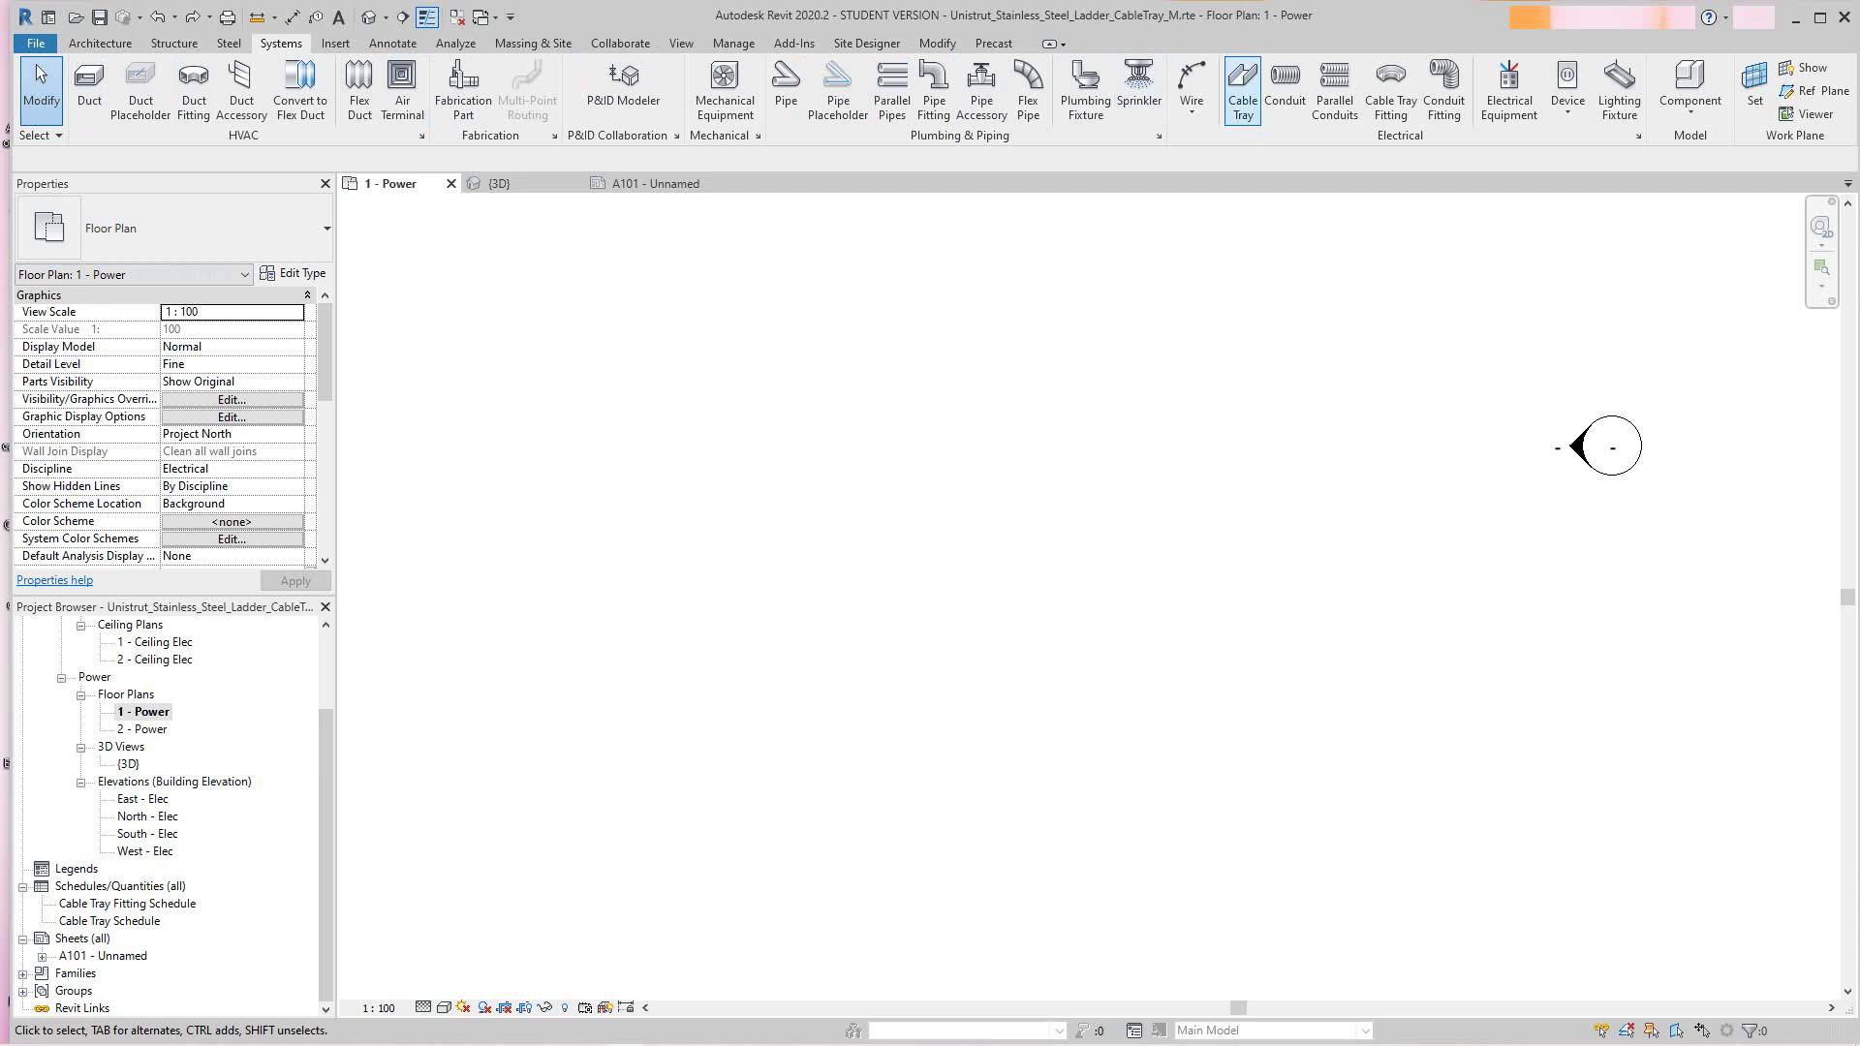
Draw a straight vertical run of 300 mm wide channel cable tray in the empty area of the floor plan
click(1243, 92)
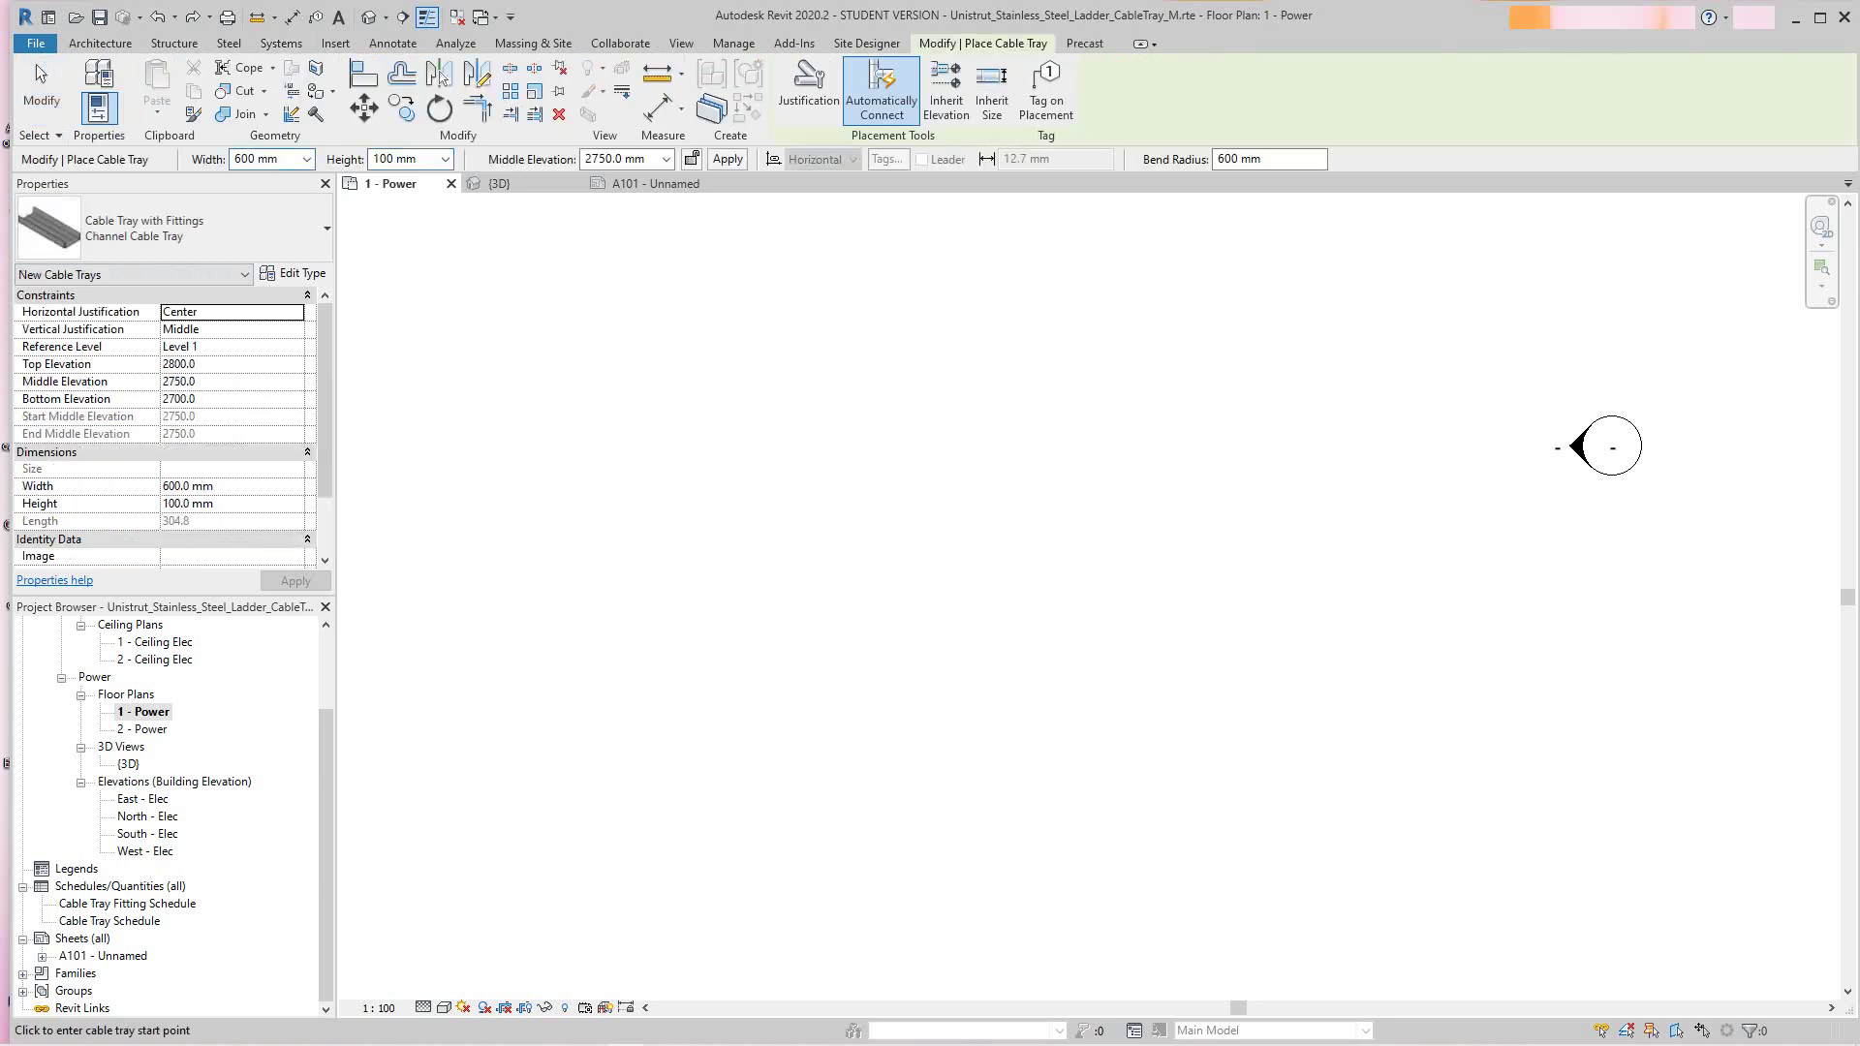
click(571, 461)
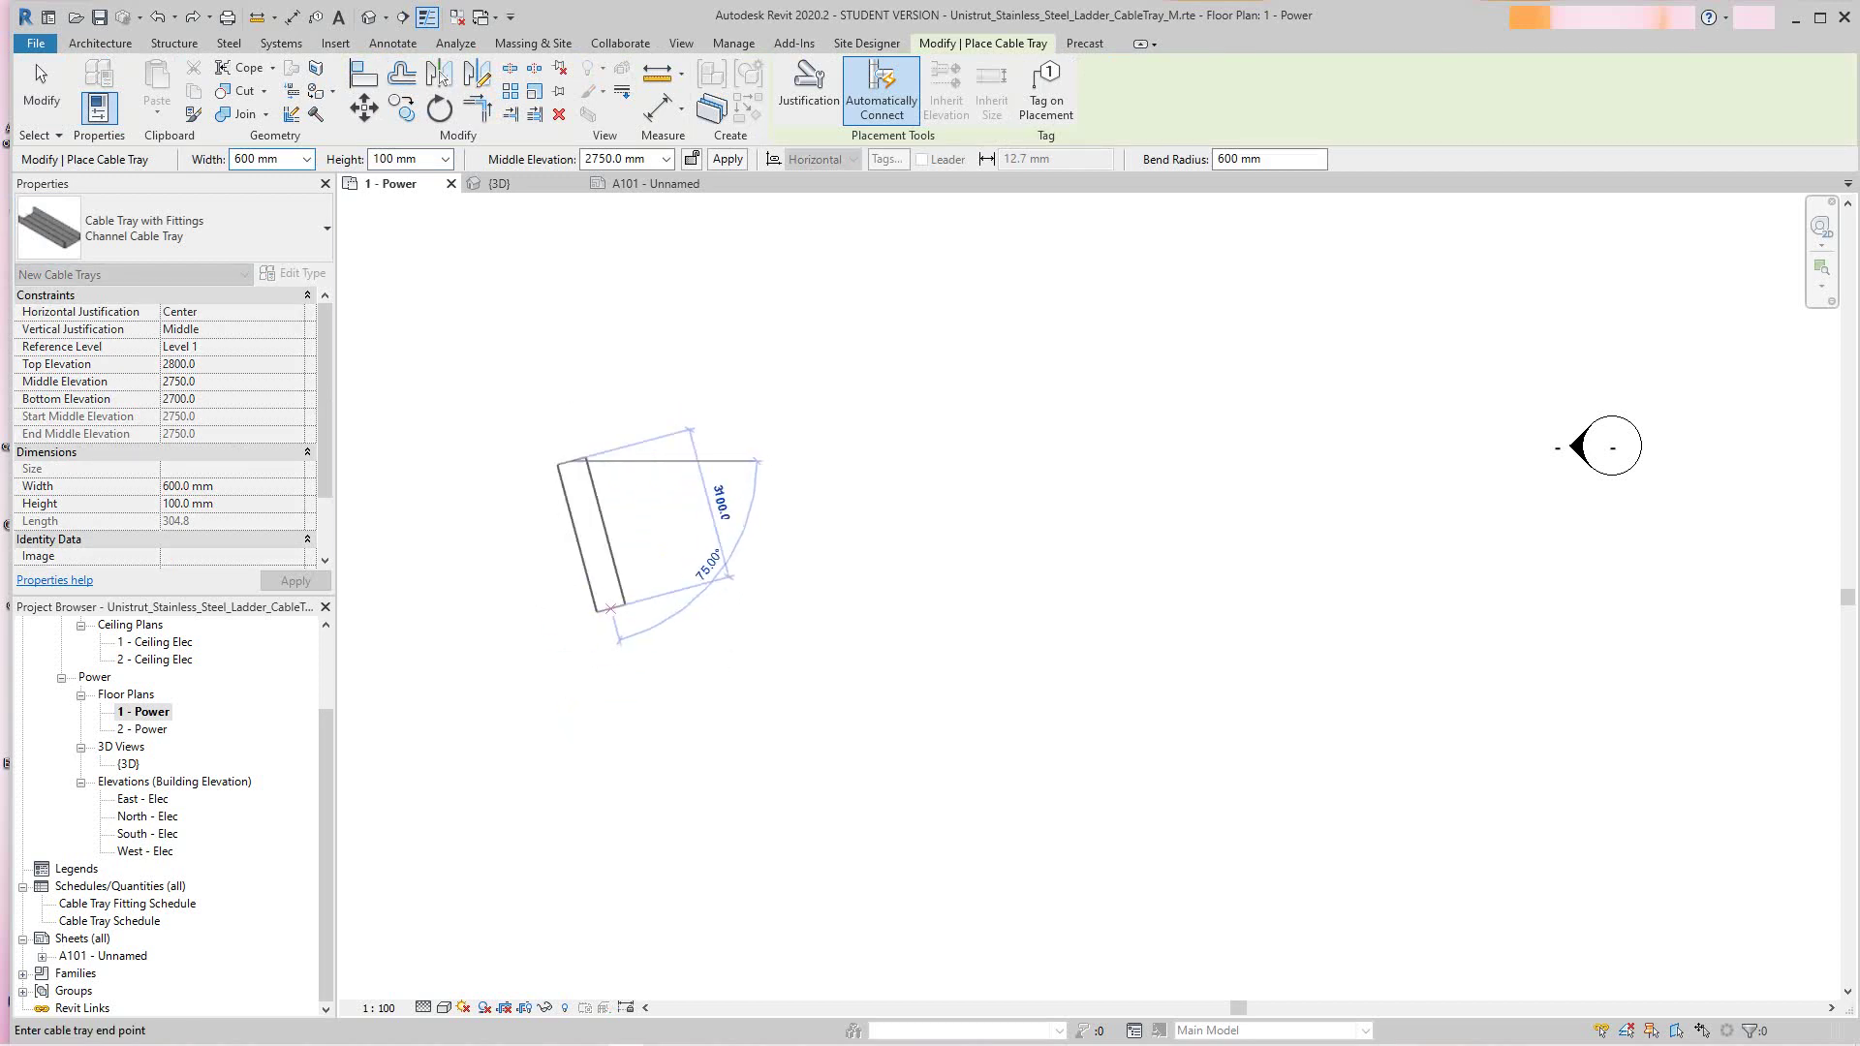
click(306, 159)
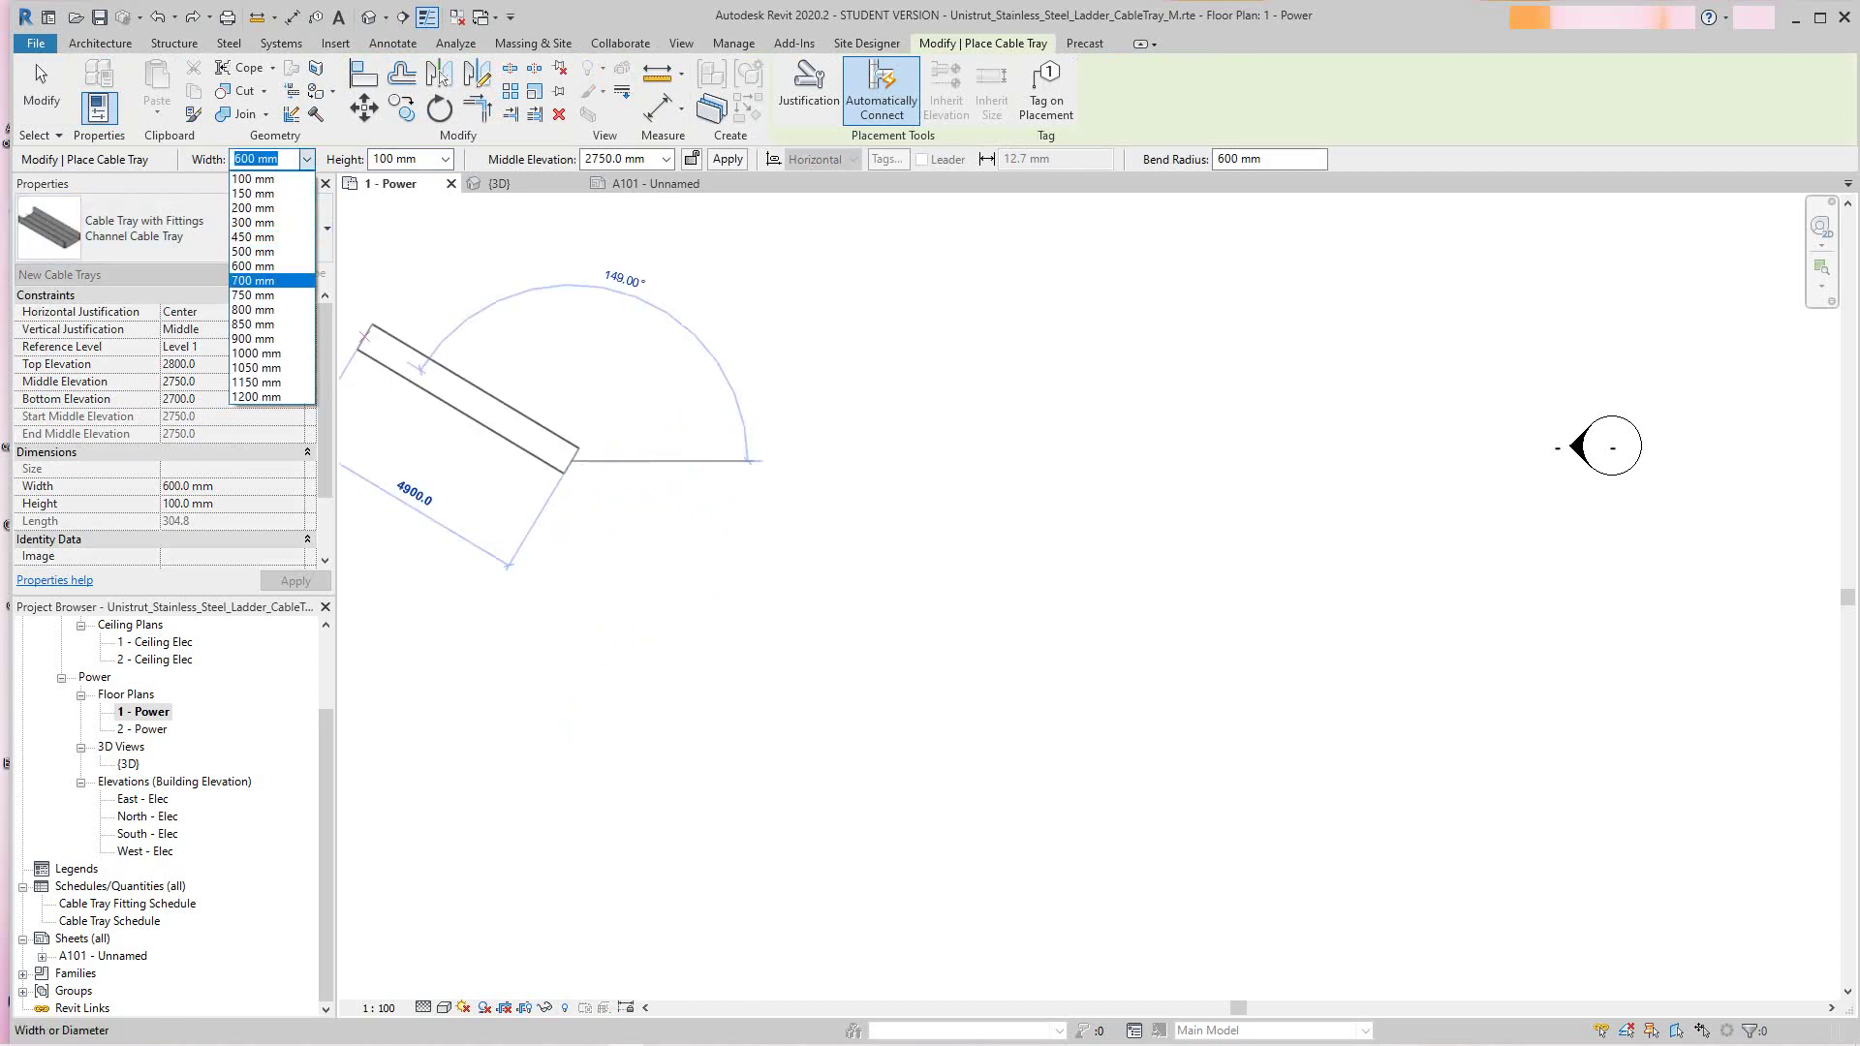
click(252, 222)
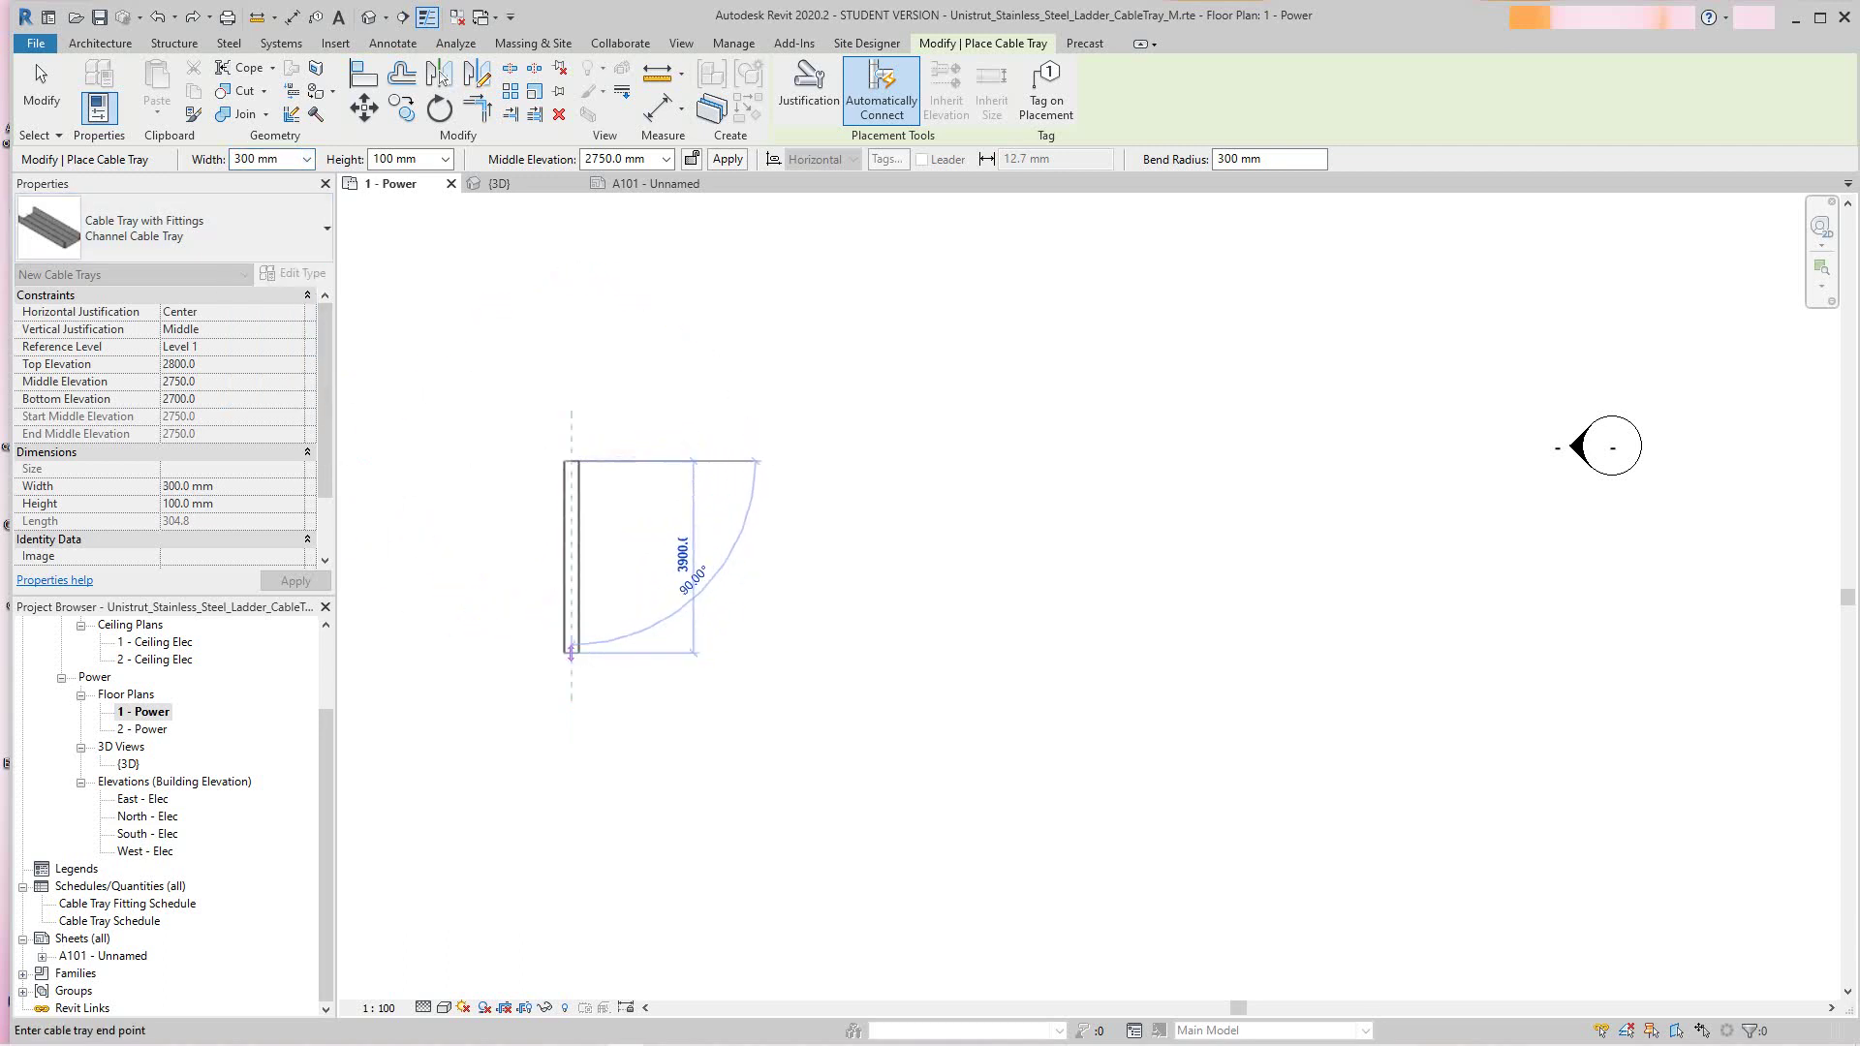
scroll(562, 656, up, 4)
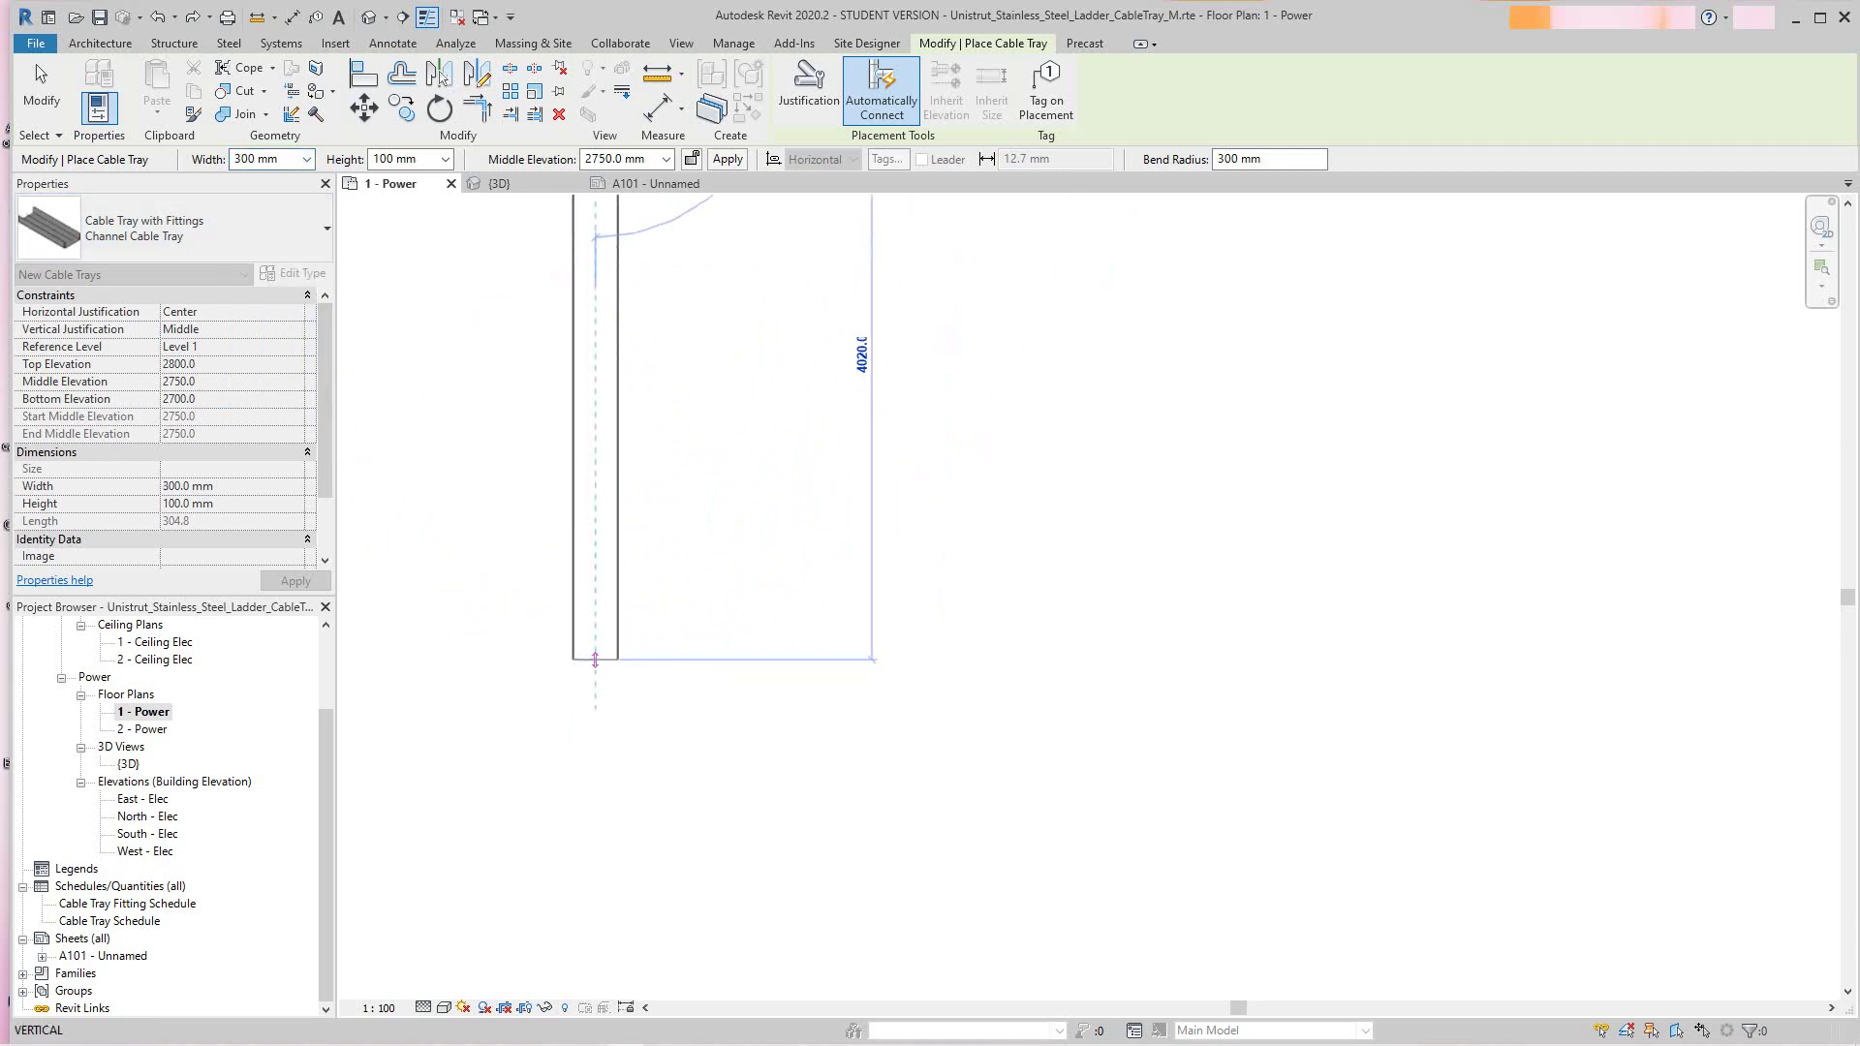
scroll(595, 736, down, 2)
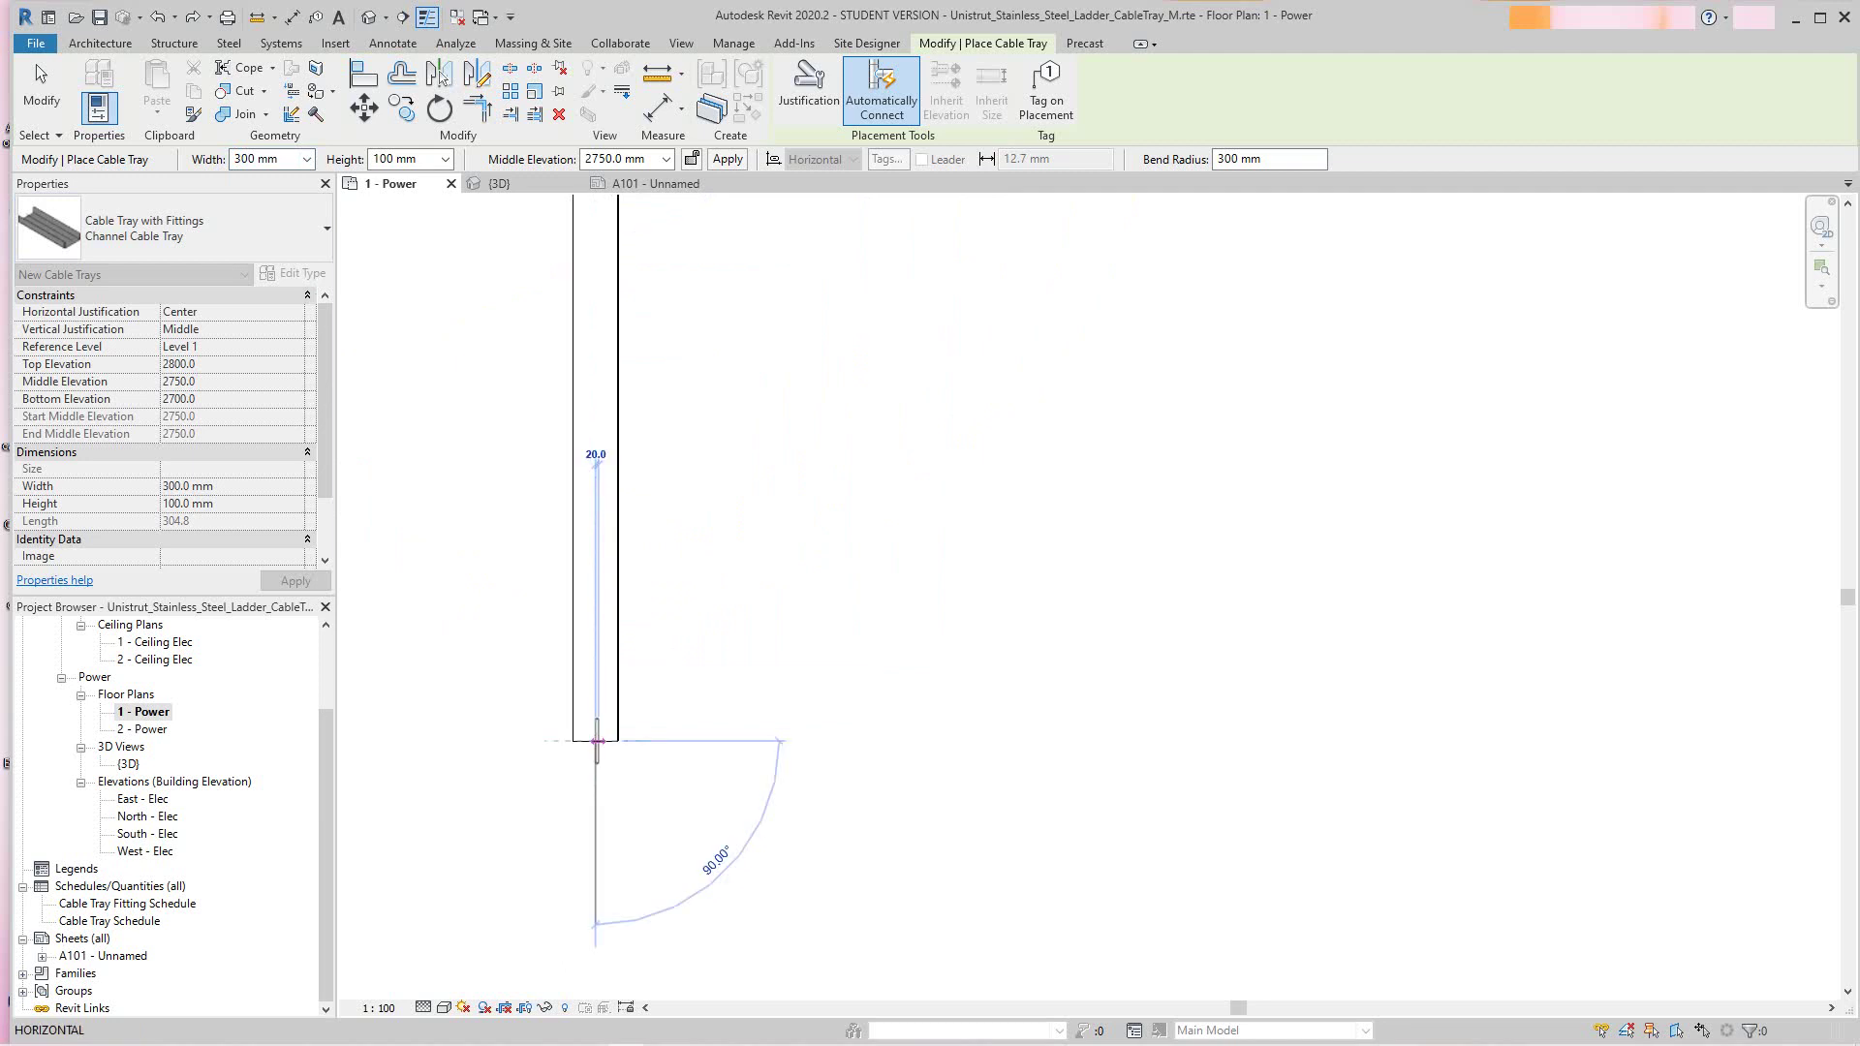
right_click(680, 681)
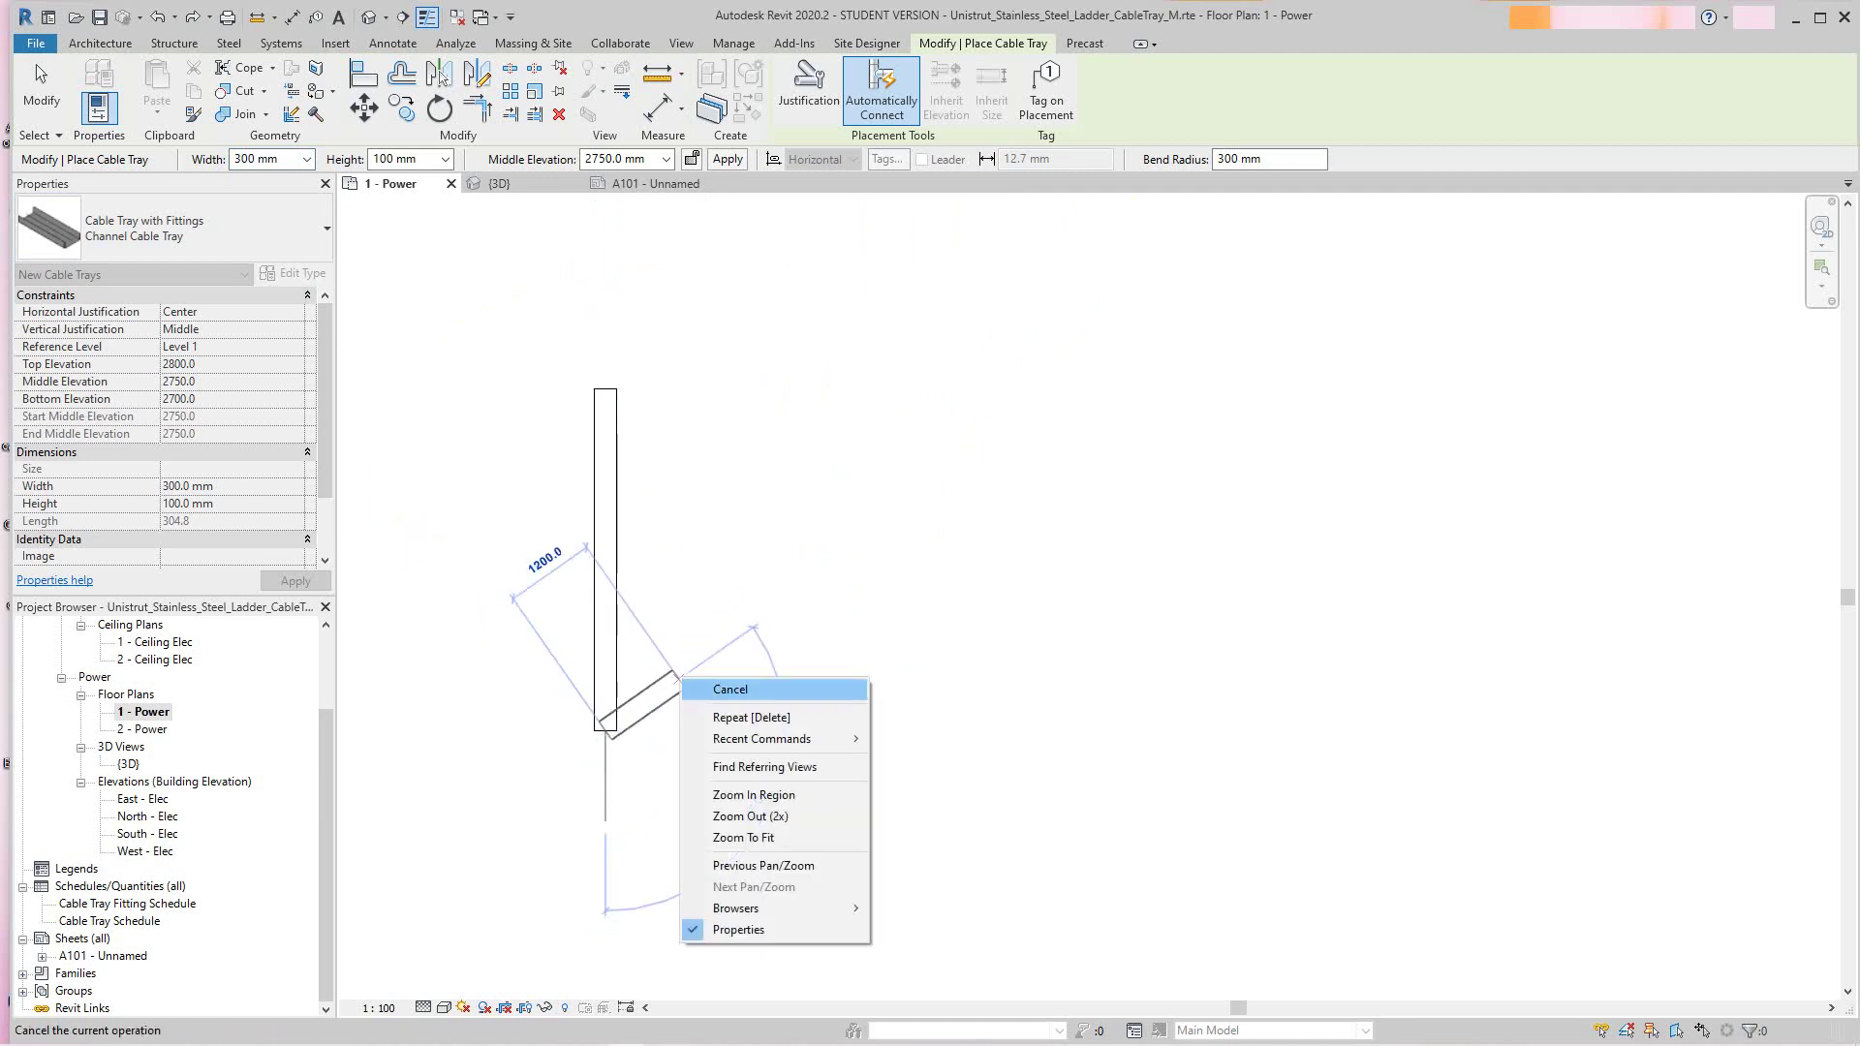
click(731, 689)
scroll(615, 722, up, 3)
right_click(678, 429)
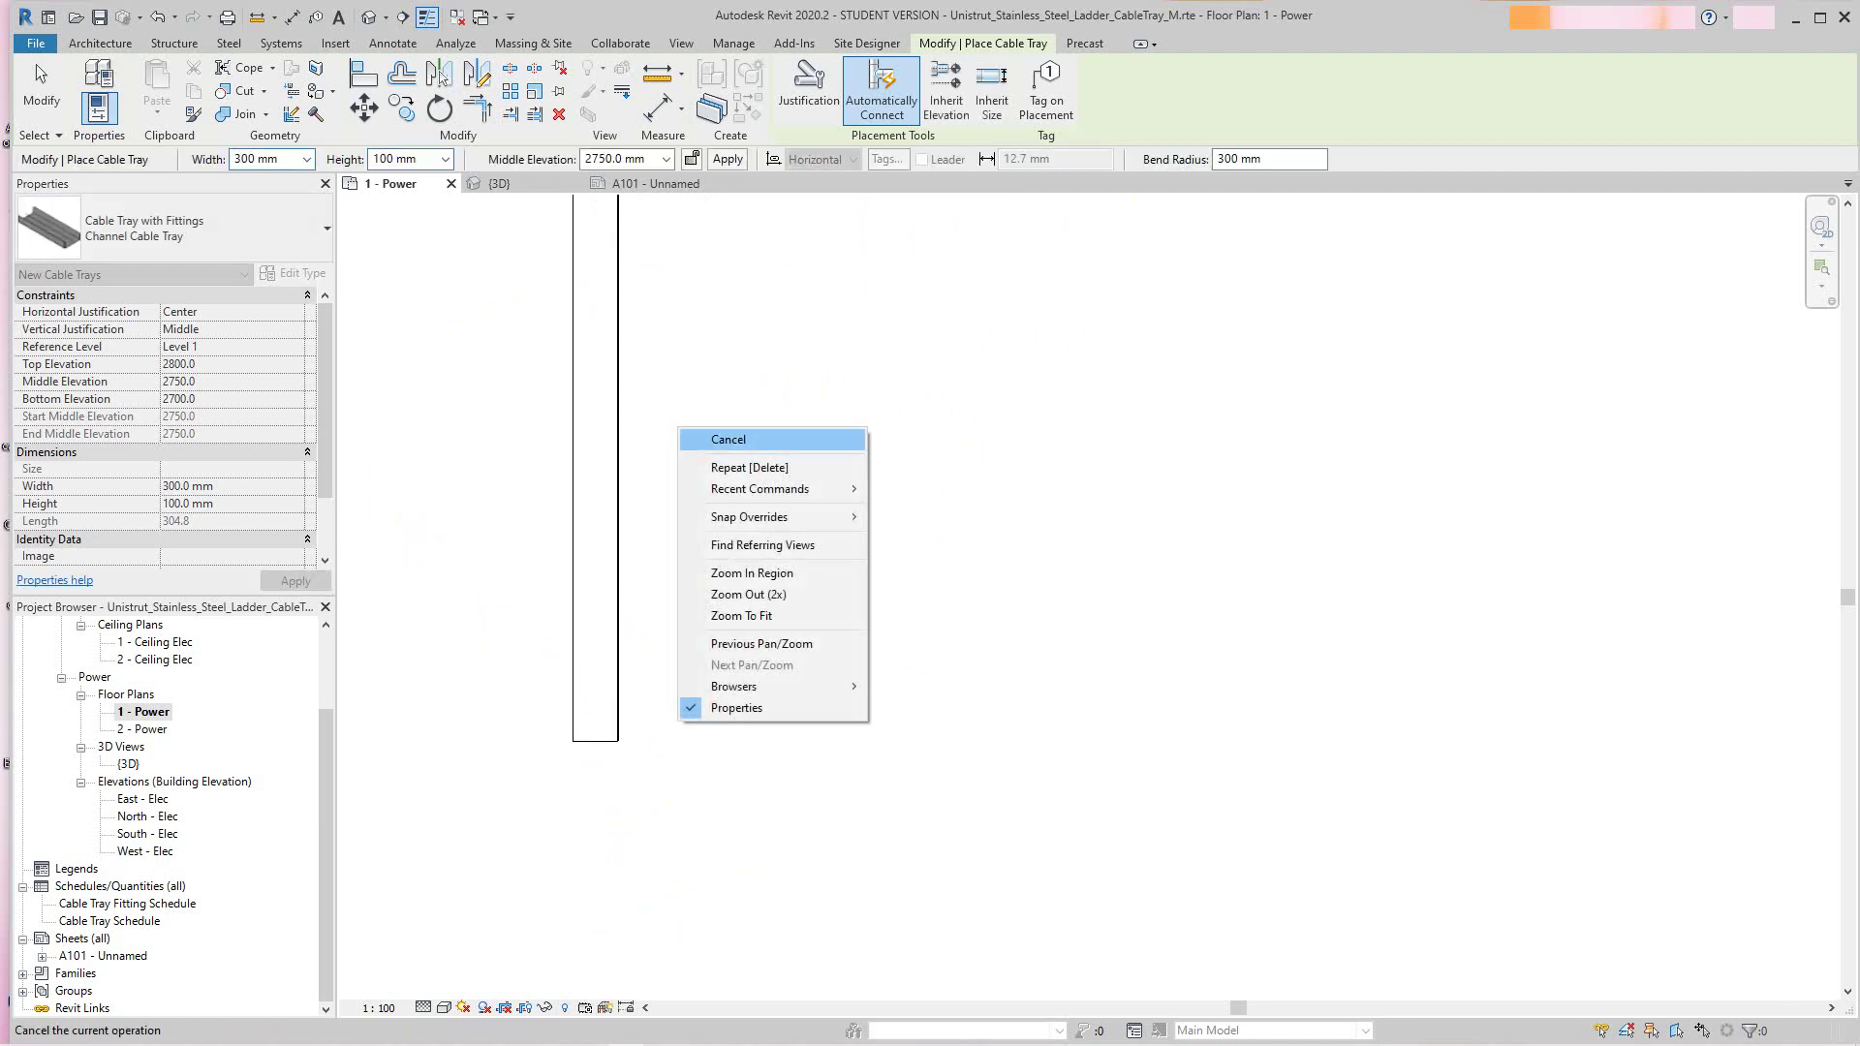
click(728, 439)
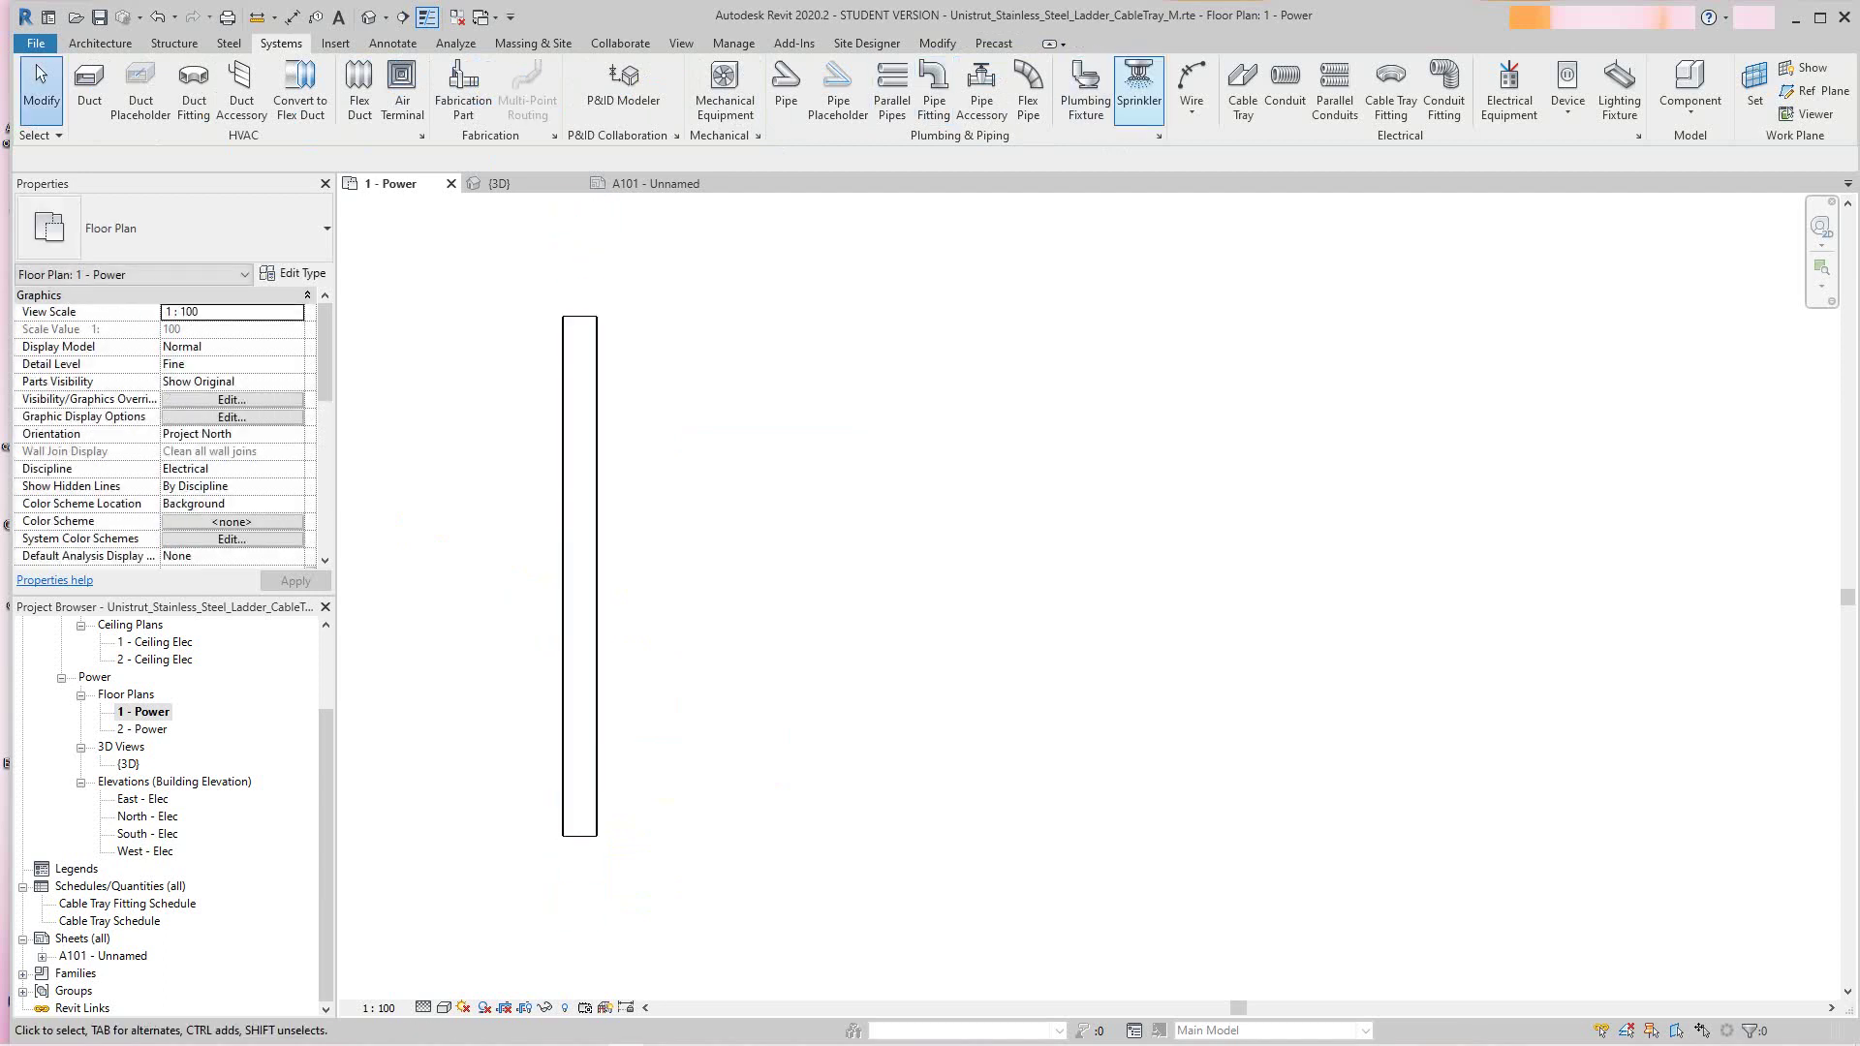
Draw a horizontal 300 mm wide cable tray branch, about 2800 mm long, starting near the middle of the vertical tray's centreline
click(1243, 87)
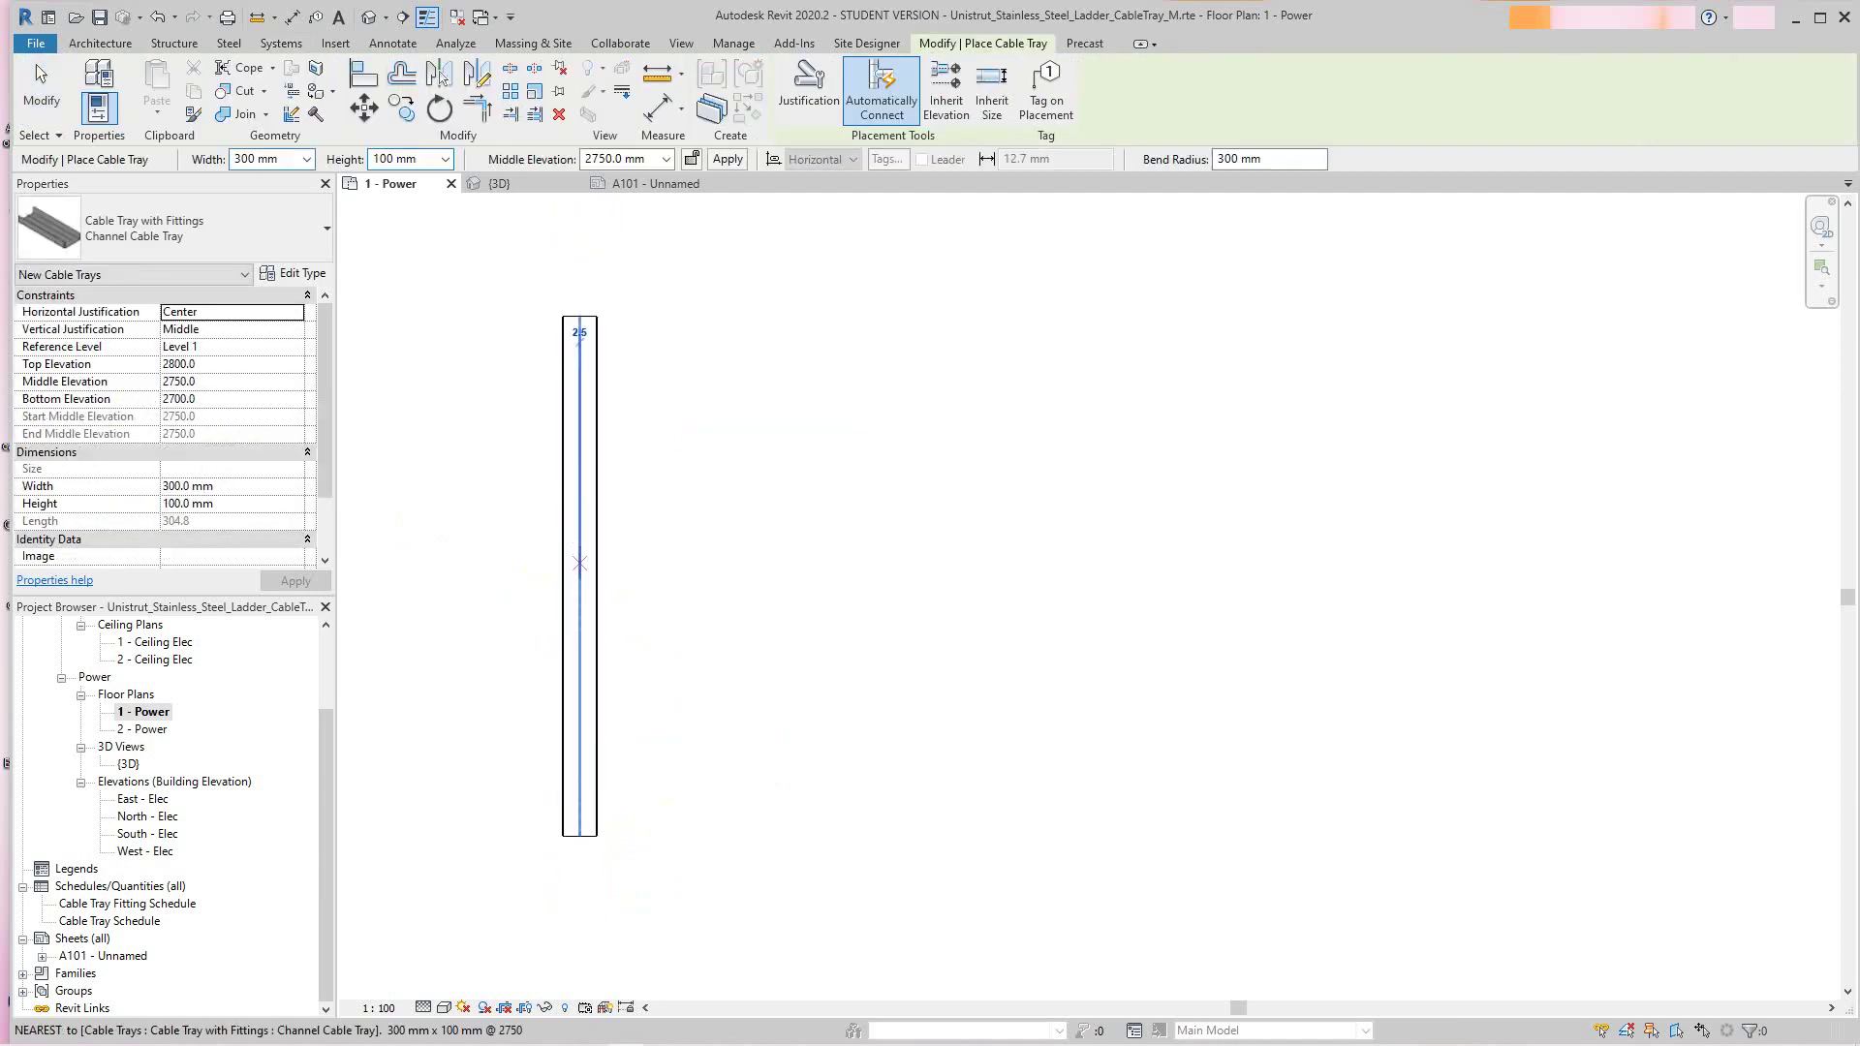
click(580, 563)
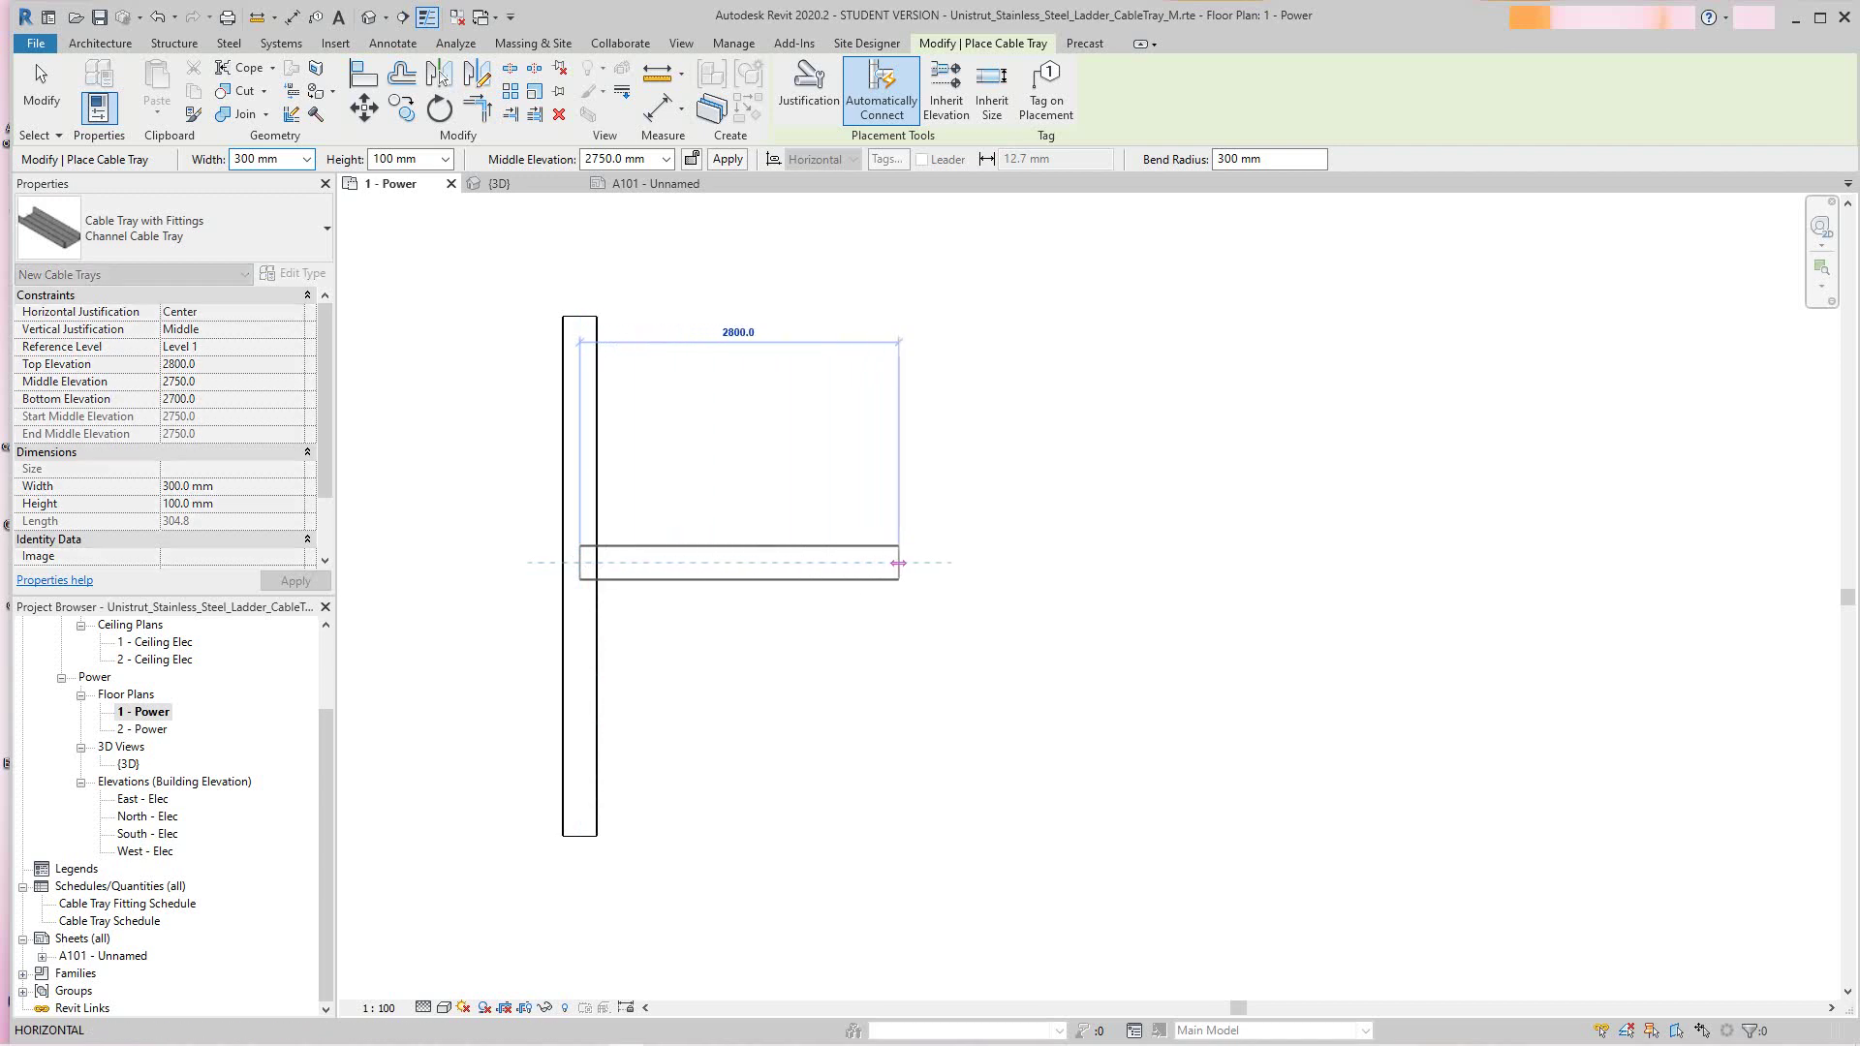
click(898, 563)
scroll(847, 747, up, 1)
right_click(849, 747)
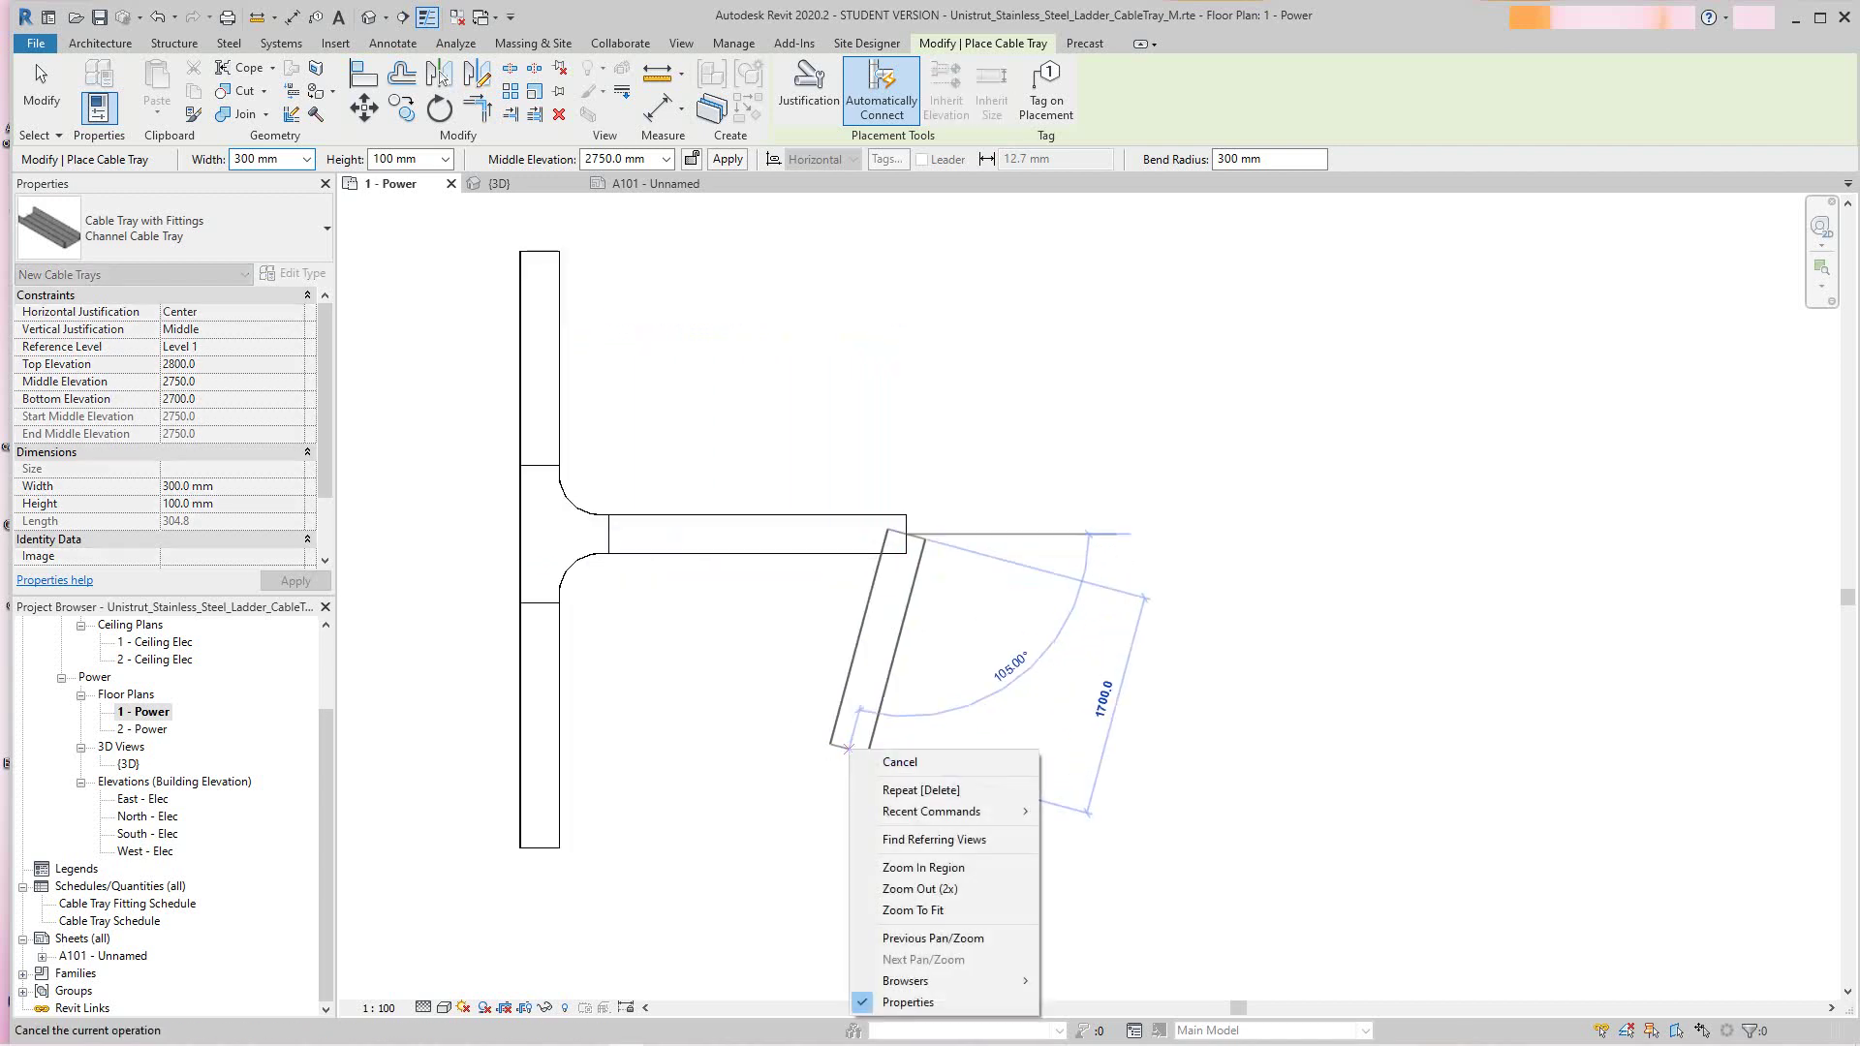
click(900, 763)
scroll(872, 755, down, 2)
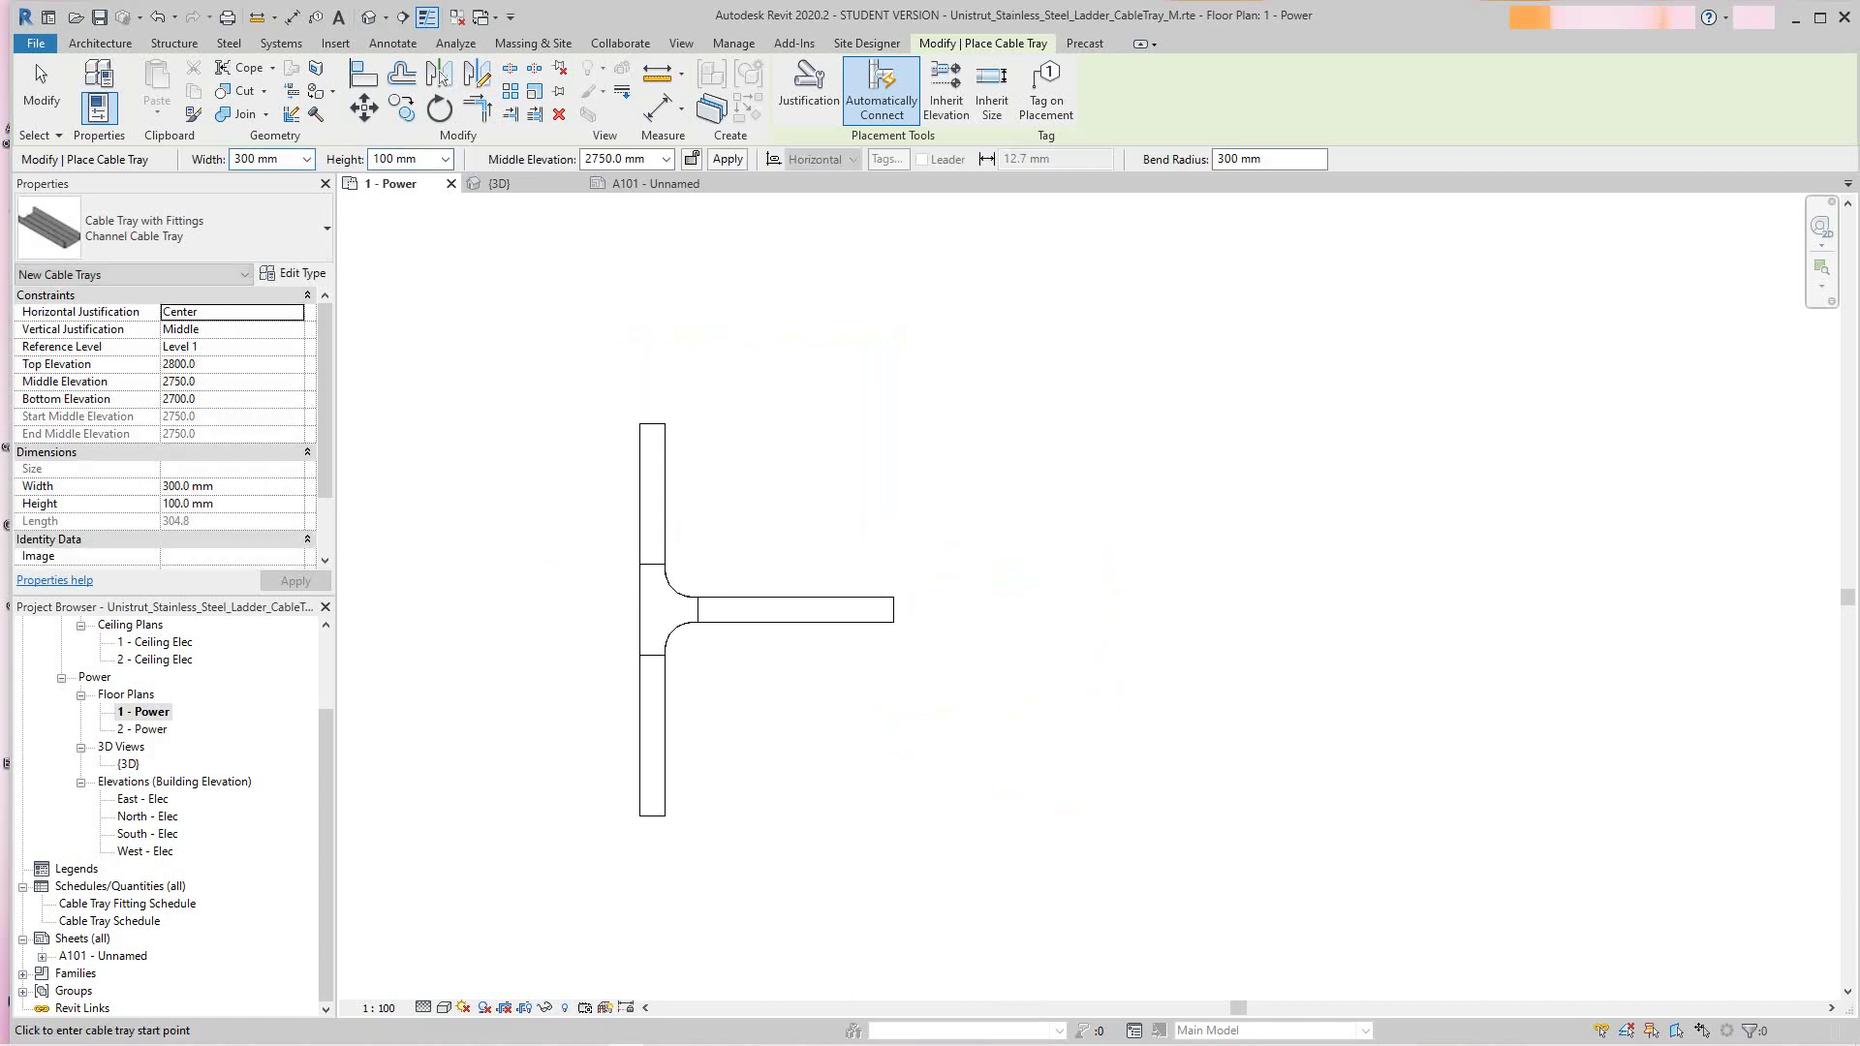
scroll(914, 698, up, 1)
right_click(918, 676)
click(959, 692)
Stretch the free end of the horizontal branch tray outward to a length of about 3400 mm
click(736, 569)
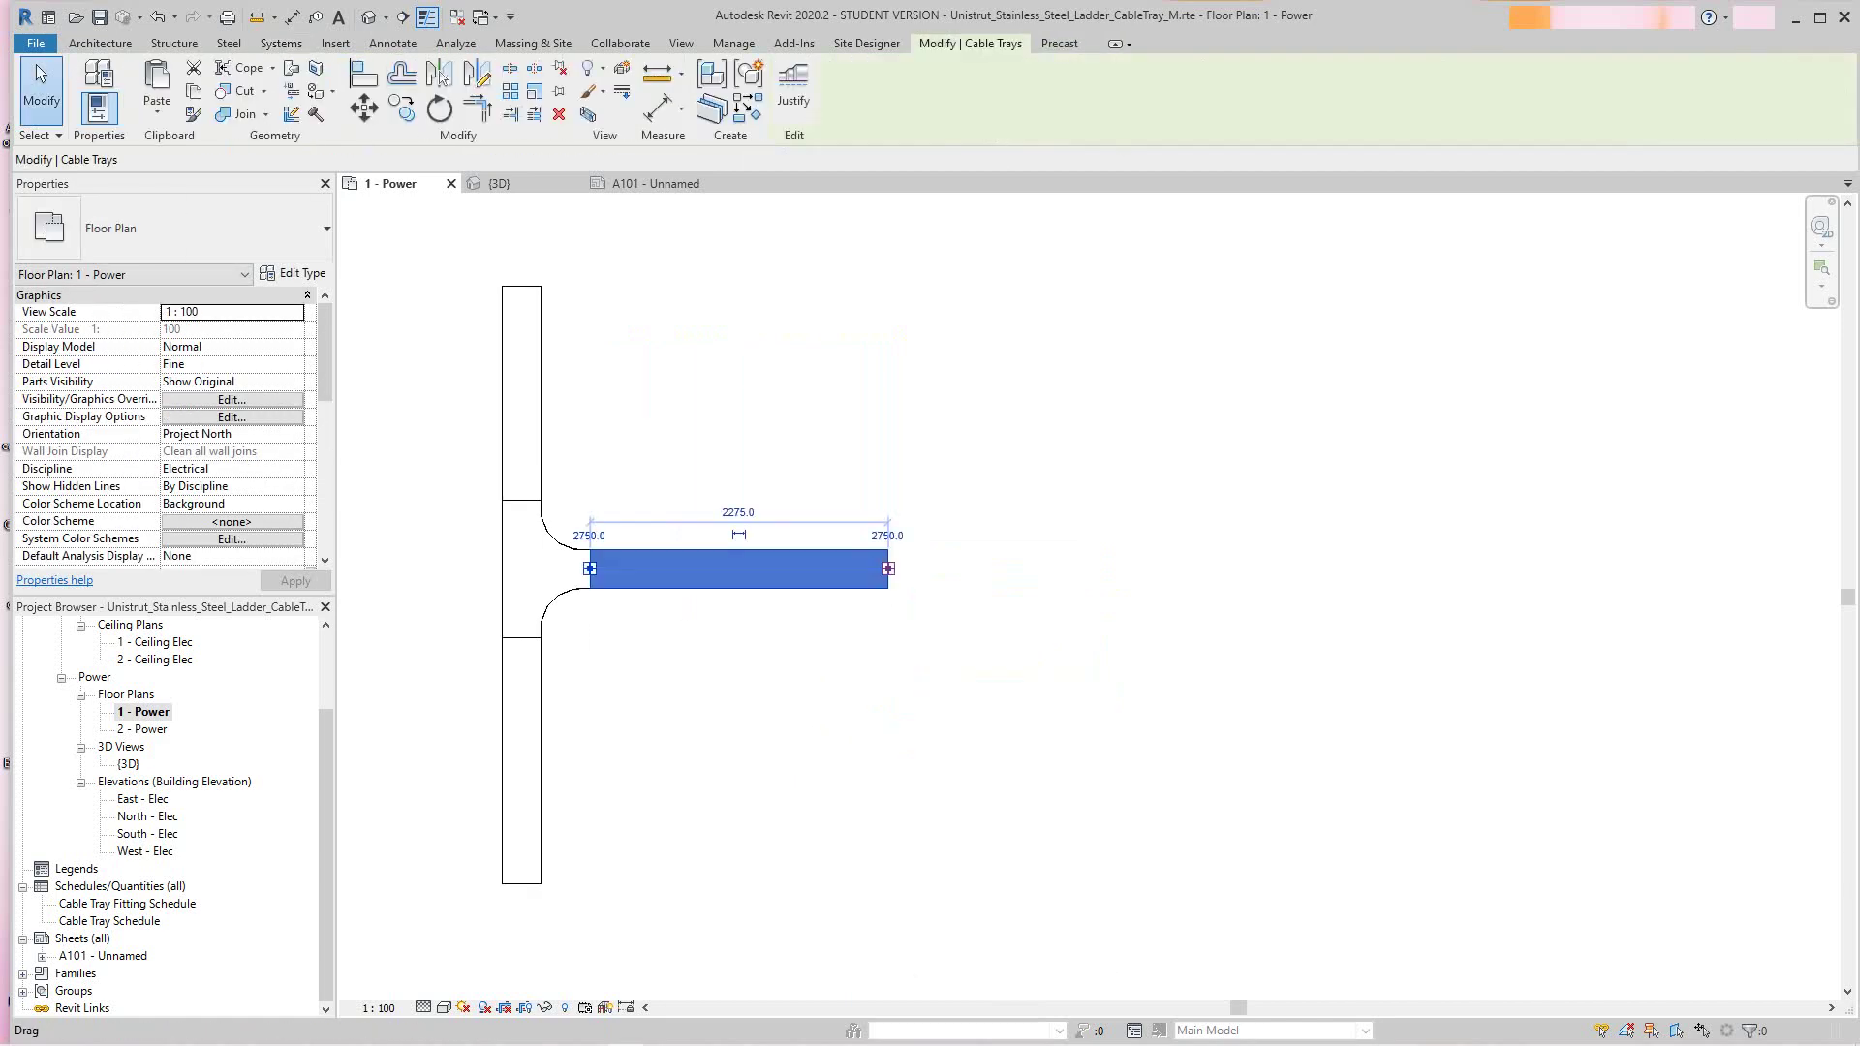
drag(888, 568, 1036, 569)
key(Escape)
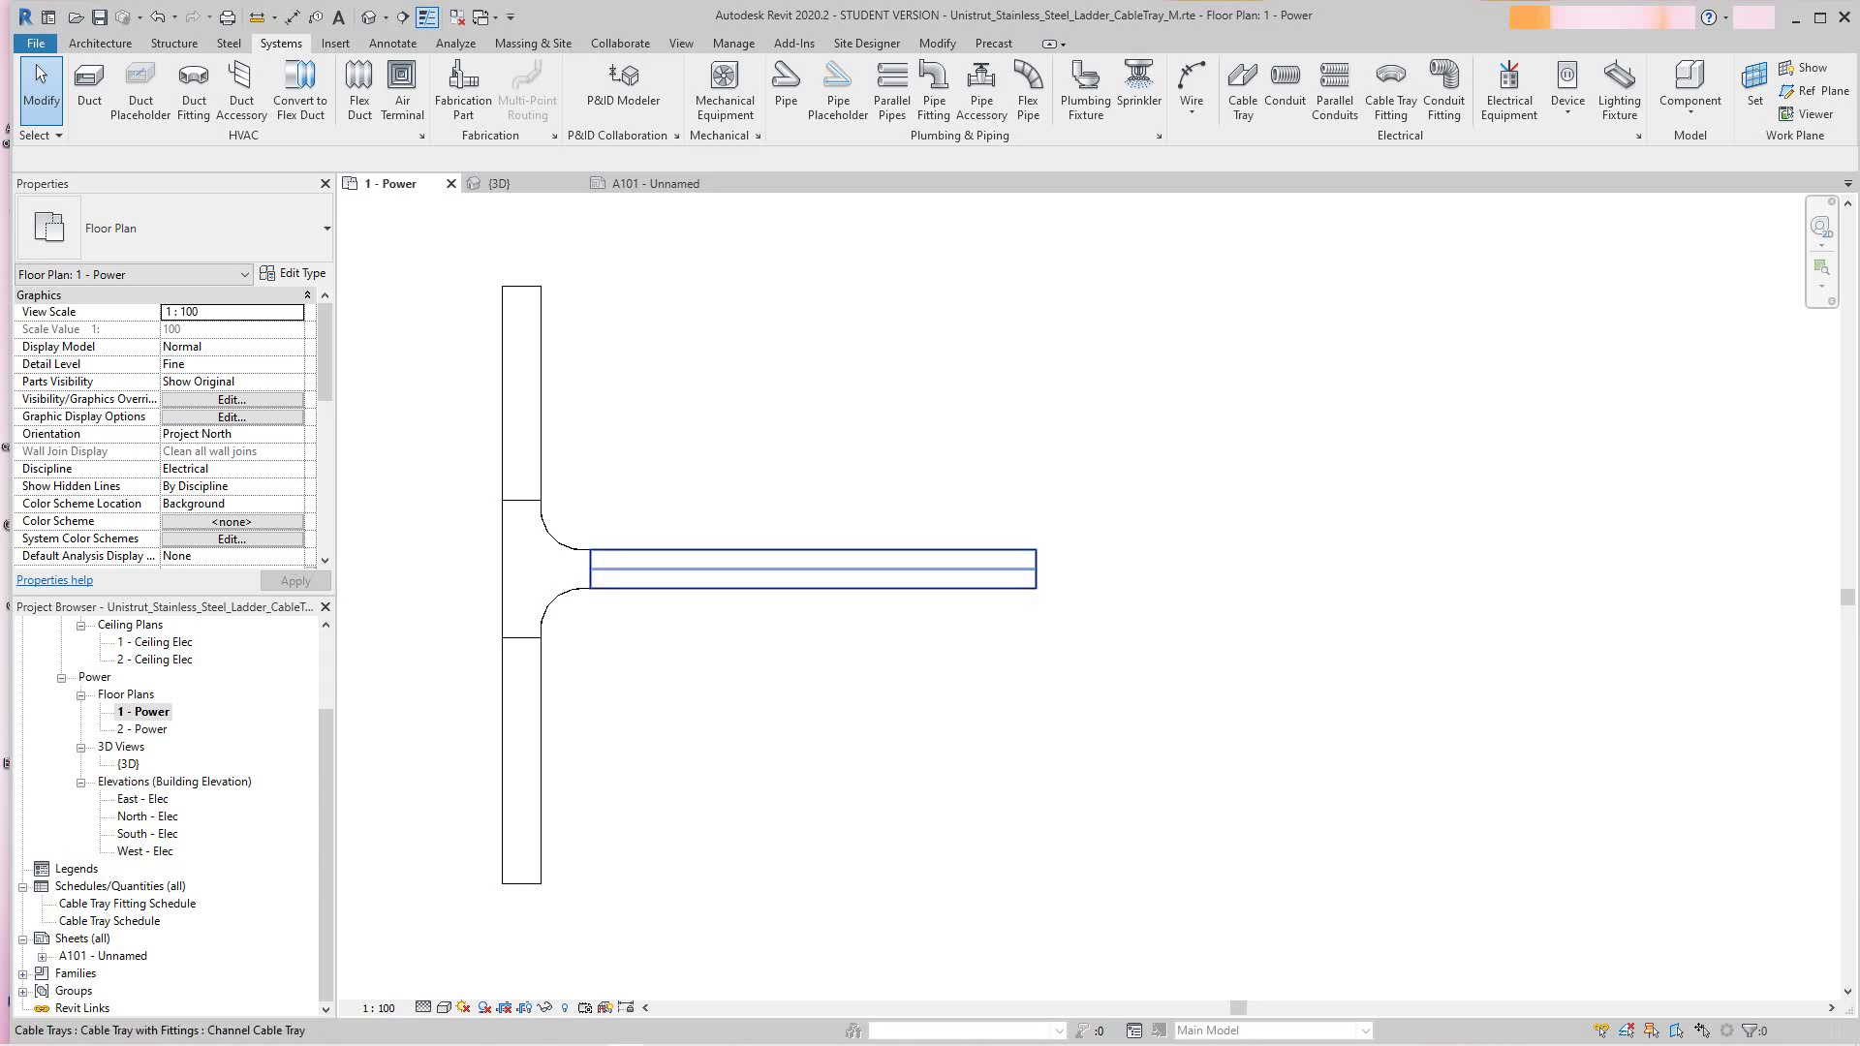
Set the elevation at the free end of the horizontal branch tray to 4000 mm
click(688, 576)
scroll(598, 544, up, 5)
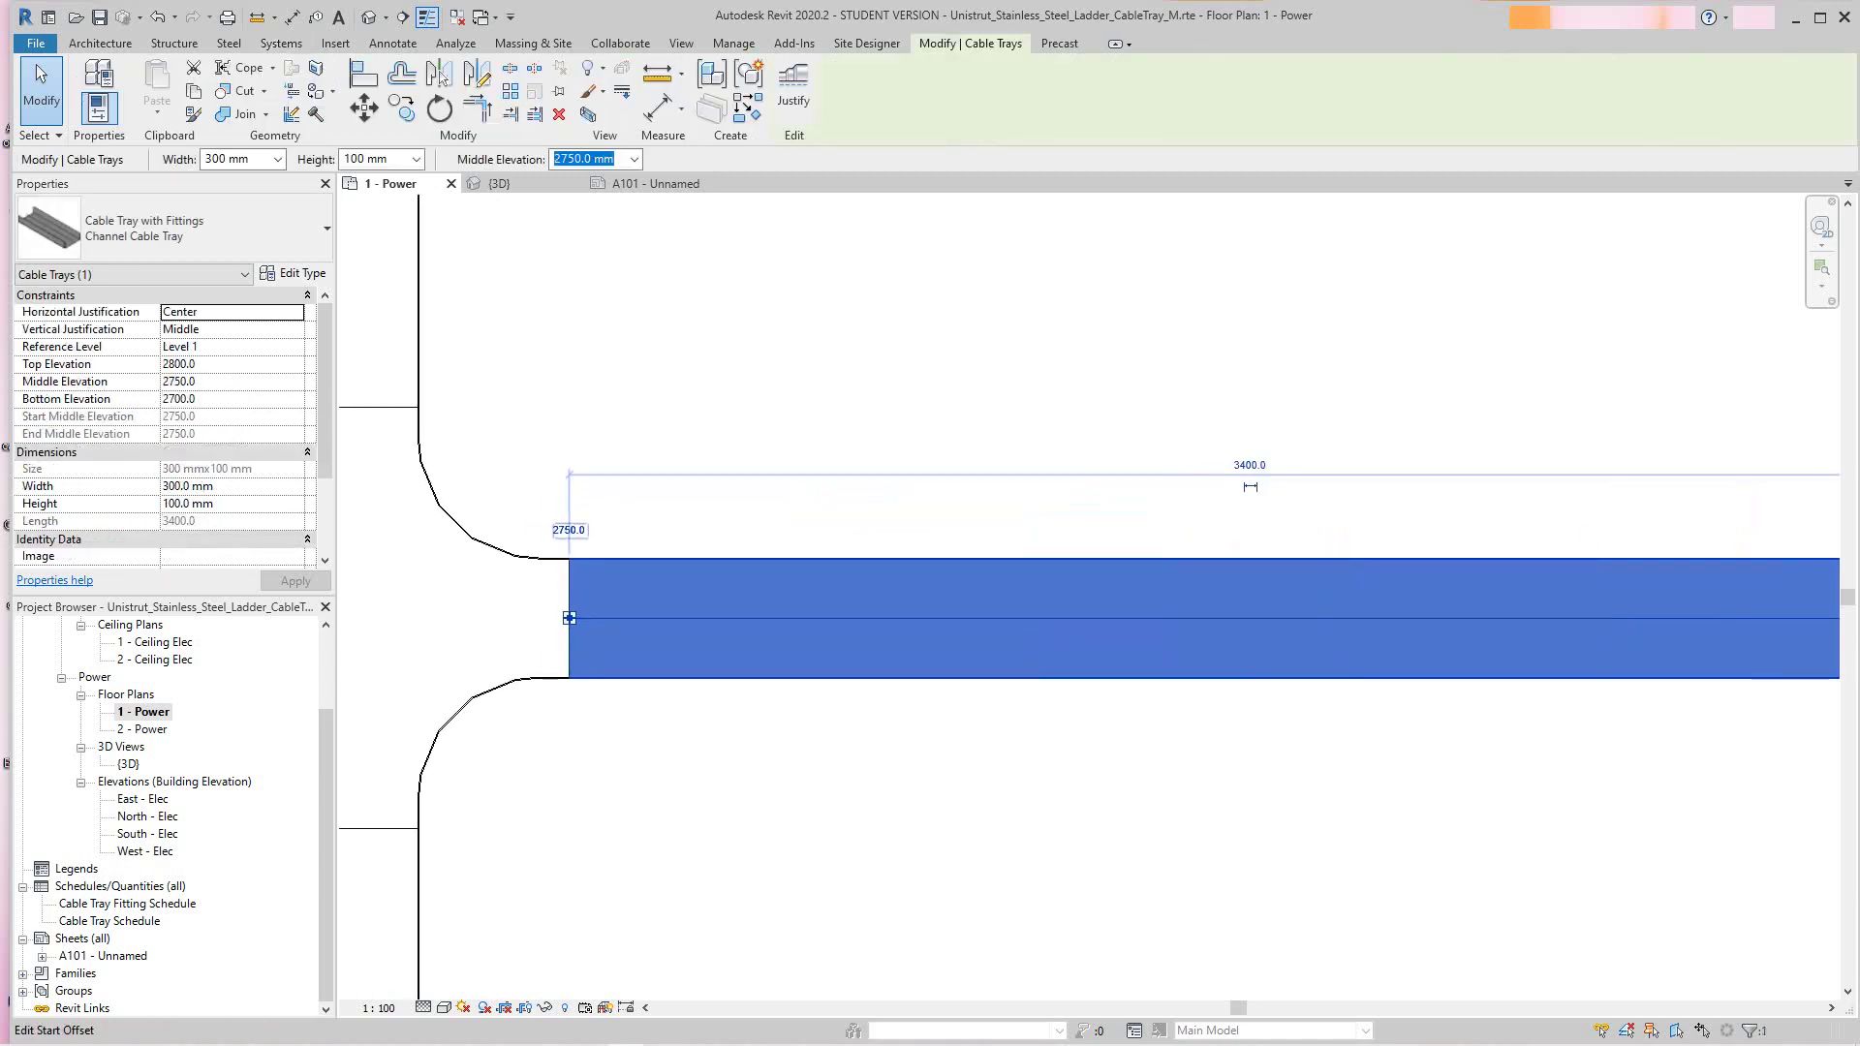
scroll(568, 617, down, 1)
scroll(564, 540, up, 2)
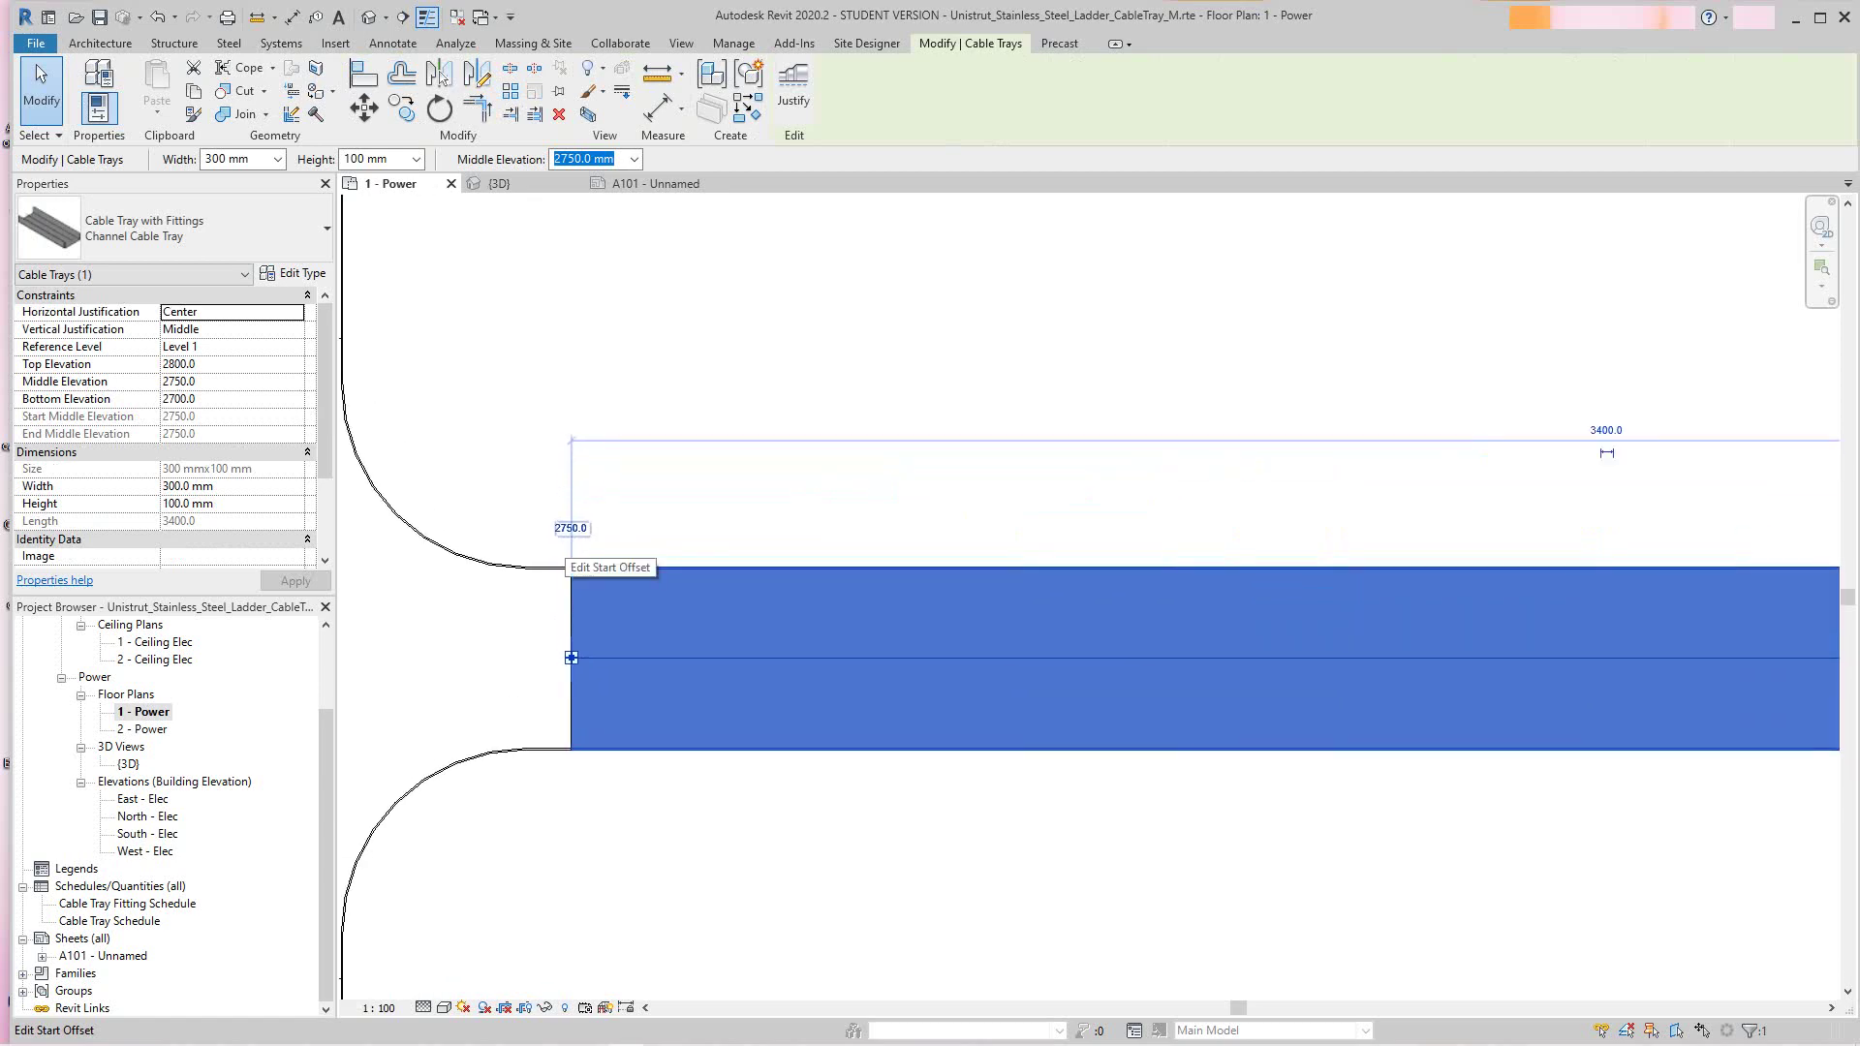
scroll(568, 557, down, 2)
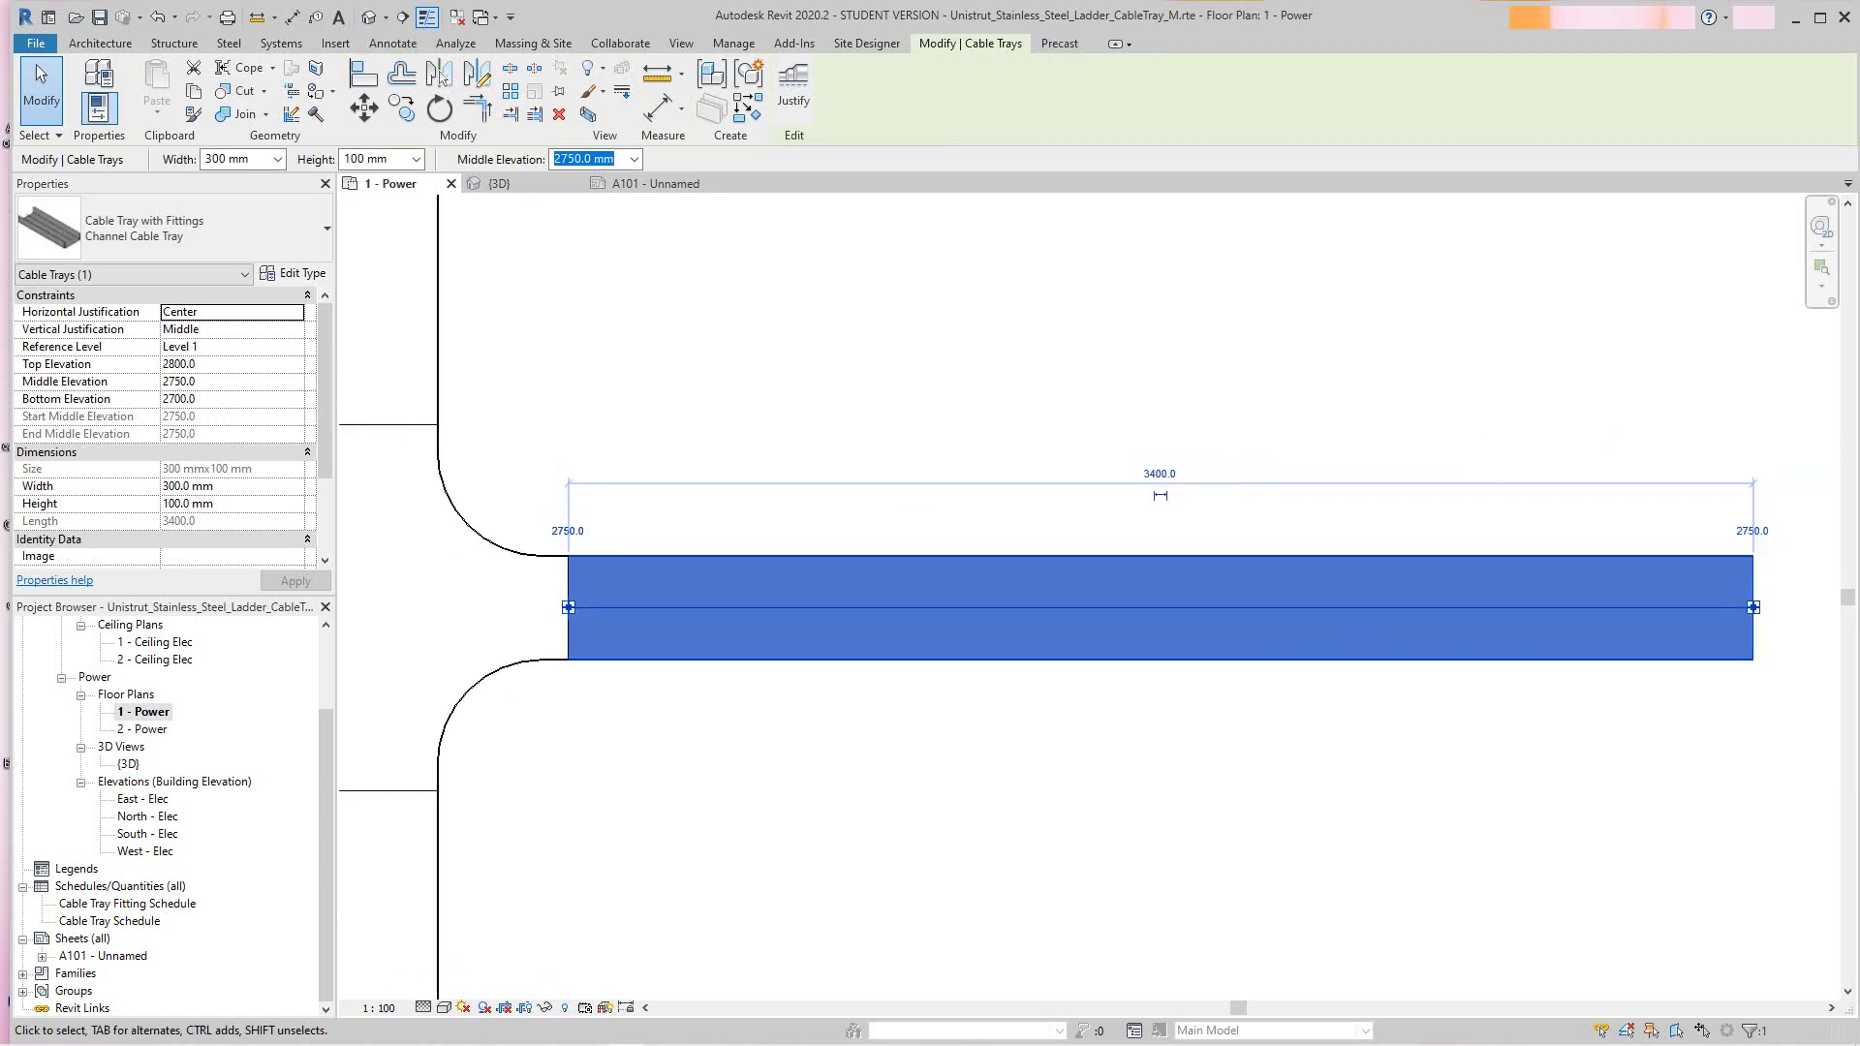
middle_drag(569, 557, 273, 500)
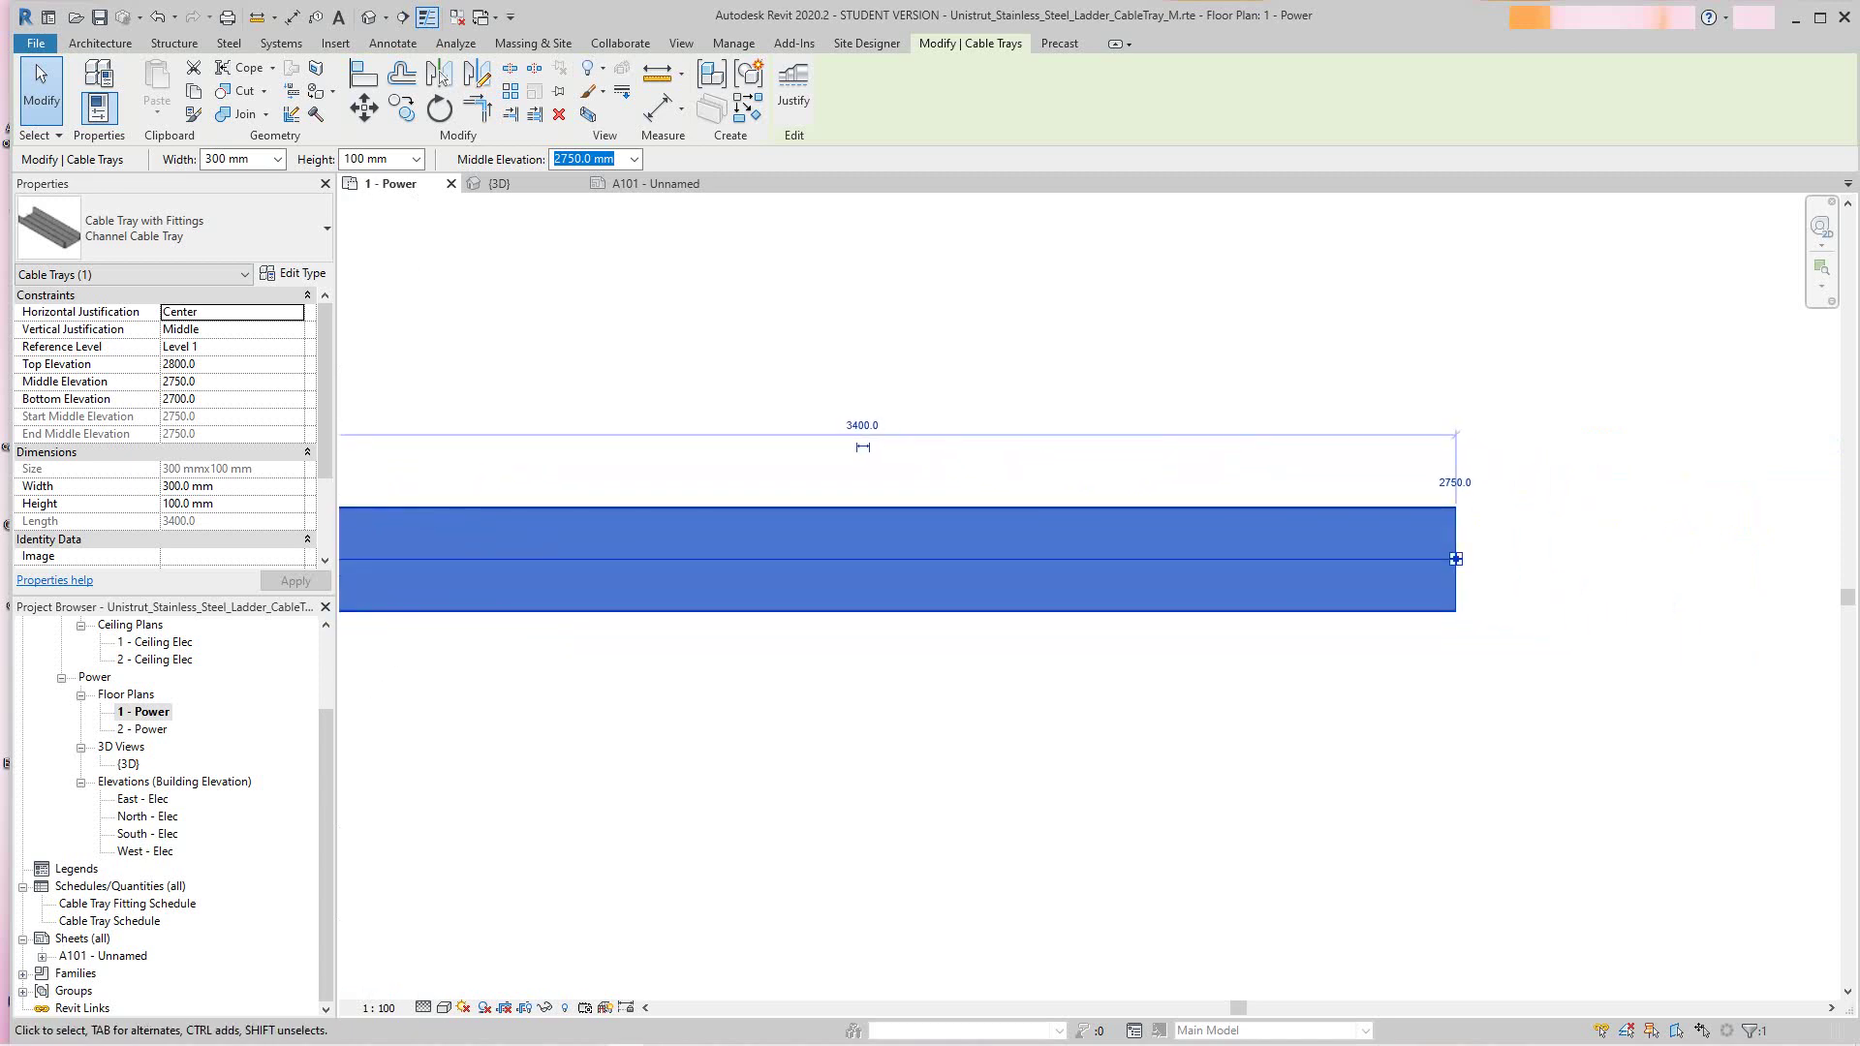
scroll(866, 406, up, 3)
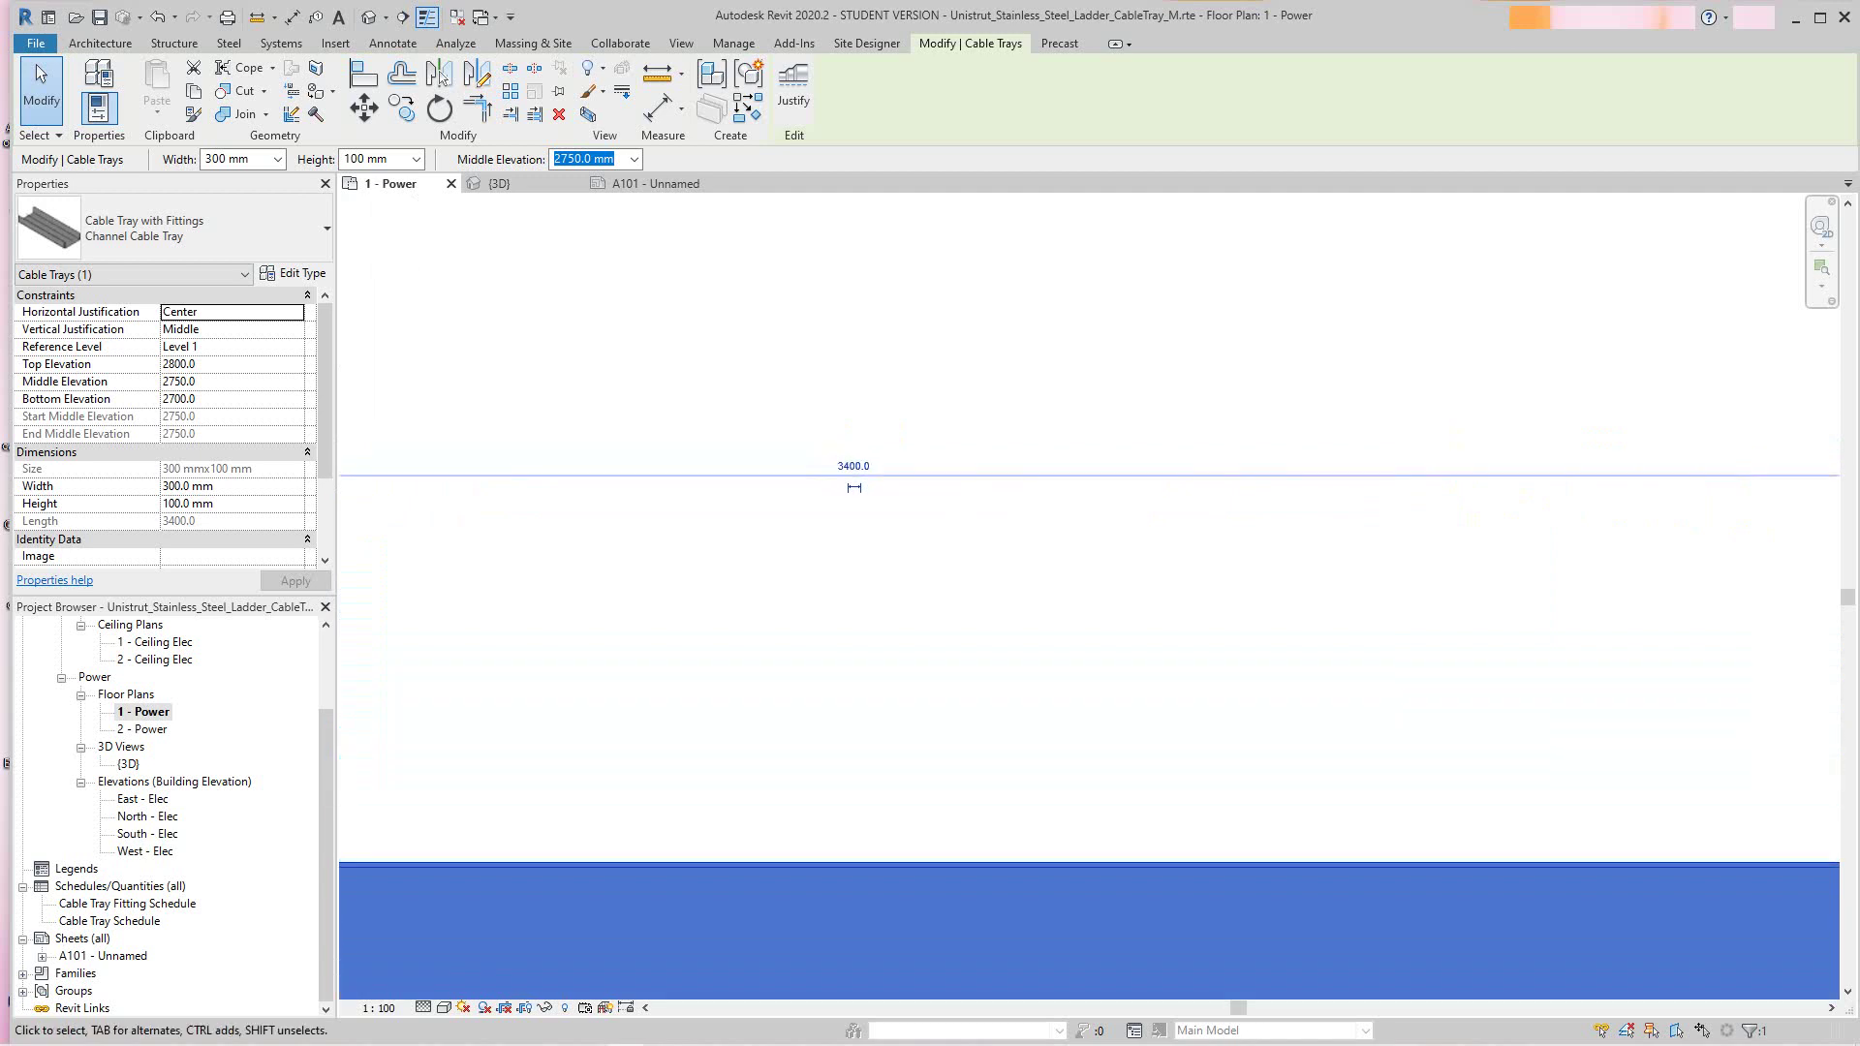
scroll(914, 378, down, 4)
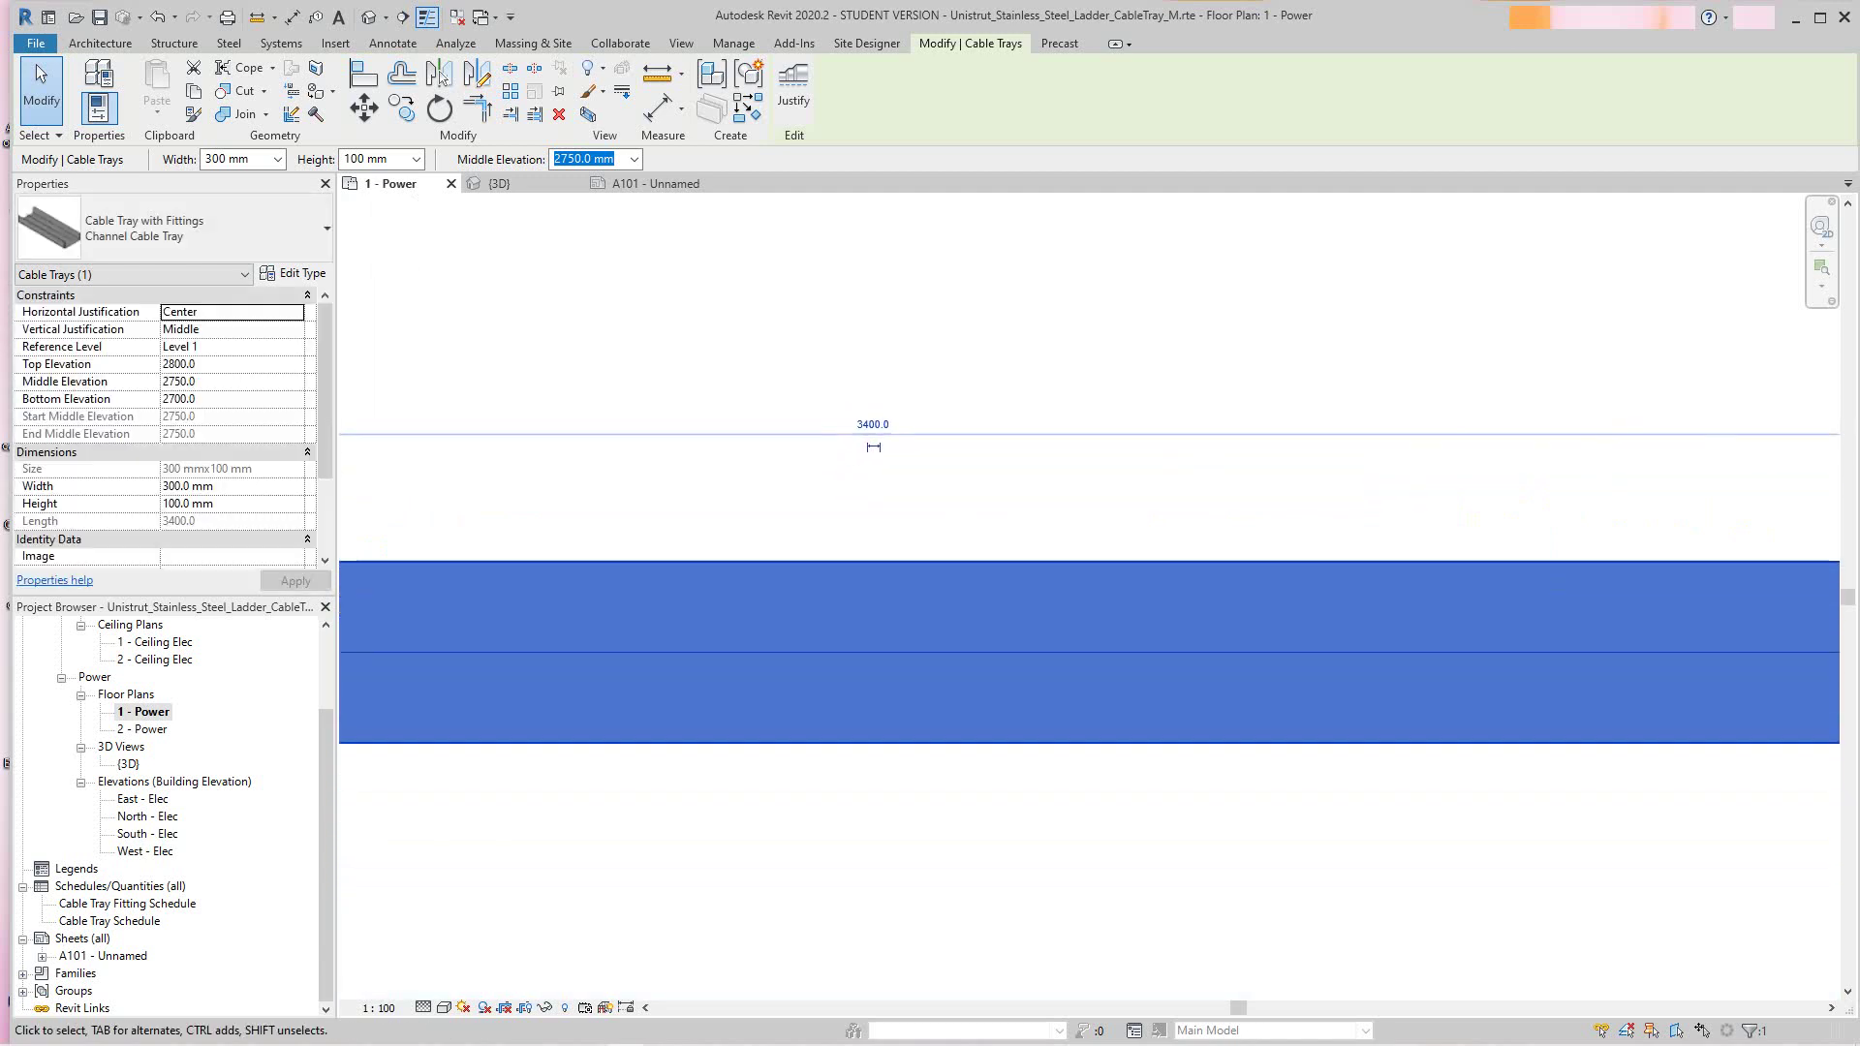
scroll(682, 462, down, 3)
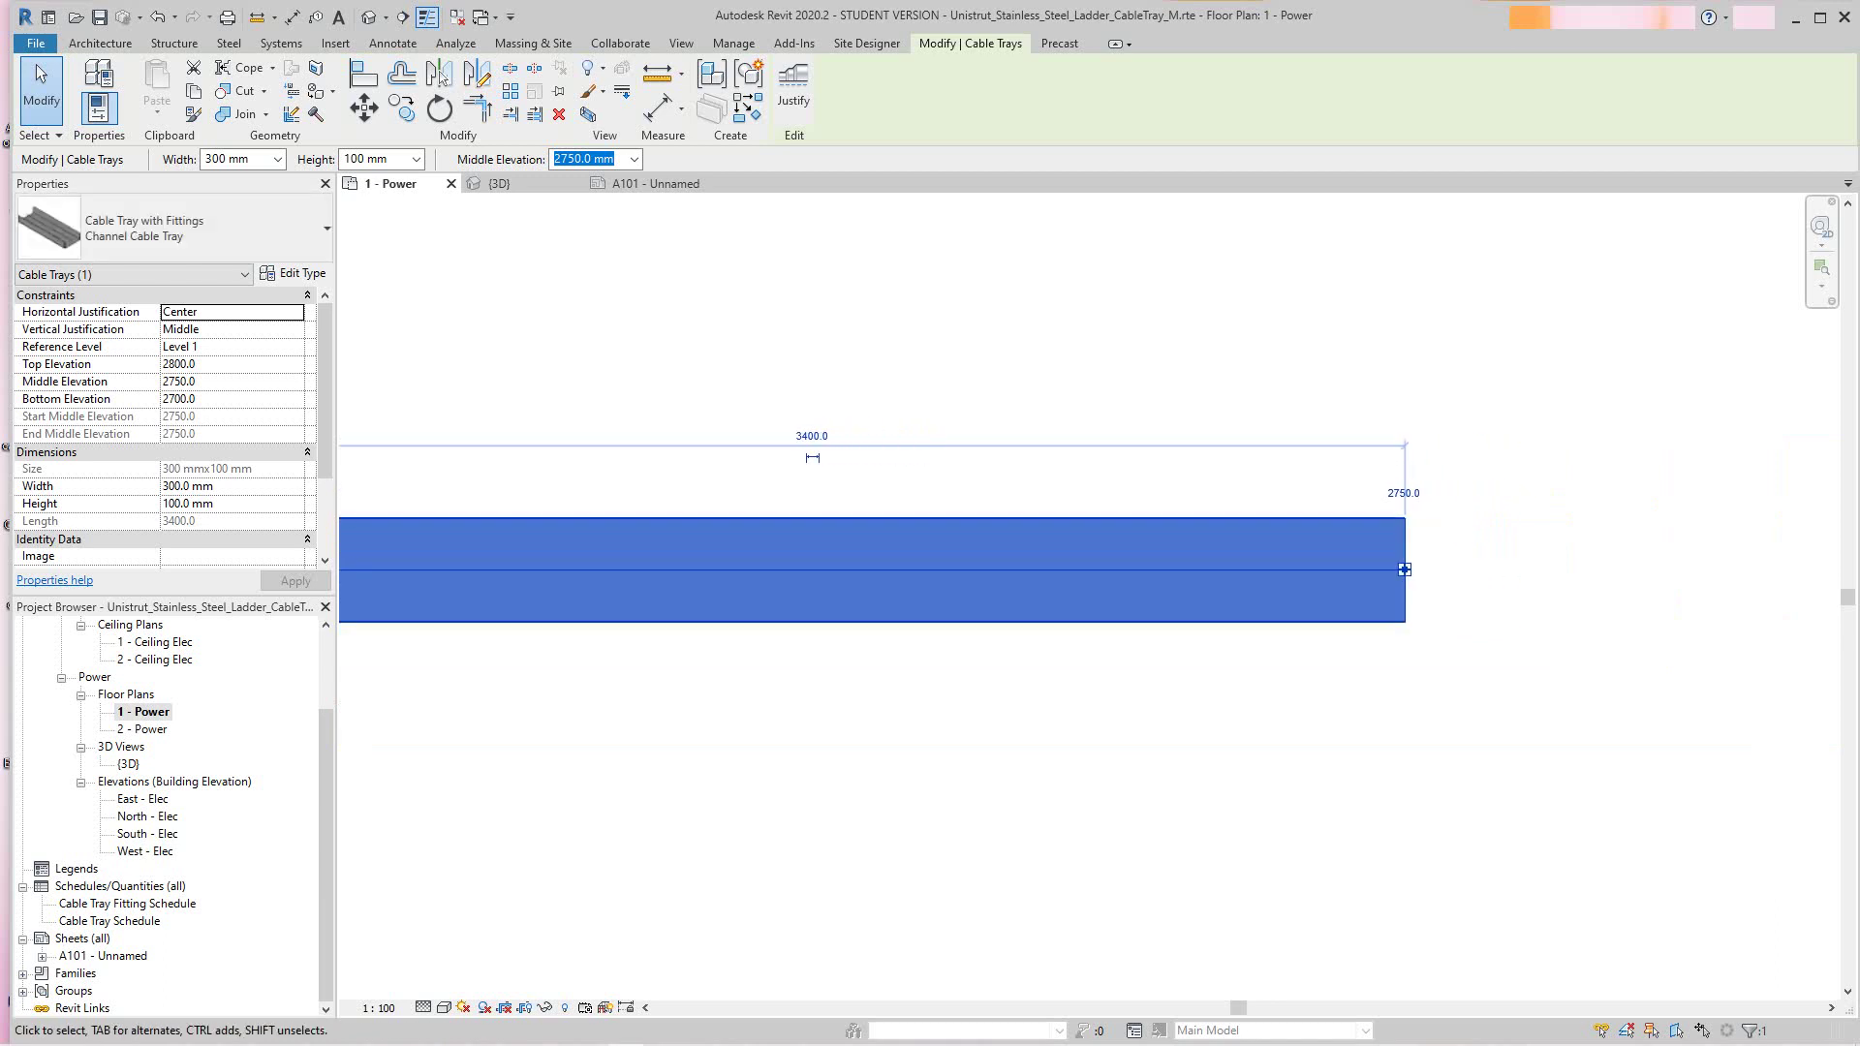
click(1403, 493)
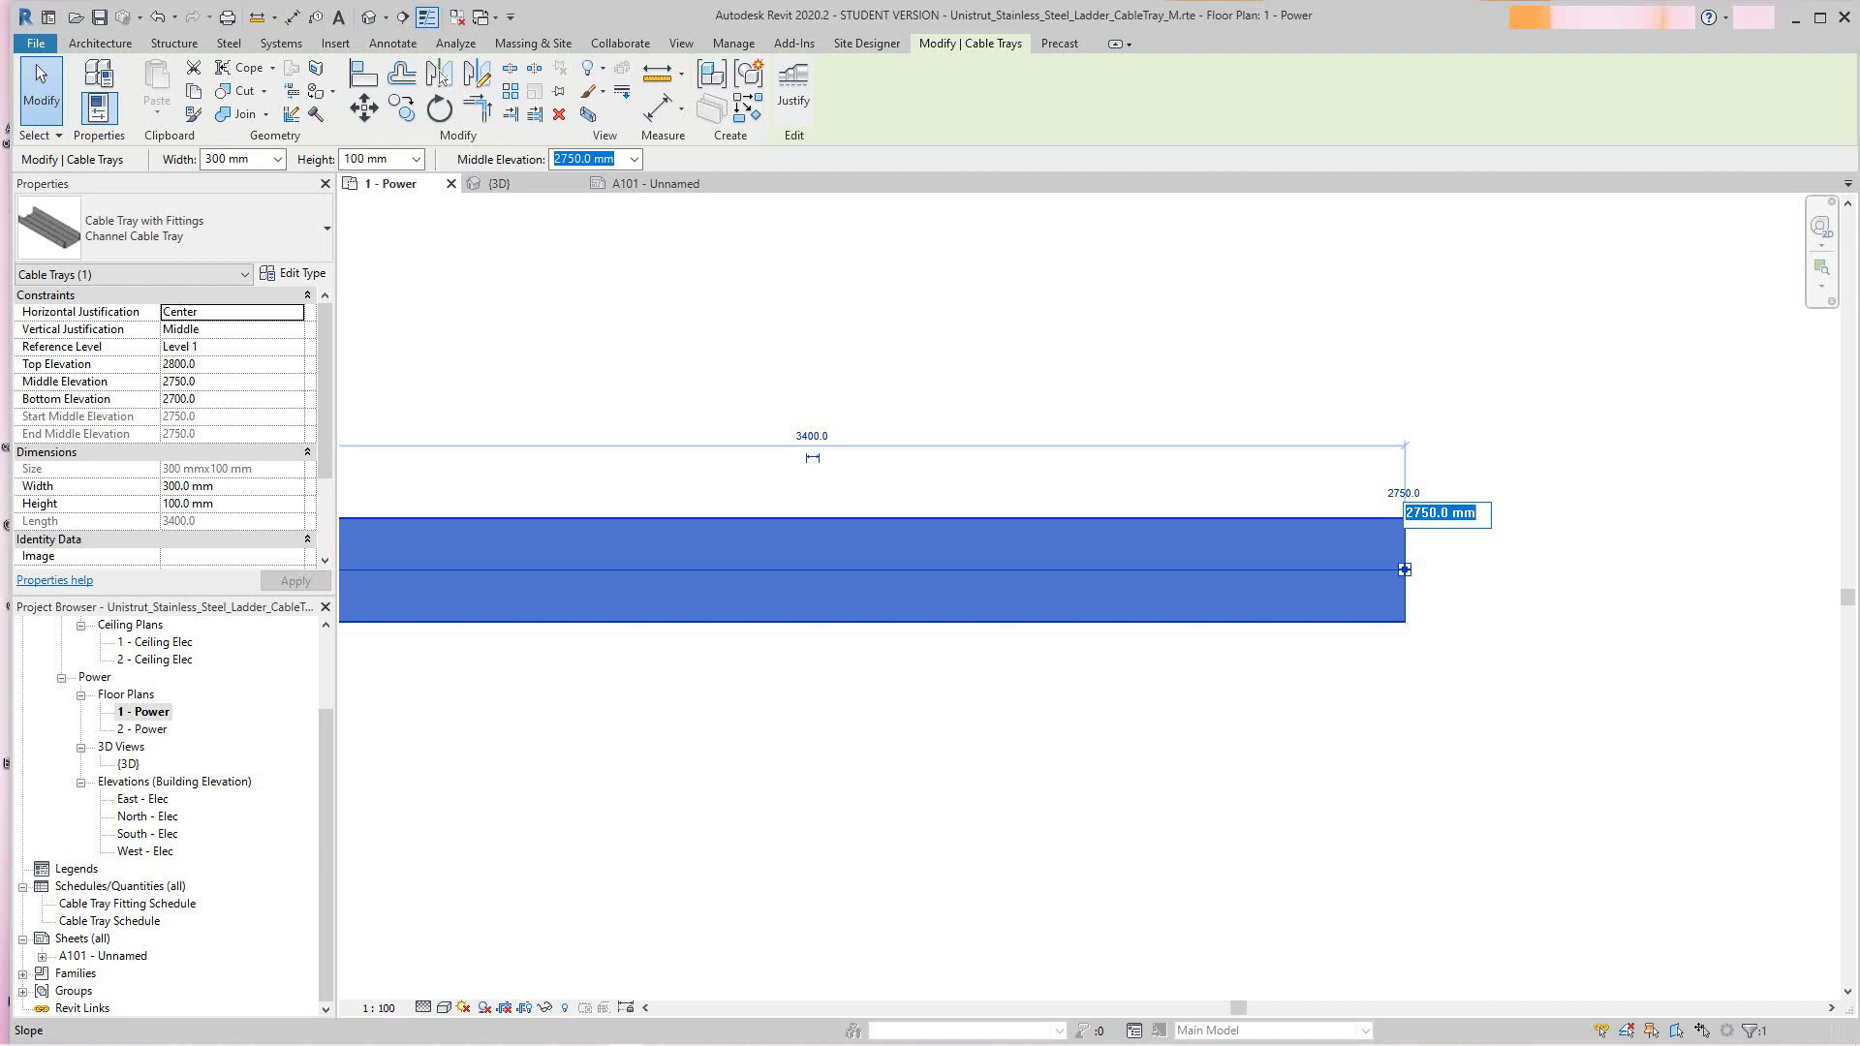
click(1421, 512)
drag(1405, 513, 1437, 512)
text(4000)
key(Return)
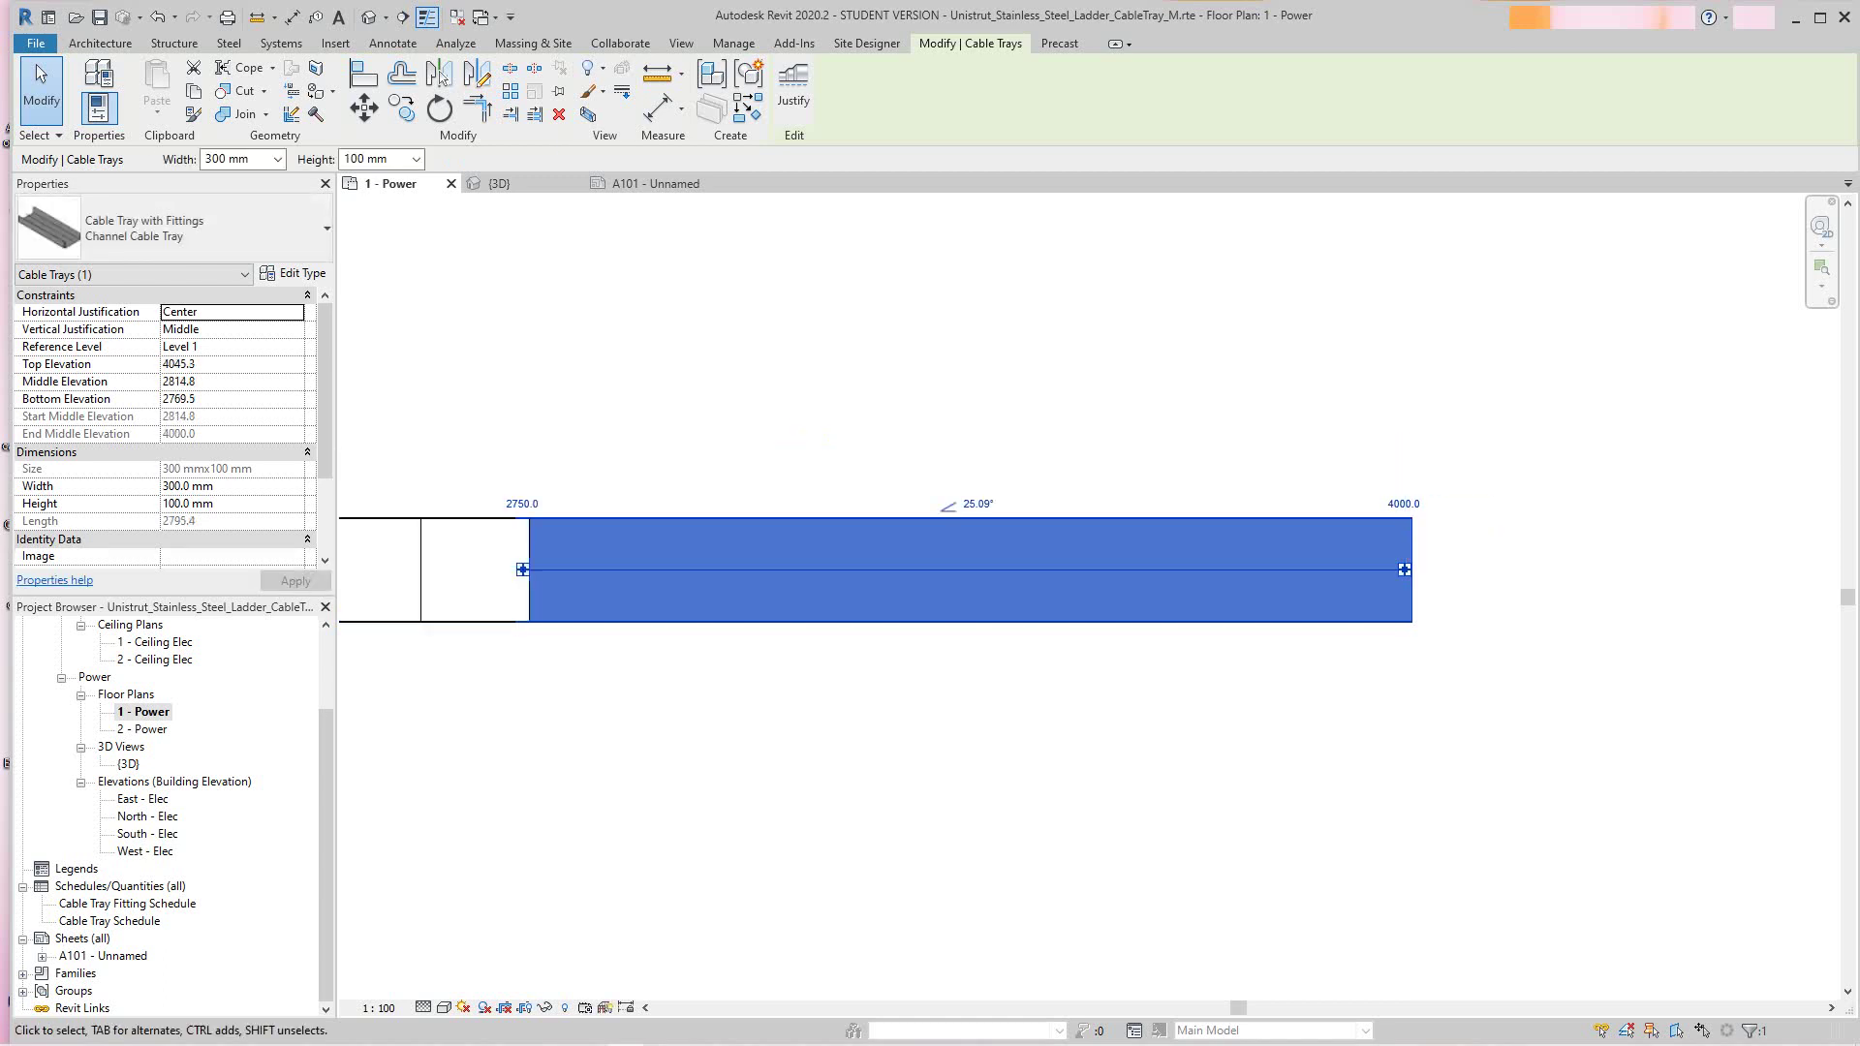
Examine the sloped branch tray and its end elevations in the floor plan and in the default 3D view
scroll(1307, 560, down, 3)
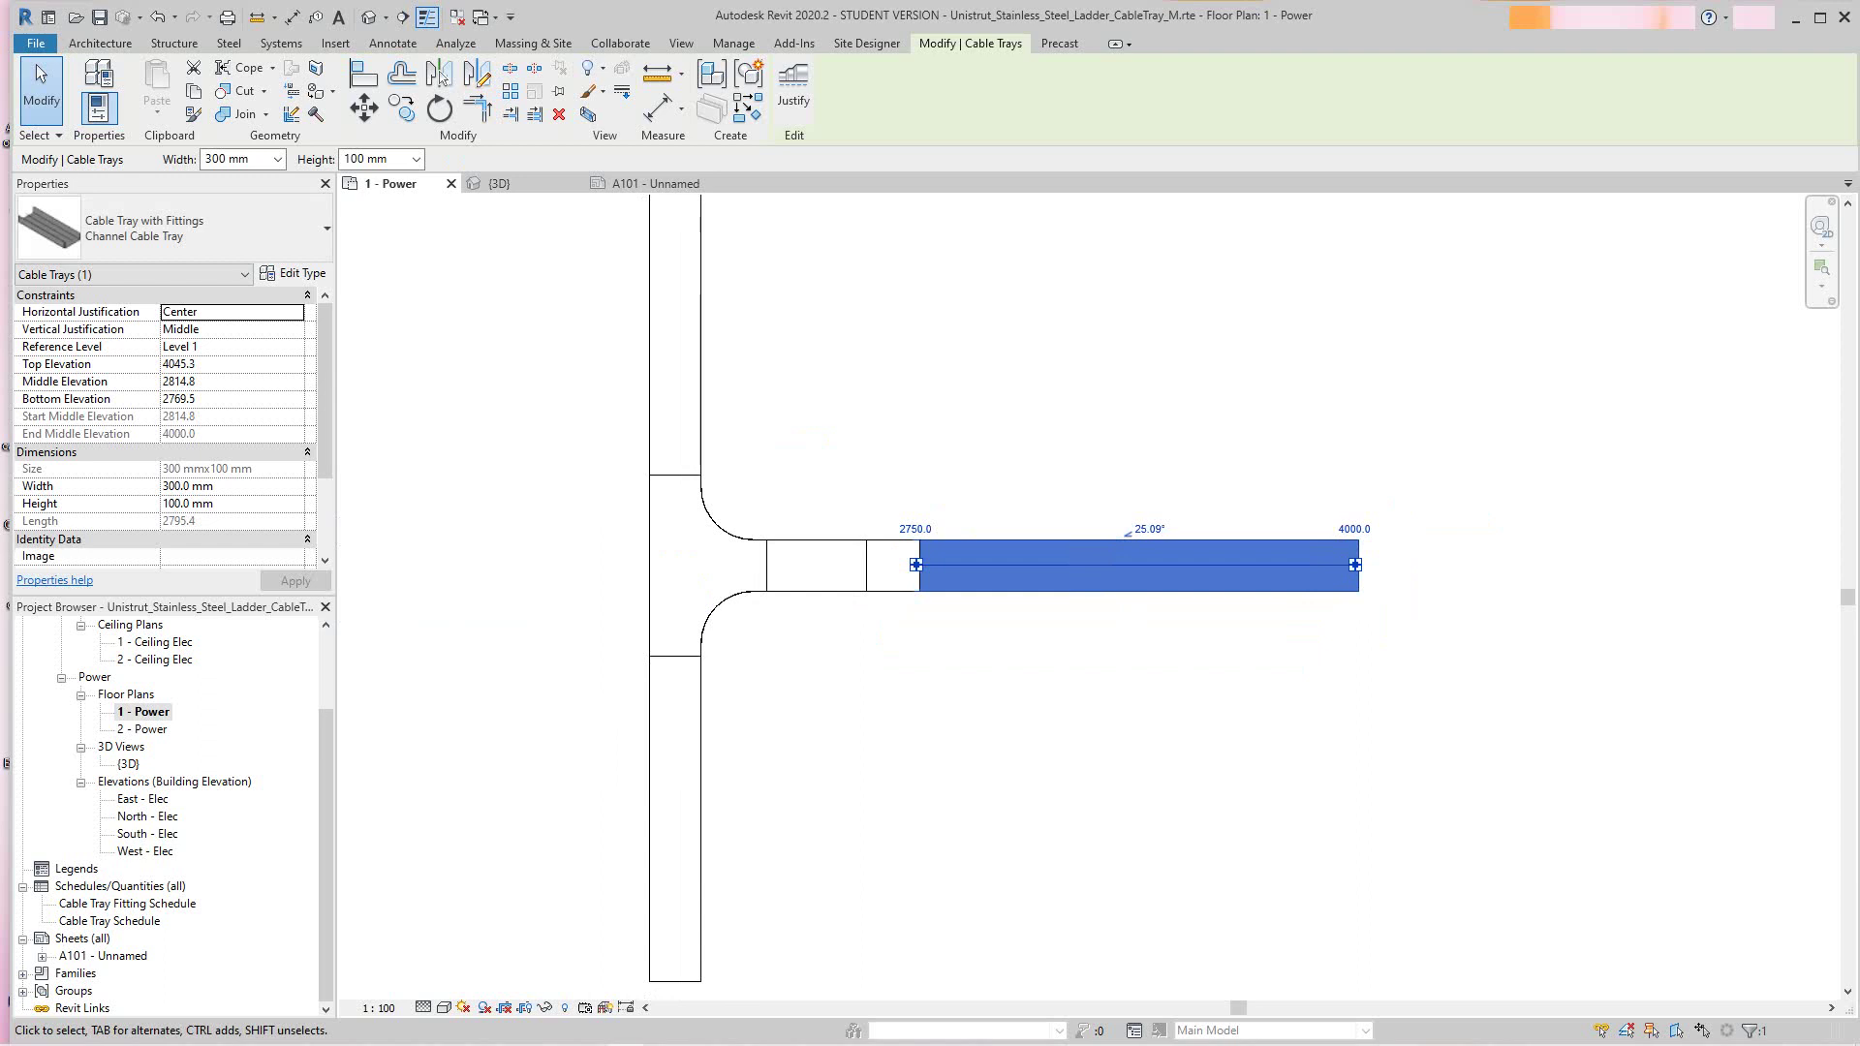
scroll(841, 622, down, 3)
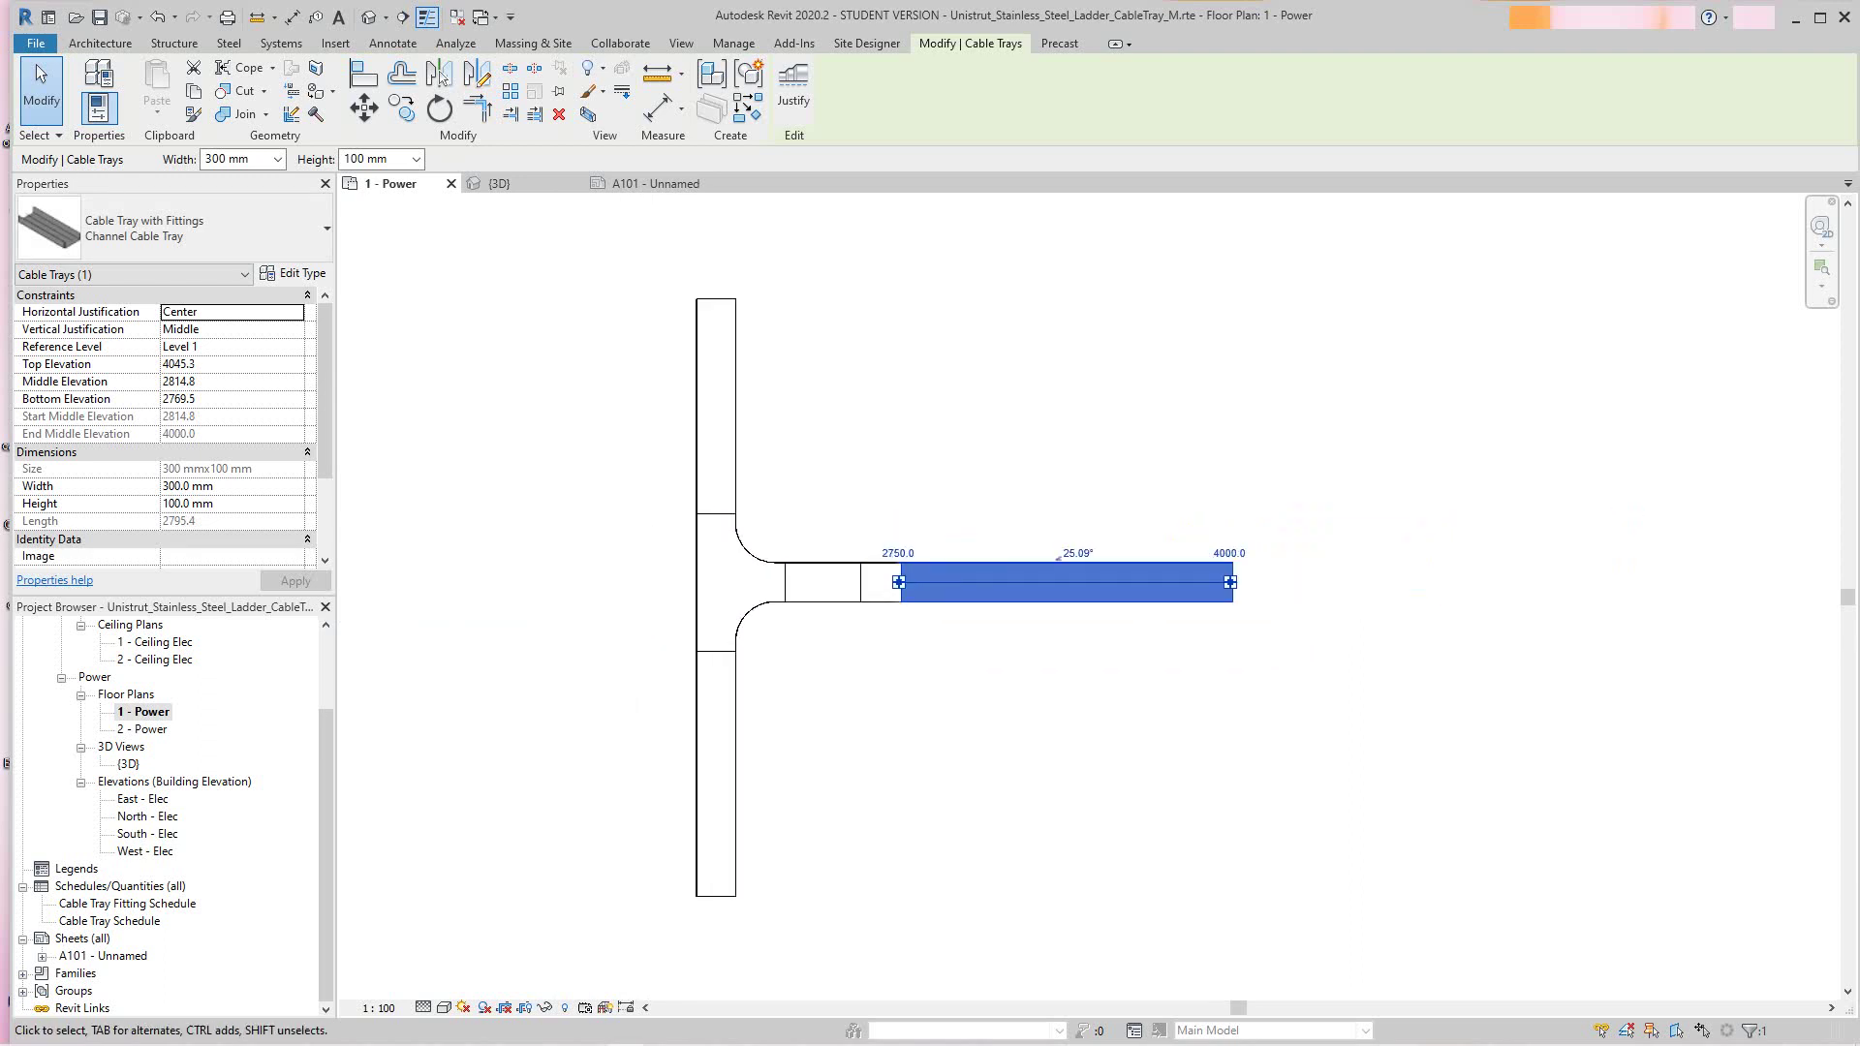
middle_drag(840, 622, 857, 638)
scroll(907, 678, up, 2)
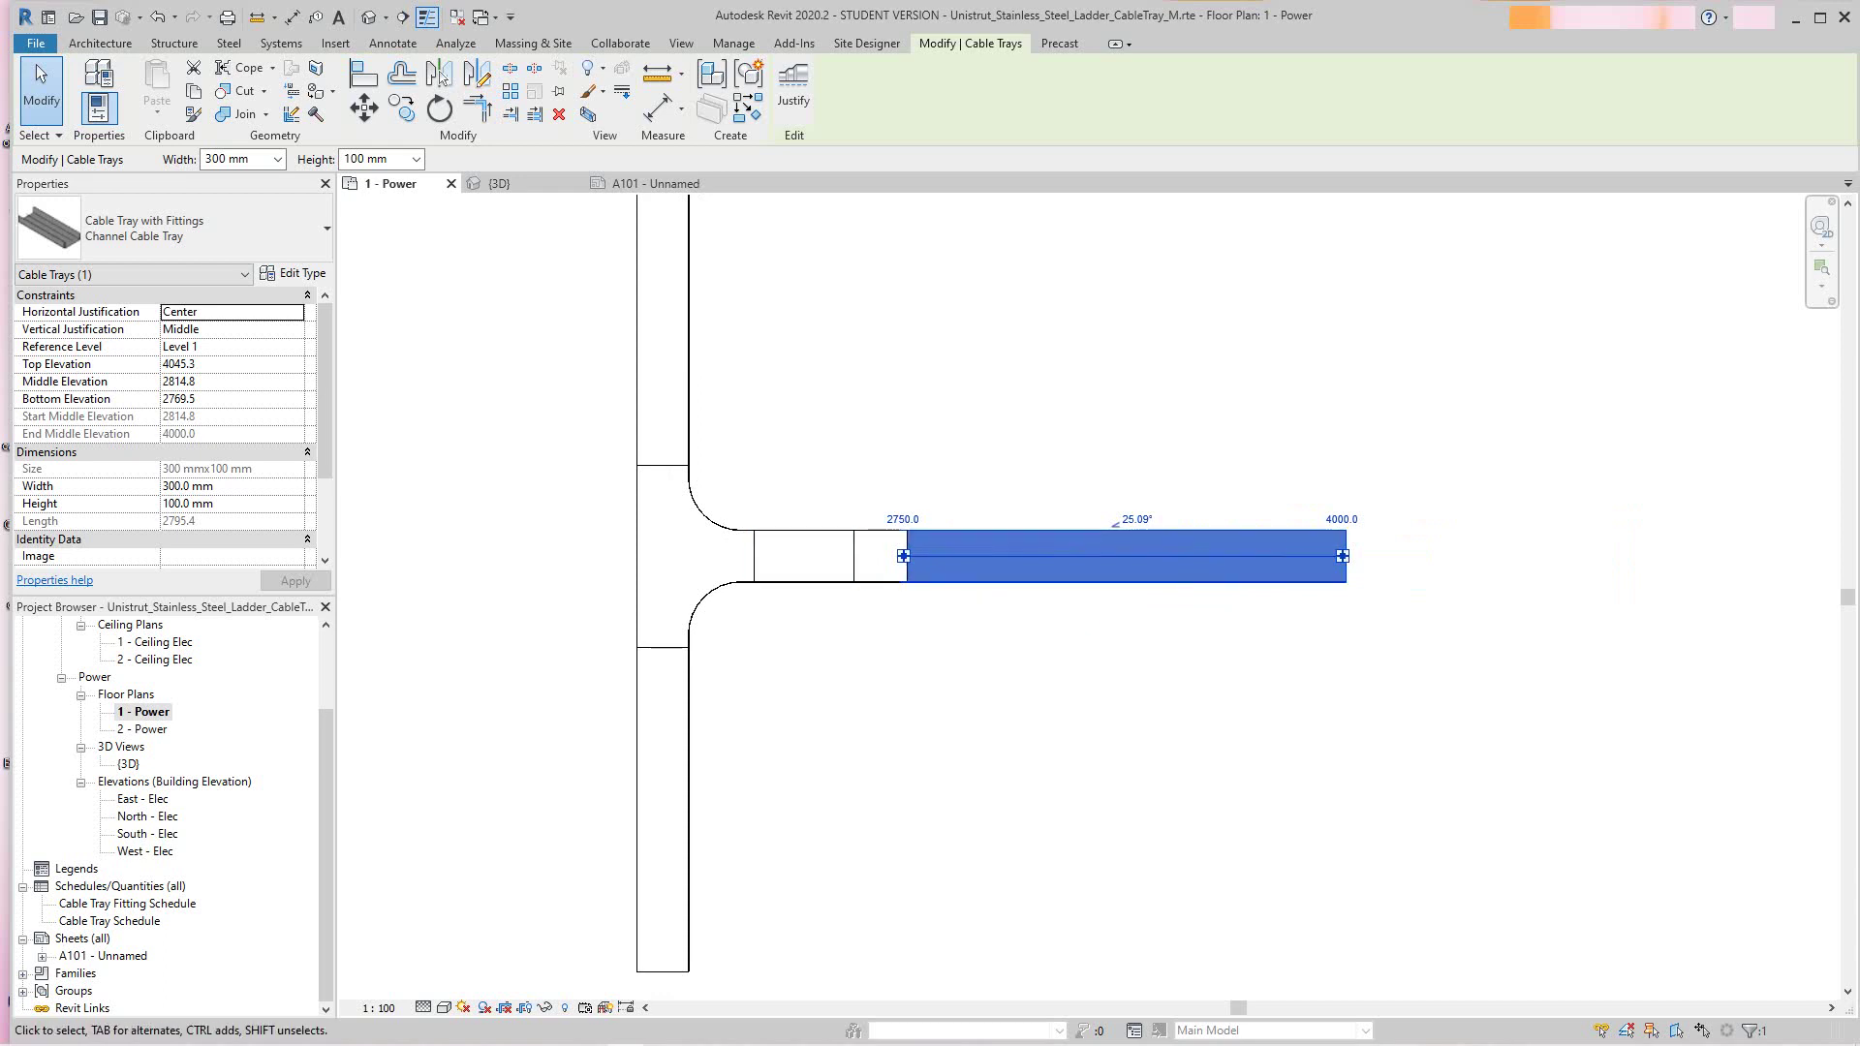
scroll(1342, 523, up, 1)
scroll(1342, 520, up, 2)
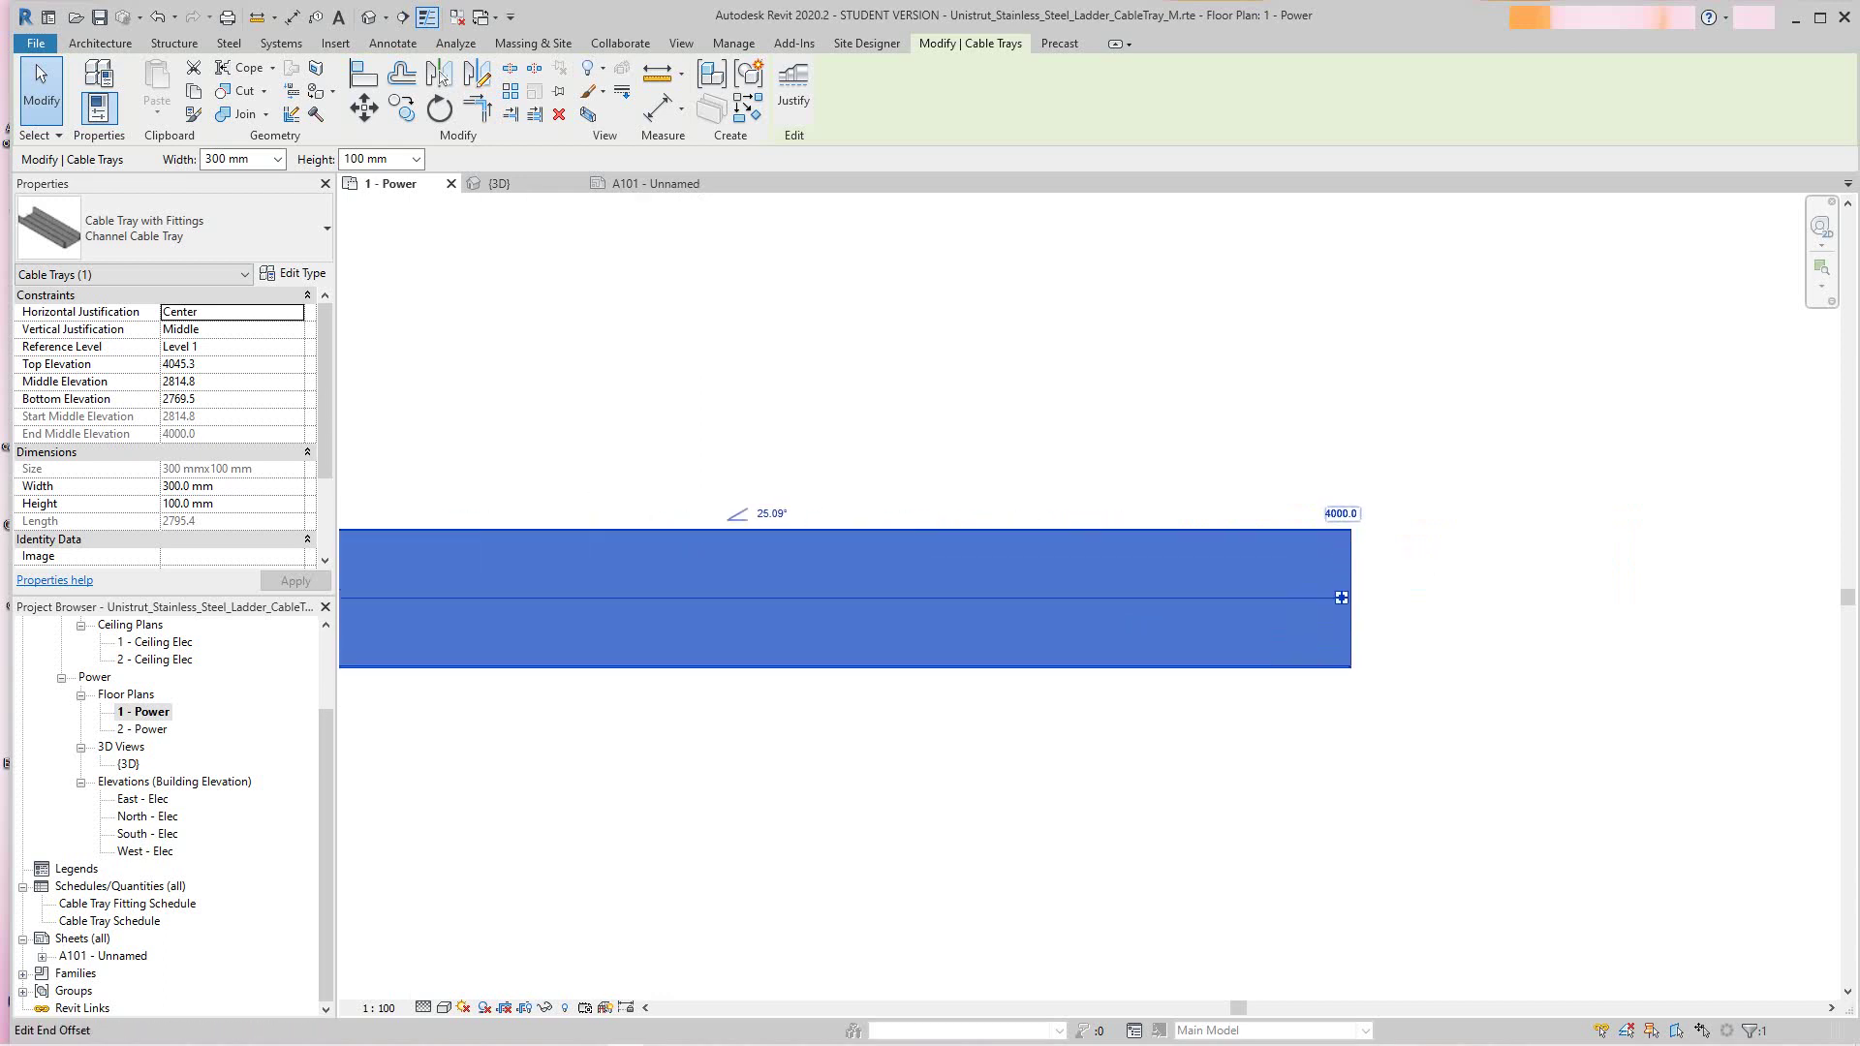
scroll(1342, 523, down, 3)
scroll(1211, 782, down, 1)
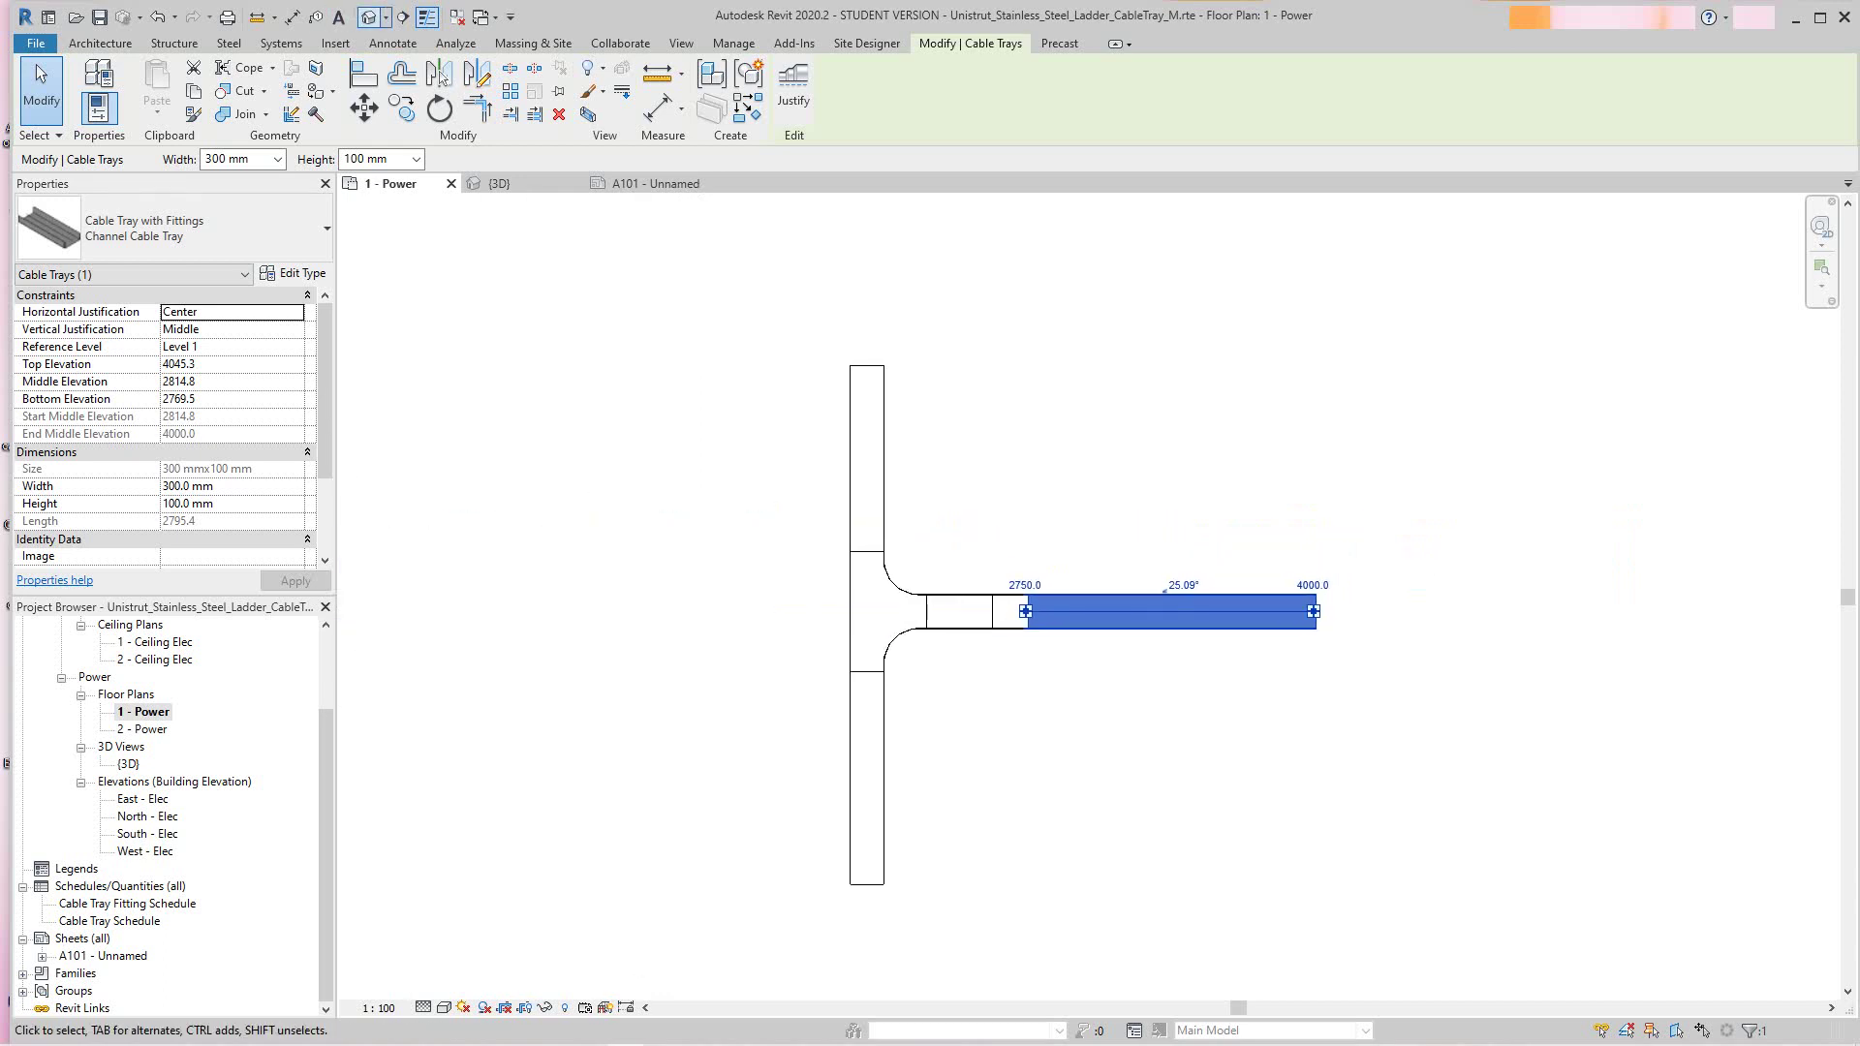
click(368, 18)
scroll(968, 465, up, 6)
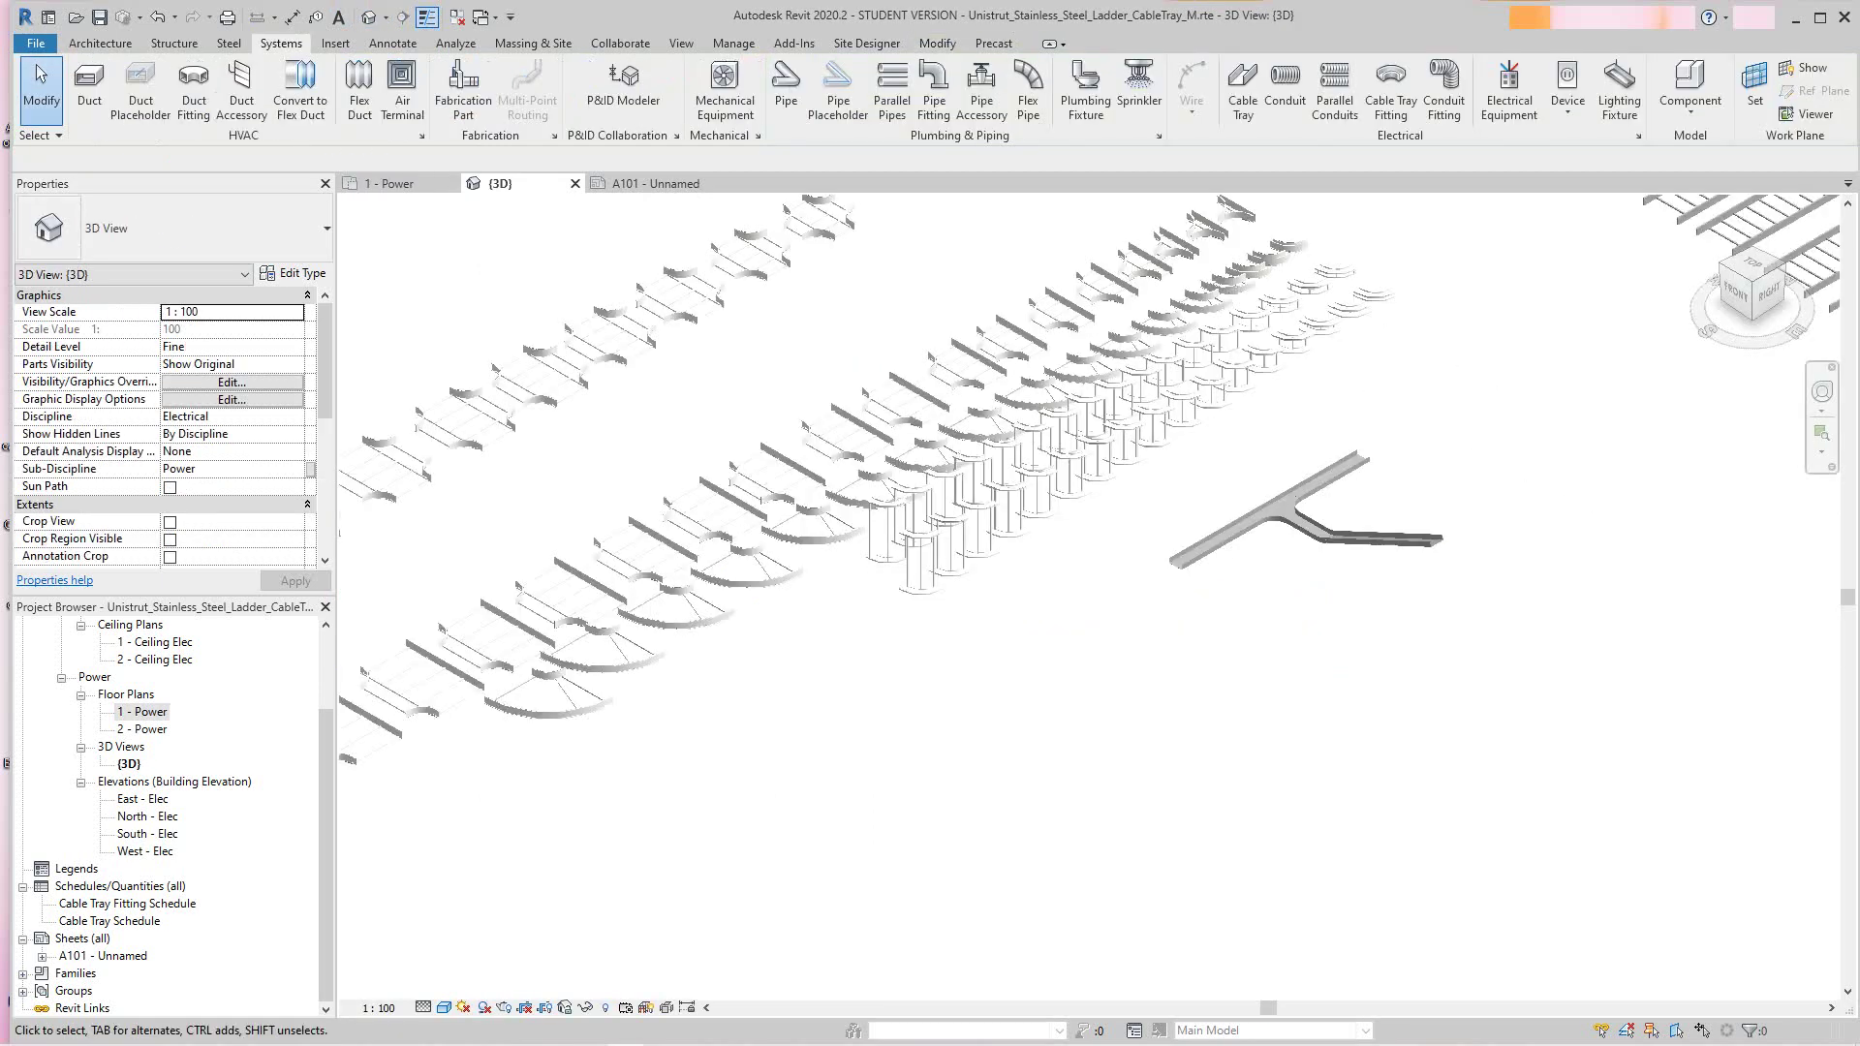
Examine the tee and the sloped branch tray in 3D, including the branch's start elevation and slope
scroll(1099, 716, up, 1)
middle_drag(1099, 717, 350, 627)
scroll(358, 620, up, 1)
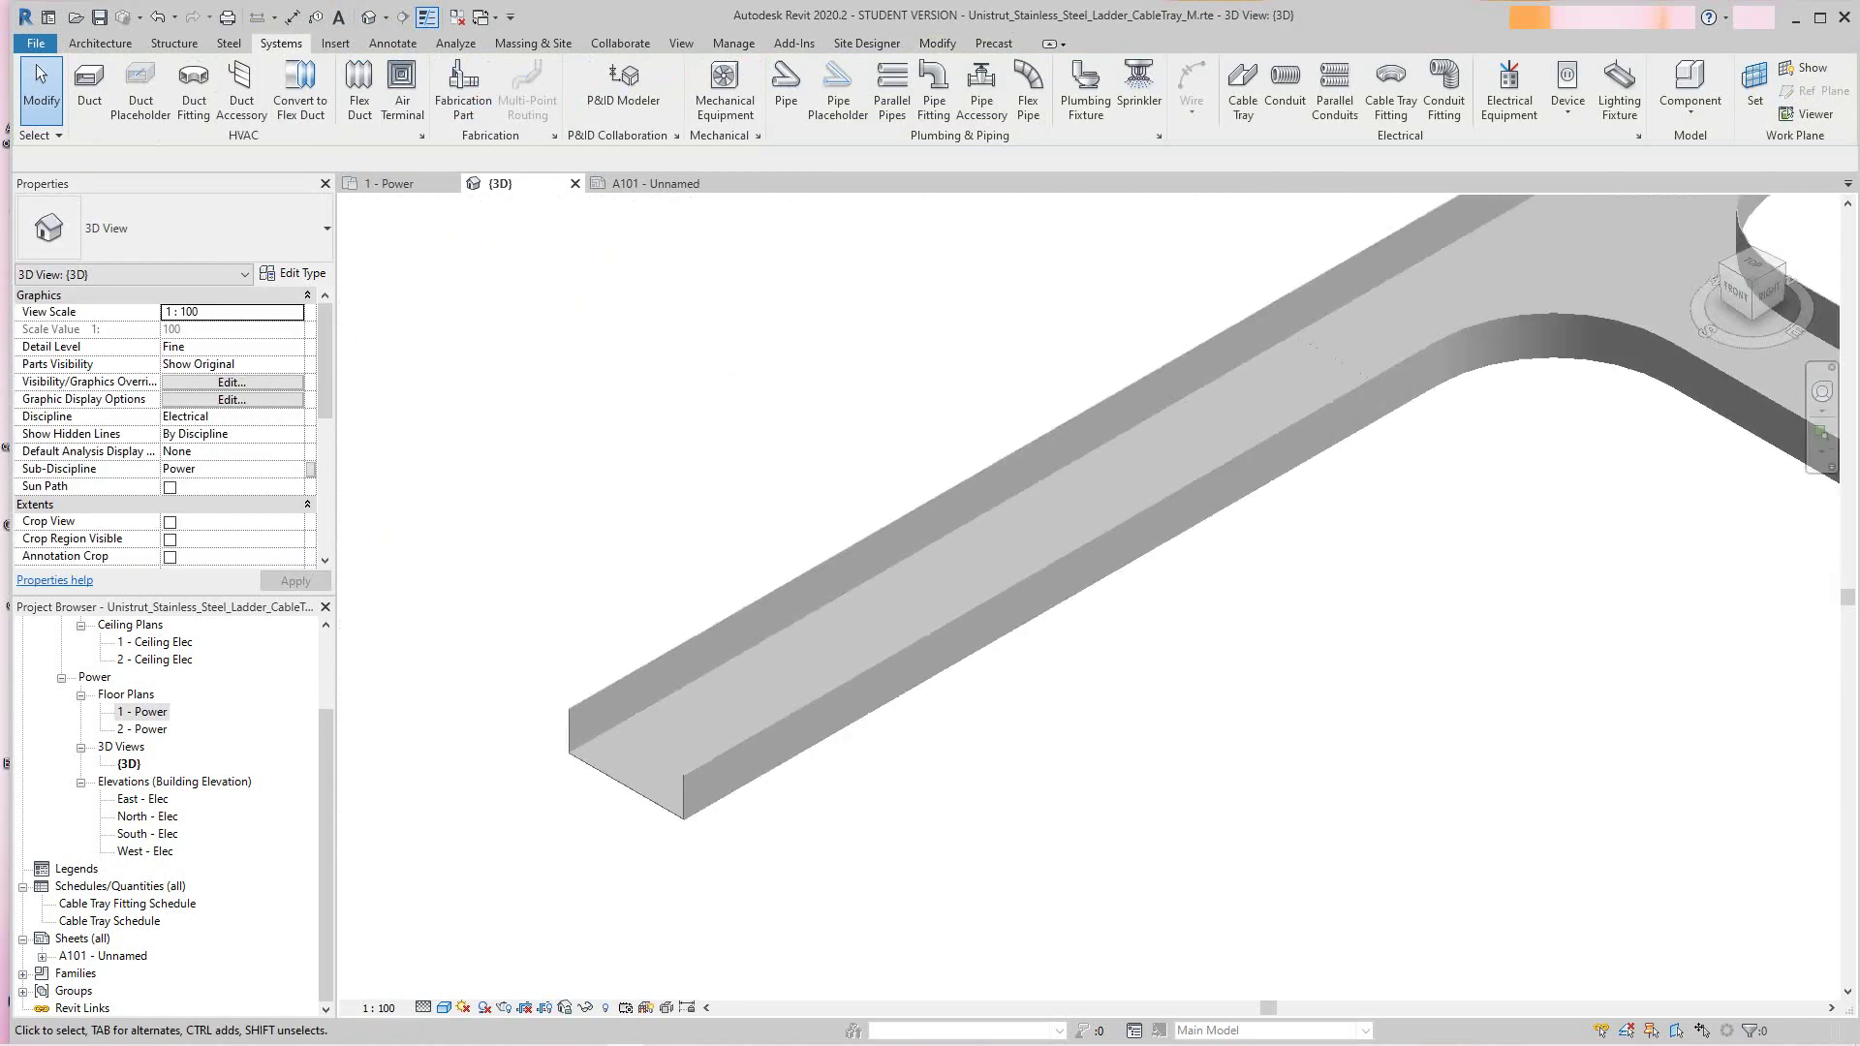
scroll(377, 610, down, 2)
middle_drag(474, 600, 264, 649)
scroll(1085, 513, down, 1)
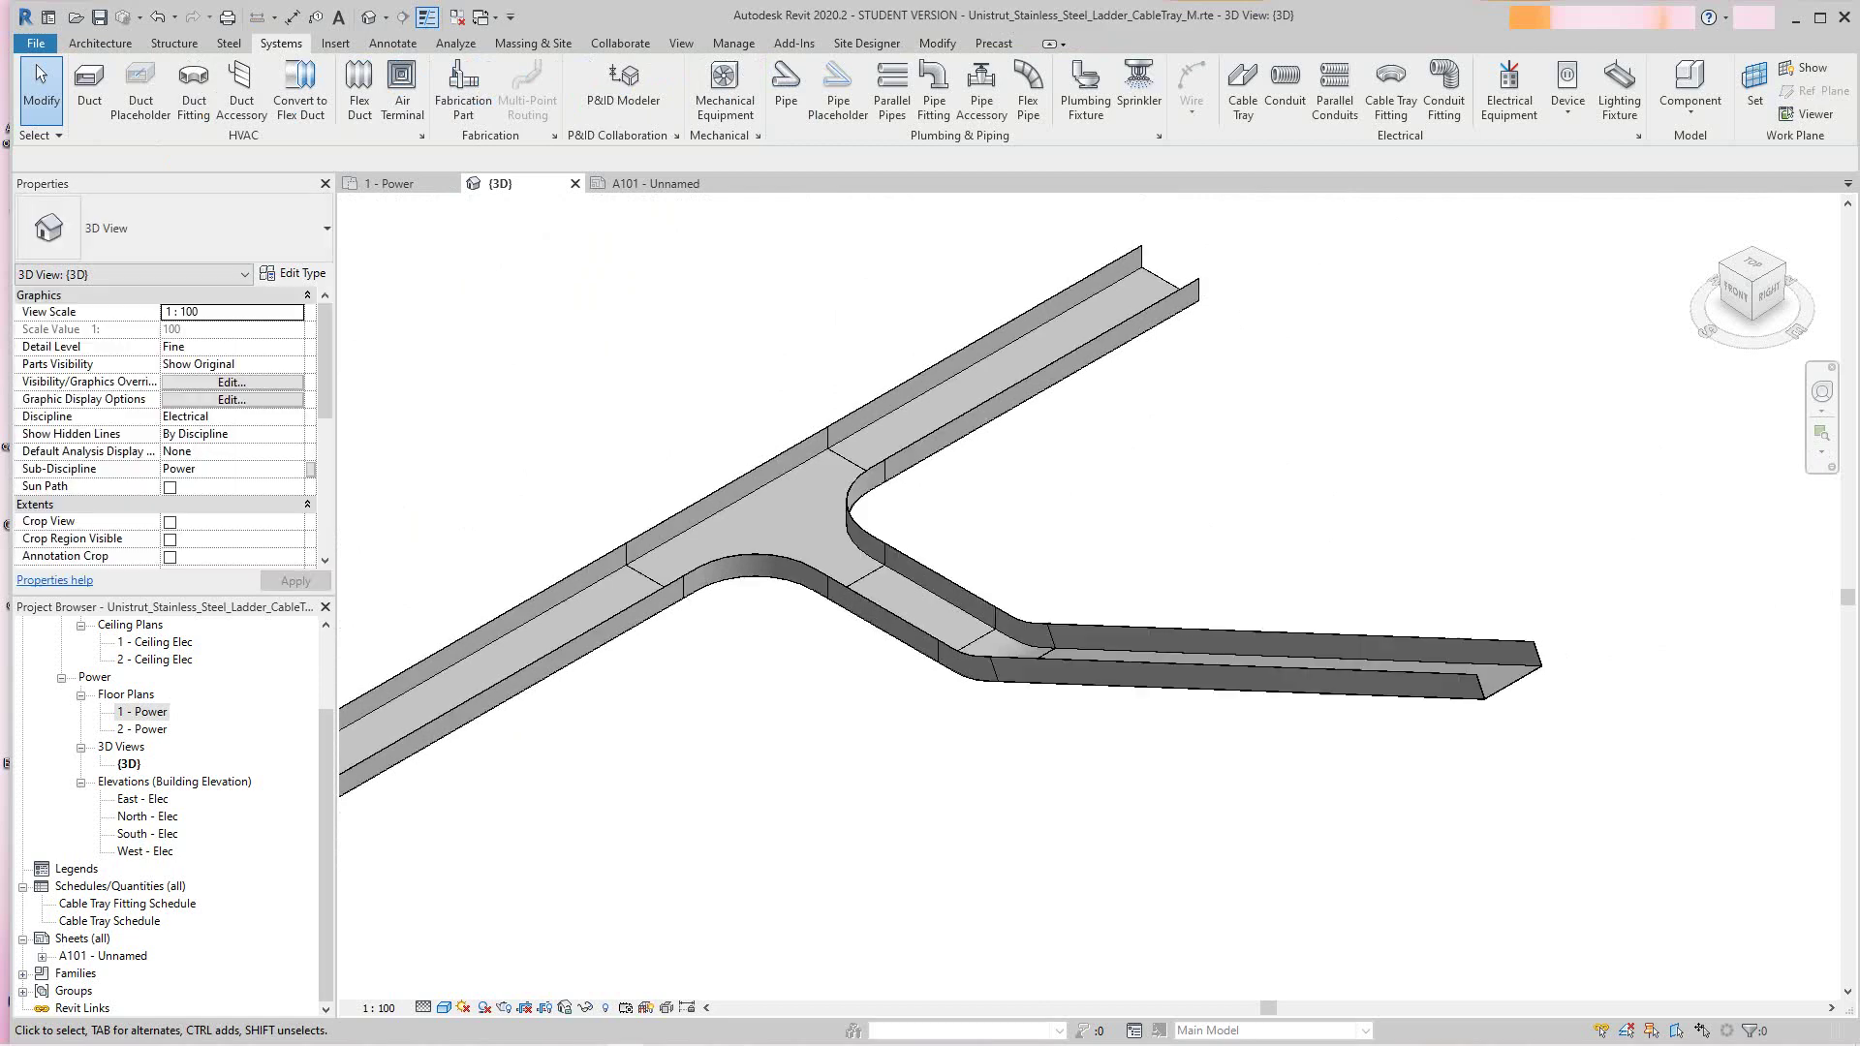
click(1259, 668)
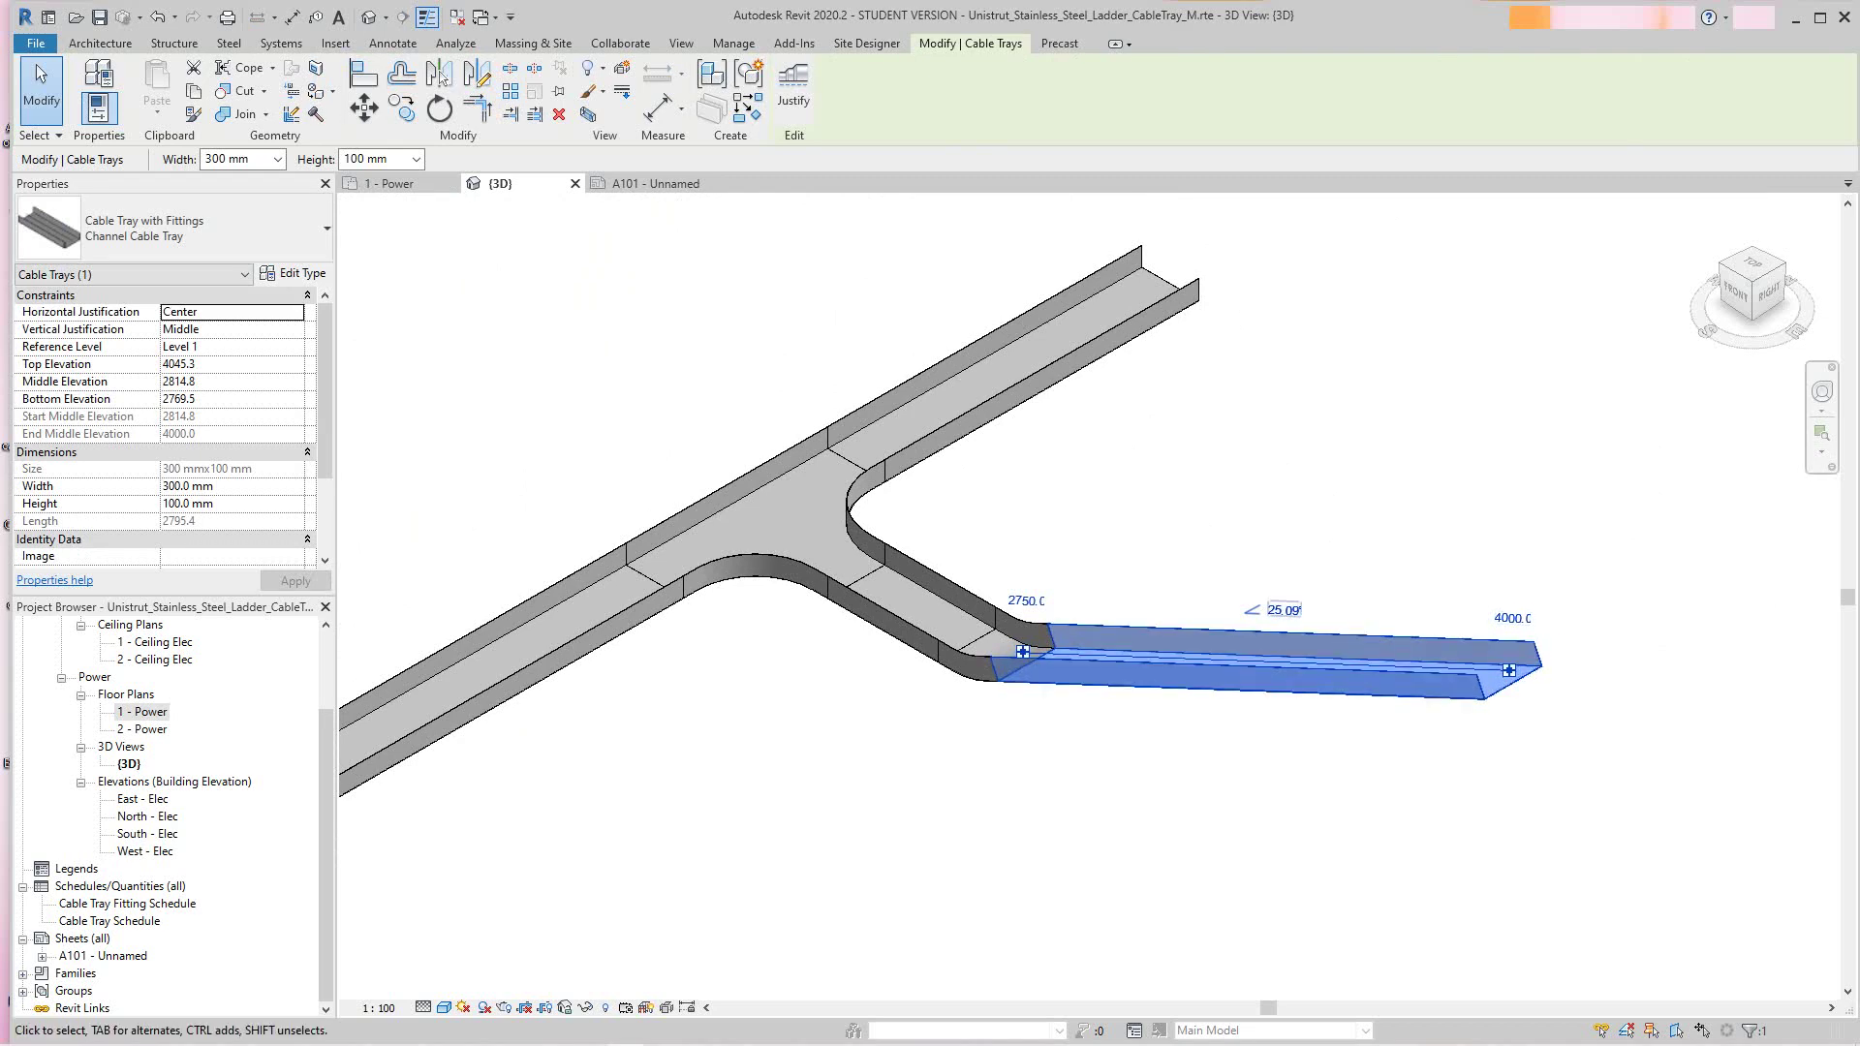
click(1026, 600)
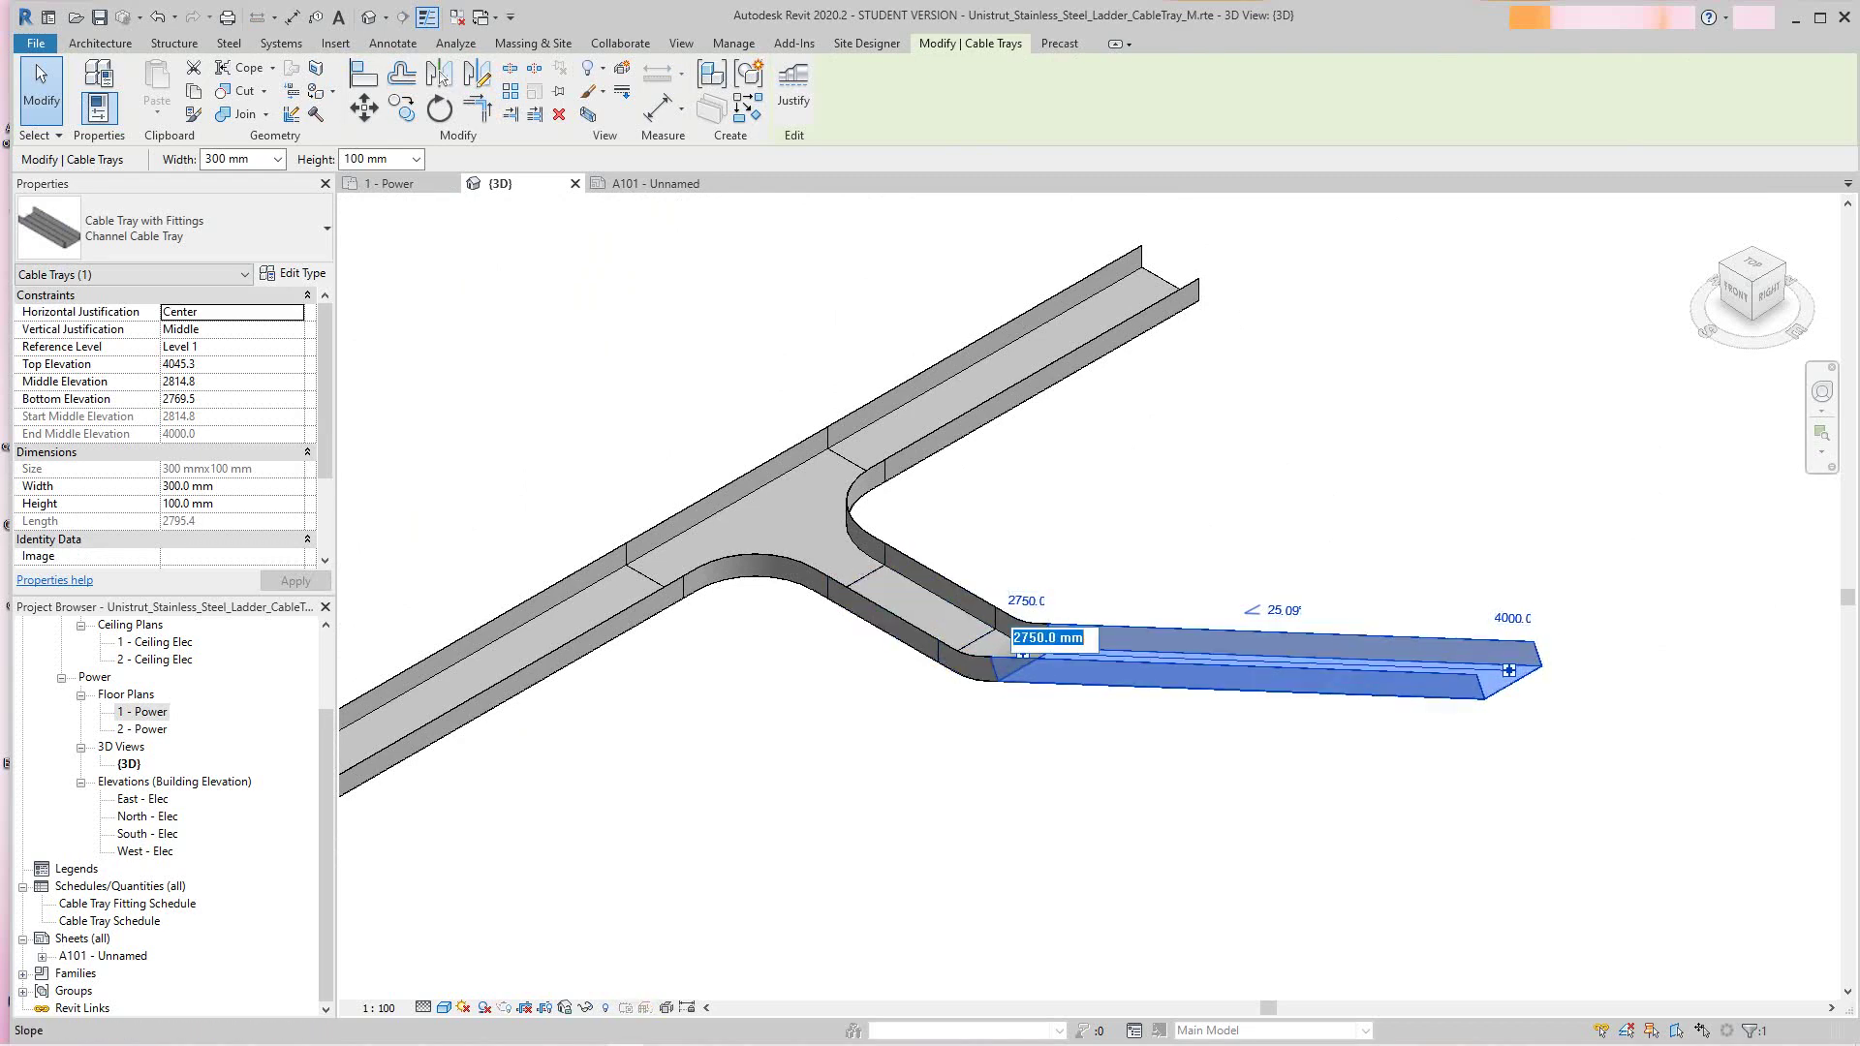
key(Escape)
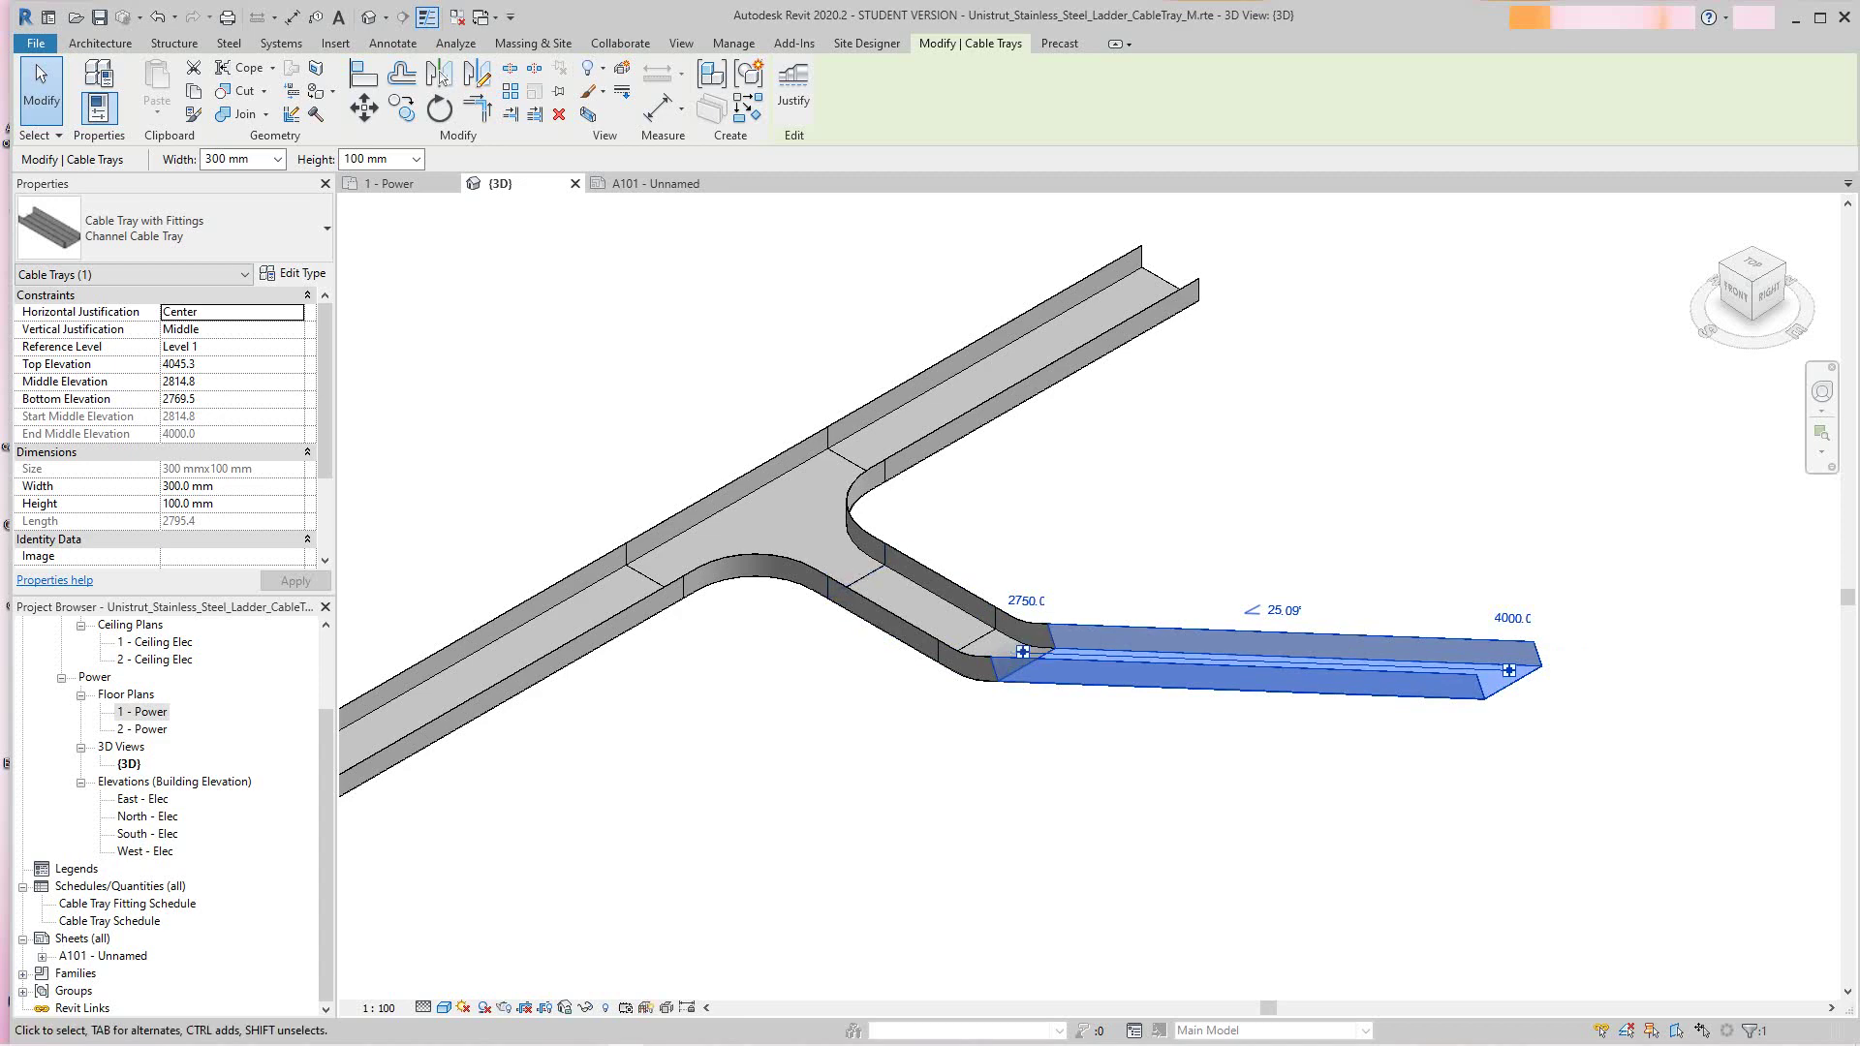
In the 1 - Power floor plan, set the elevation at the lower free end of the vertical tray to 1500 mm
double_click(142, 712)
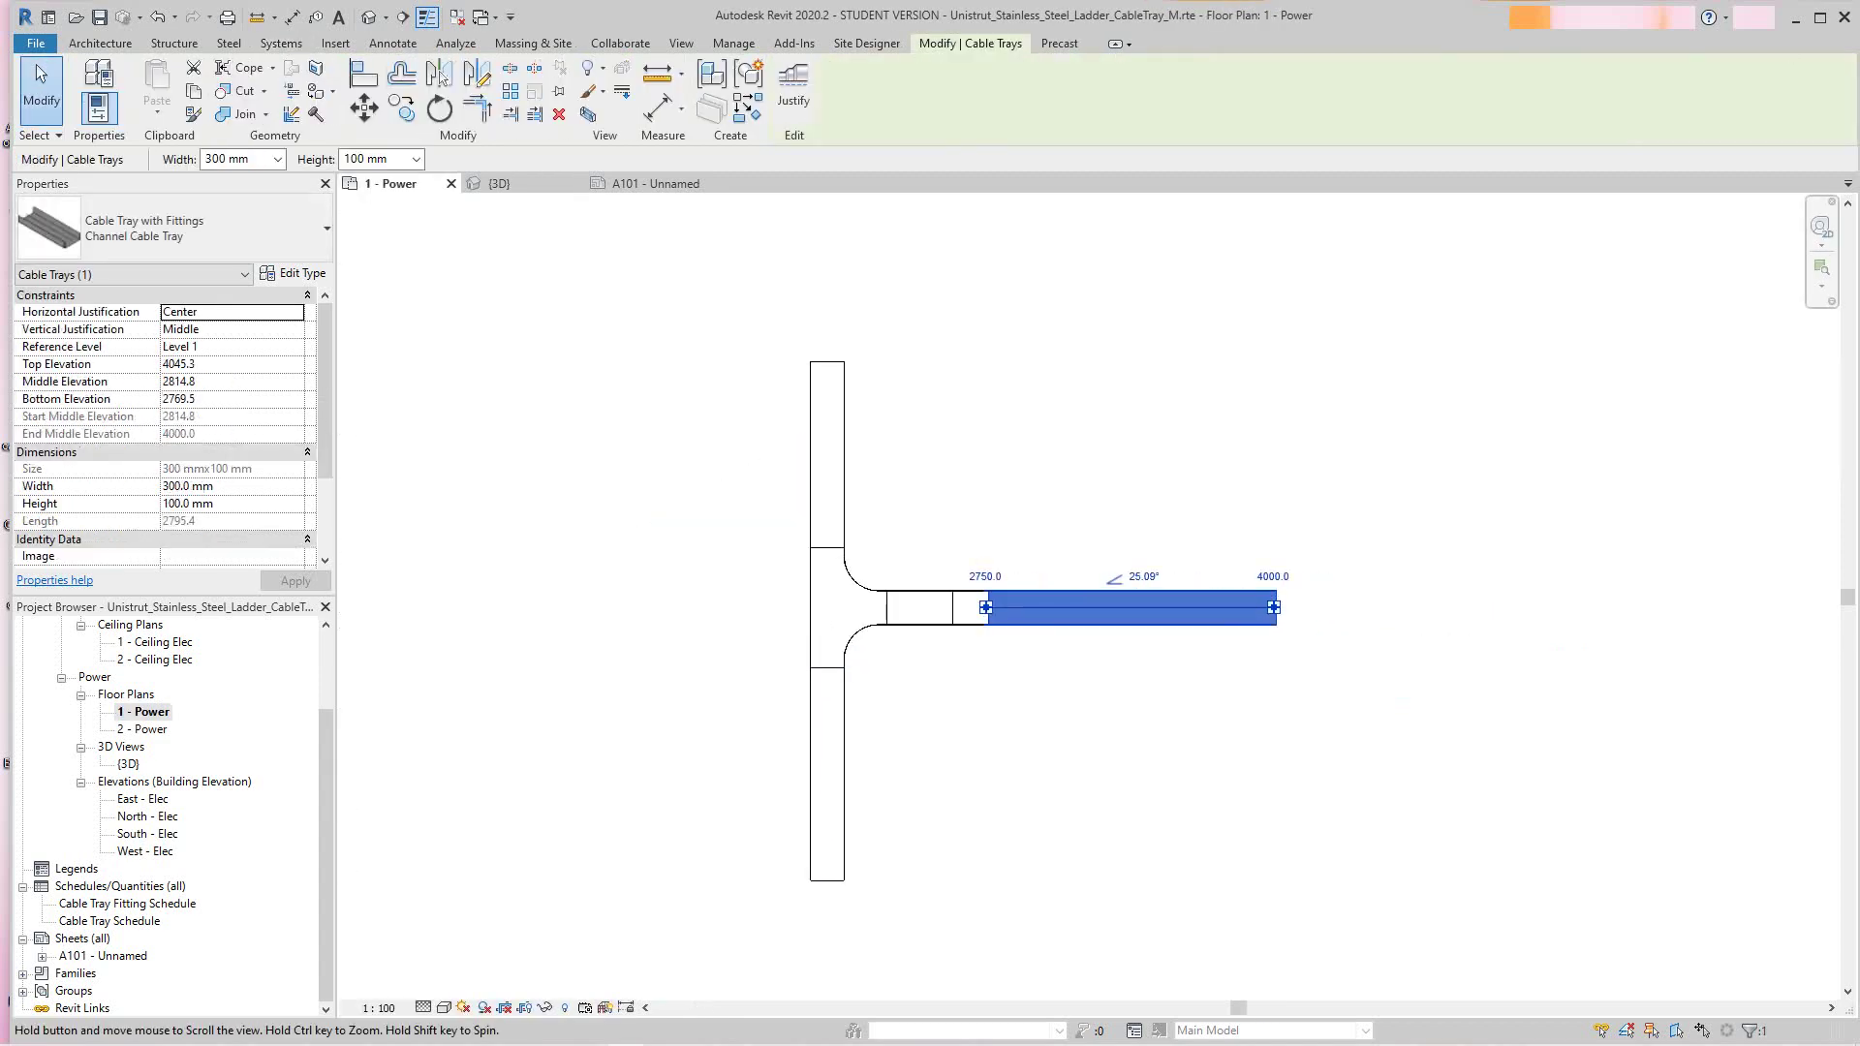
middle_drag(1002, 799, 992, 736)
scroll(991, 736, up, 2)
key(Escape)
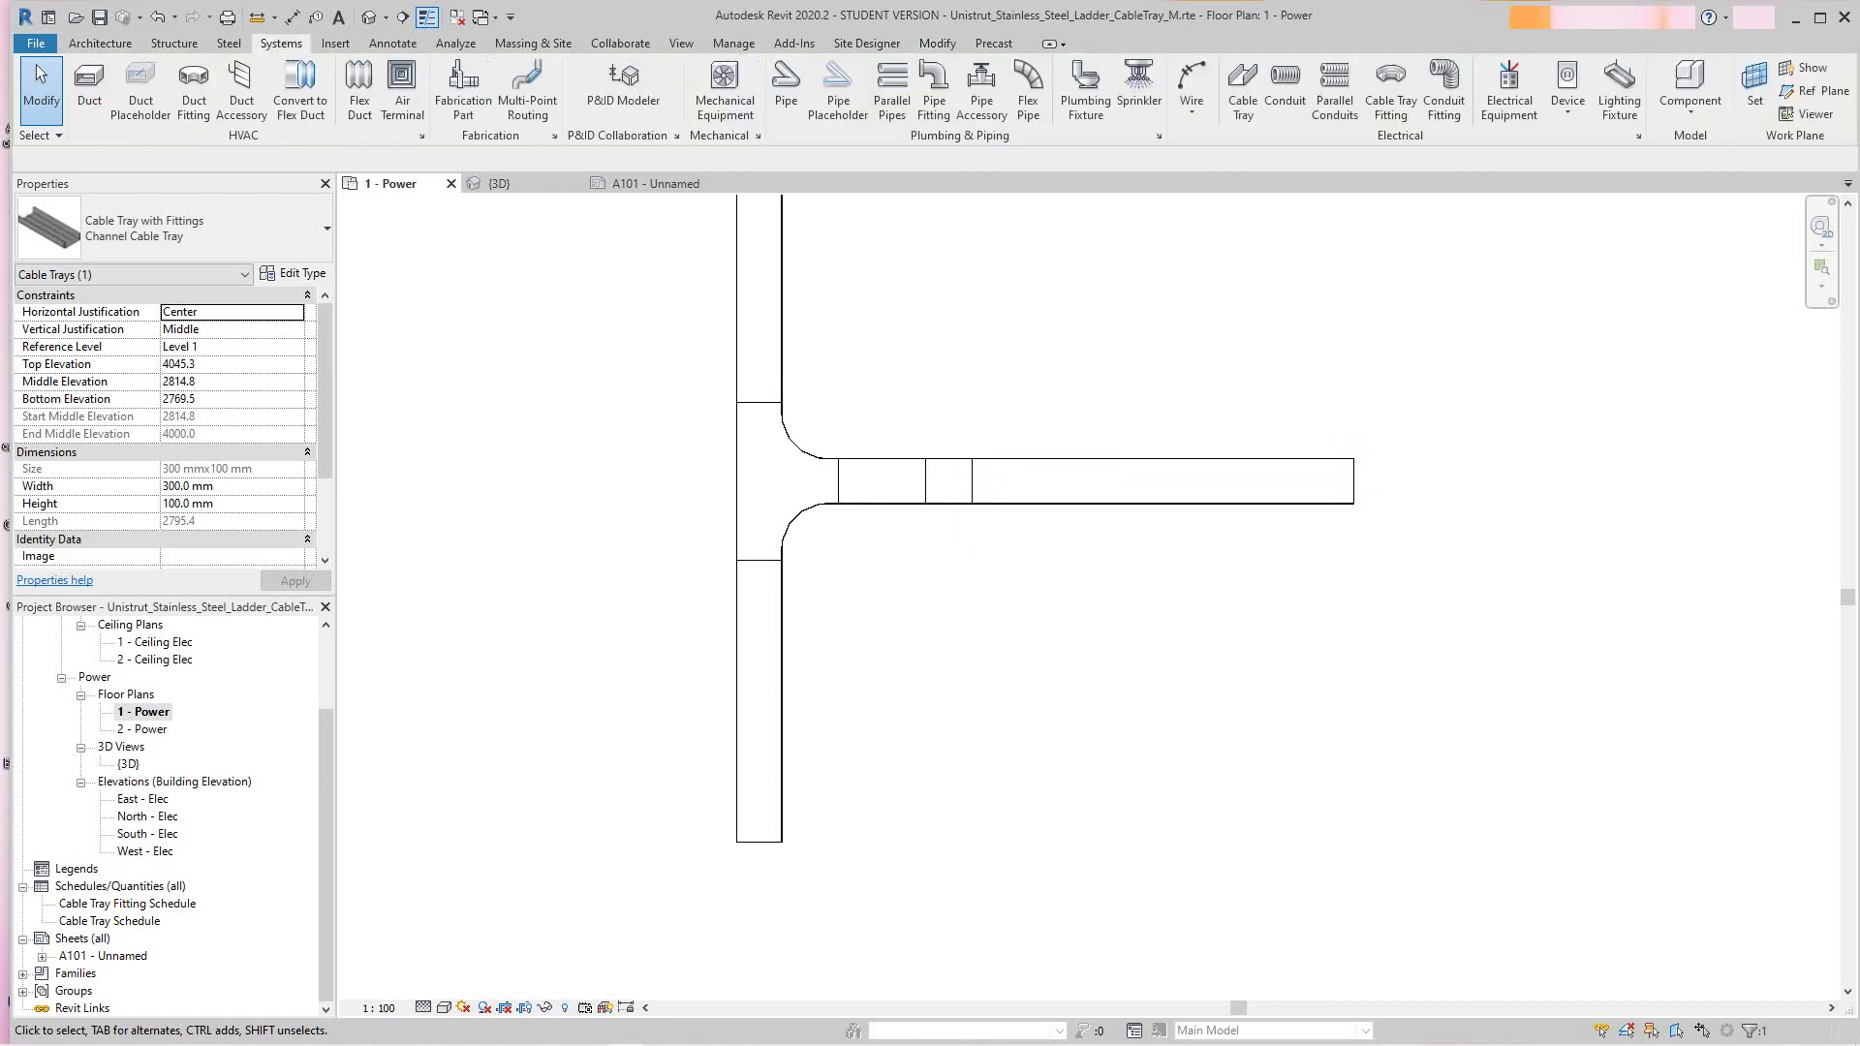
scroll(992, 737, down, 3)
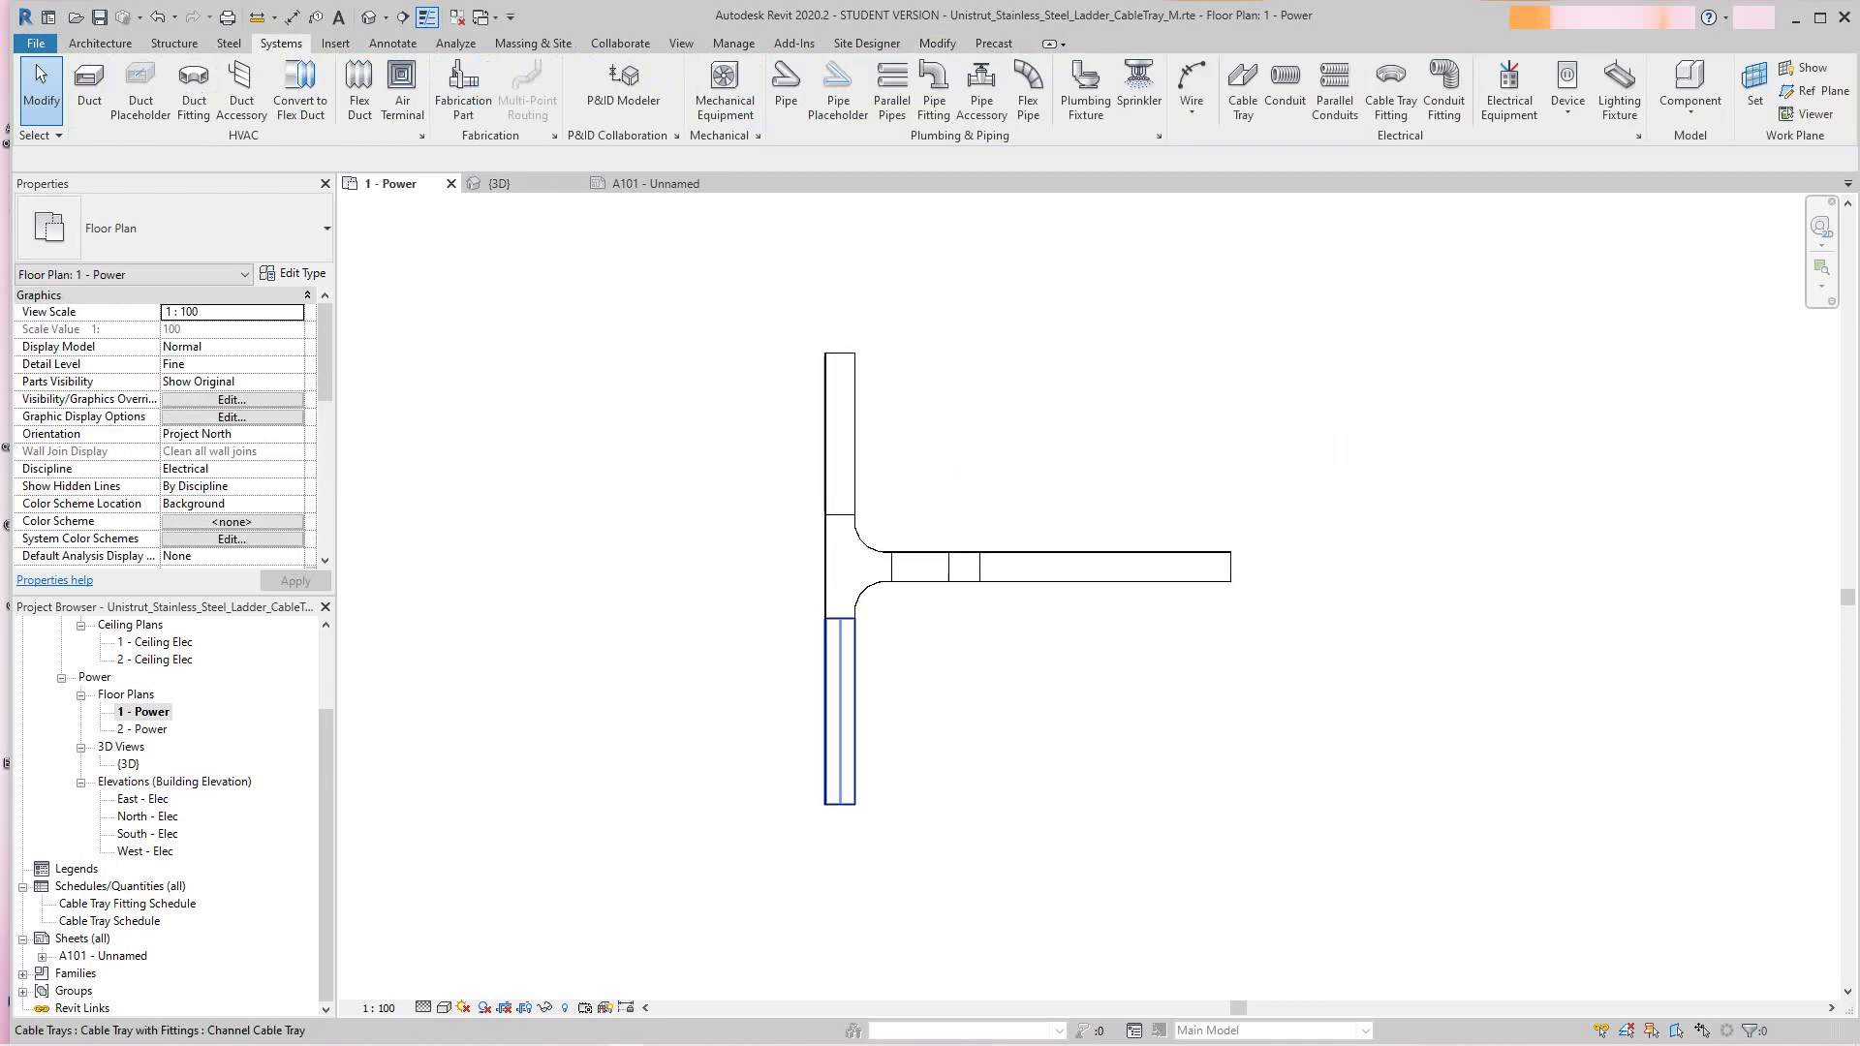
click(839, 799)
key(Escape)
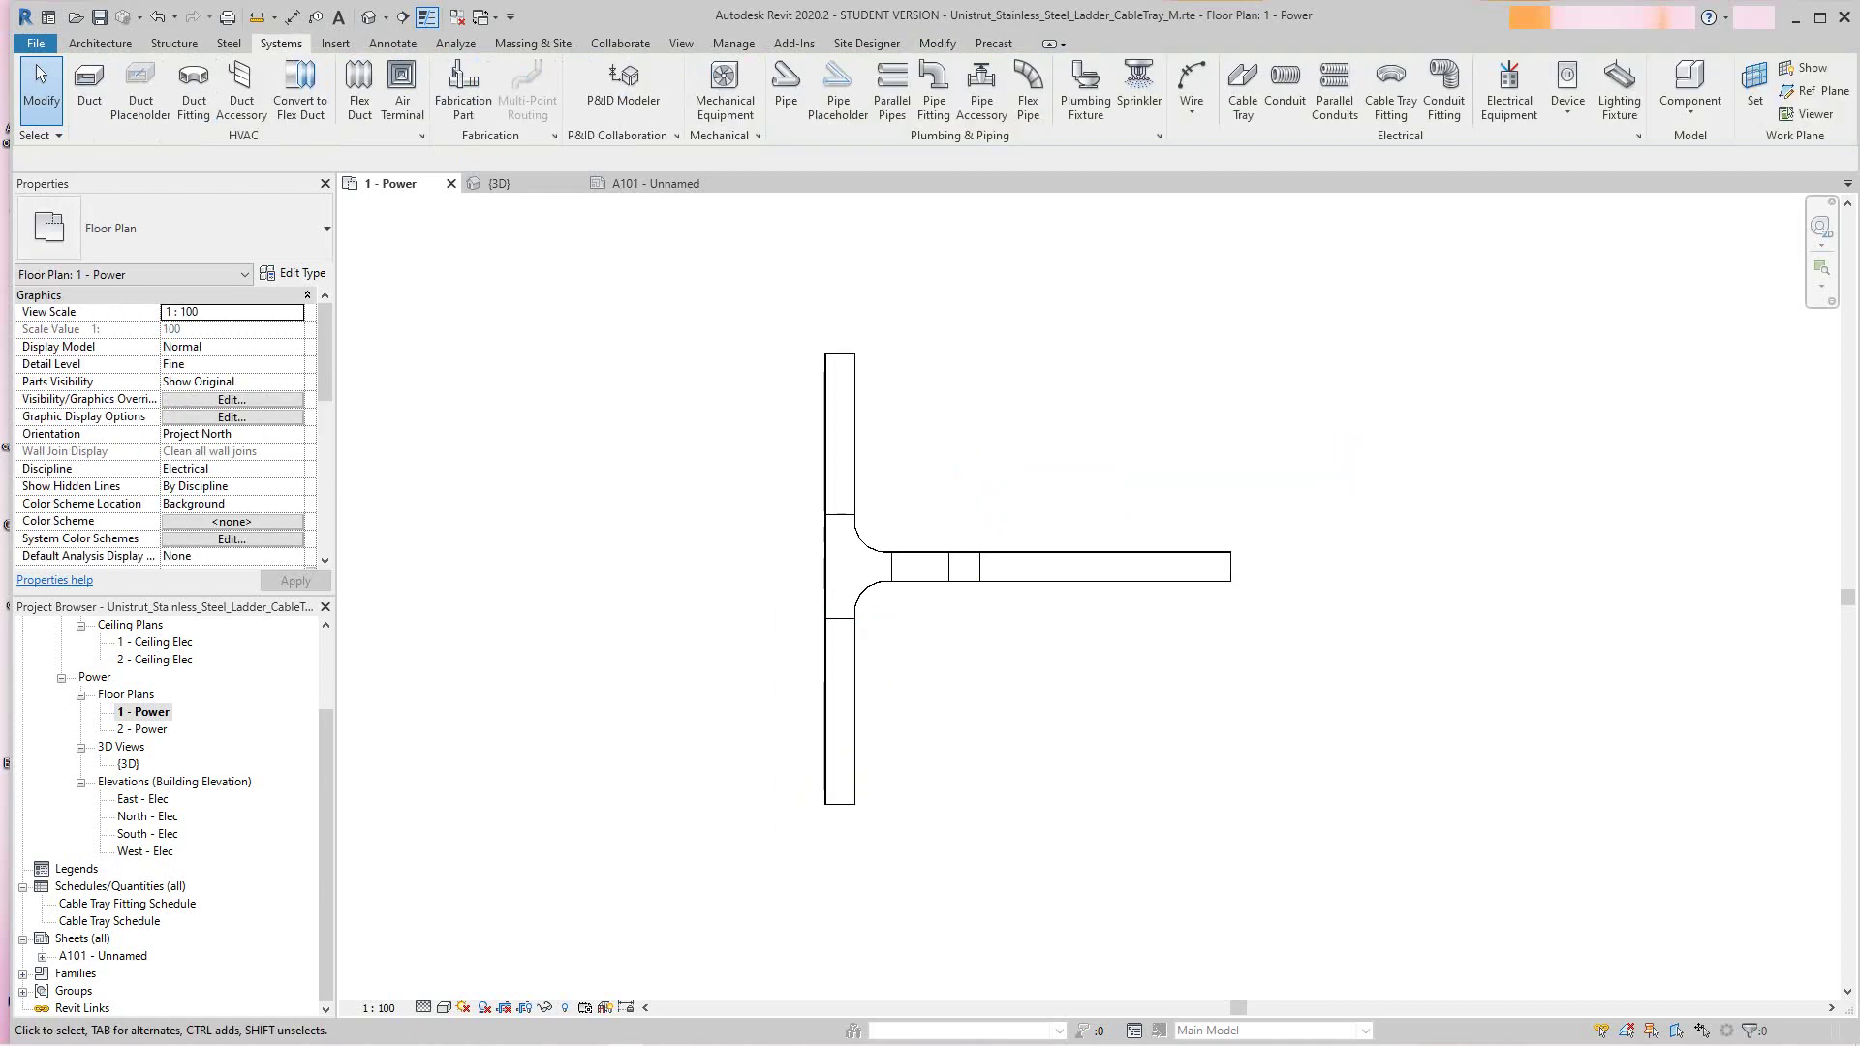
click(836, 793)
click(811, 802)
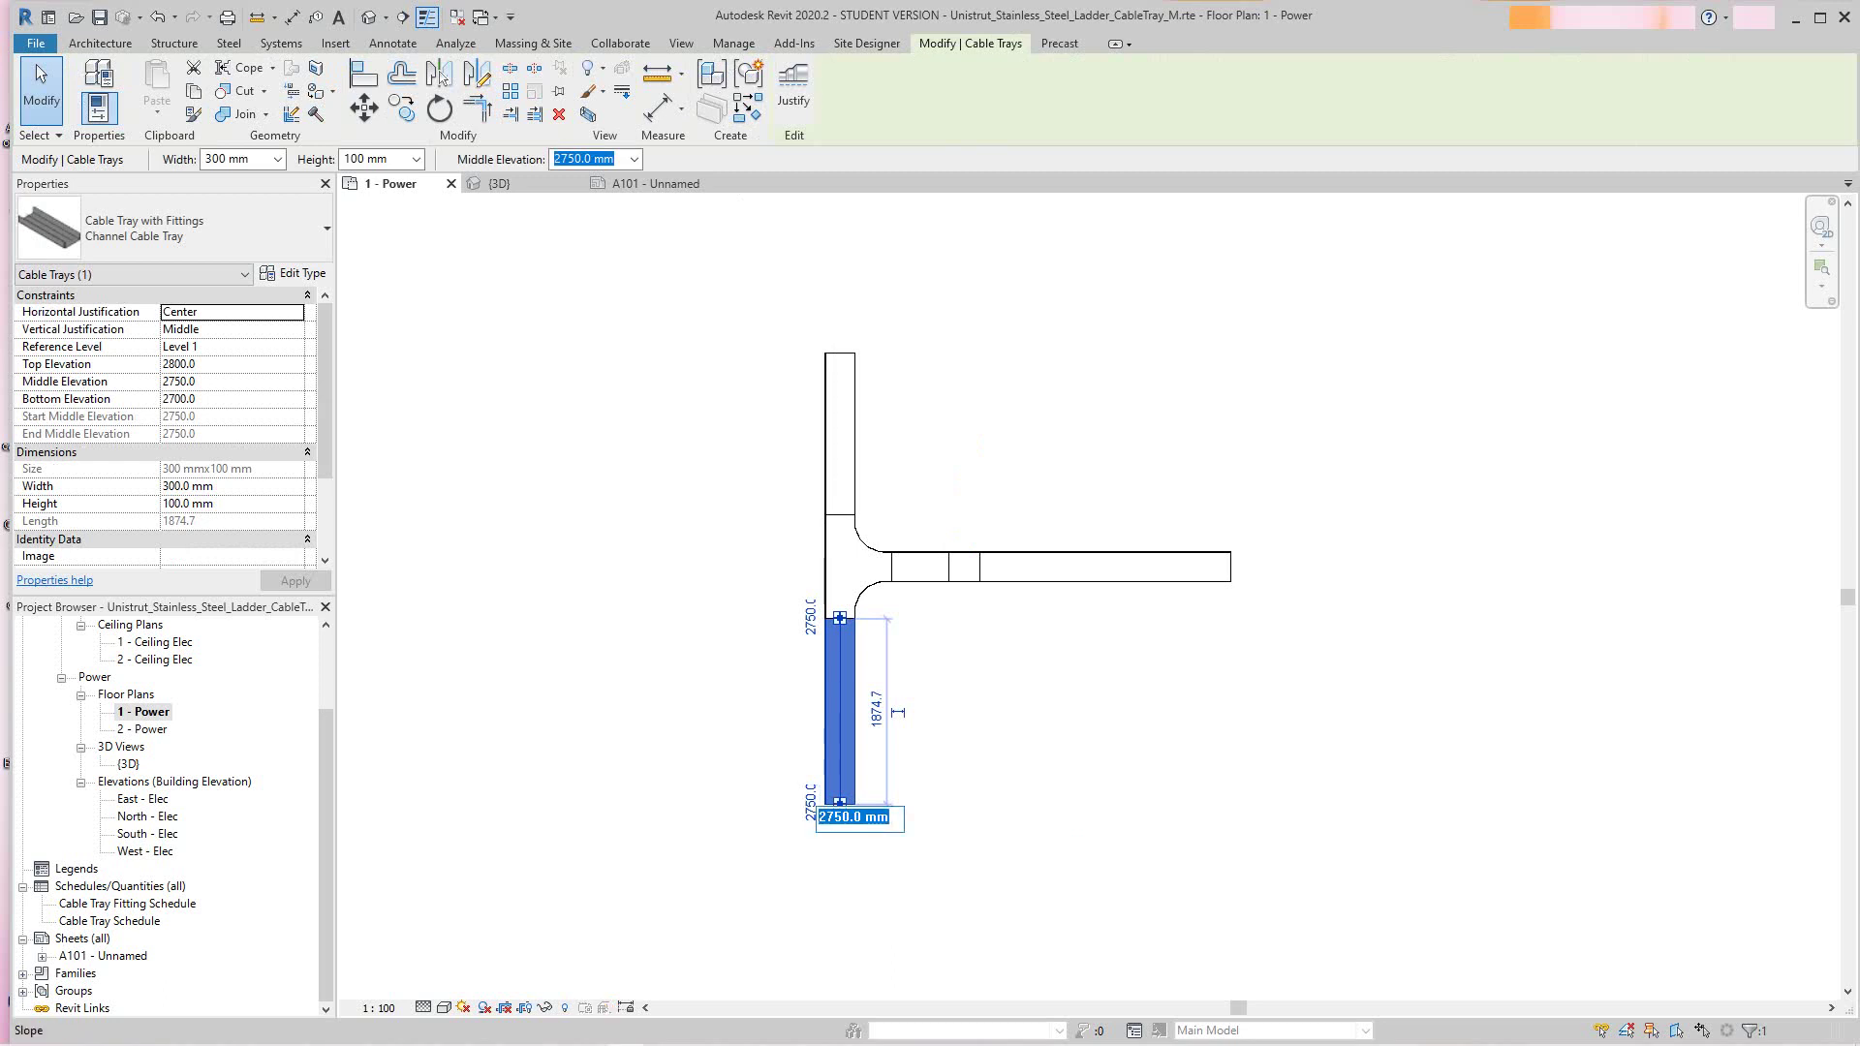
key(Home)
key(shift+Right)
key(shift+Right)
key(shift+Right)
text(150)
key(Return)
Examine the descending tray end, its vertical outside bend and the whole tee run in the default 3D view
scroll(1050, 822, down, 2)
scroll(1014, 781, up, 4)
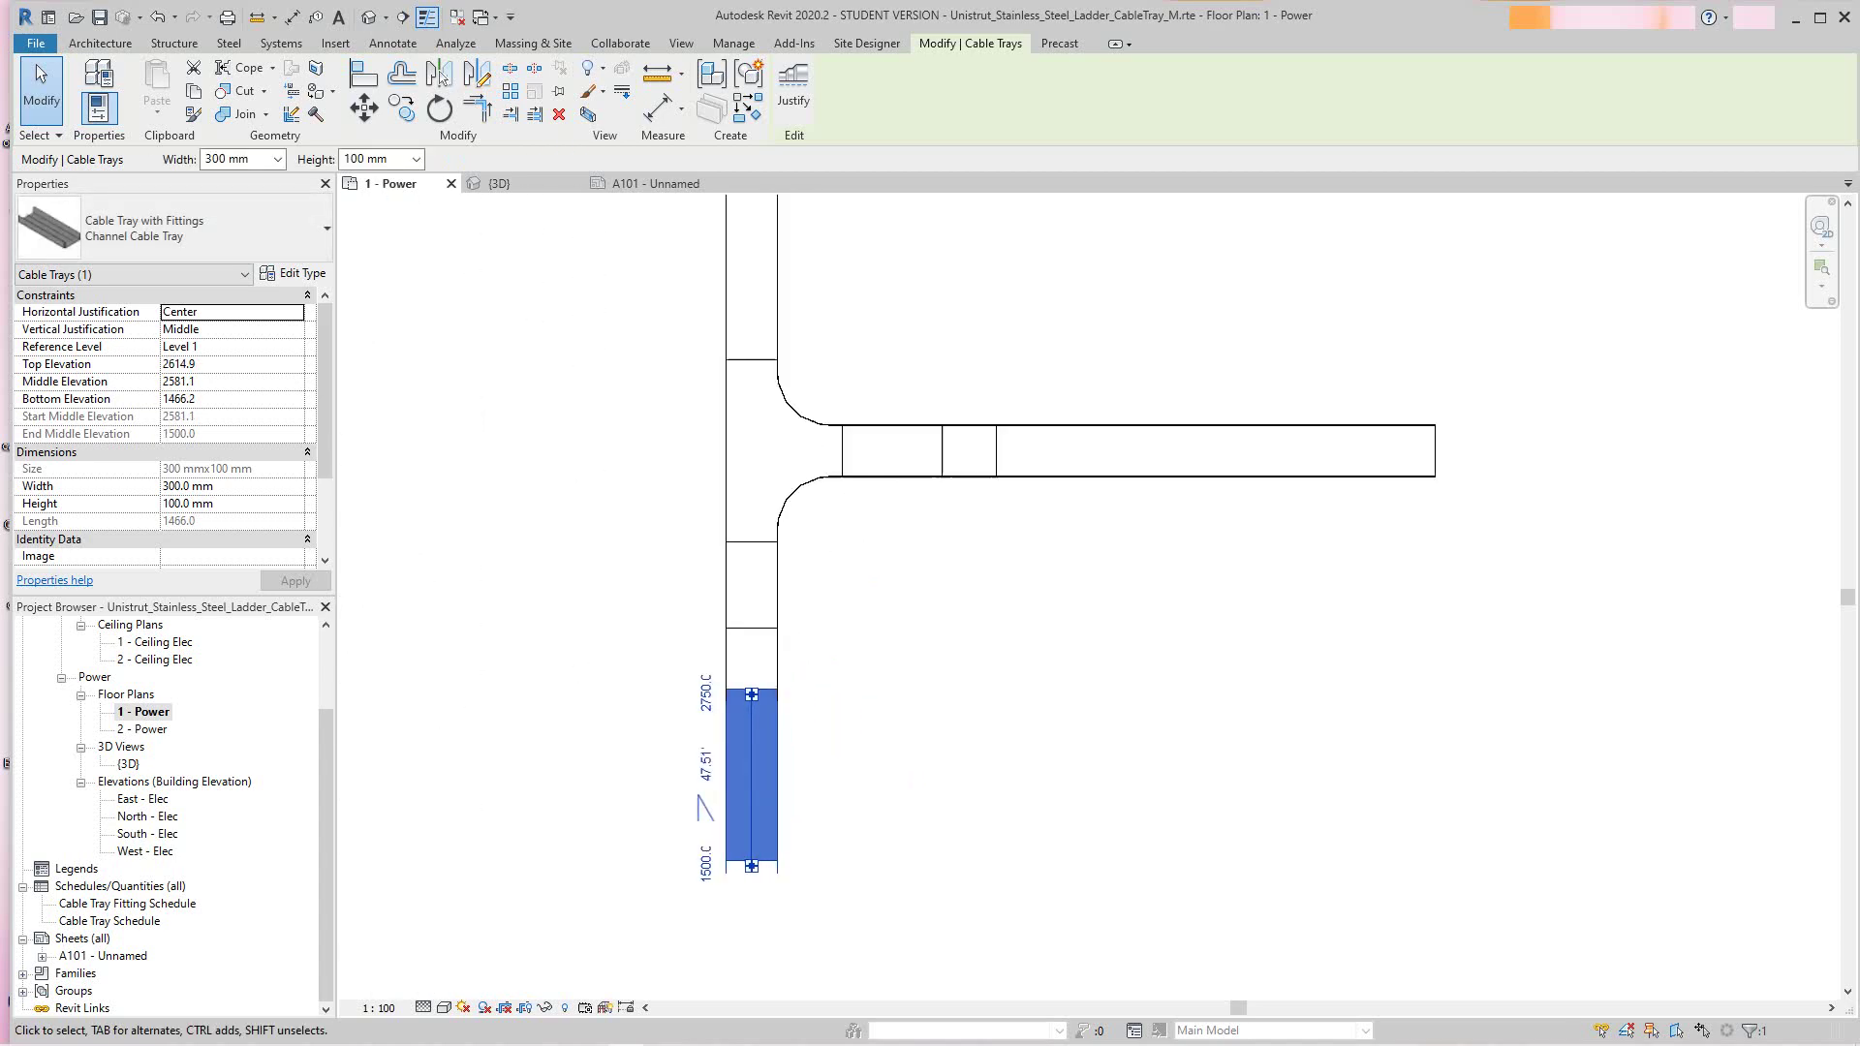
click(369, 17)
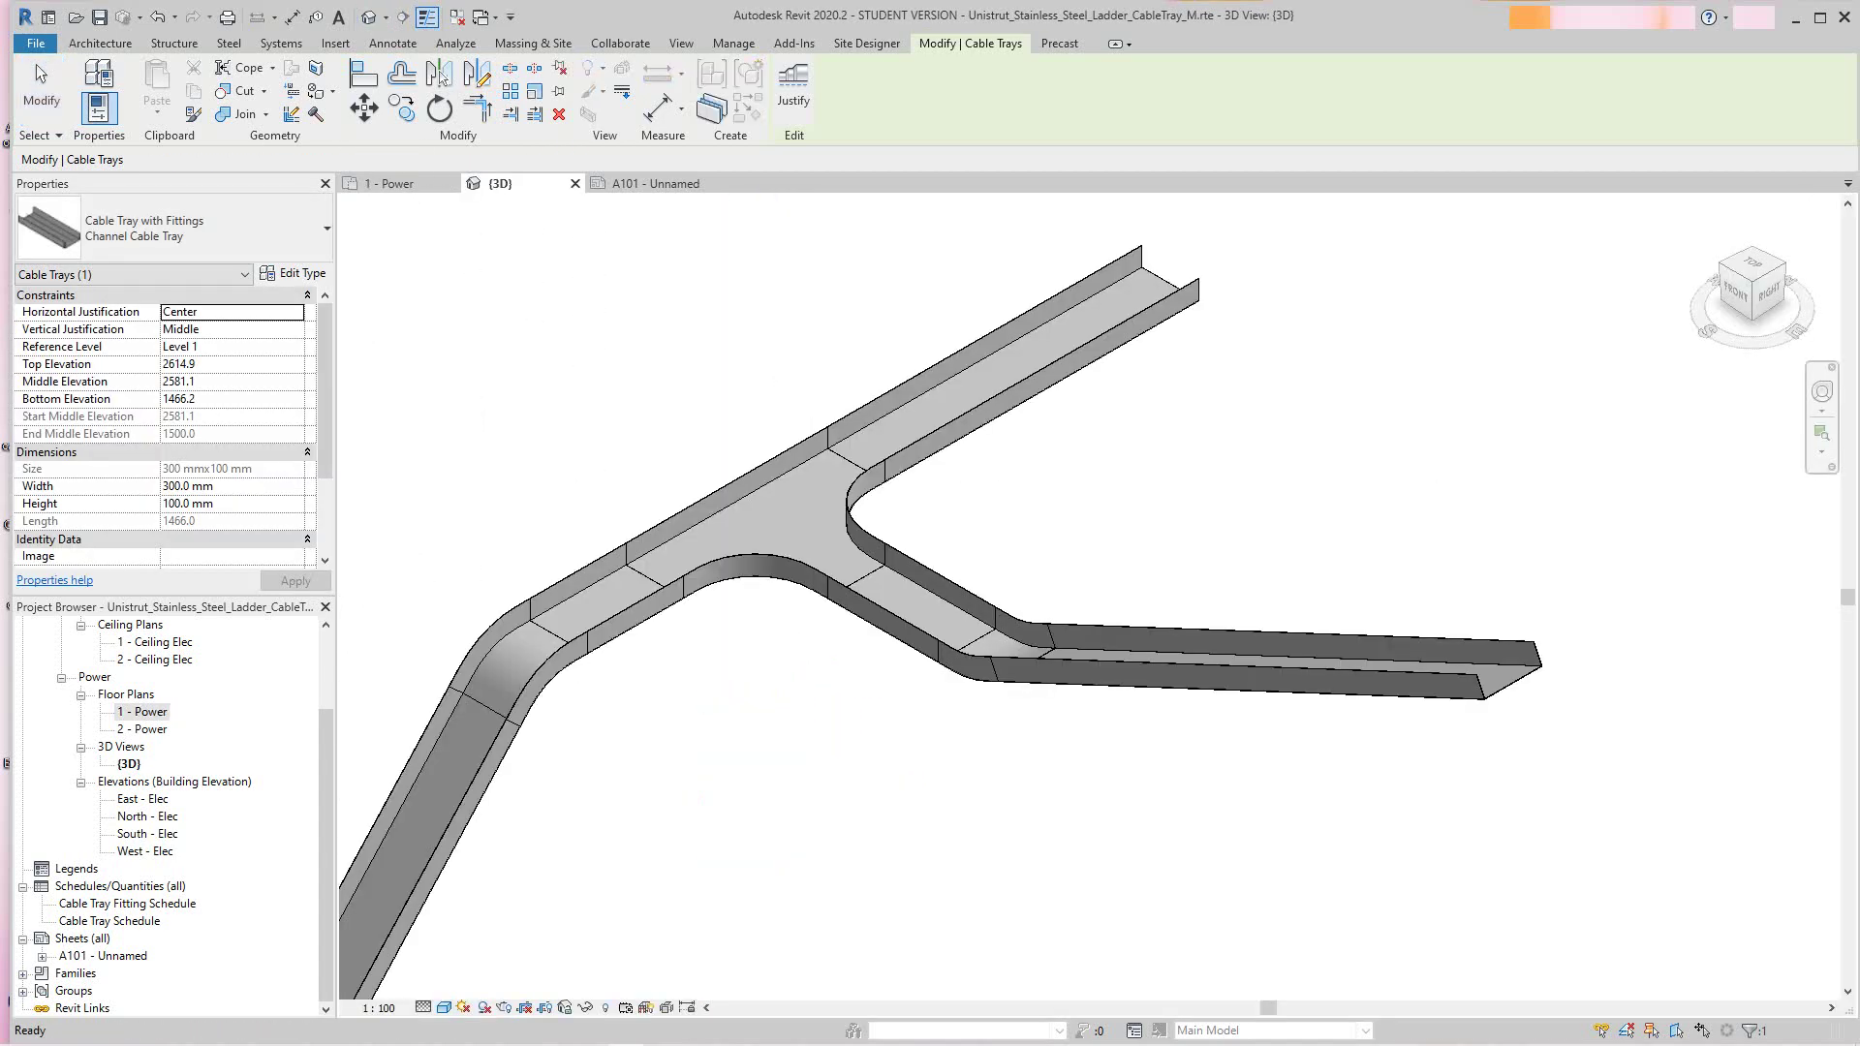
middle_drag(775, 508, 983, 373)
scroll(734, 647, down, 2)
scroll(747, 623, up, 2)
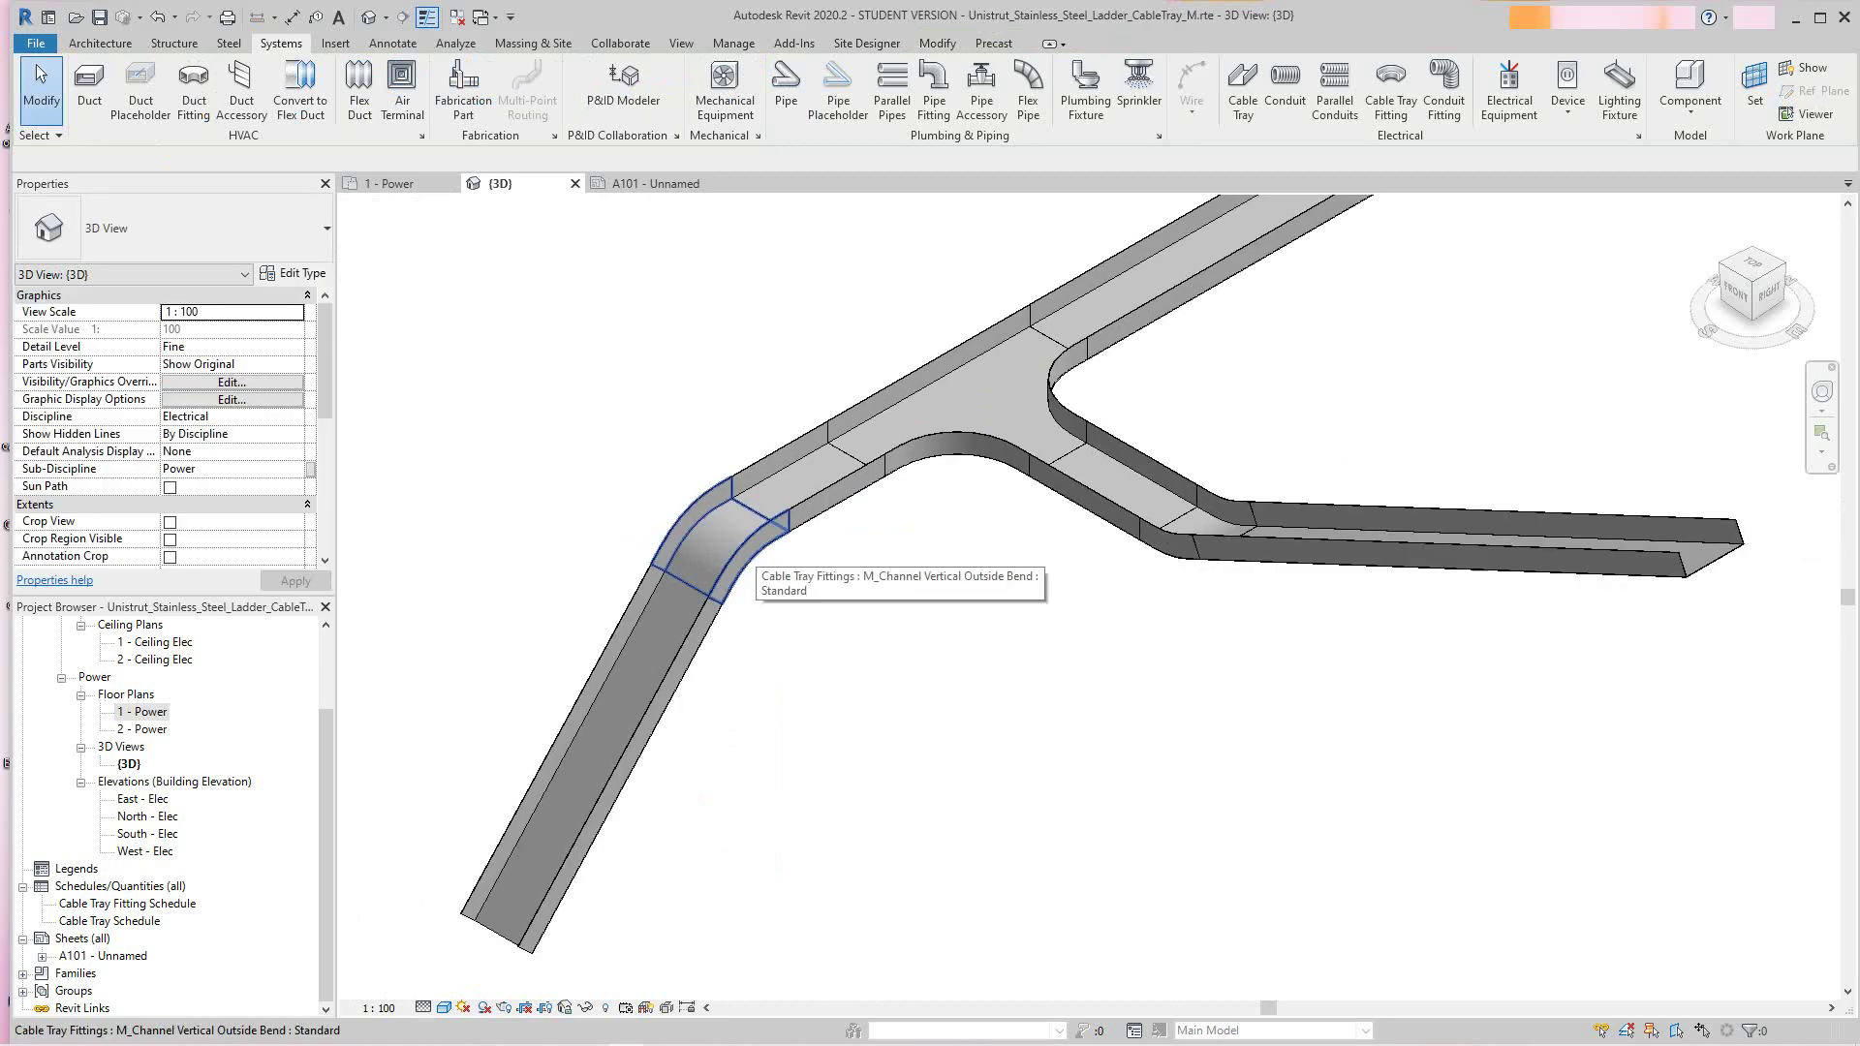
scroll(758, 548, up, 1)
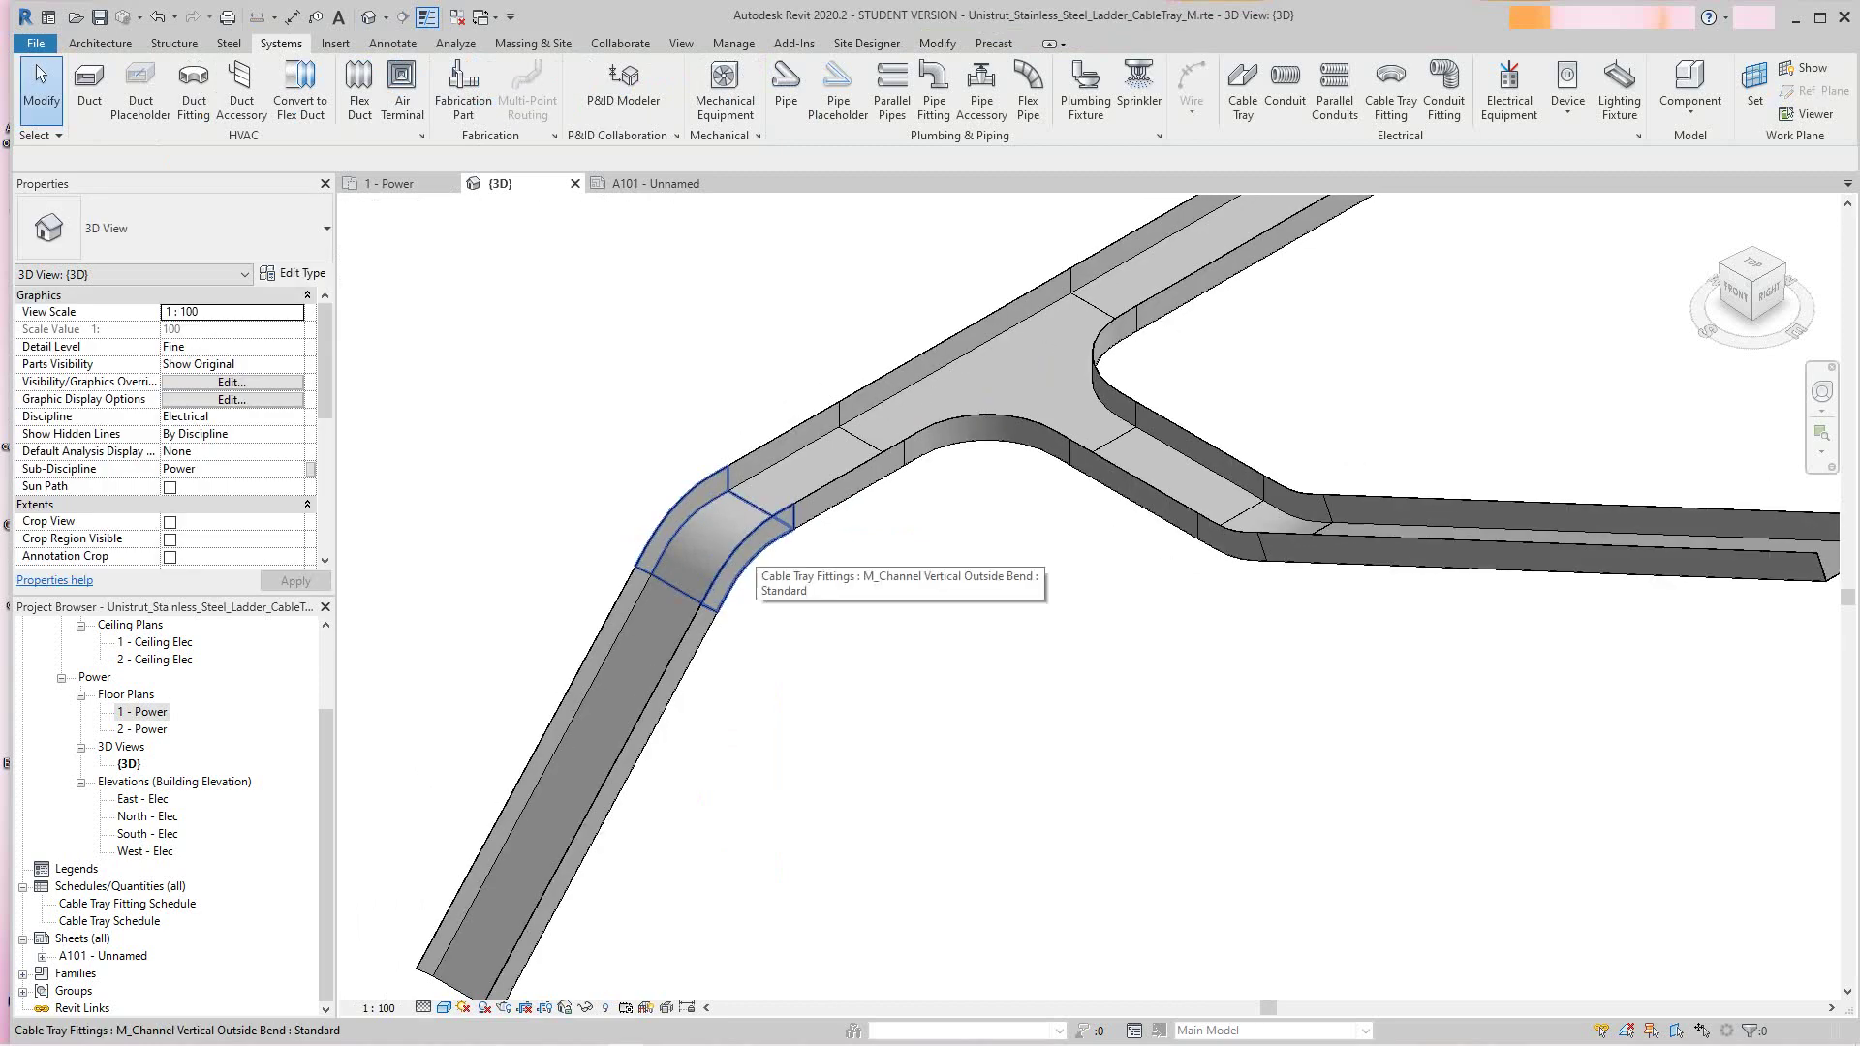
scroll(737, 552, down, 3)
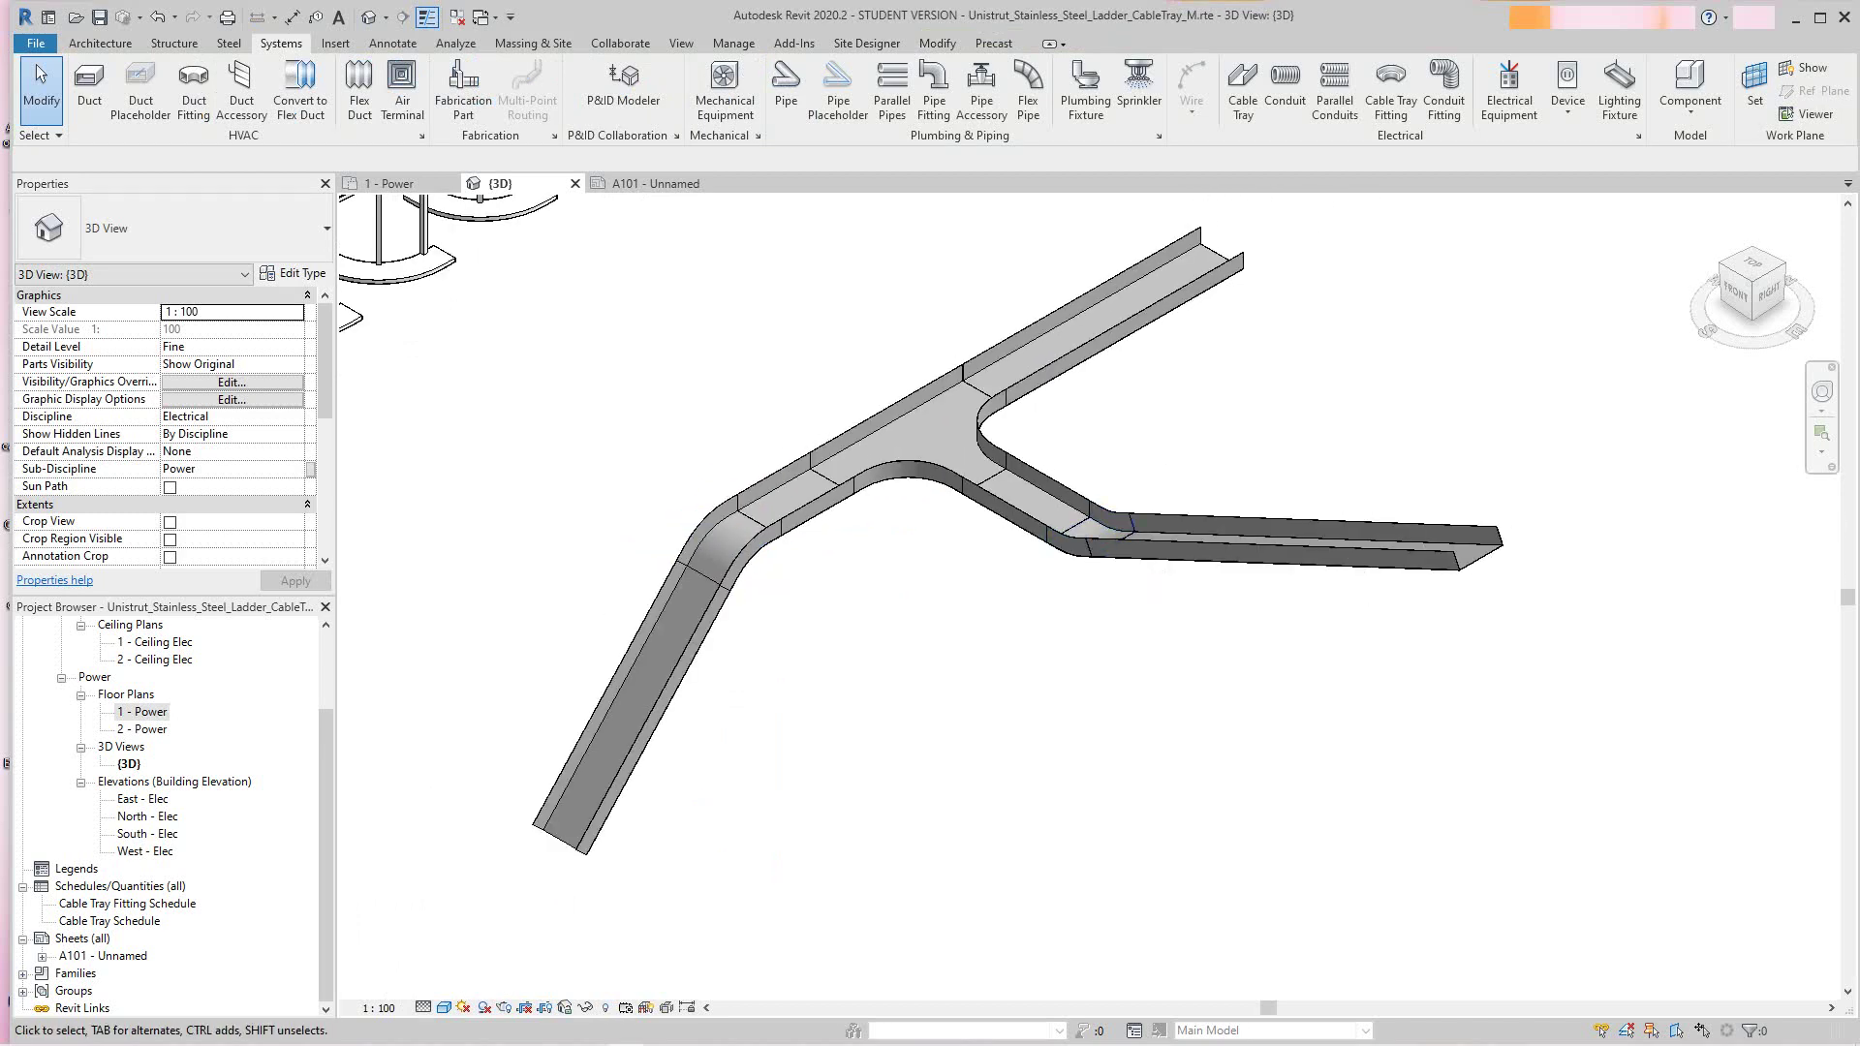
scroll(1055, 577, up, 1)
middle_drag(1054, 577, 967, 715)
scroll(966, 718, down, 1)
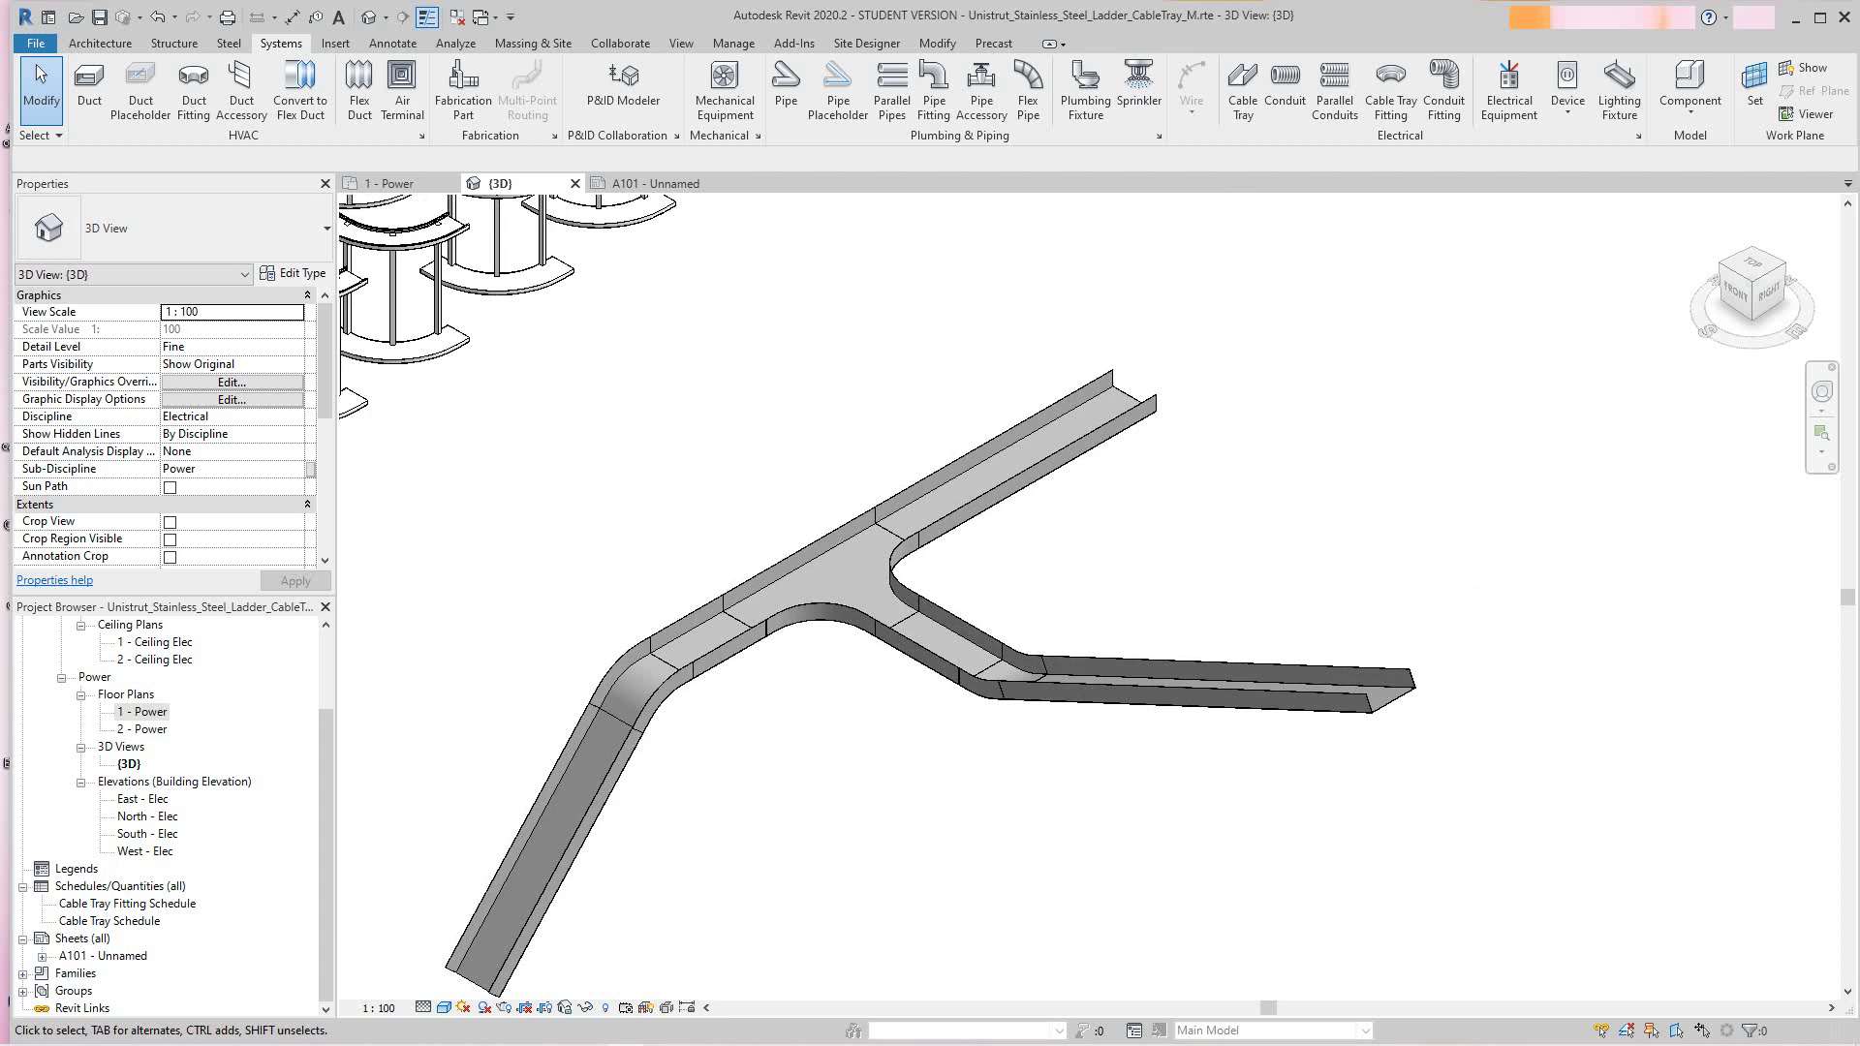
scroll(592, 576, down, 5)
scroll(678, 504, up, 4)
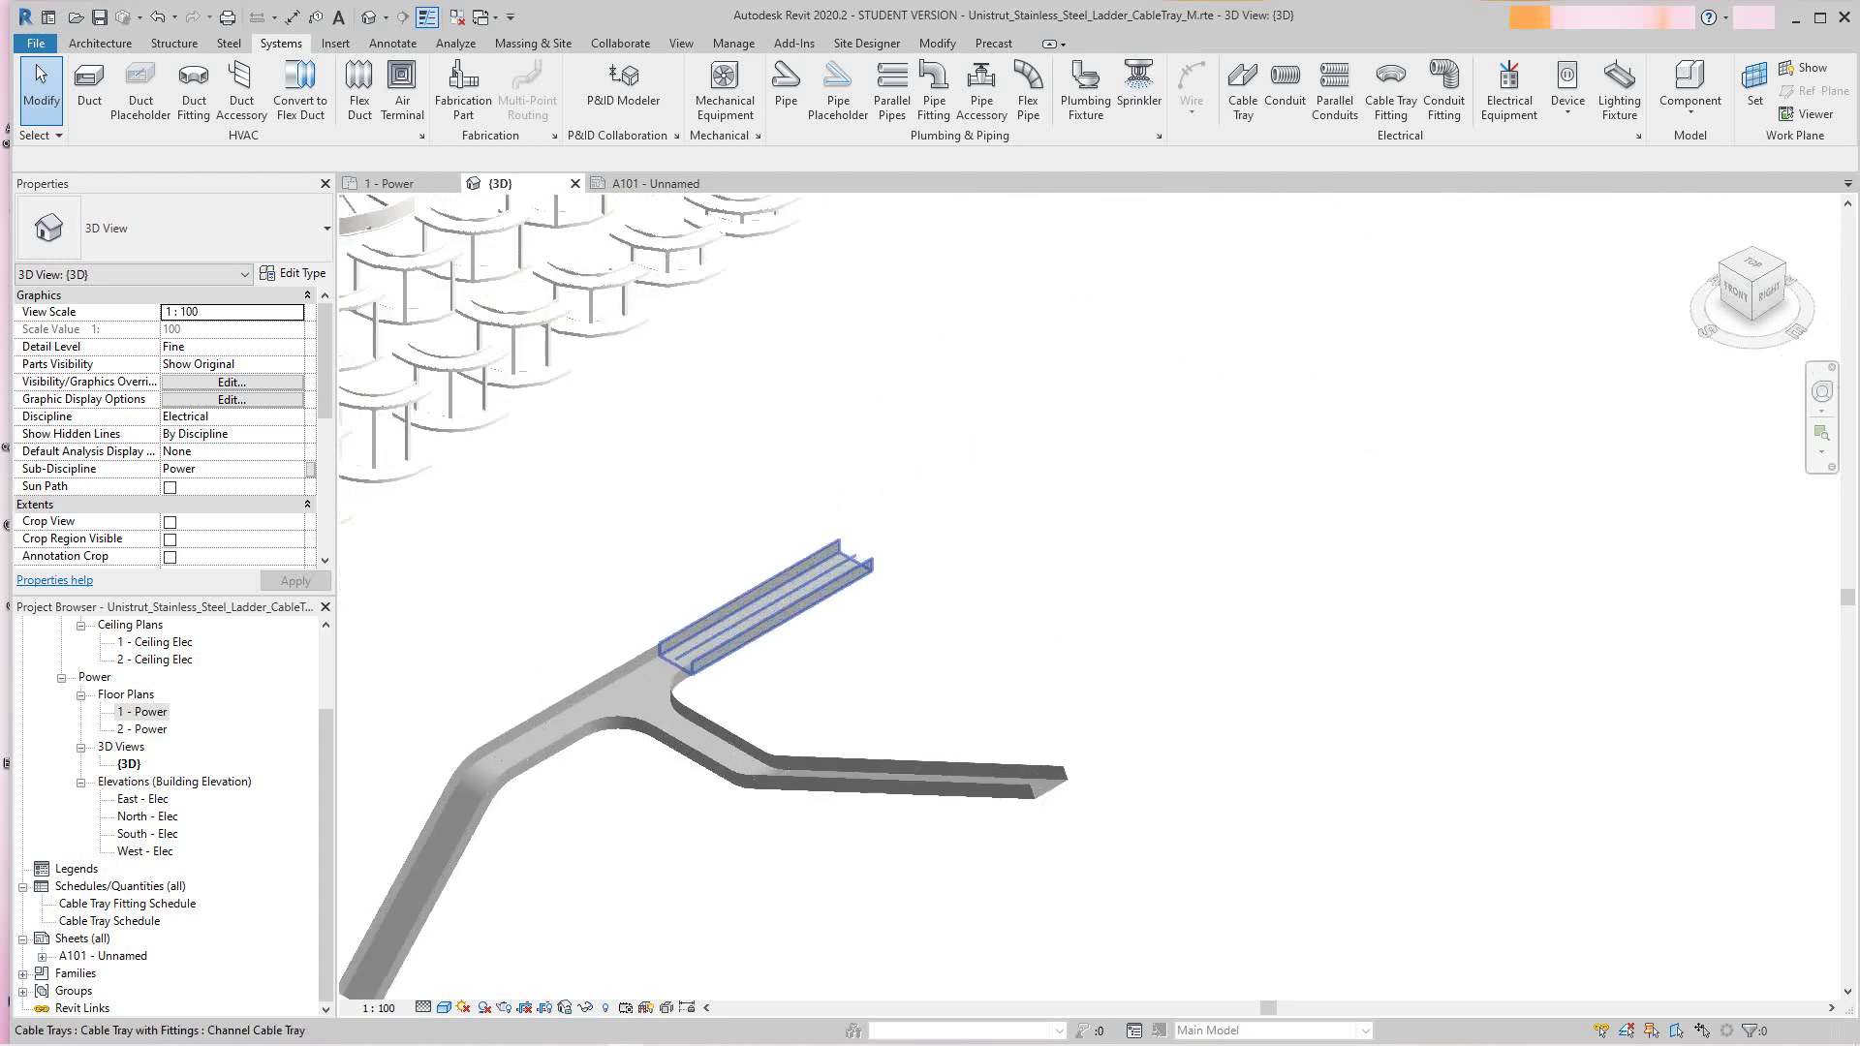
middle_drag(845, 578, 998, 361)
scroll(673, 453, up, 3)
scroll(673, 453, down, 1)
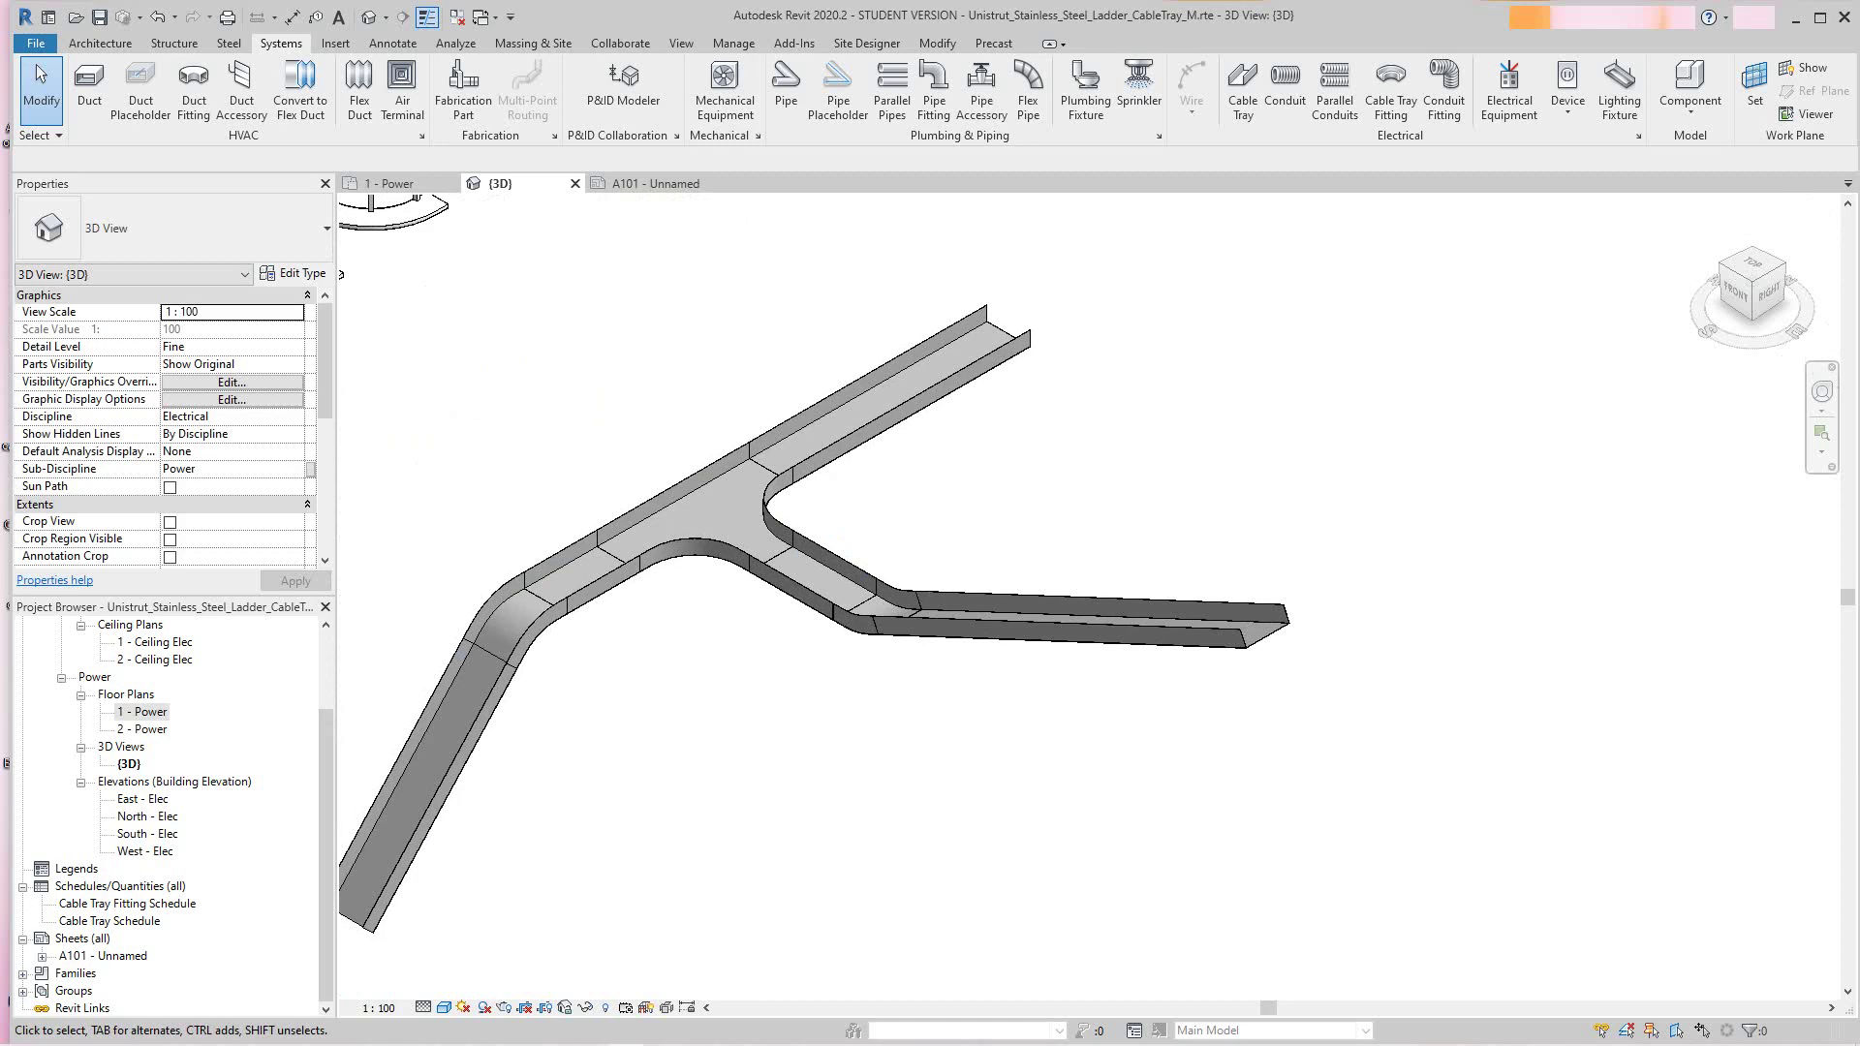
Examine the ladder tray fittings and the empty area around the modelled tray run in the 1 - Power floor plan
double_click(145, 712)
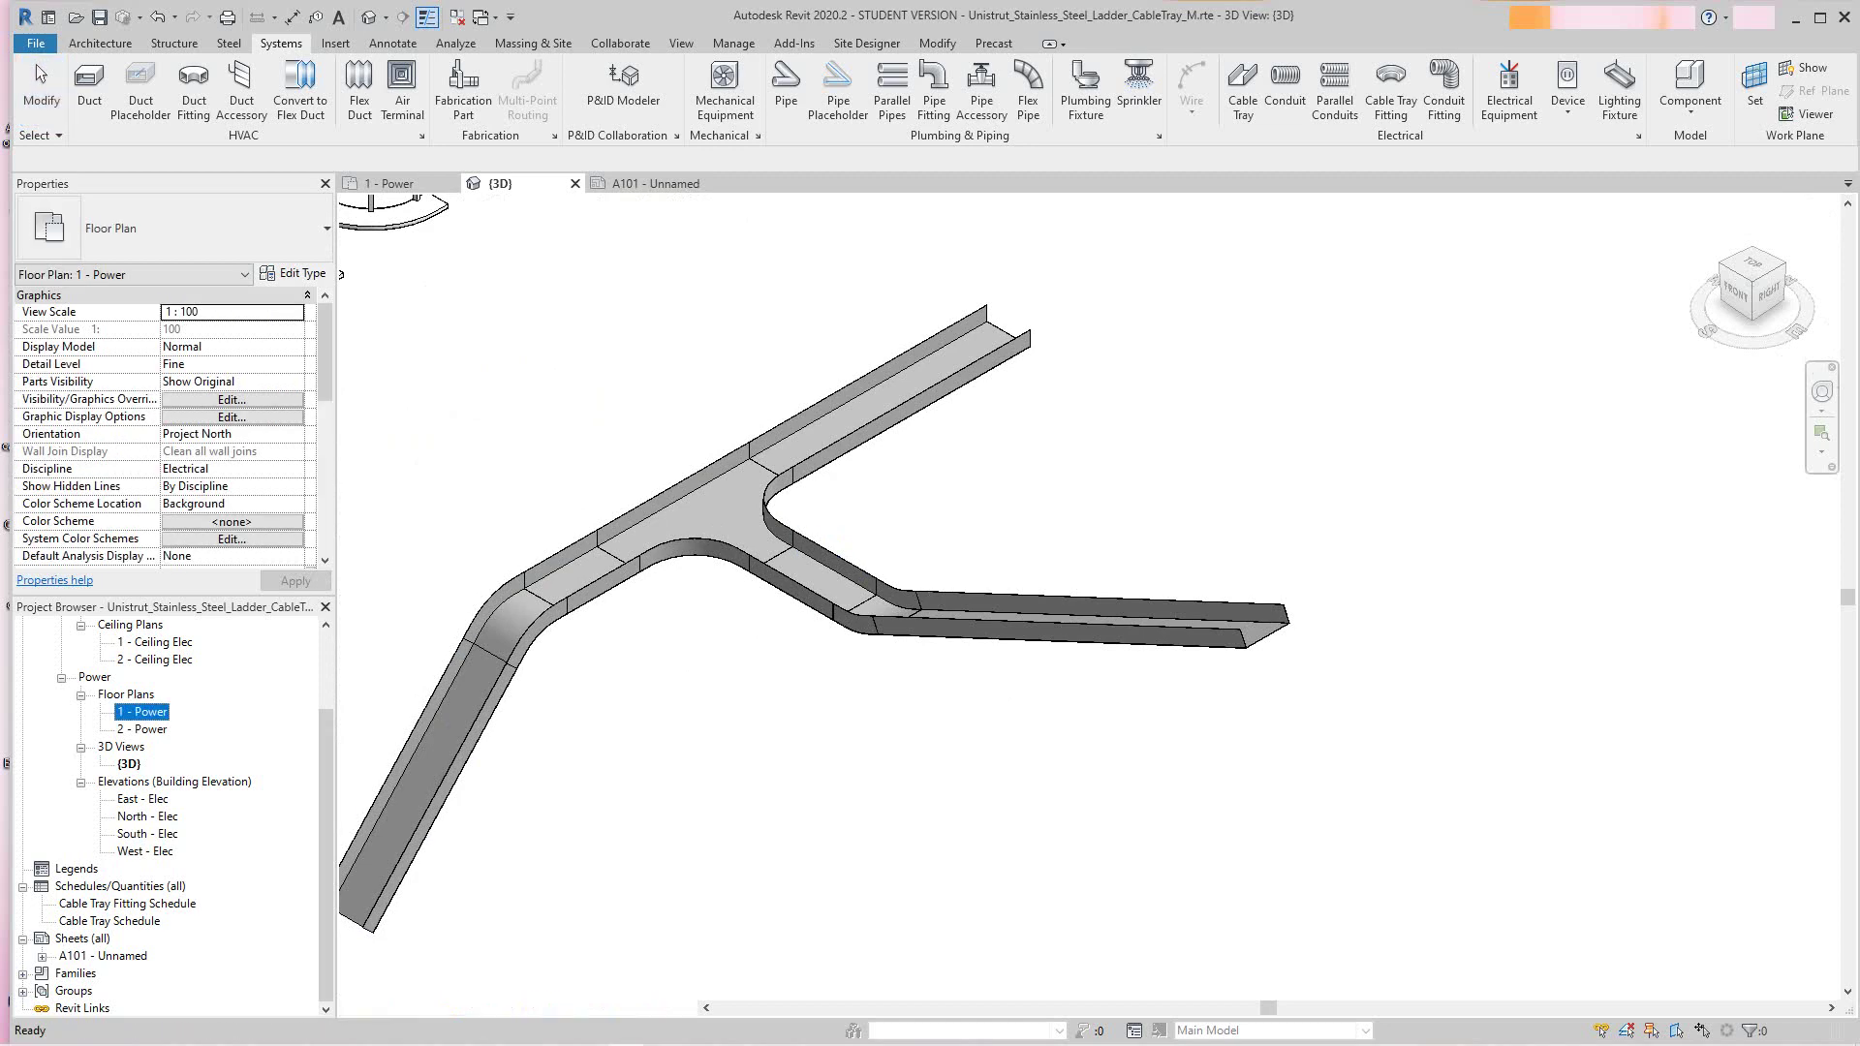
scroll(571, 682, down, 5)
scroll(597, 676, down, 1)
middle_drag(597, 675, 633, 409)
scroll(647, 426, up, 1)
scroll(647, 431, down, 1)
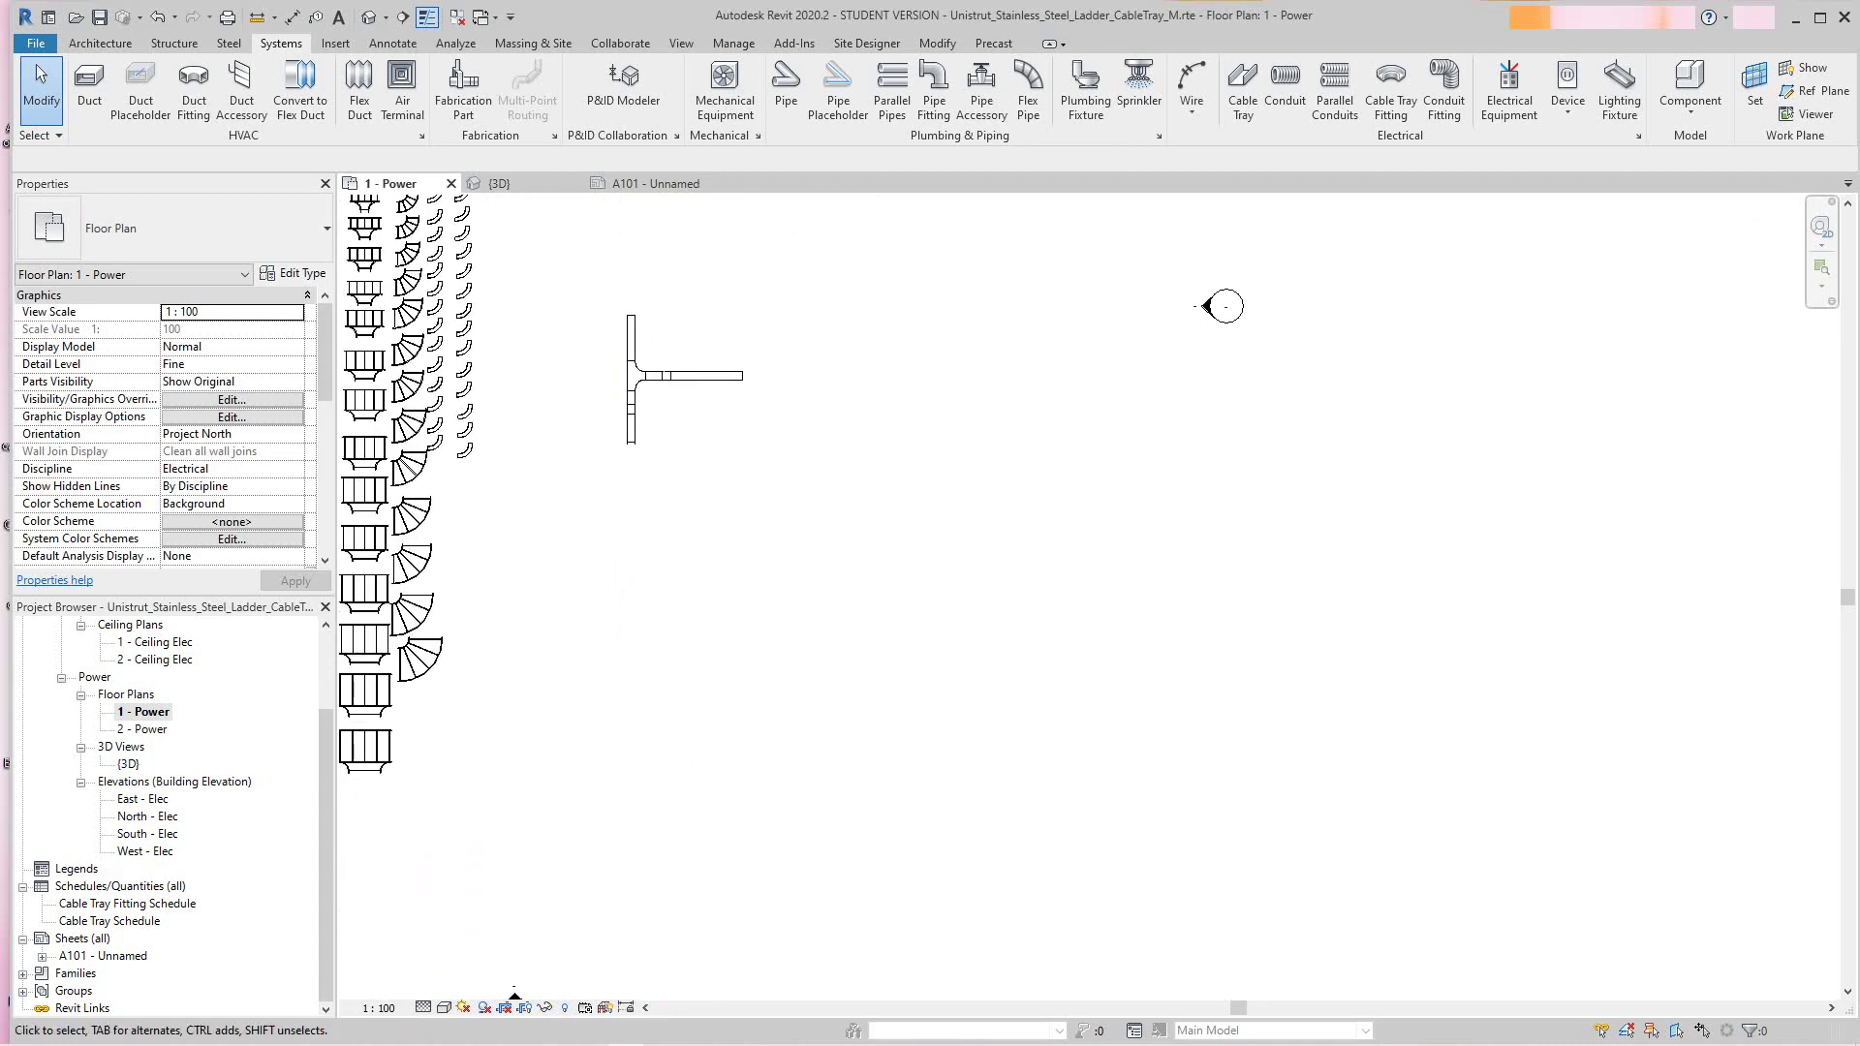
scroll(523, 504, up, 4)
middle_drag(523, 504, 725, 561)
scroll(533, 580, down, 5)
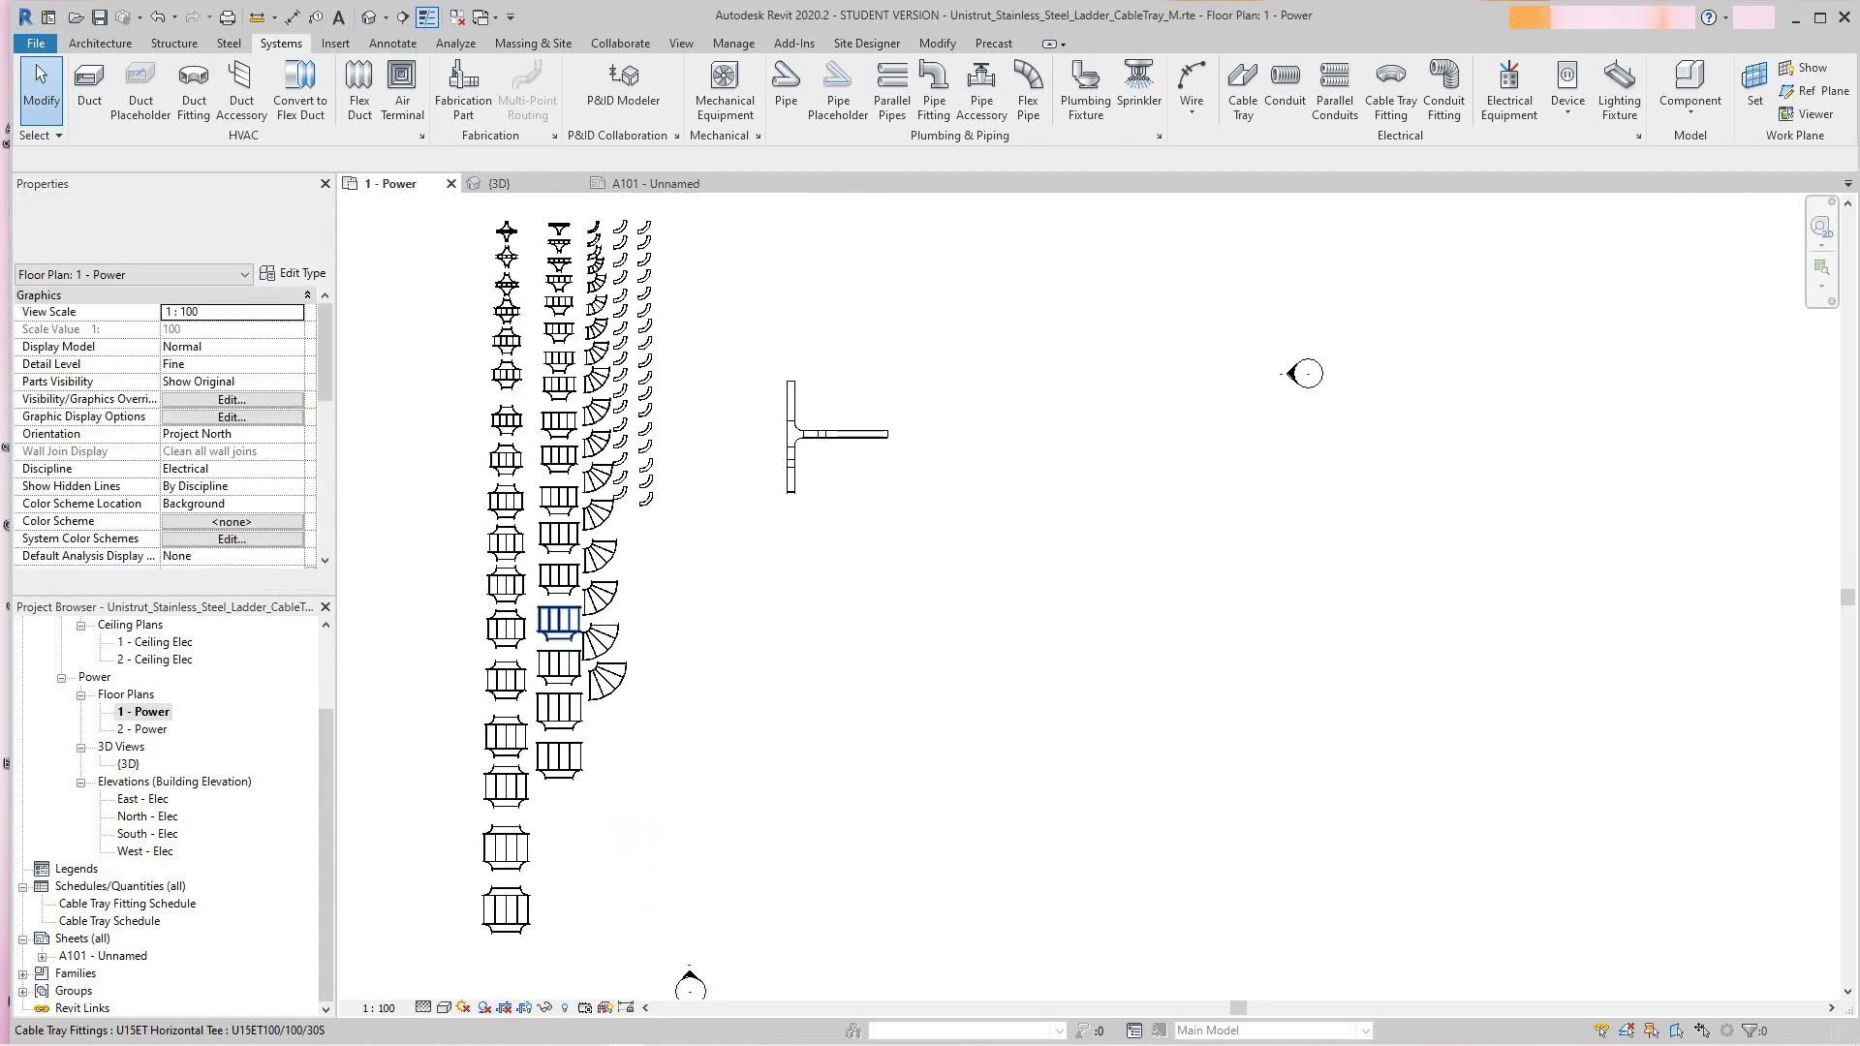
scroll(541, 615, up, 2)
middle_drag(544, 616, 347, 627)
scroll(368, 629, down, 1)
scroll(608, 642, up, 5)
middle_drag(666, 581, 556, 575)
scroll(587, 718, up, 1)
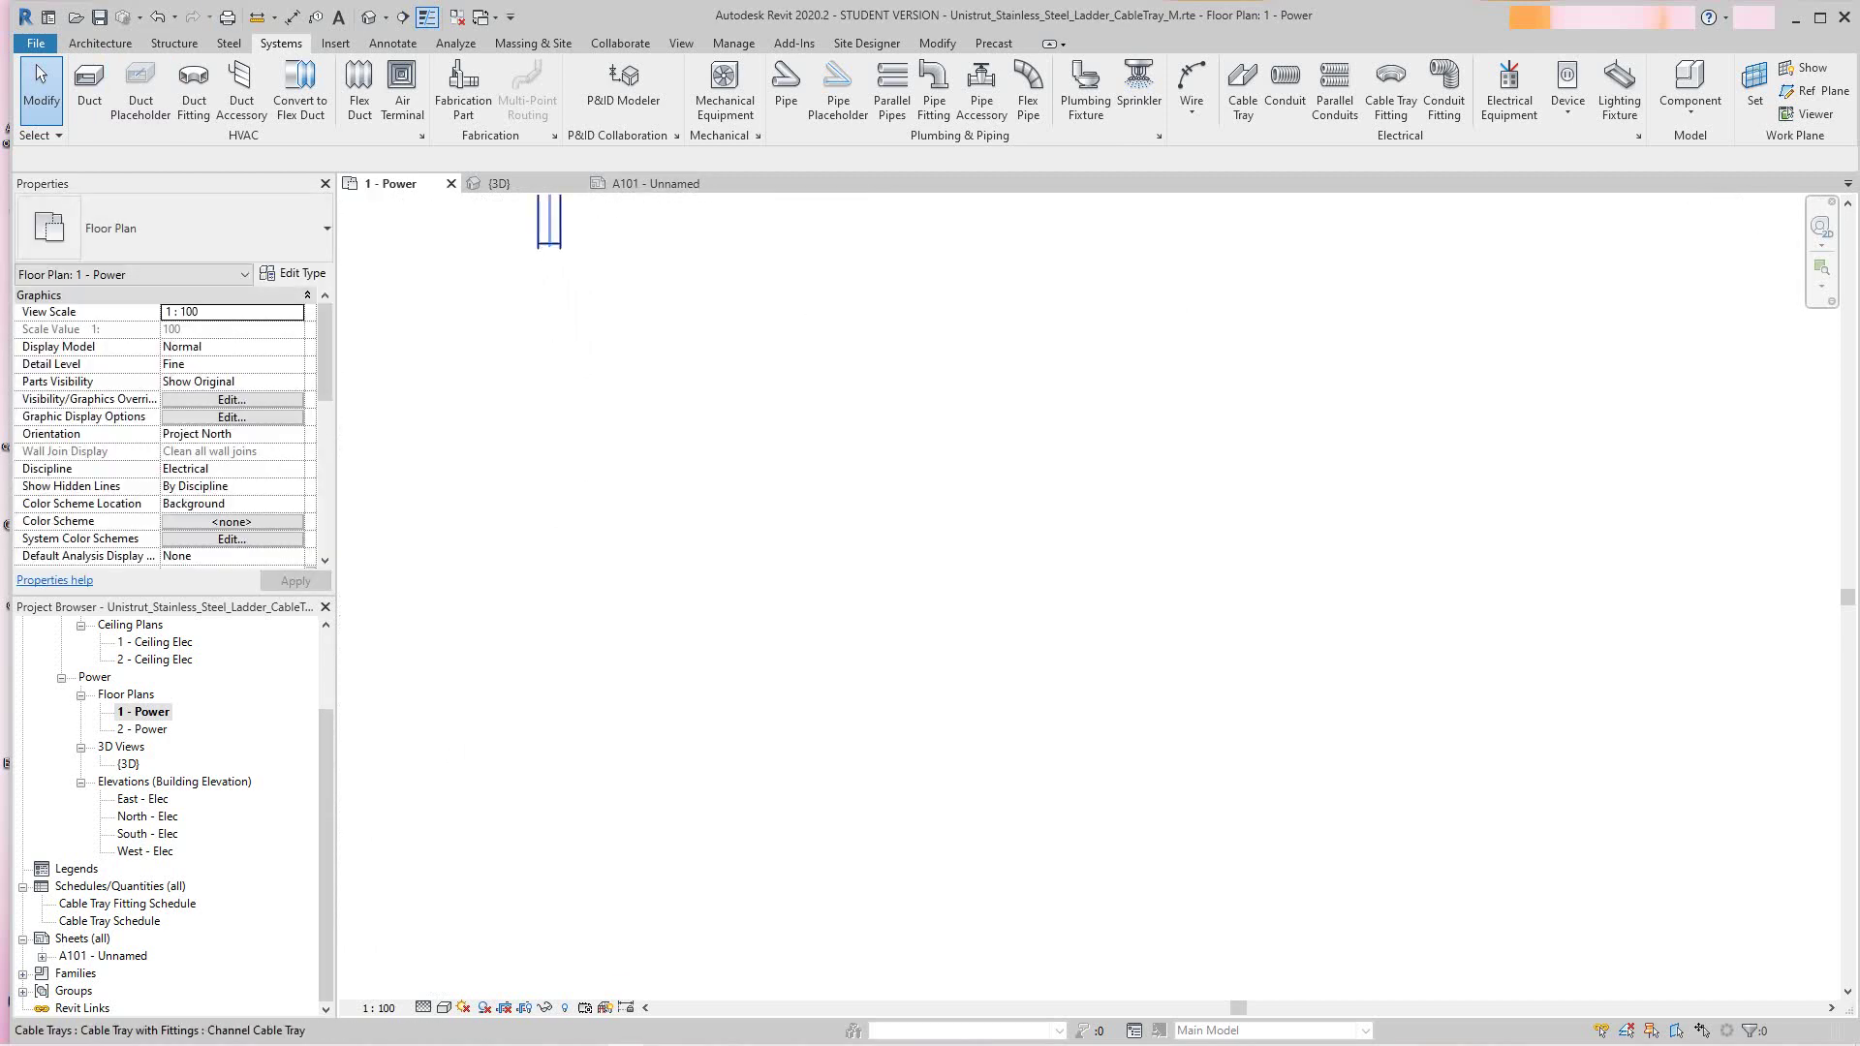
middle_drag(636, 579, 650, 656)
scroll(650, 656, down, 1)
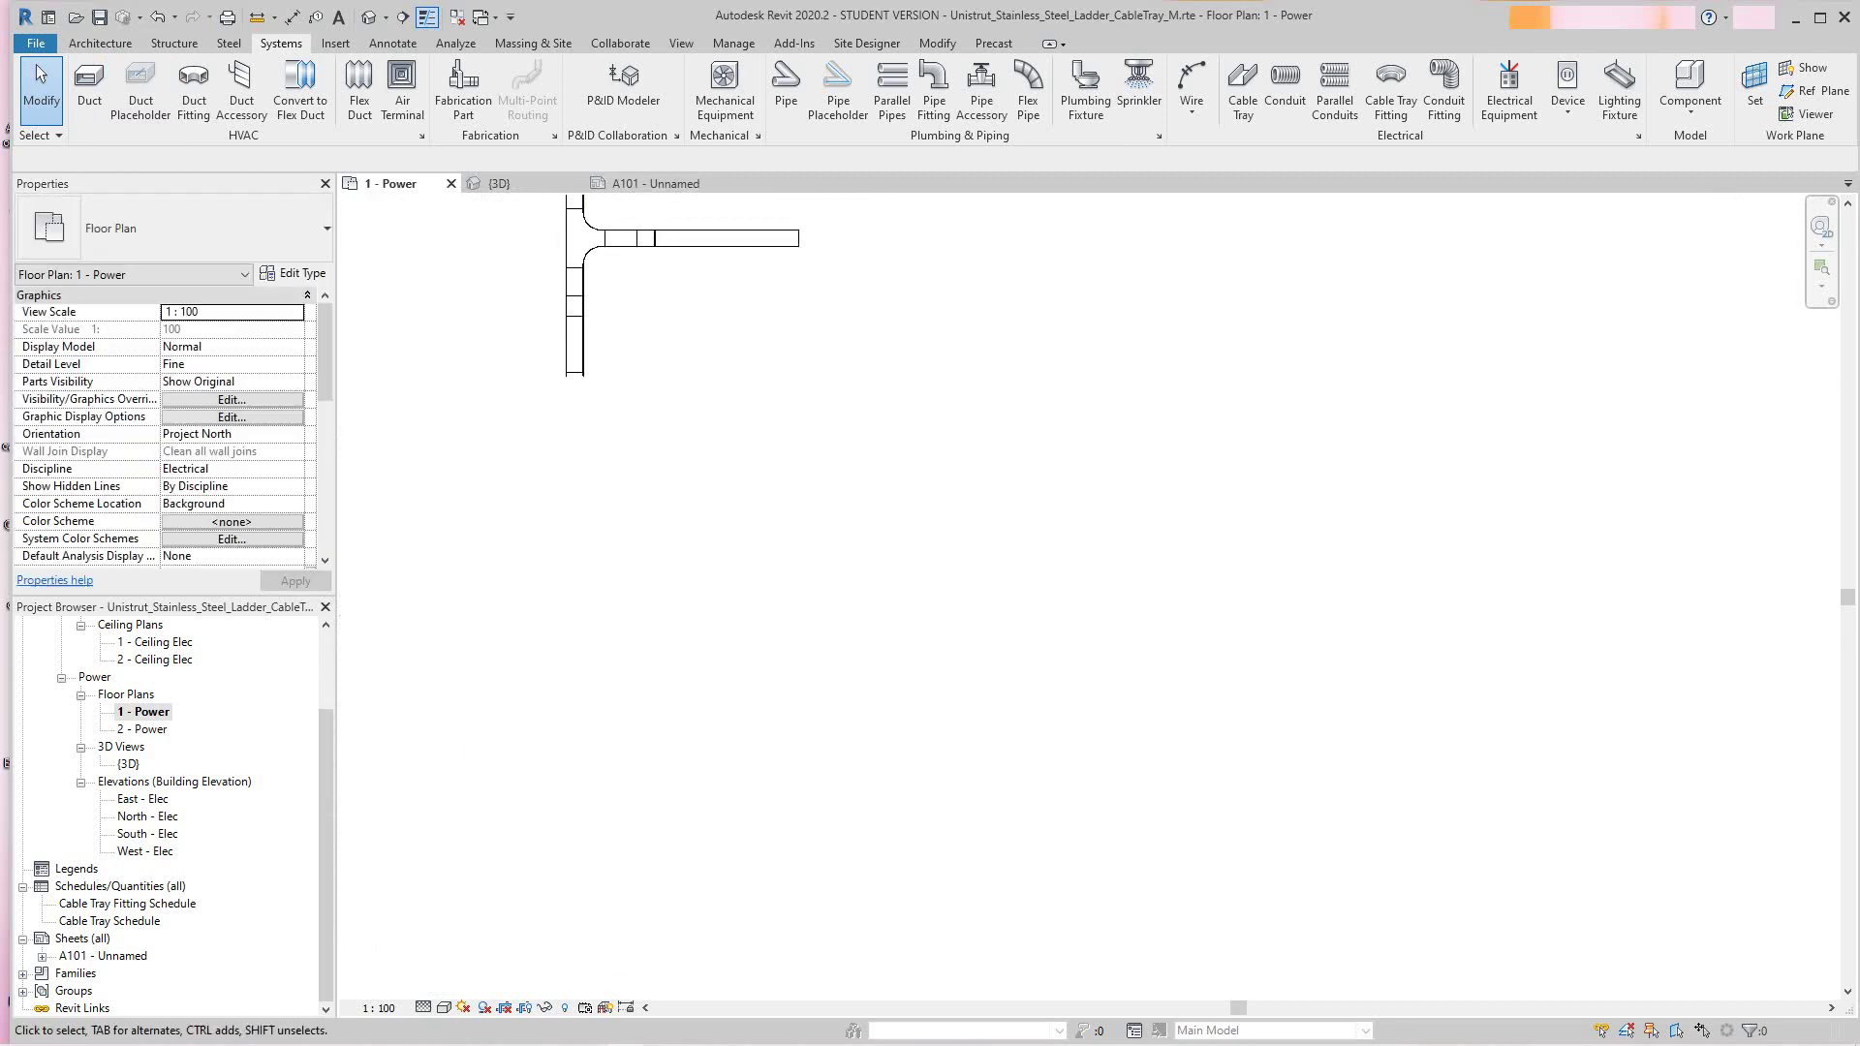
scroll(650, 656, up, 2)
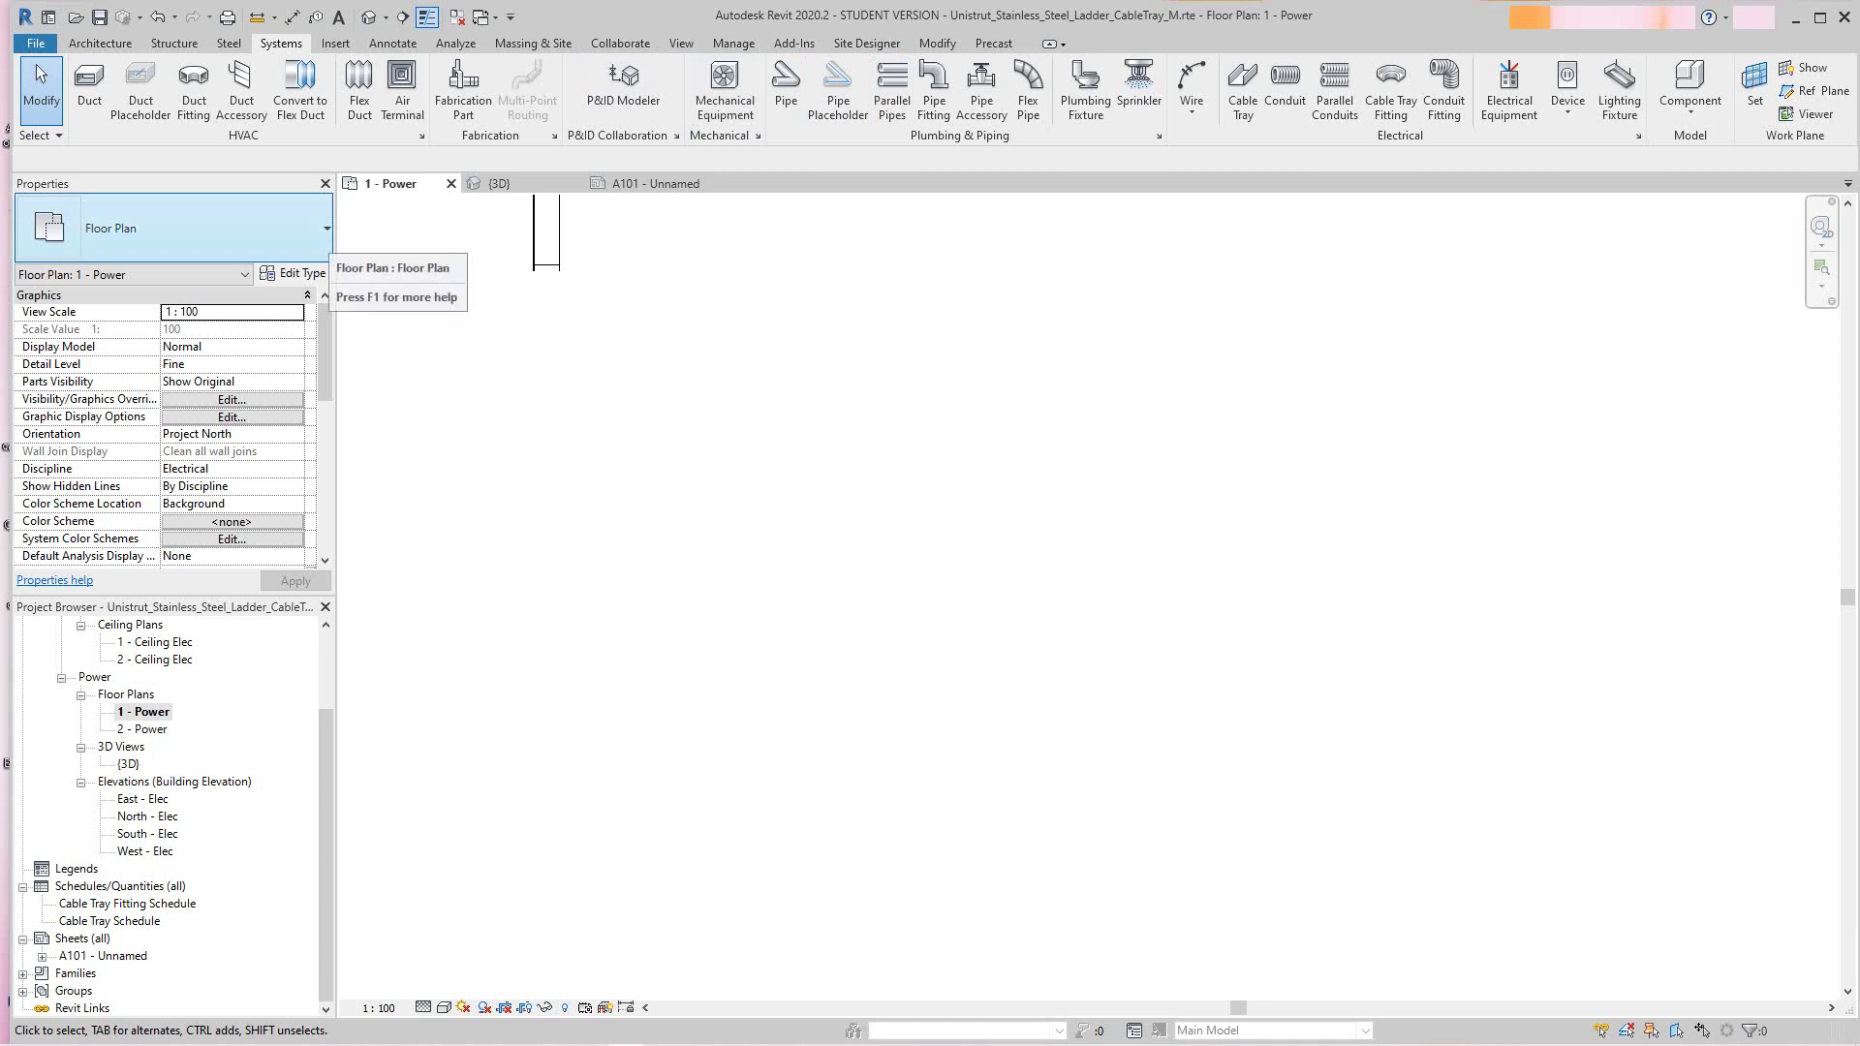
Start the Cable Tray tool and choose the U15L3300S ladder type for the new tray
click(326, 232)
click(327, 232)
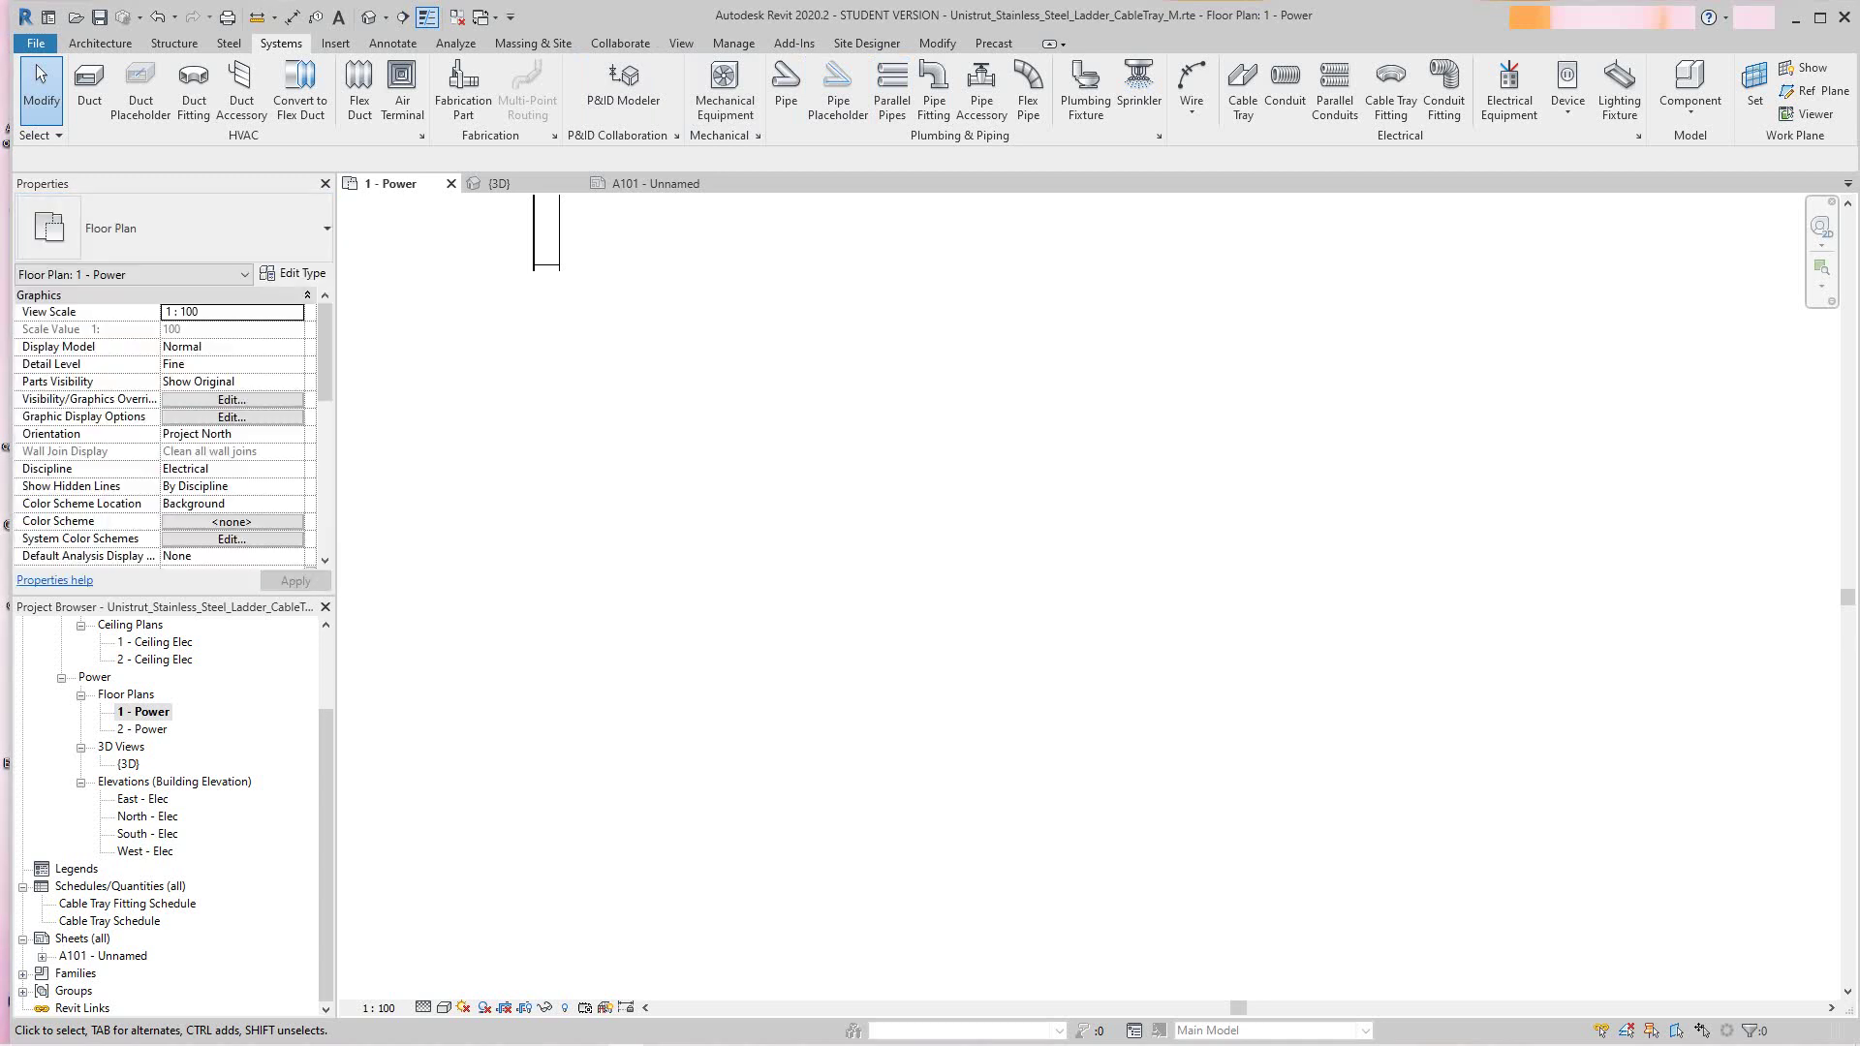
click(1243, 92)
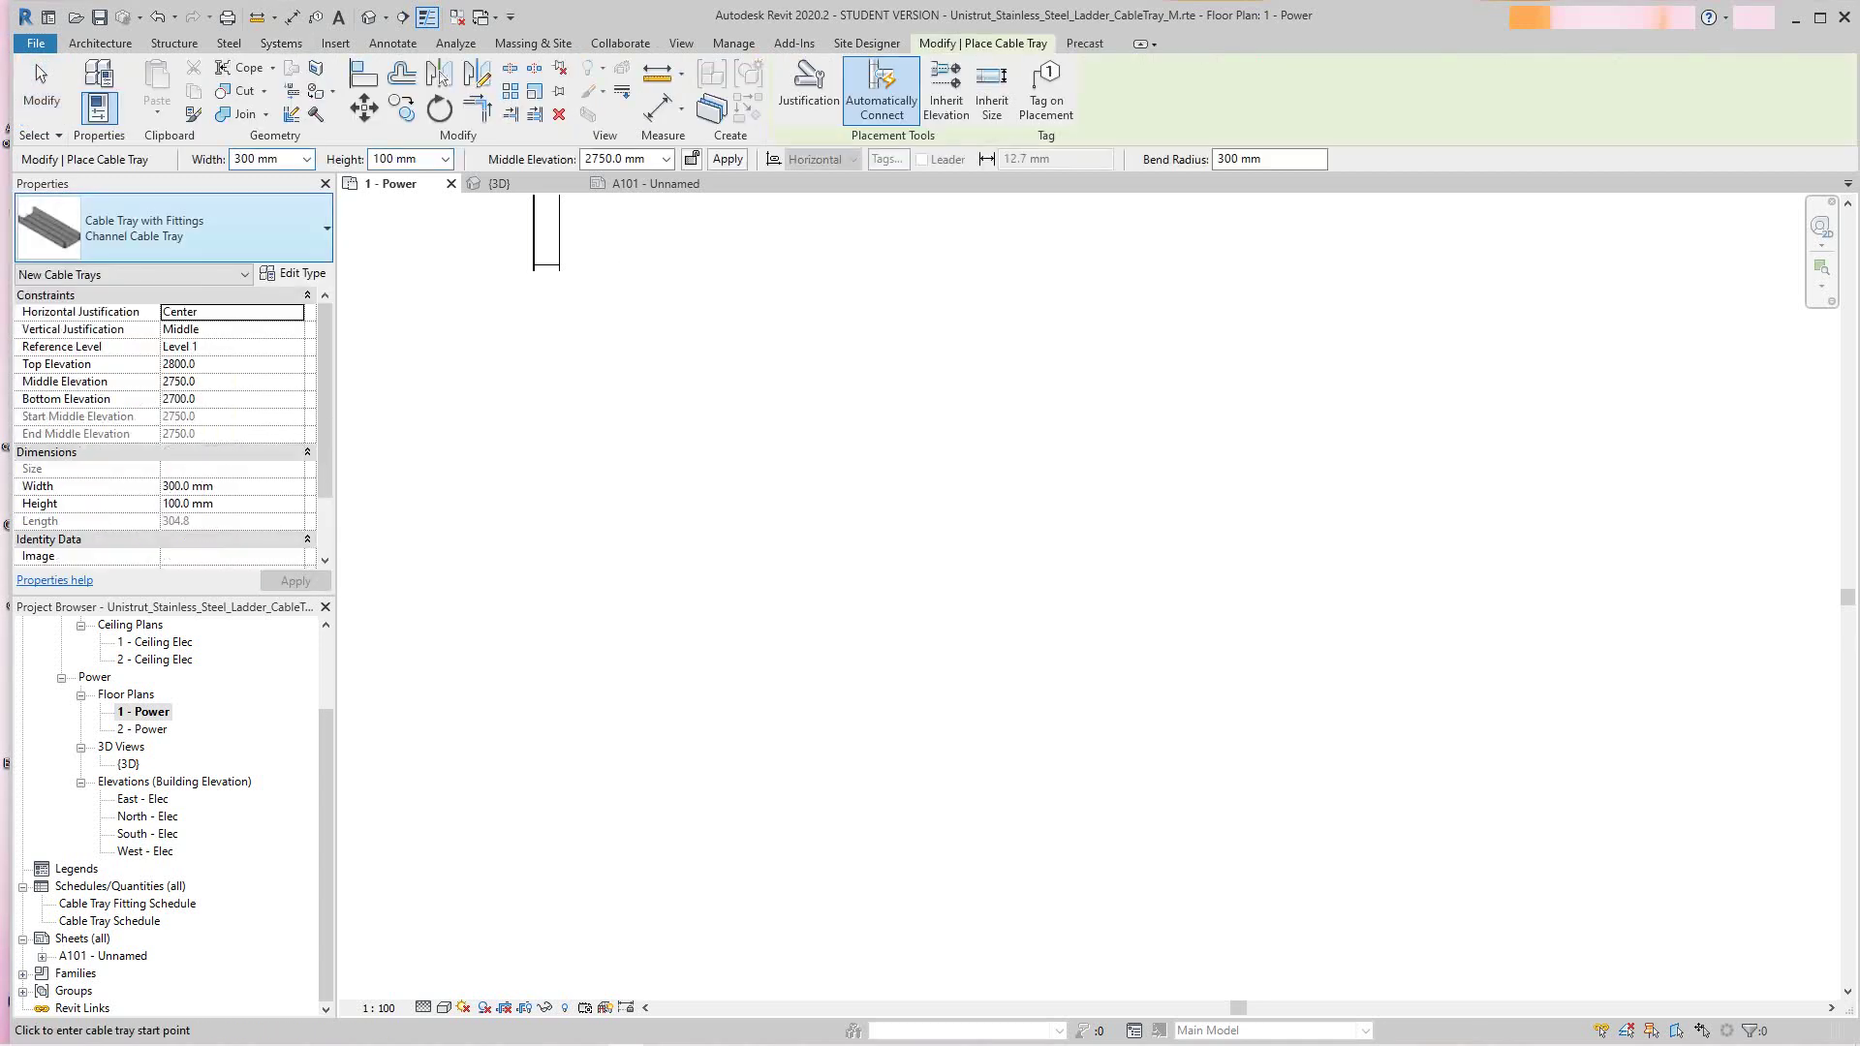
click(327, 227)
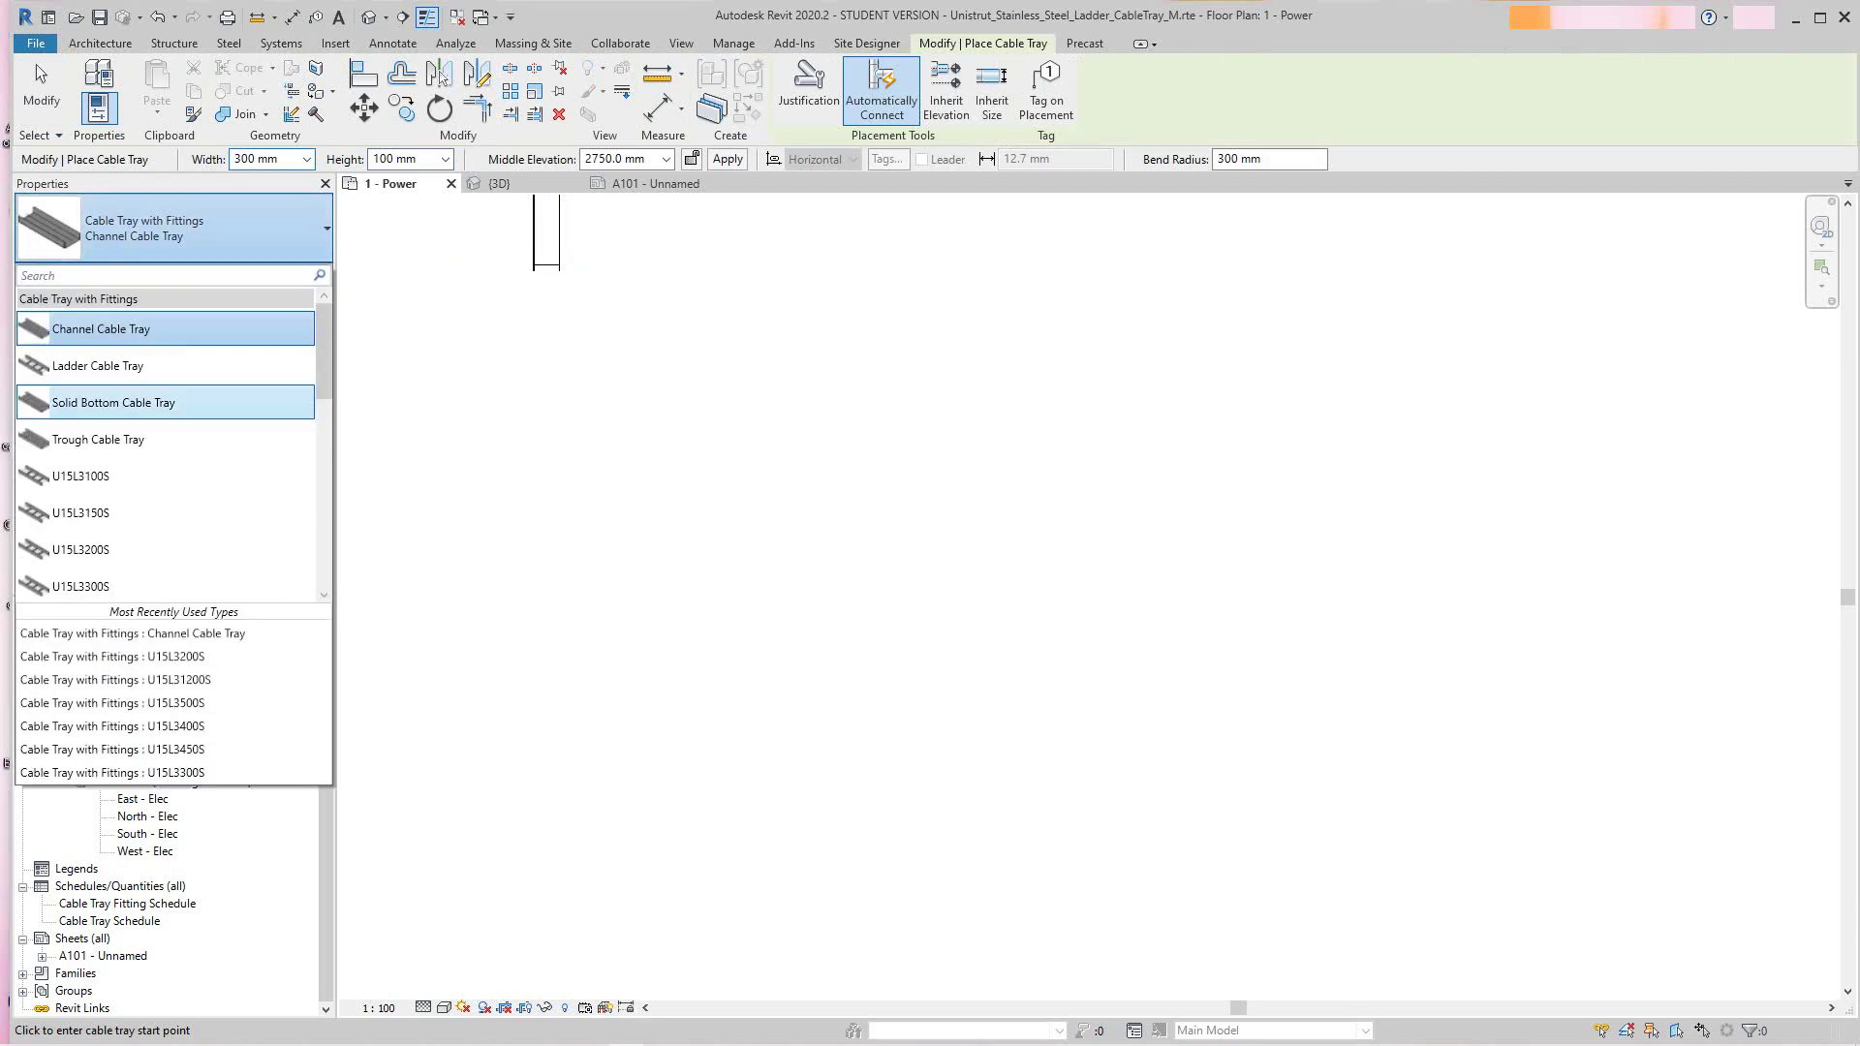
scroll(164, 465, down, 2)
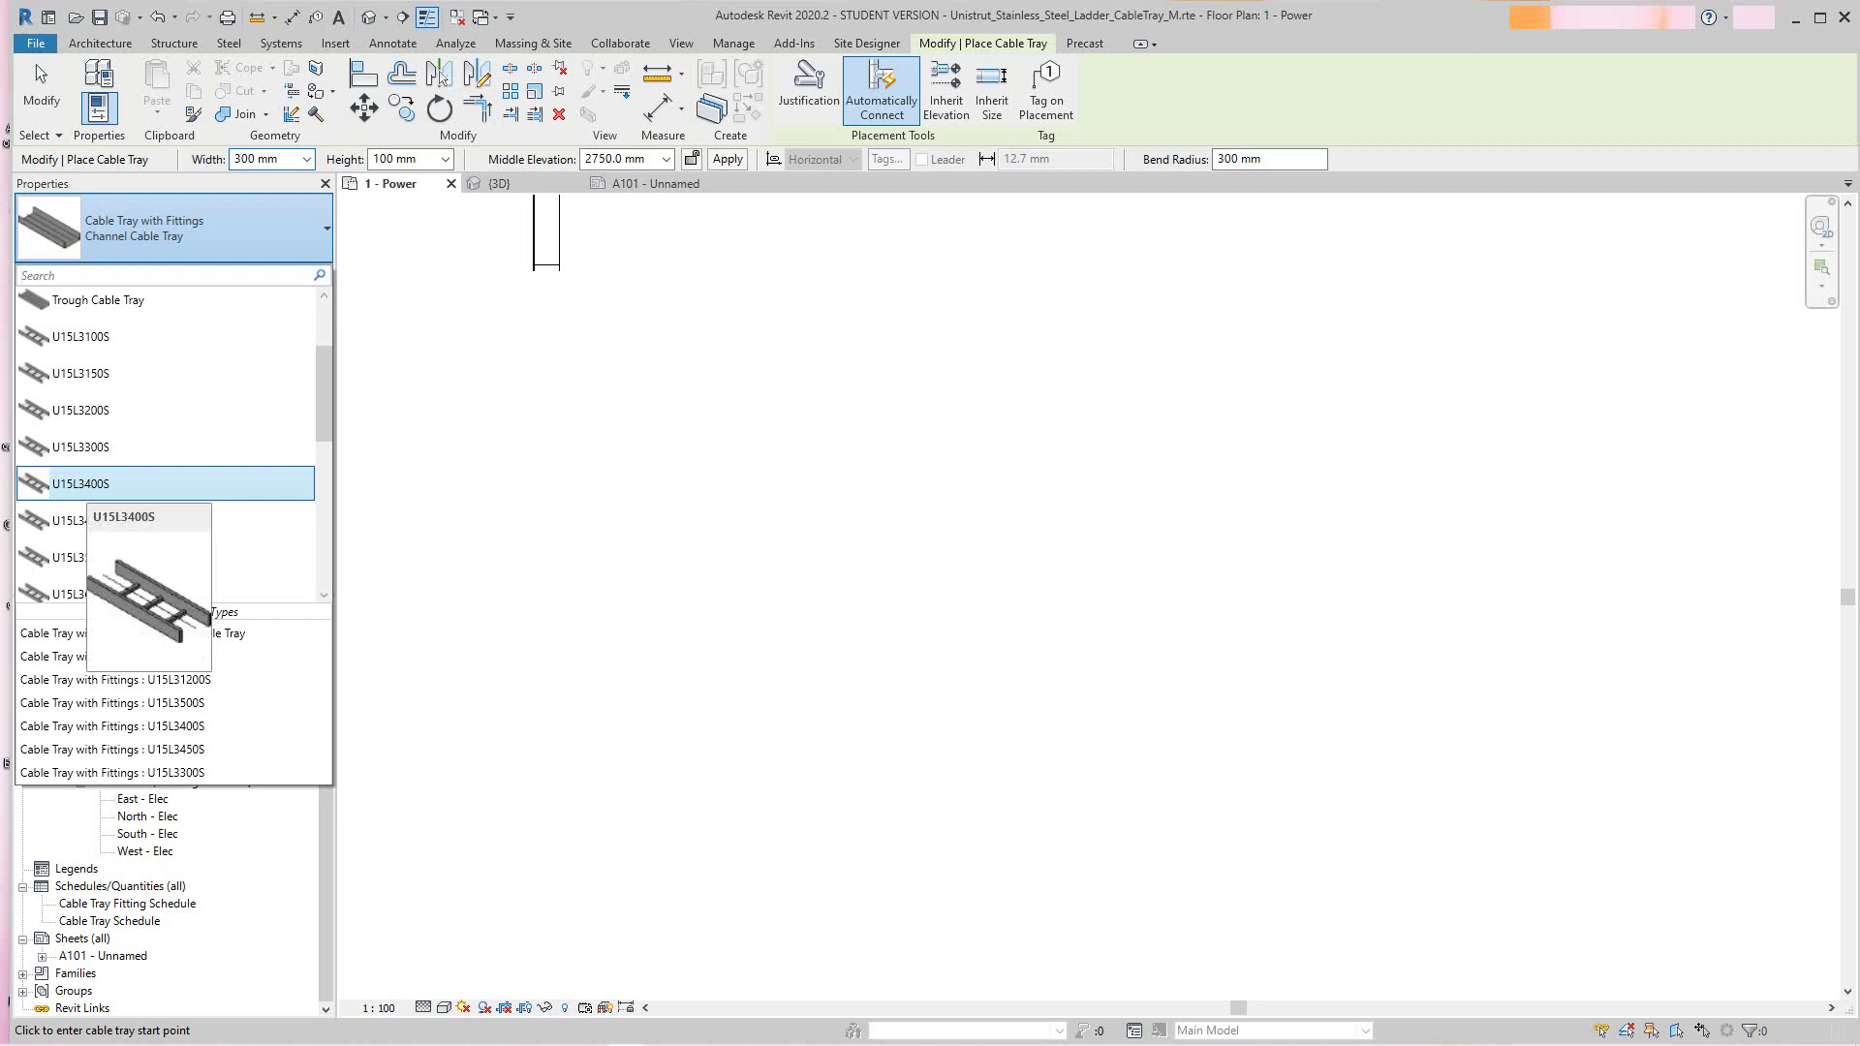
click(88, 448)
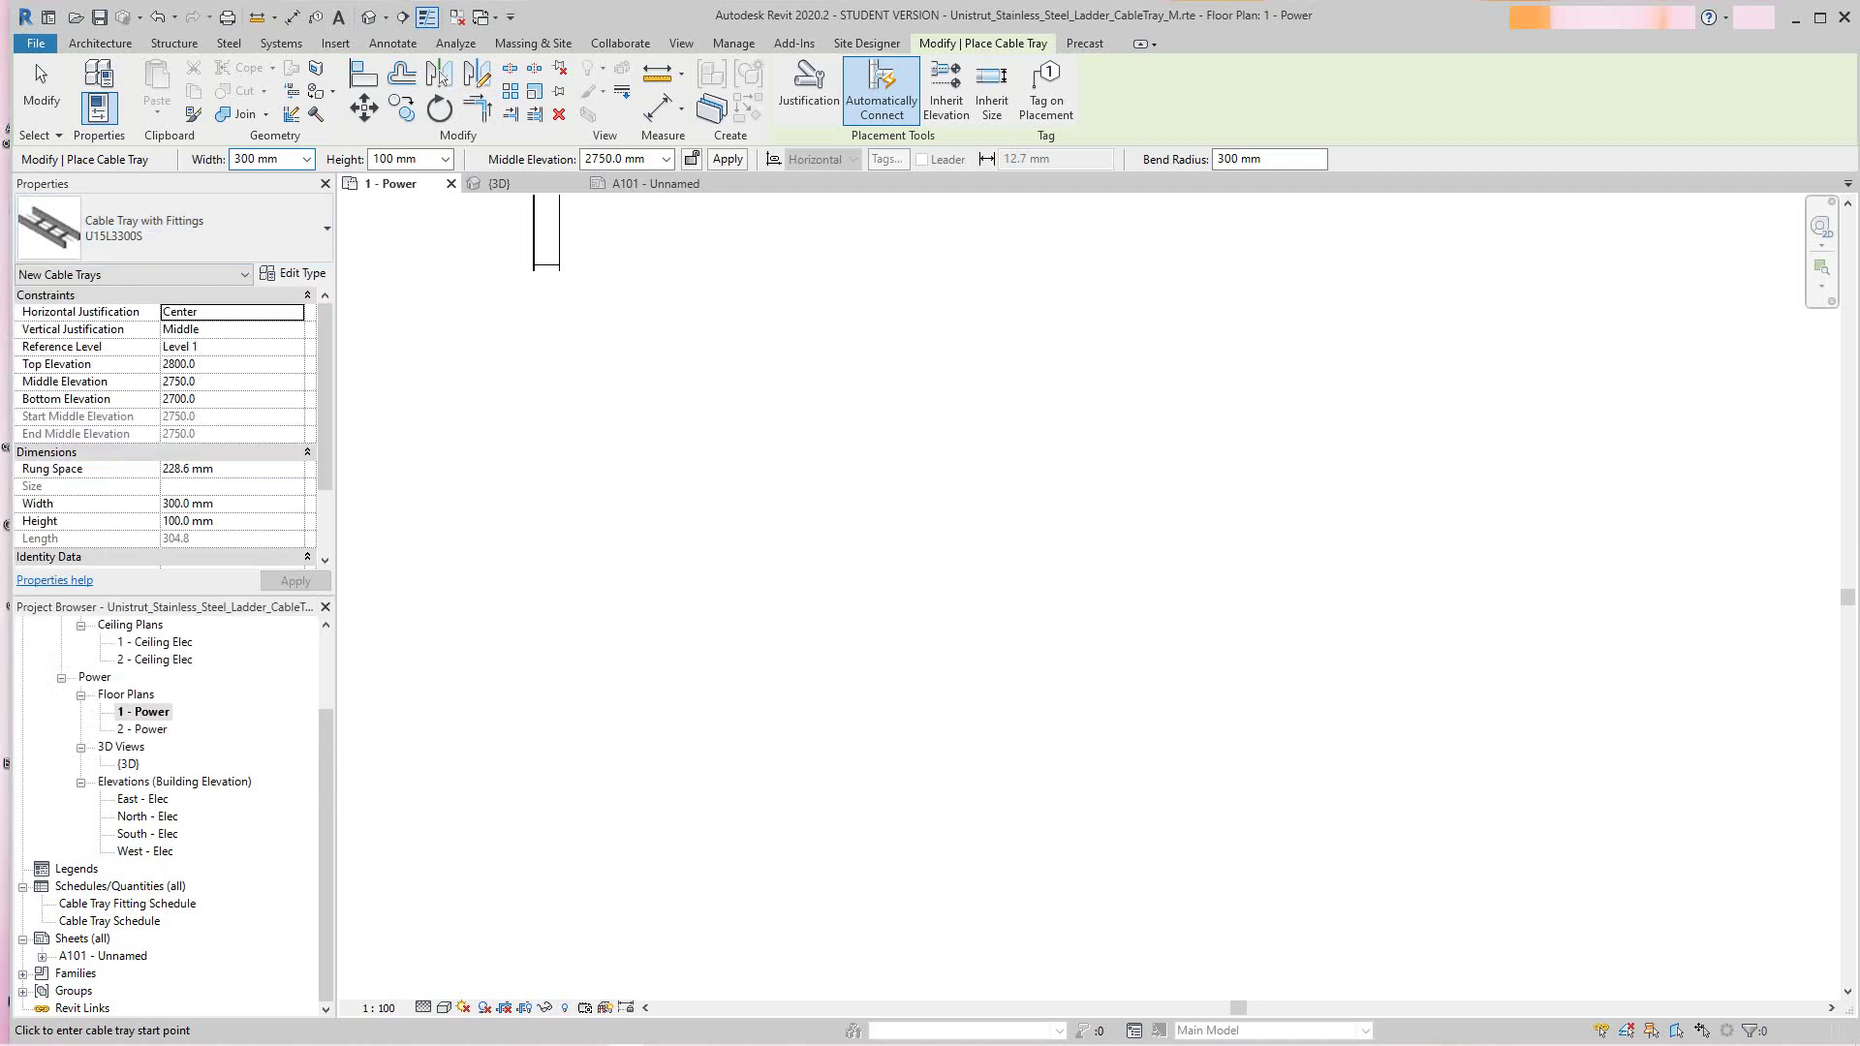
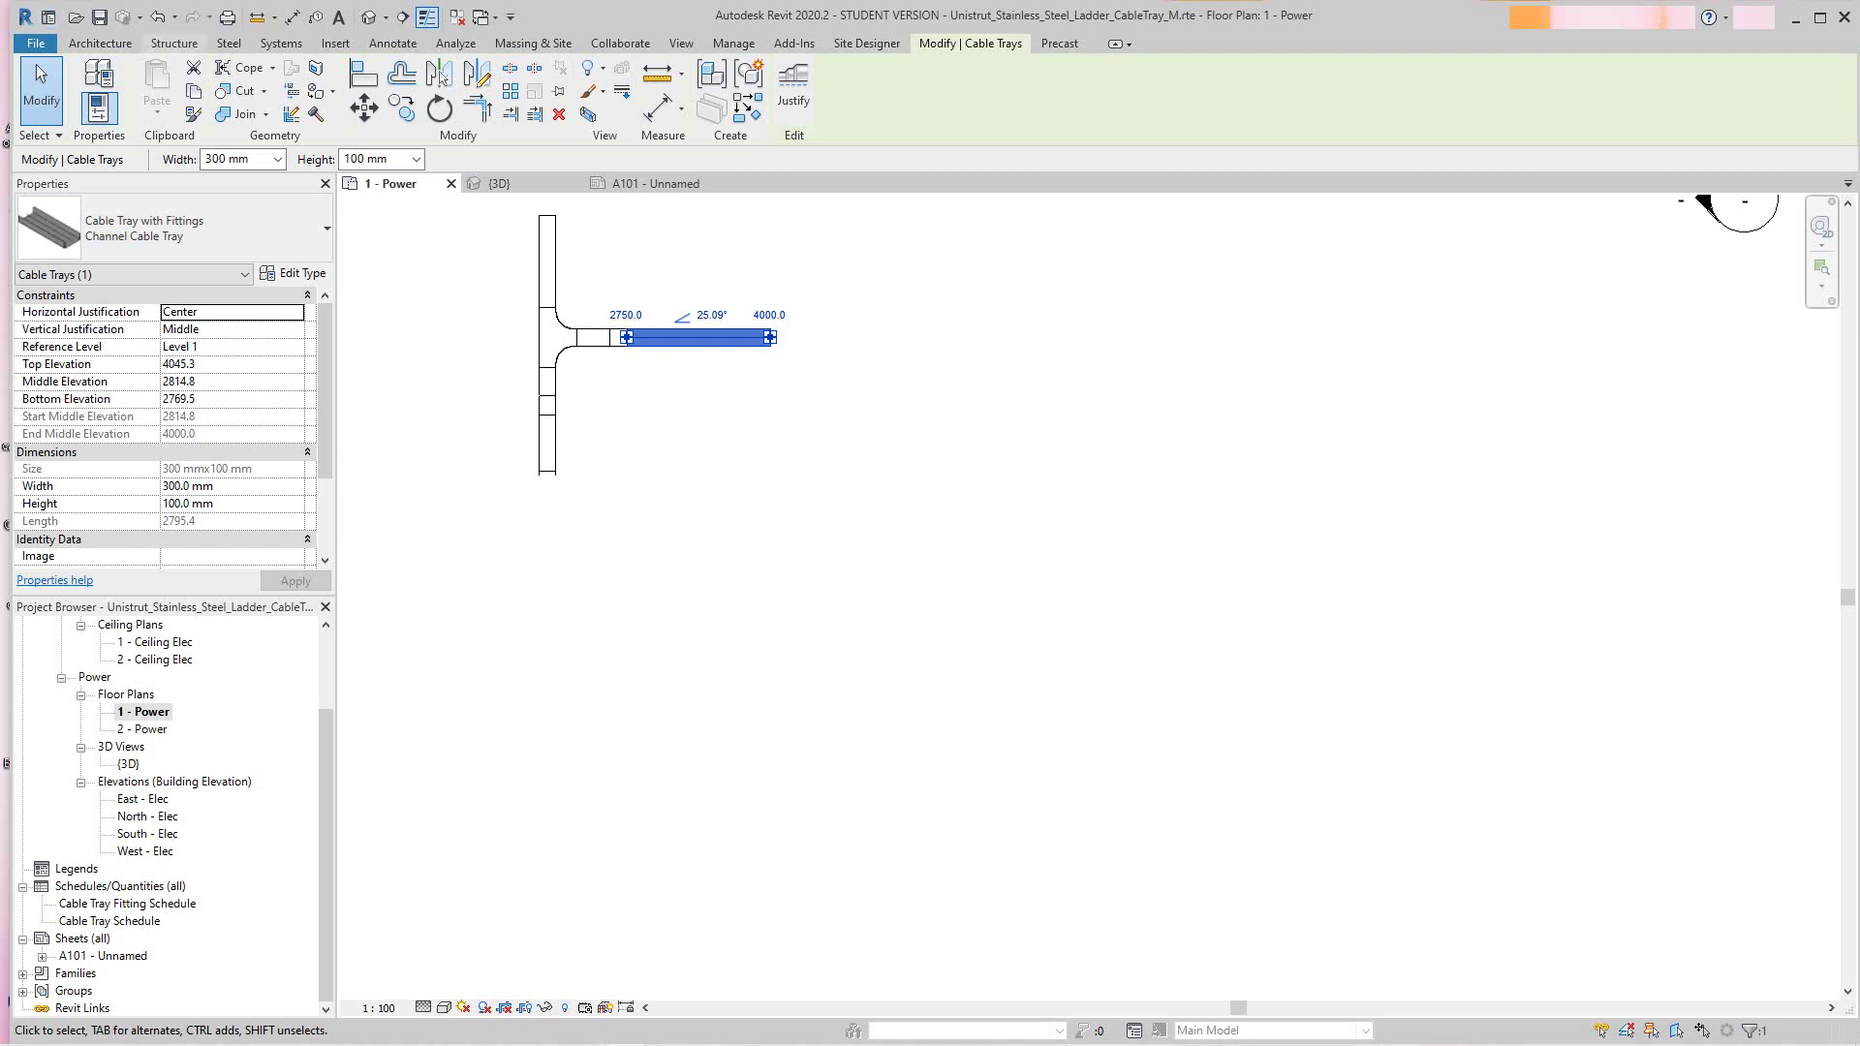
Draw a vertical Channel Cable Tray about 4600 mm long in the empty area below the existing tee run
click(281, 43)
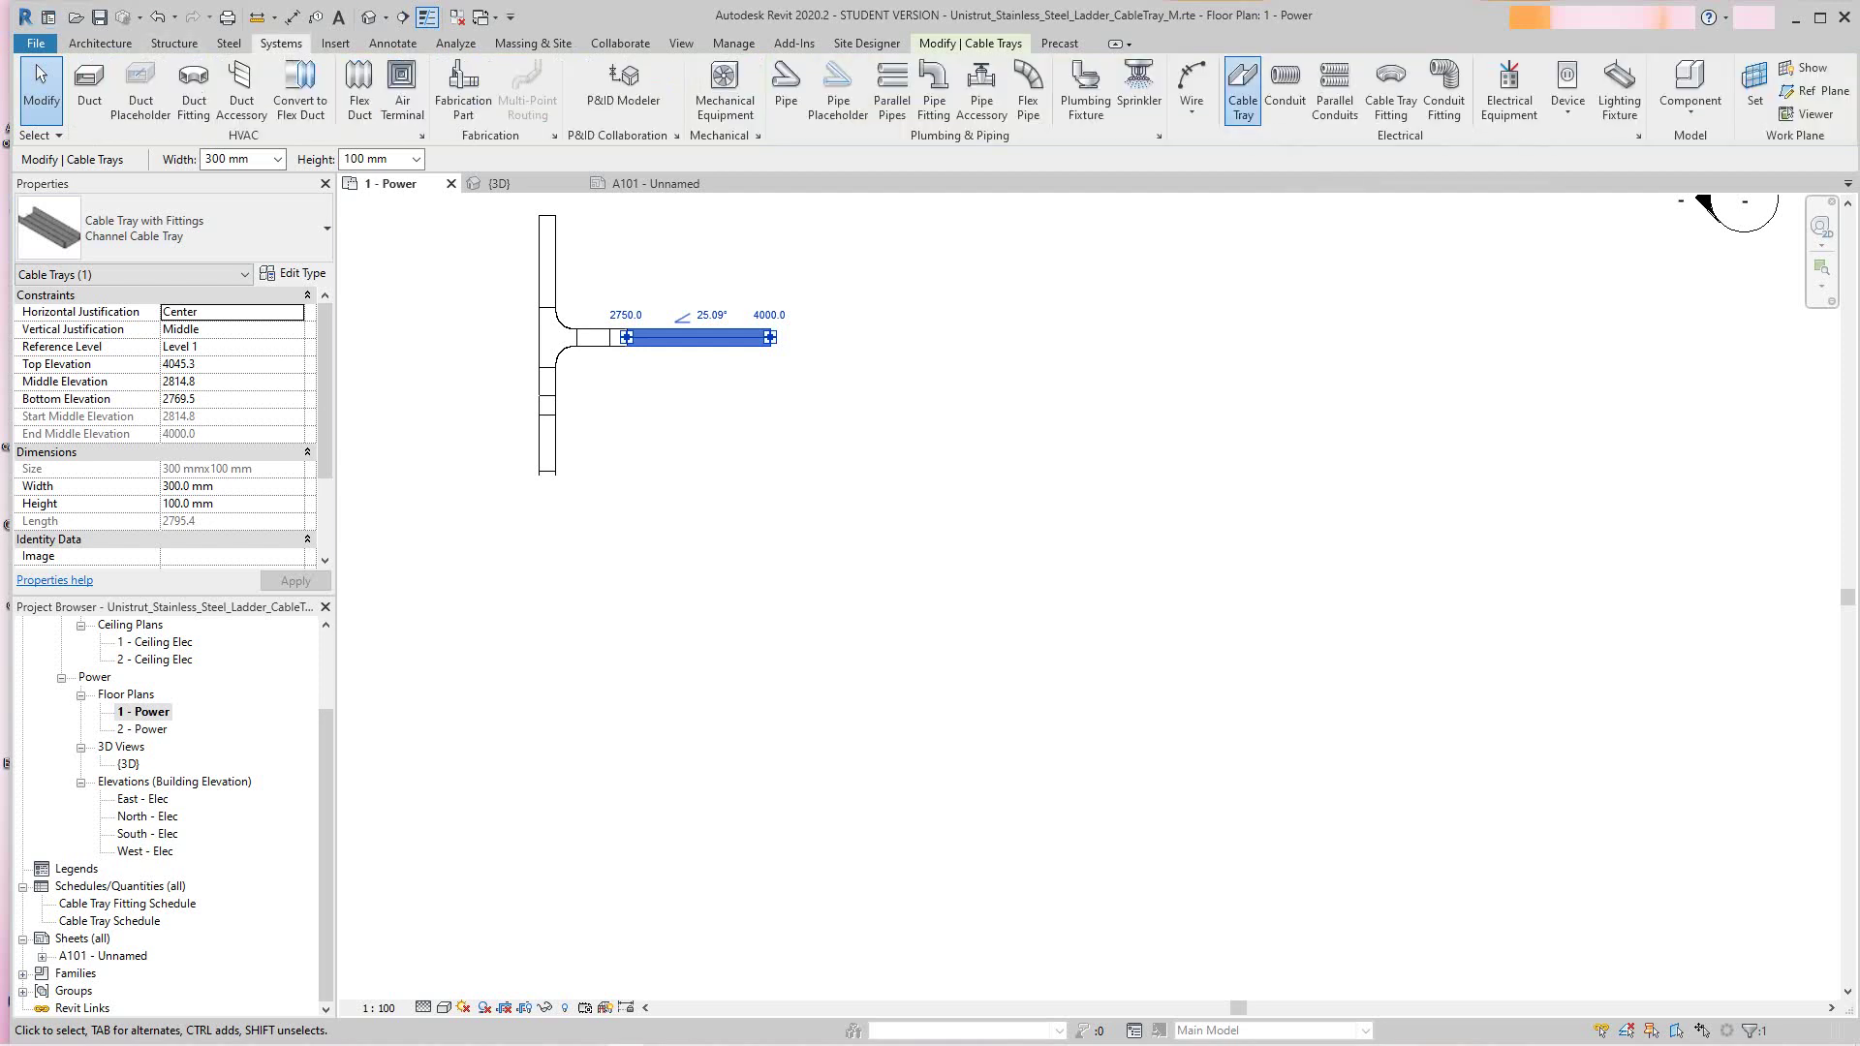
click(1242, 87)
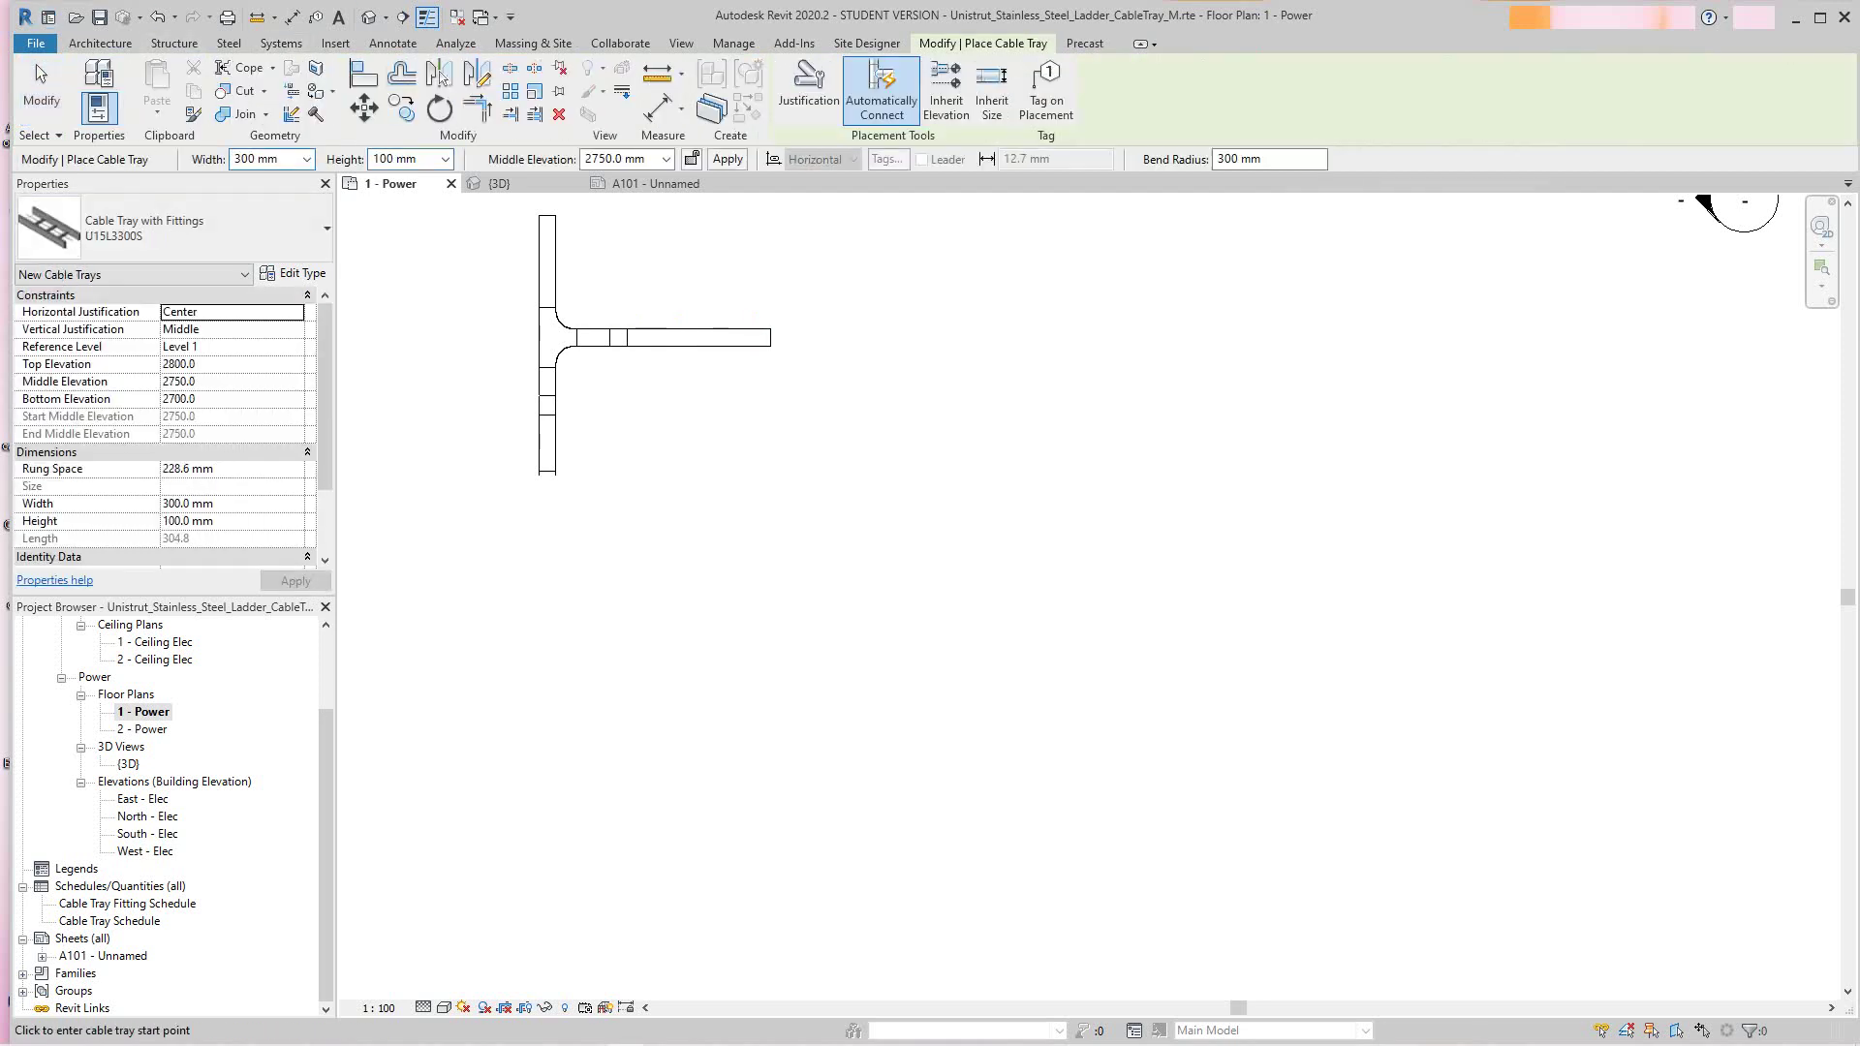
click(175, 228)
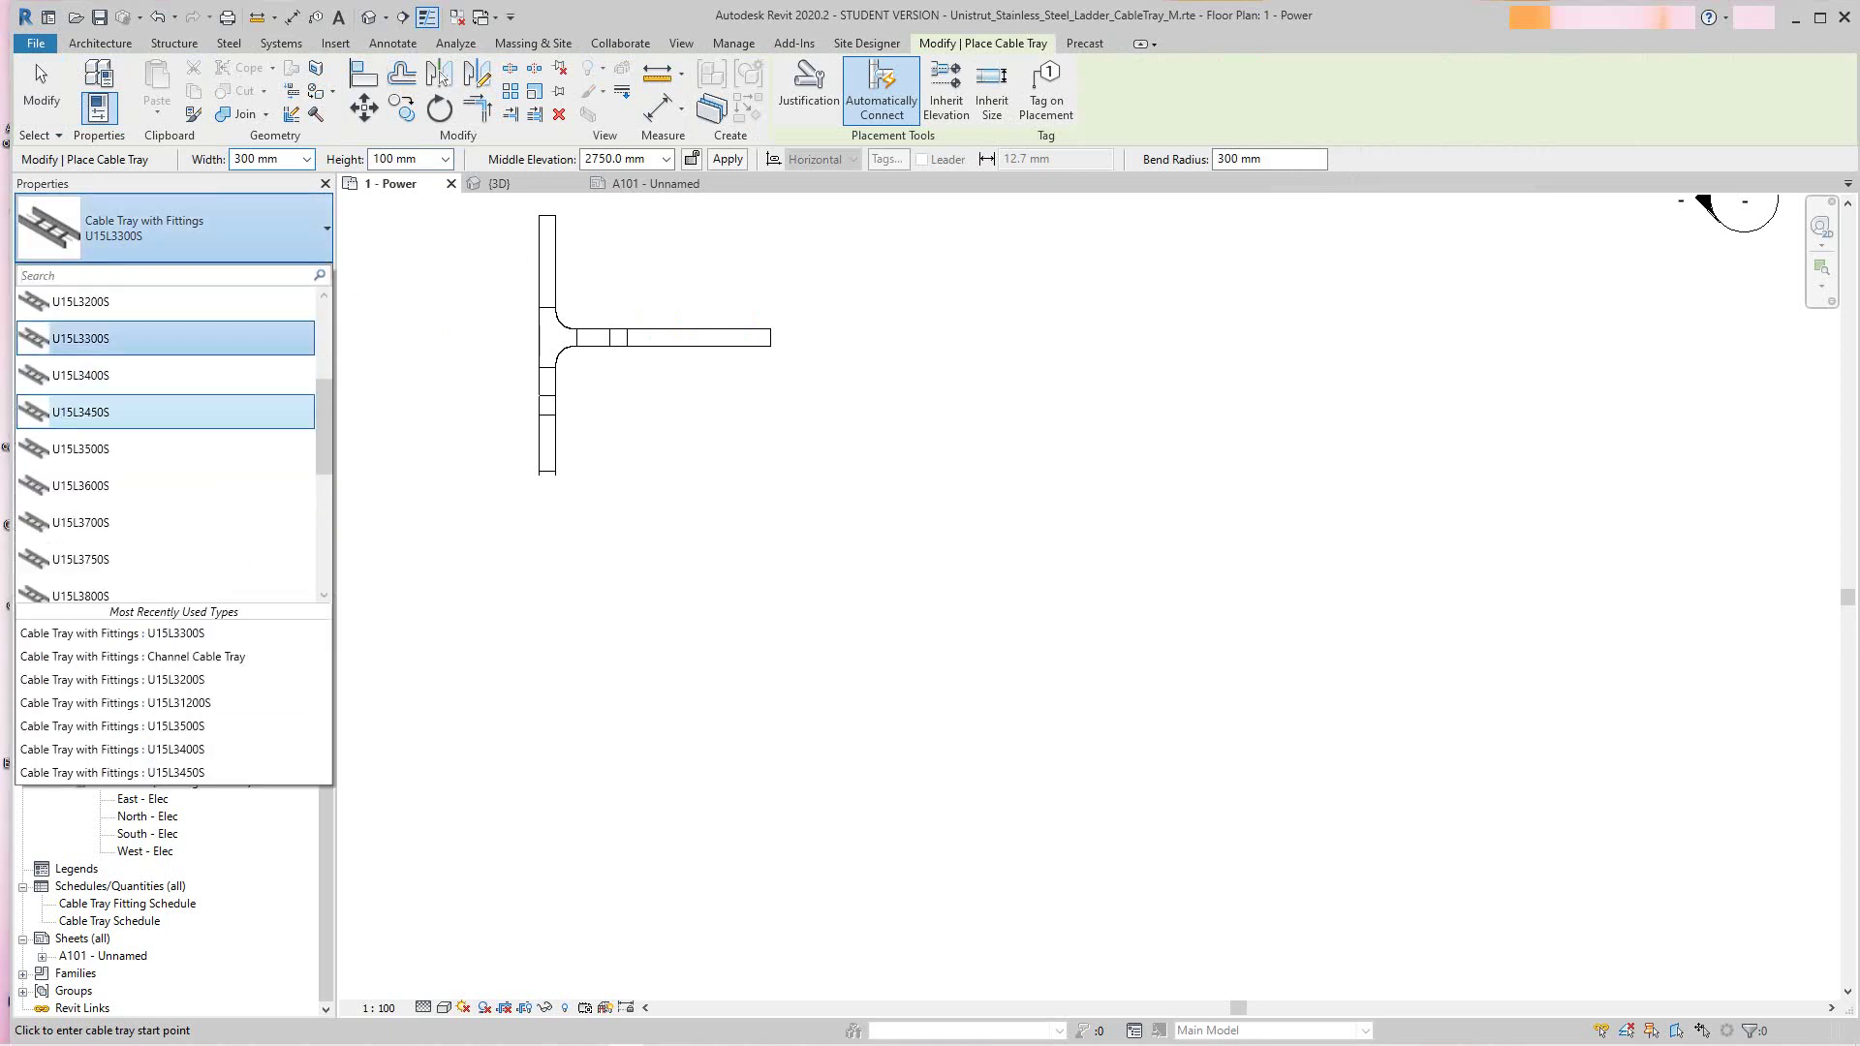
scroll(165, 411, up, 3)
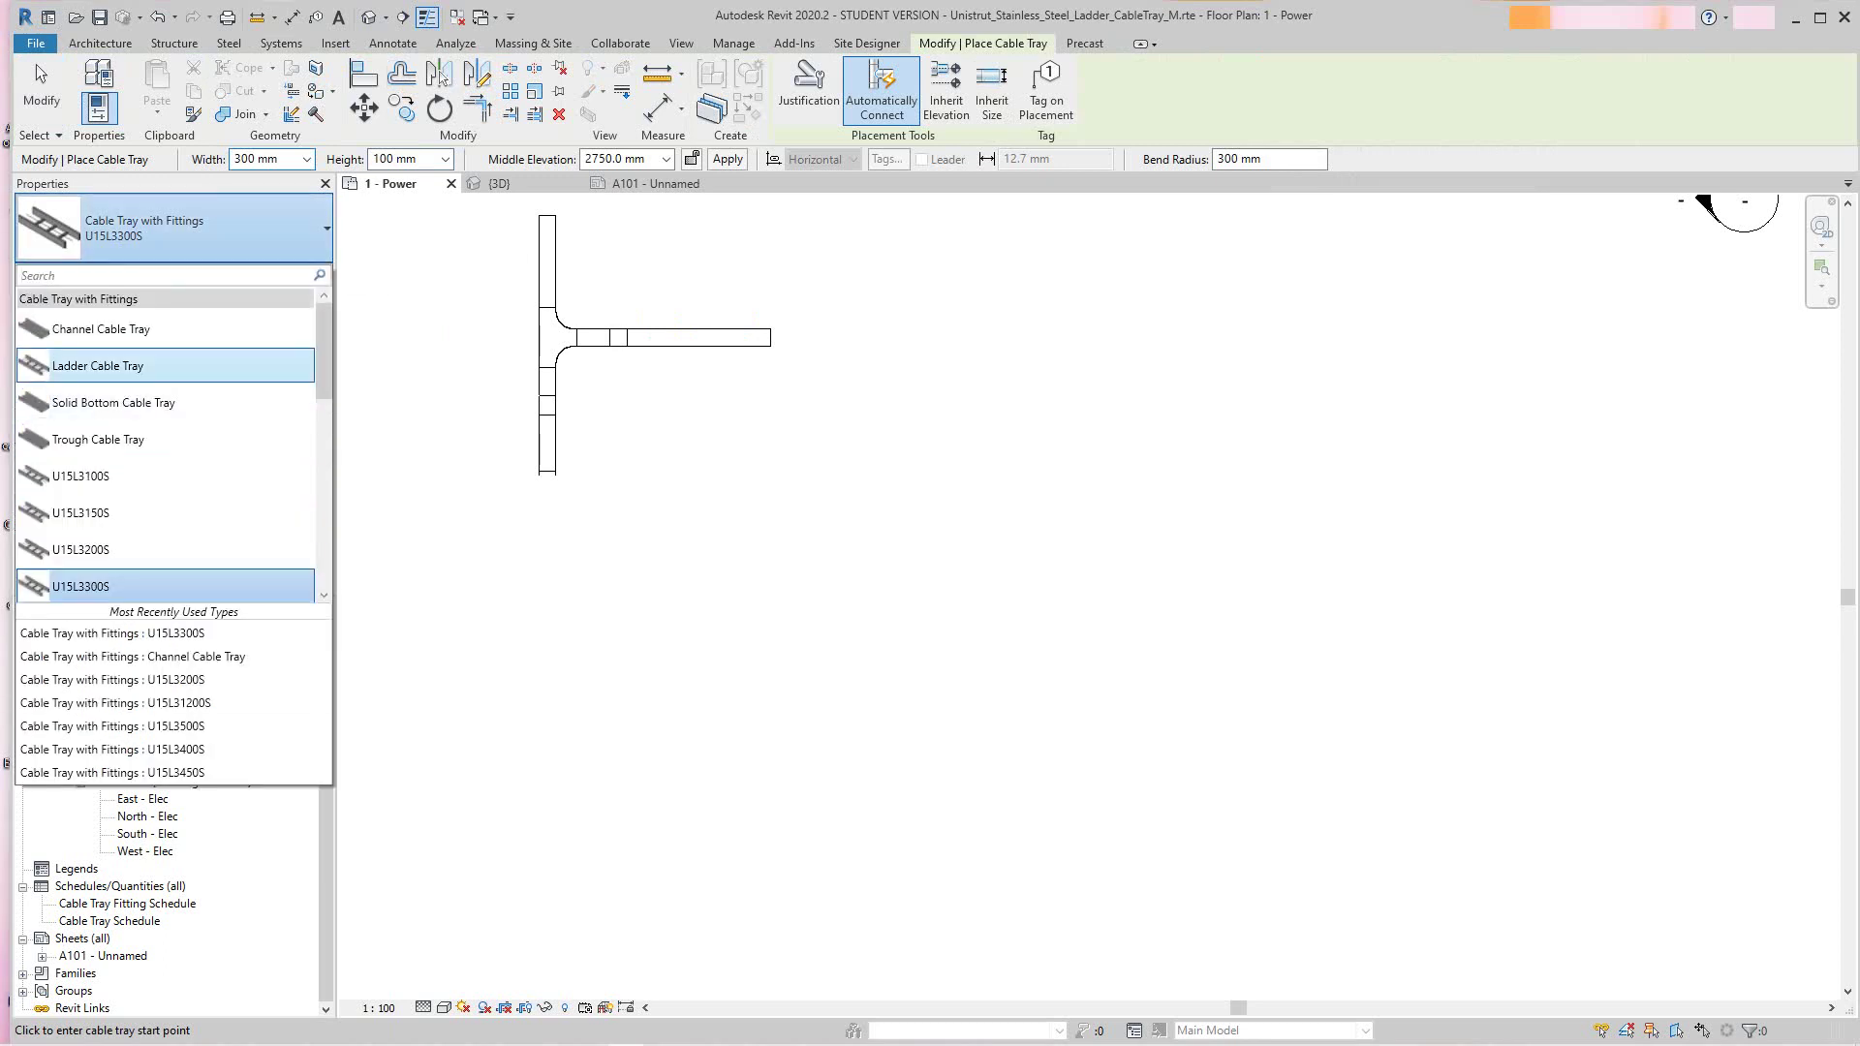
click(146, 329)
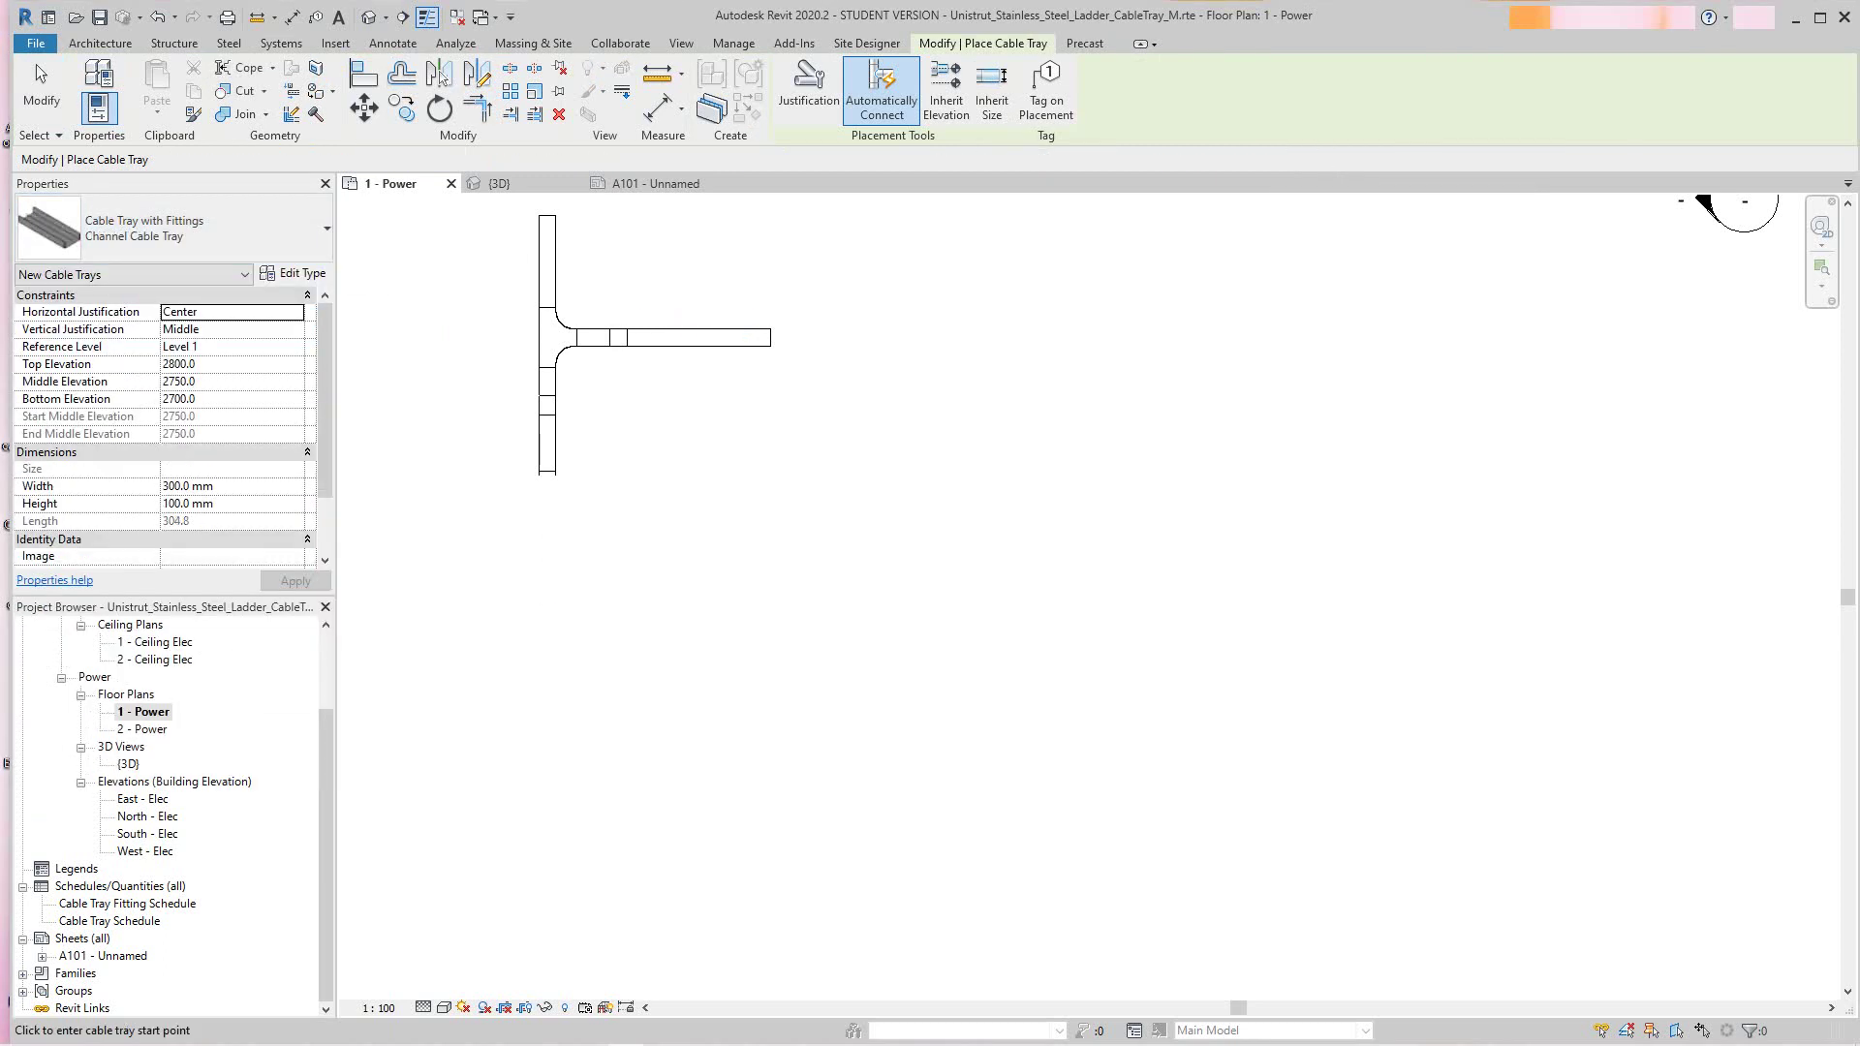
scroll(616, 662, down, 2)
middle_drag(616, 661, 604, 532)
scroll(604, 535, down, 1)
scroll(598, 550, up, 4)
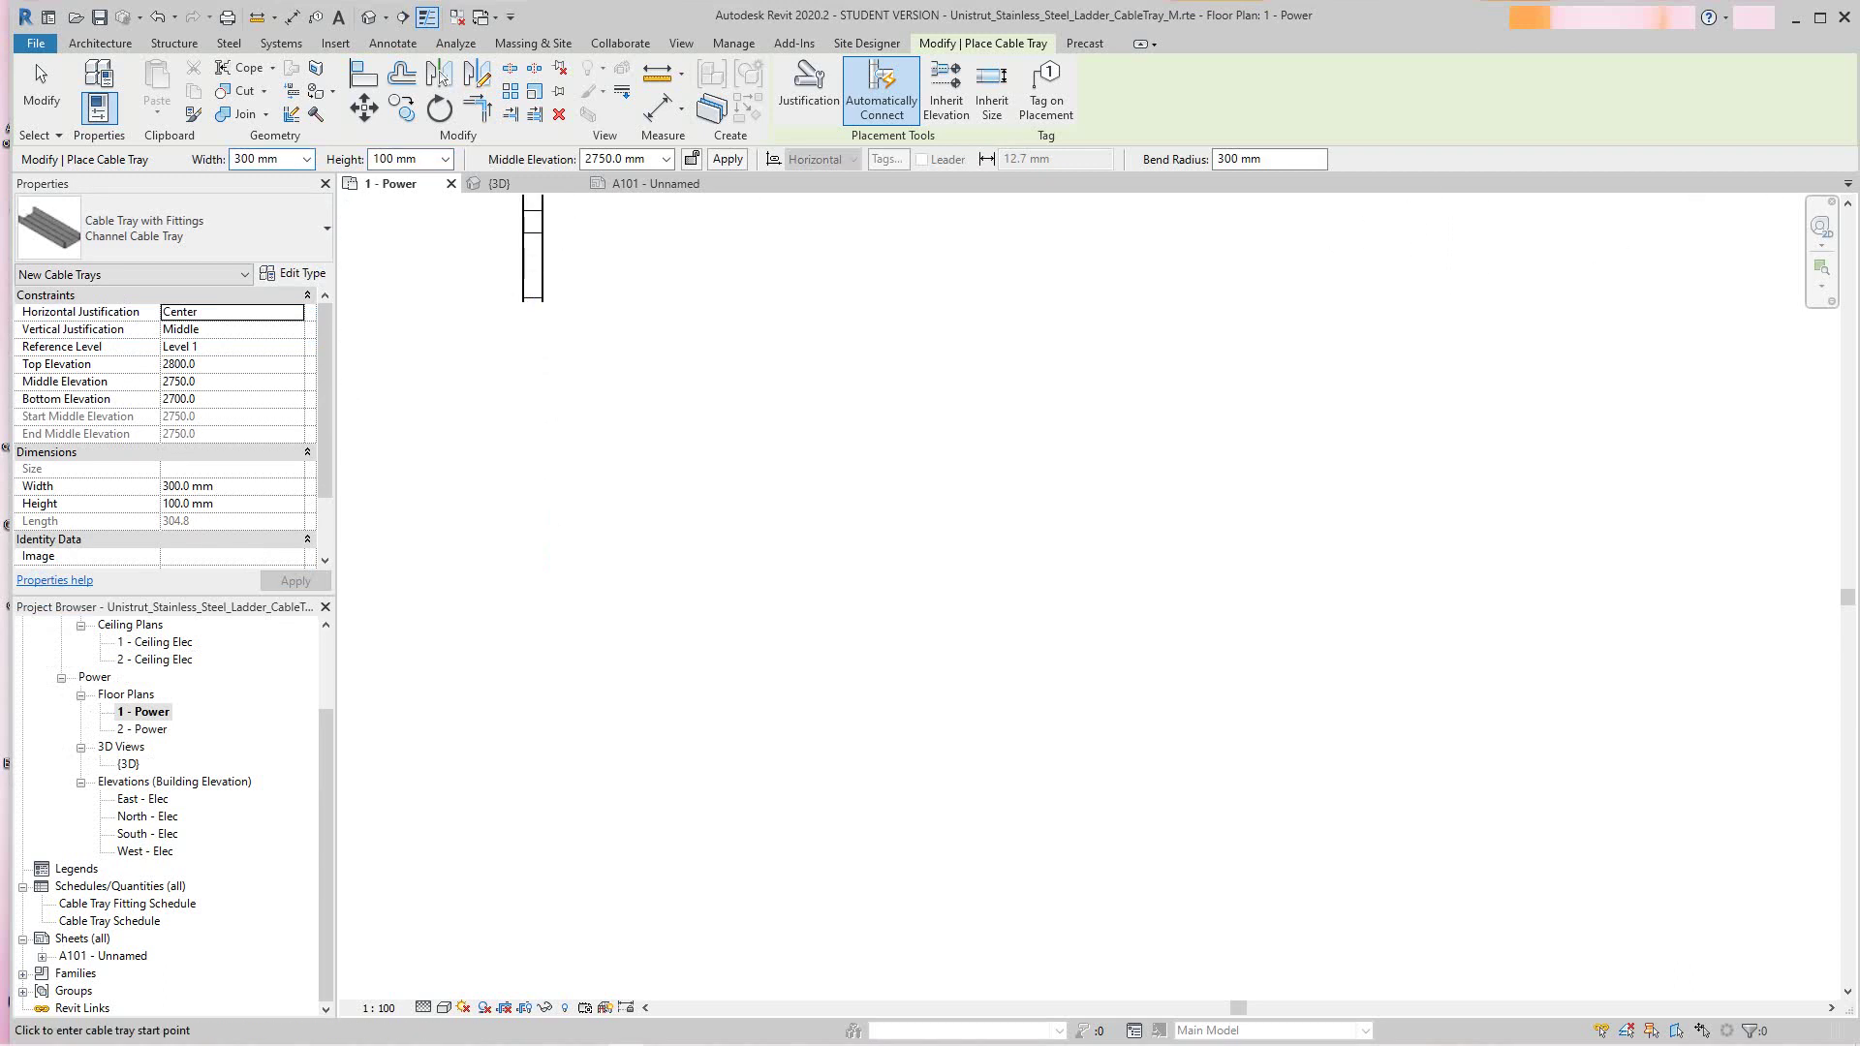
click(668, 446)
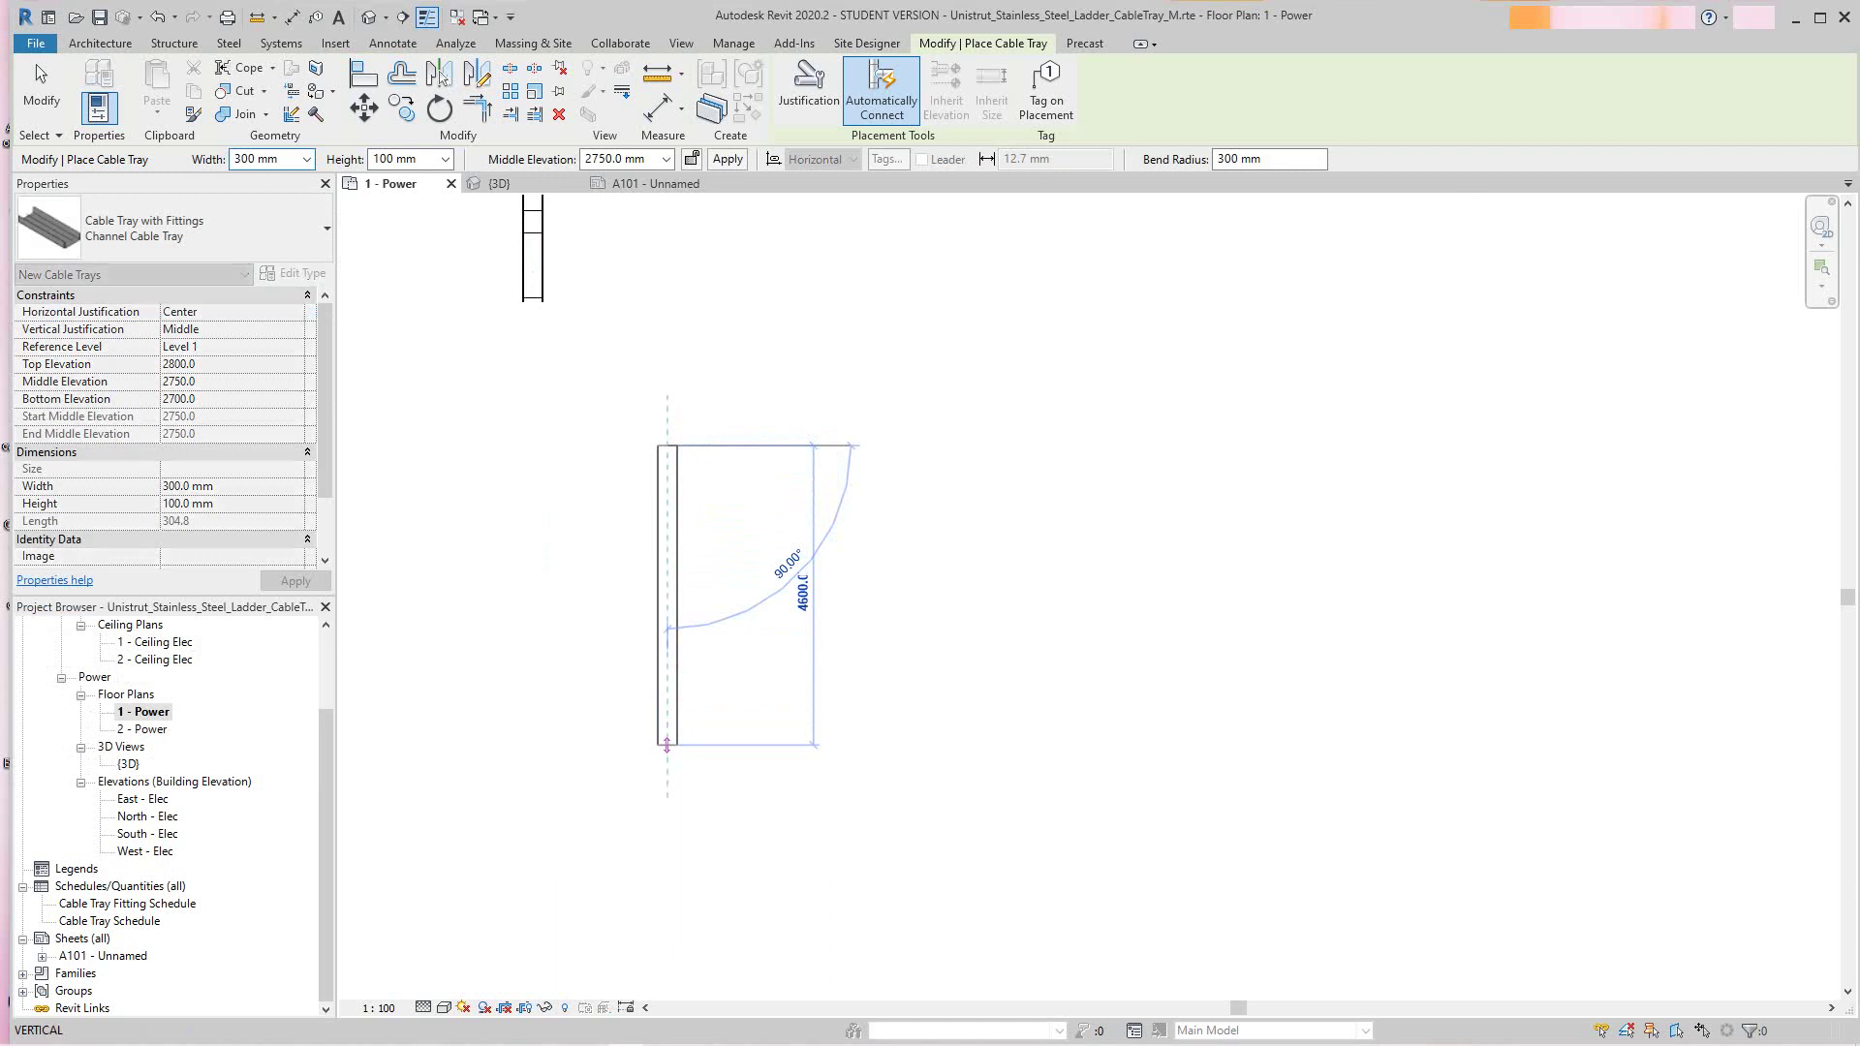
click(667, 746)
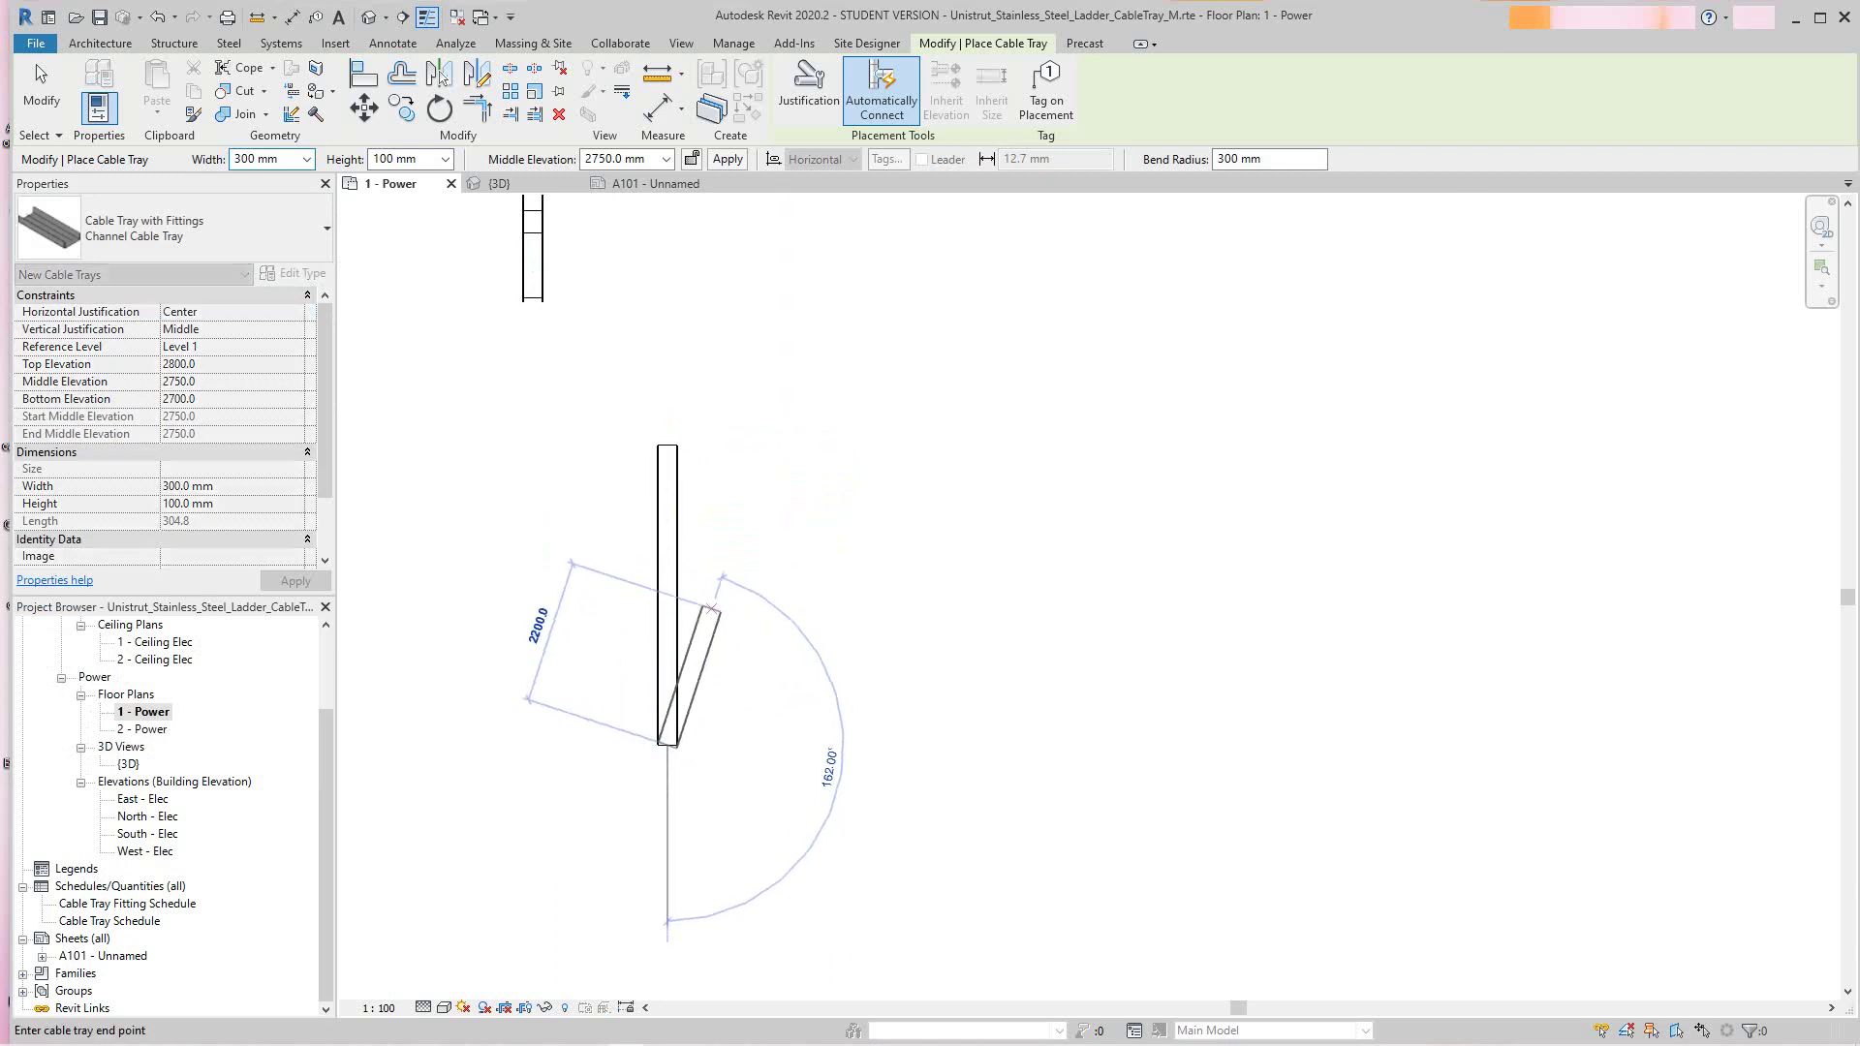
right_click(774, 631)
click(825, 644)
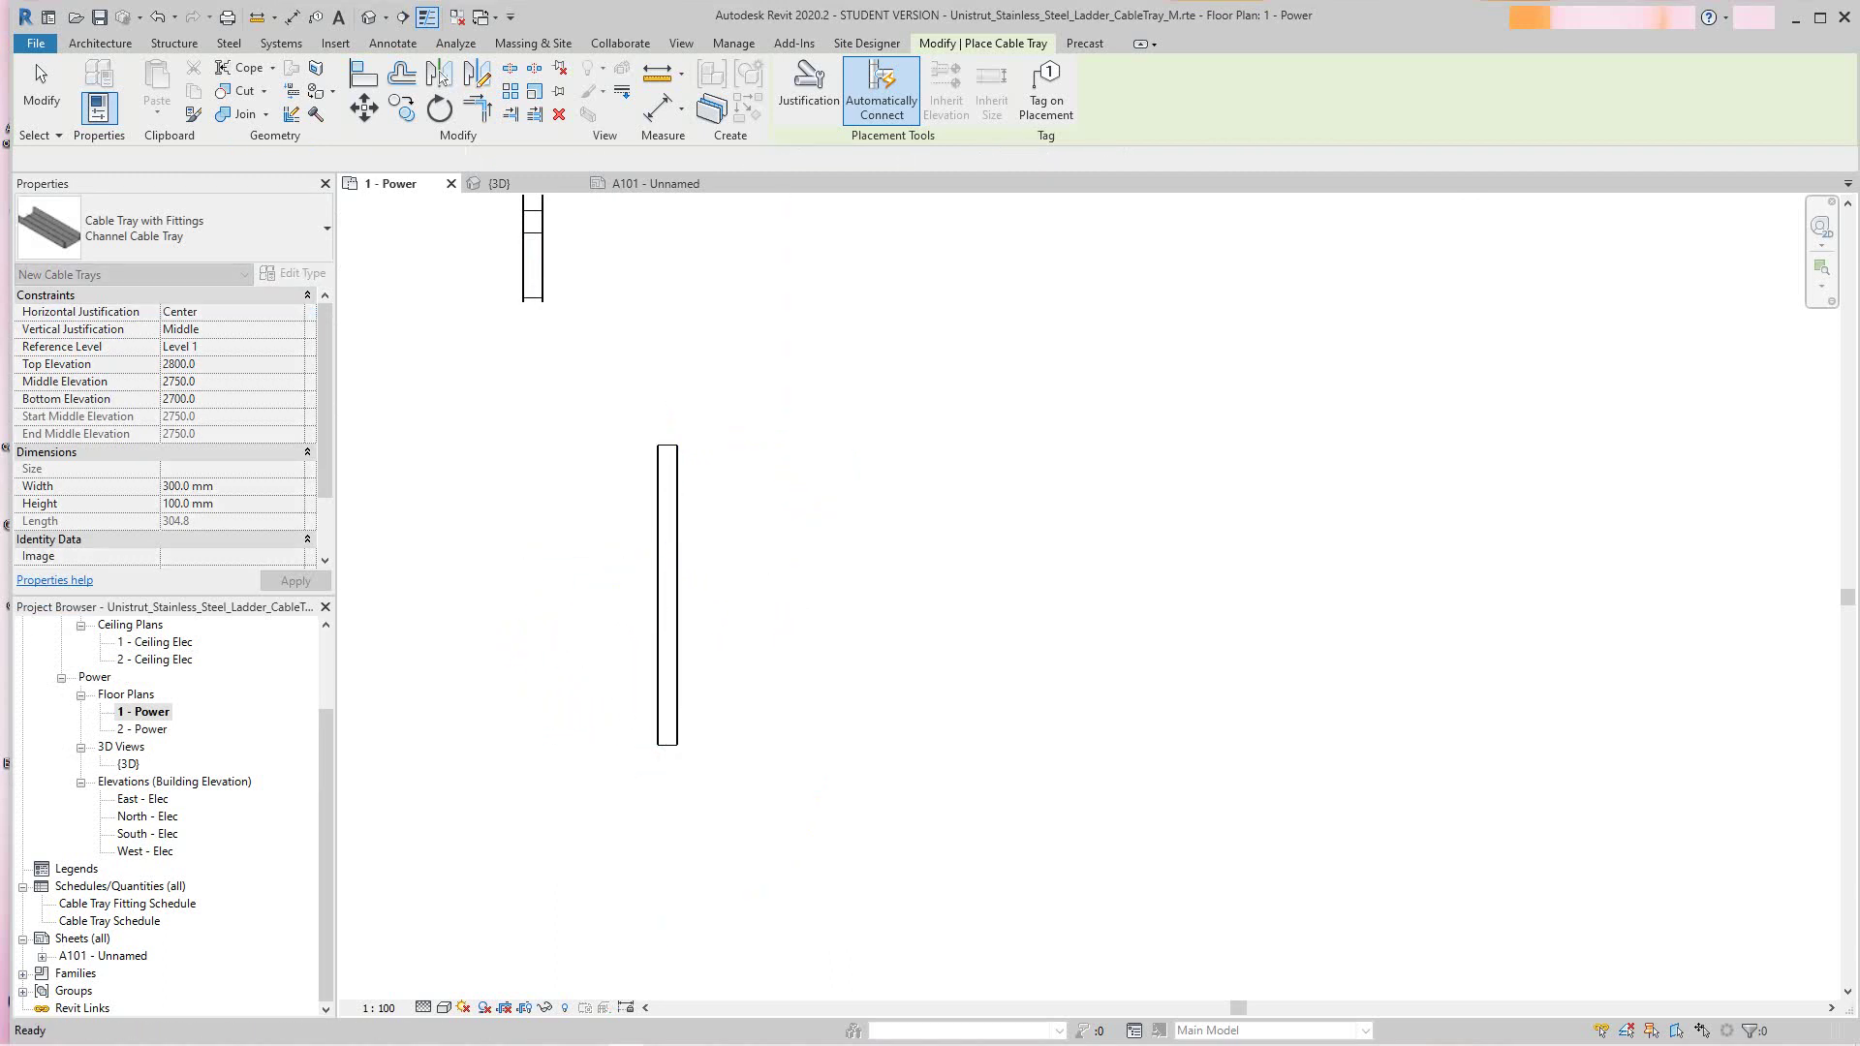
Draw a horizontal channel tray branch rightward from the vertical tray's middle, forming a tee, and finish placing trays
click(667, 581)
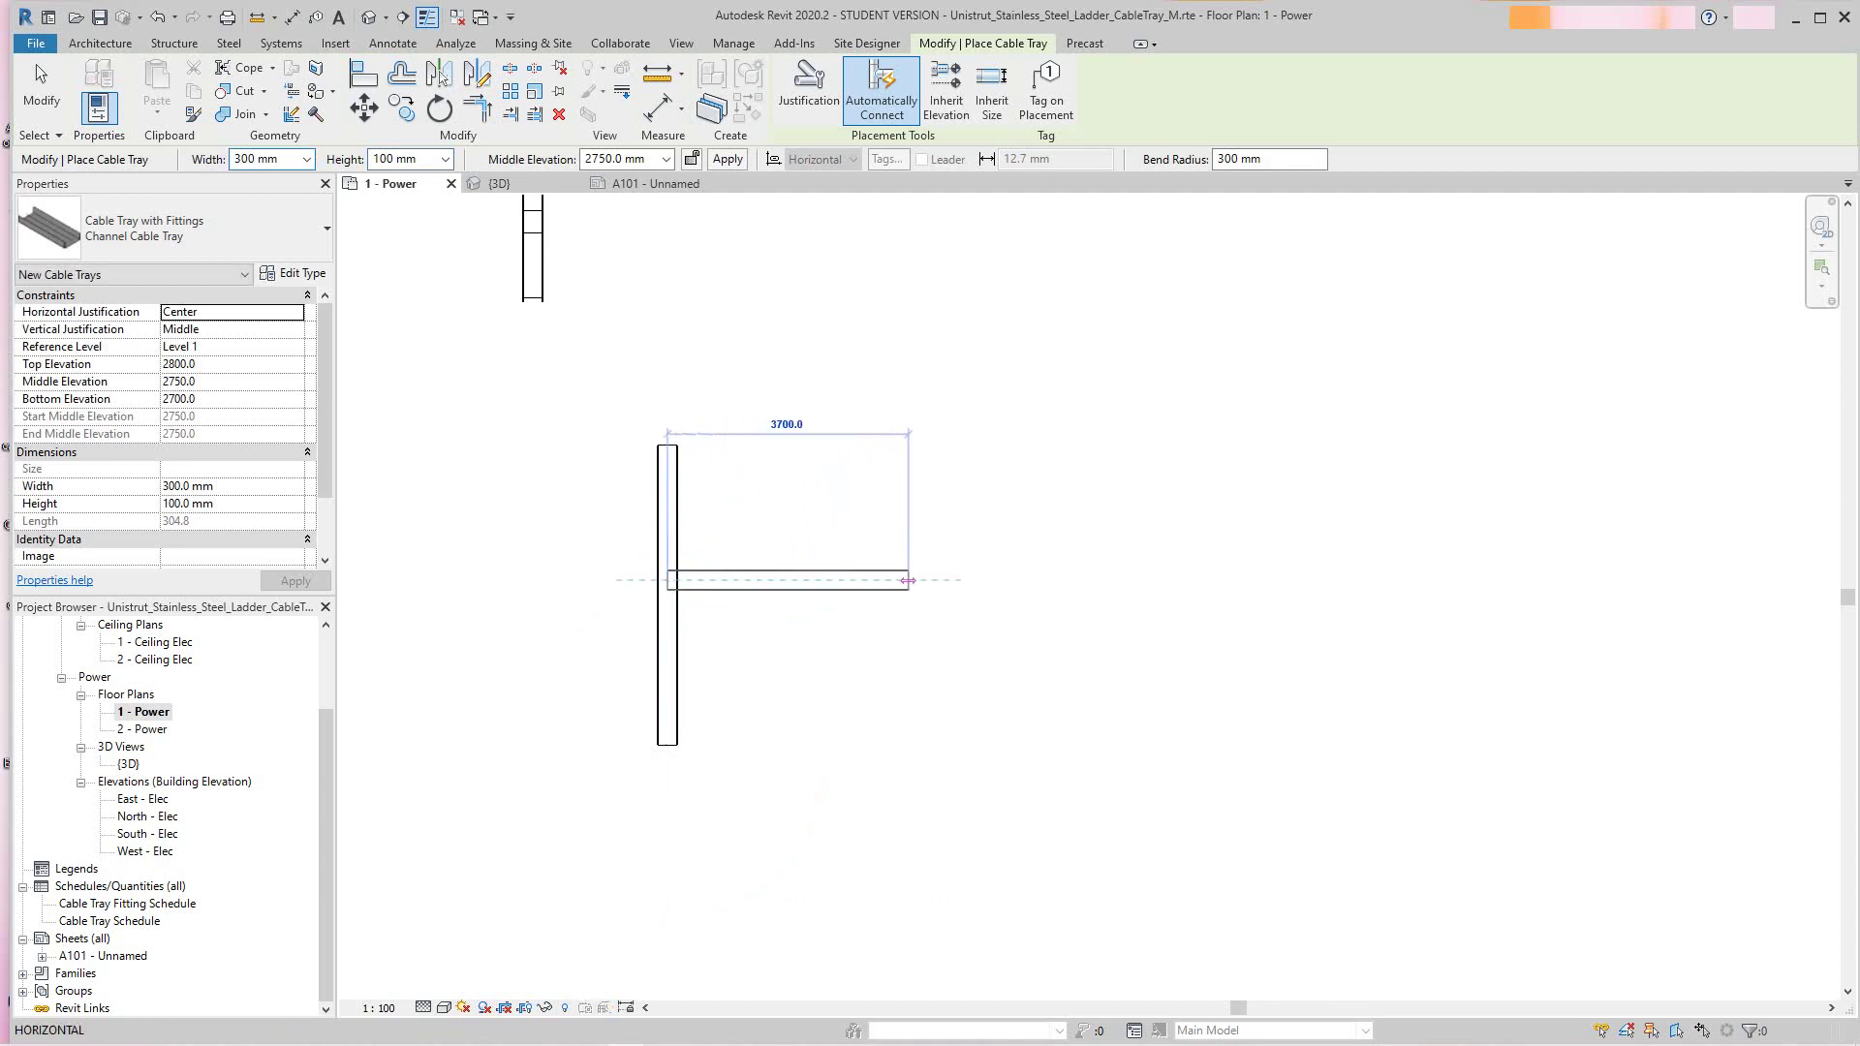
click(947, 580)
scroll(868, 603, up, 1)
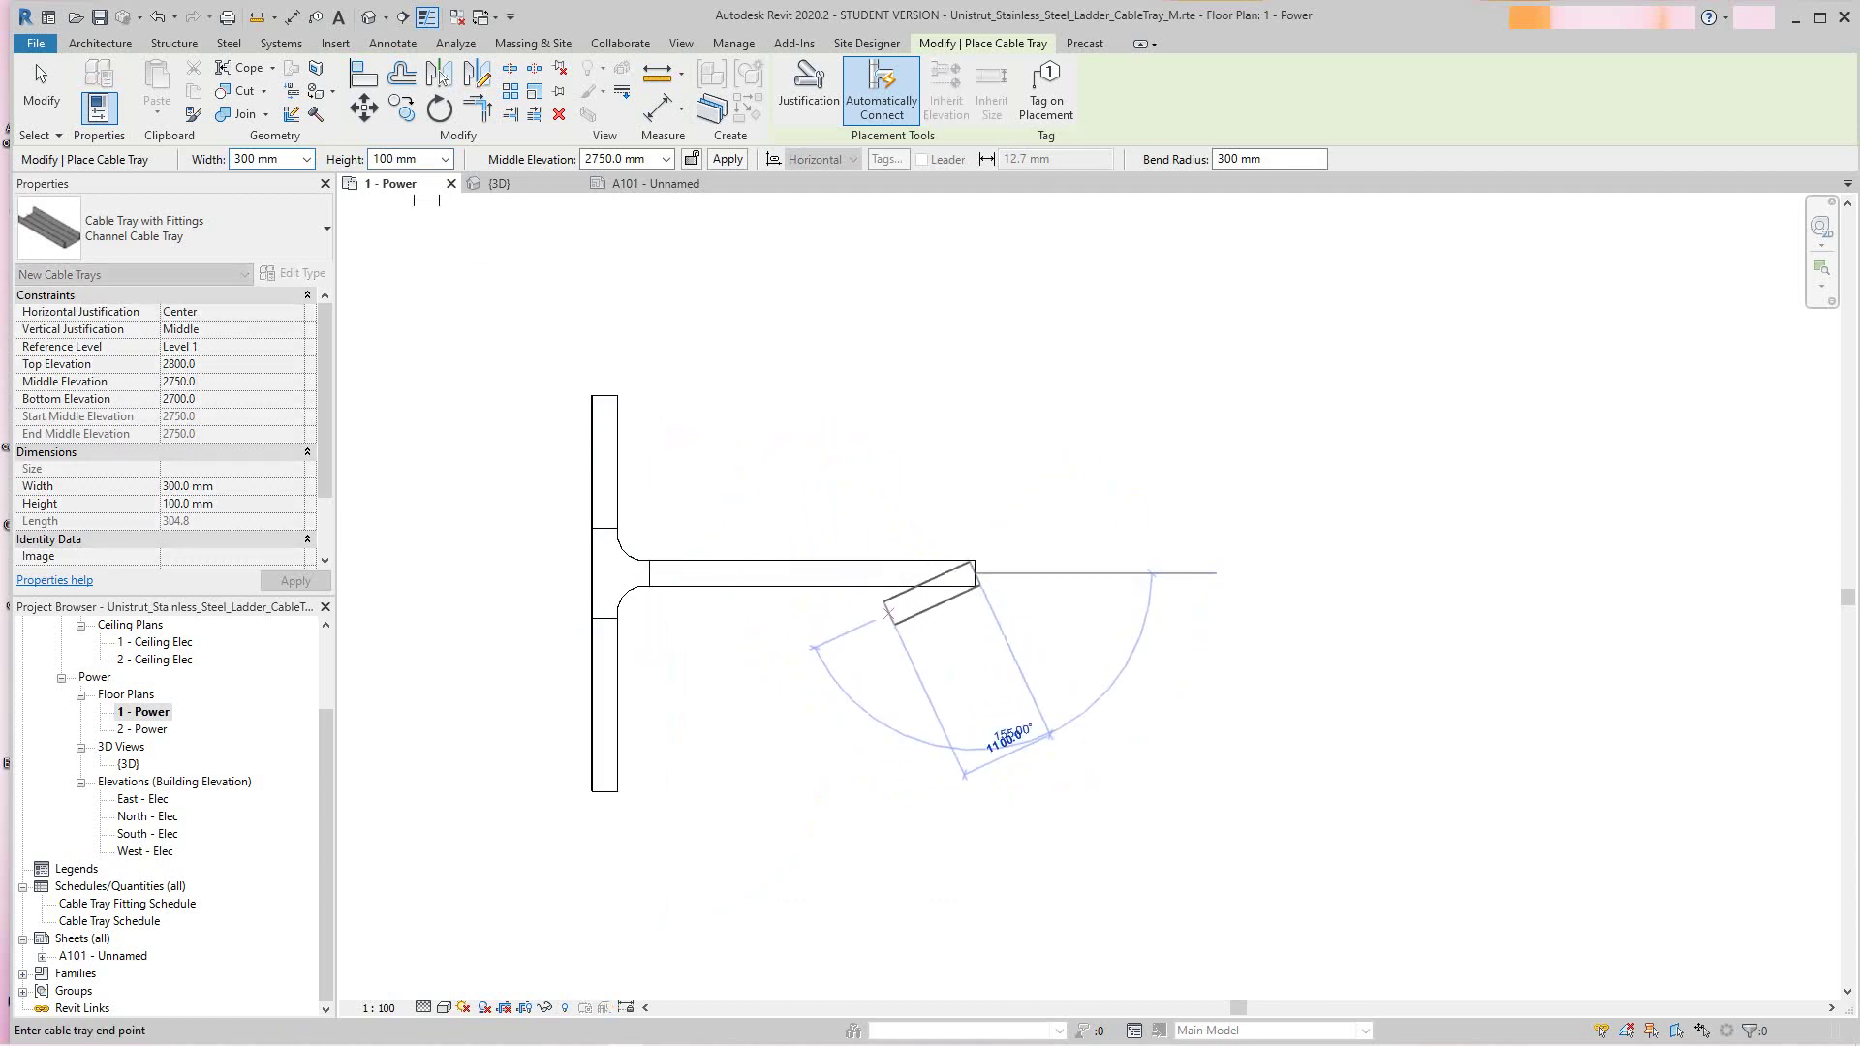
right_click(905, 612)
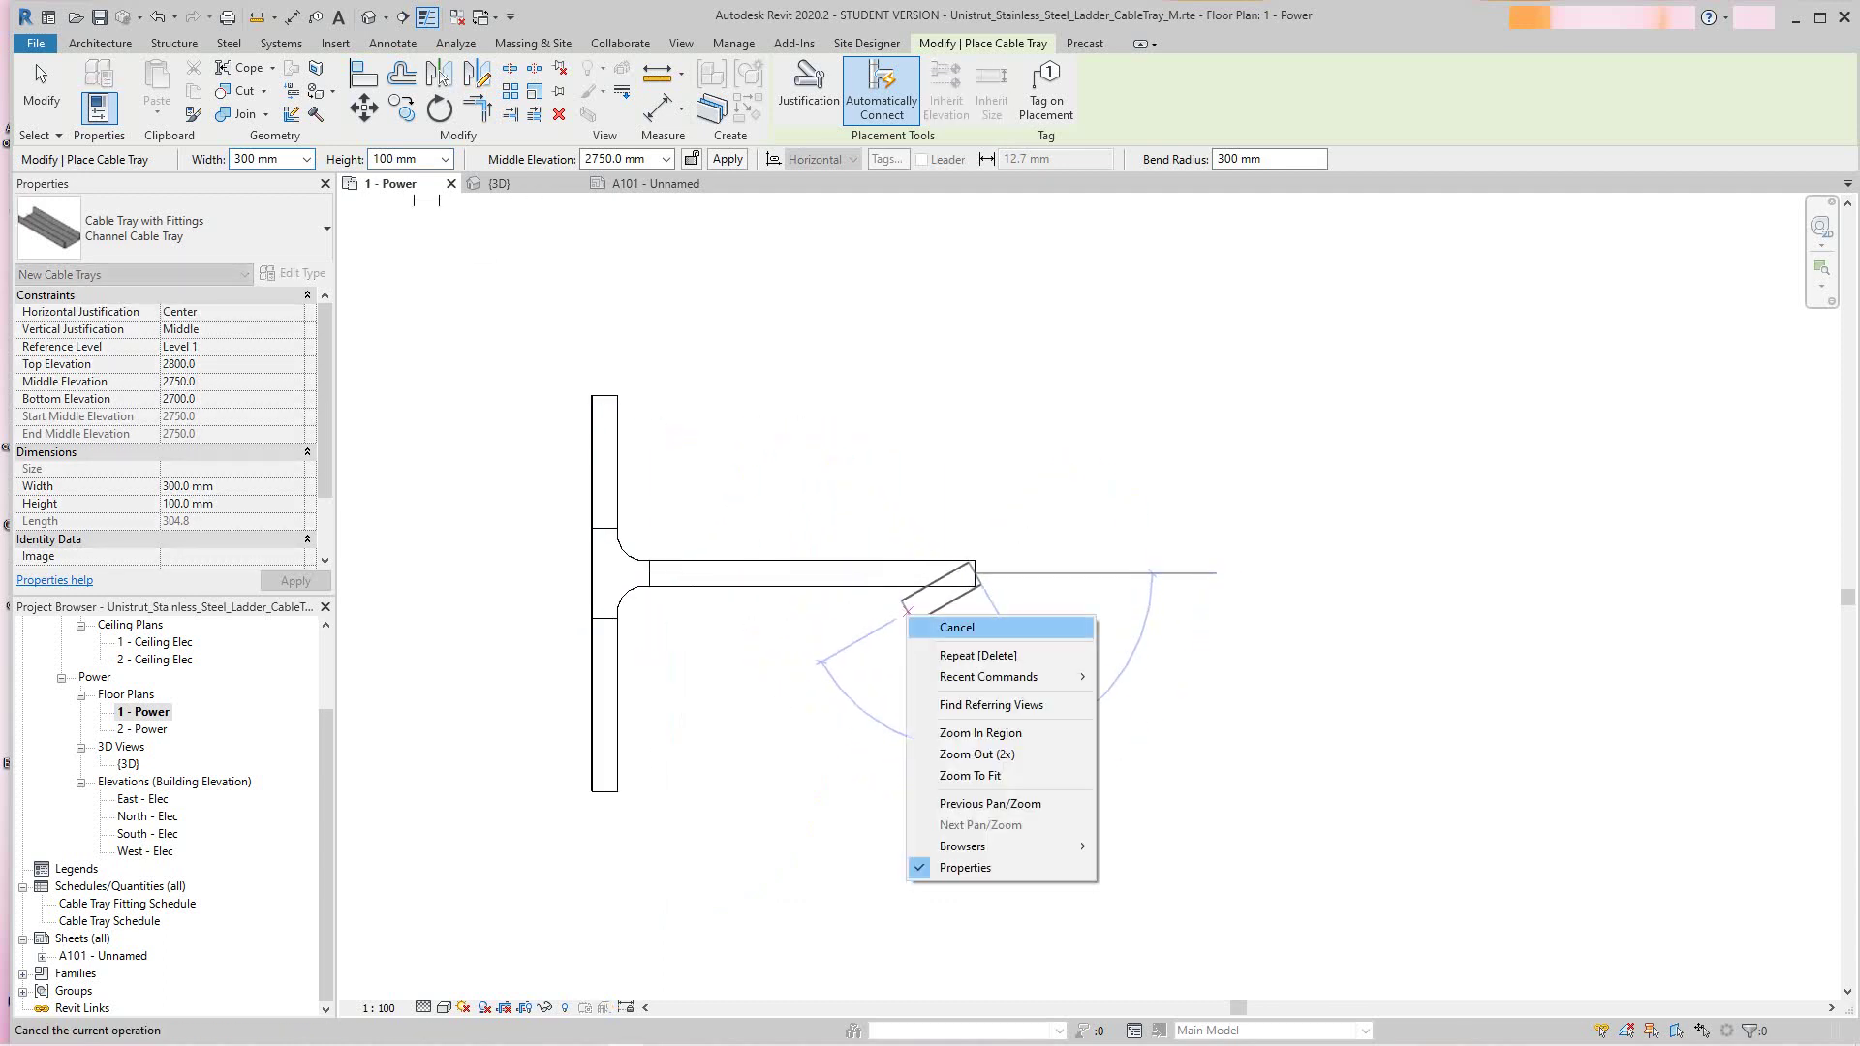
click(956, 627)
scroll(864, 602, down, 1)
scroll(718, 599, up, 4)
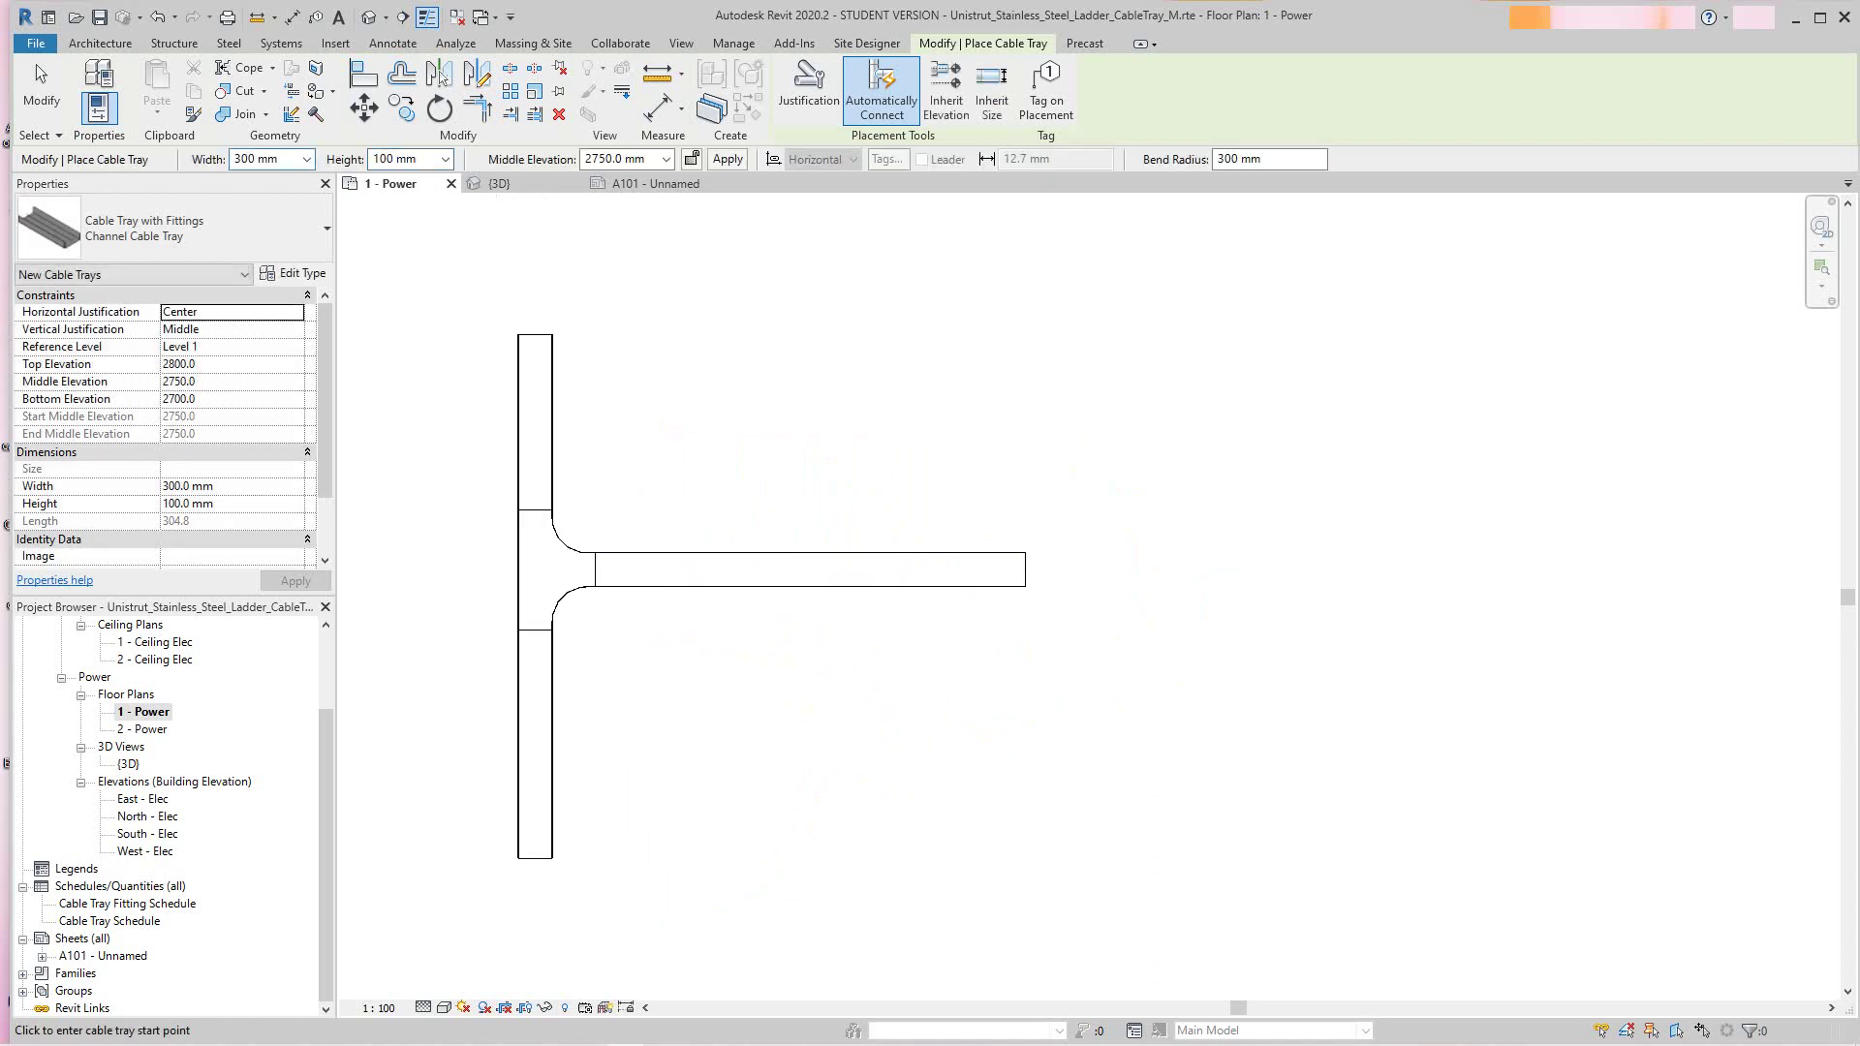
middle_drag(719, 598, 734, 634)
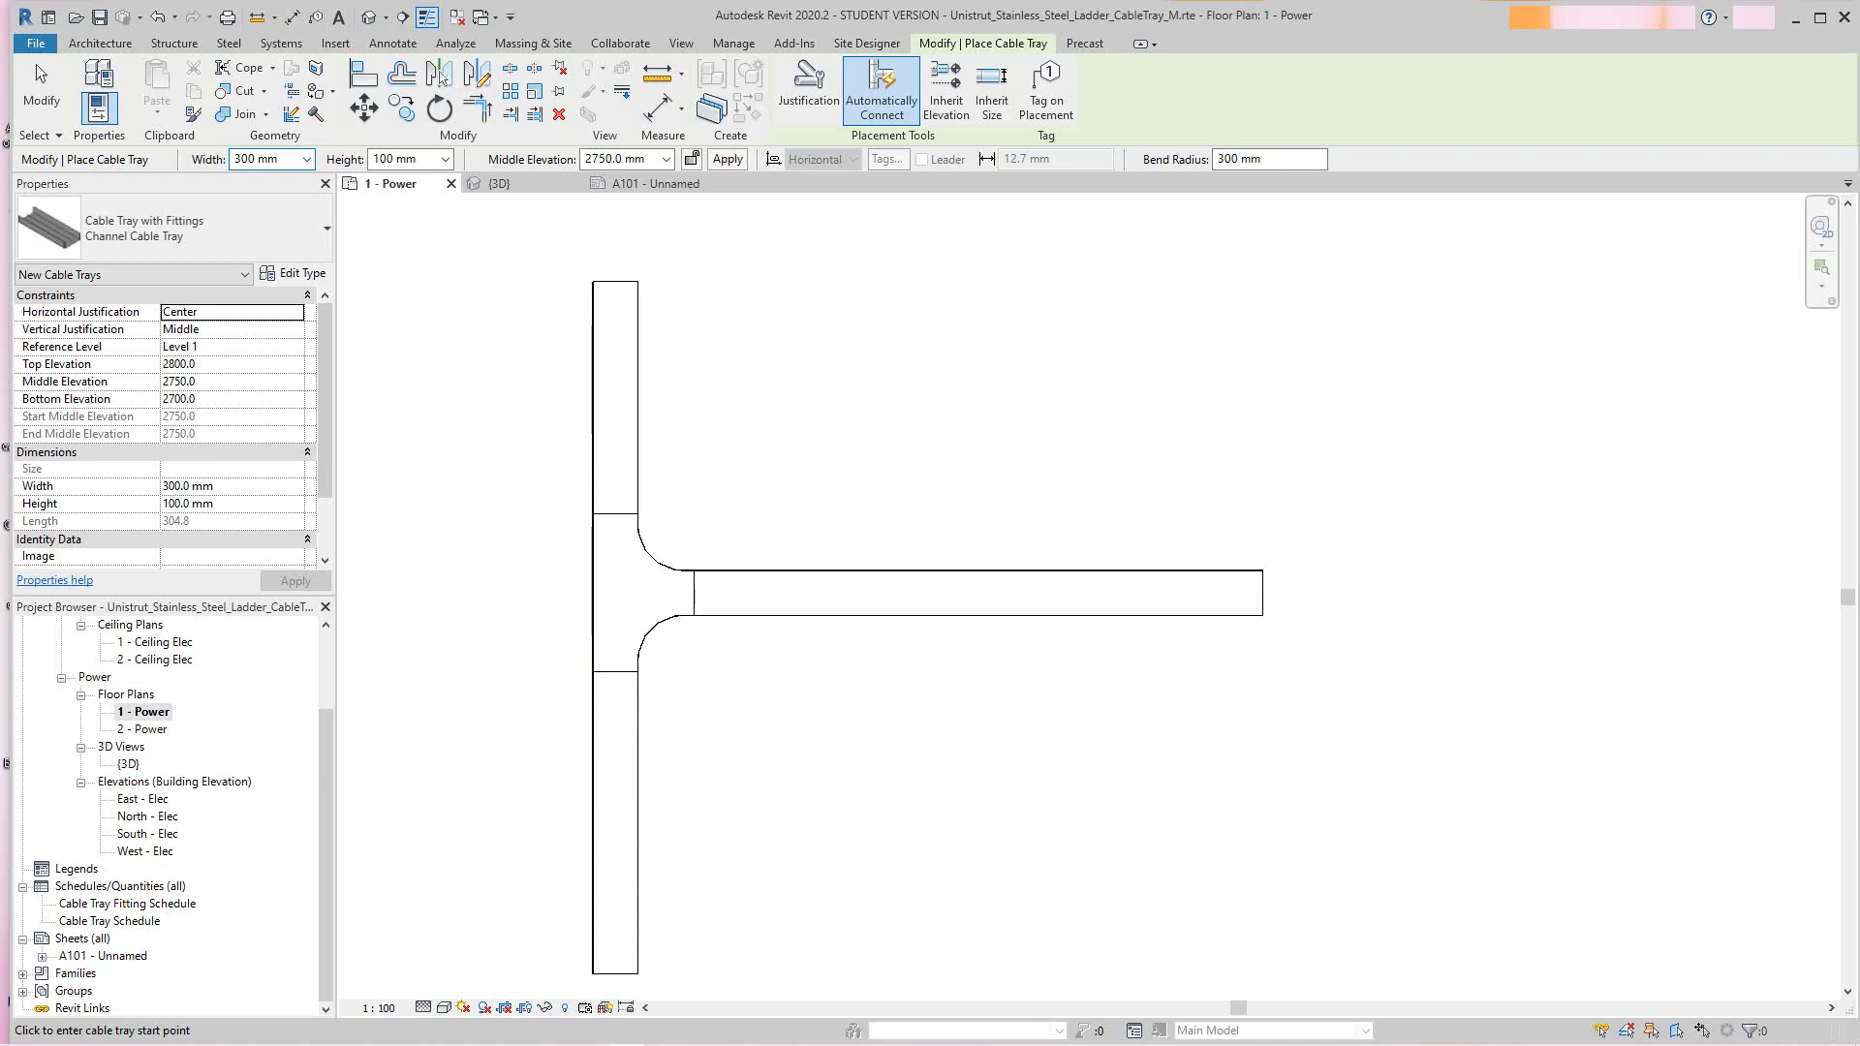
right_click(470, 399)
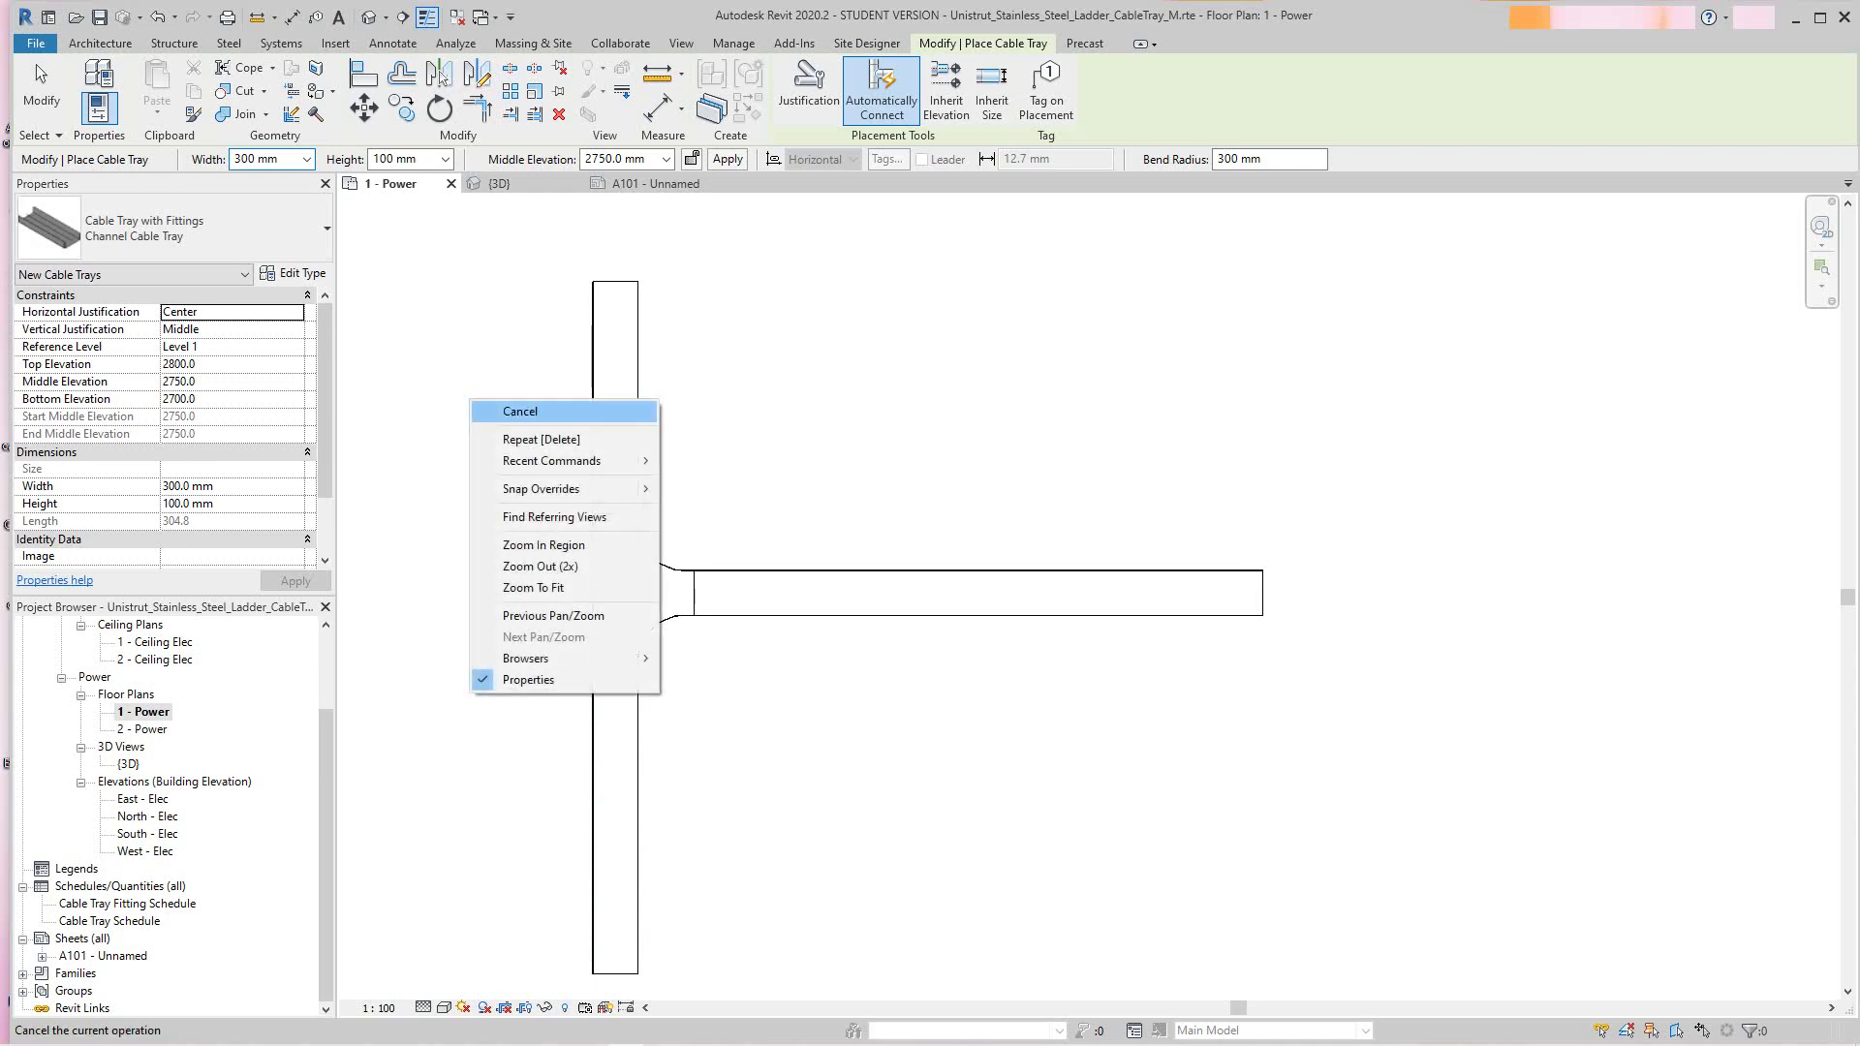
click(519, 412)
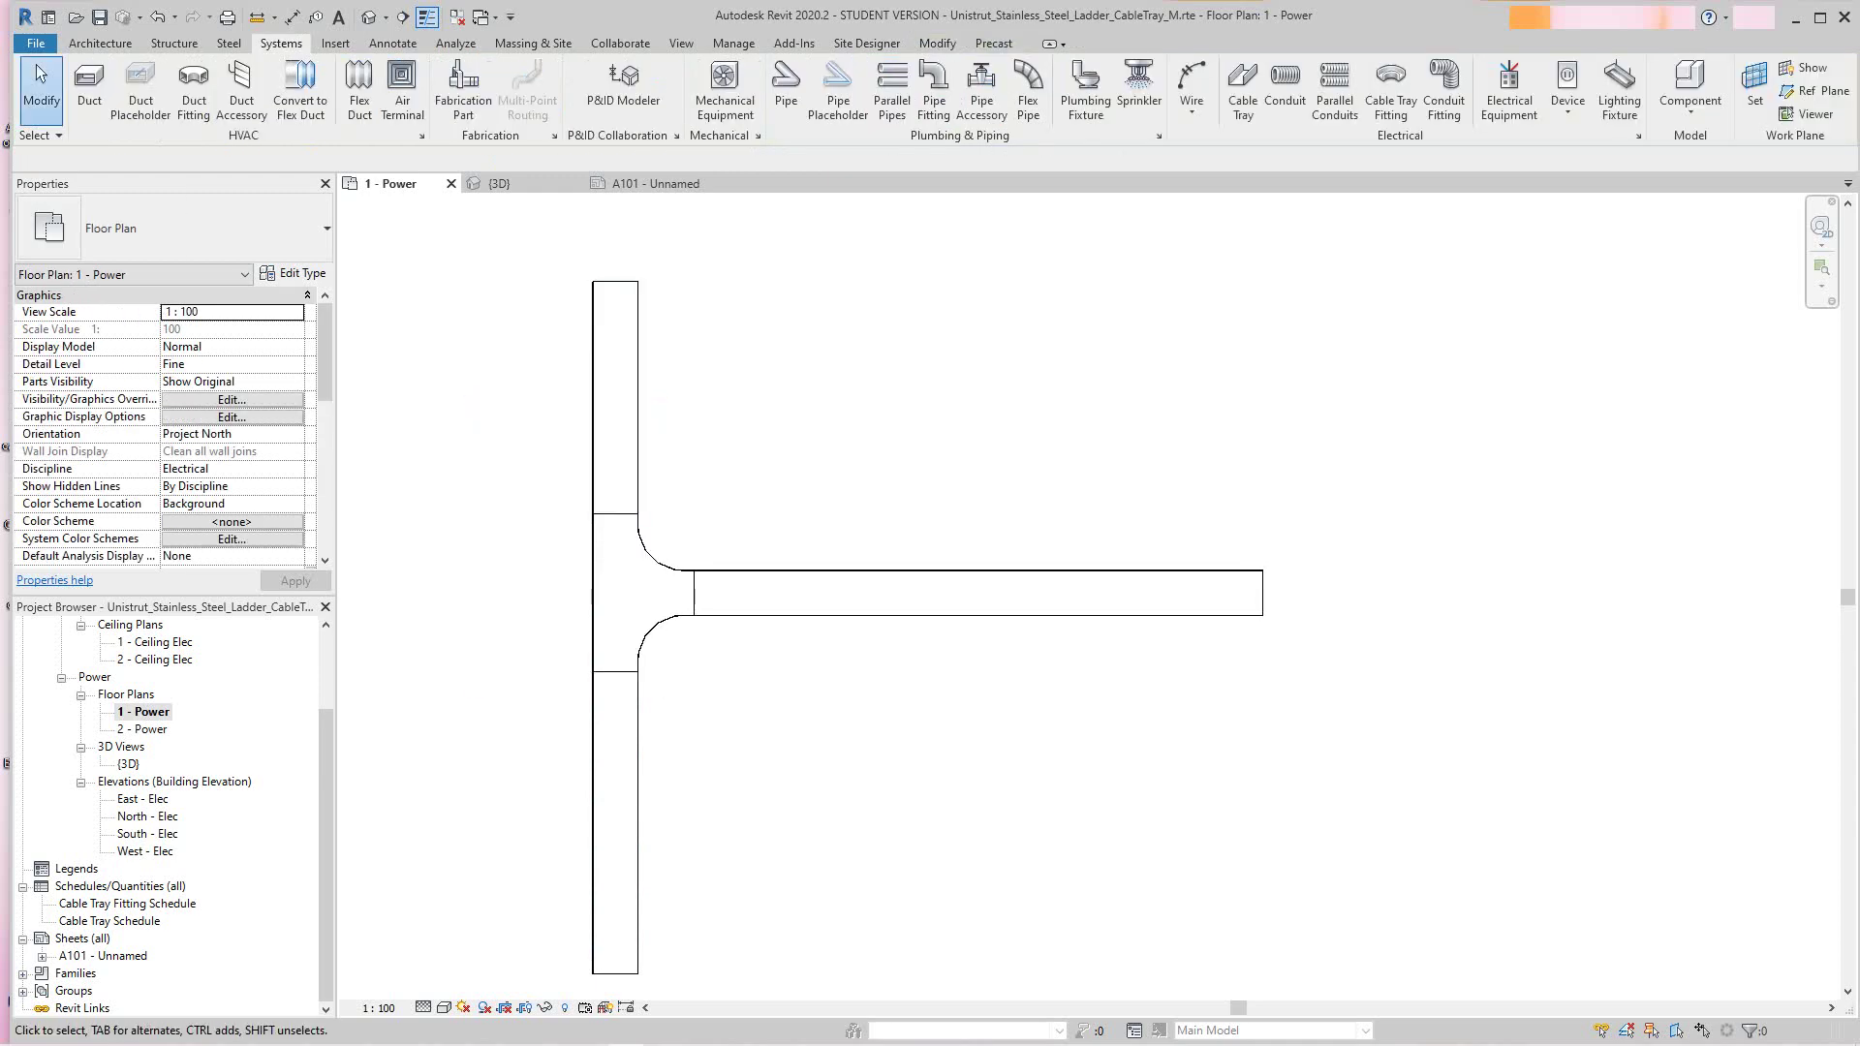
Change the upper vertical tray segment above the tee to the U15L3300S ladder type
click(616, 407)
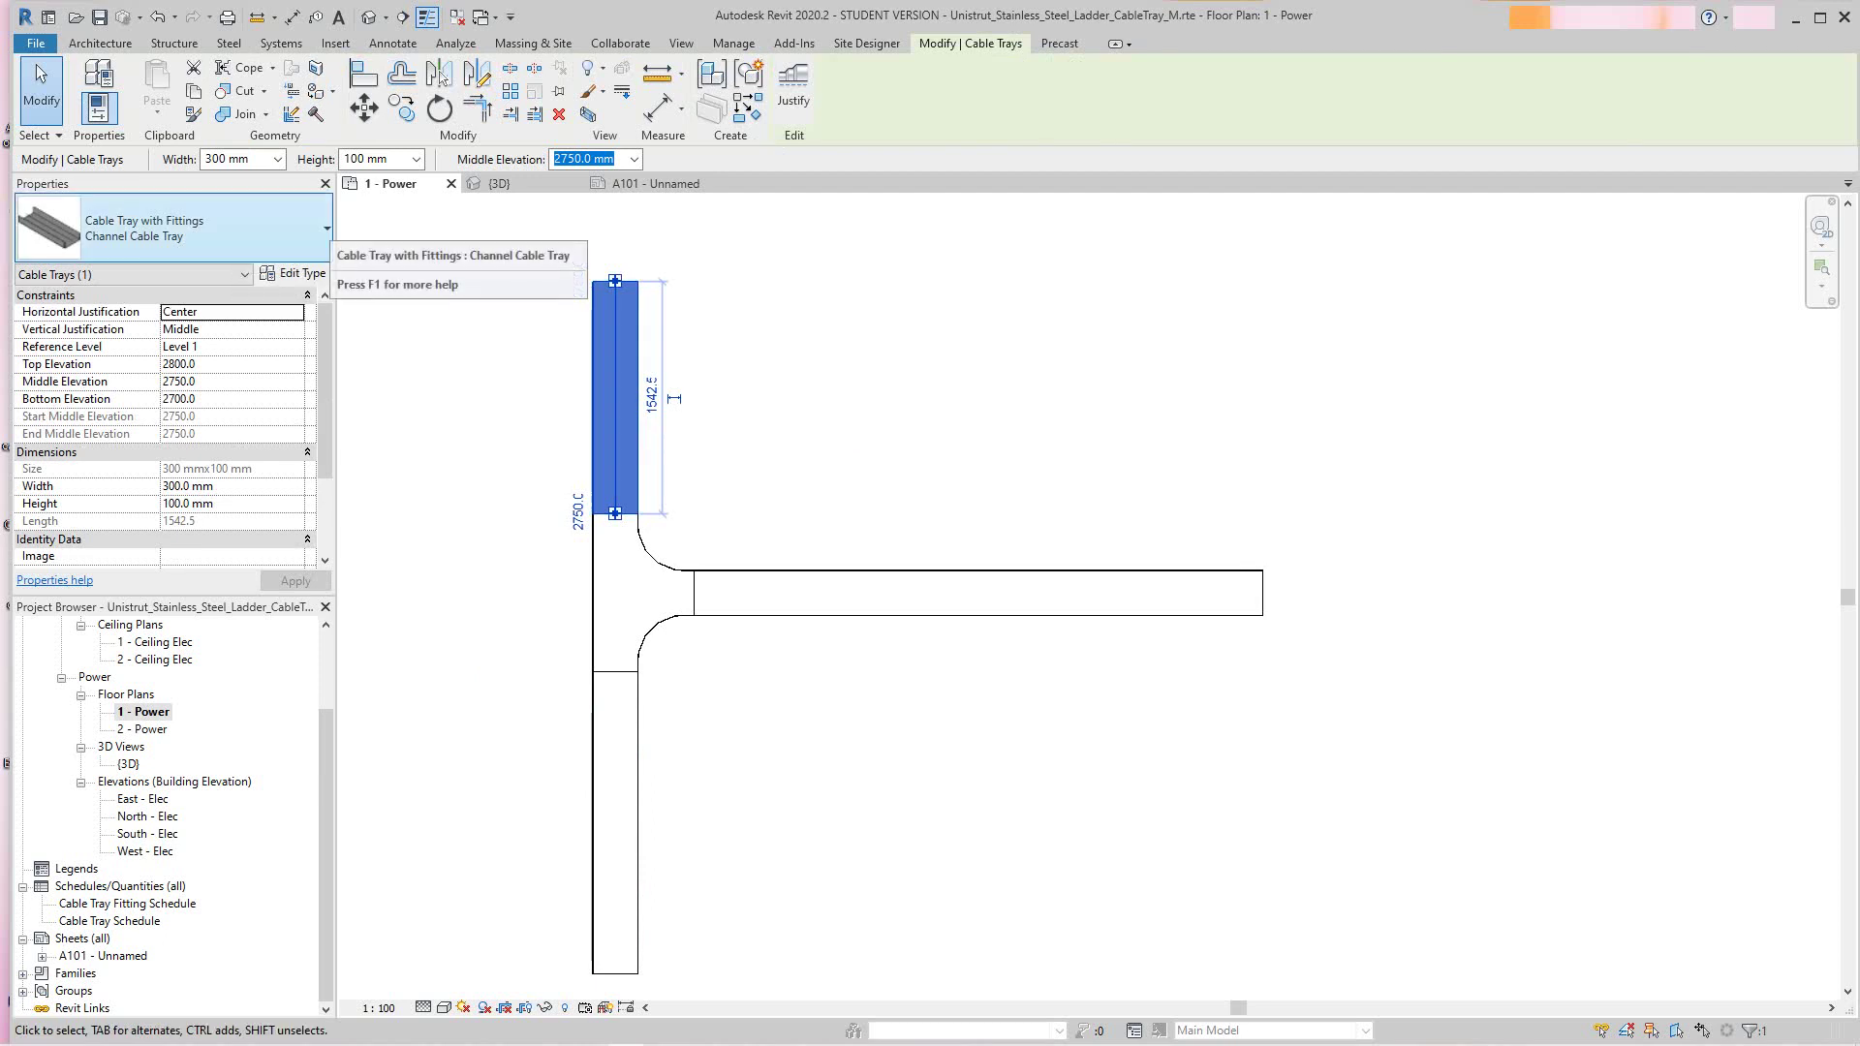
click(174, 228)
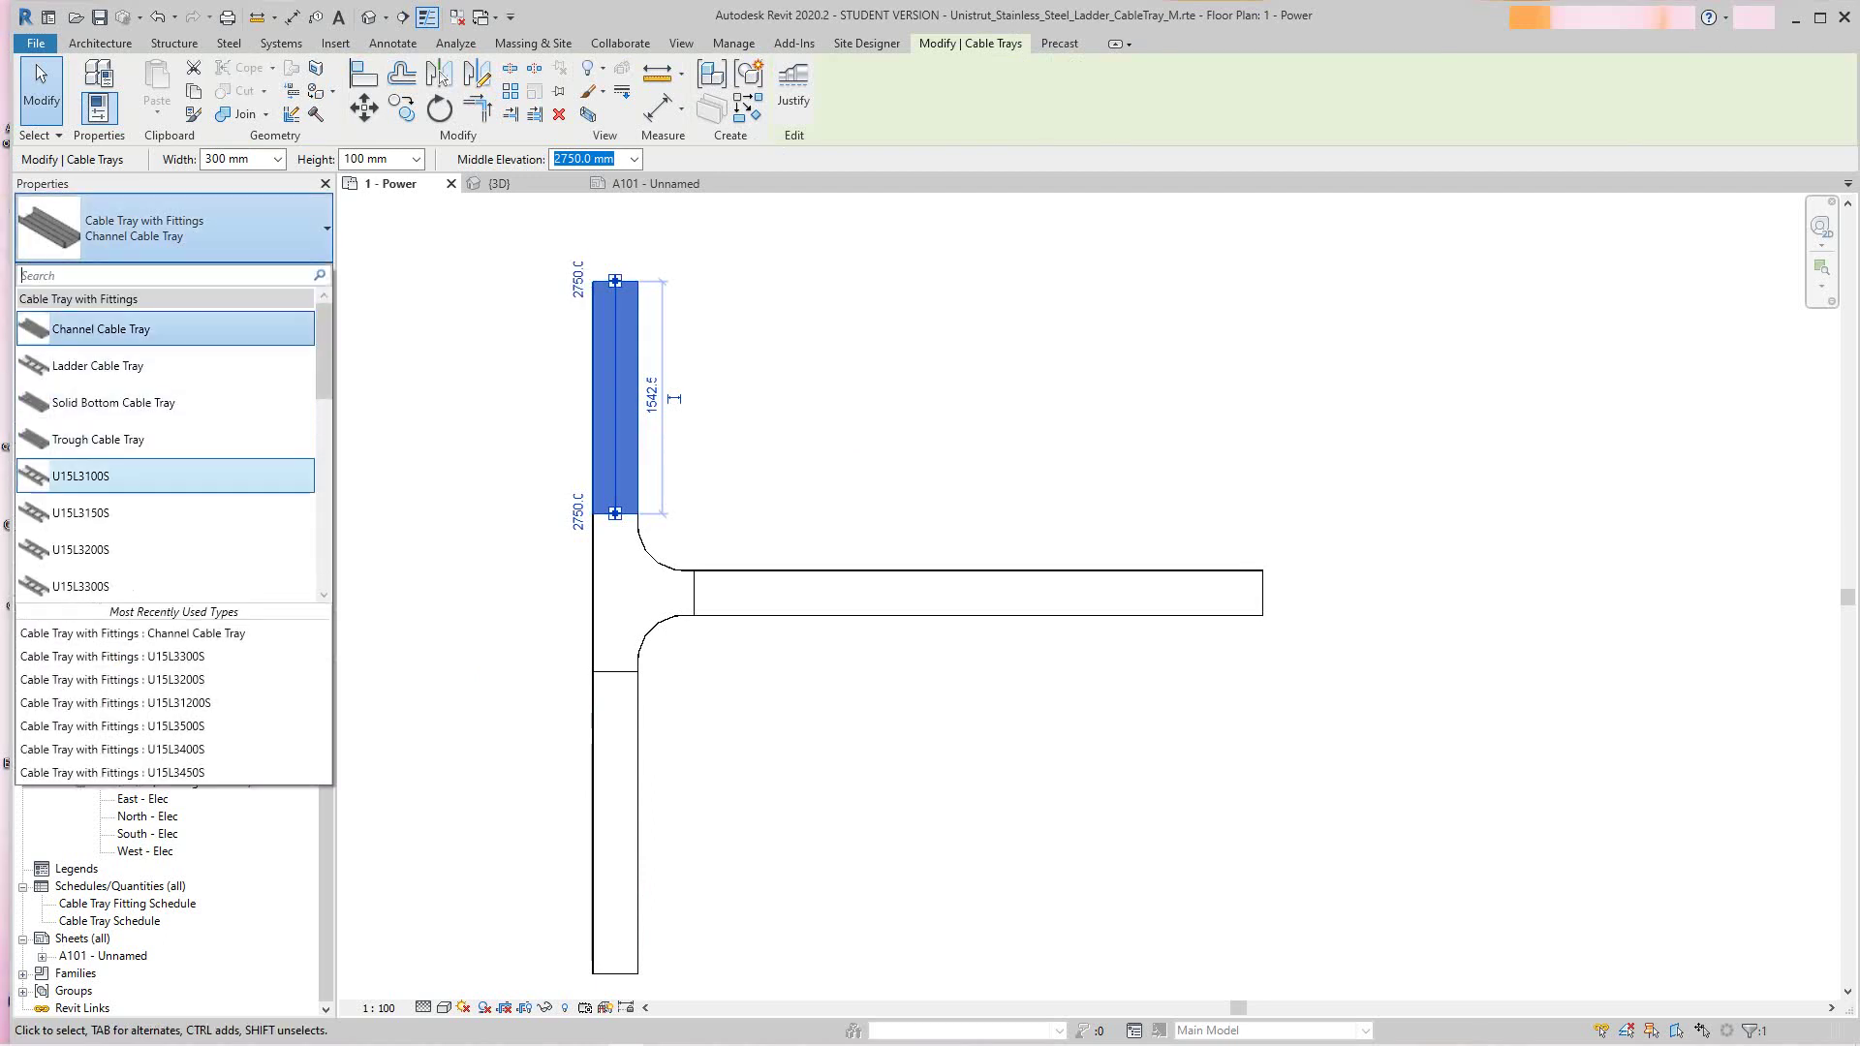
scroll(165, 545, down, 1)
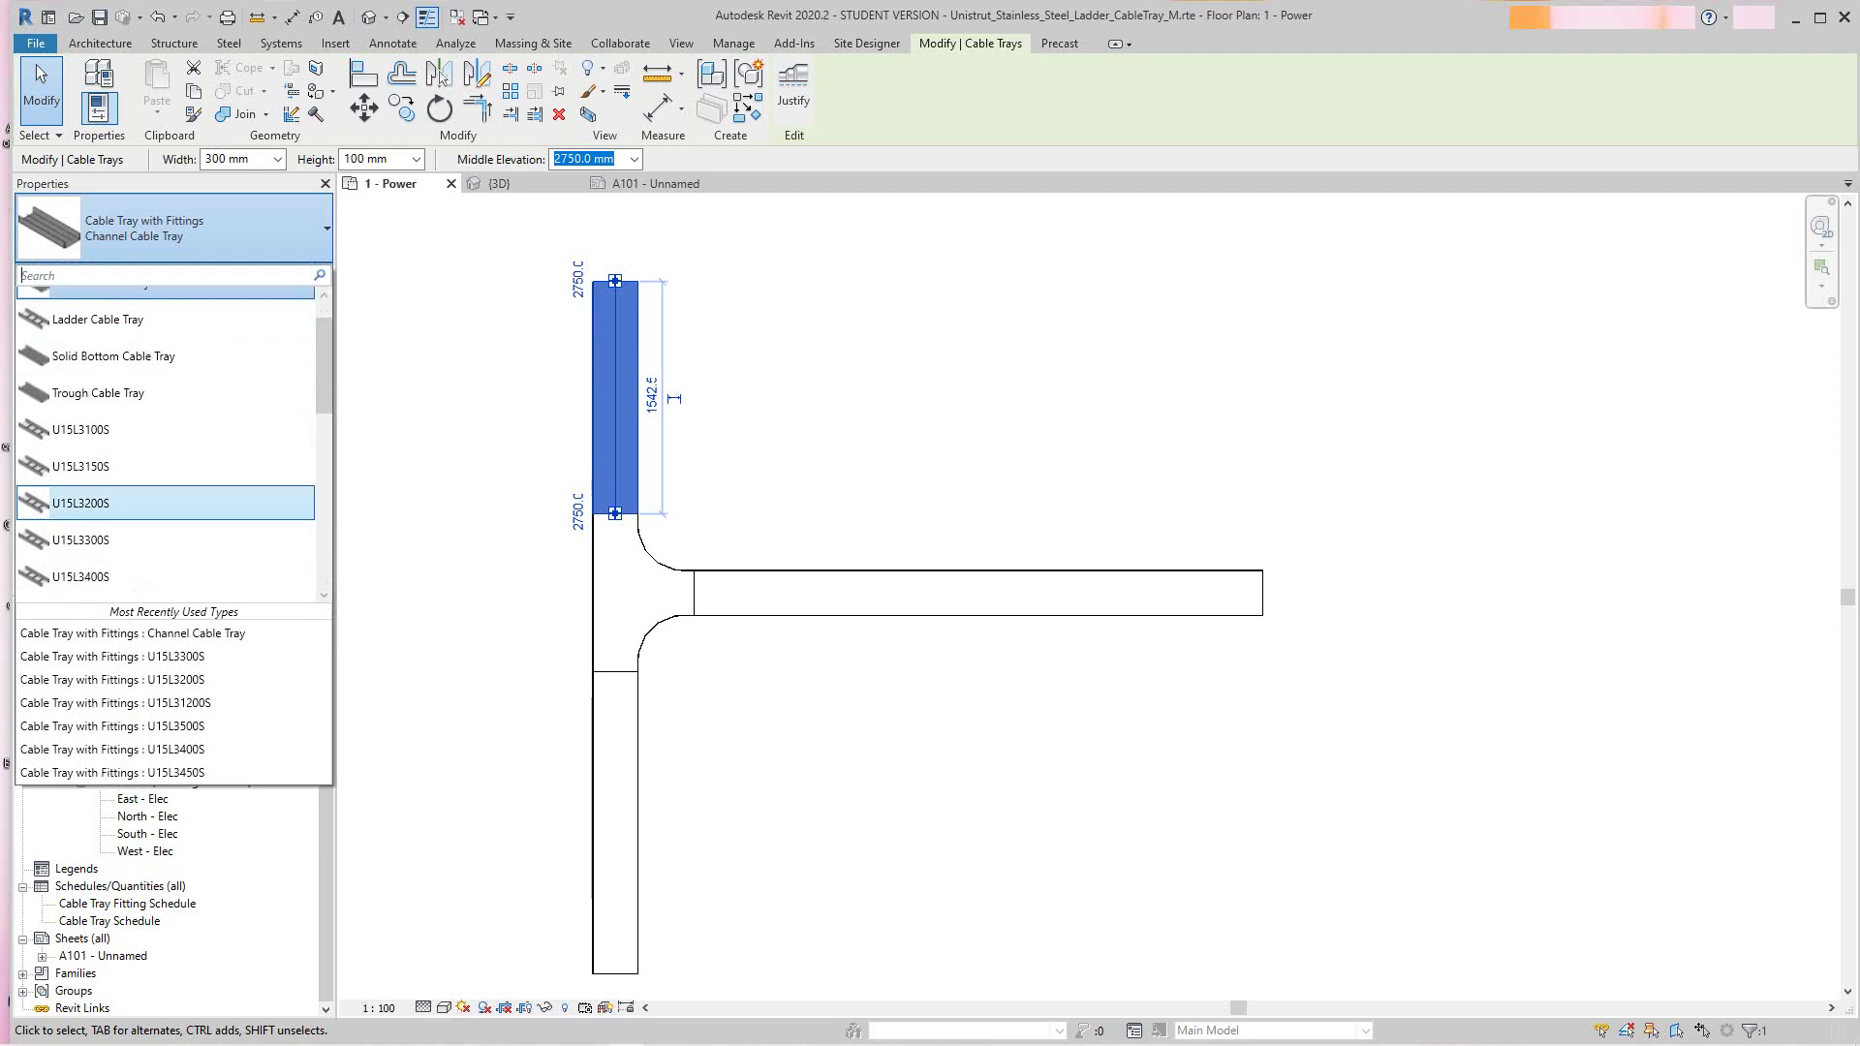
scroll(165, 498, down, 1)
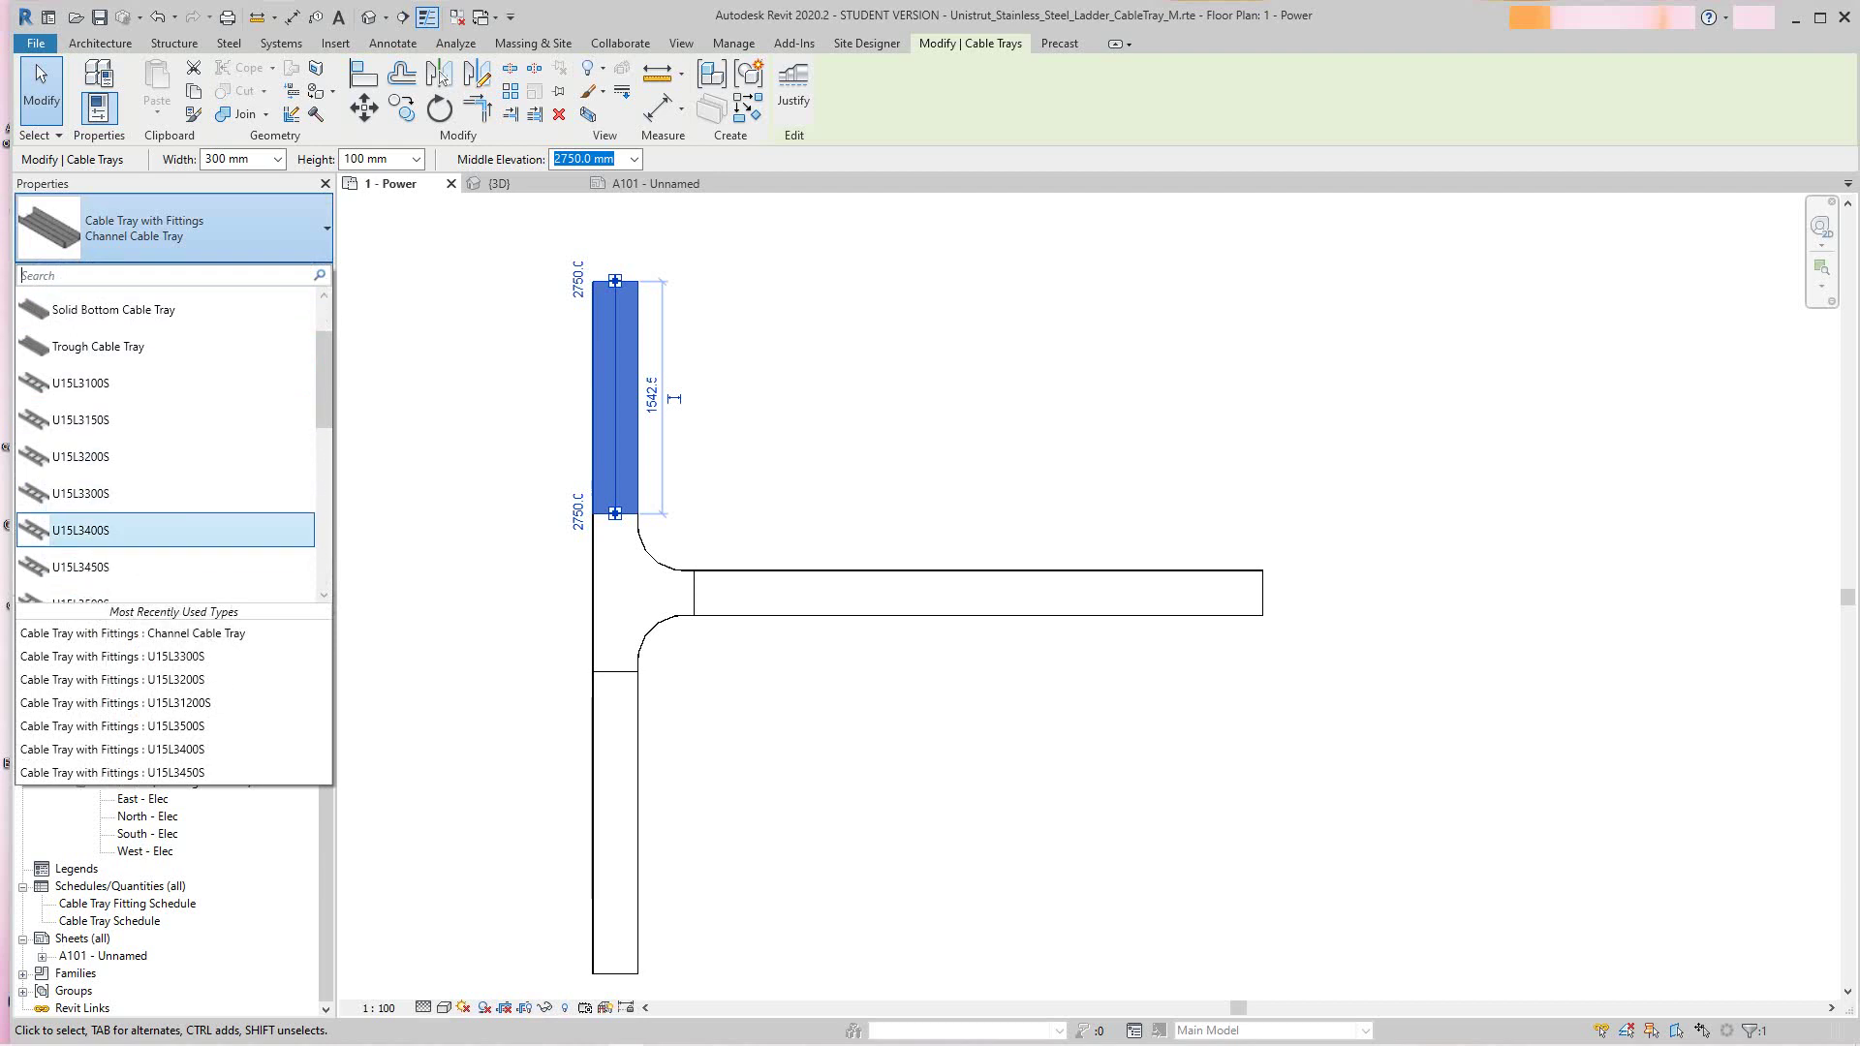
click(165, 494)
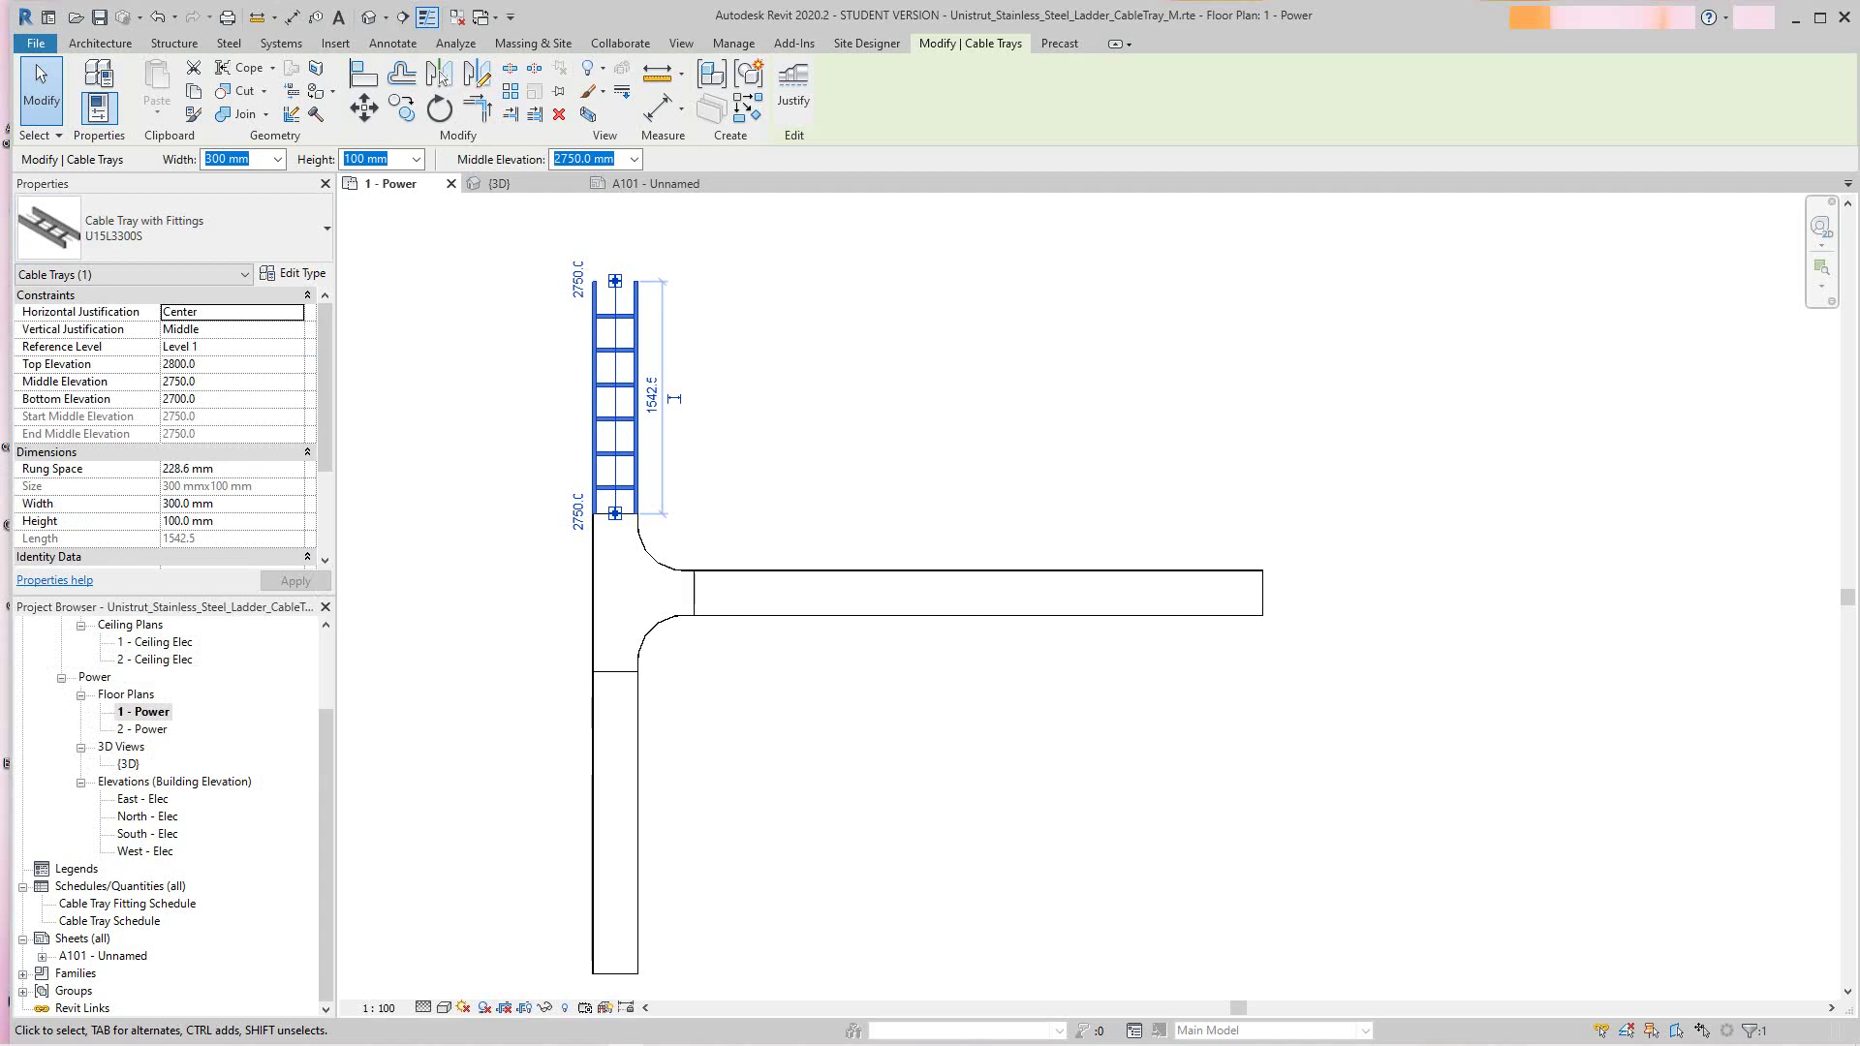
key(Escape)
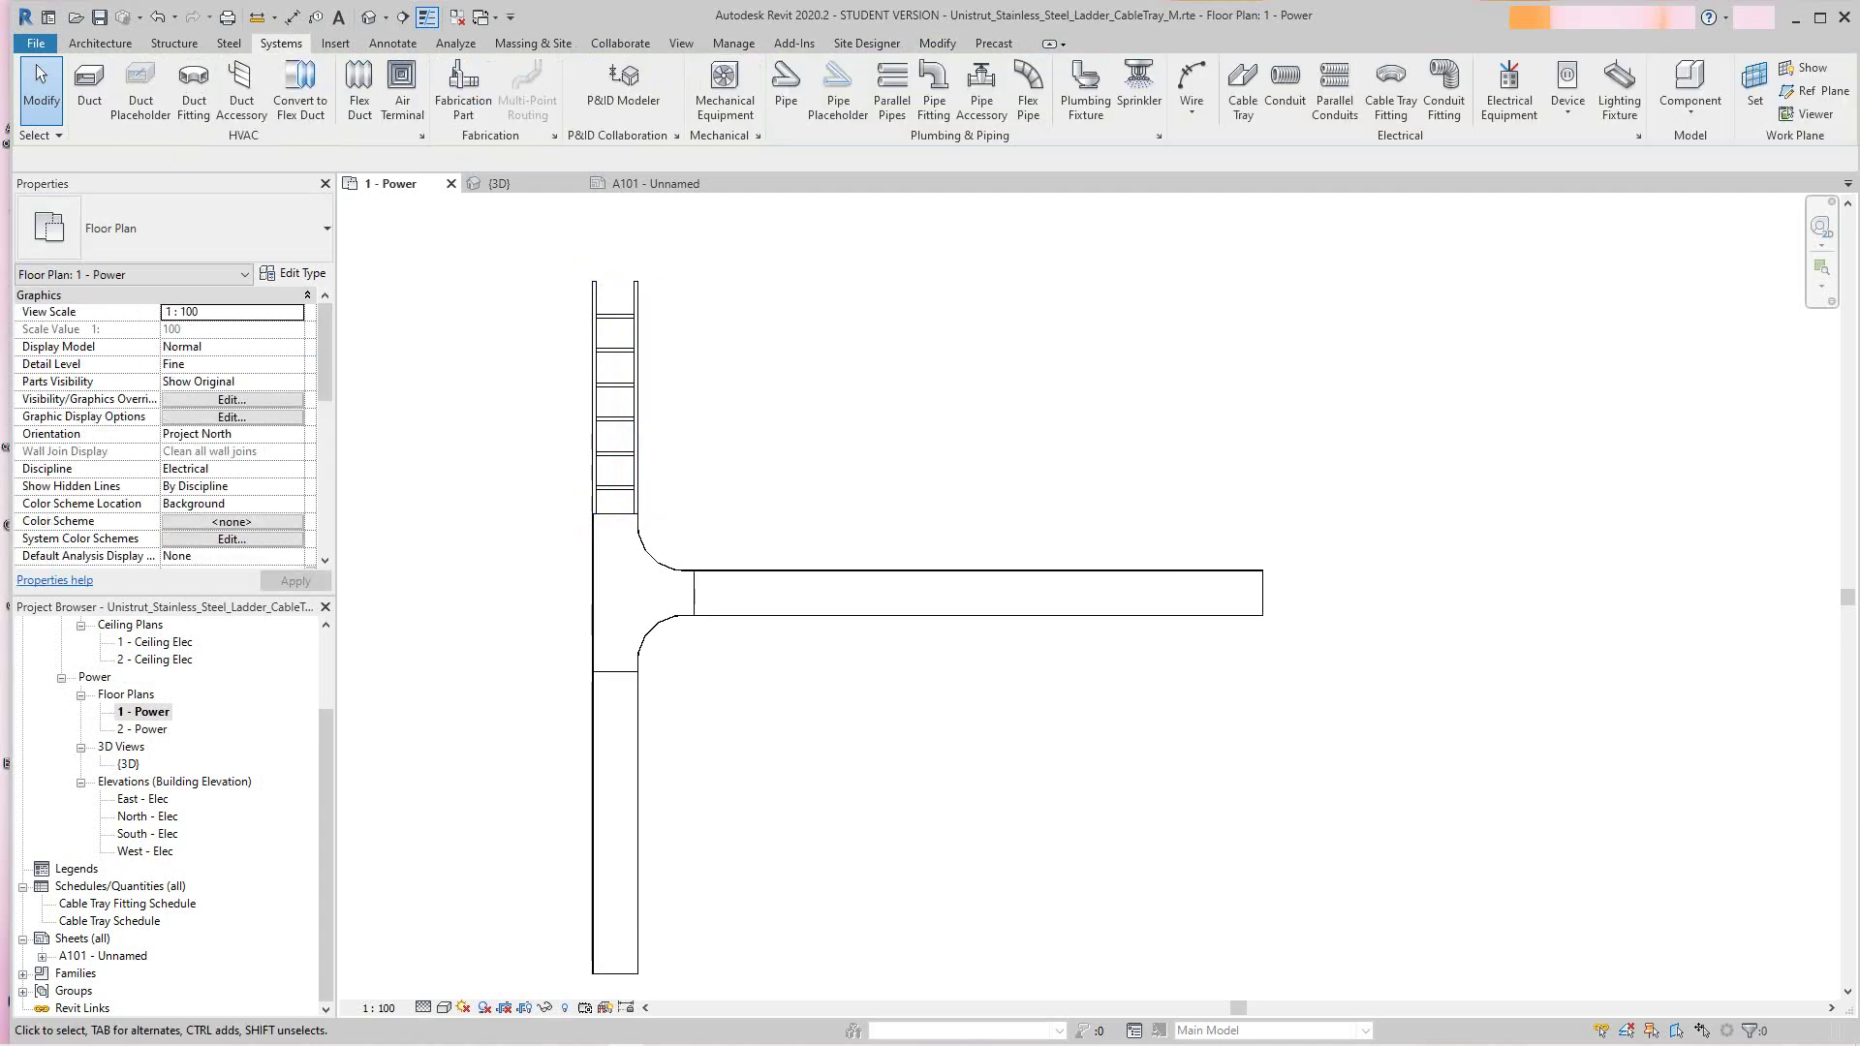
Change the channel horizontal tee fitting to the U15ET Horizontal Tee type U15ET30/30/30S
middle_drag(758, 620, 756, 576)
click(655, 531)
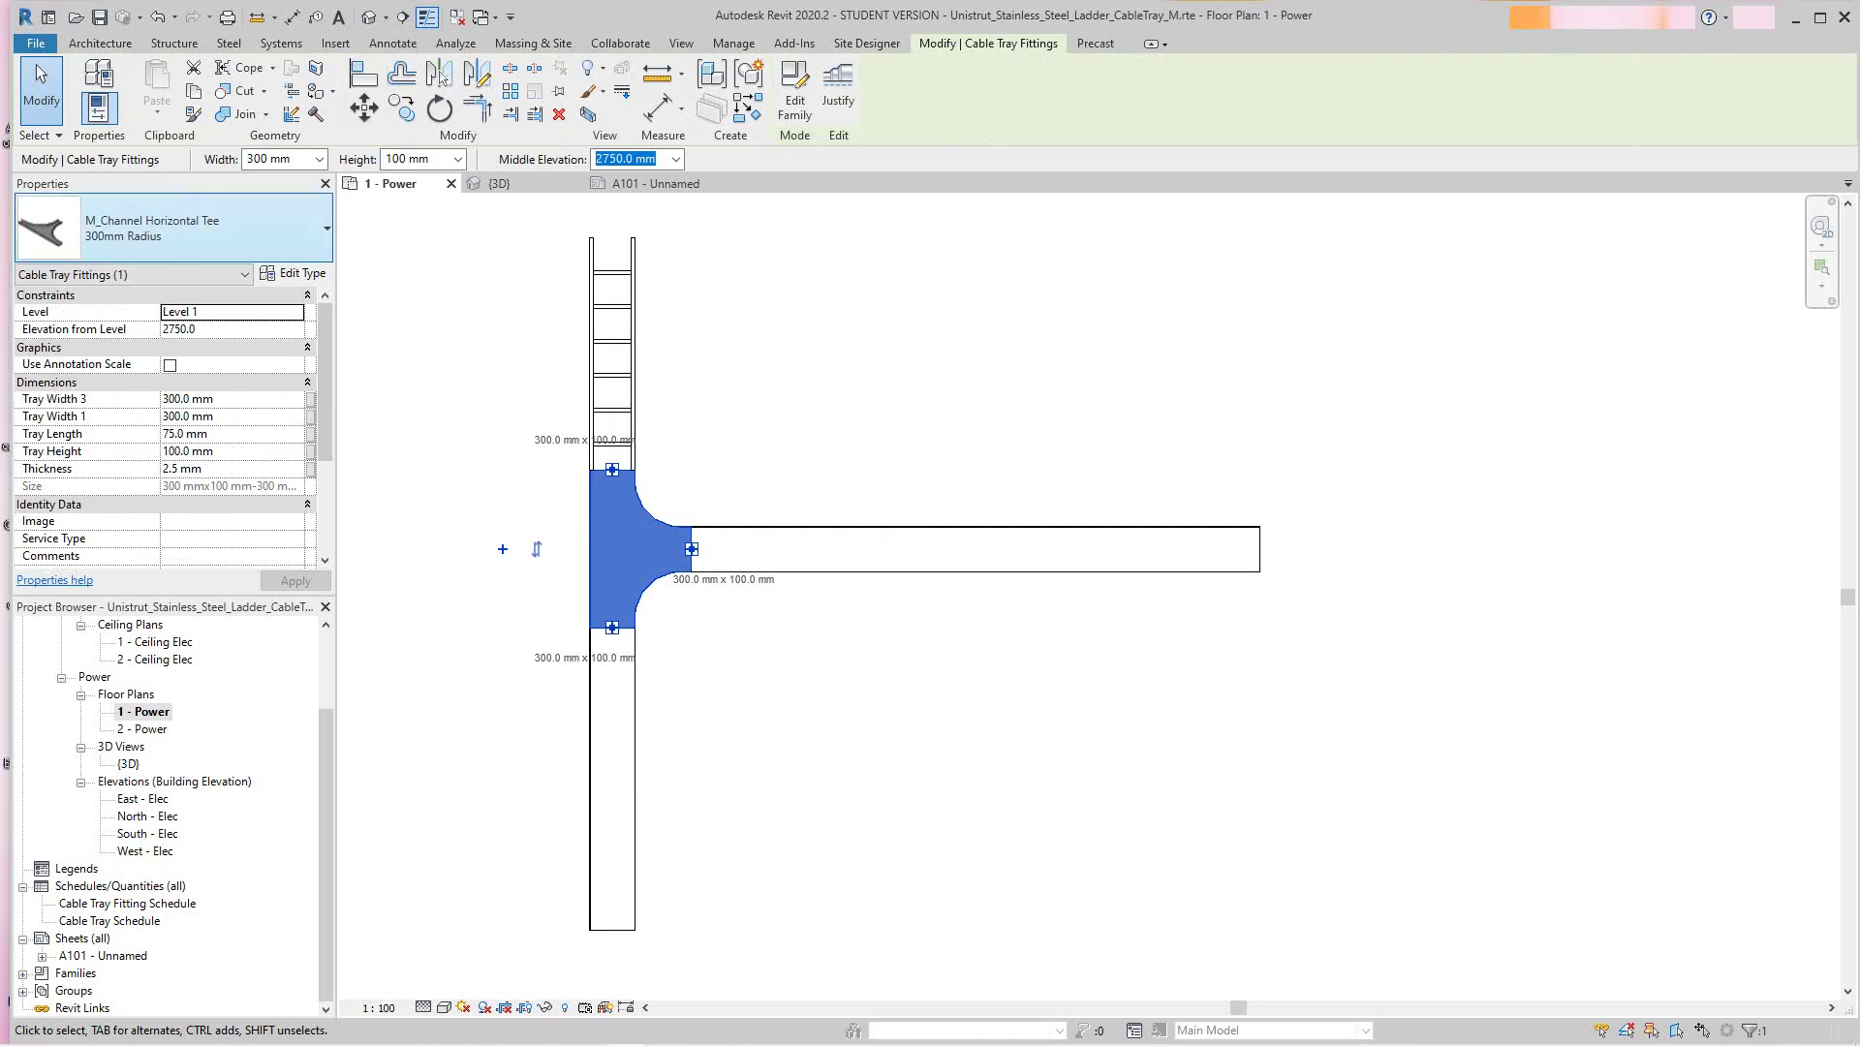
click(174, 227)
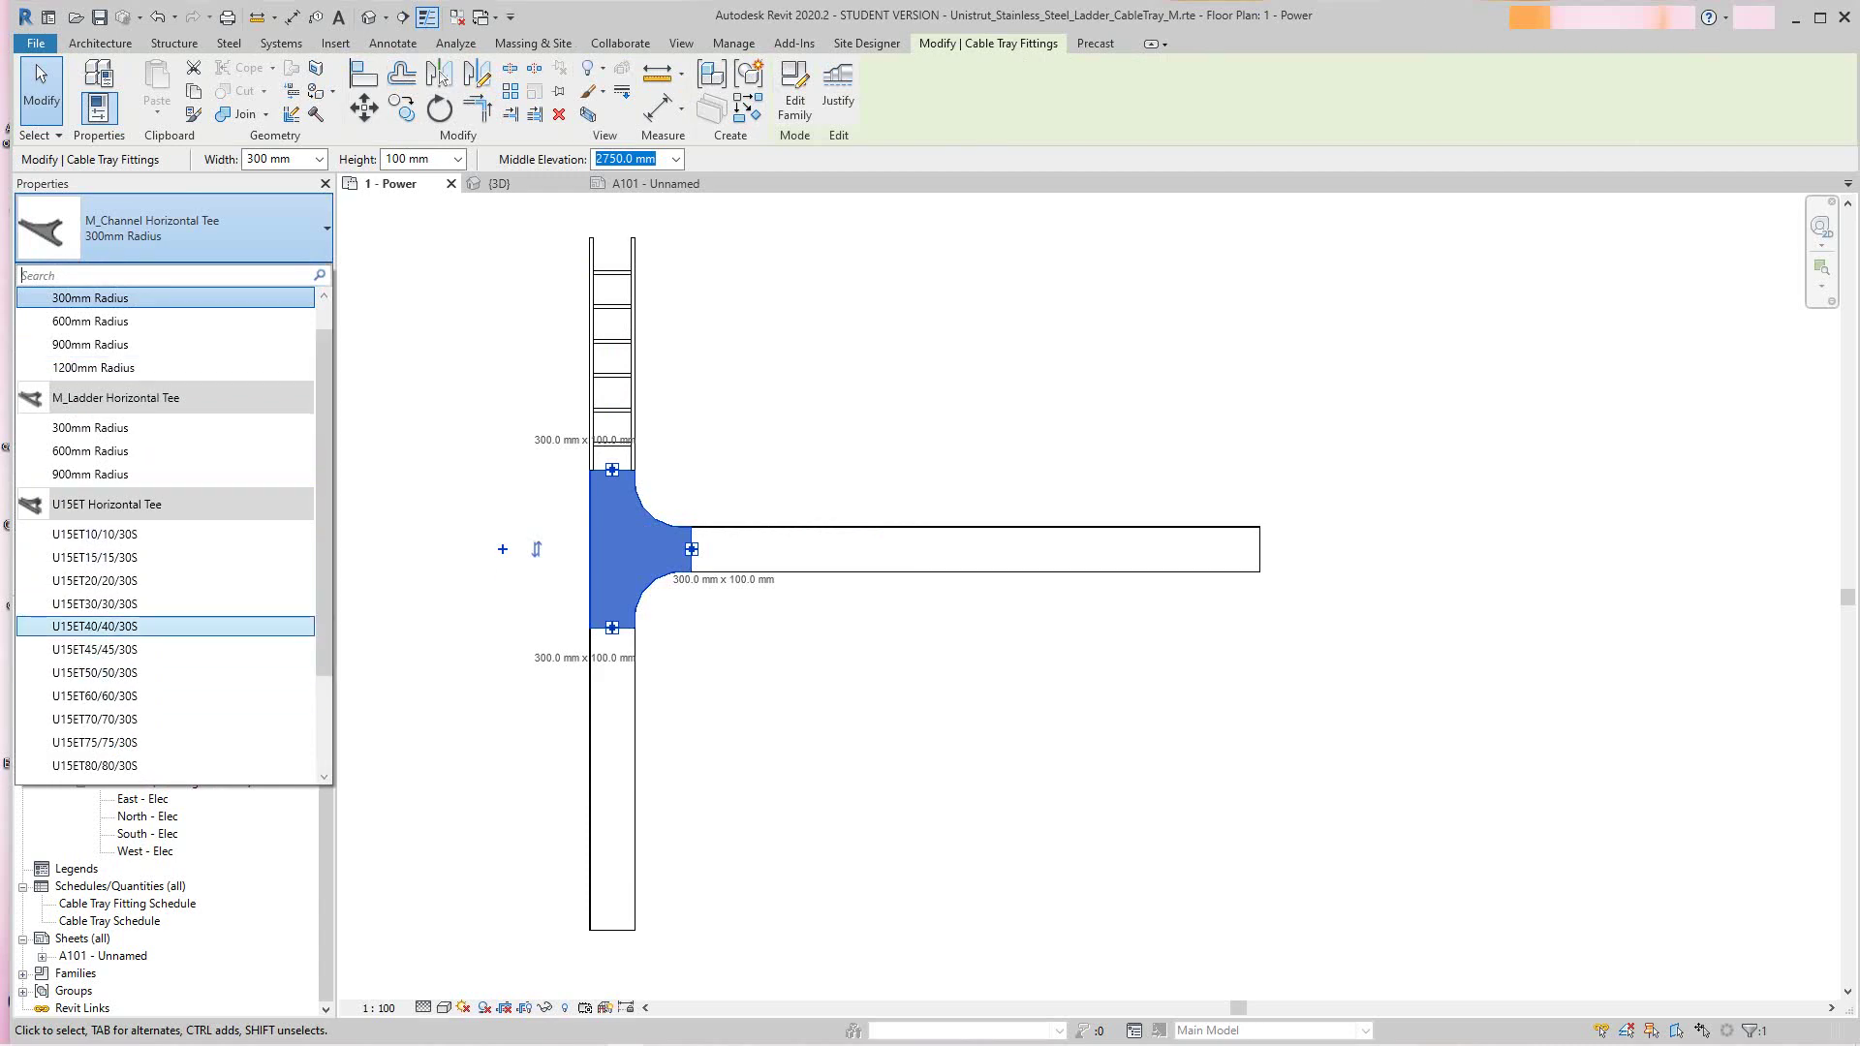
click(118, 603)
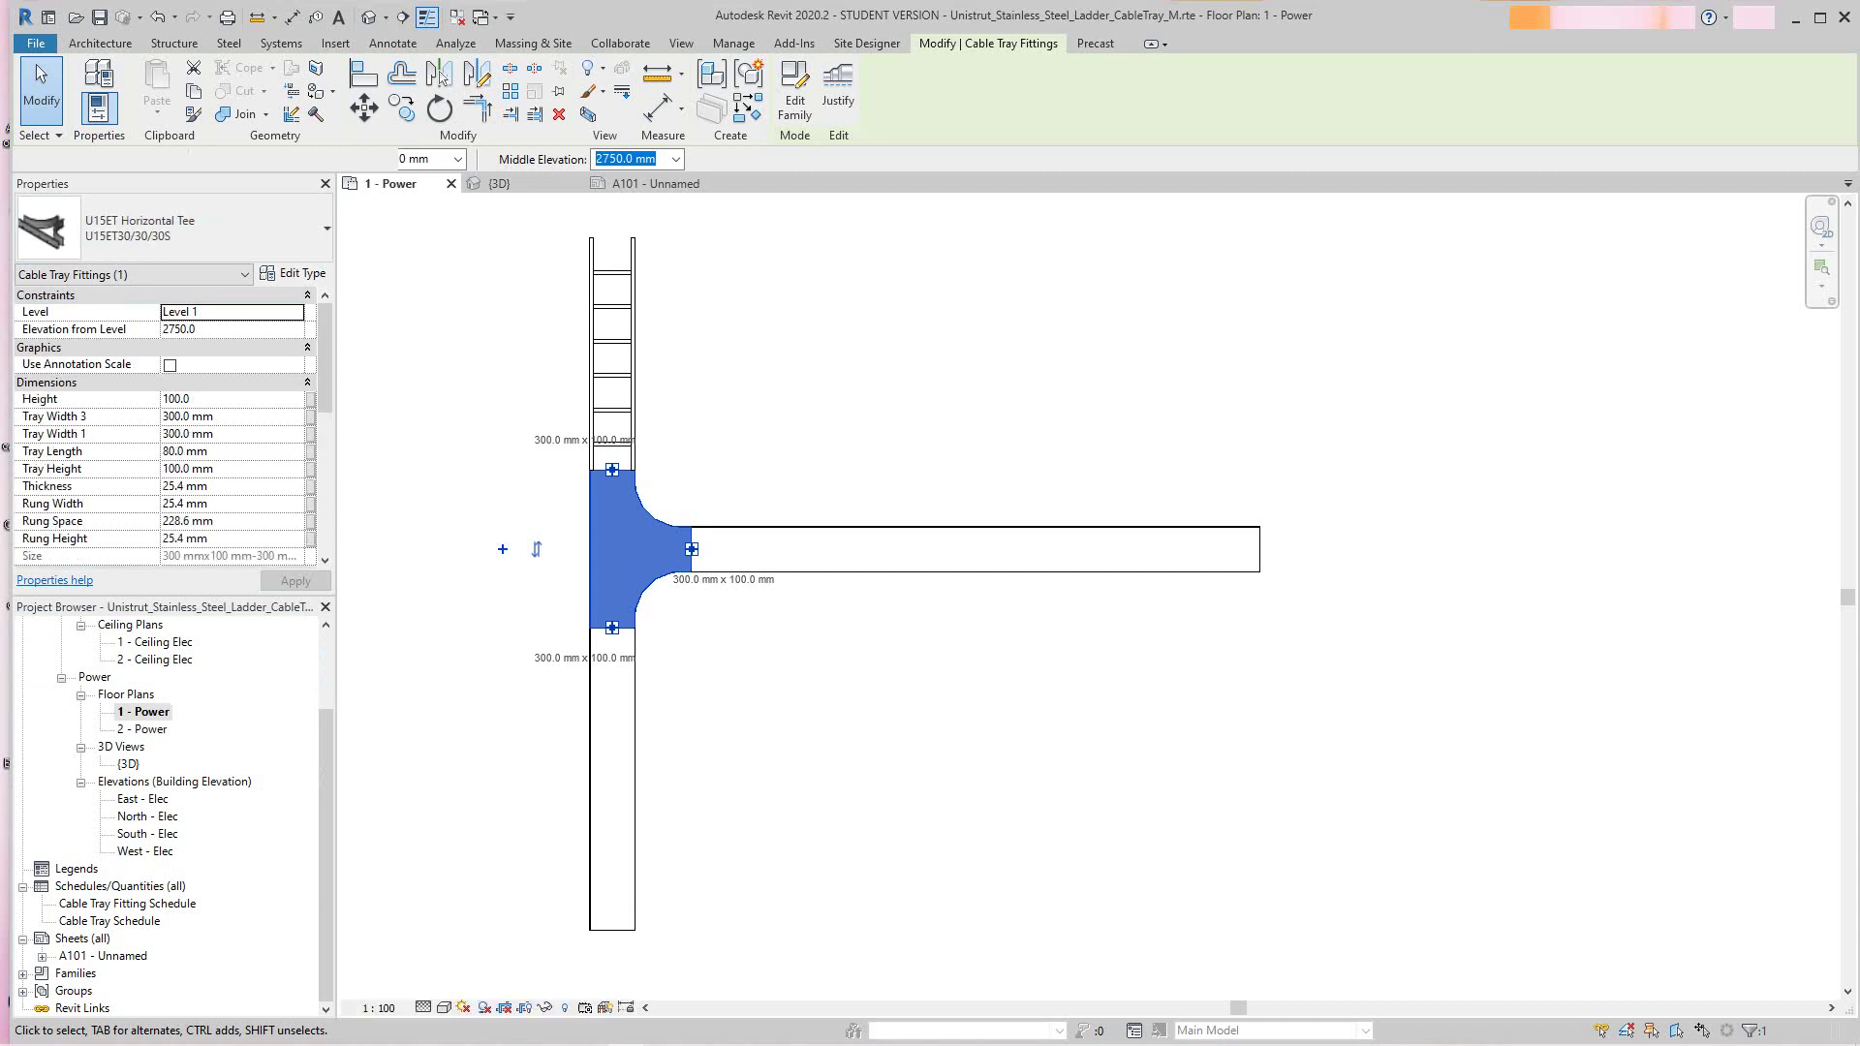
click(407, 582)
Examine the ladder tee and its joints with the ladder tray and the two channel trays in the floor plan
scroll(407, 581, down, 2)
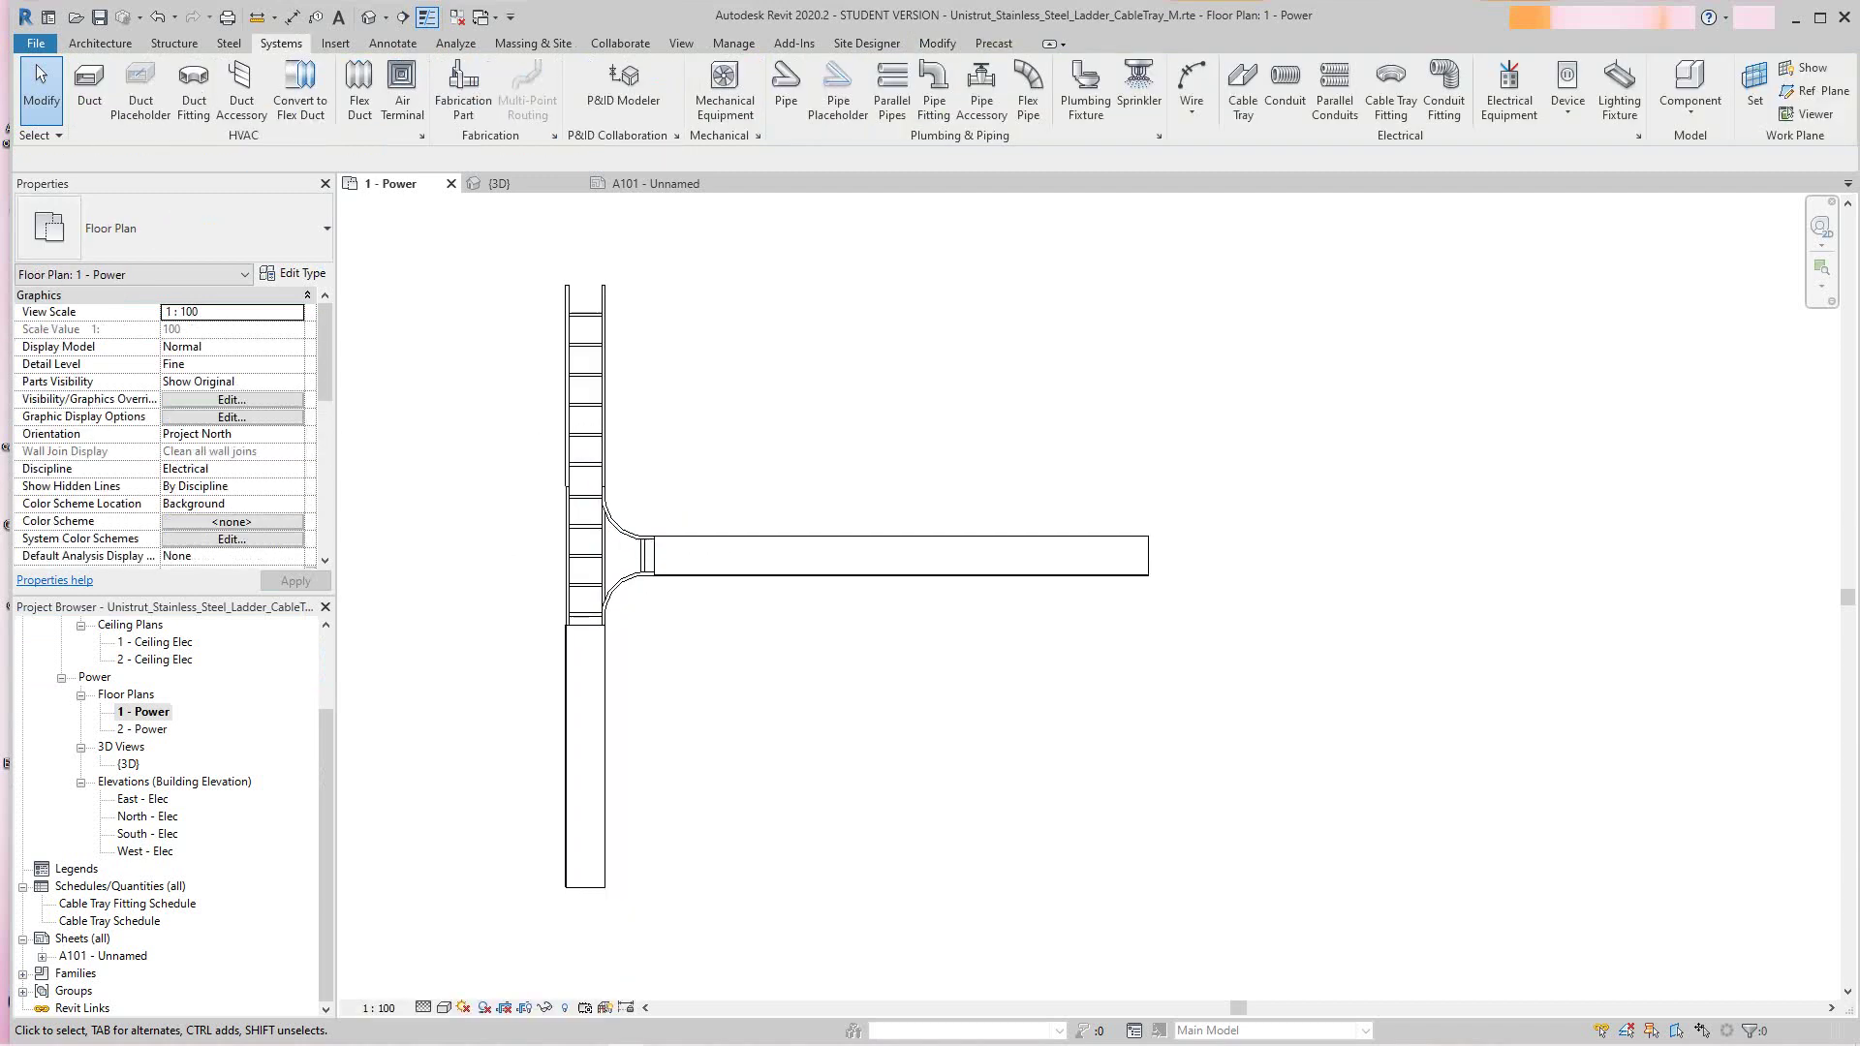
middle_drag(426, 583, 438, 579)
scroll(455, 585, down, 1)
scroll(722, 621, up, 2)
scroll(775, 581, up, 1)
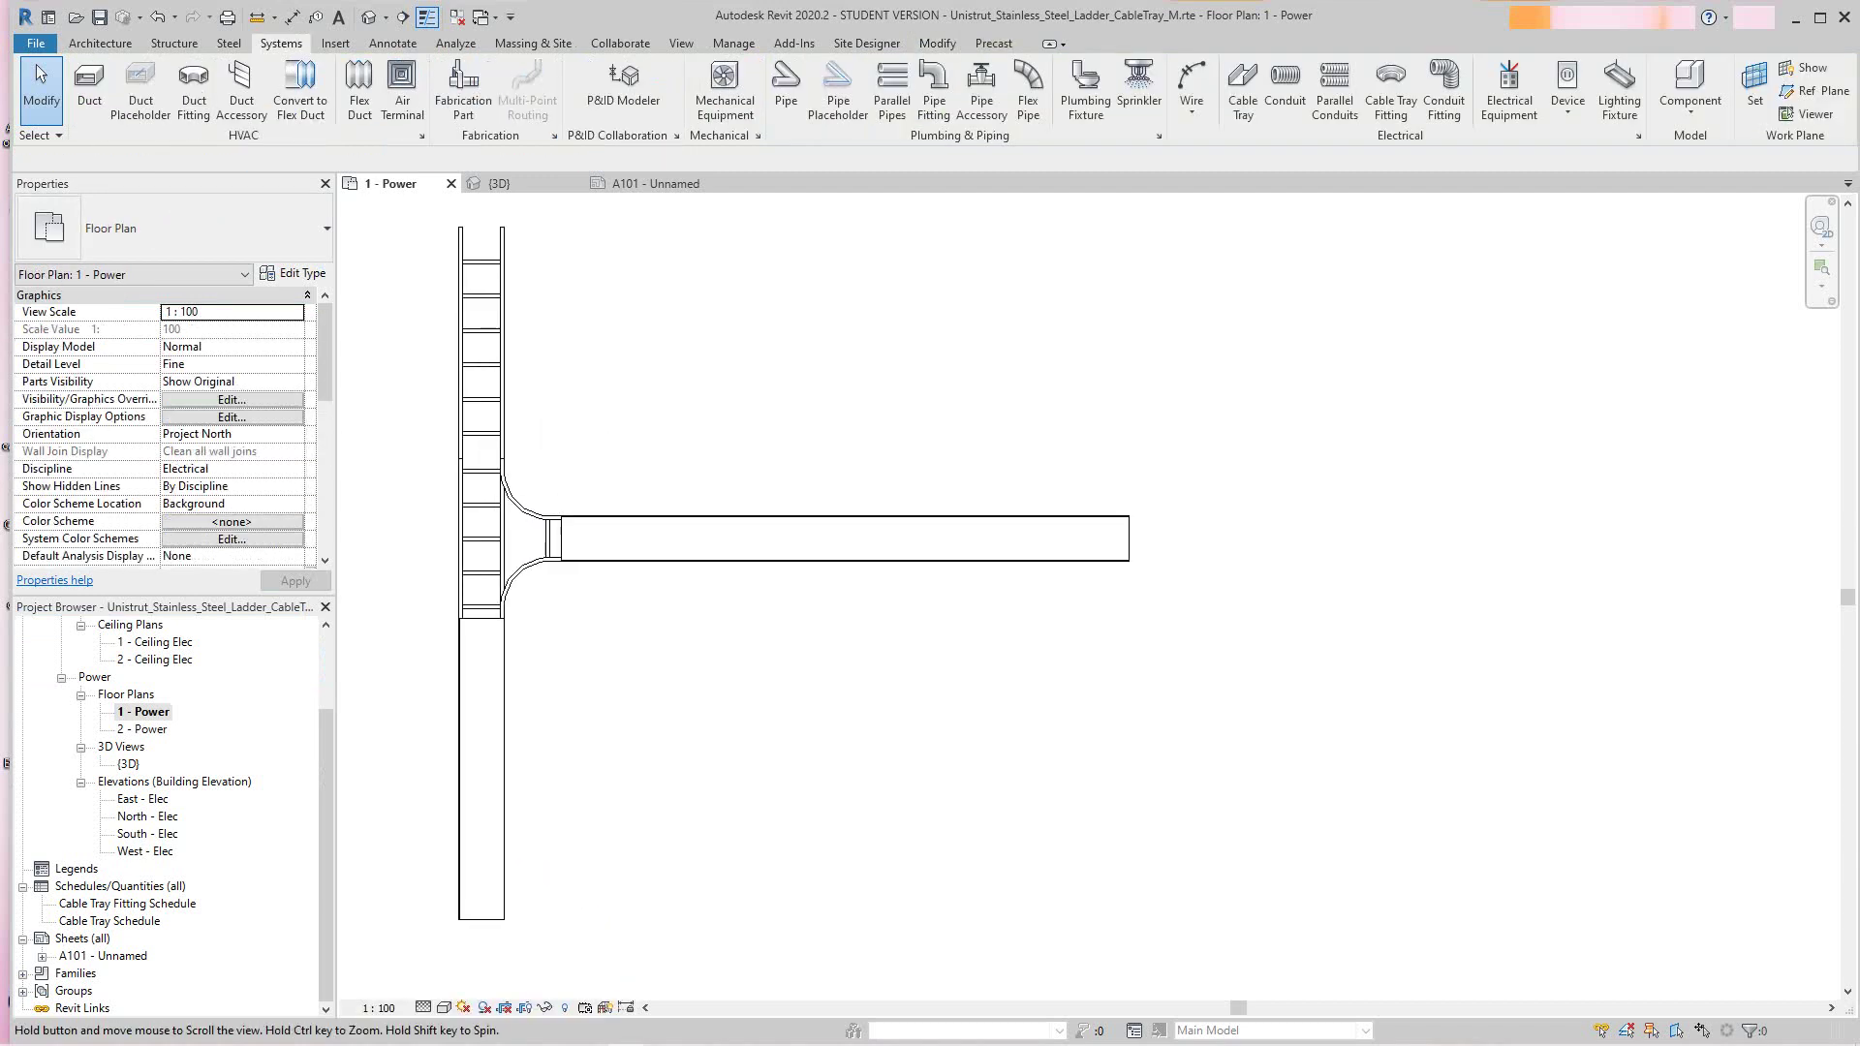
middle_drag(696, 494, 707, 516)
scroll(707, 516, down, 1)
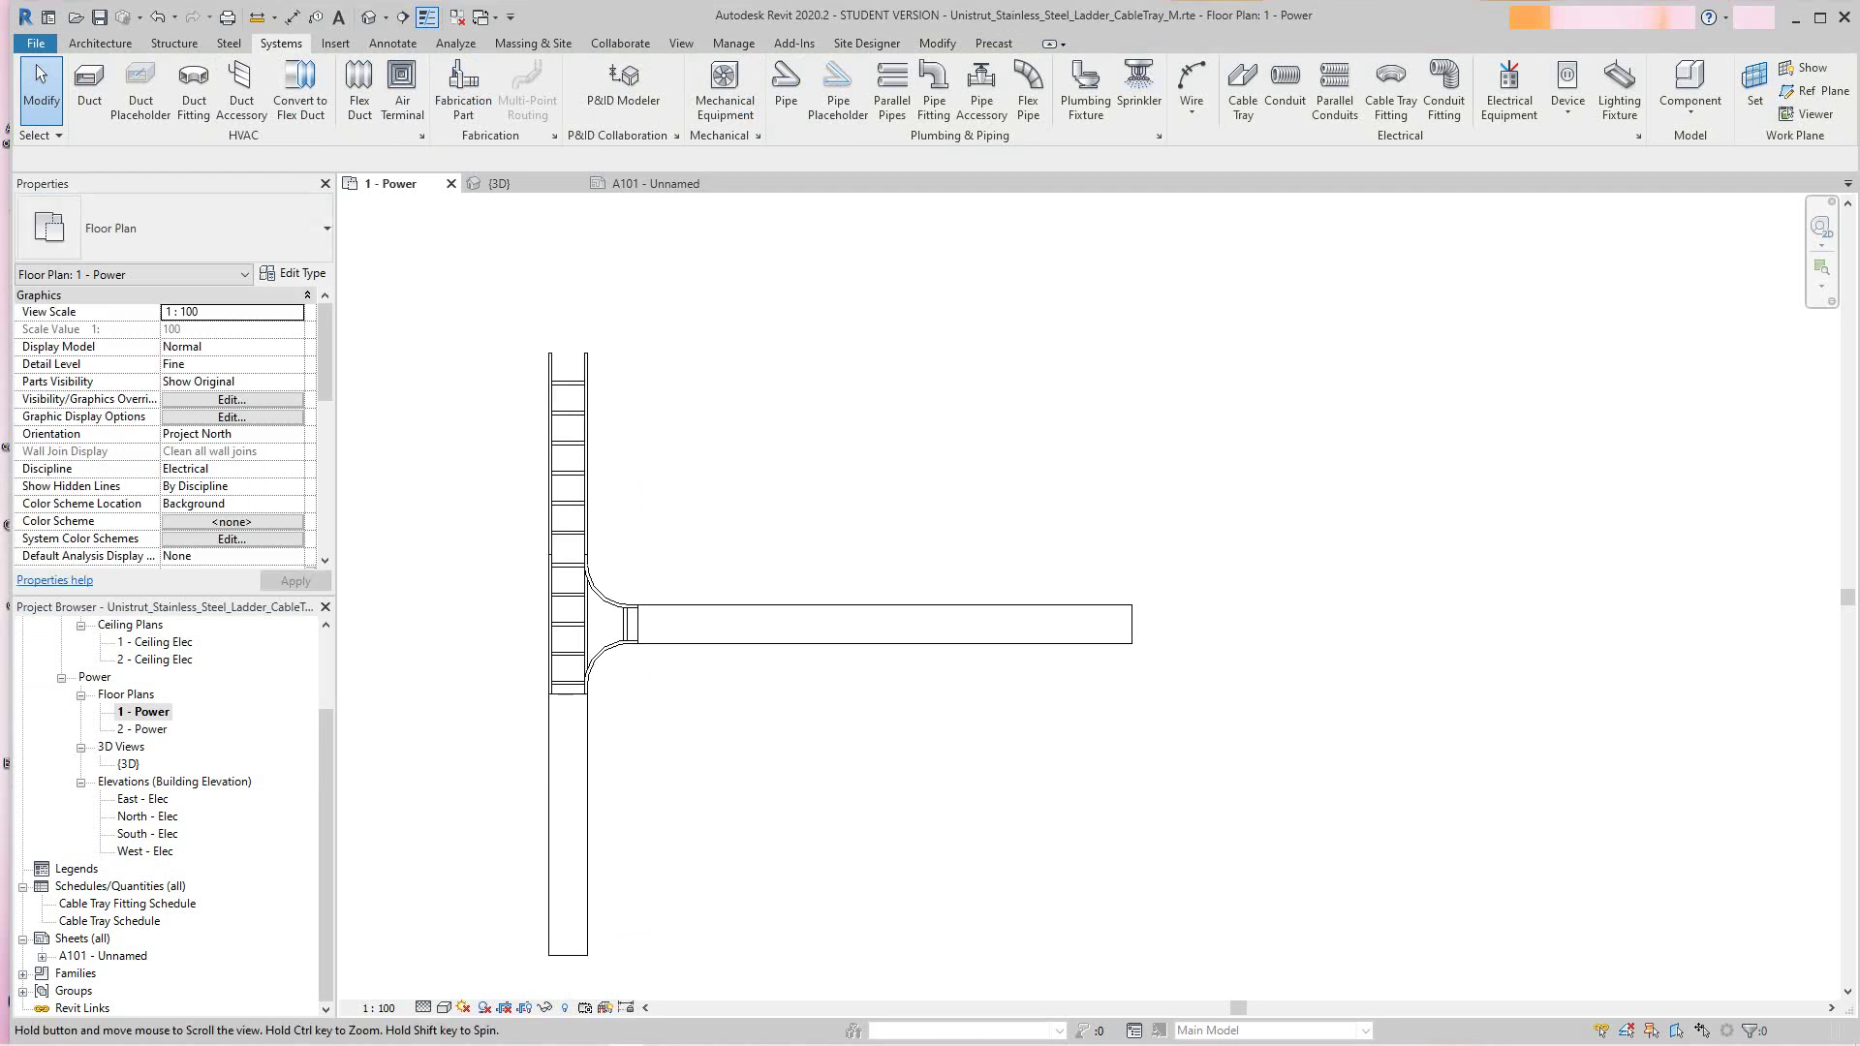
scroll(707, 517, up, 1)
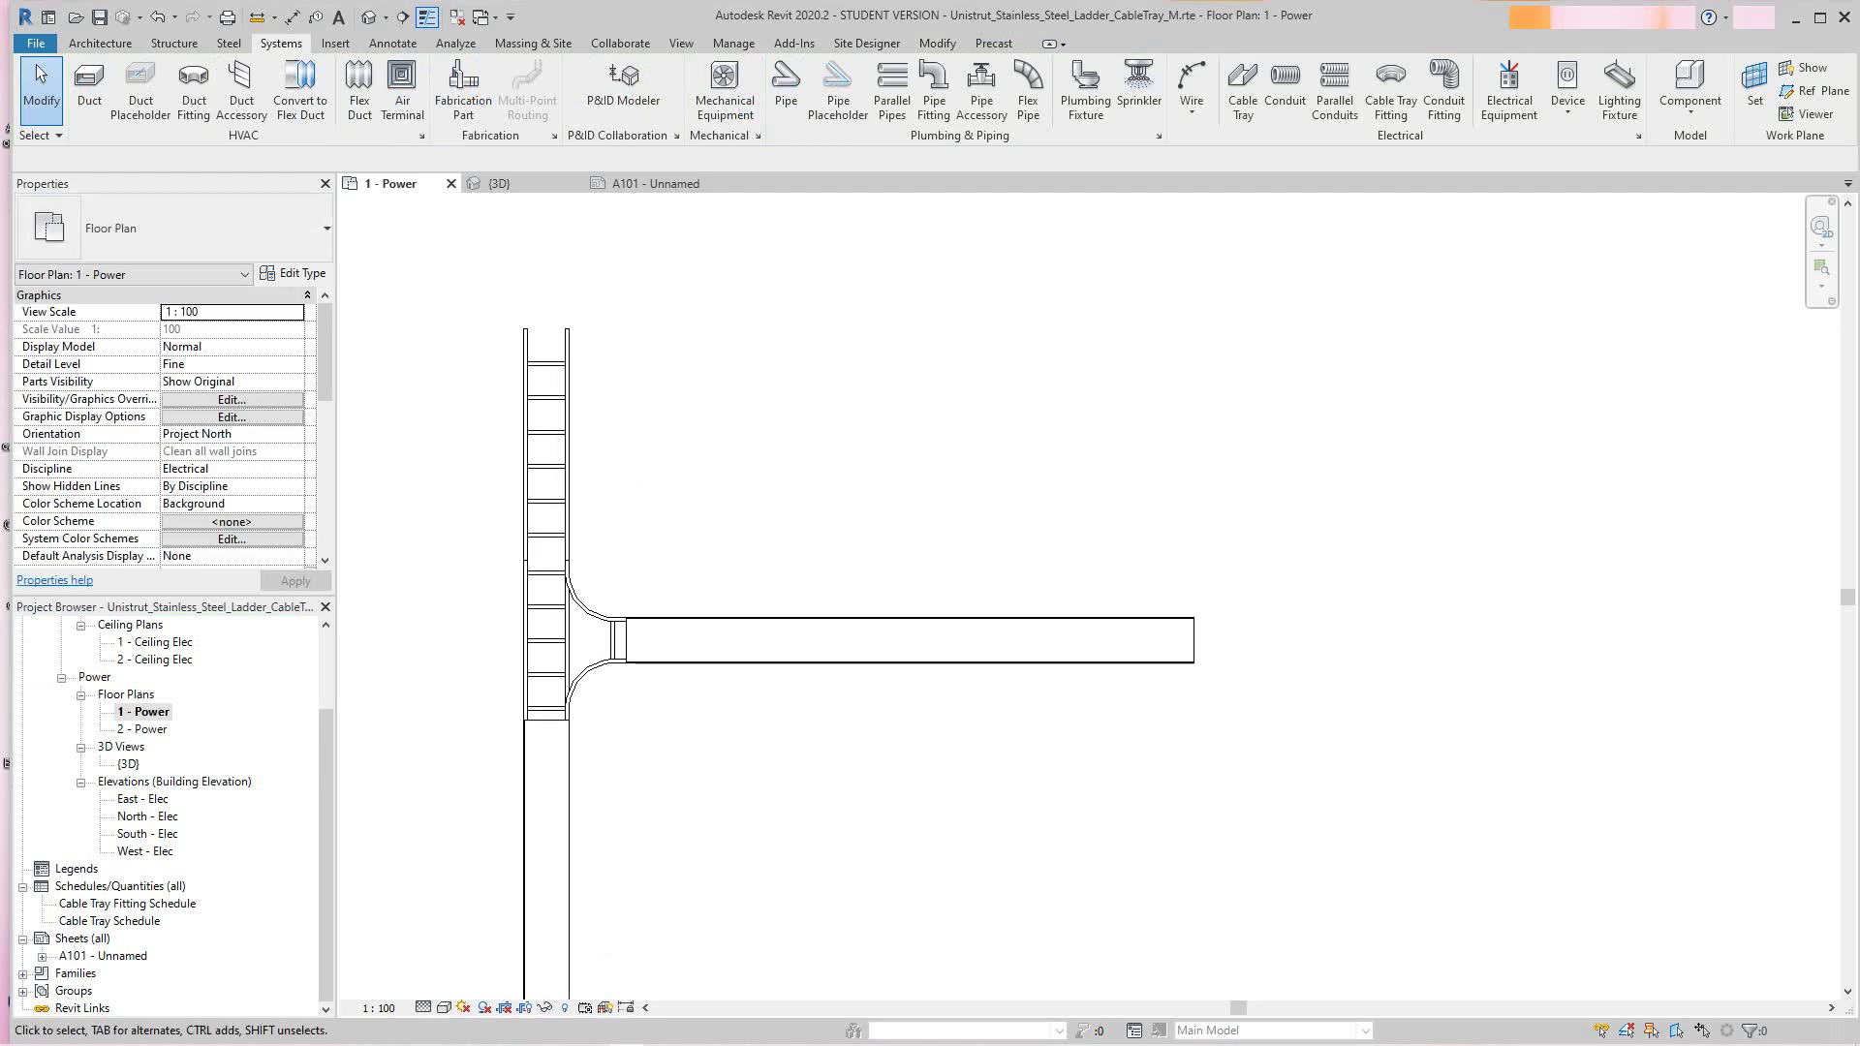
middle_drag(1007, 659, 919, 573)
scroll(979, 533, down, 4)
scroll(806, 702, up, 3)
scroll(755, 700, down, 1)
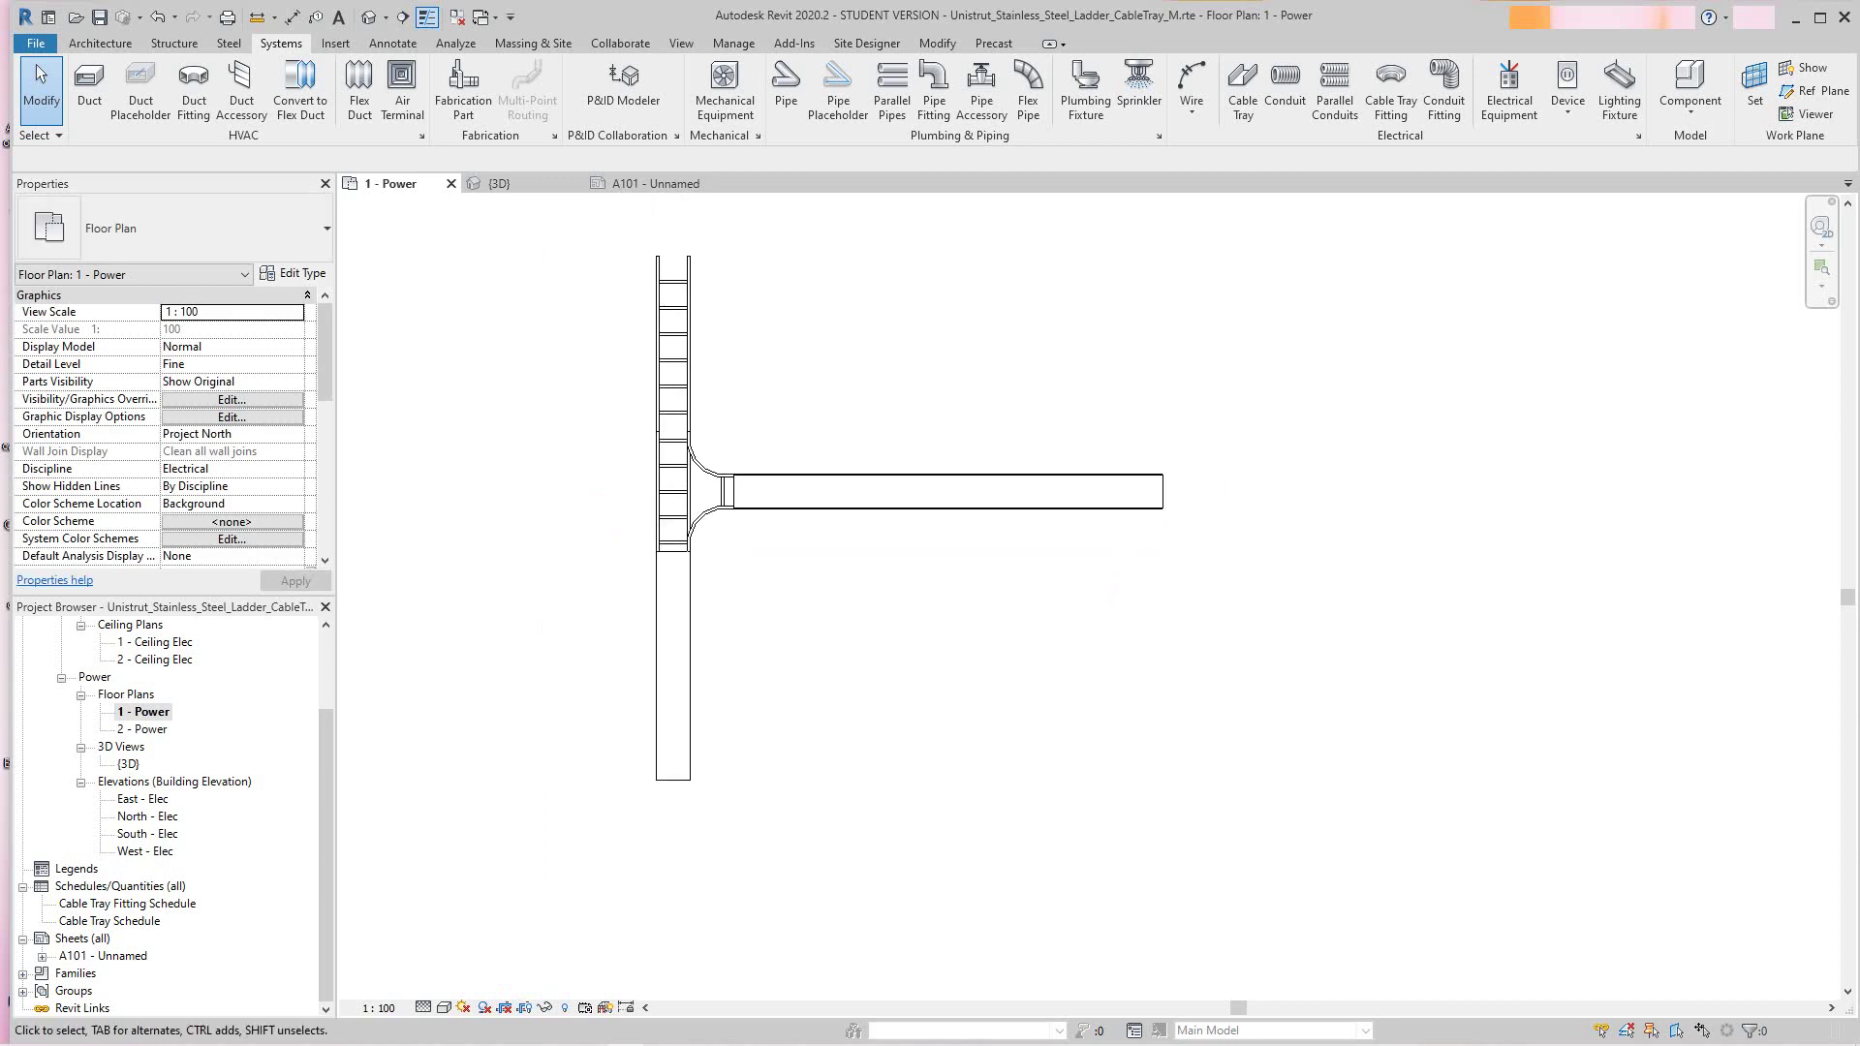
Extend the lower channel tray segment downward from its free end to a length of about 2900 mm
click(690, 752)
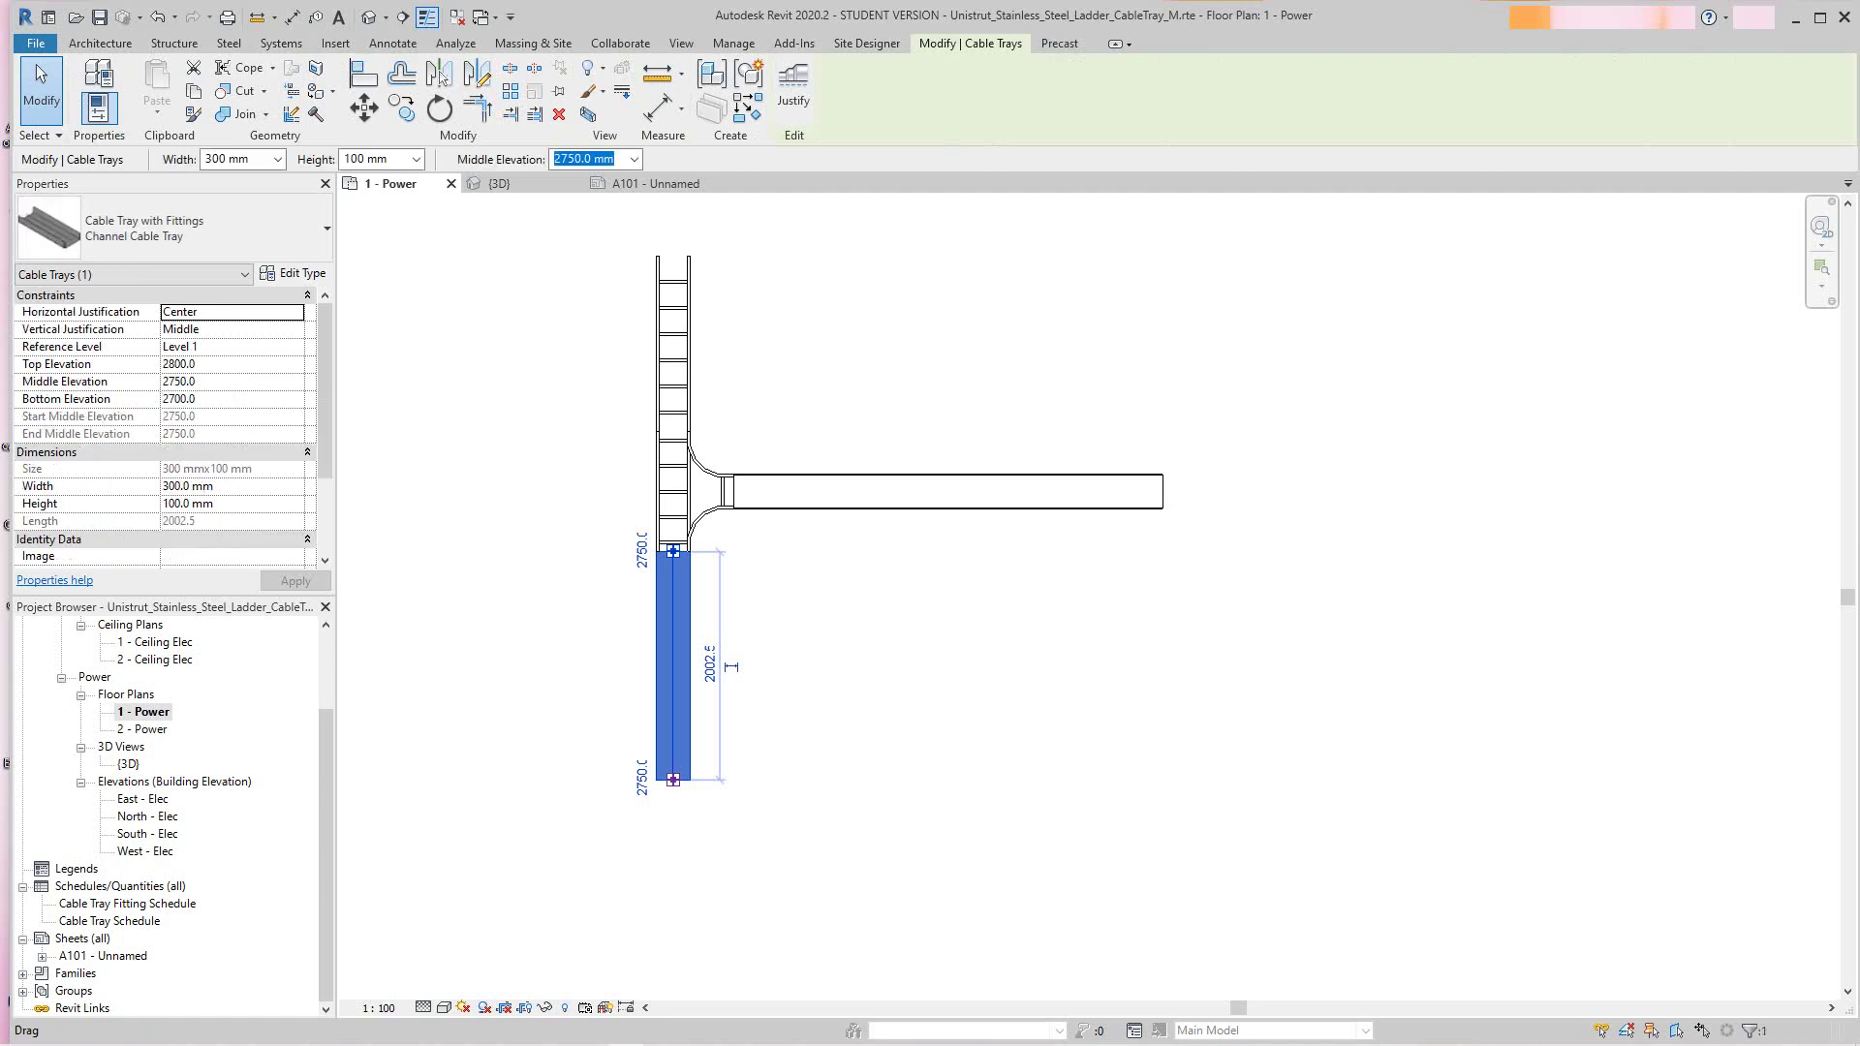
drag(673, 779, 672, 882)
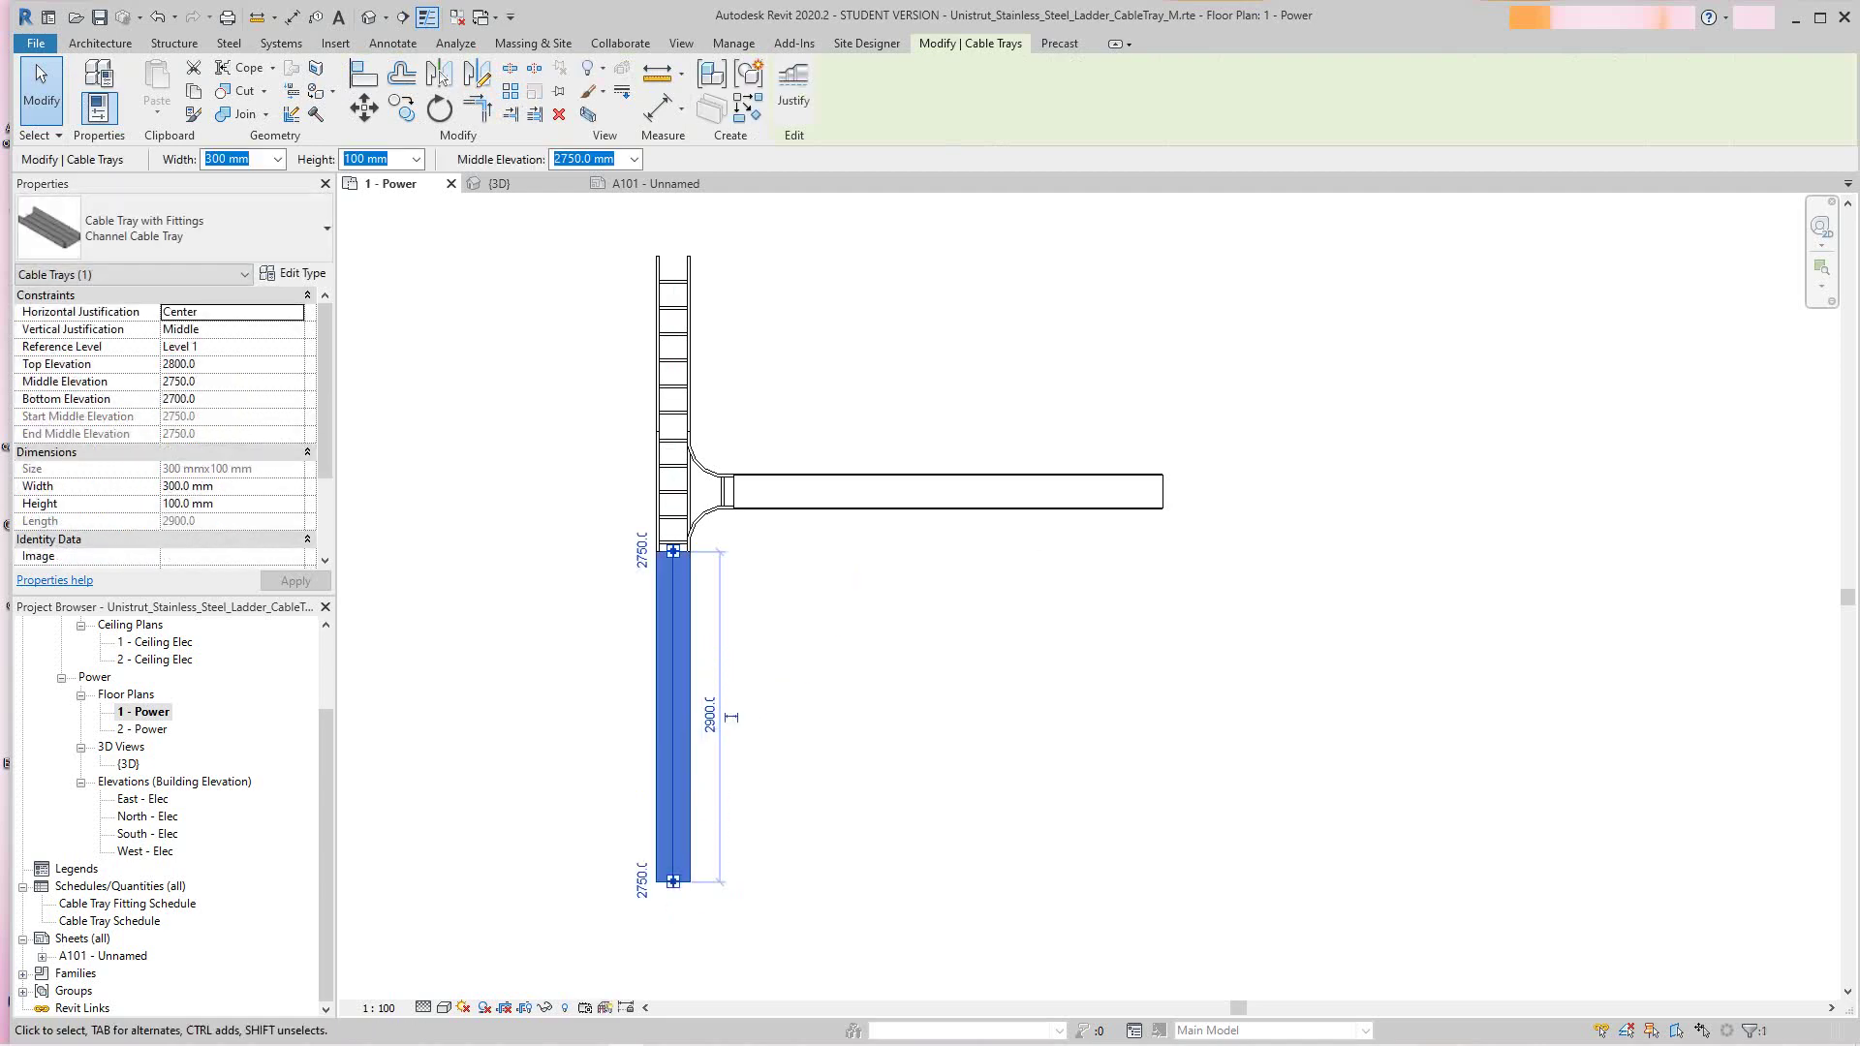
click(1017, 802)
scroll(1023, 804, down, 1)
middle_drag(920, 600, 914, 537)
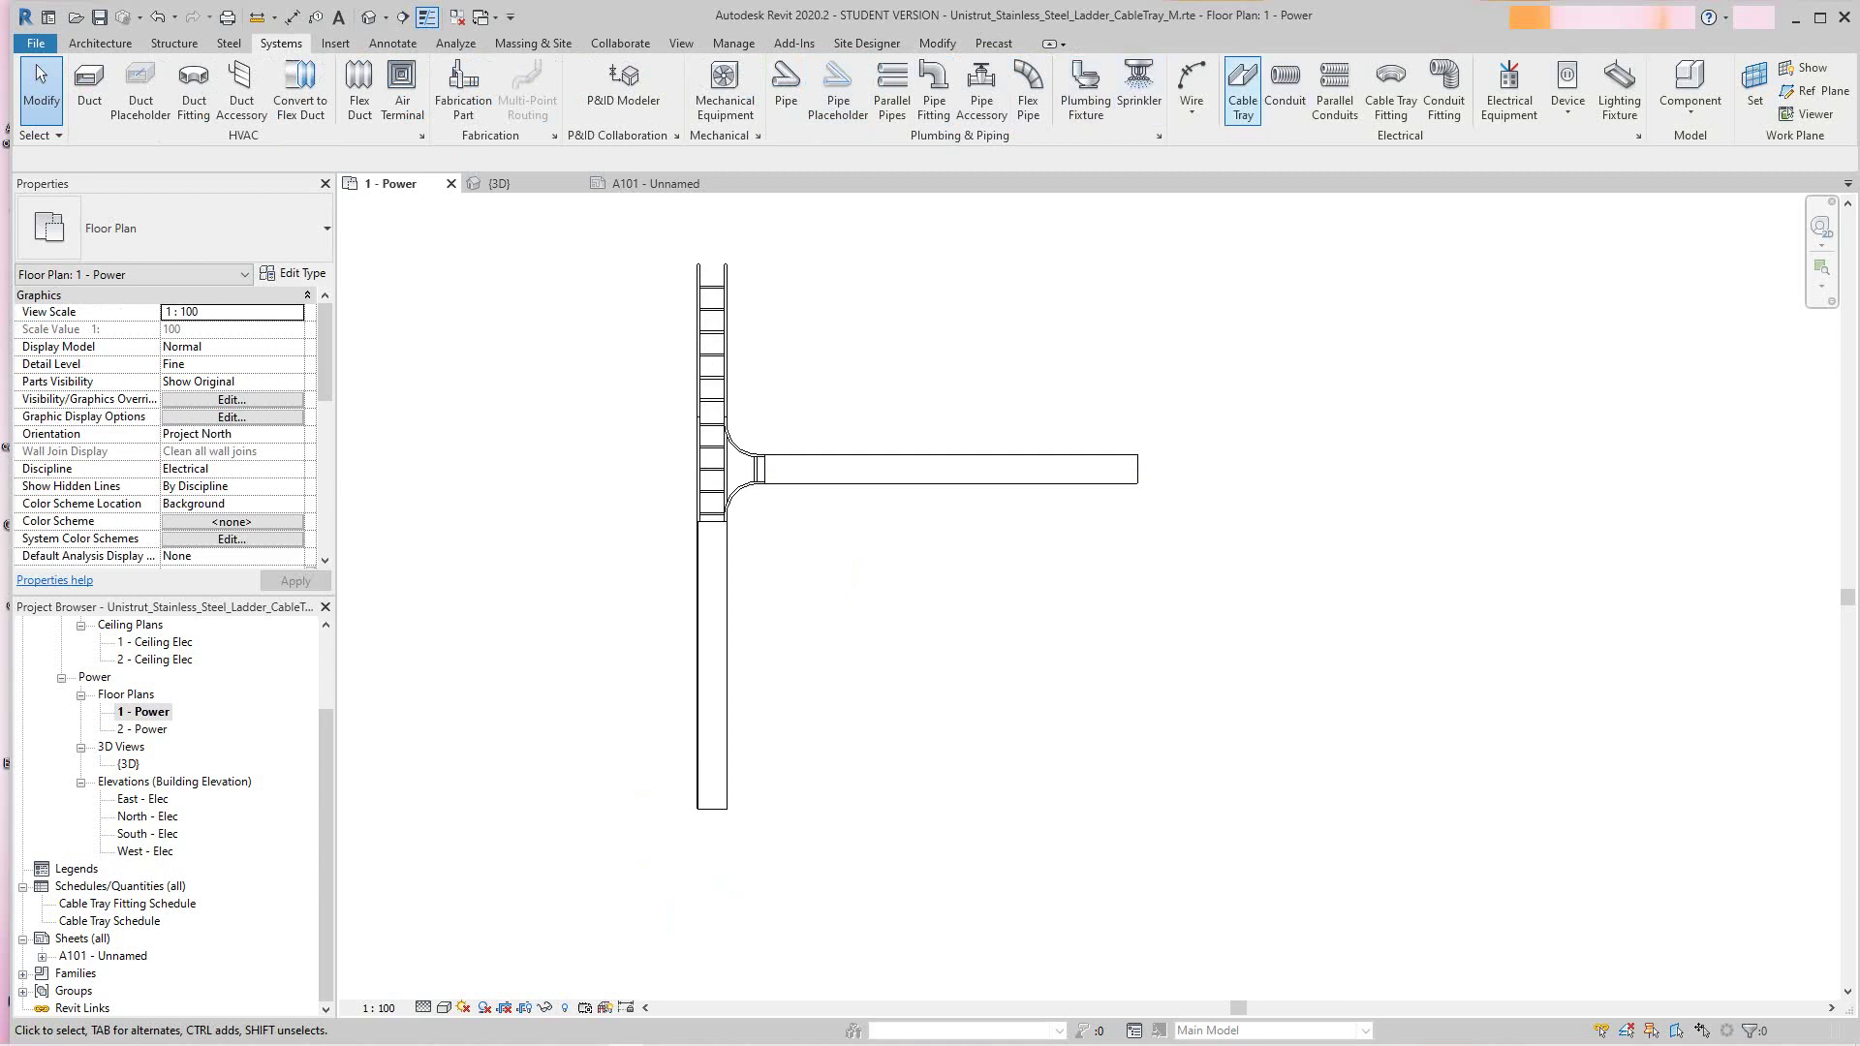
Draw a separate horizontal 300 mm × 100 mm channel cable tray at 2750 mm middle elevation, below and right of the vertical tray's lower end
click(1243, 92)
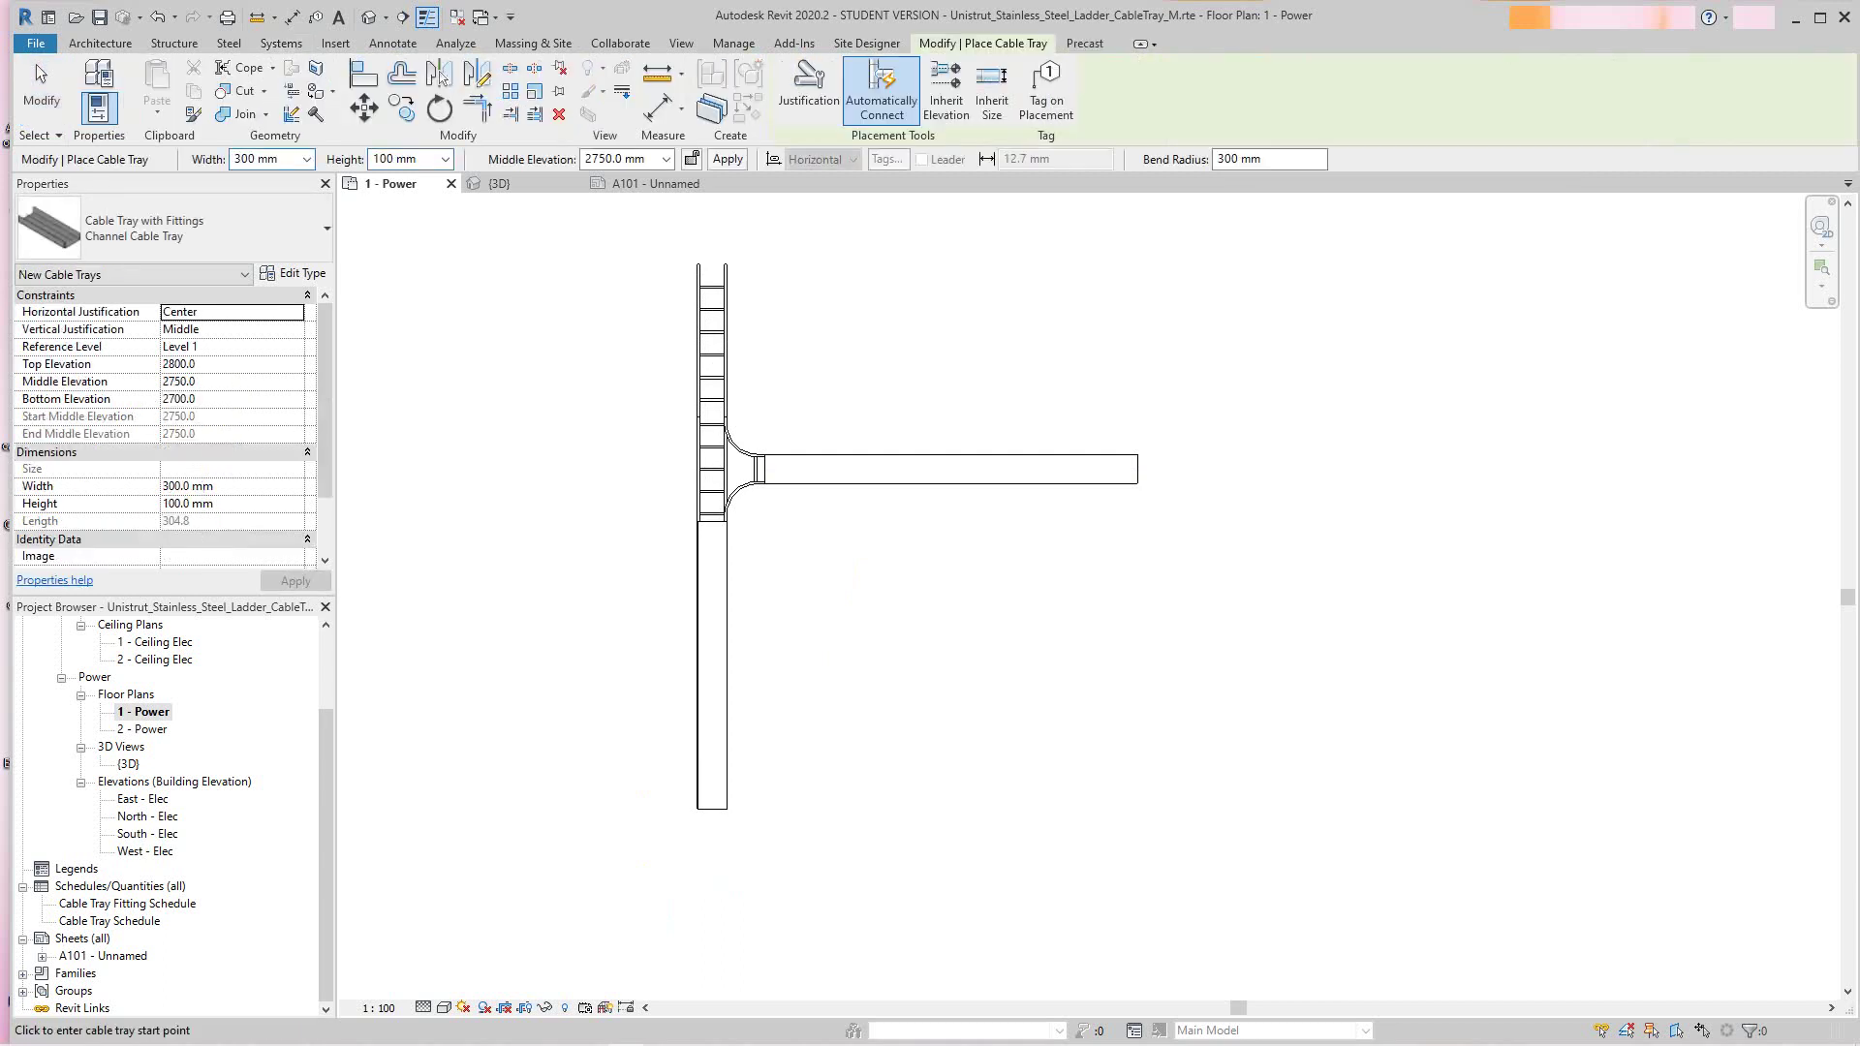
click(1288, 866)
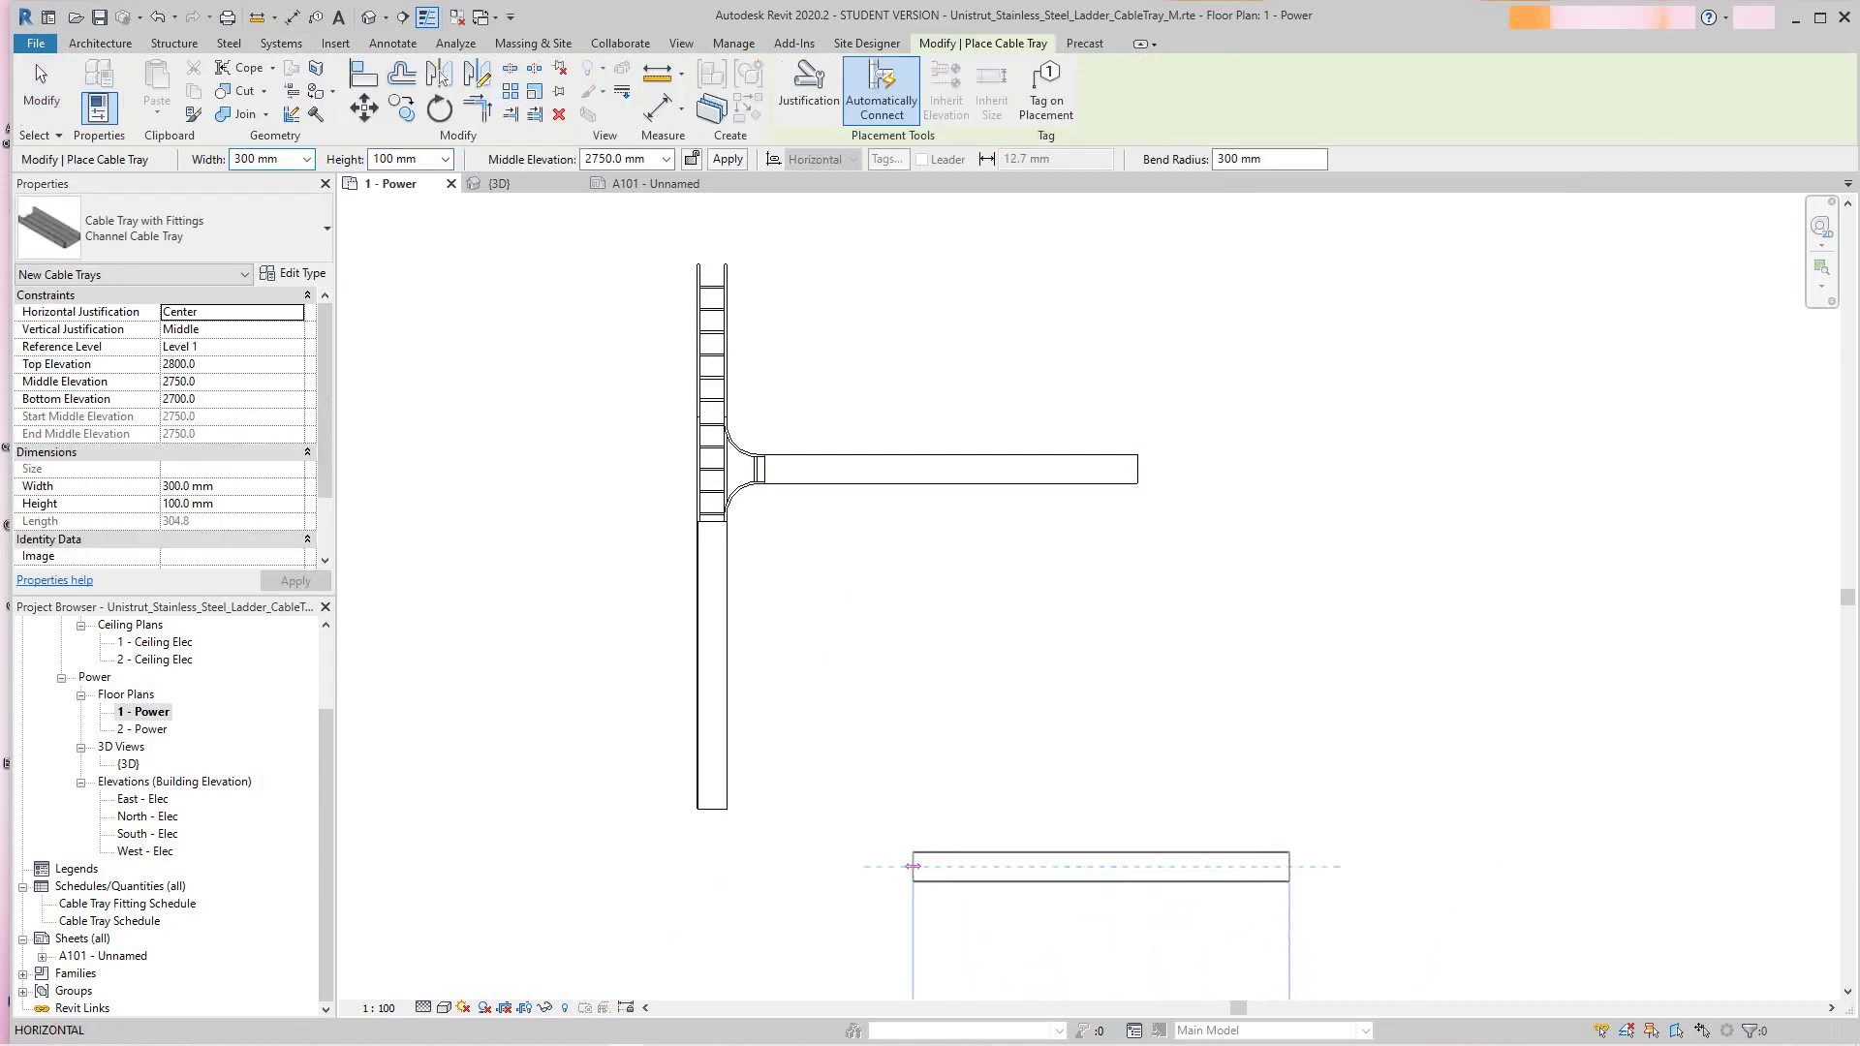
right_click(872, 866)
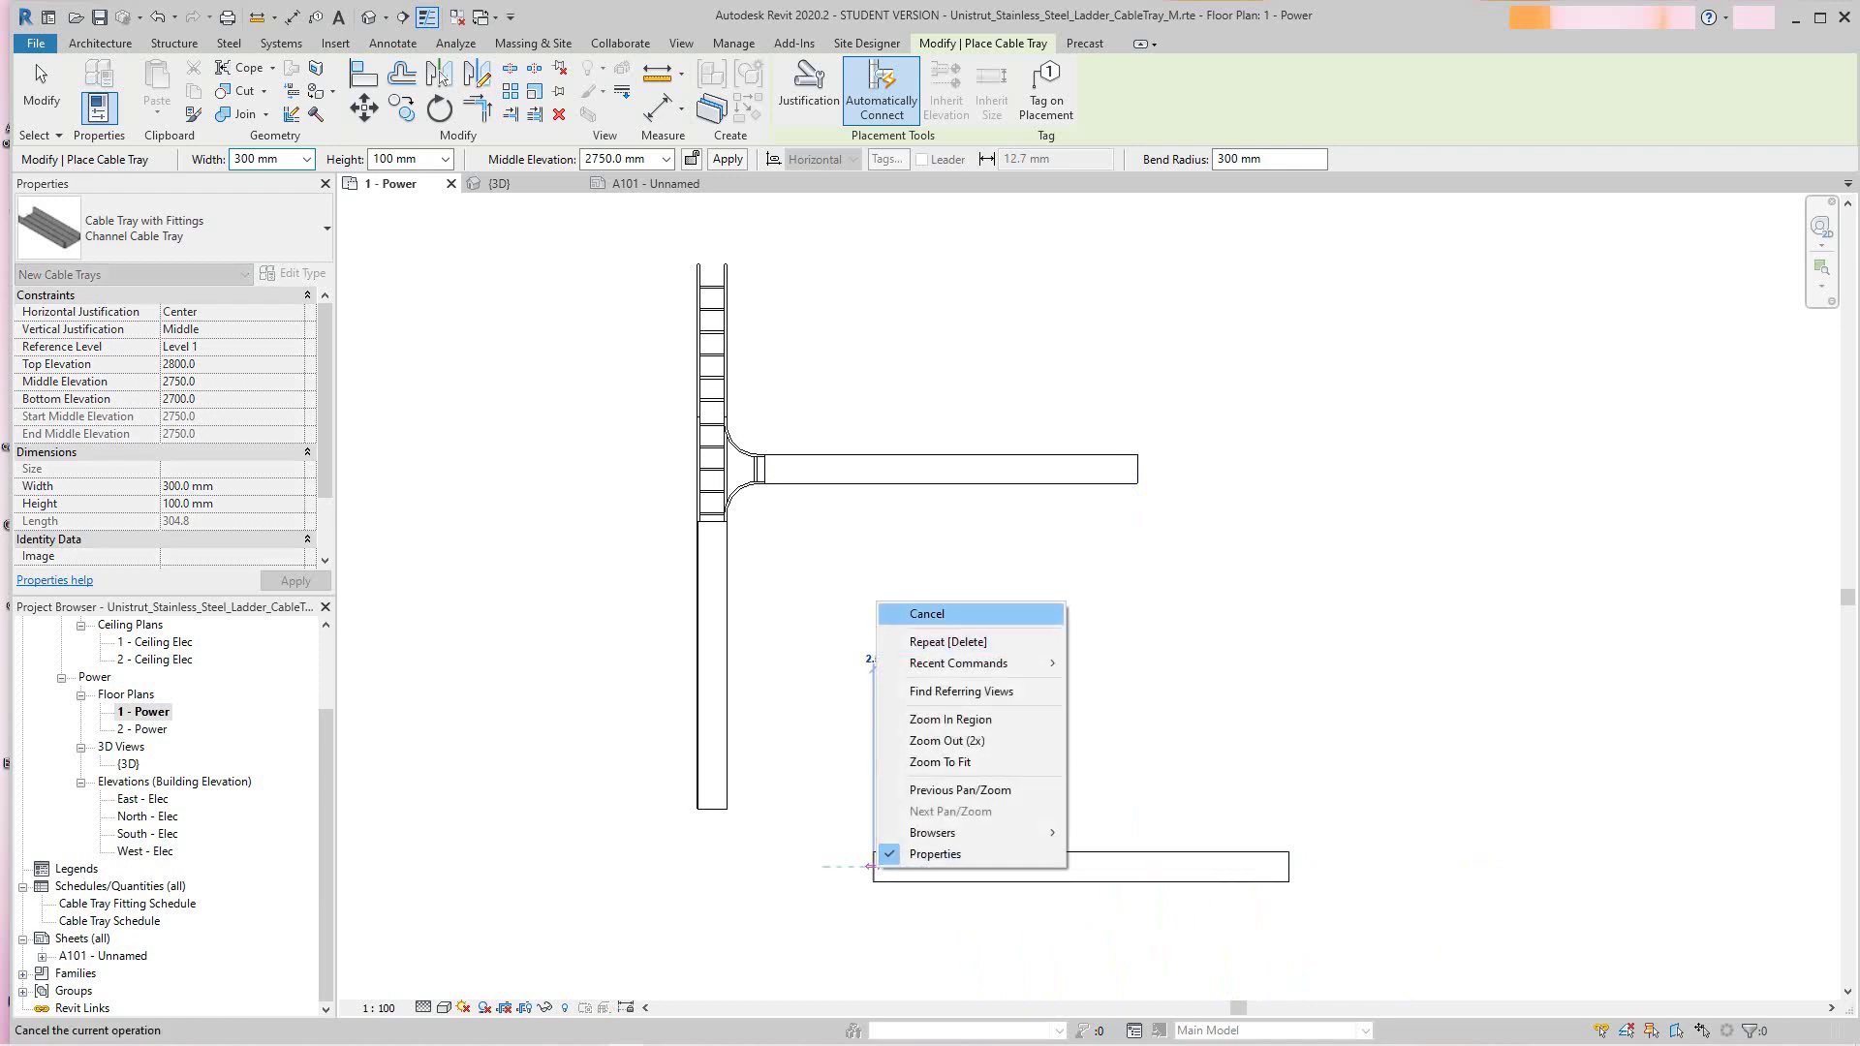
click(896, 613)
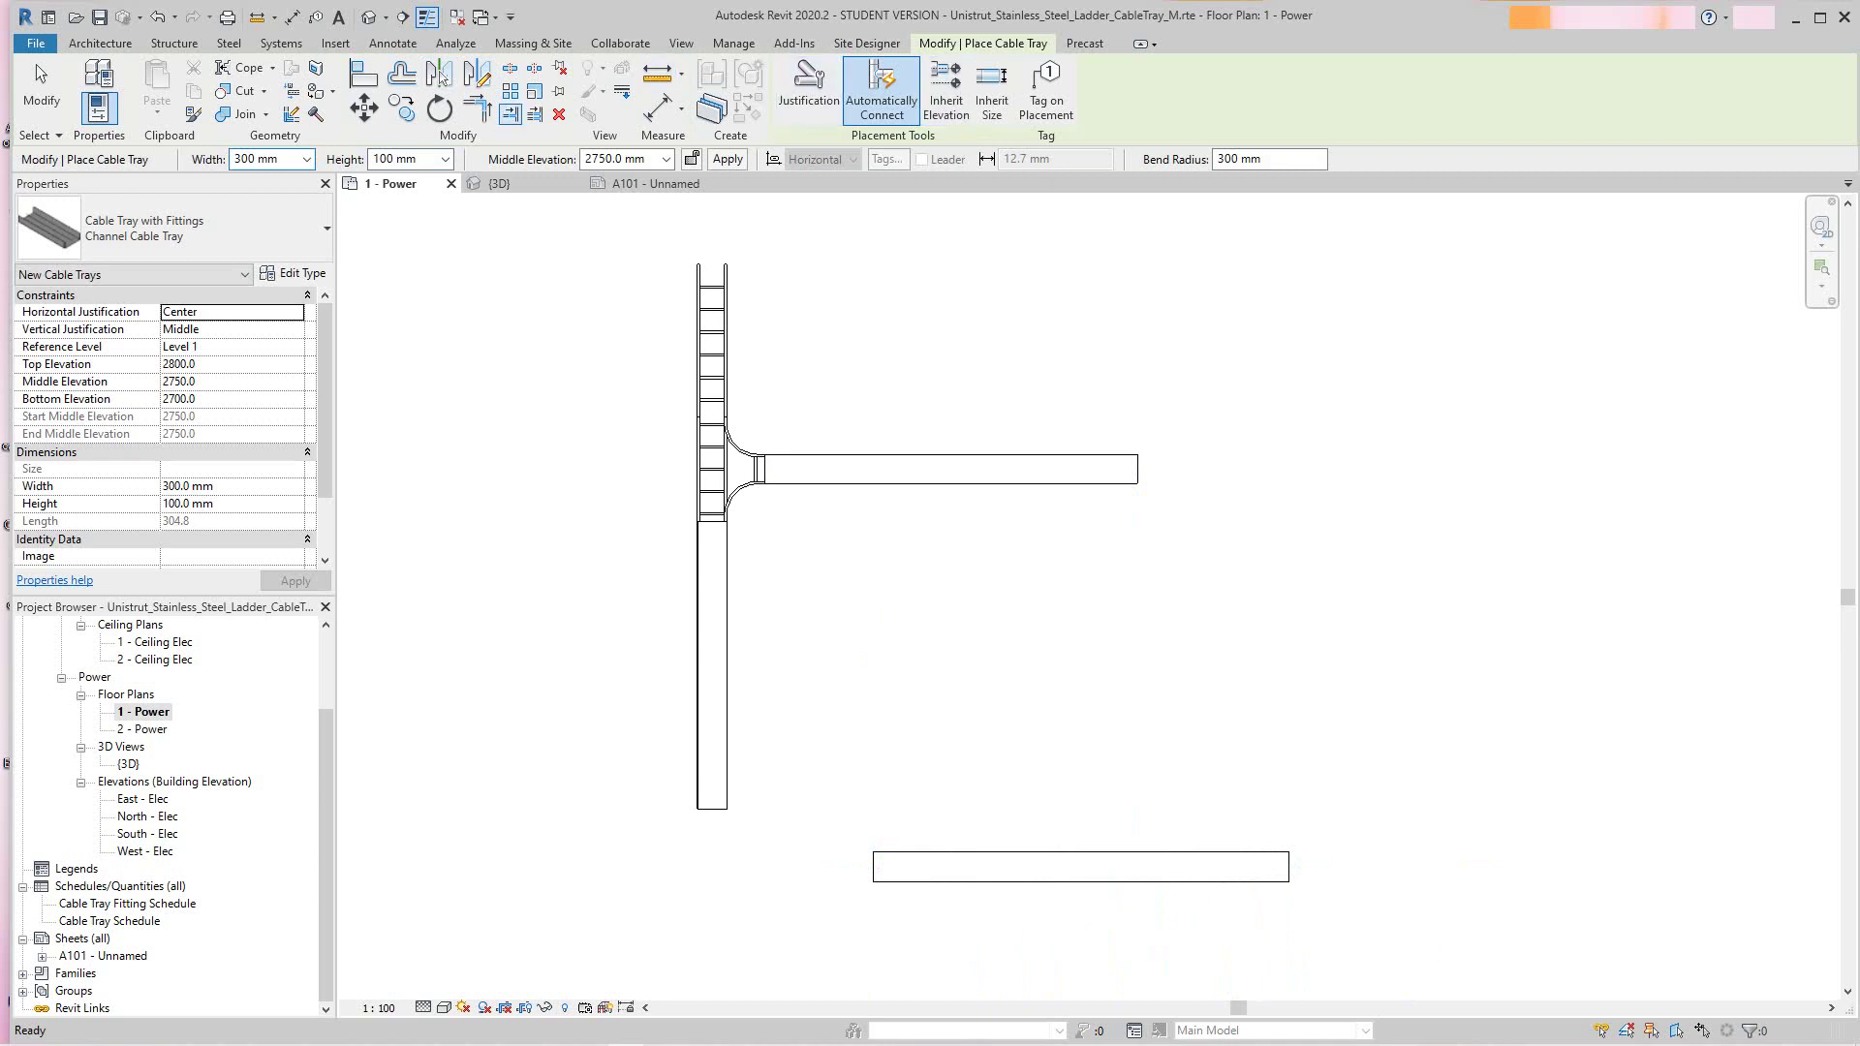
Trim/extend the lower vertical channel tray and the new horizontal tray to a corner so that a bend joins them
click(478, 109)
click(713, 690)
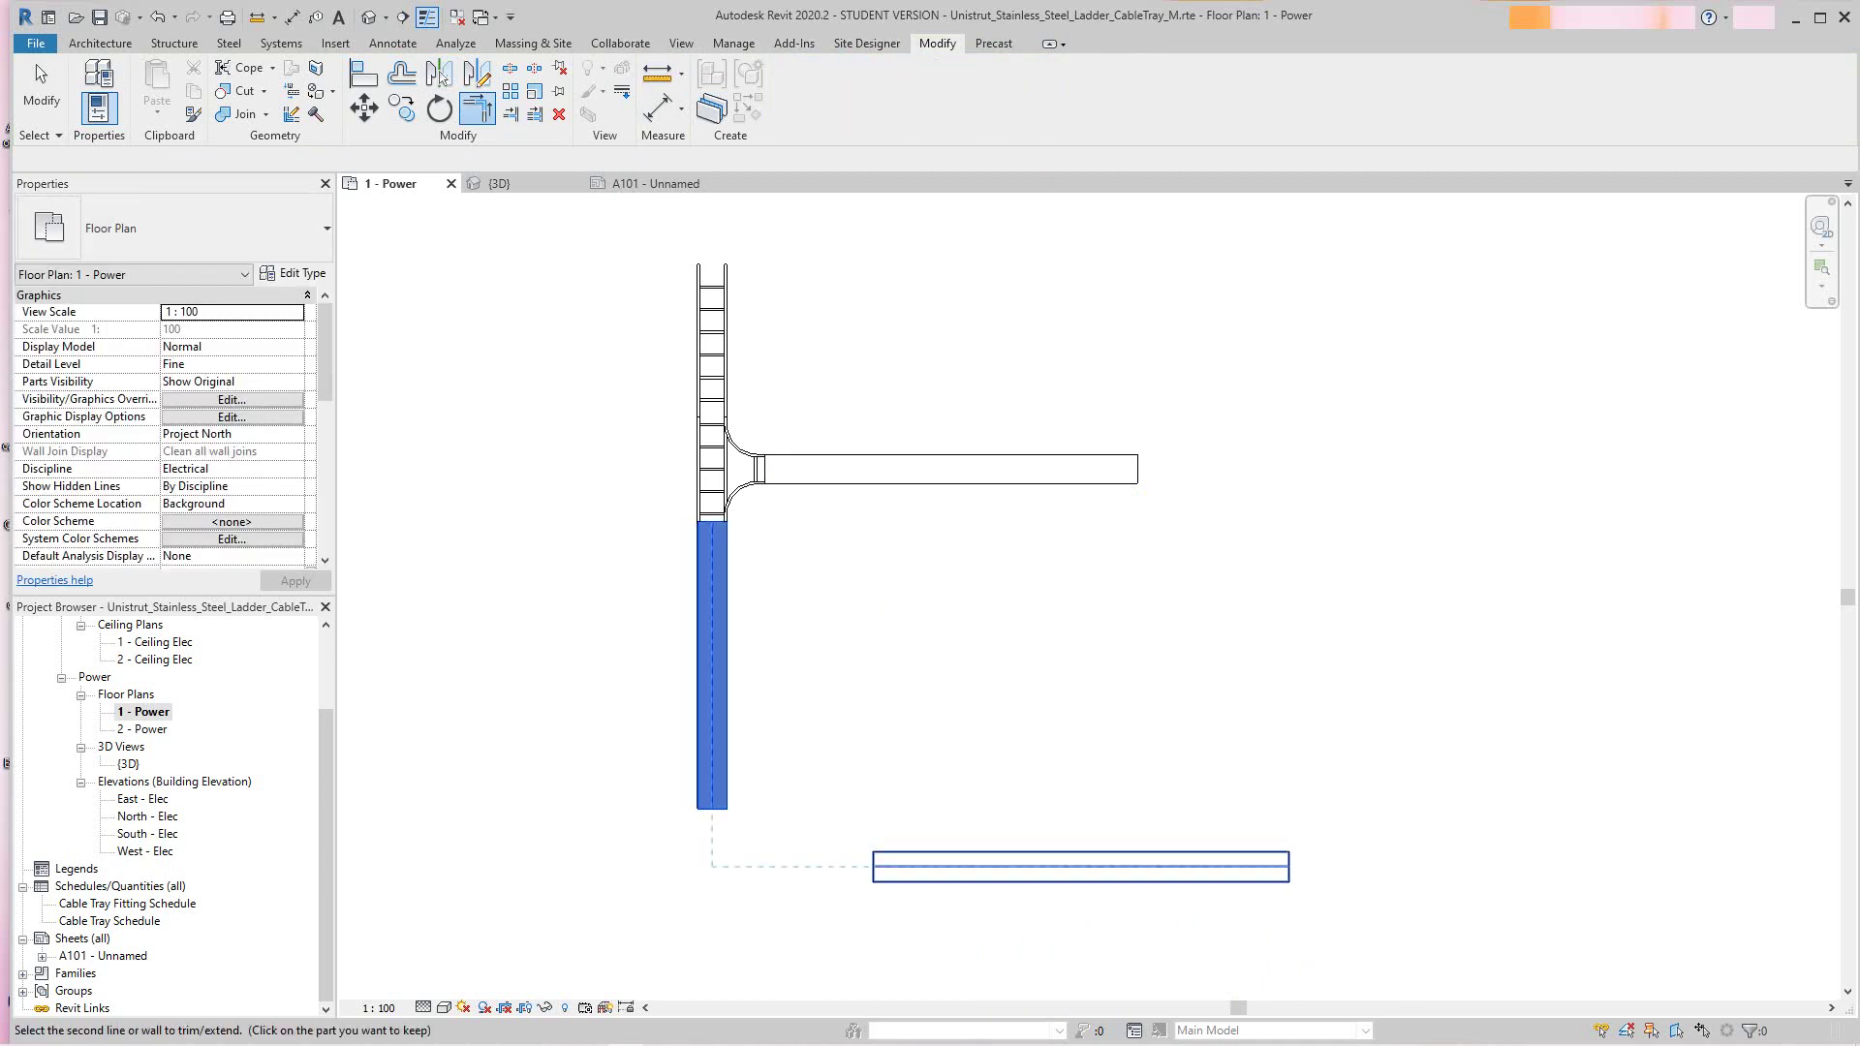
click(1066, 867)
scroll(924, 678, down, 2)
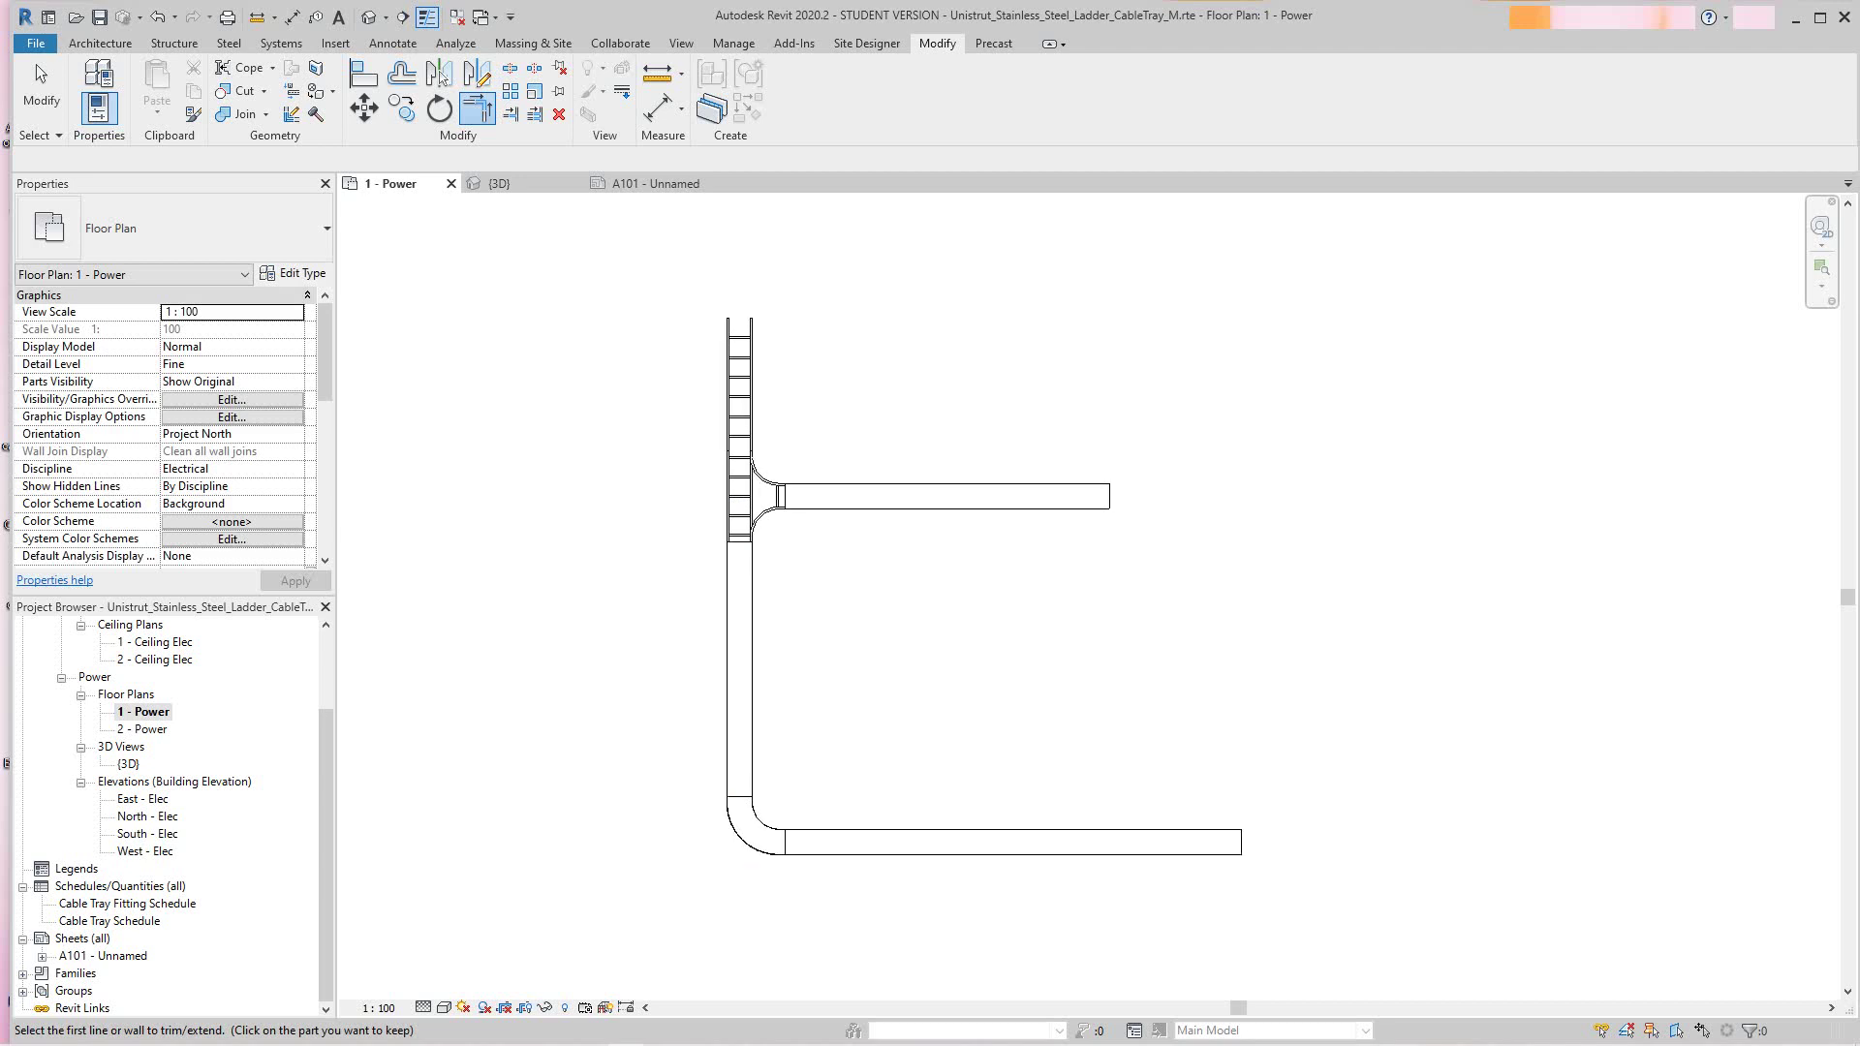
middle_drag(910, 678, 843, 627)
scroll(805, 625, up, 2)
middle_drag(918, 533, 910, 538)
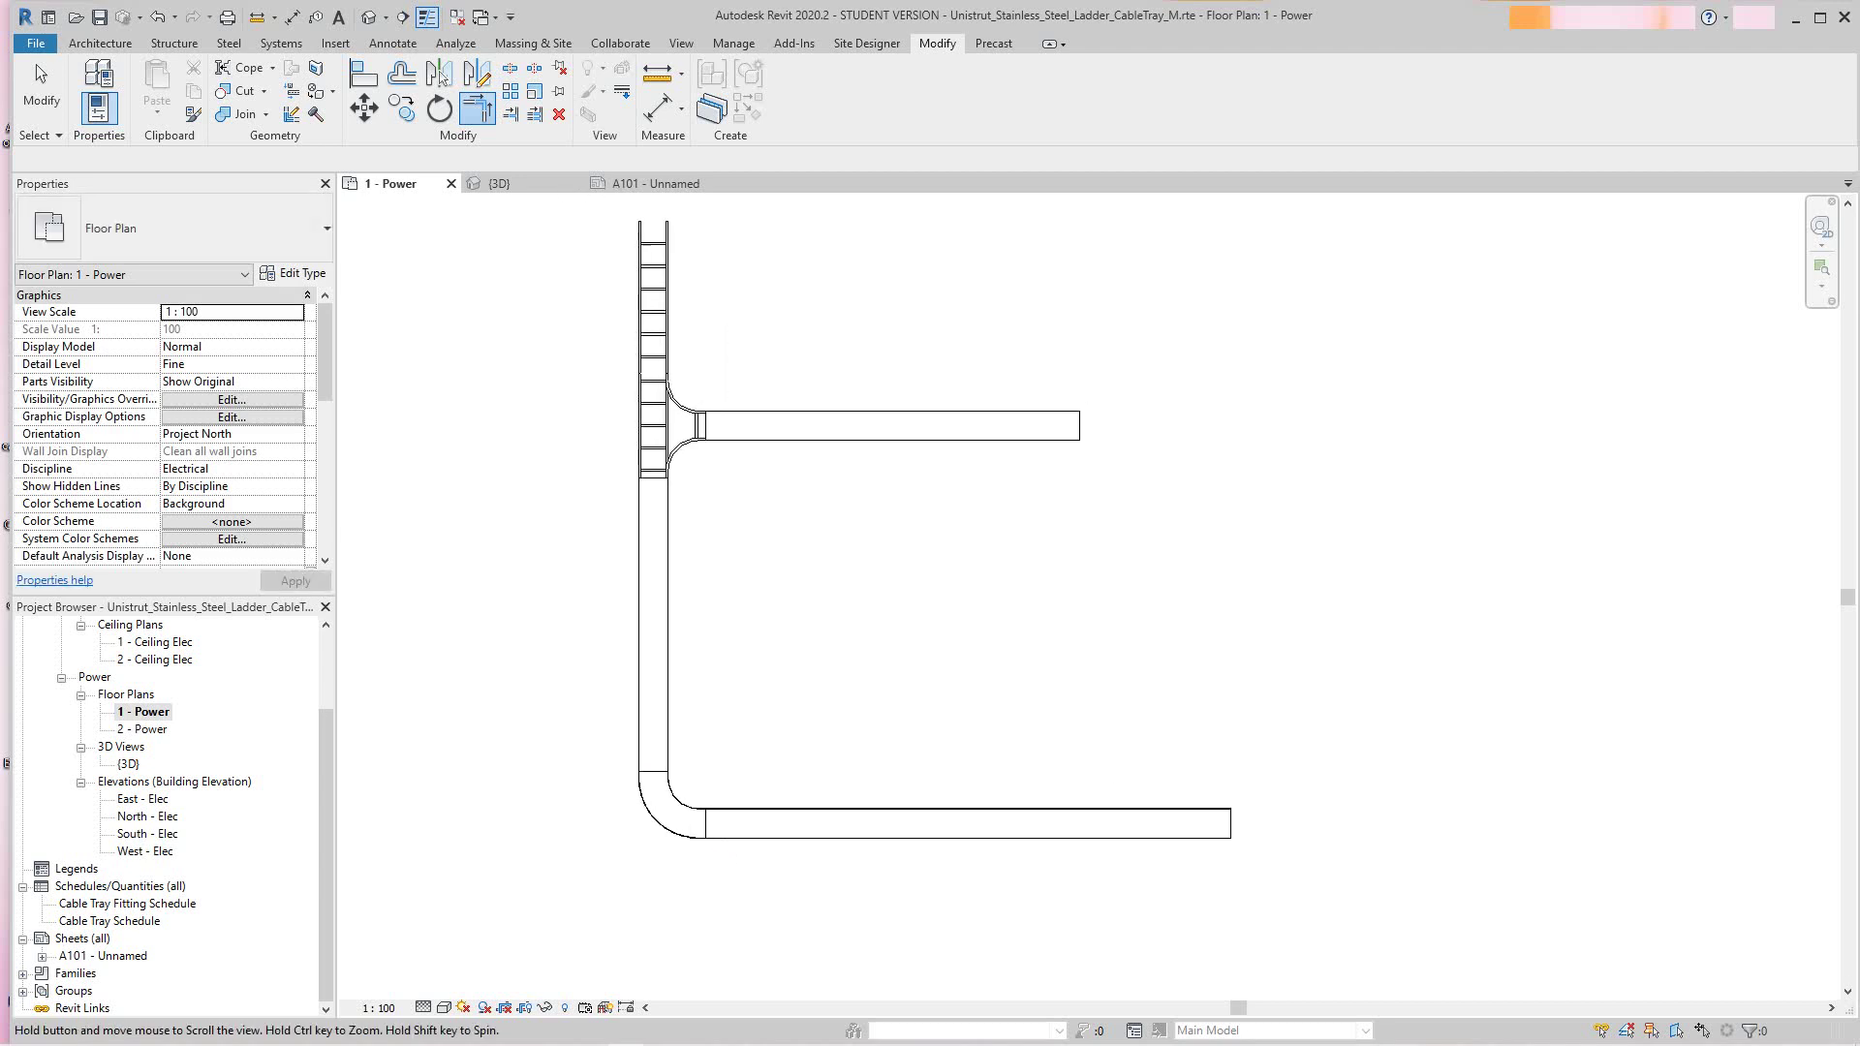
scroll(772, 606, up, 2)
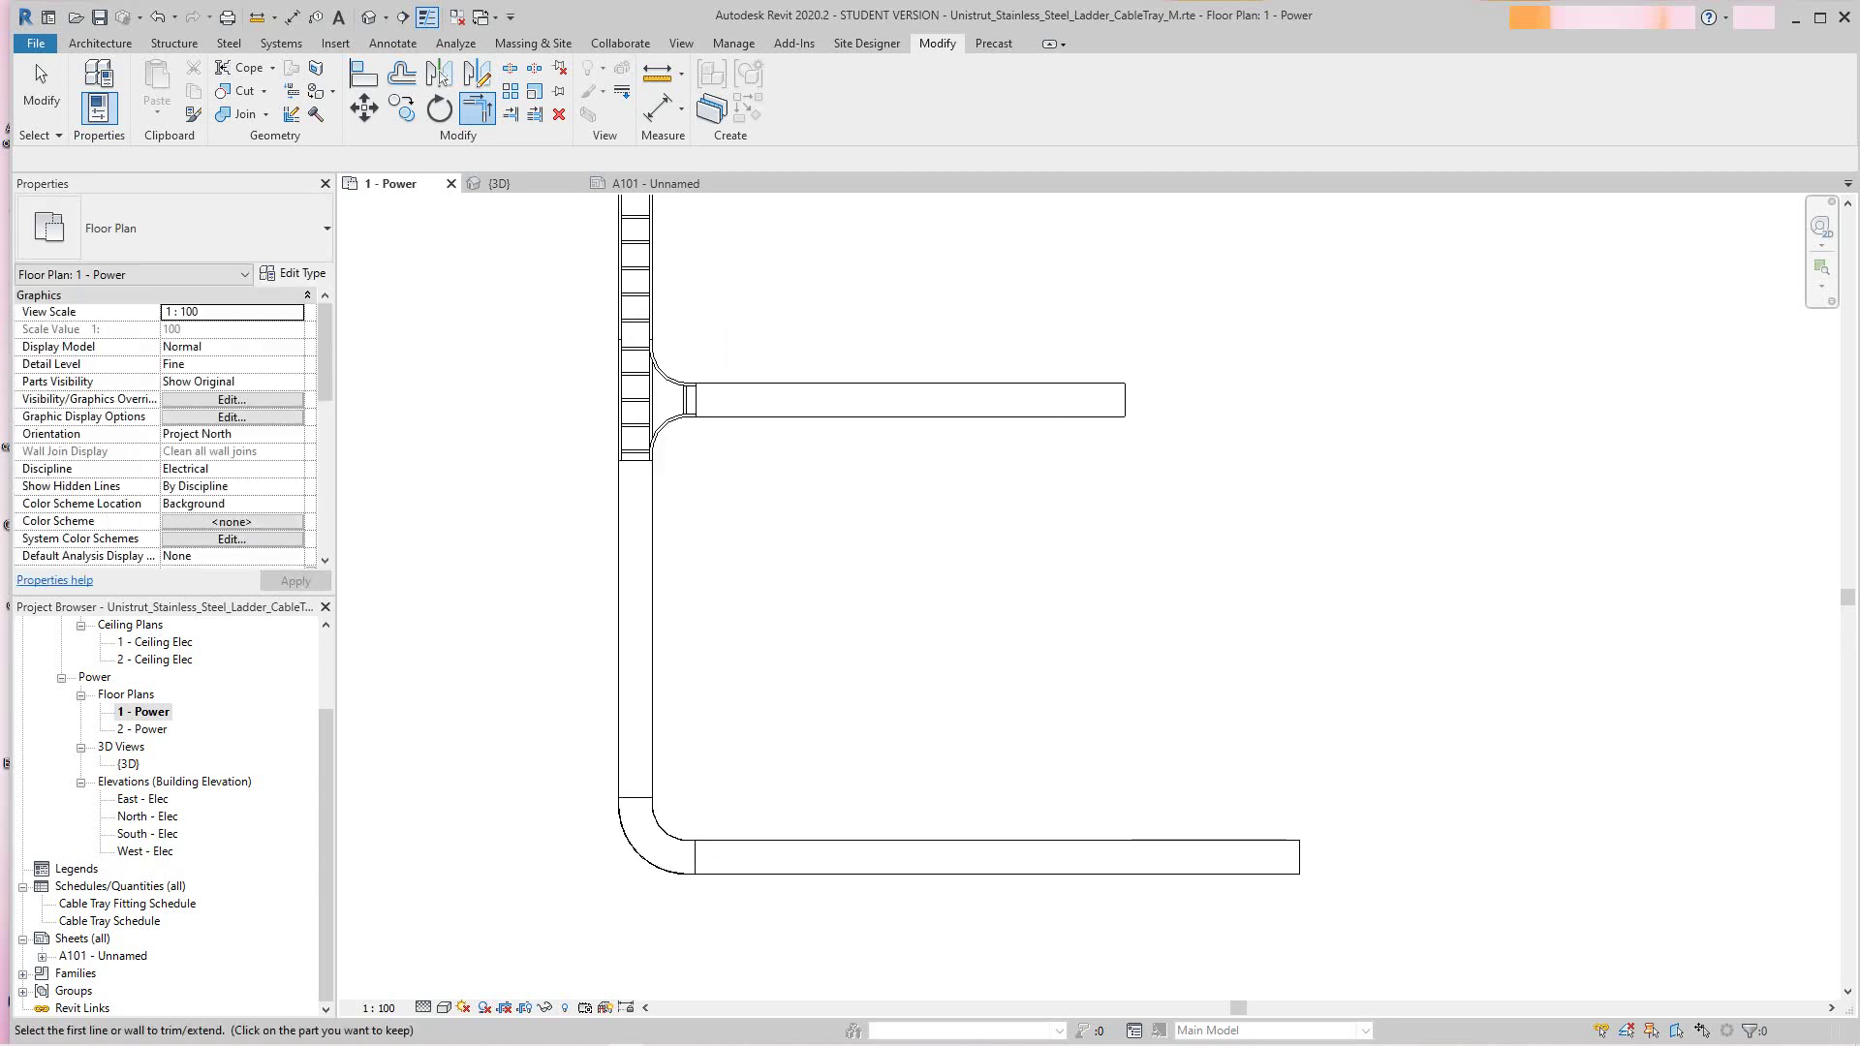
right_click(770, 663)
click(796, 672)
Change the horizontal branch tray at the tee from channel to the U15L3300S ladder type
scroll(720, 608, down, 2)
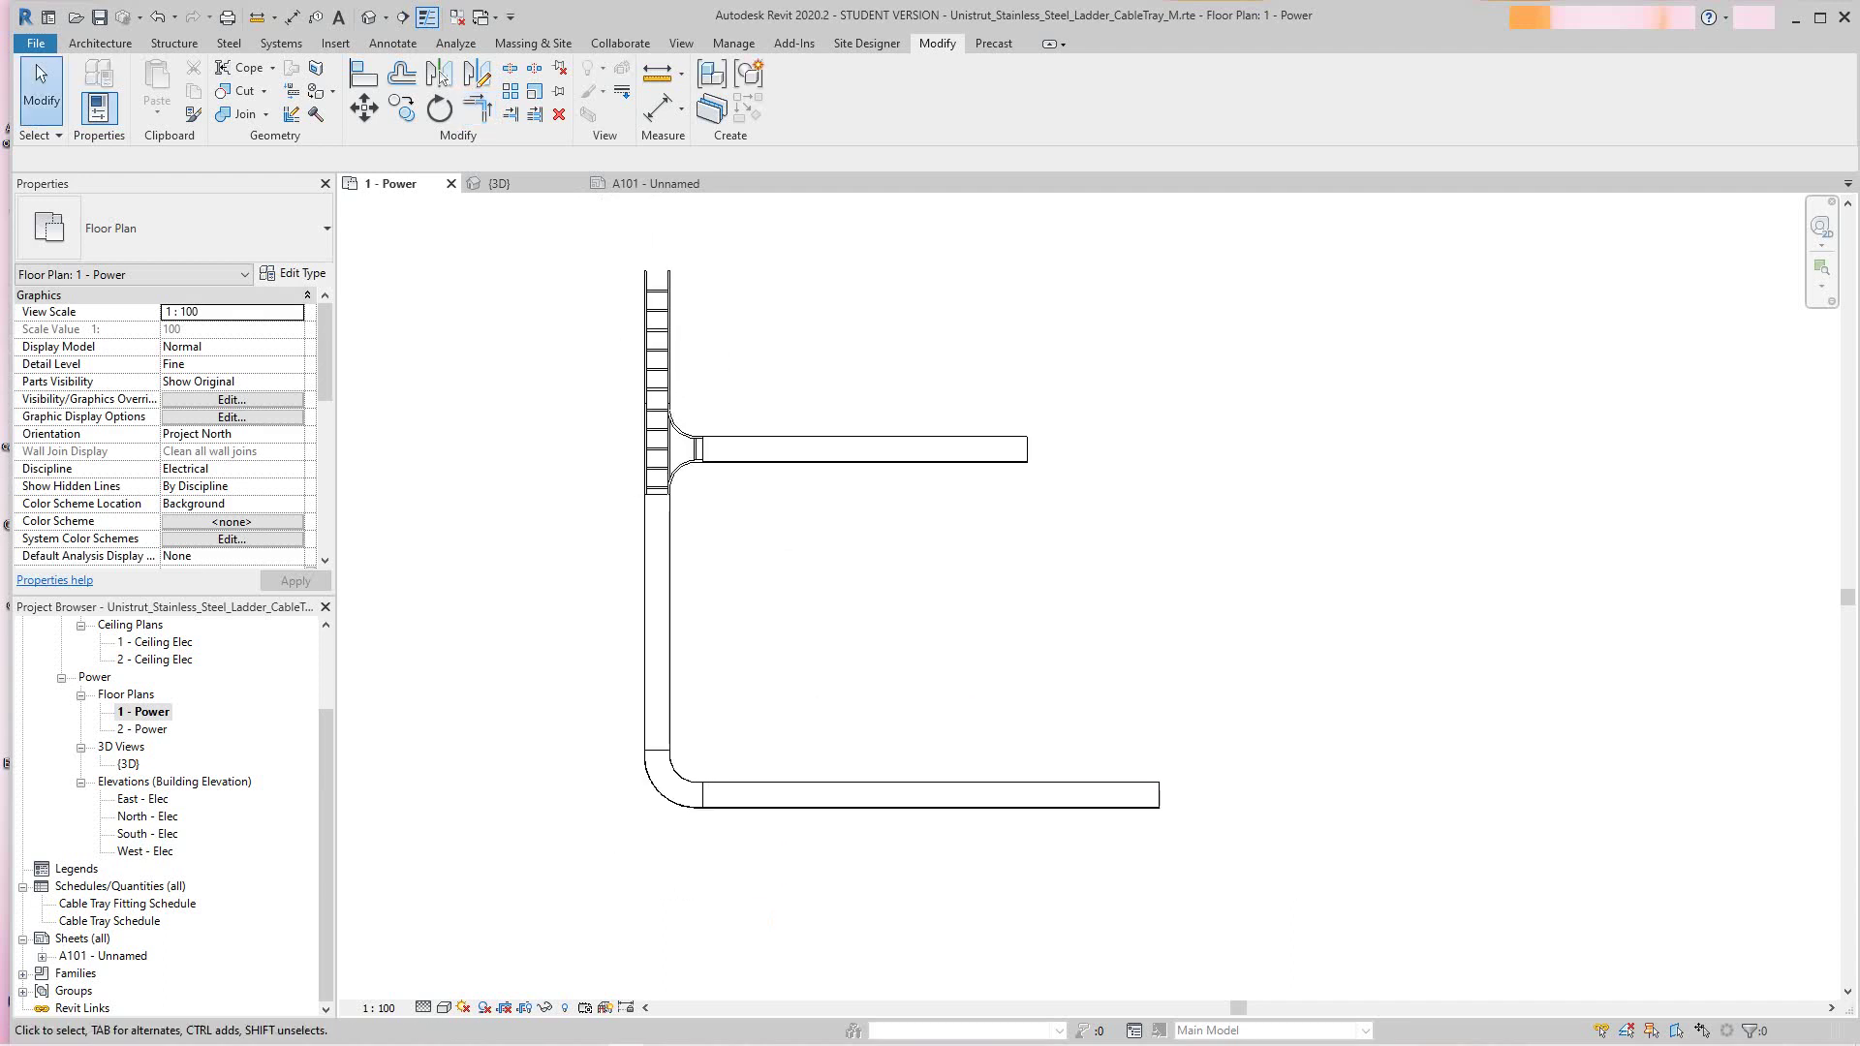
middle_drag(725, 476, 733, 568)
scroll(733, 567, up, 1)
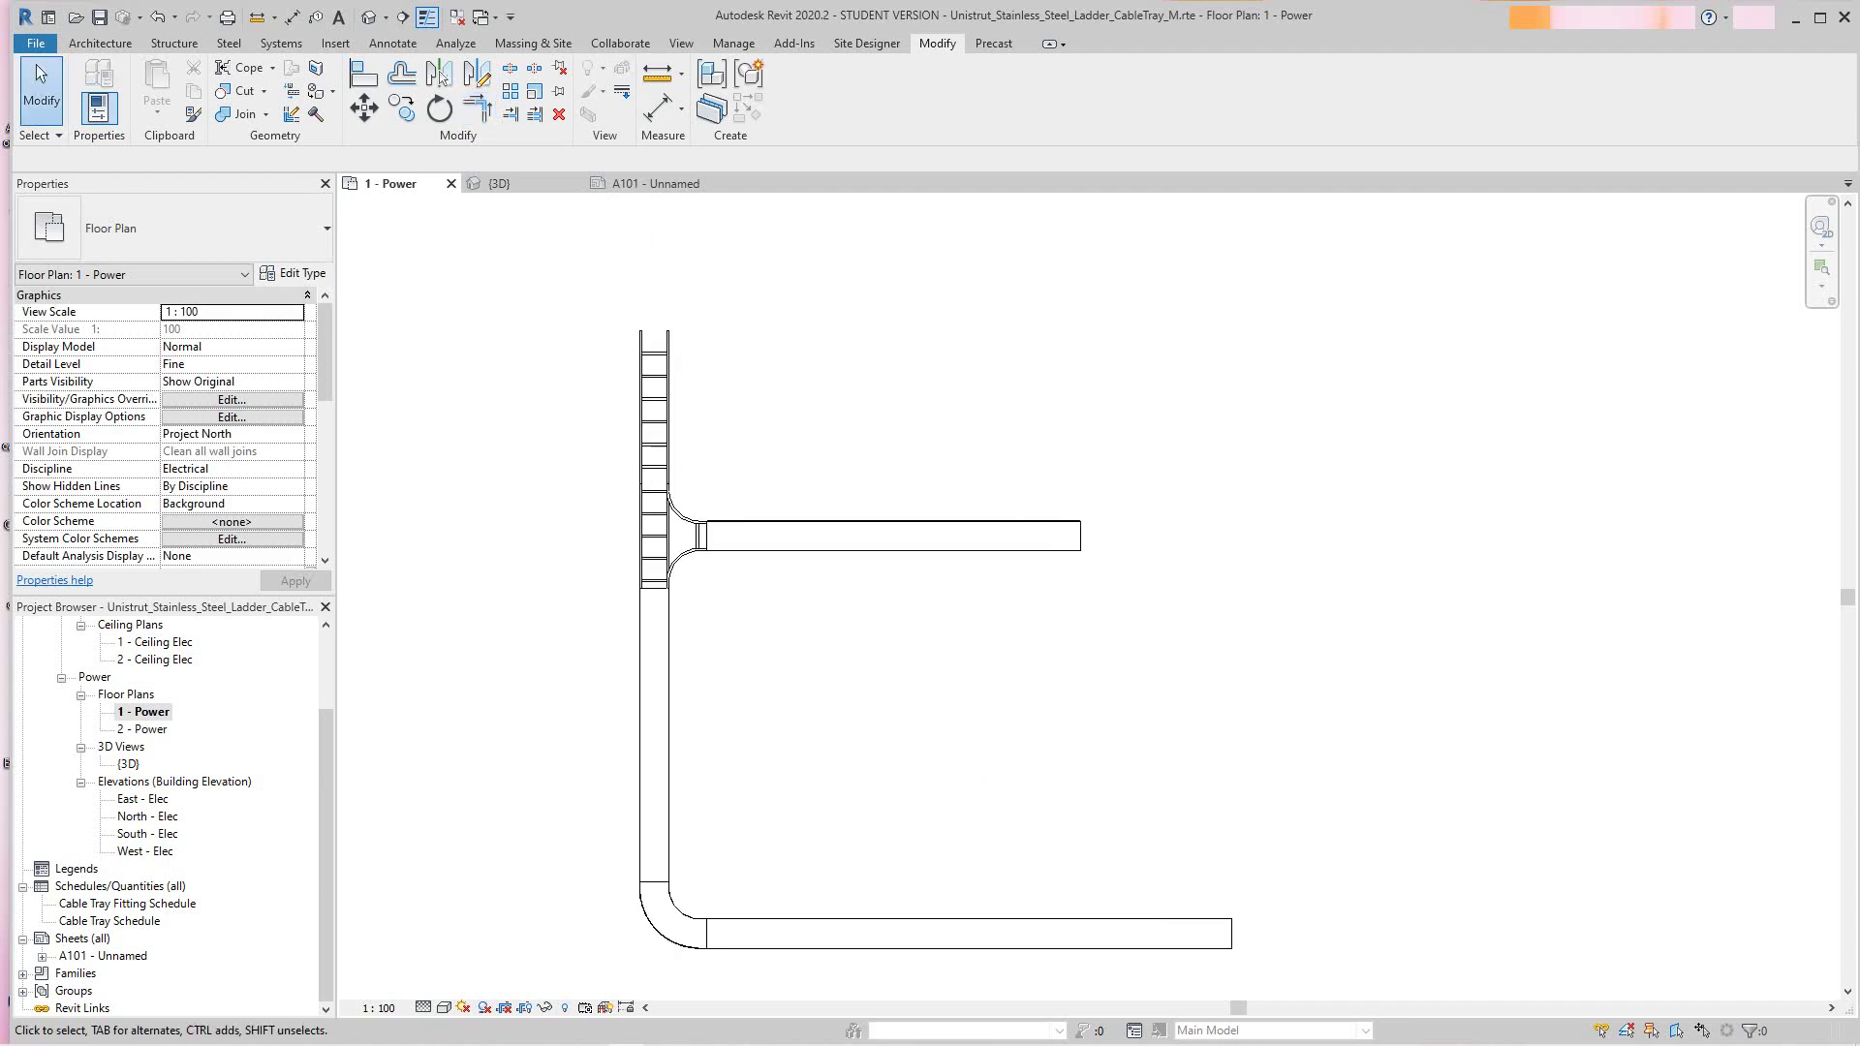
scroll(758, 591, up, 1)
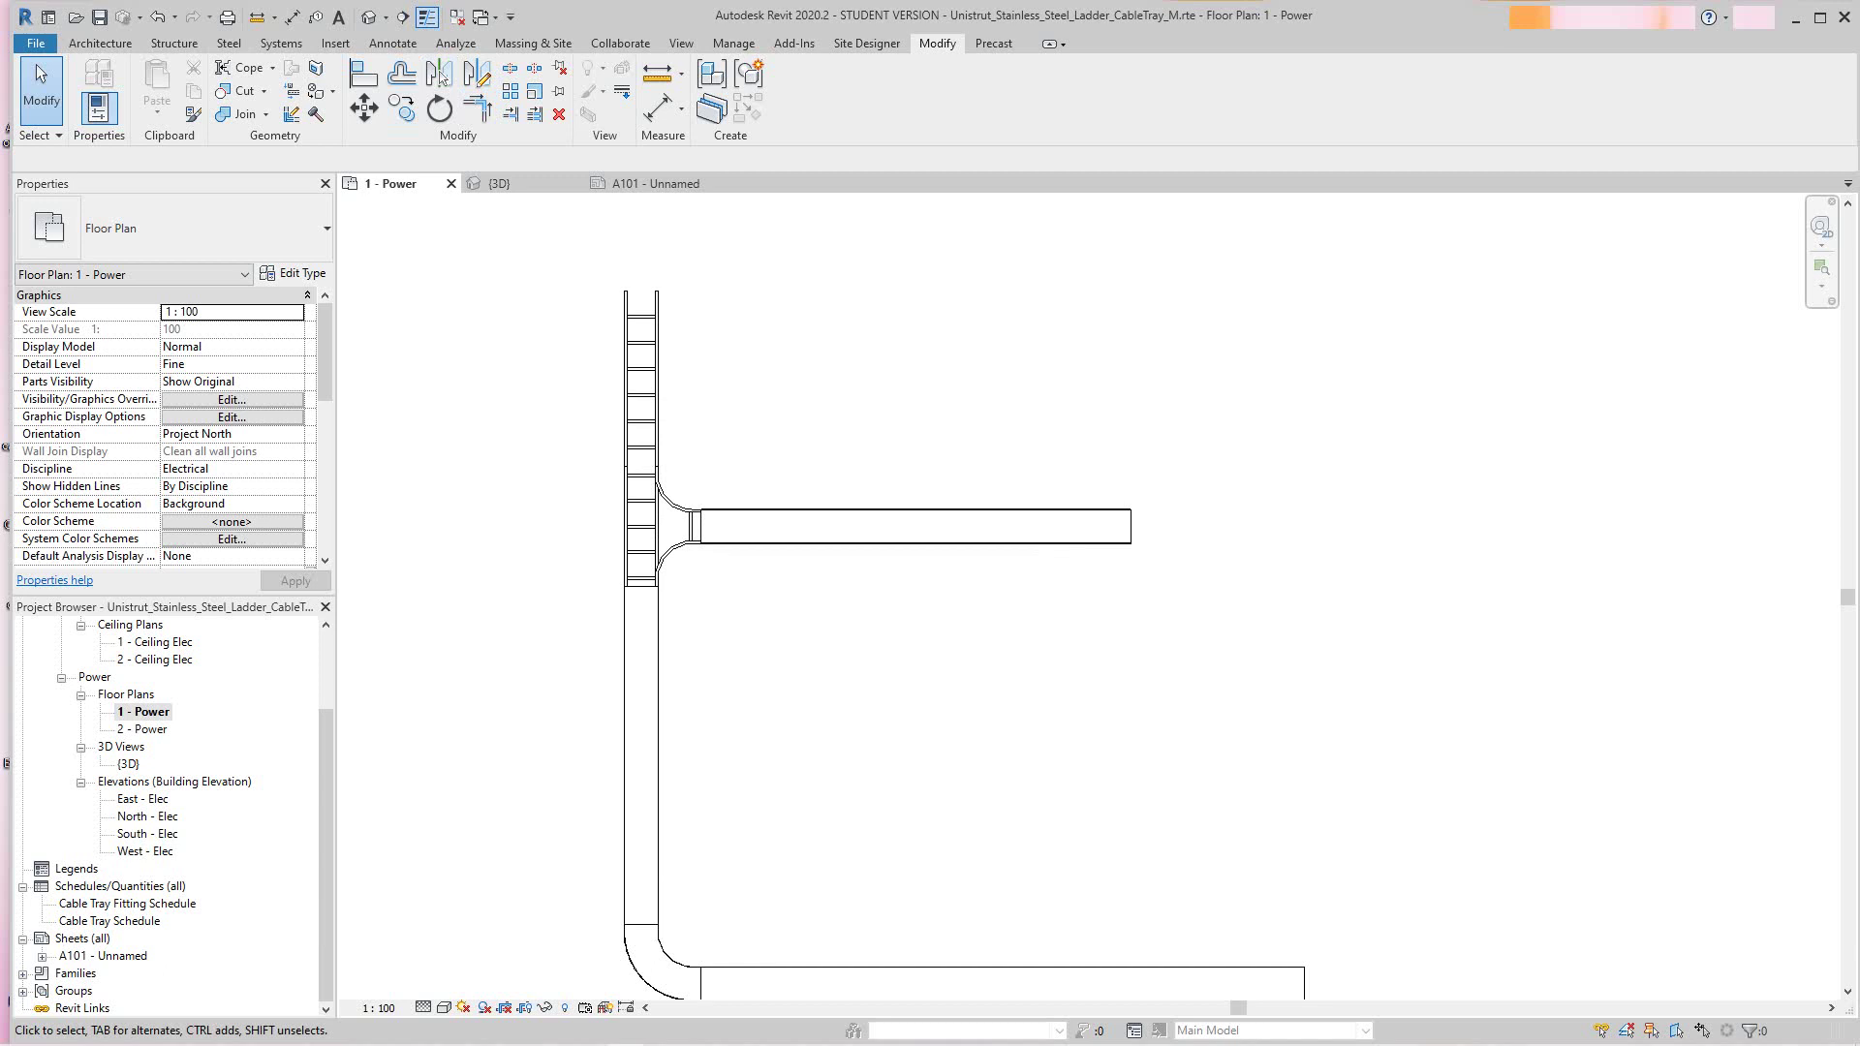
middle_drag(657, 436, 595, 391)
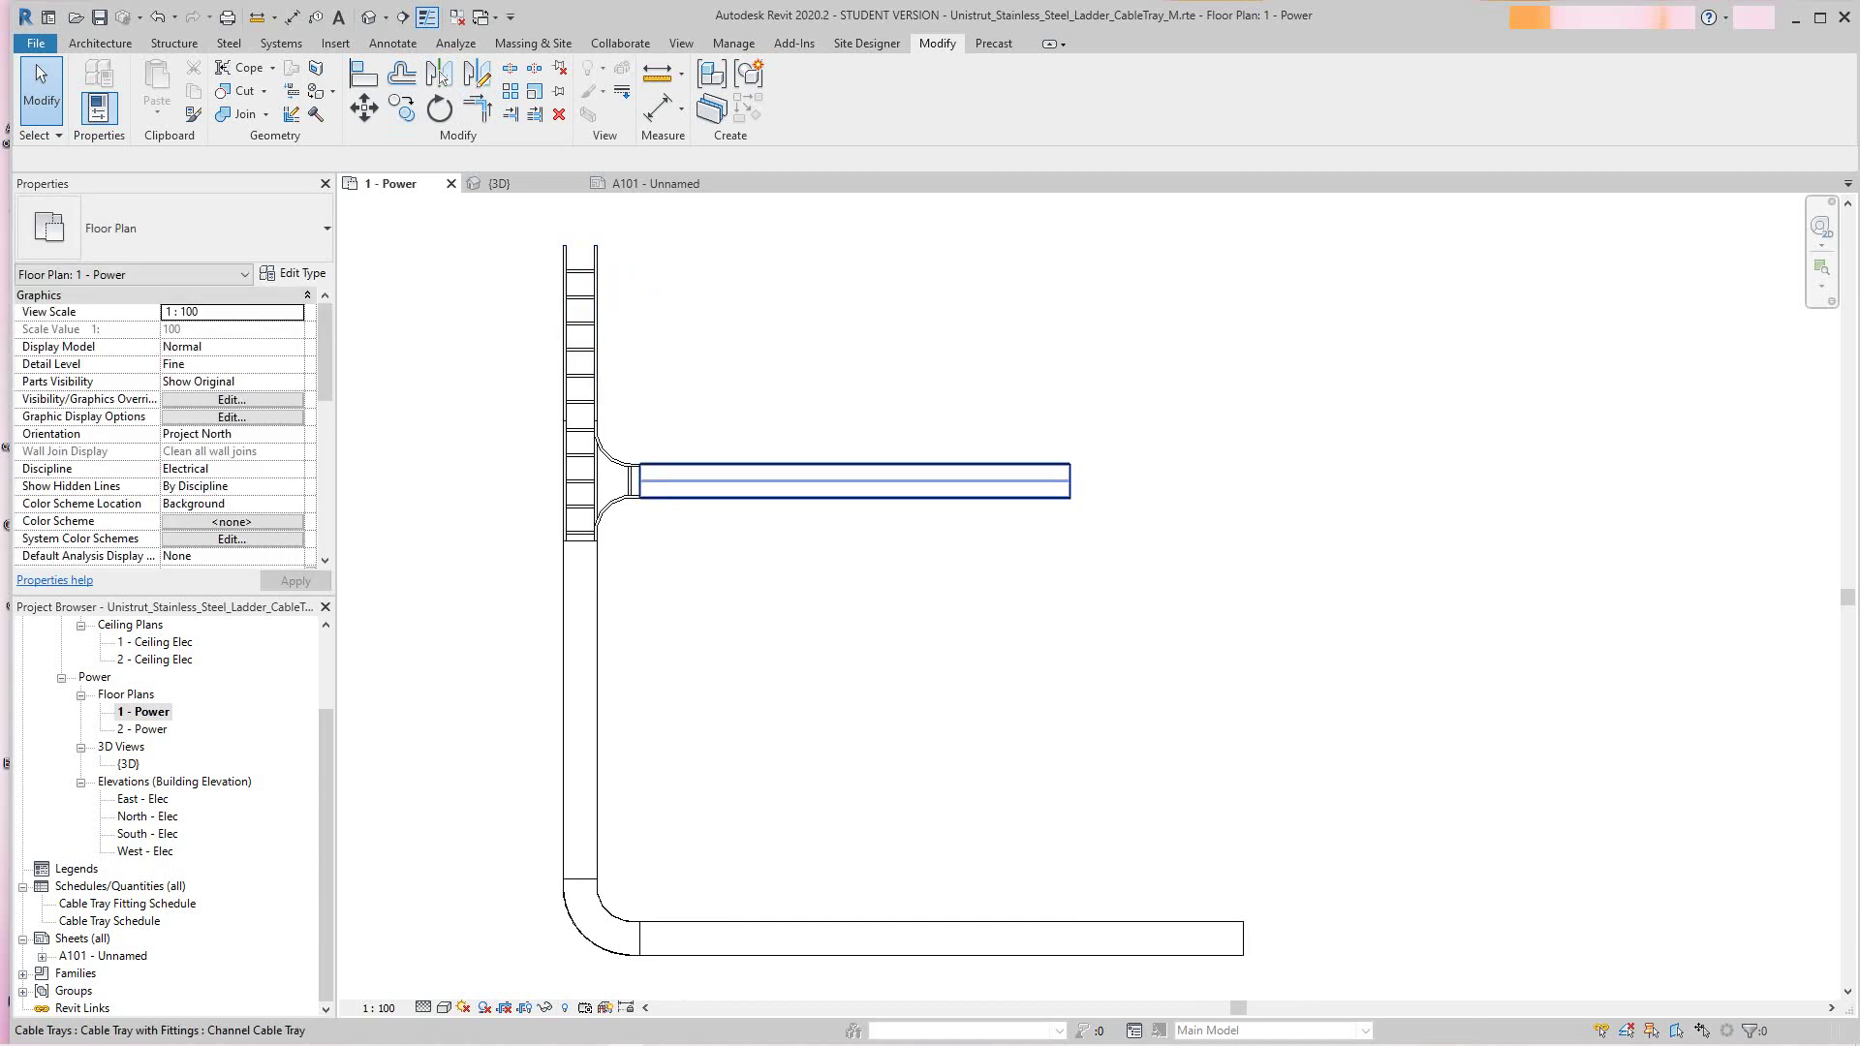
click(852, 482)
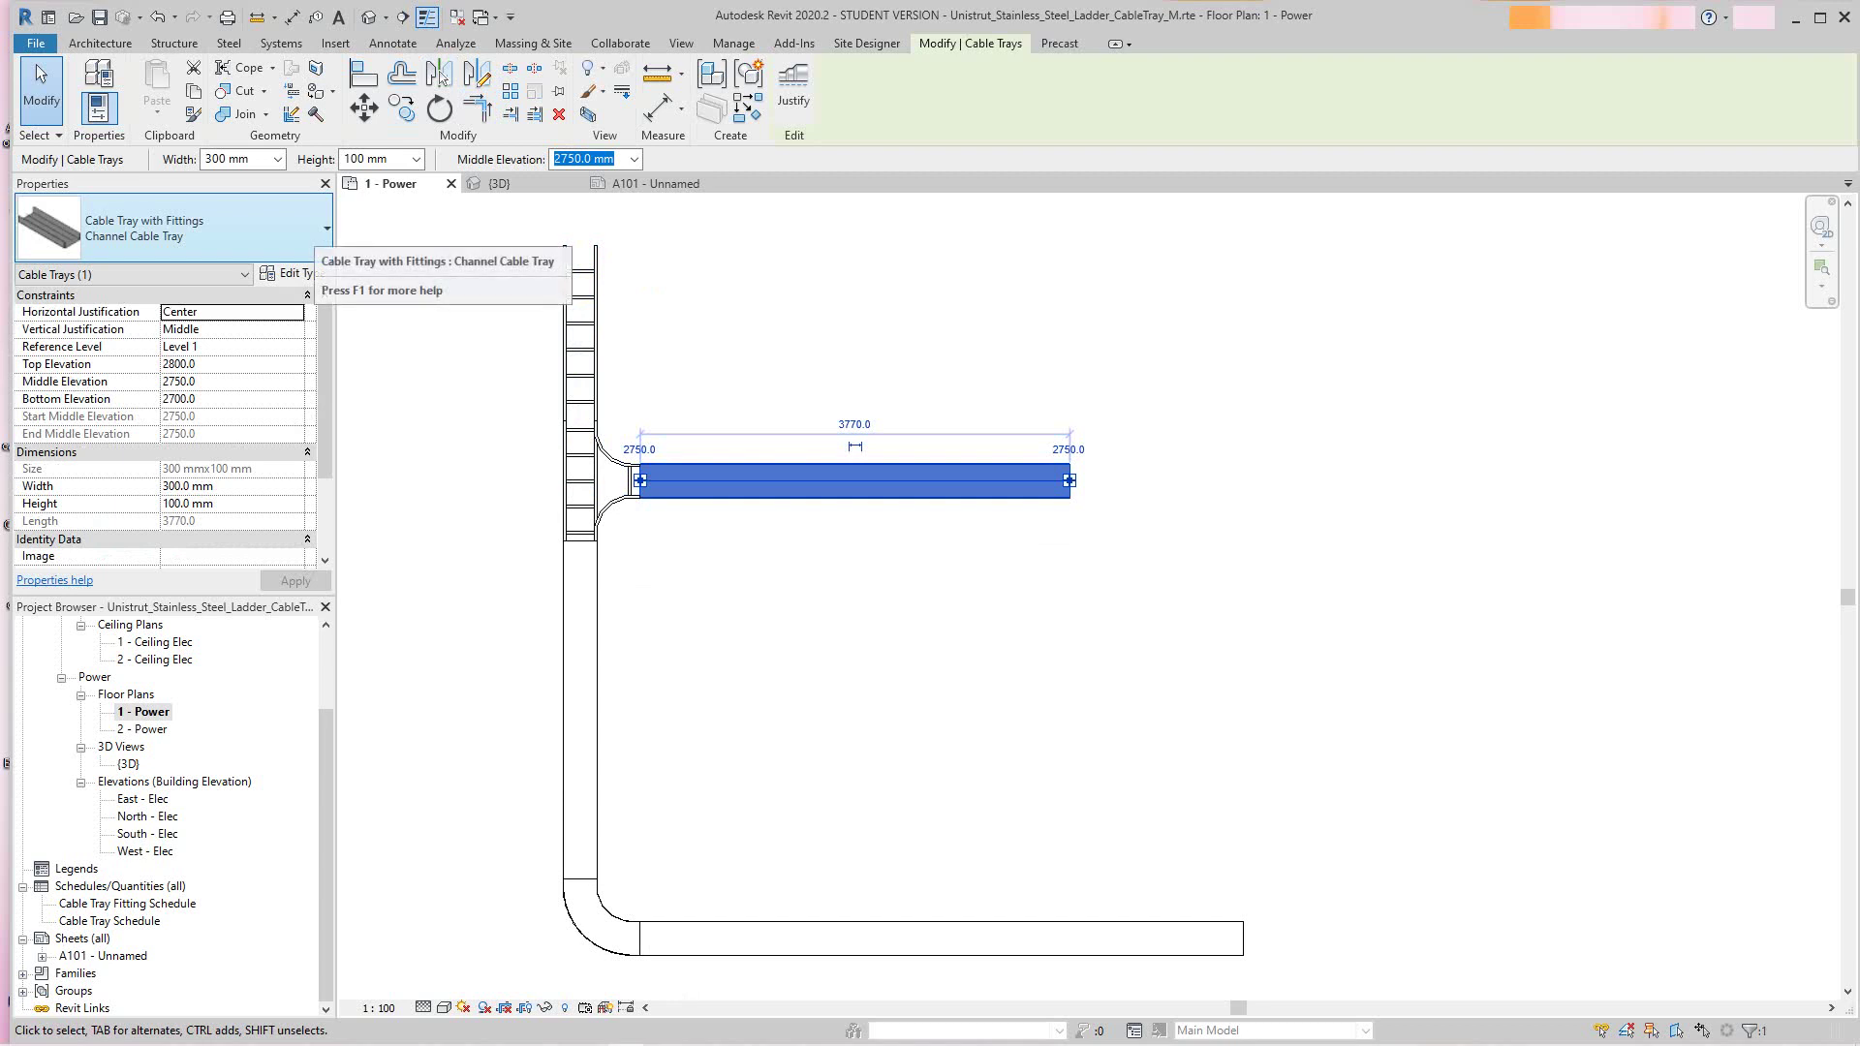
click(311, 235)
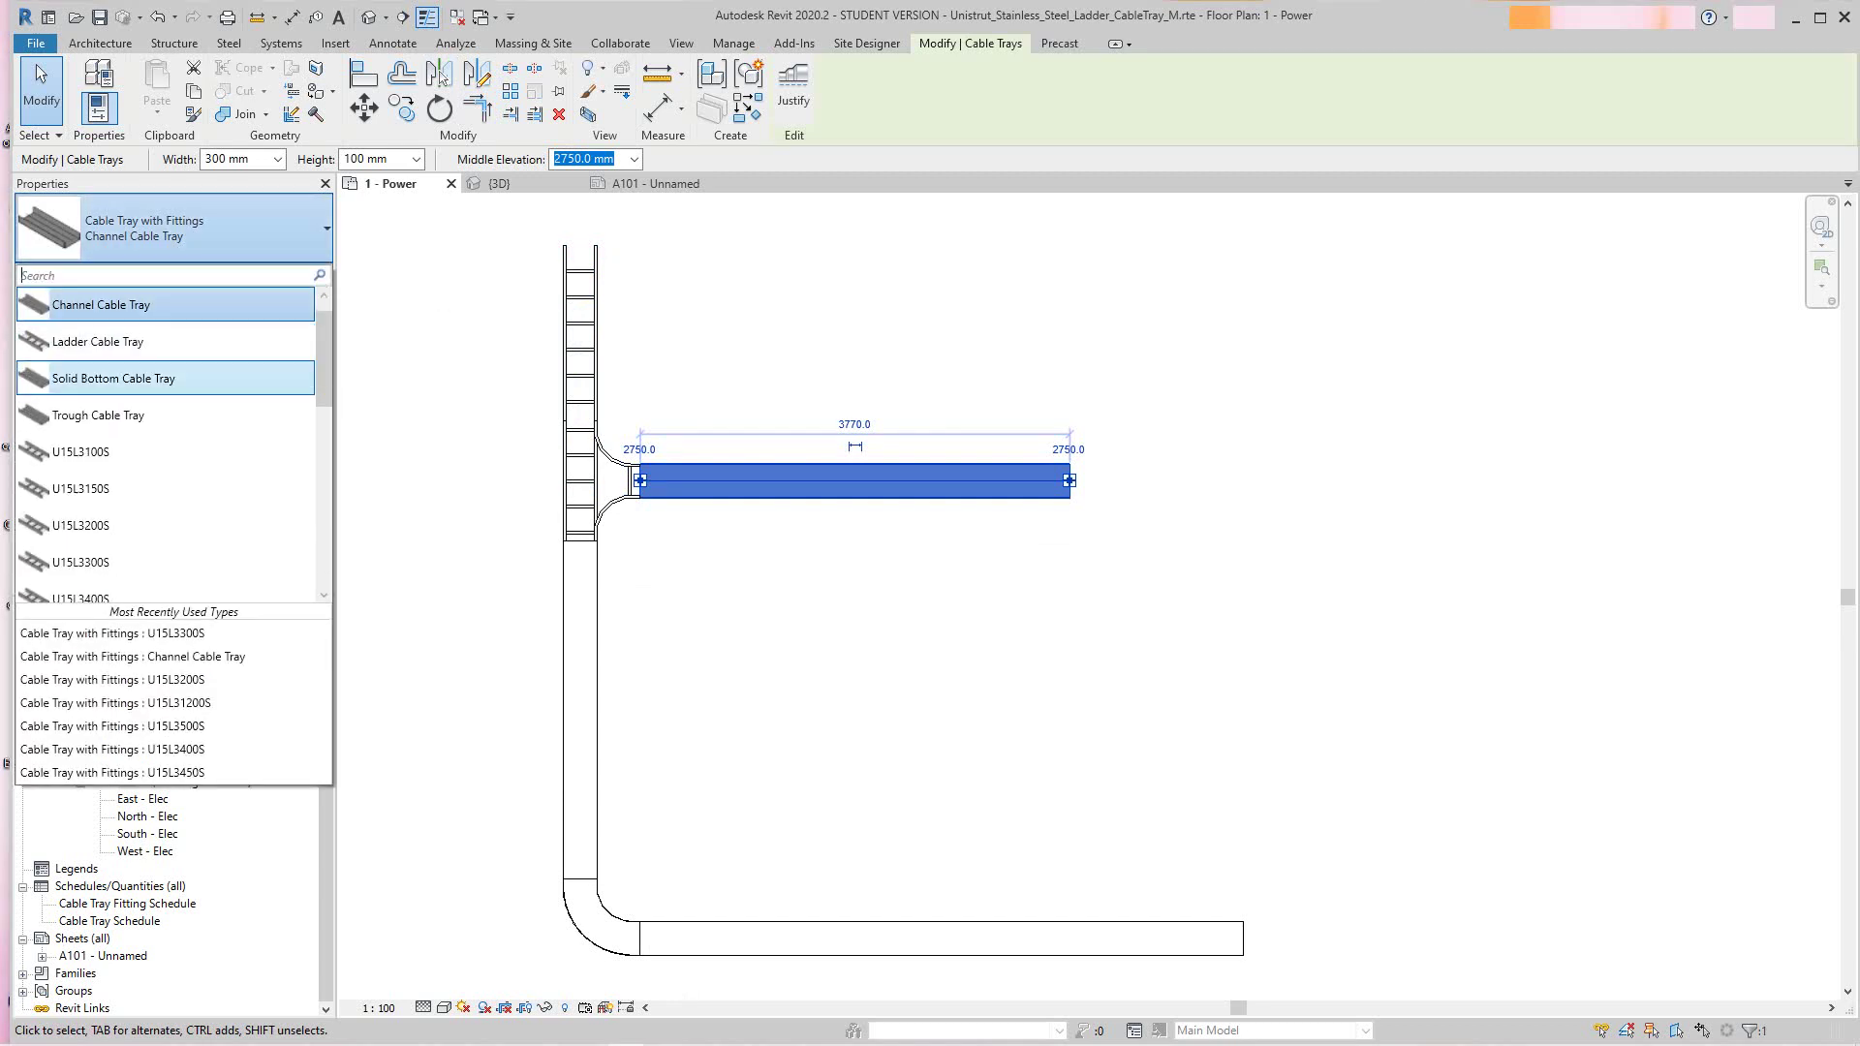
scroll(116, 377, down, 1)
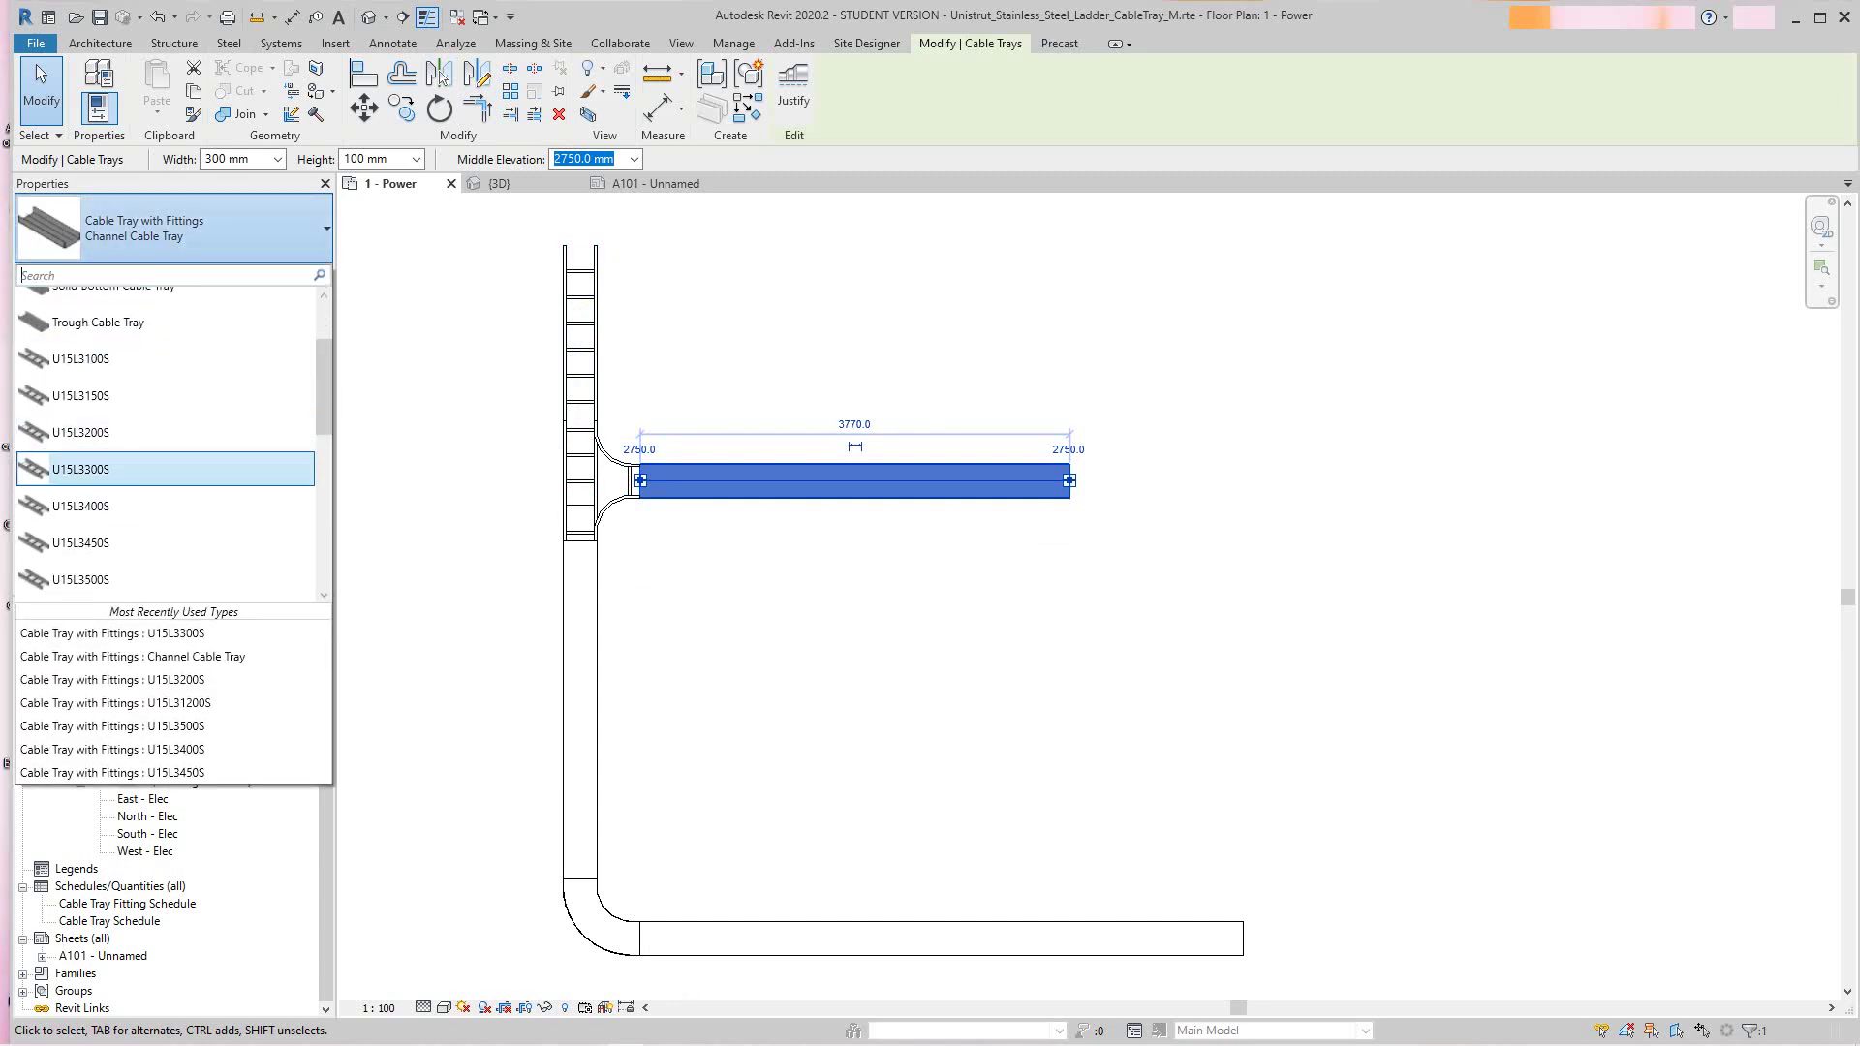
click(116, 470)
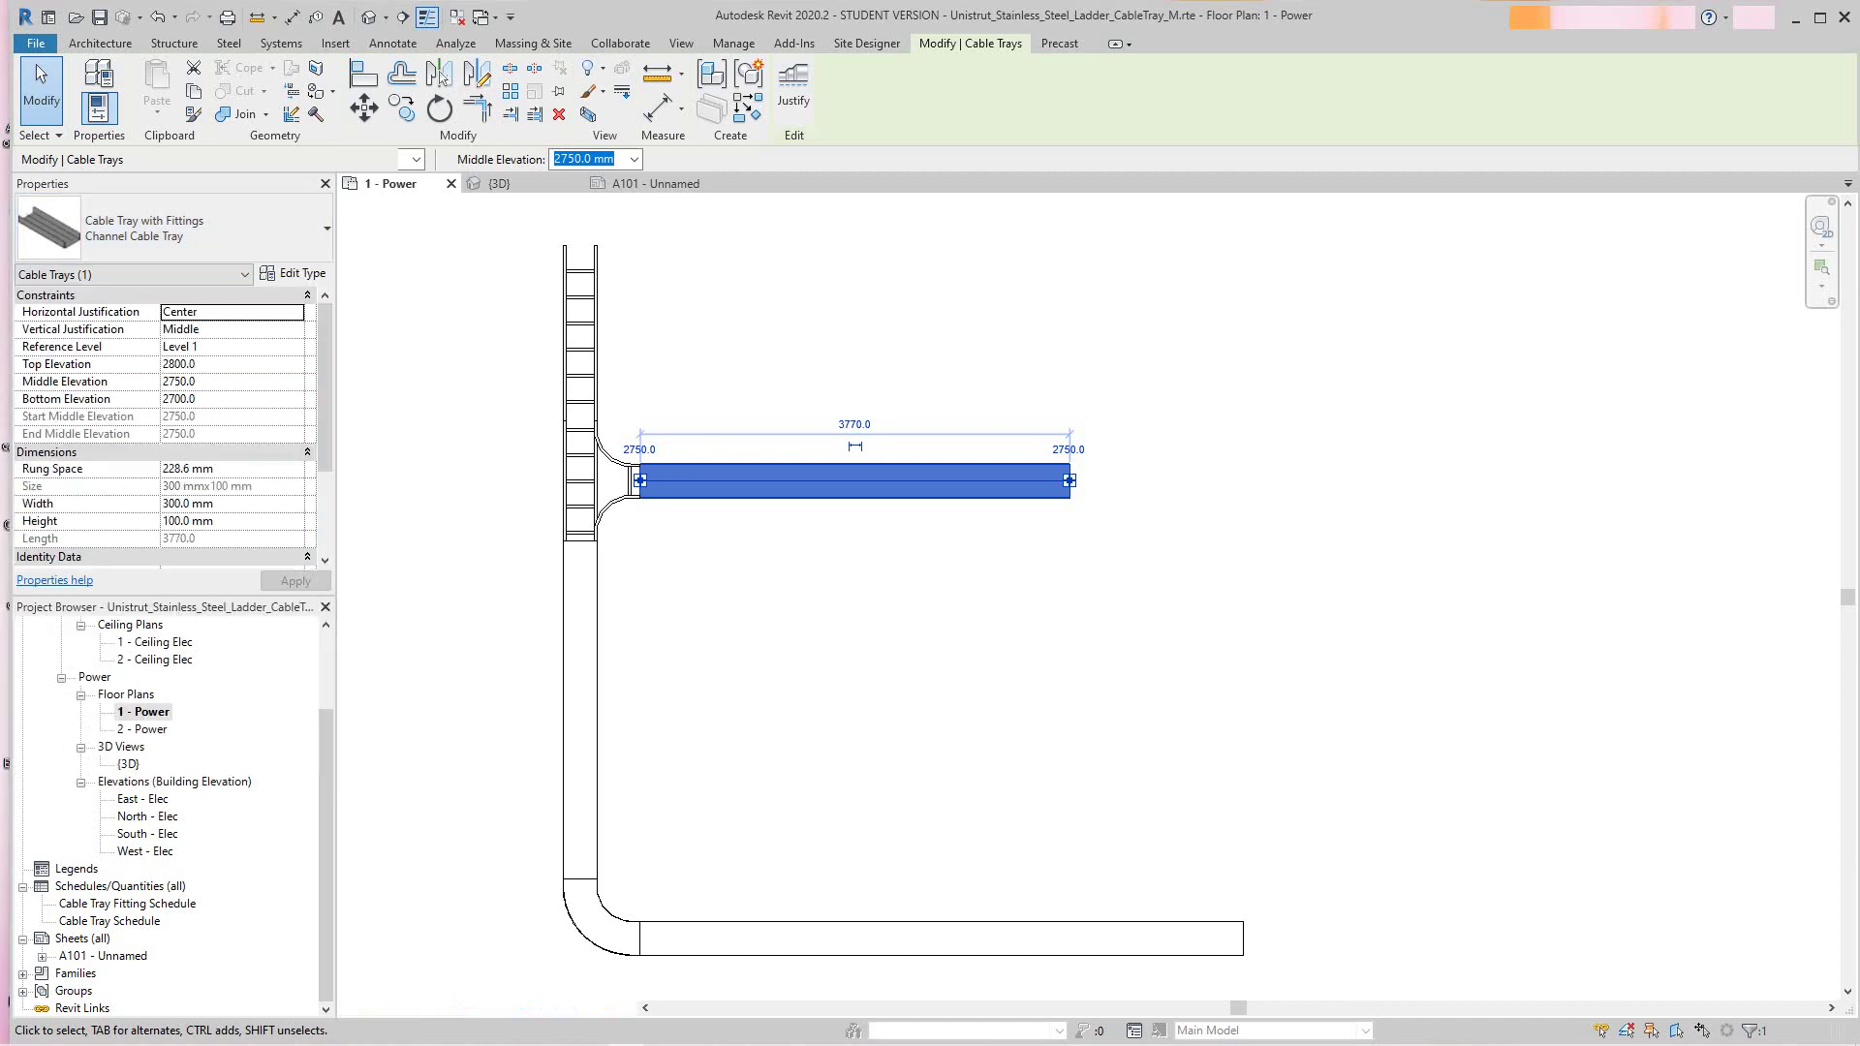
click(888, 584)
Match the branch tray's ladder type onto the lower vertical tray and the bottom horizontal tray
scroll(888, 584, down, 2)
middle_drag(888, 584, 881, 578)
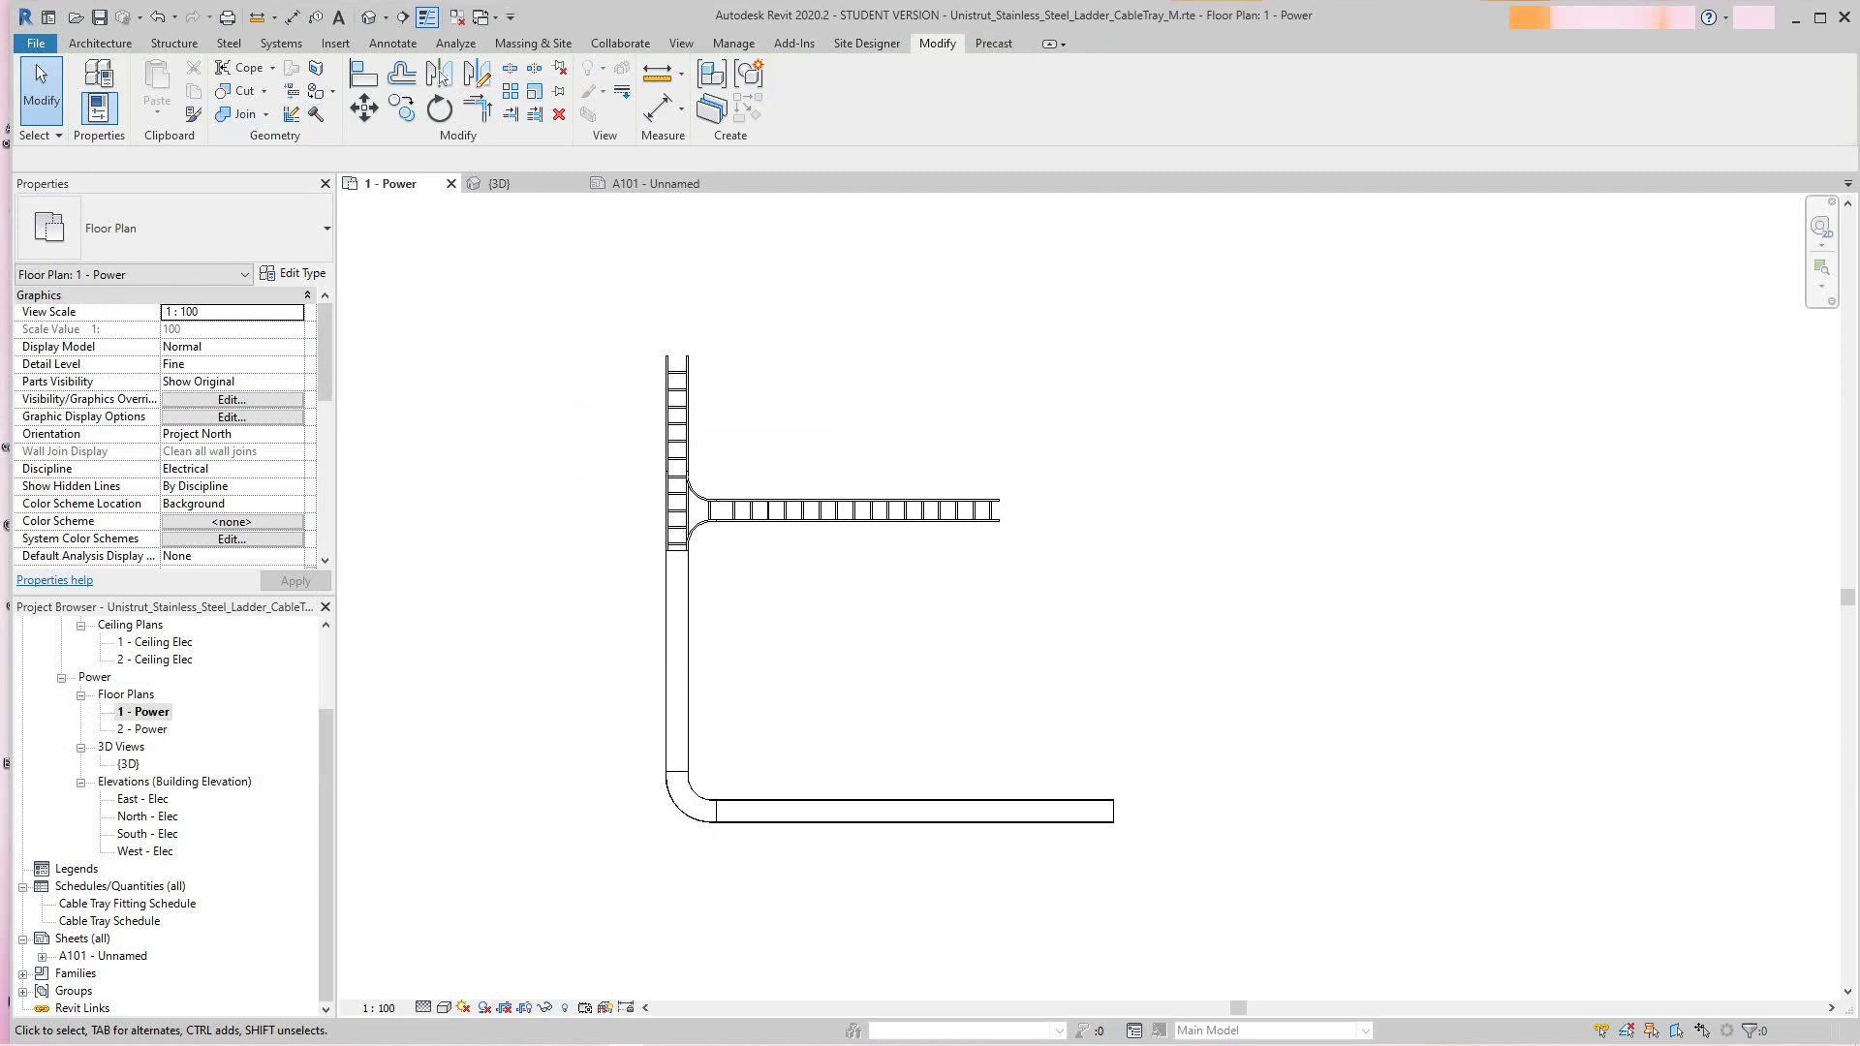
key(m)
key(a)
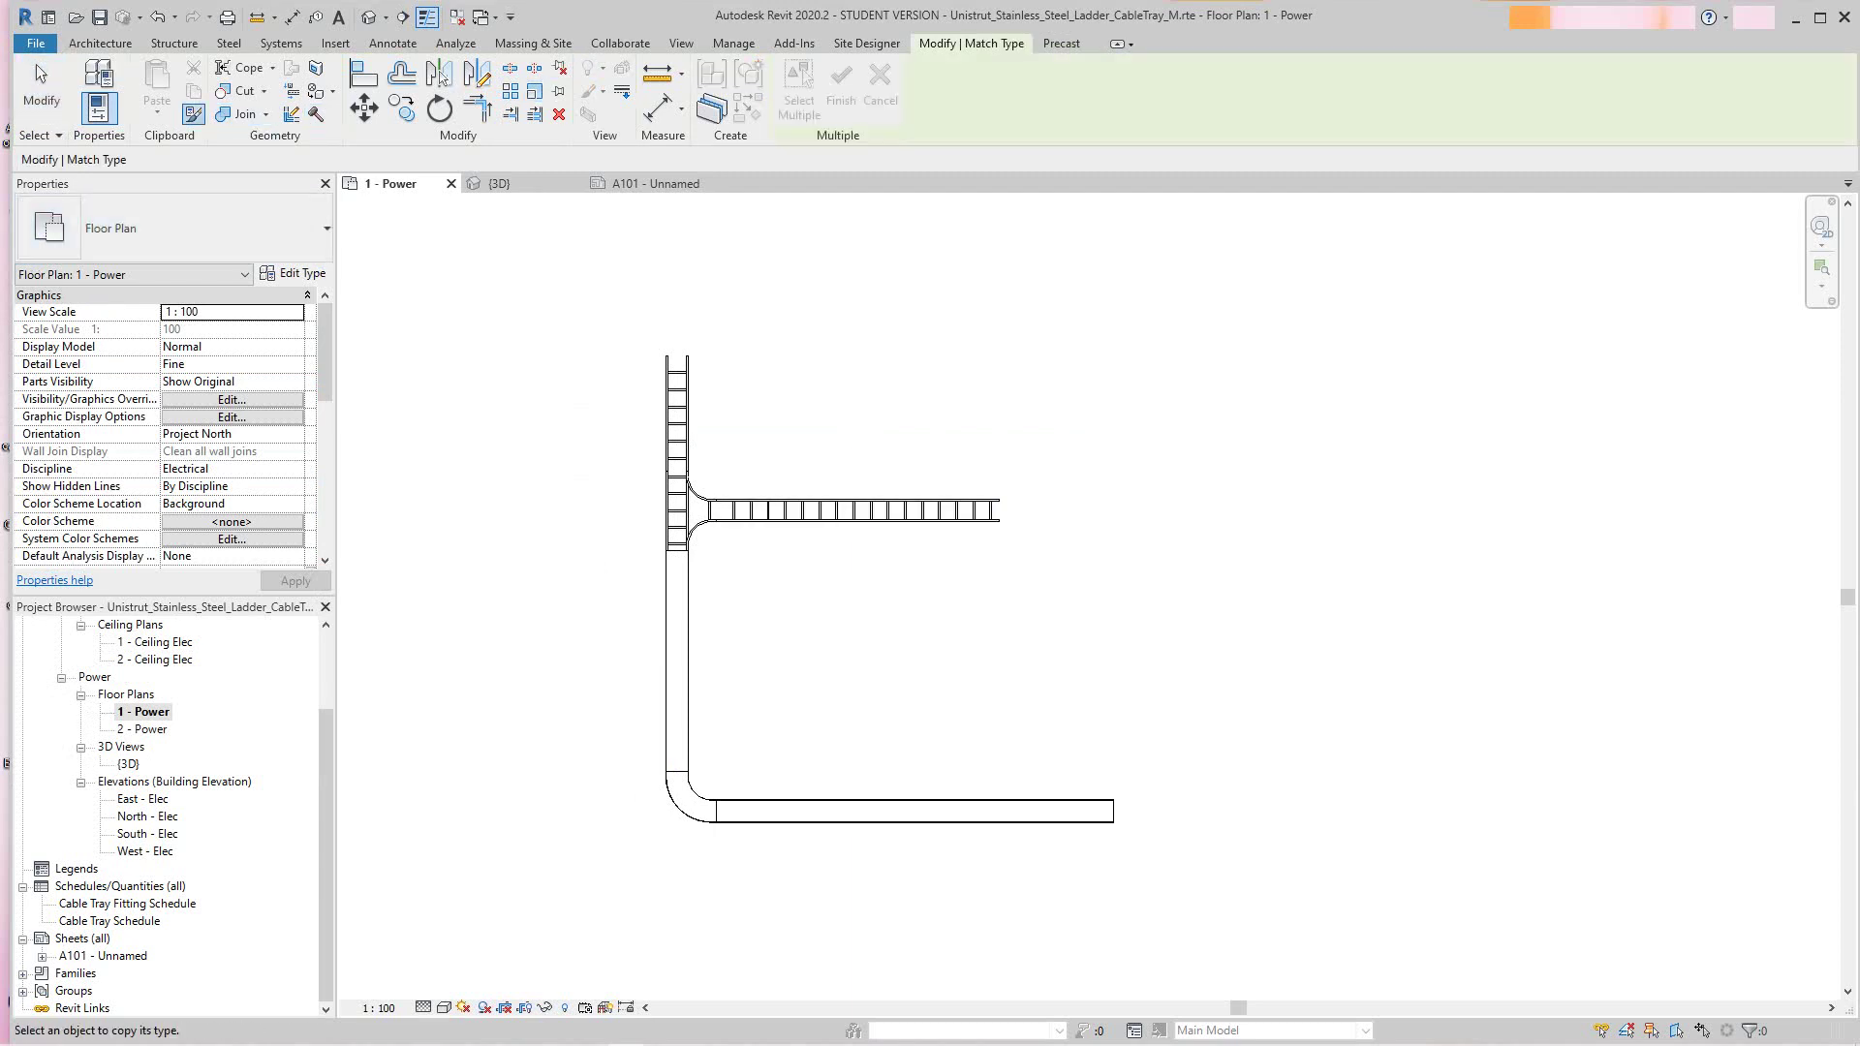
click(768, 512)
click(677, 660)
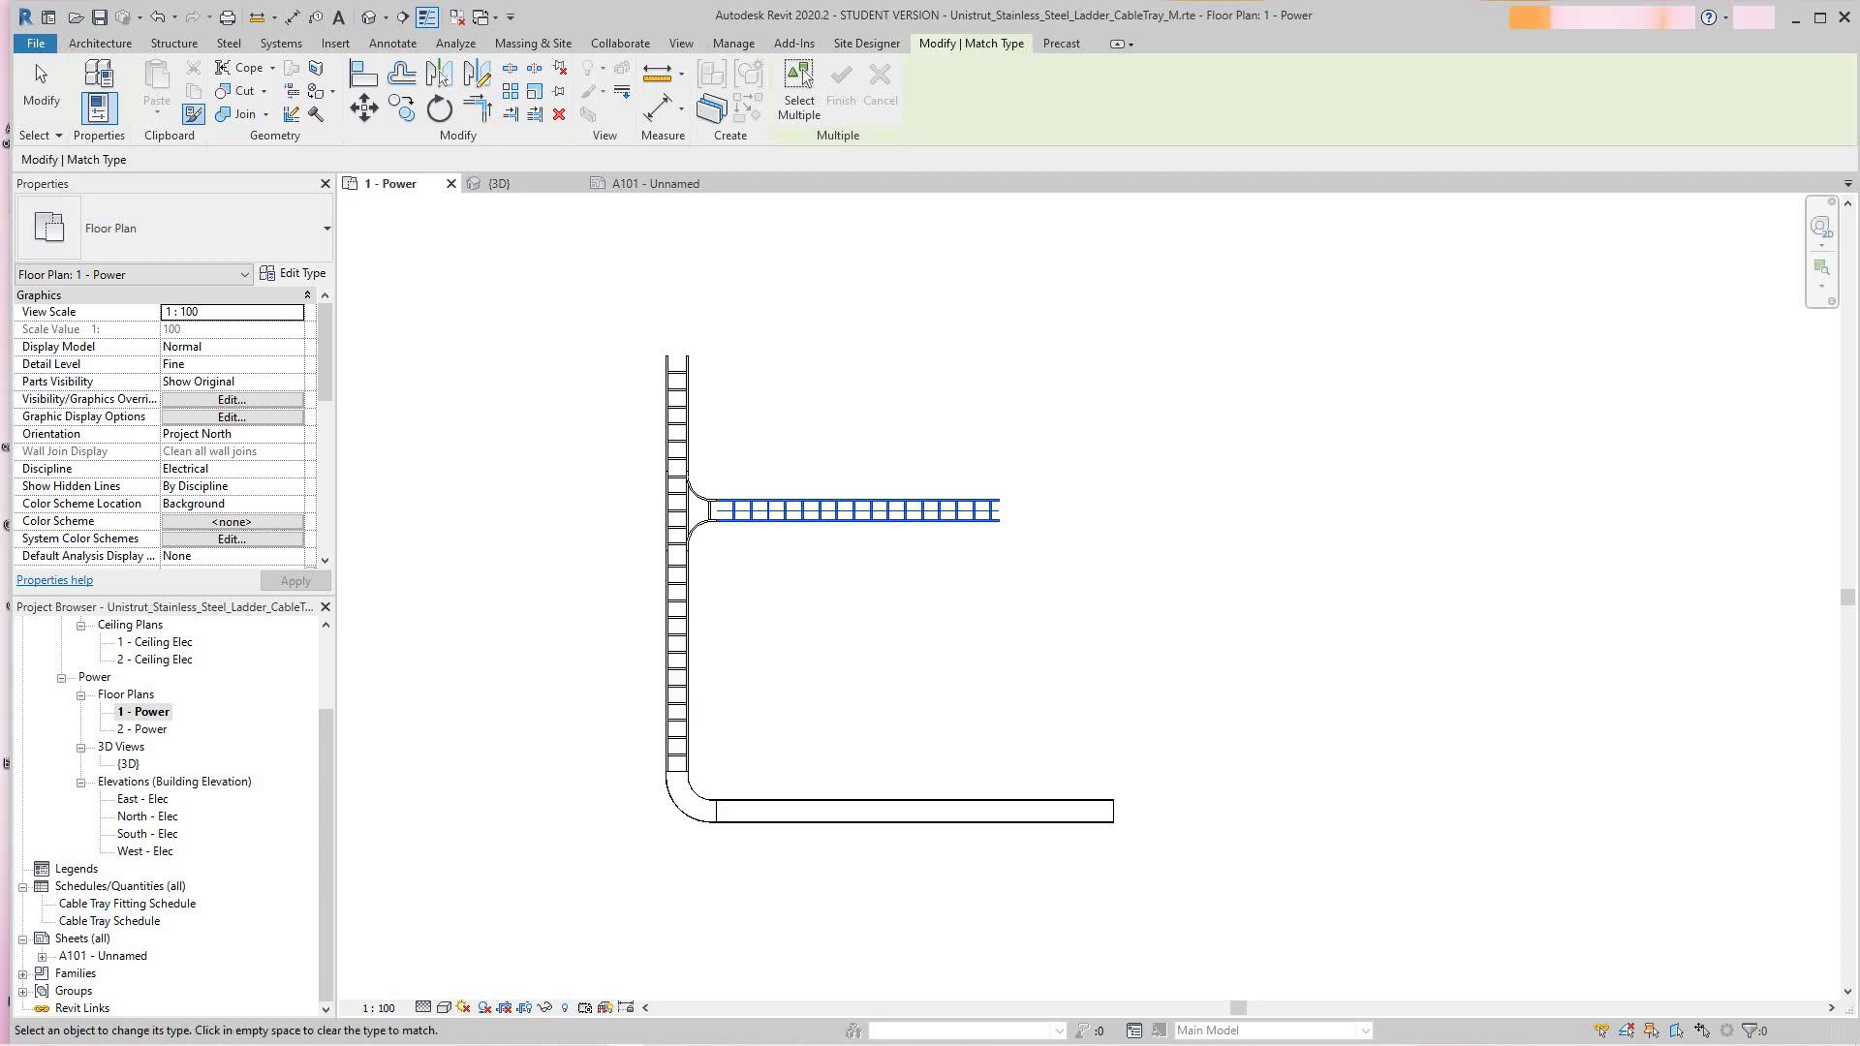
click(916, 810)
right_click(833, 720)
click(872, 734)
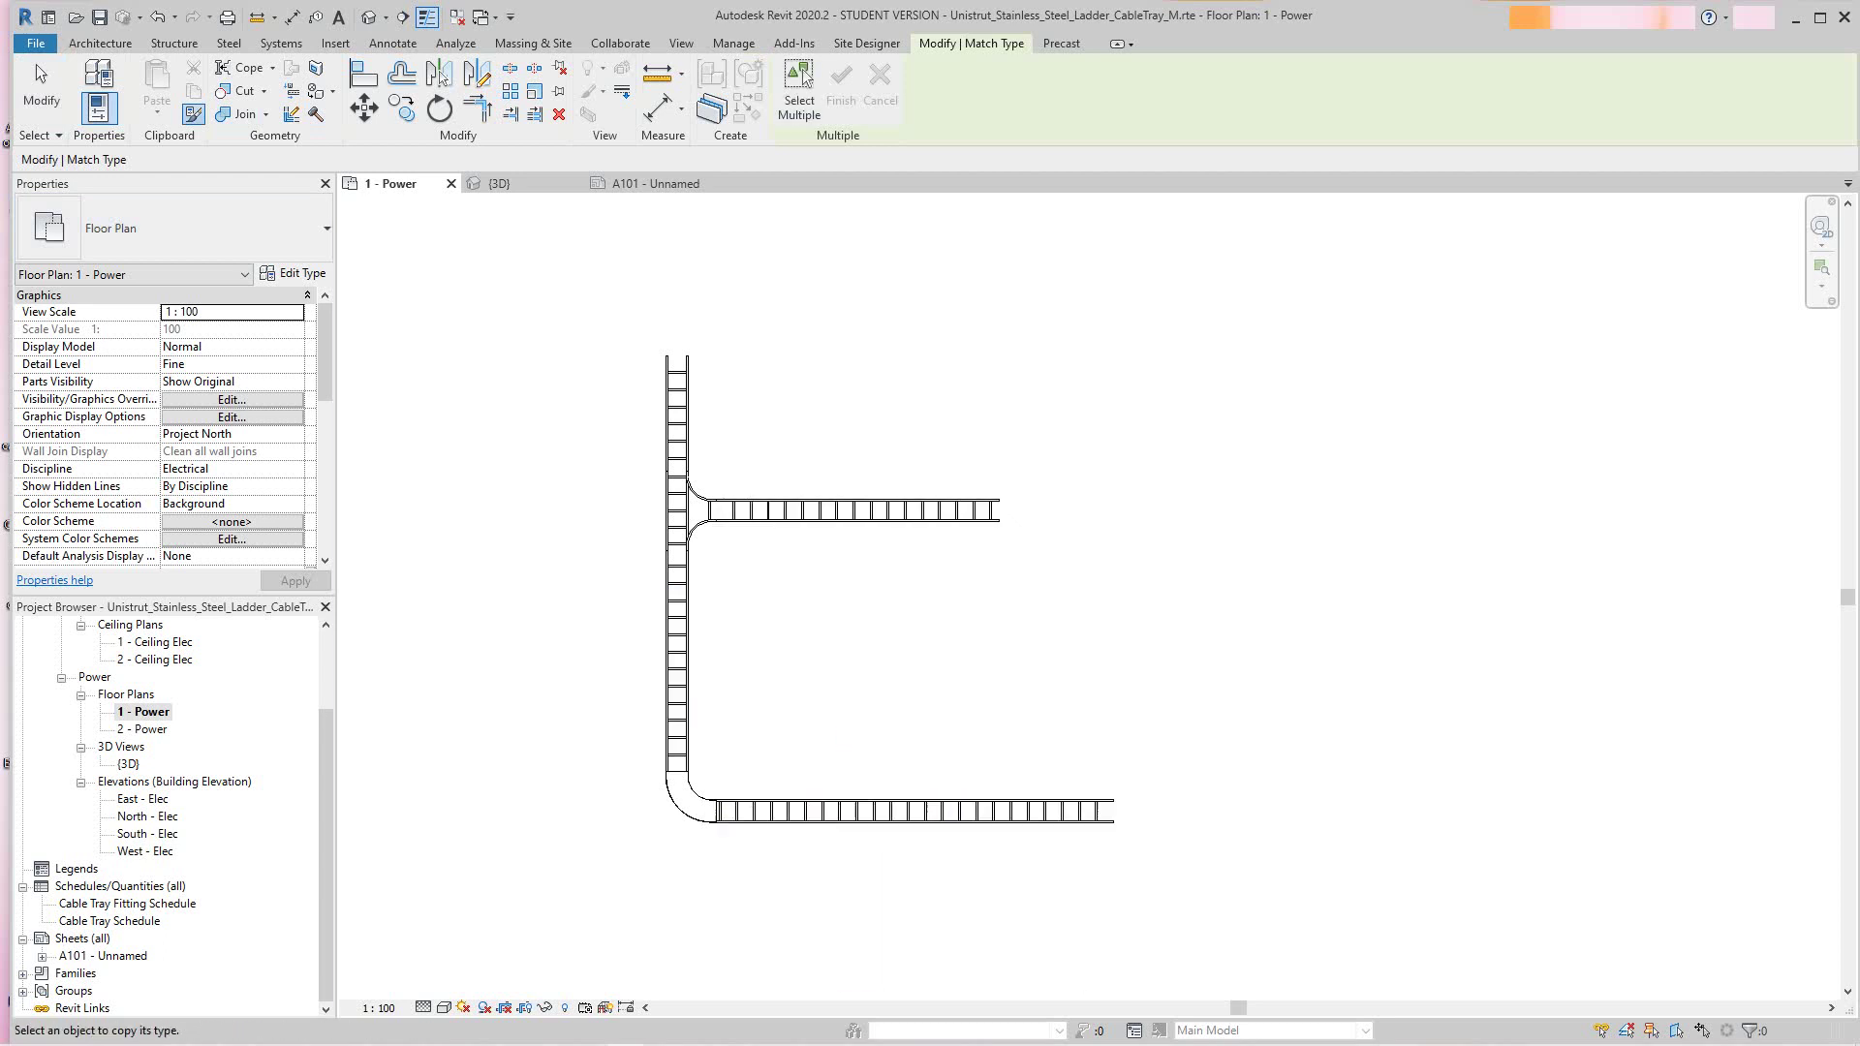
right_click(790, 747)
click(842, 761)
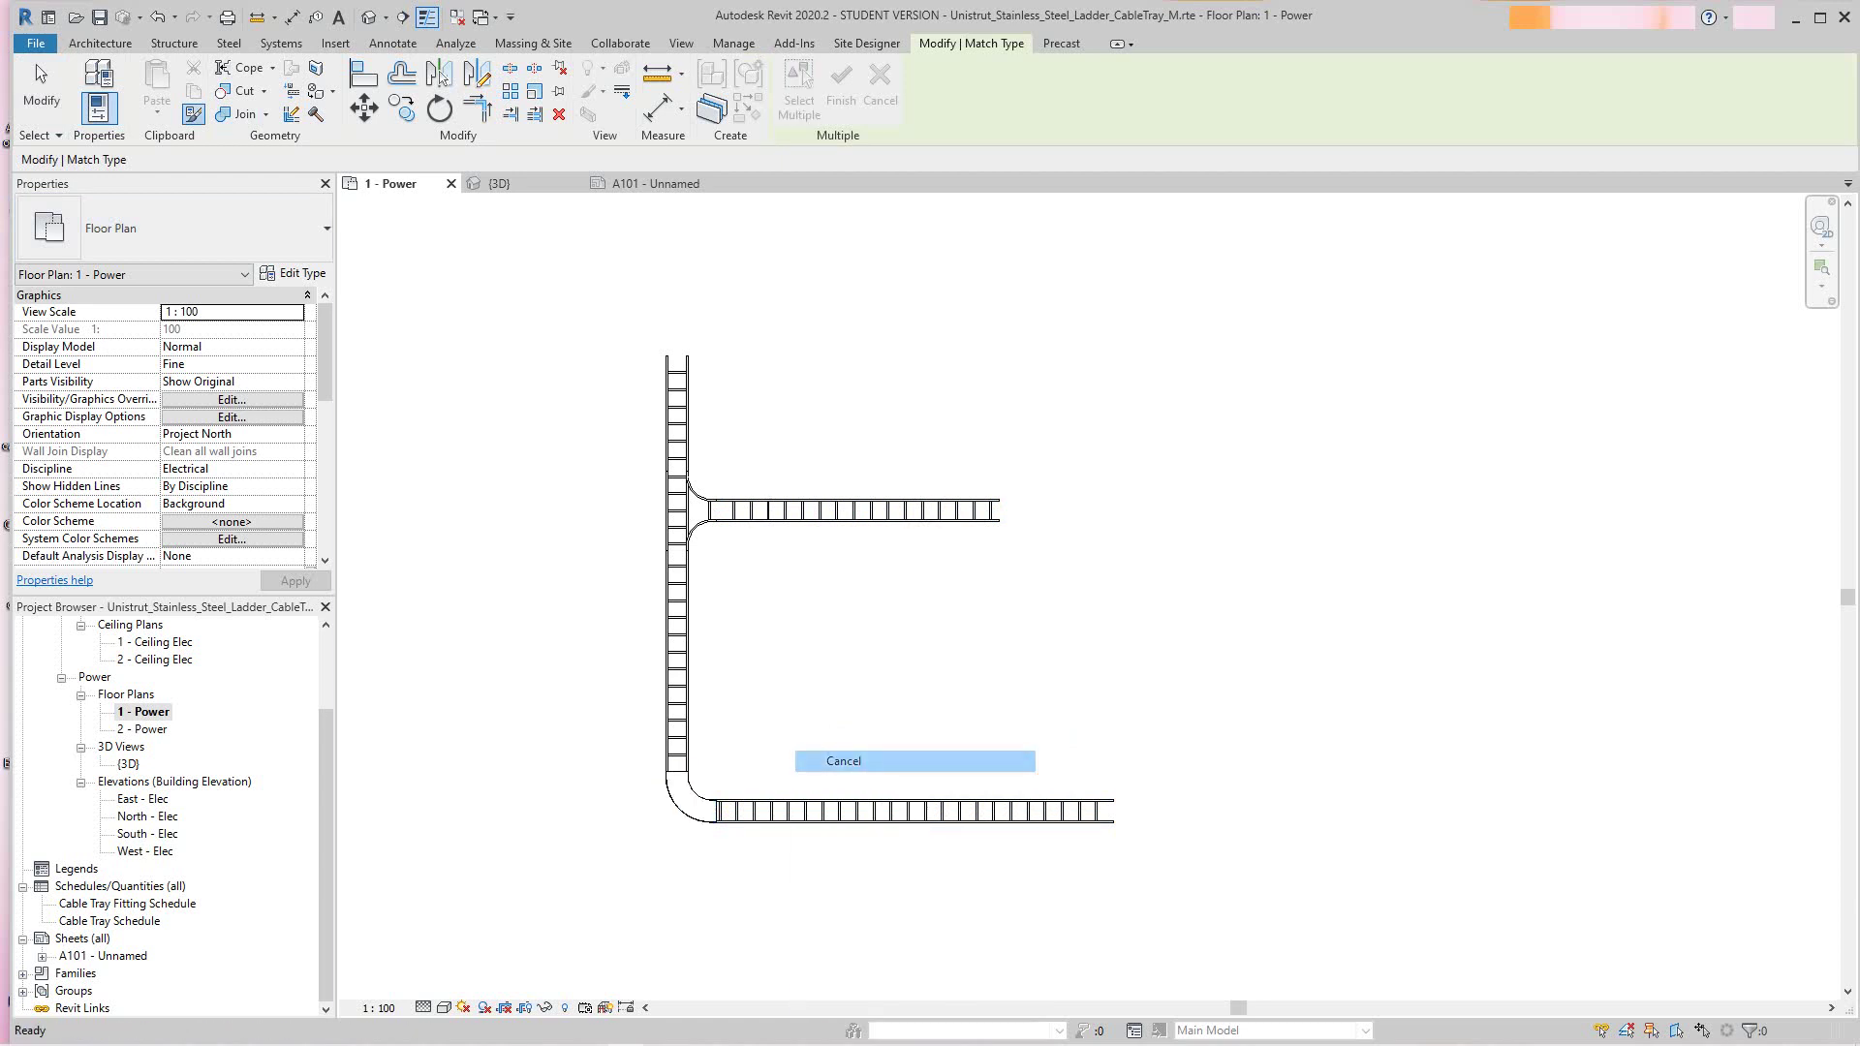
Change the channel horizontal bend at the lower corner to the U15FB90_Flat_Bends type U15FB30/90/30S
scroll(799, 719, up, 4)
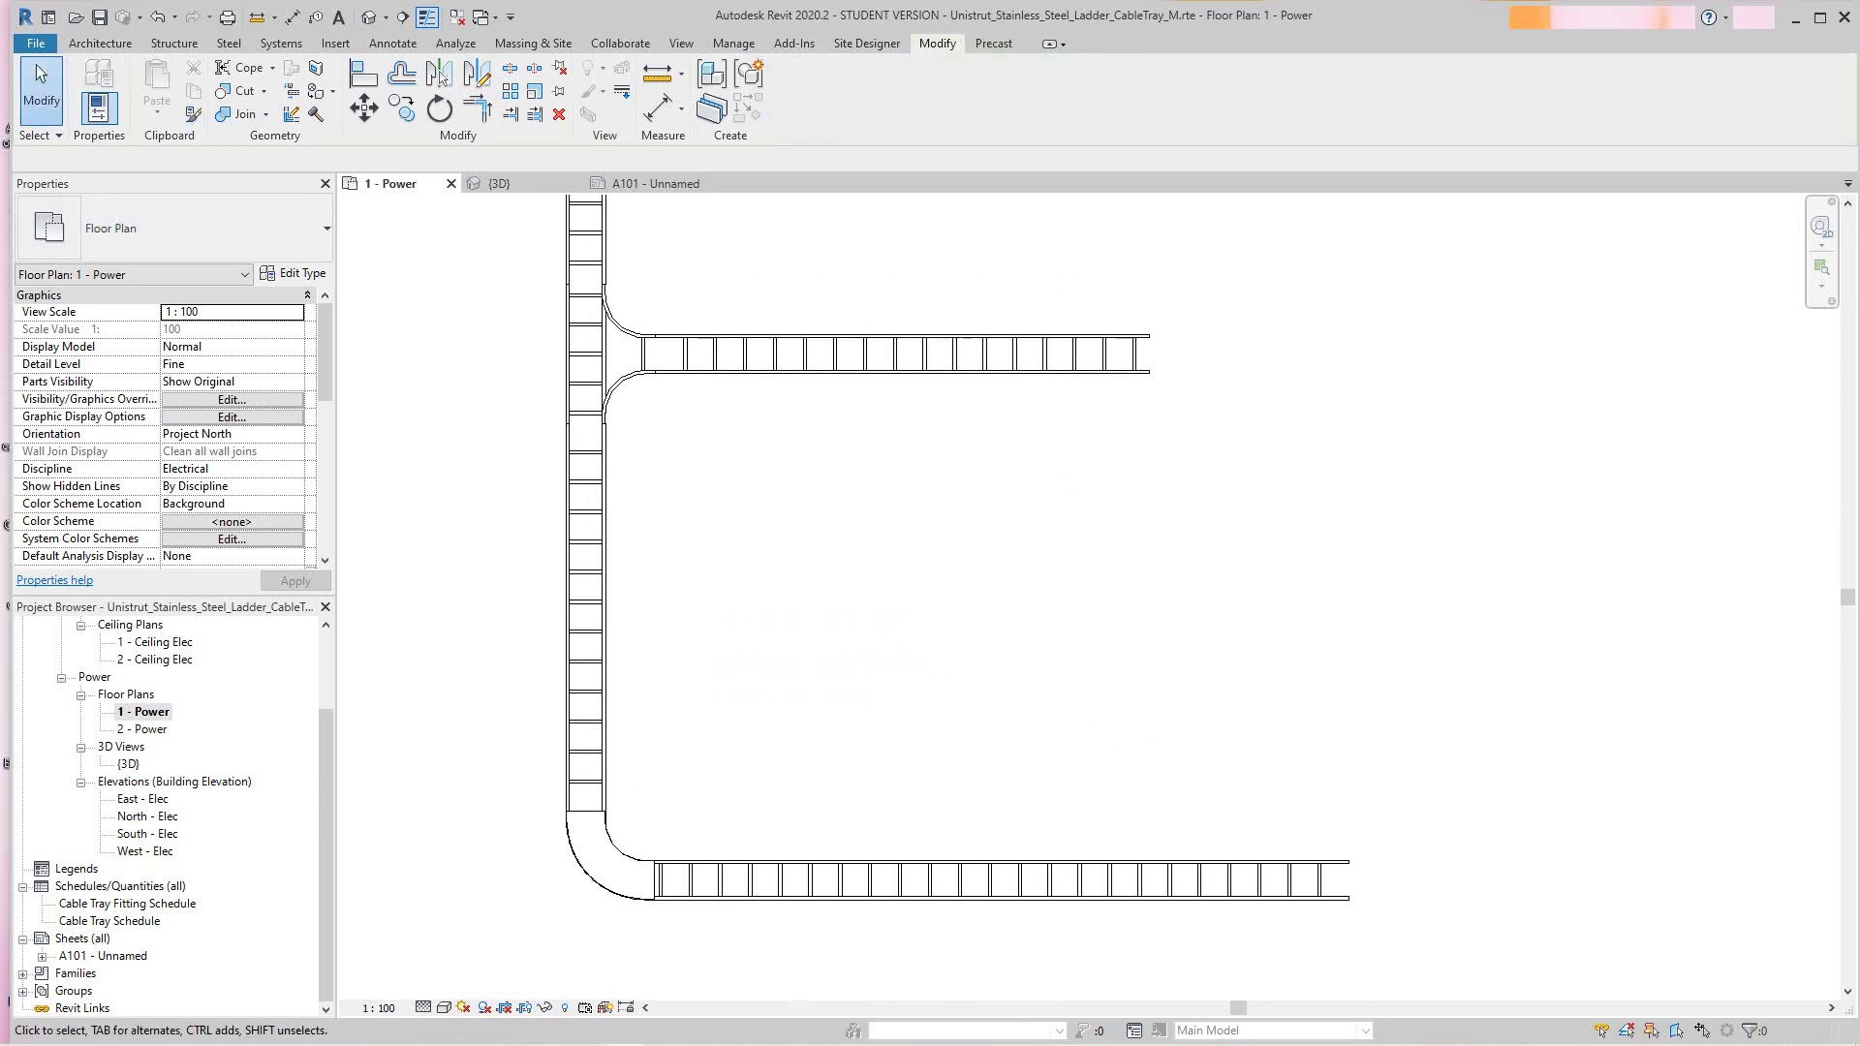
scroll(681, 502, down, 3)
scroll(678, 669, up, 3)
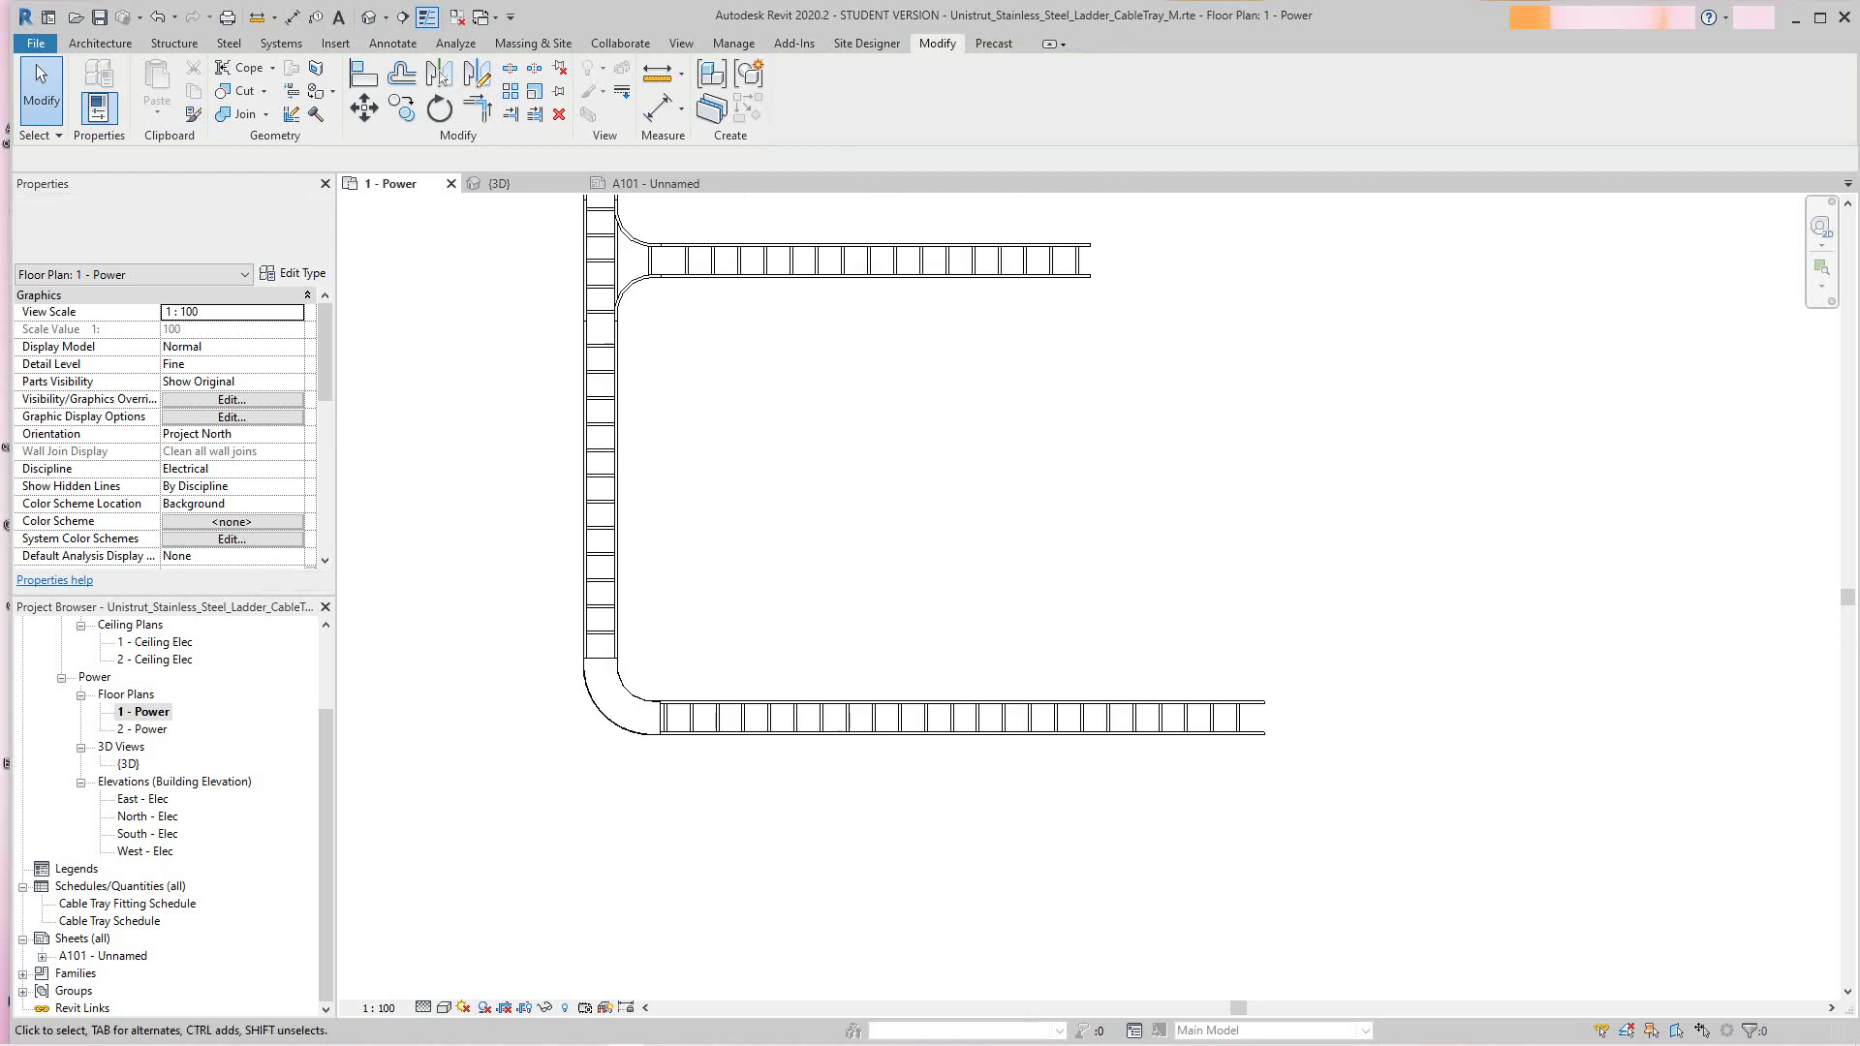
click(660, 715)
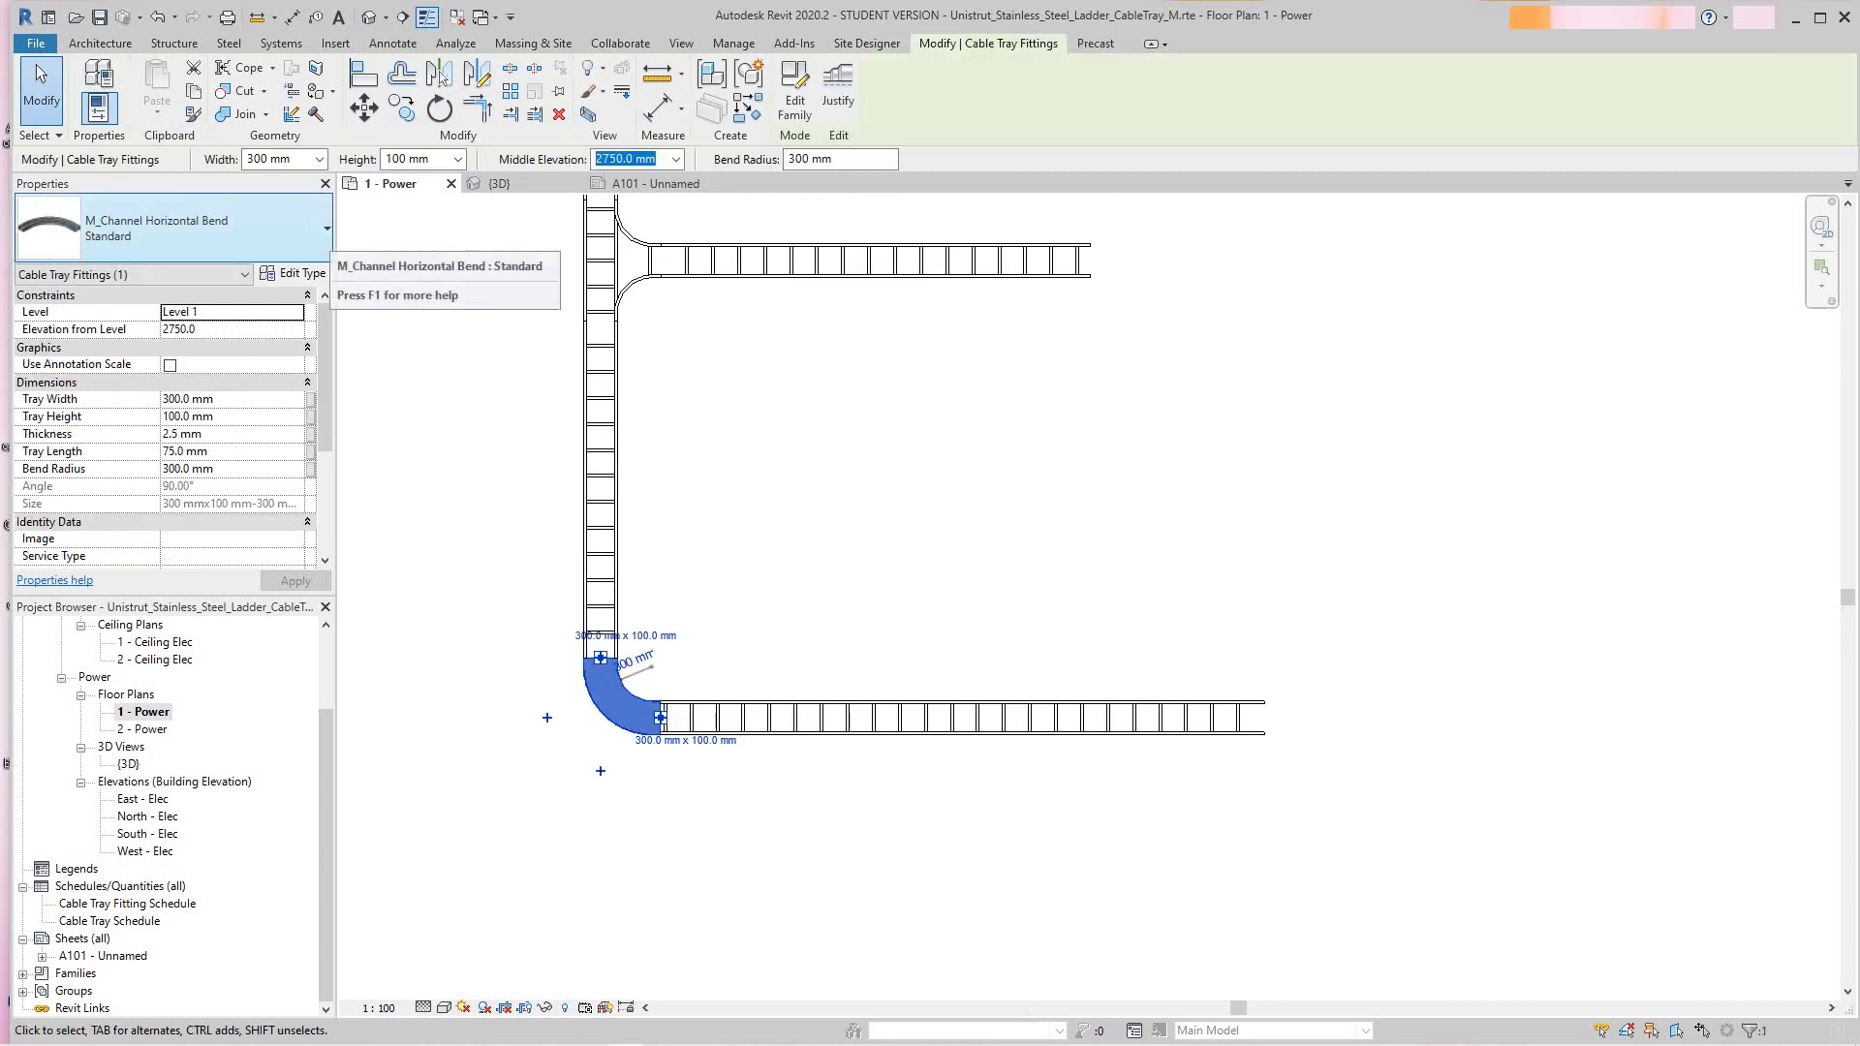
click(325, 229)
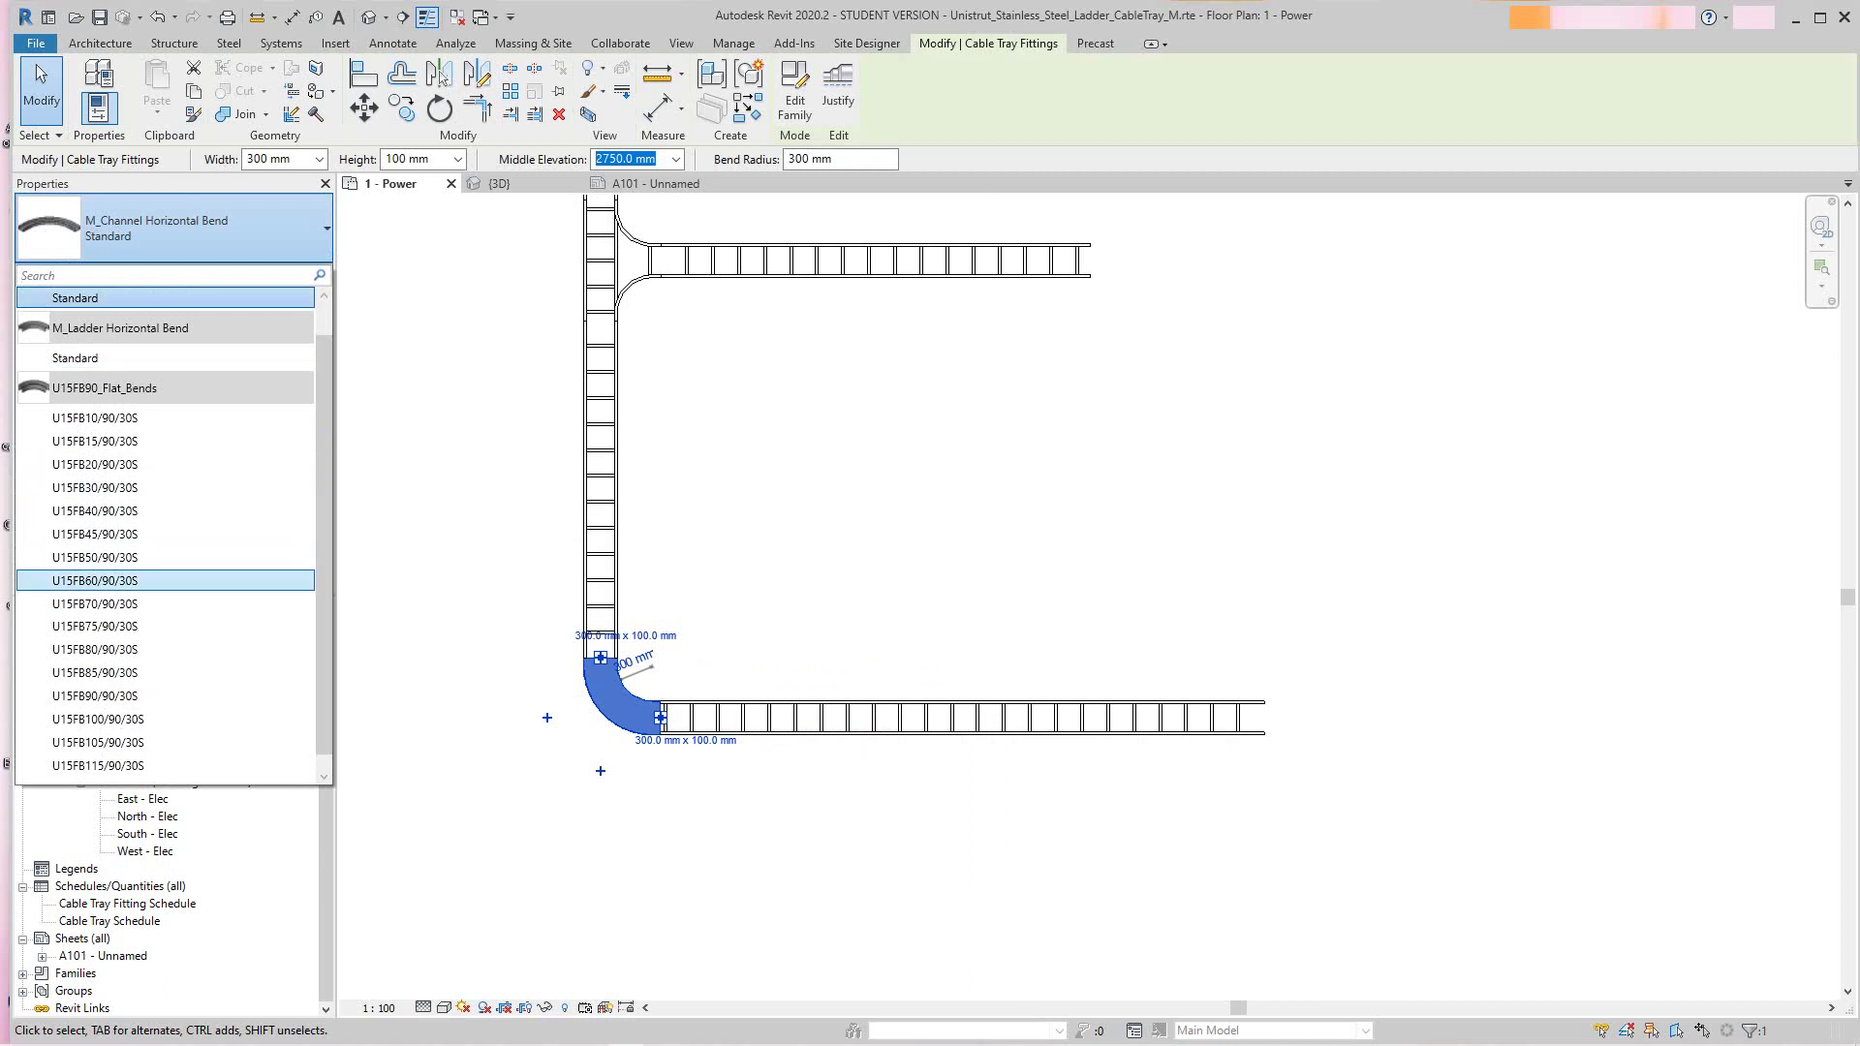
scroll(130, 488, down, 1)
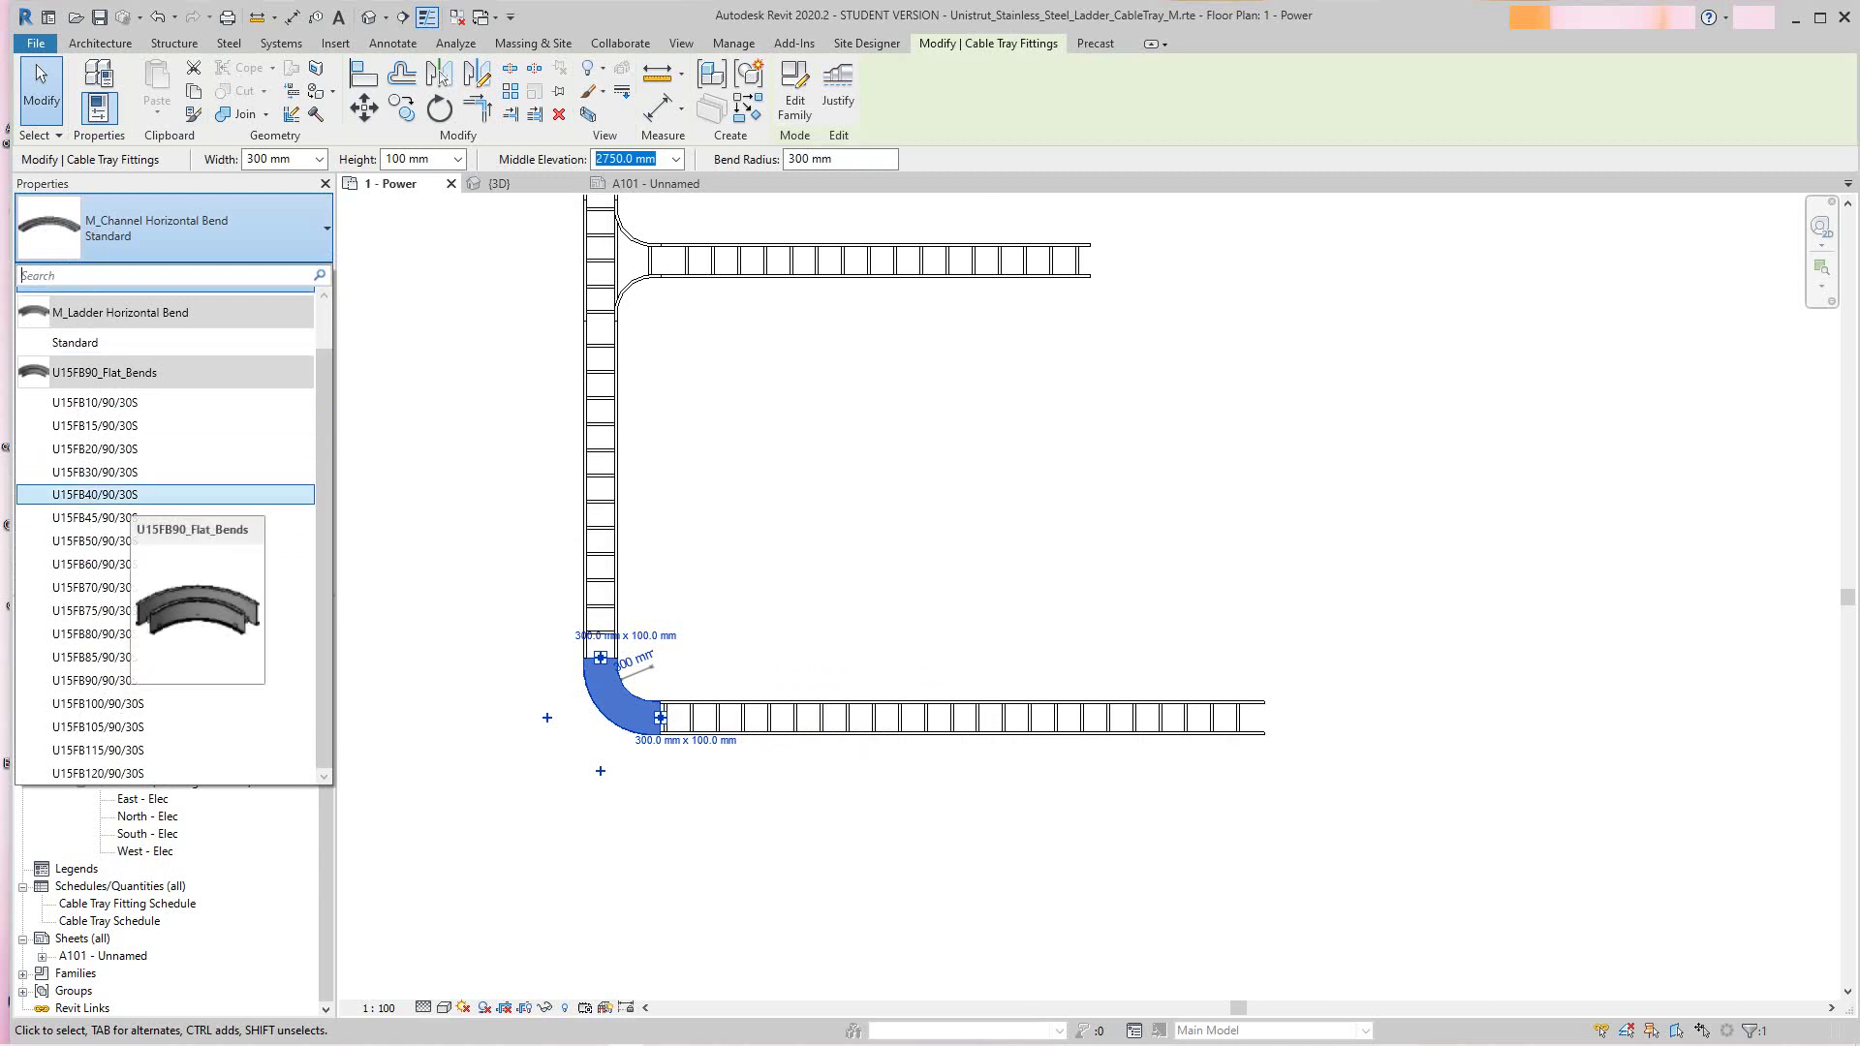
scroll(95, 499, up, 2)
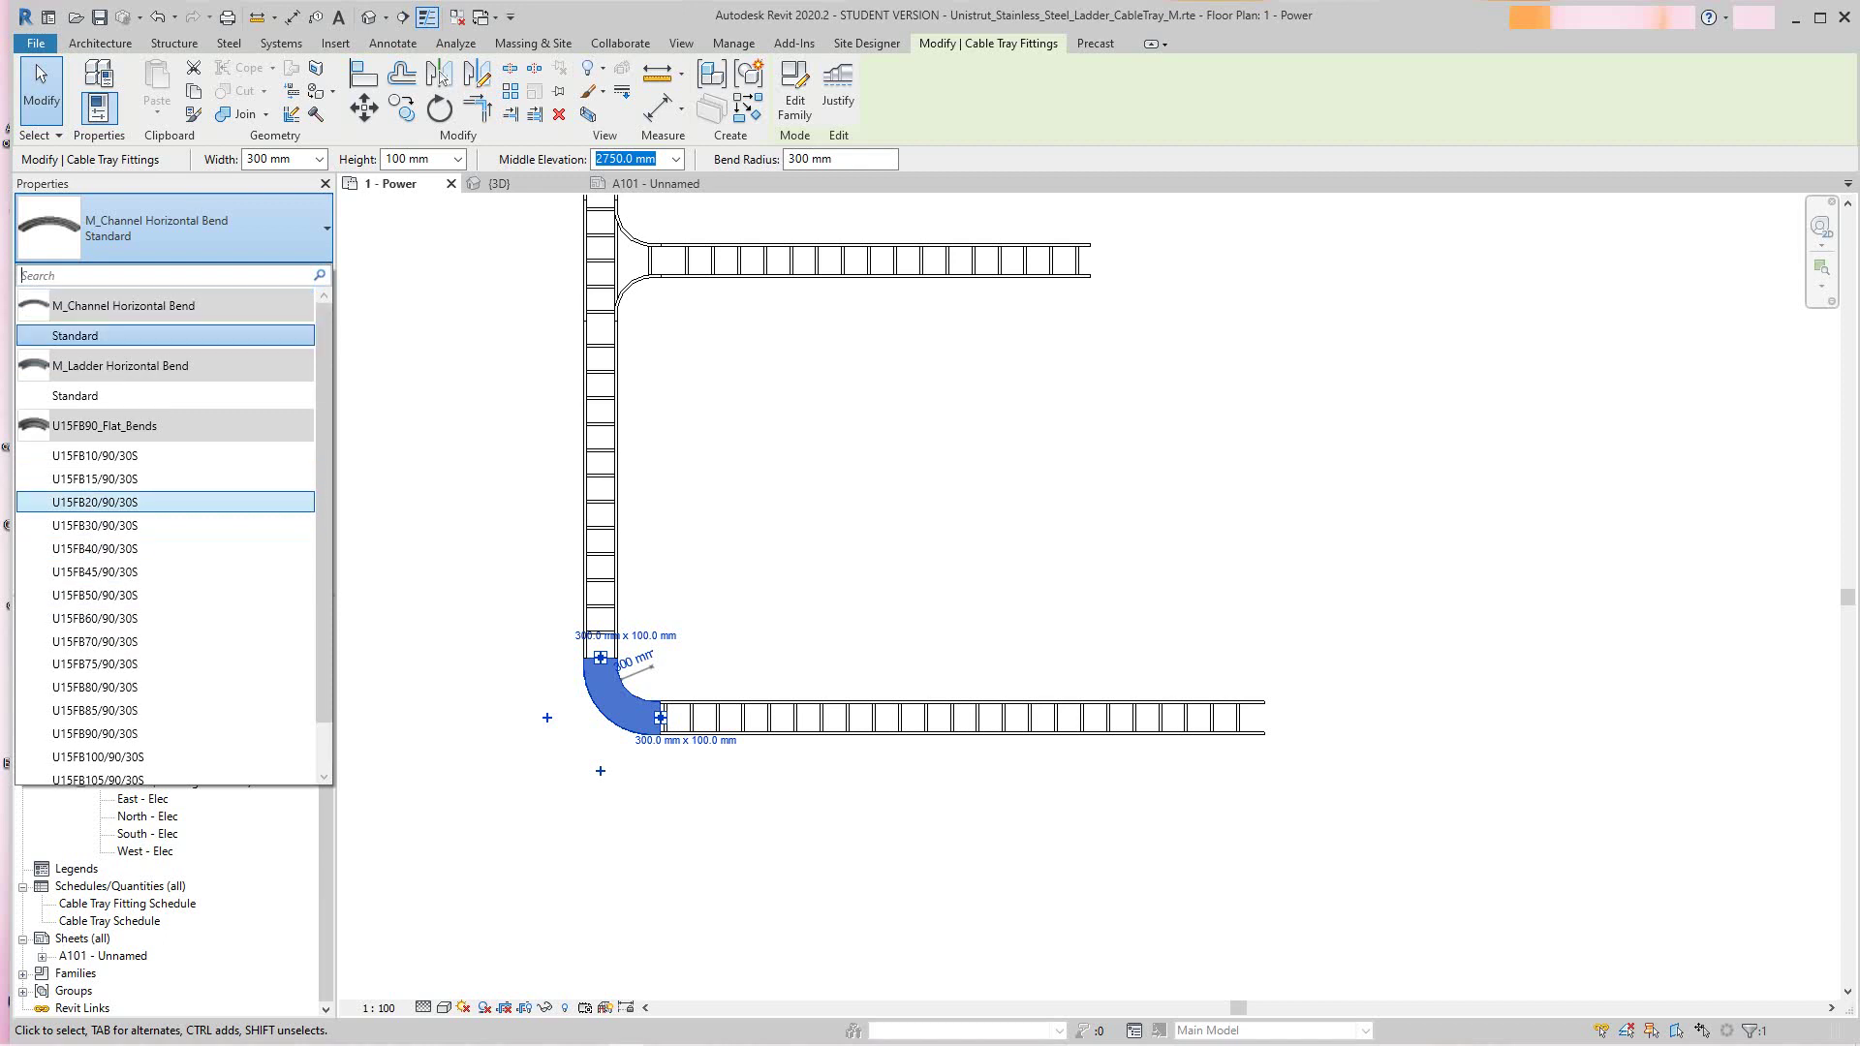
mouse_move(95, 502)
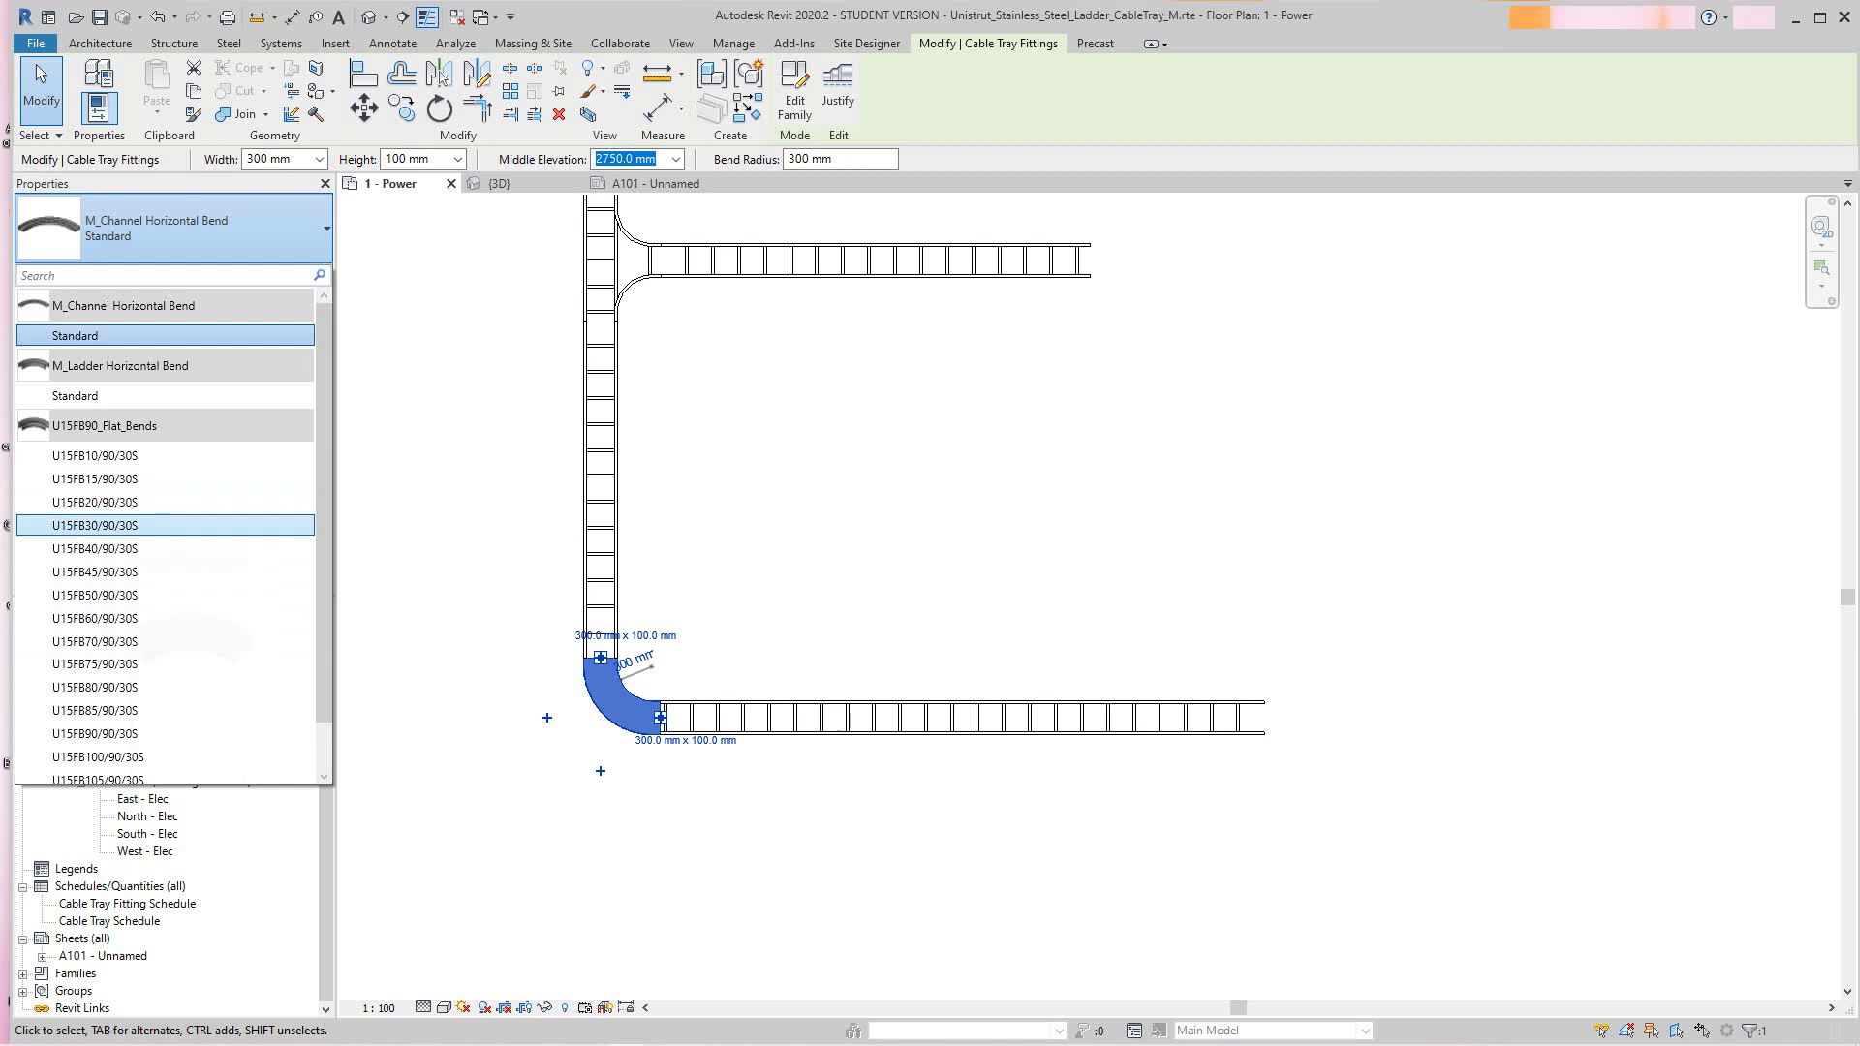
click(136, 526)
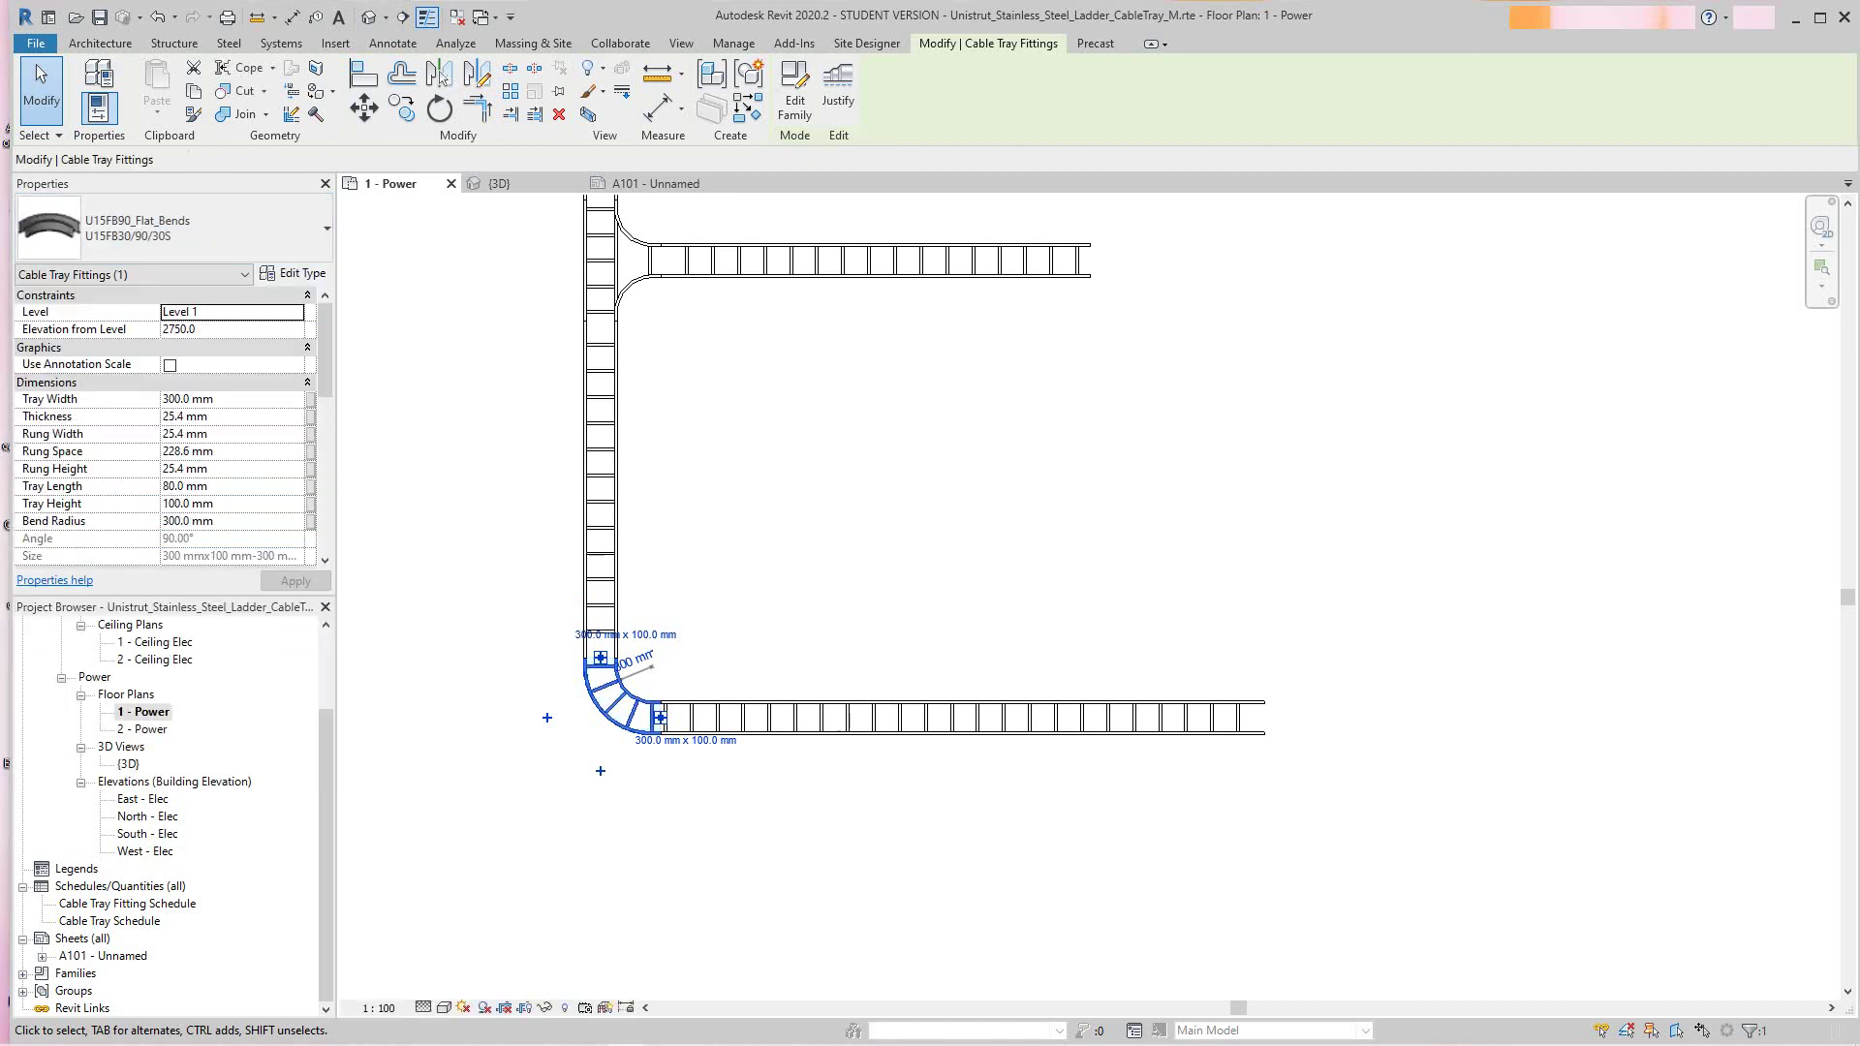
click(546, 576)
Draw a 3000 mm vertical cable tray of type U15L3200S, 200 mm wide, in the empty area beside the existing ladder runs
scroll(546, 575, down, 2)
middle_drag(578, 562, 406, 852)
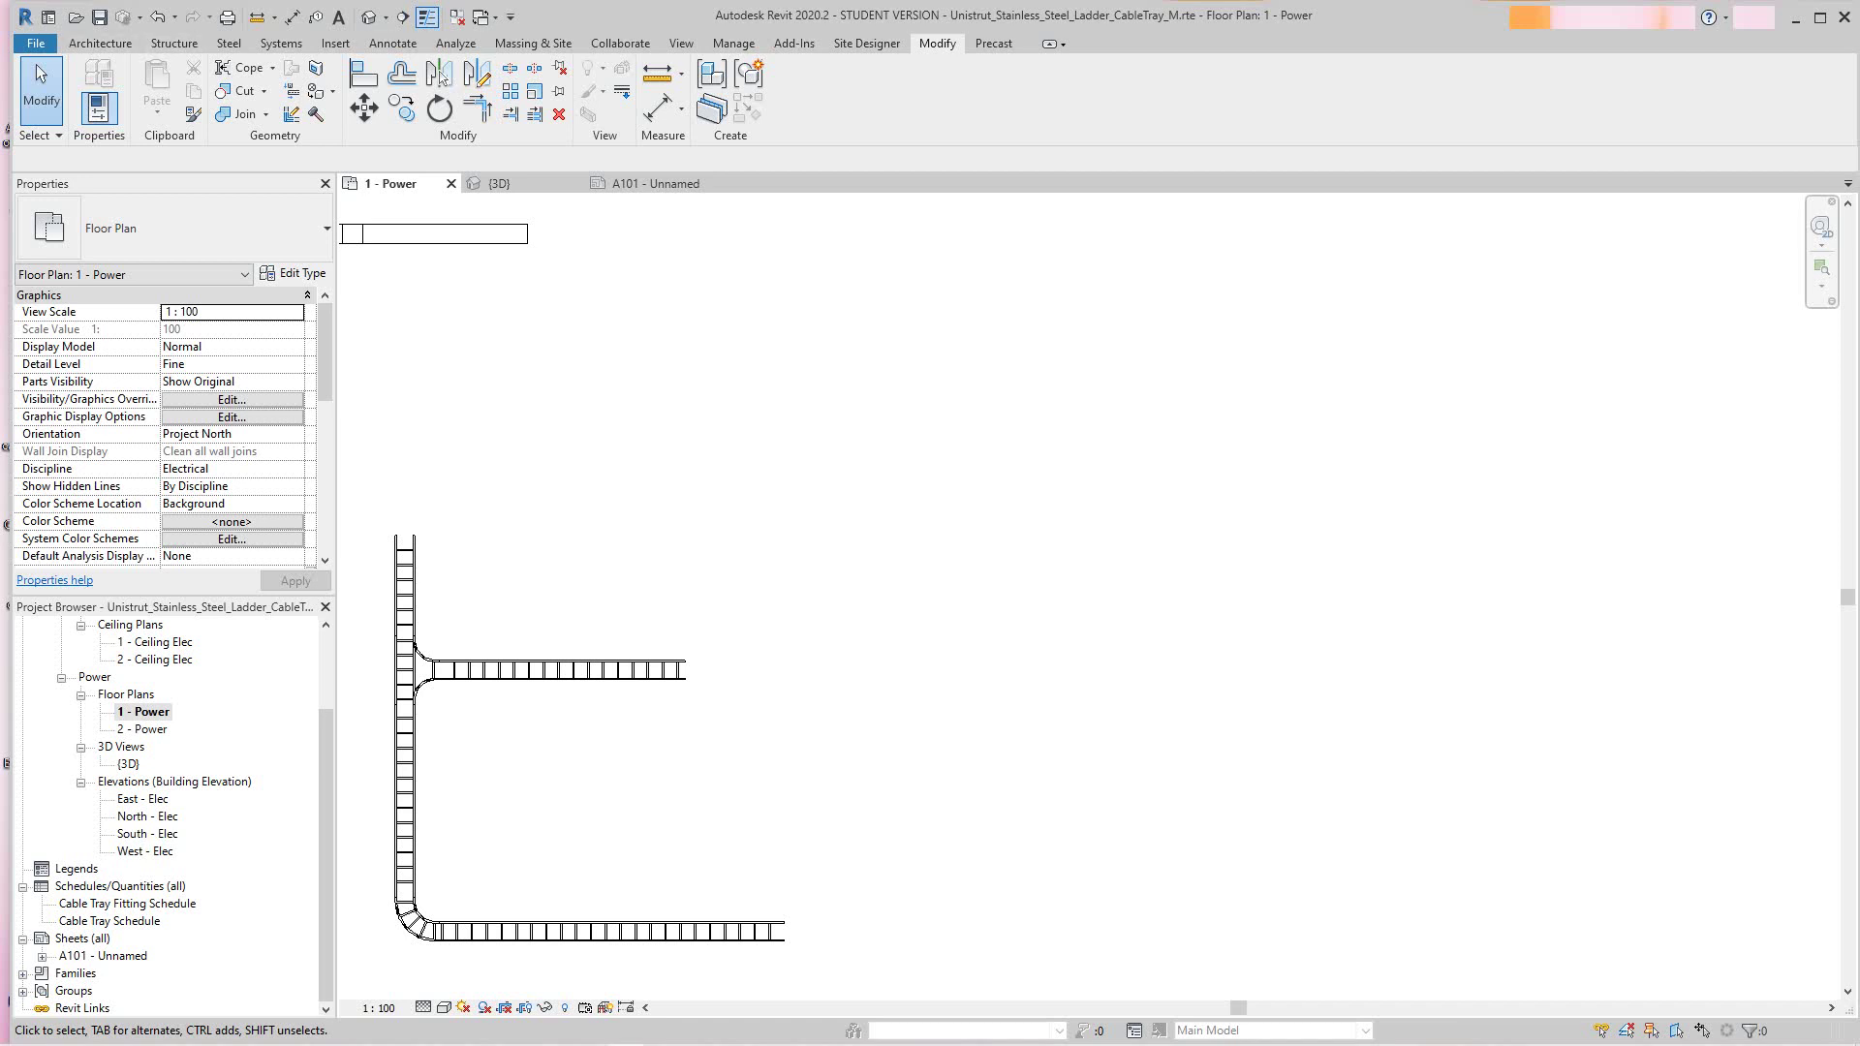
click(281, 43)
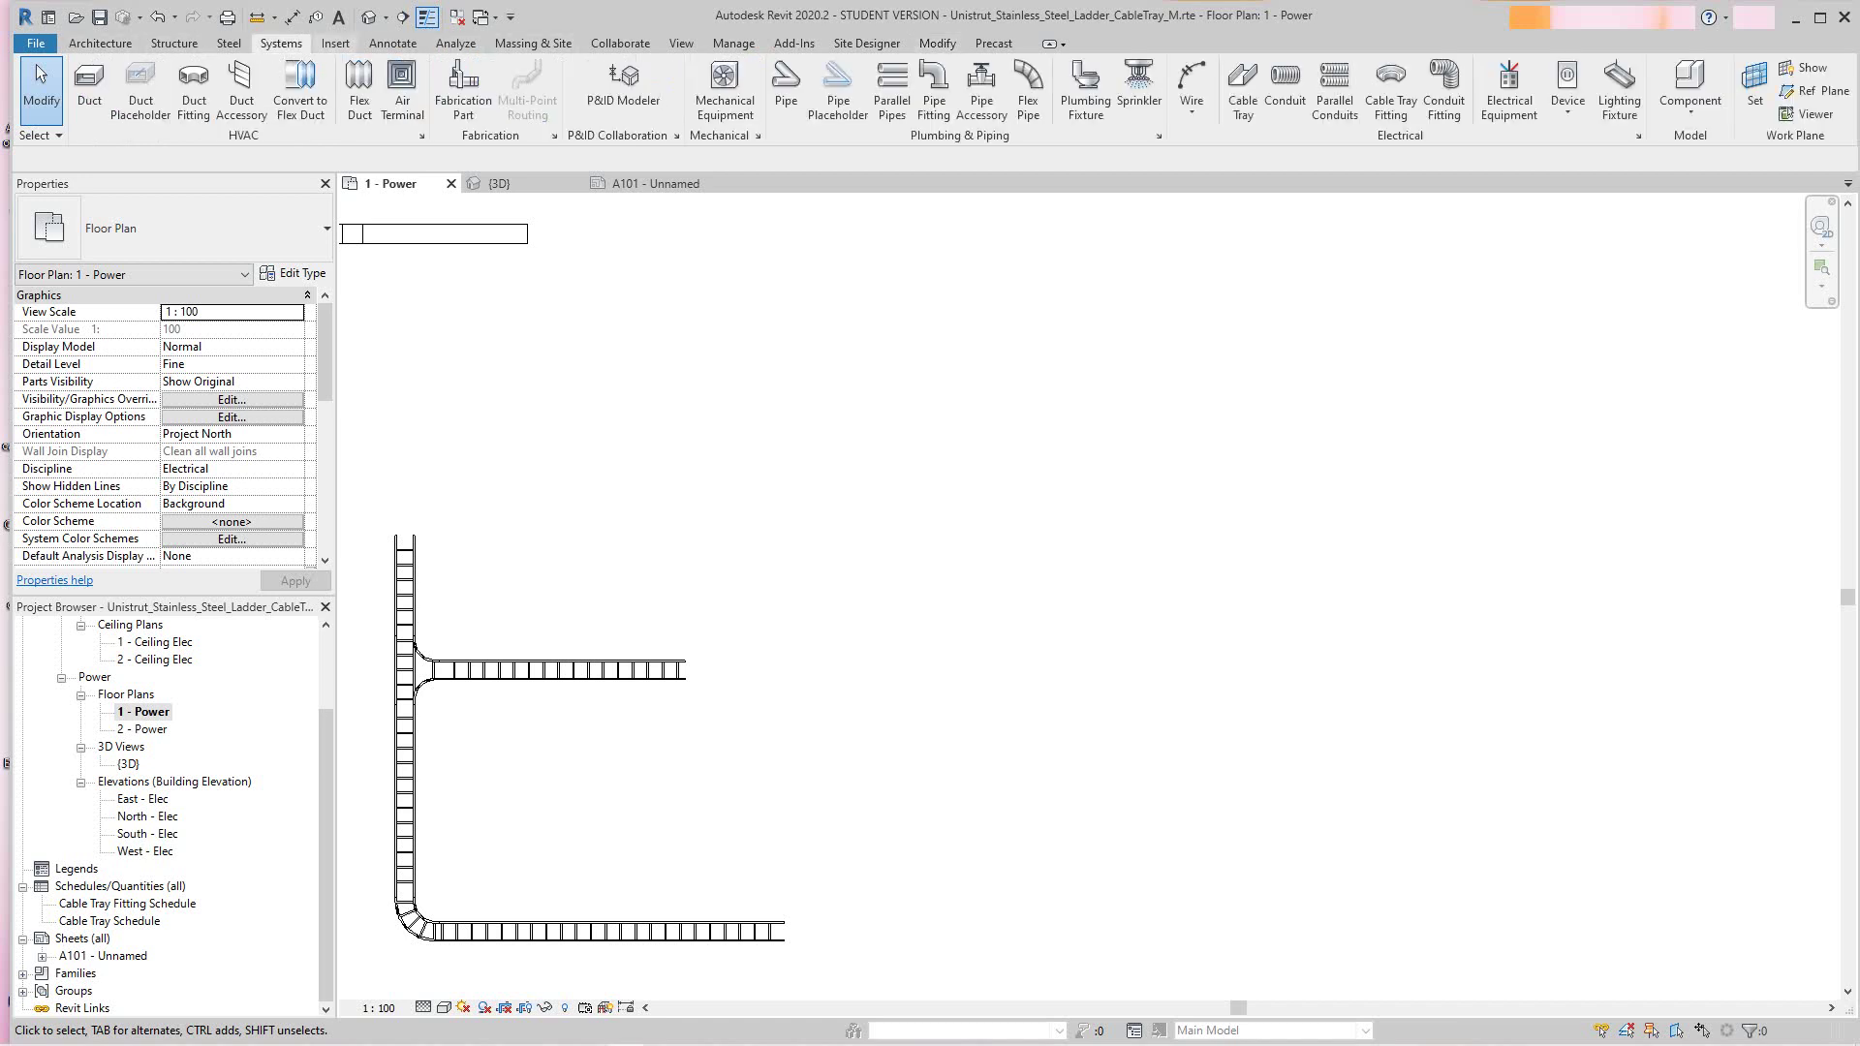
key(c)
key(t)
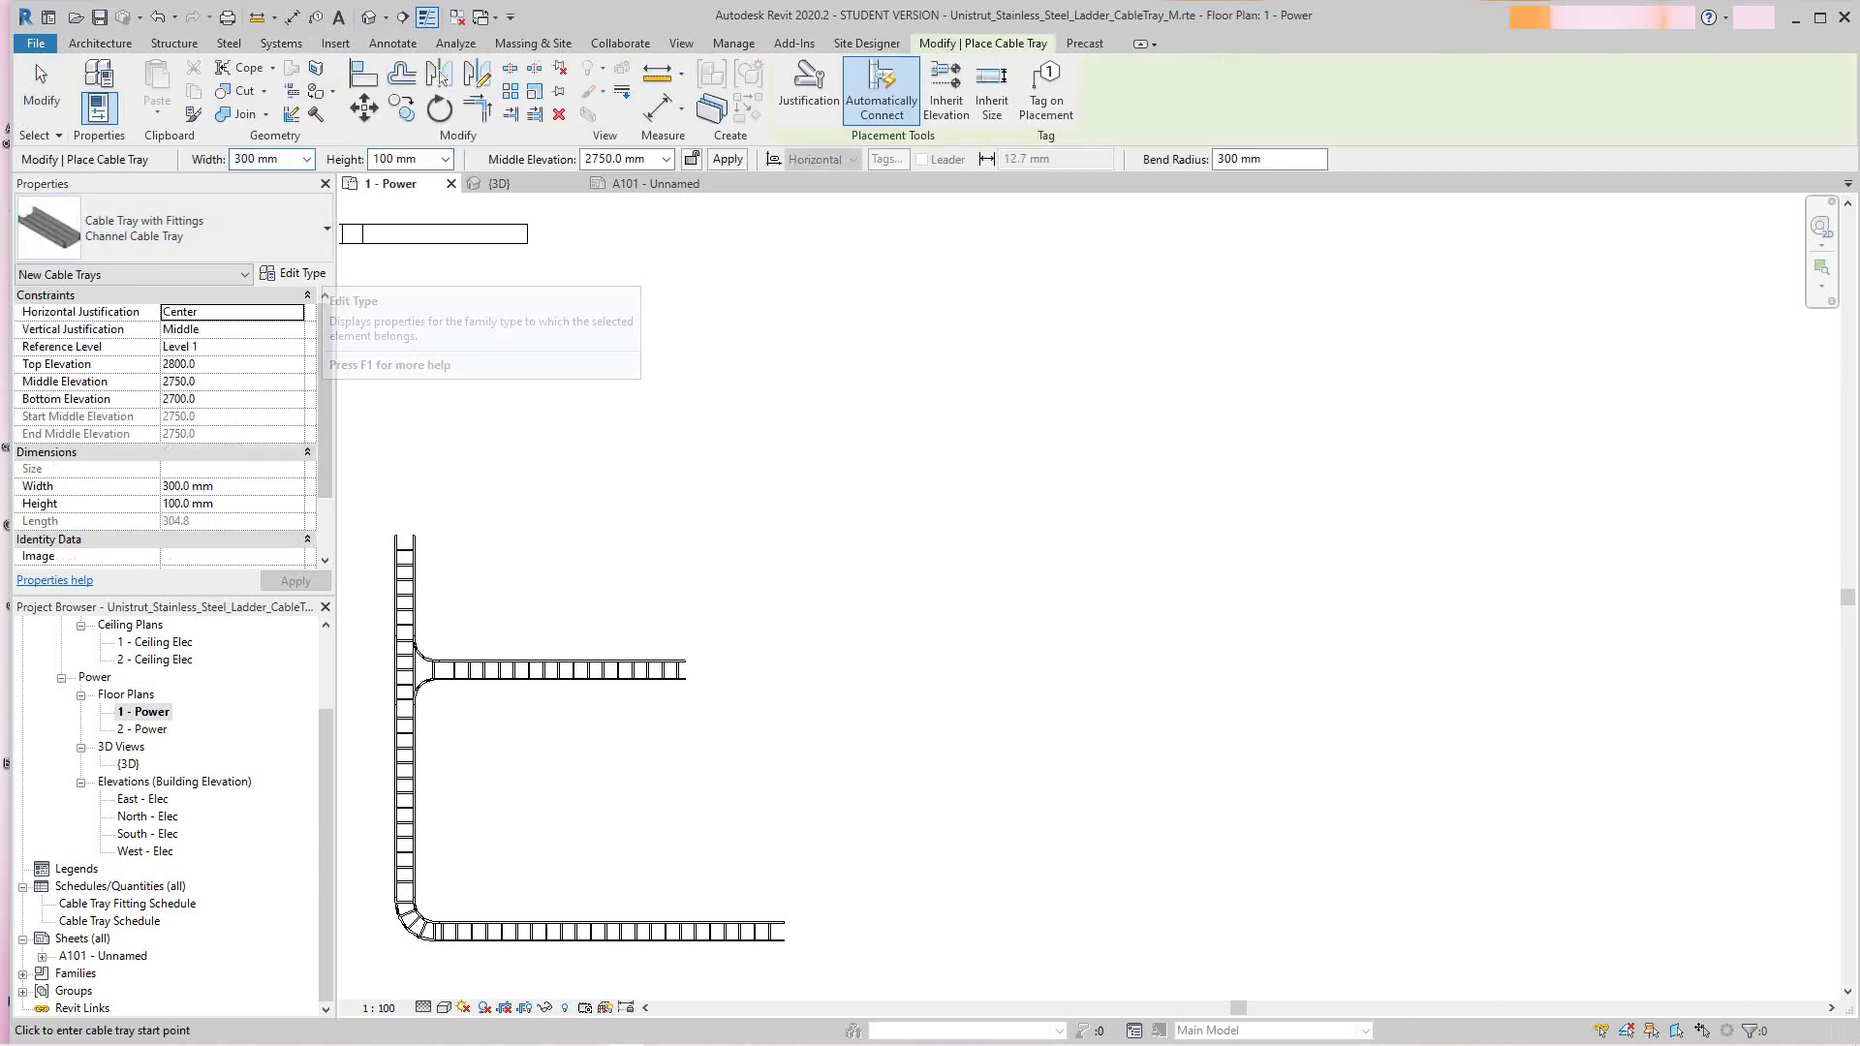
scroll(325, 407, down, 2)
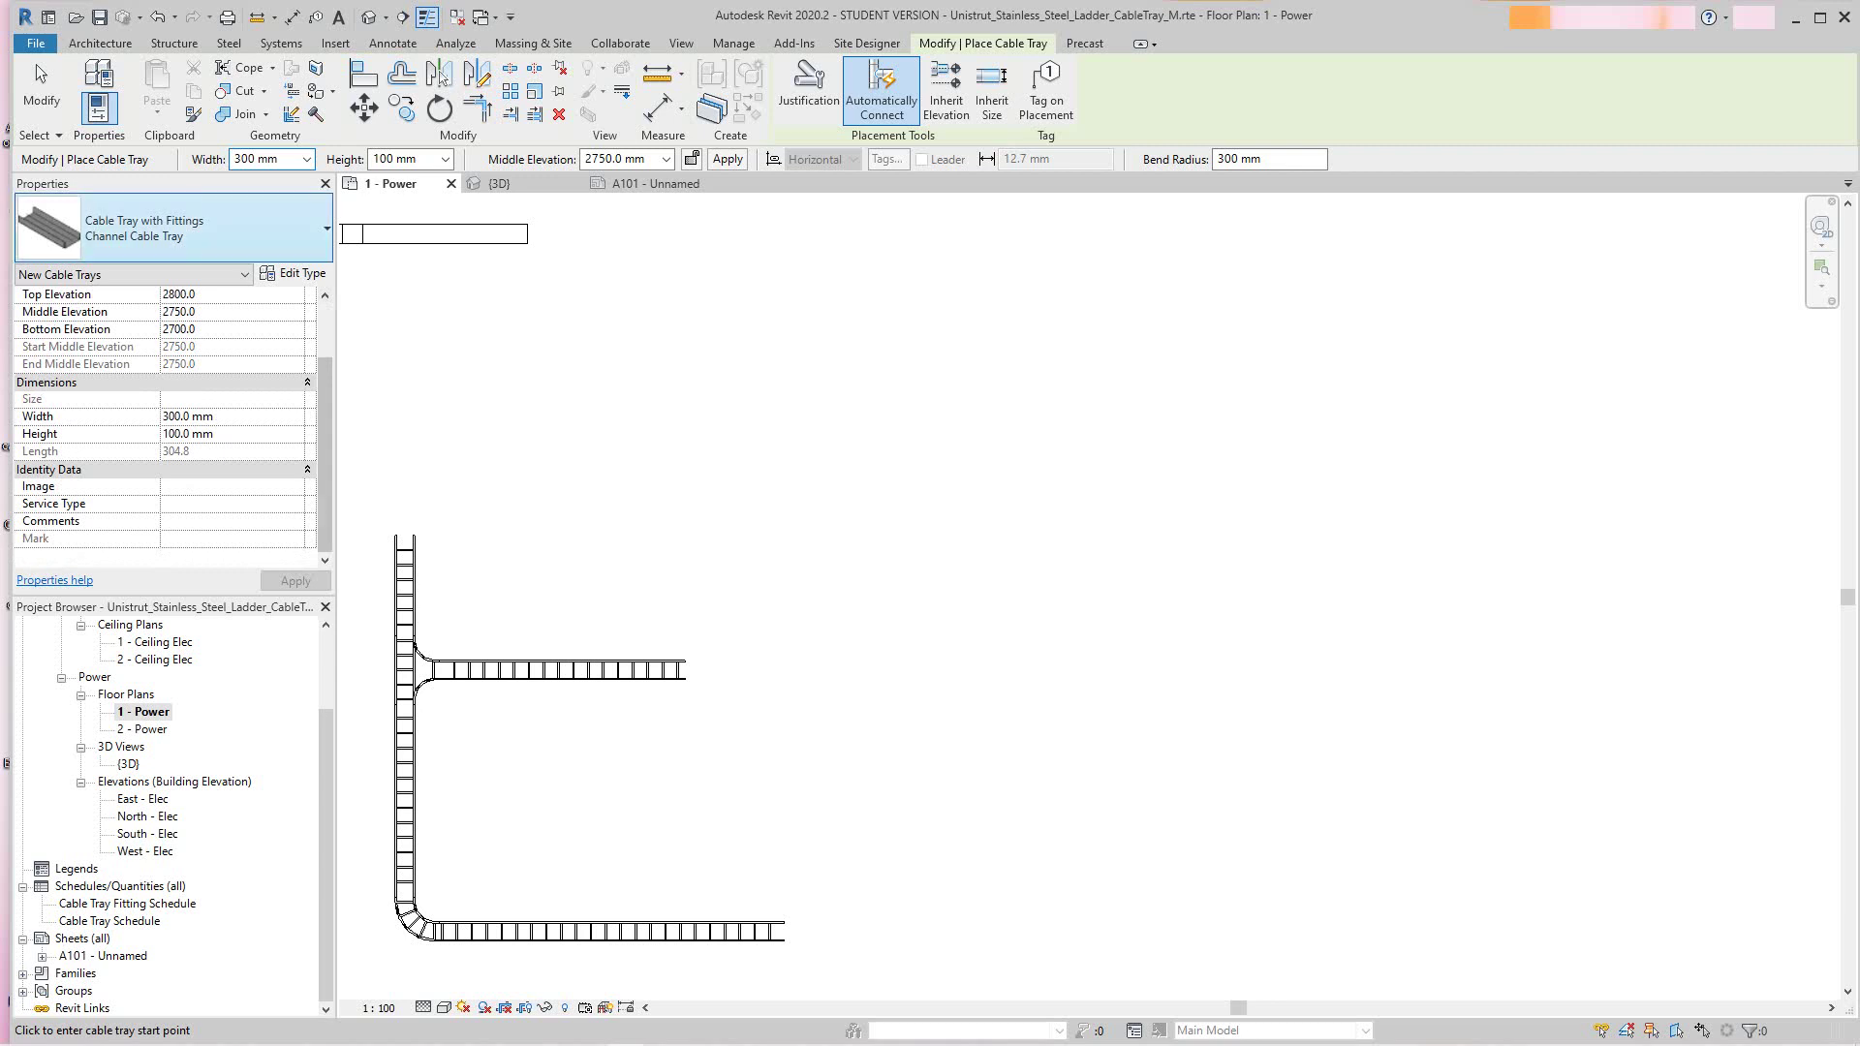
click(291, 228)
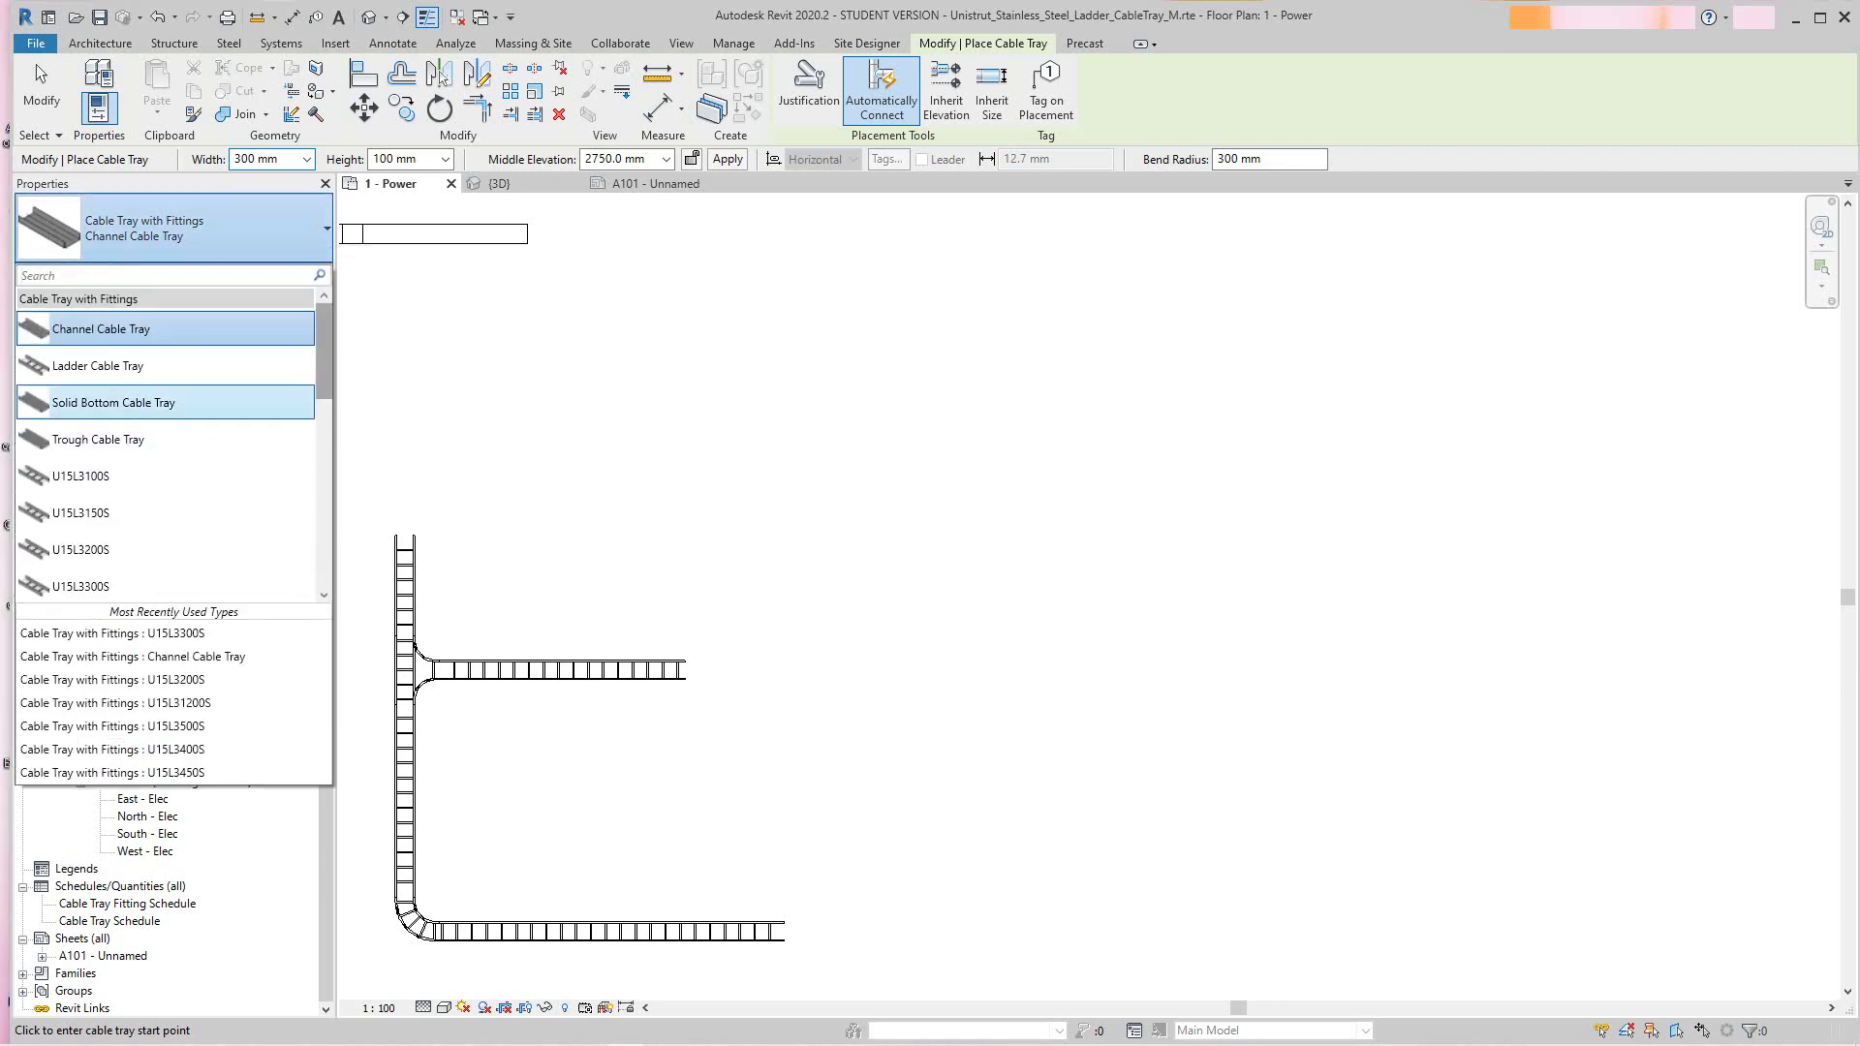
scroll(164, 402, down, 1)
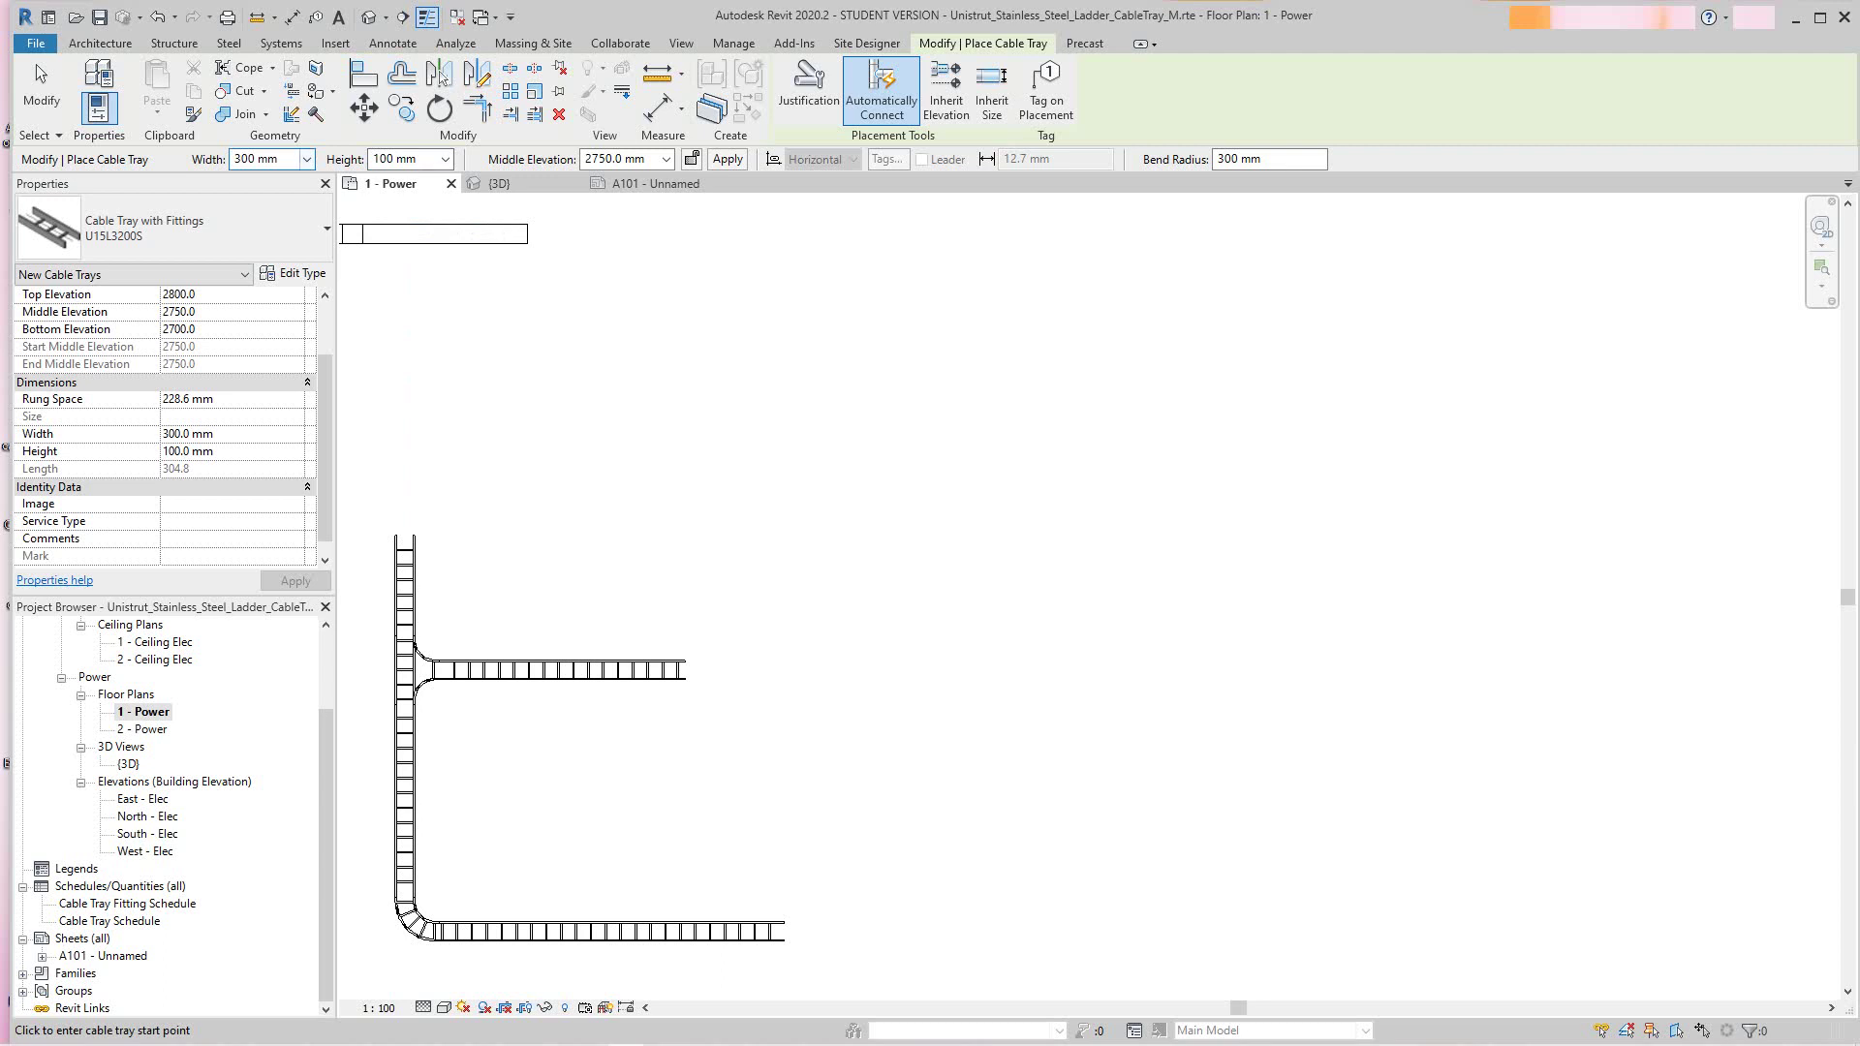
click(306, 159)
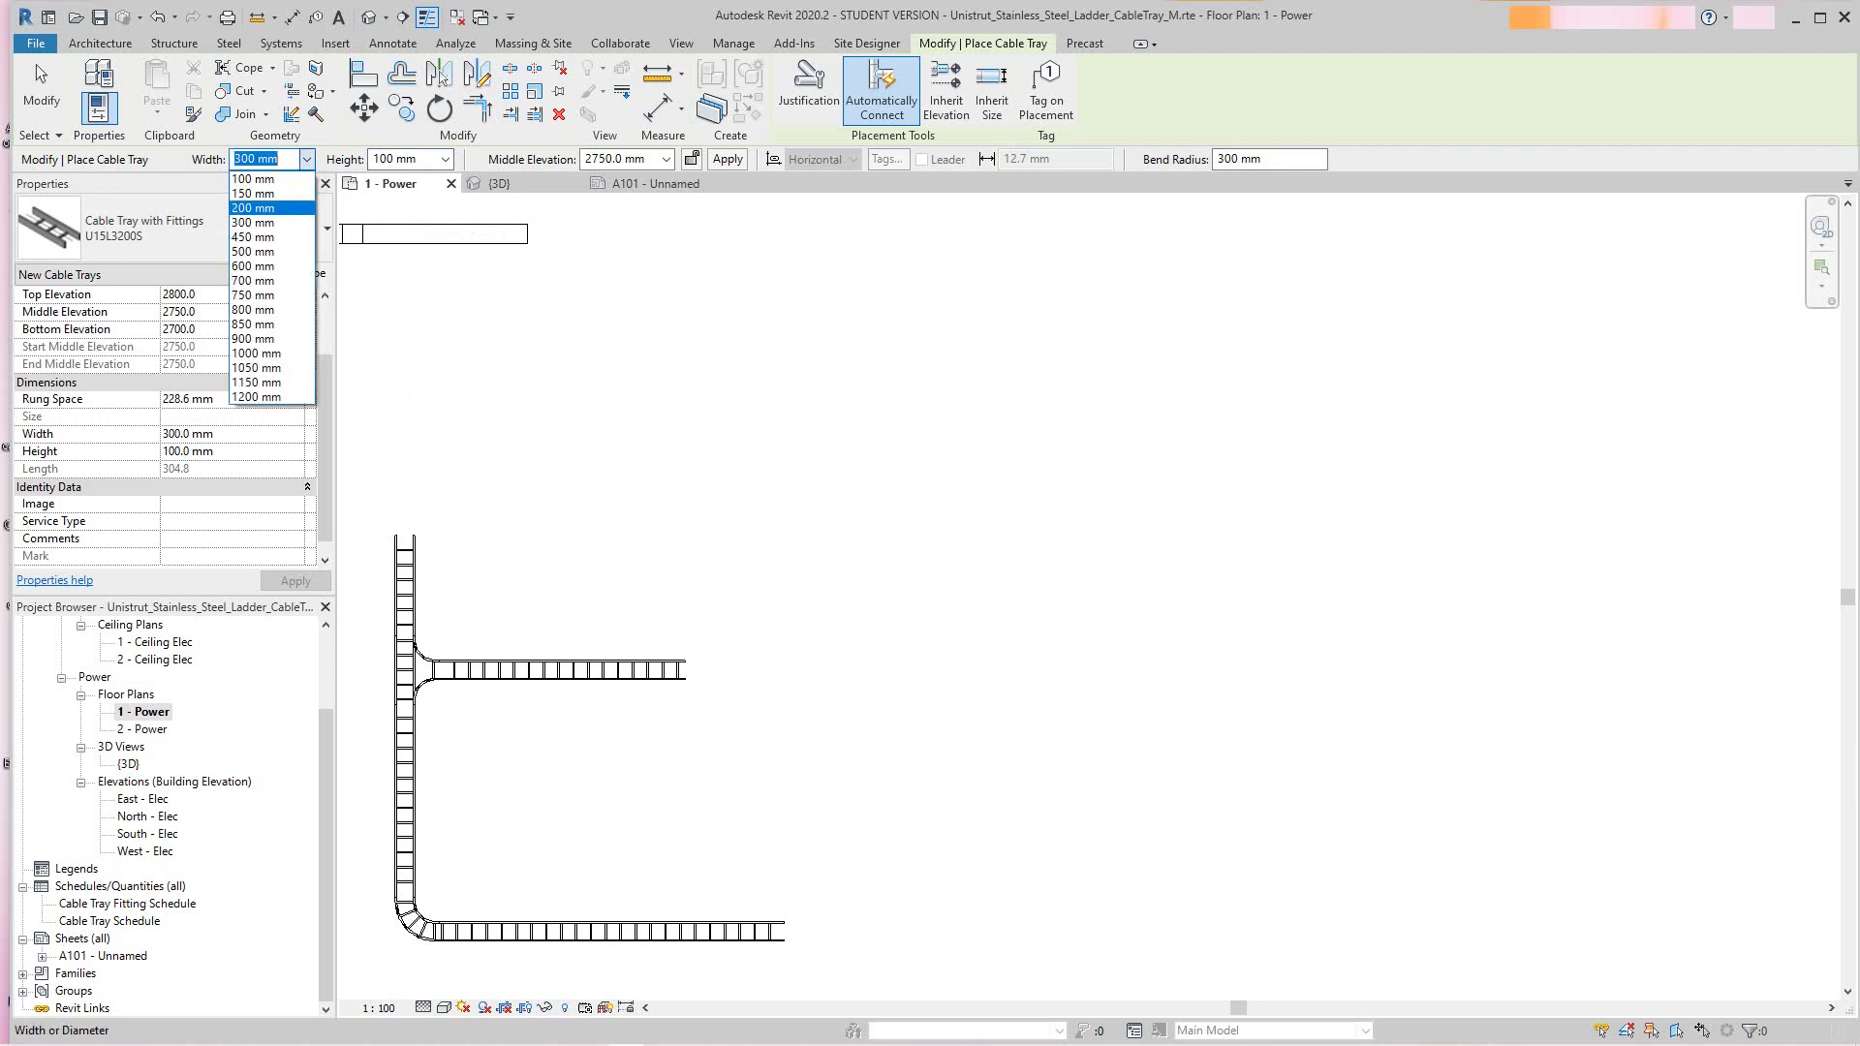
click(254, 207)
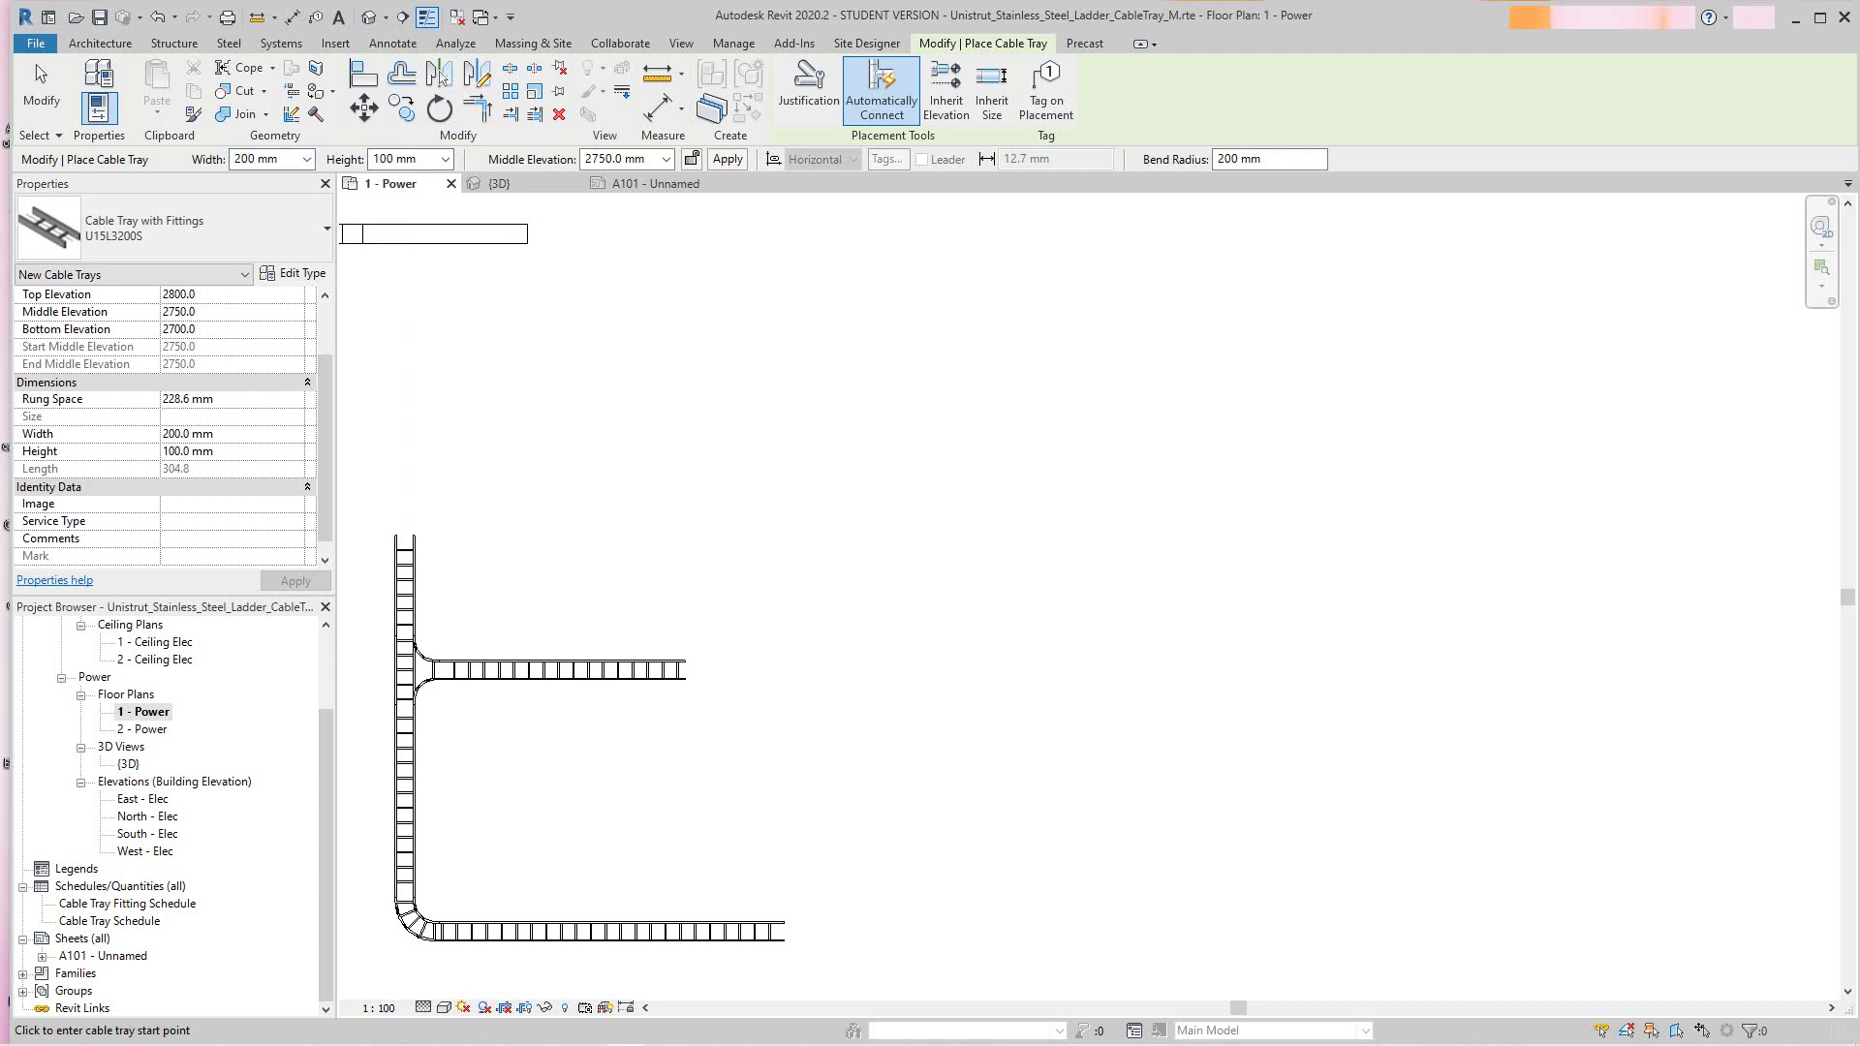
click(973, 286)
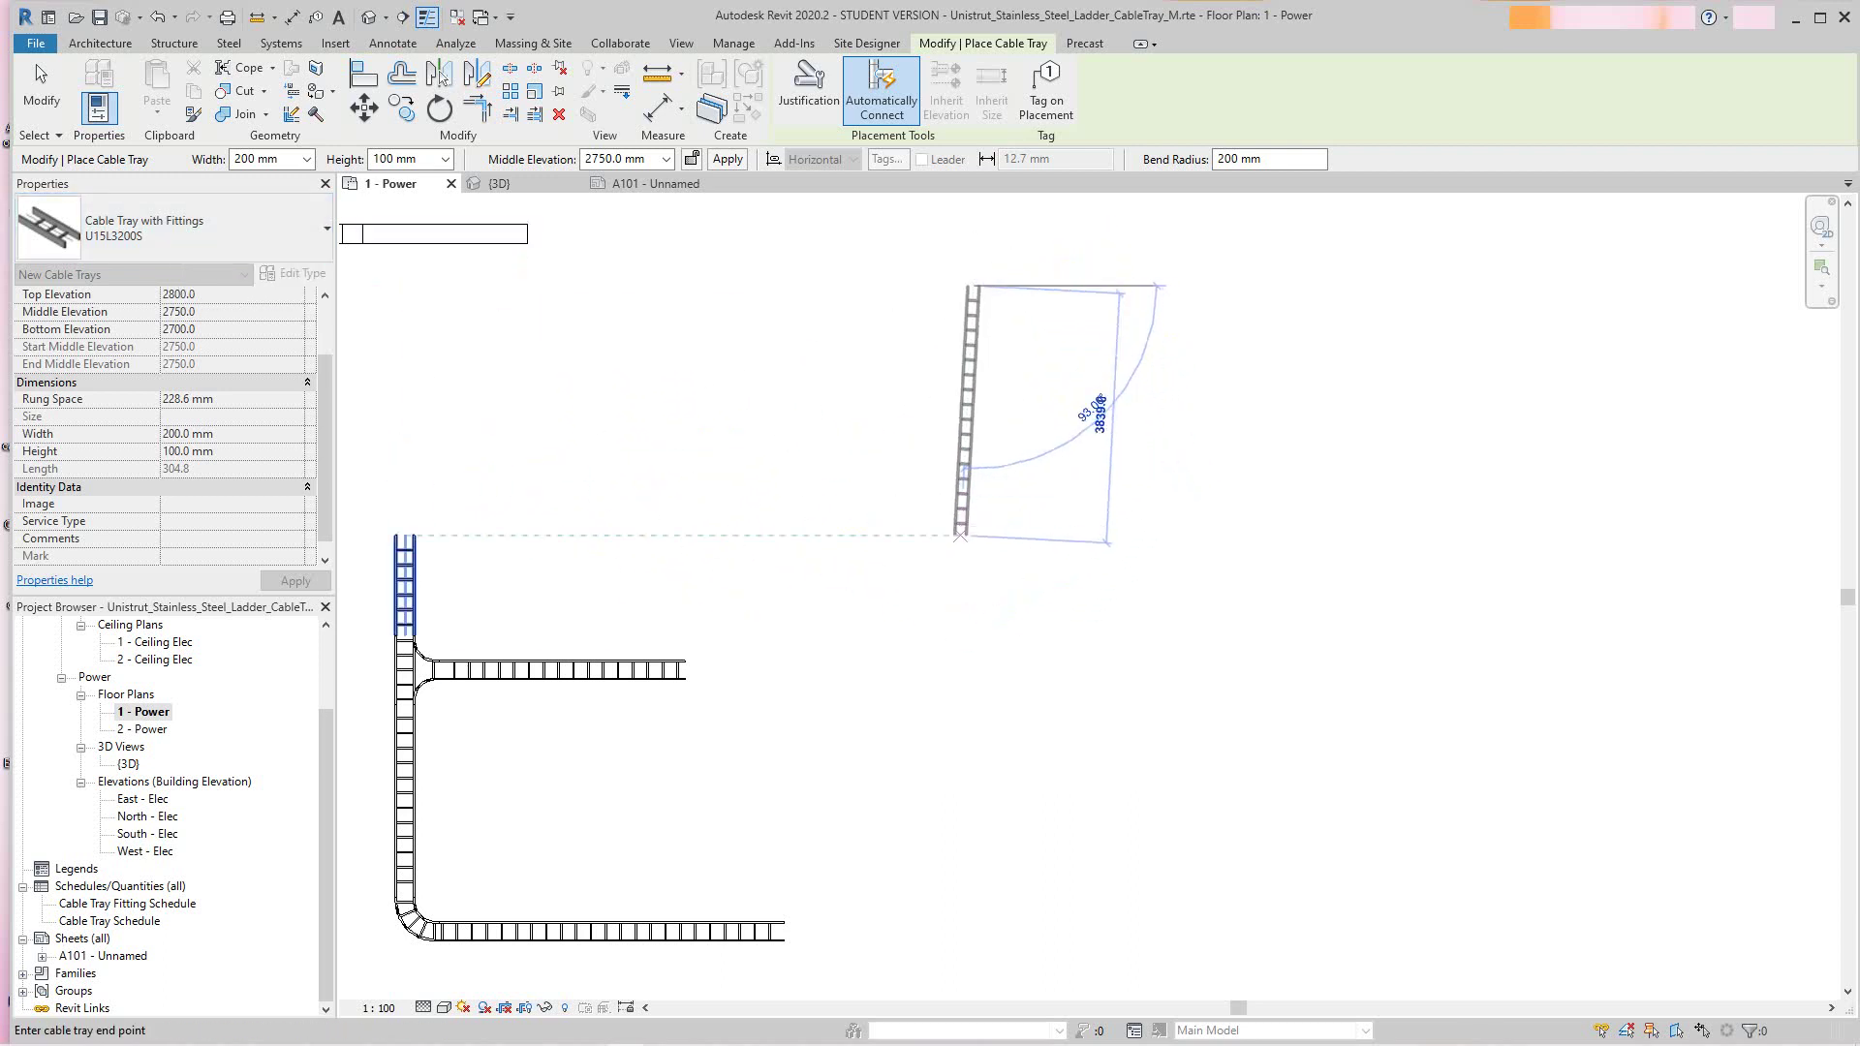
scroll(973, 544, up, 1)
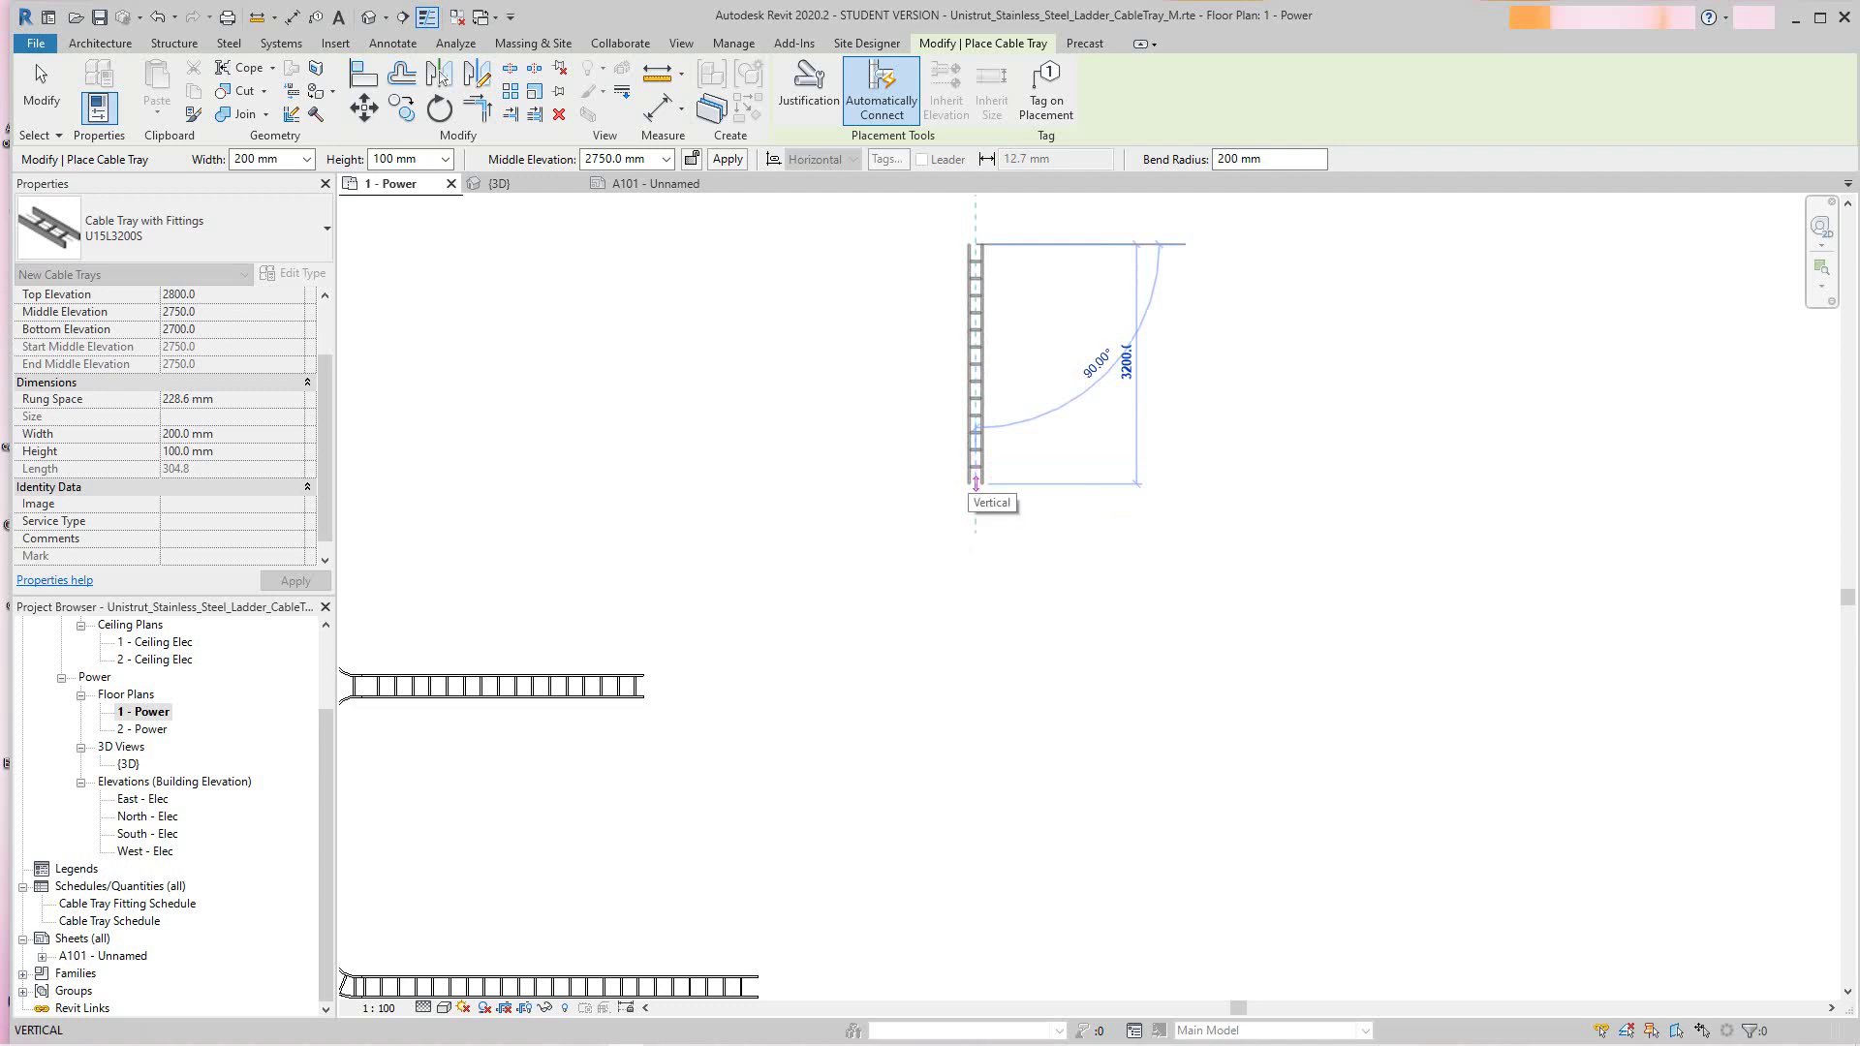
text(300)
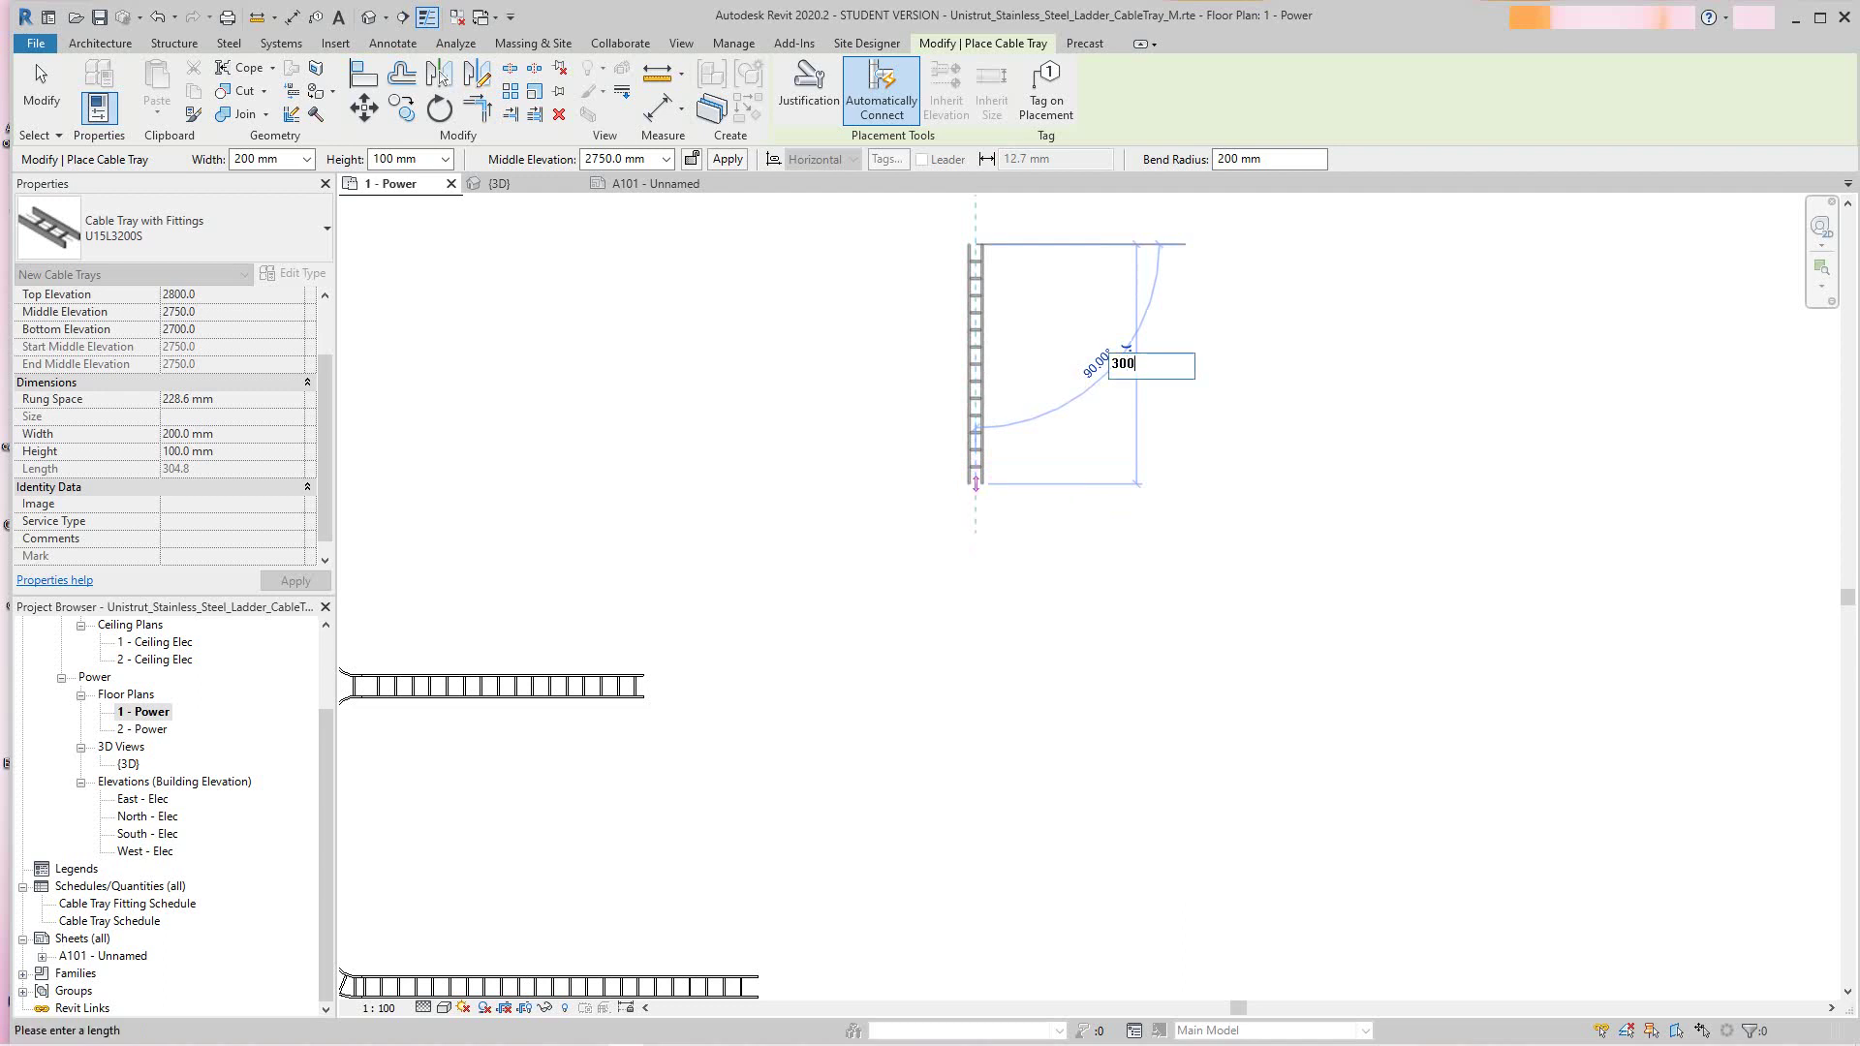
text(0)
key(Return)
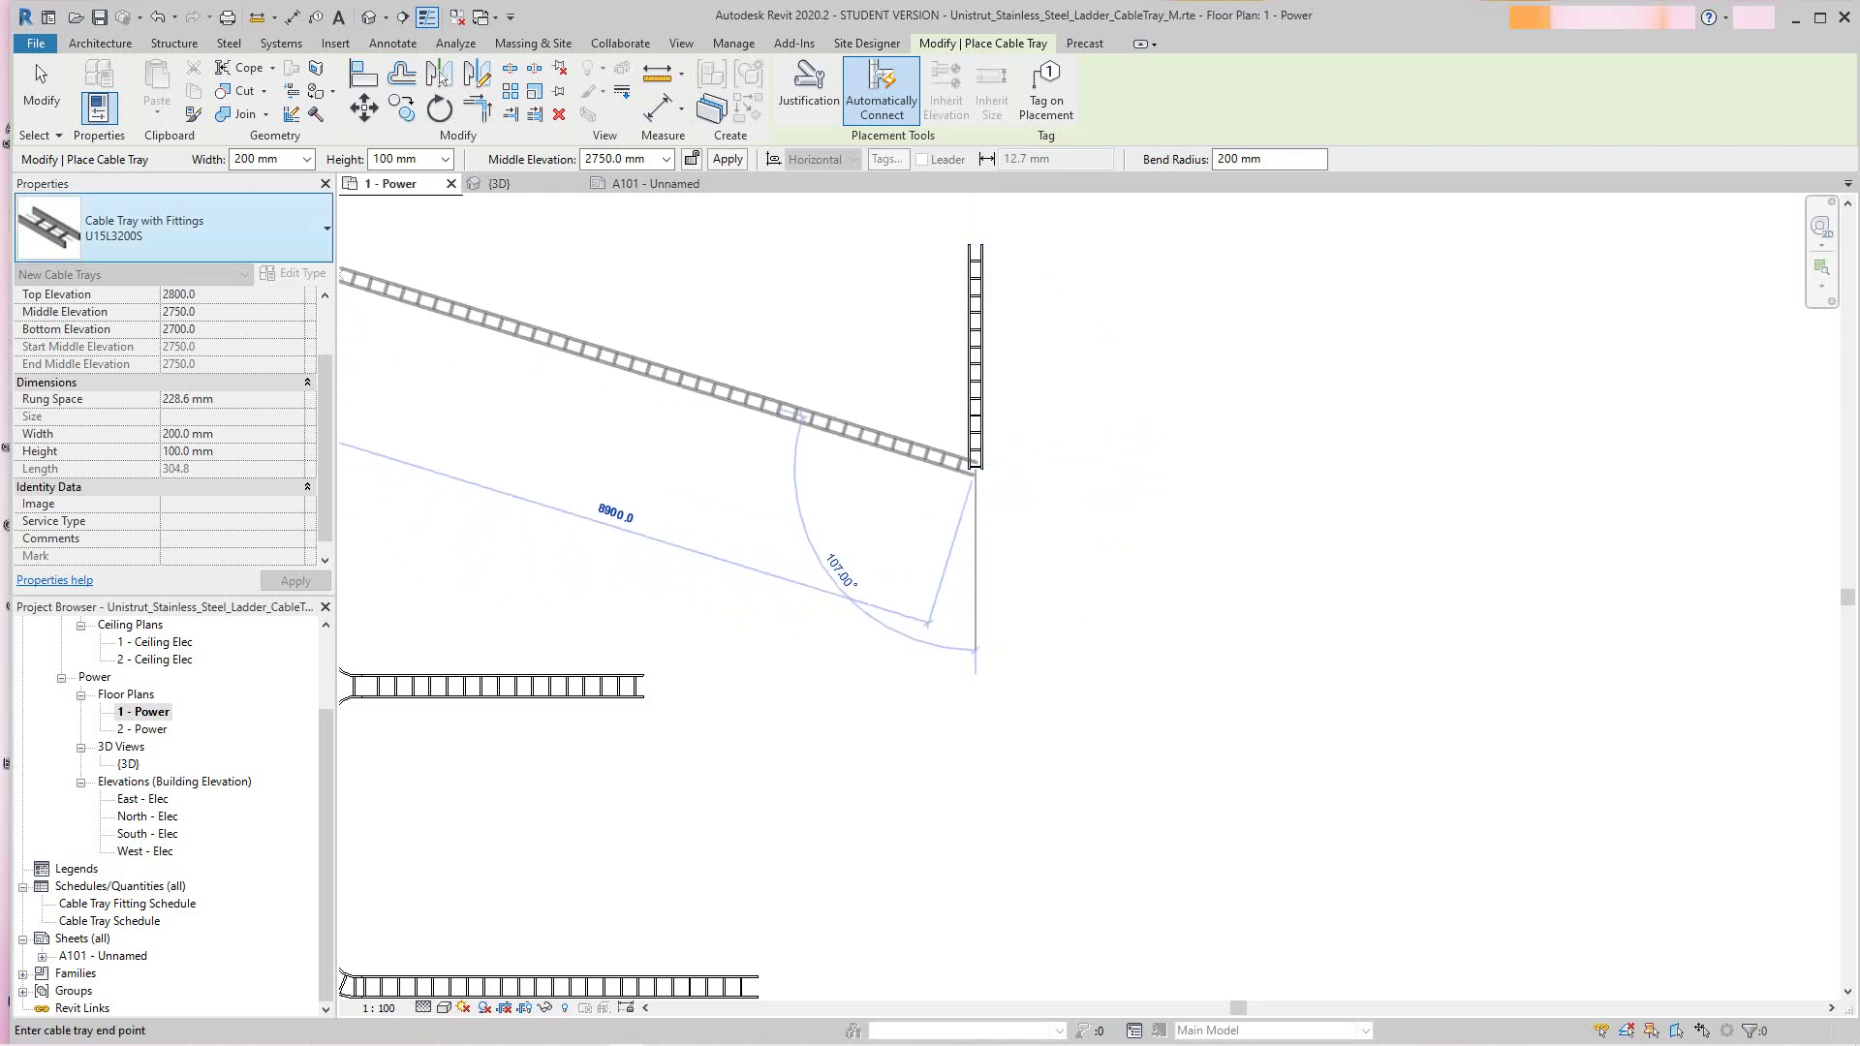
Continue the new run straight down with a 500 mm wide tray section 3000 mm long
click(306, 159)
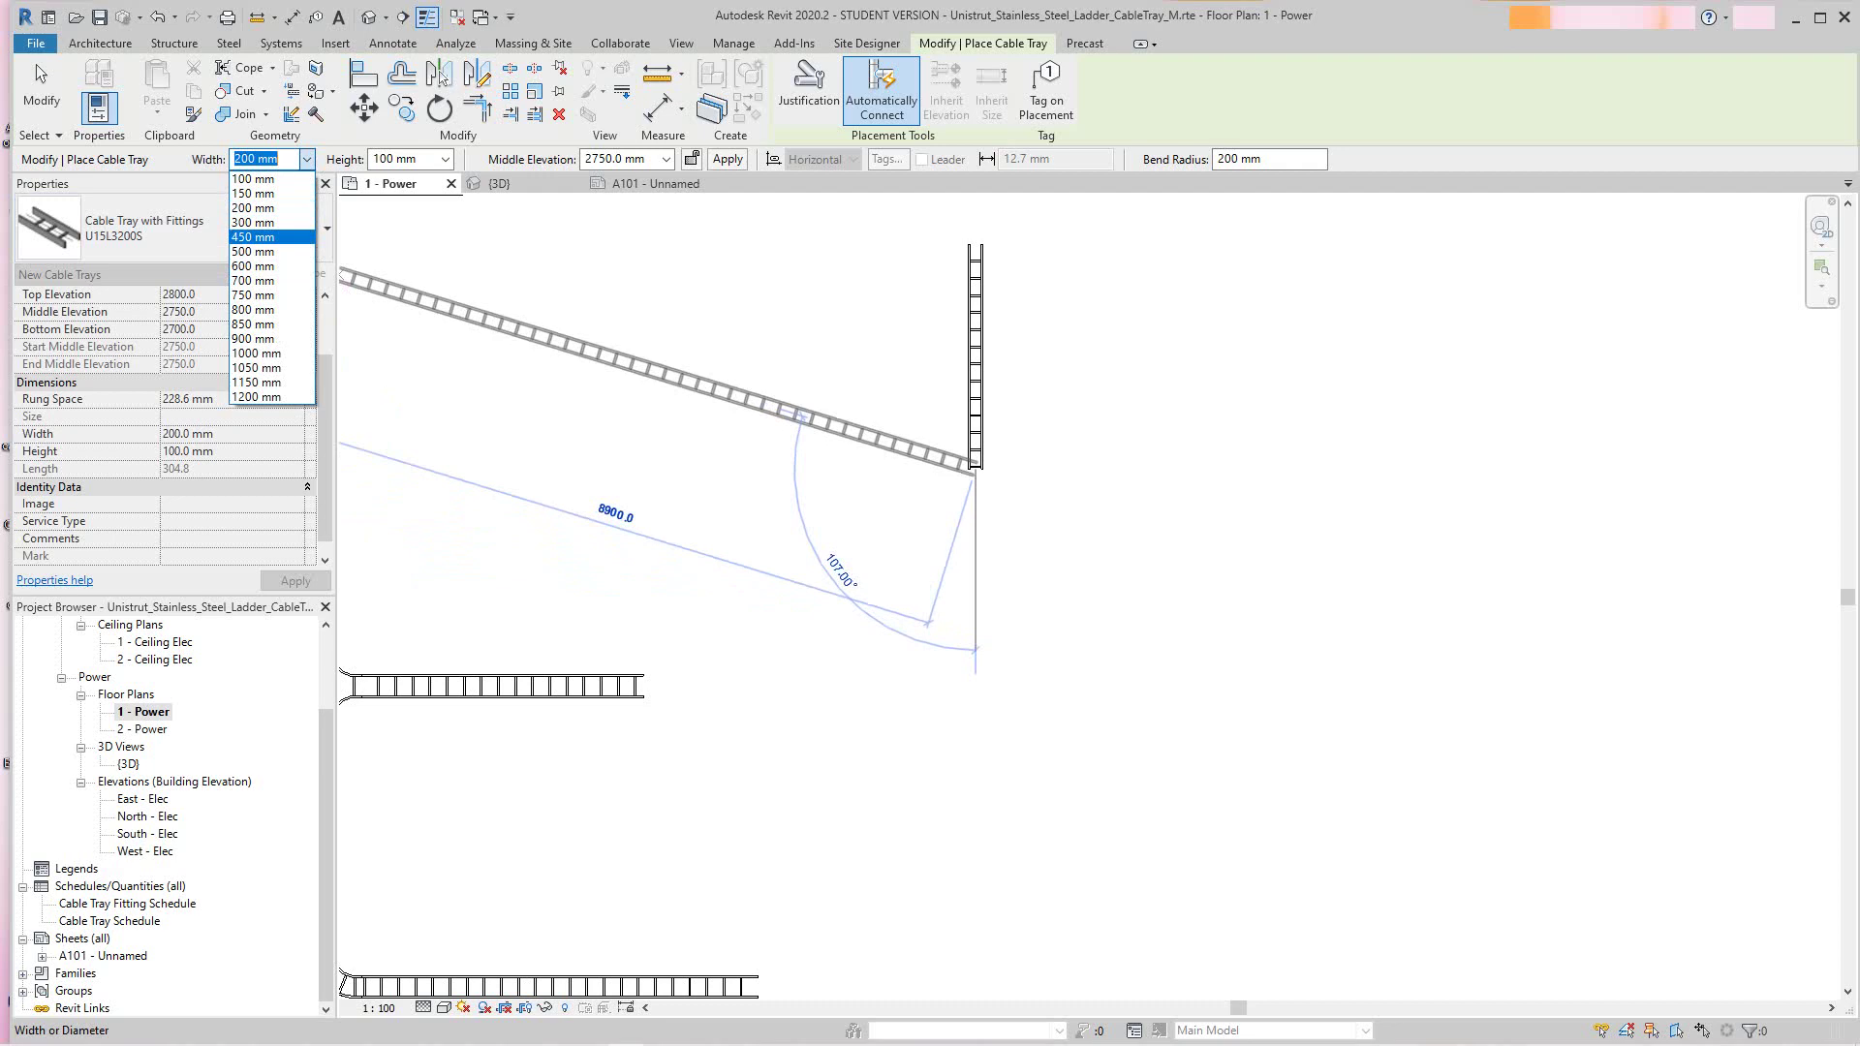
click(253, 250)
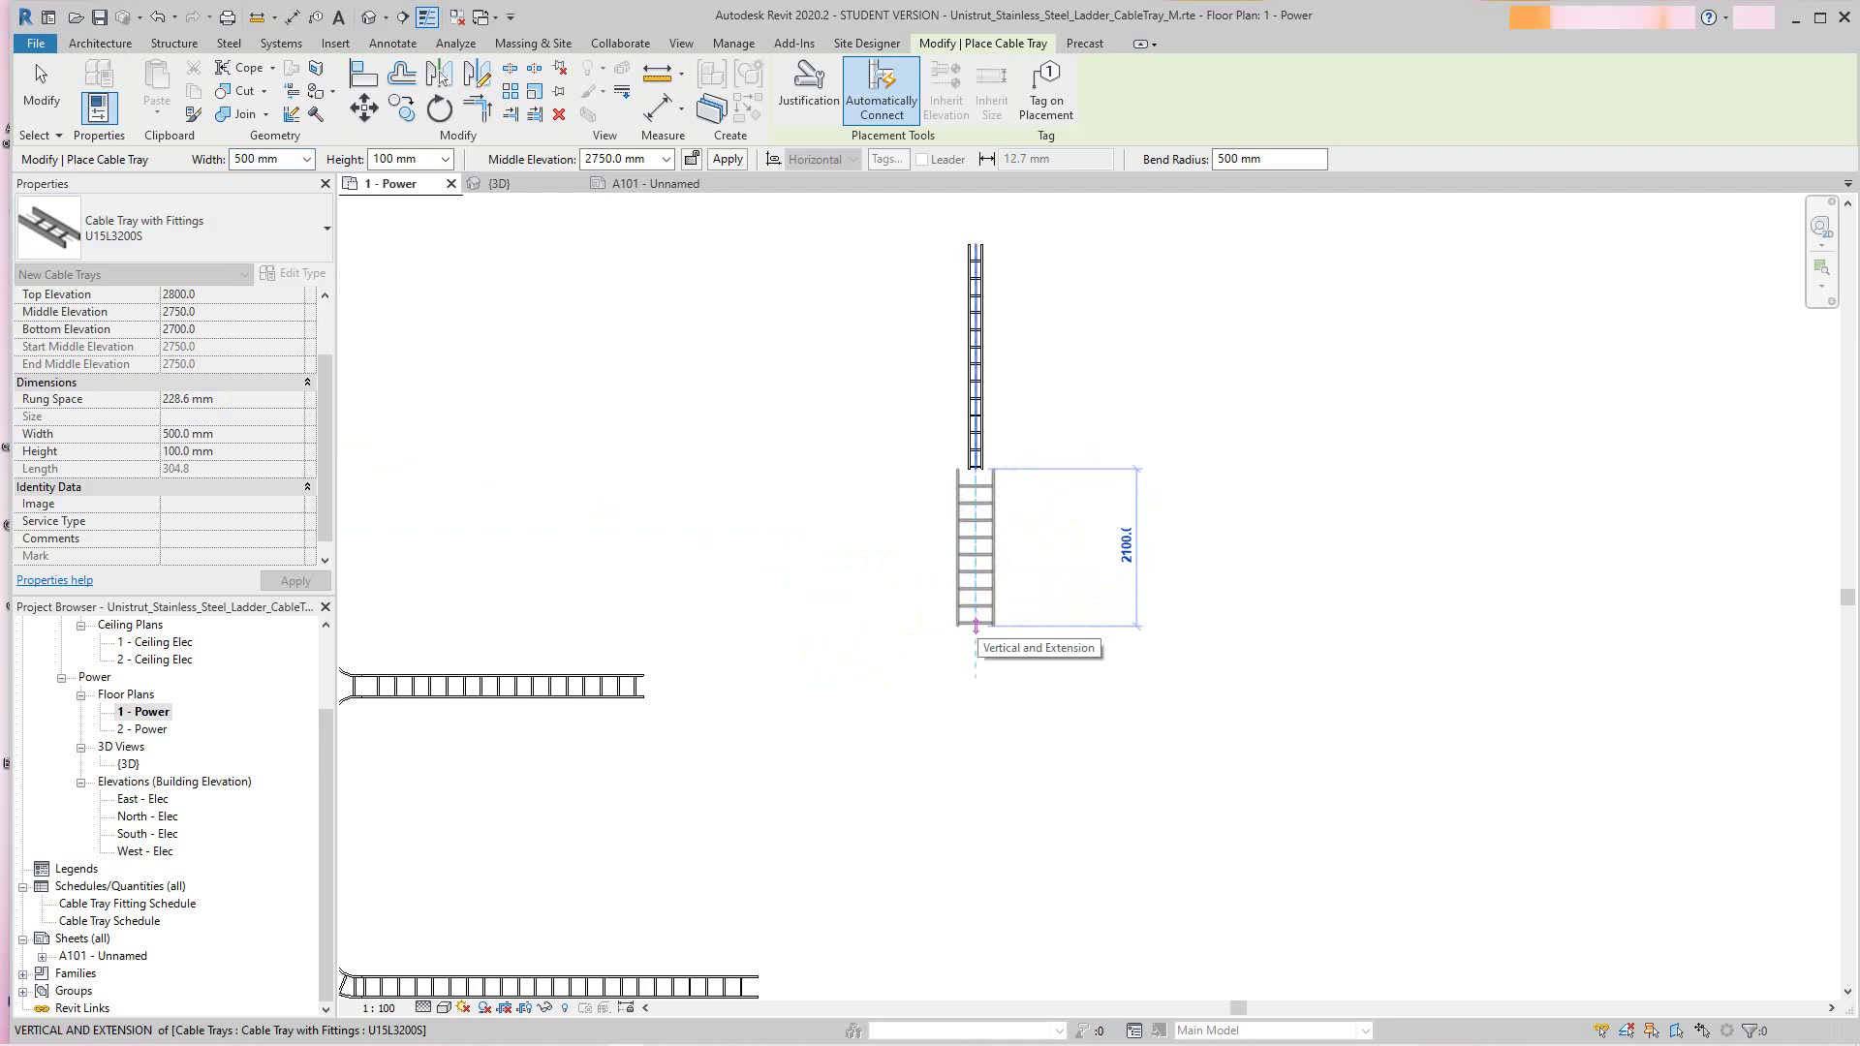
text(3)
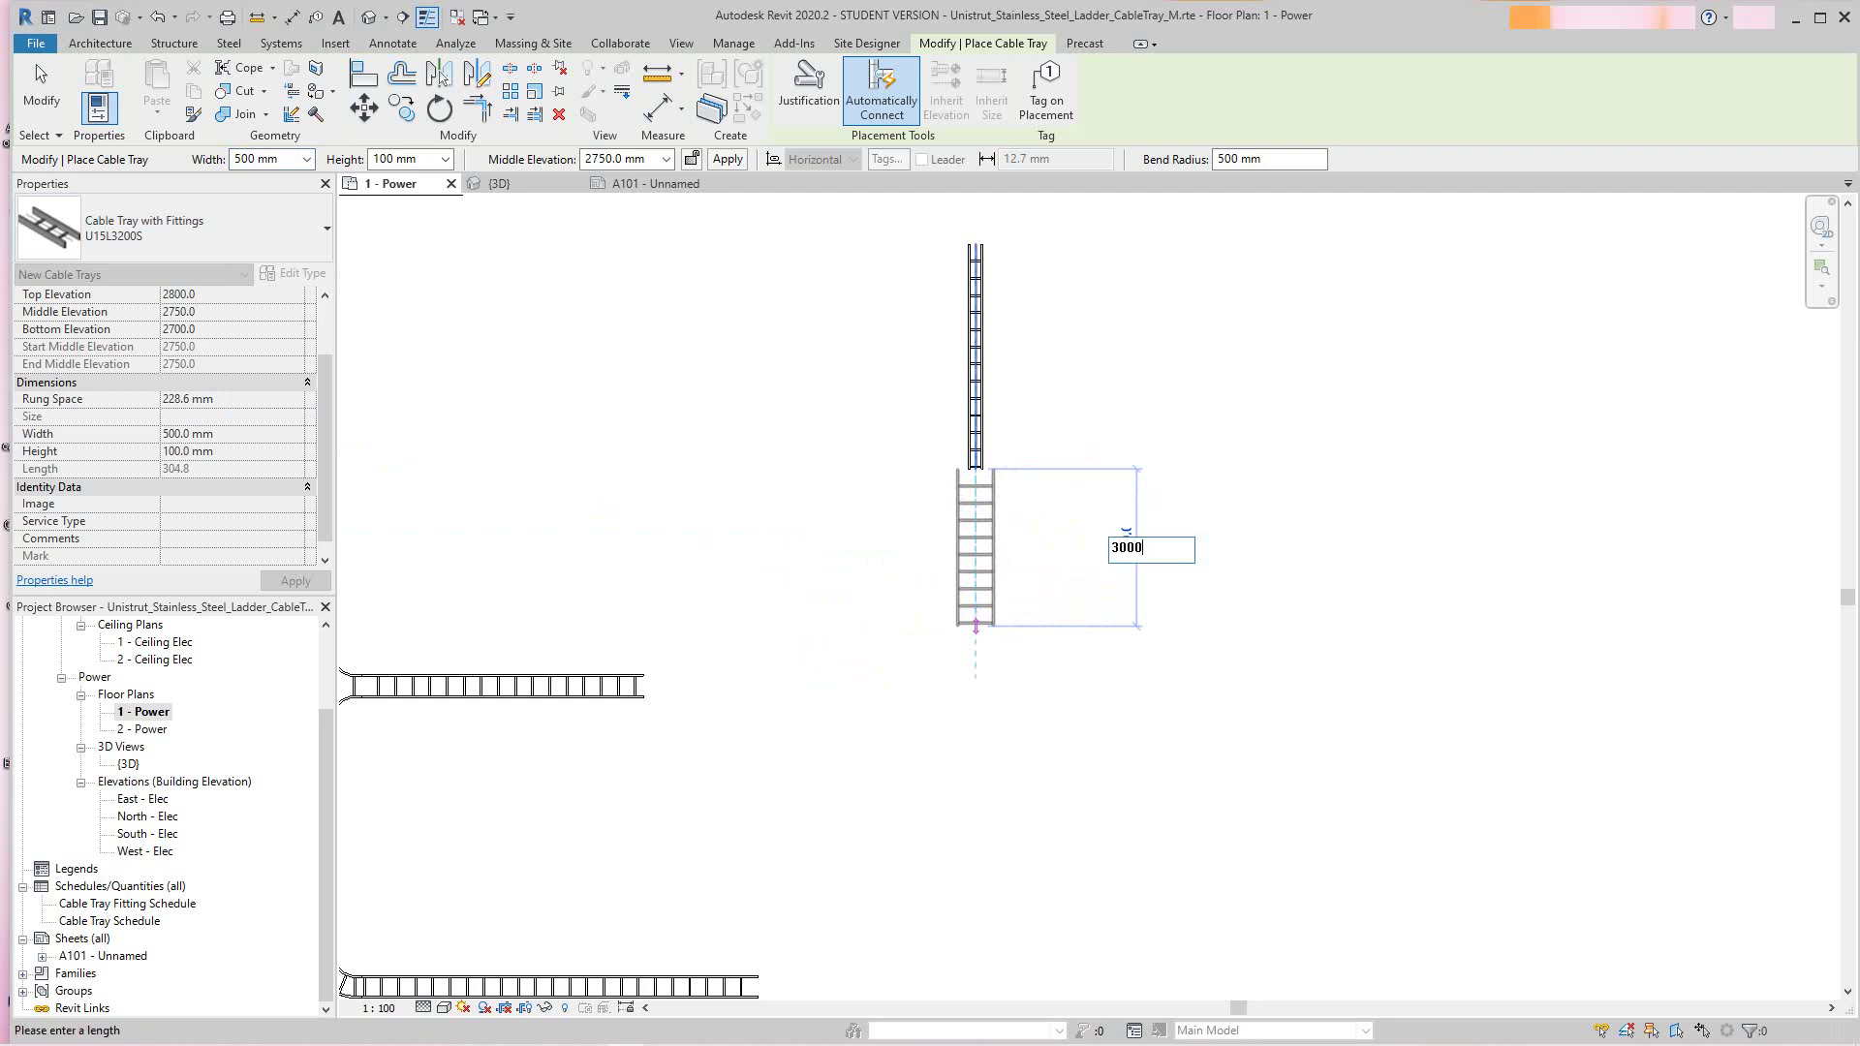
text(000)
key(Return)
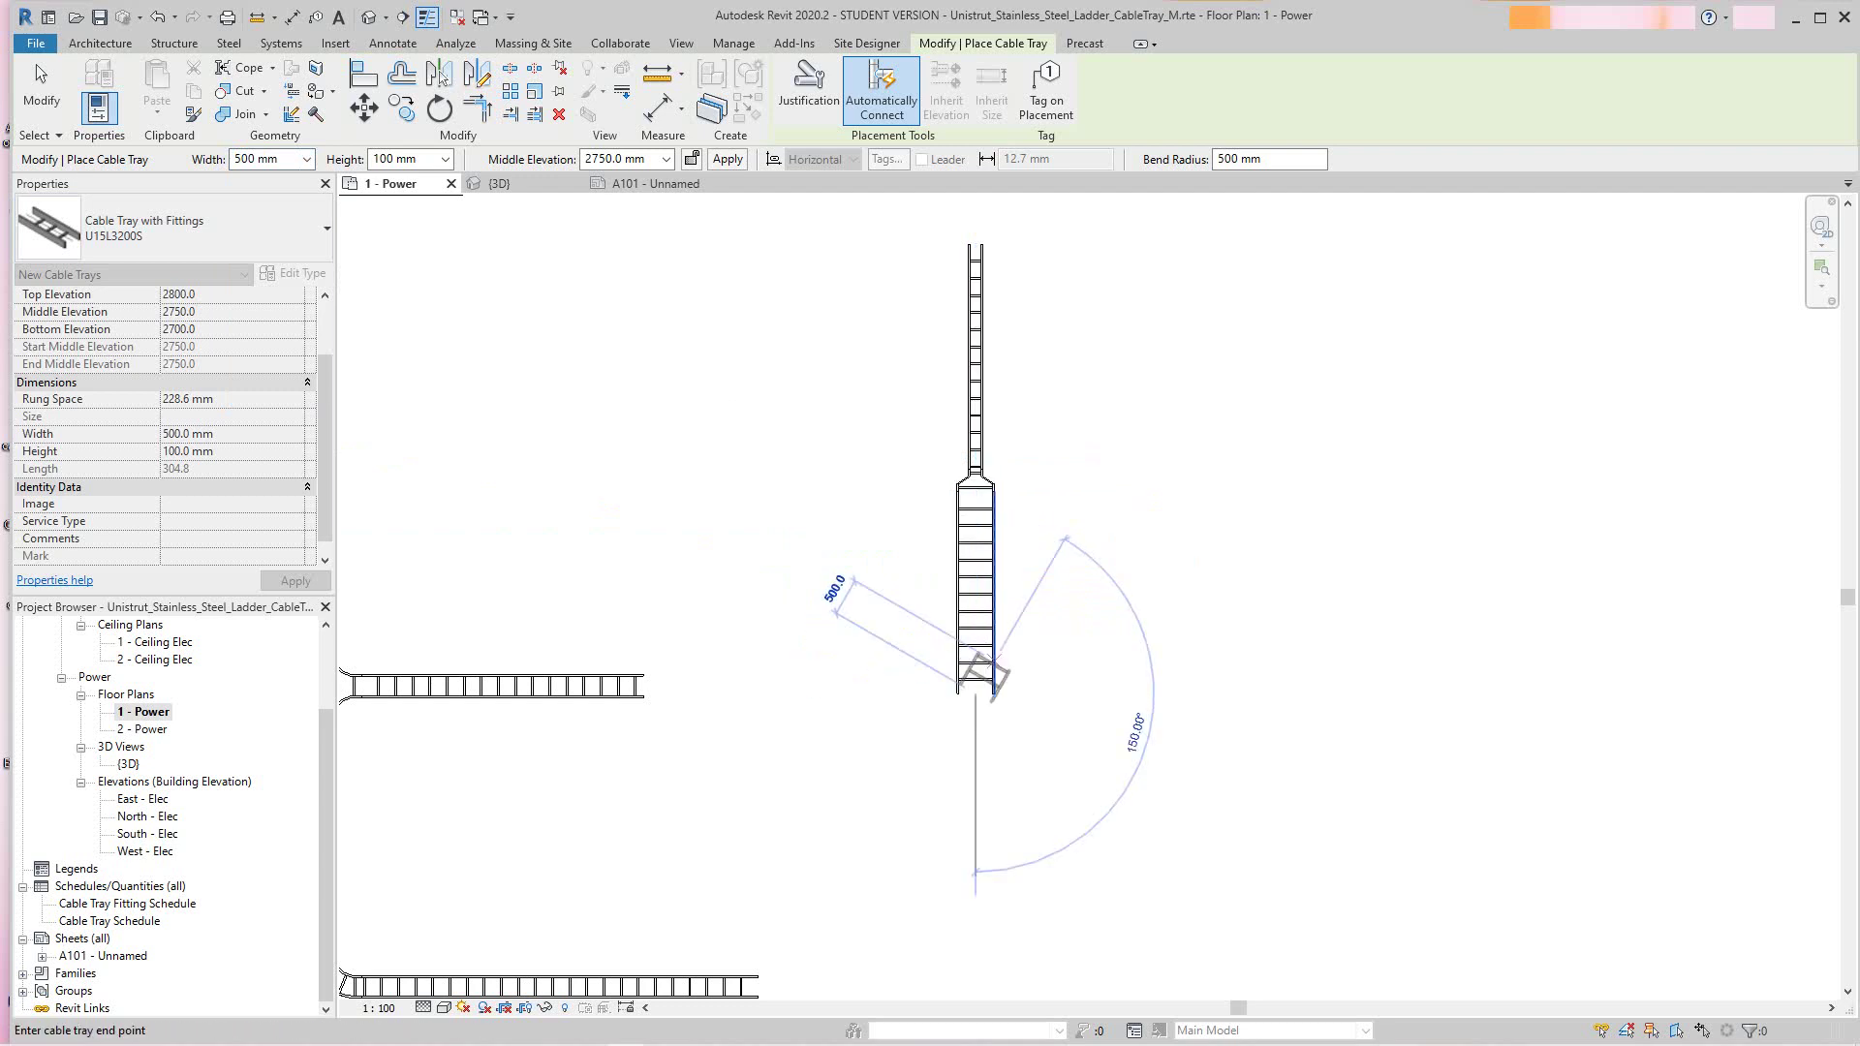
Extend the run straight down with a 750 mm wide section of type U15L3750S, about 4200 mm long
scroll(998, 719, down, 2)
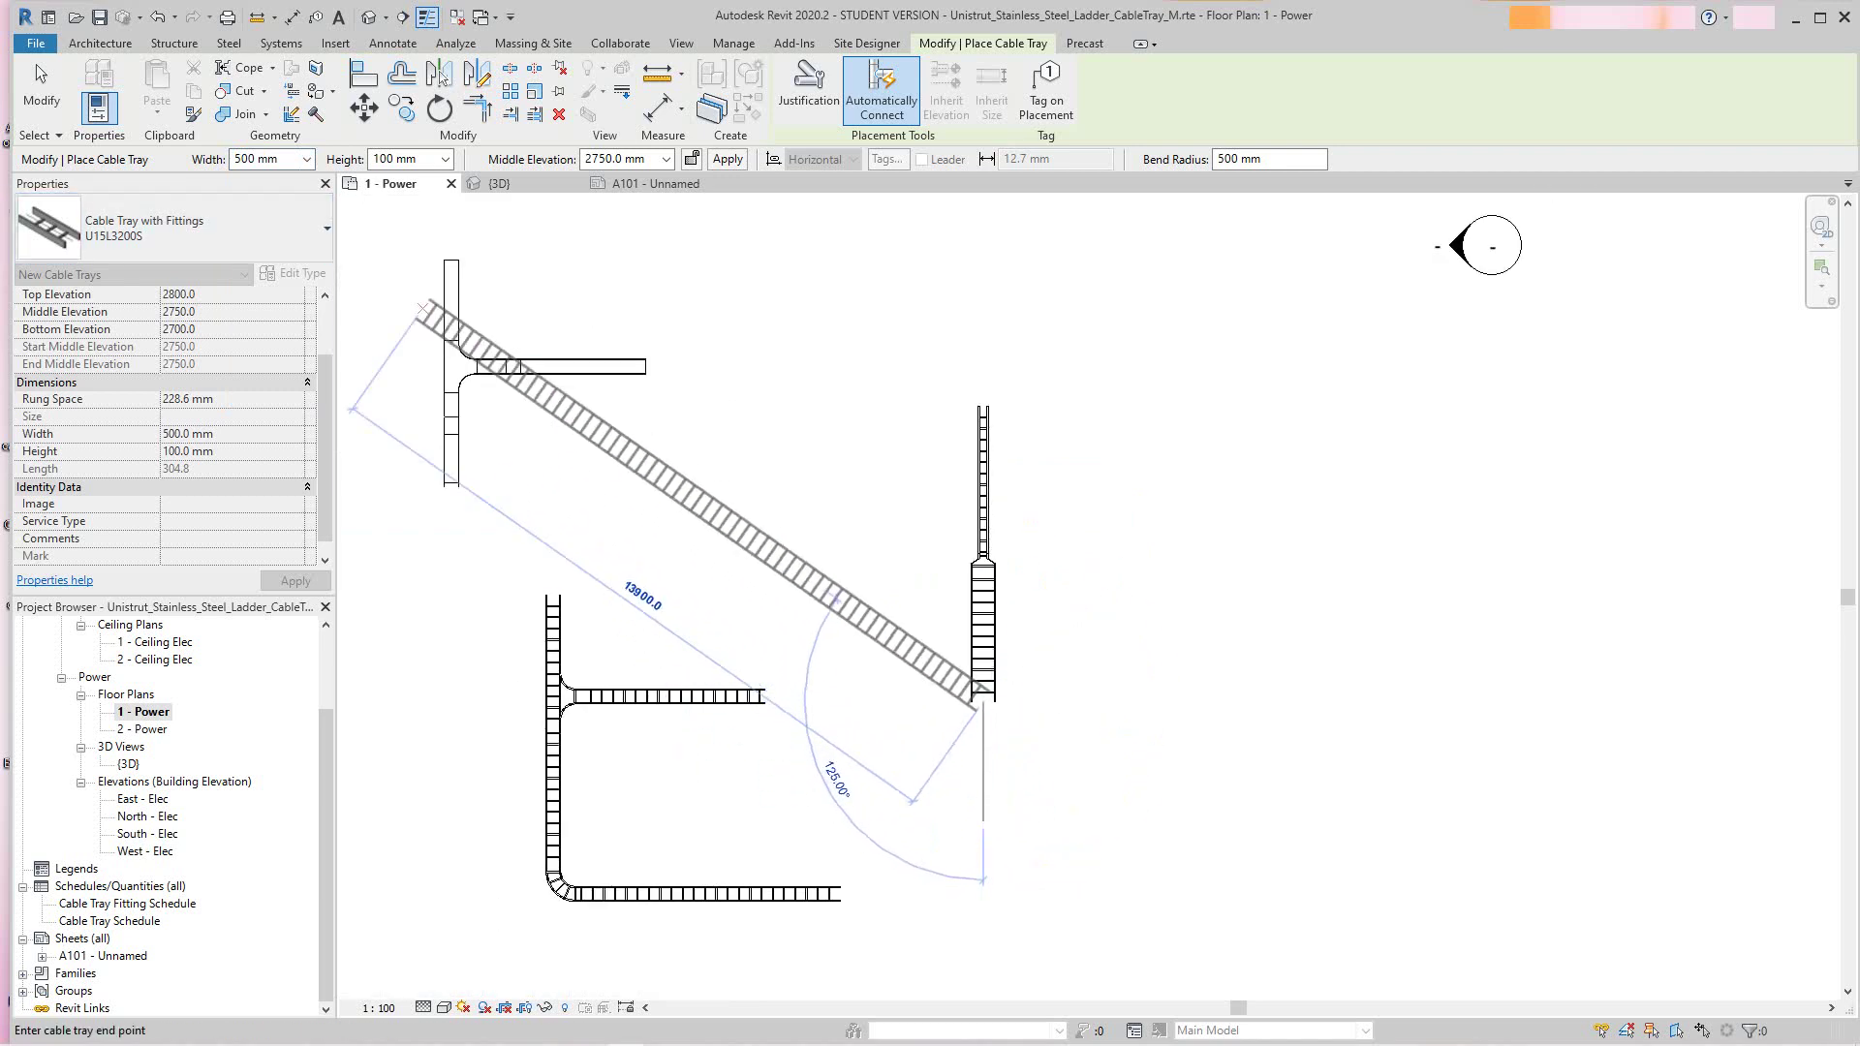
click(306, 158)
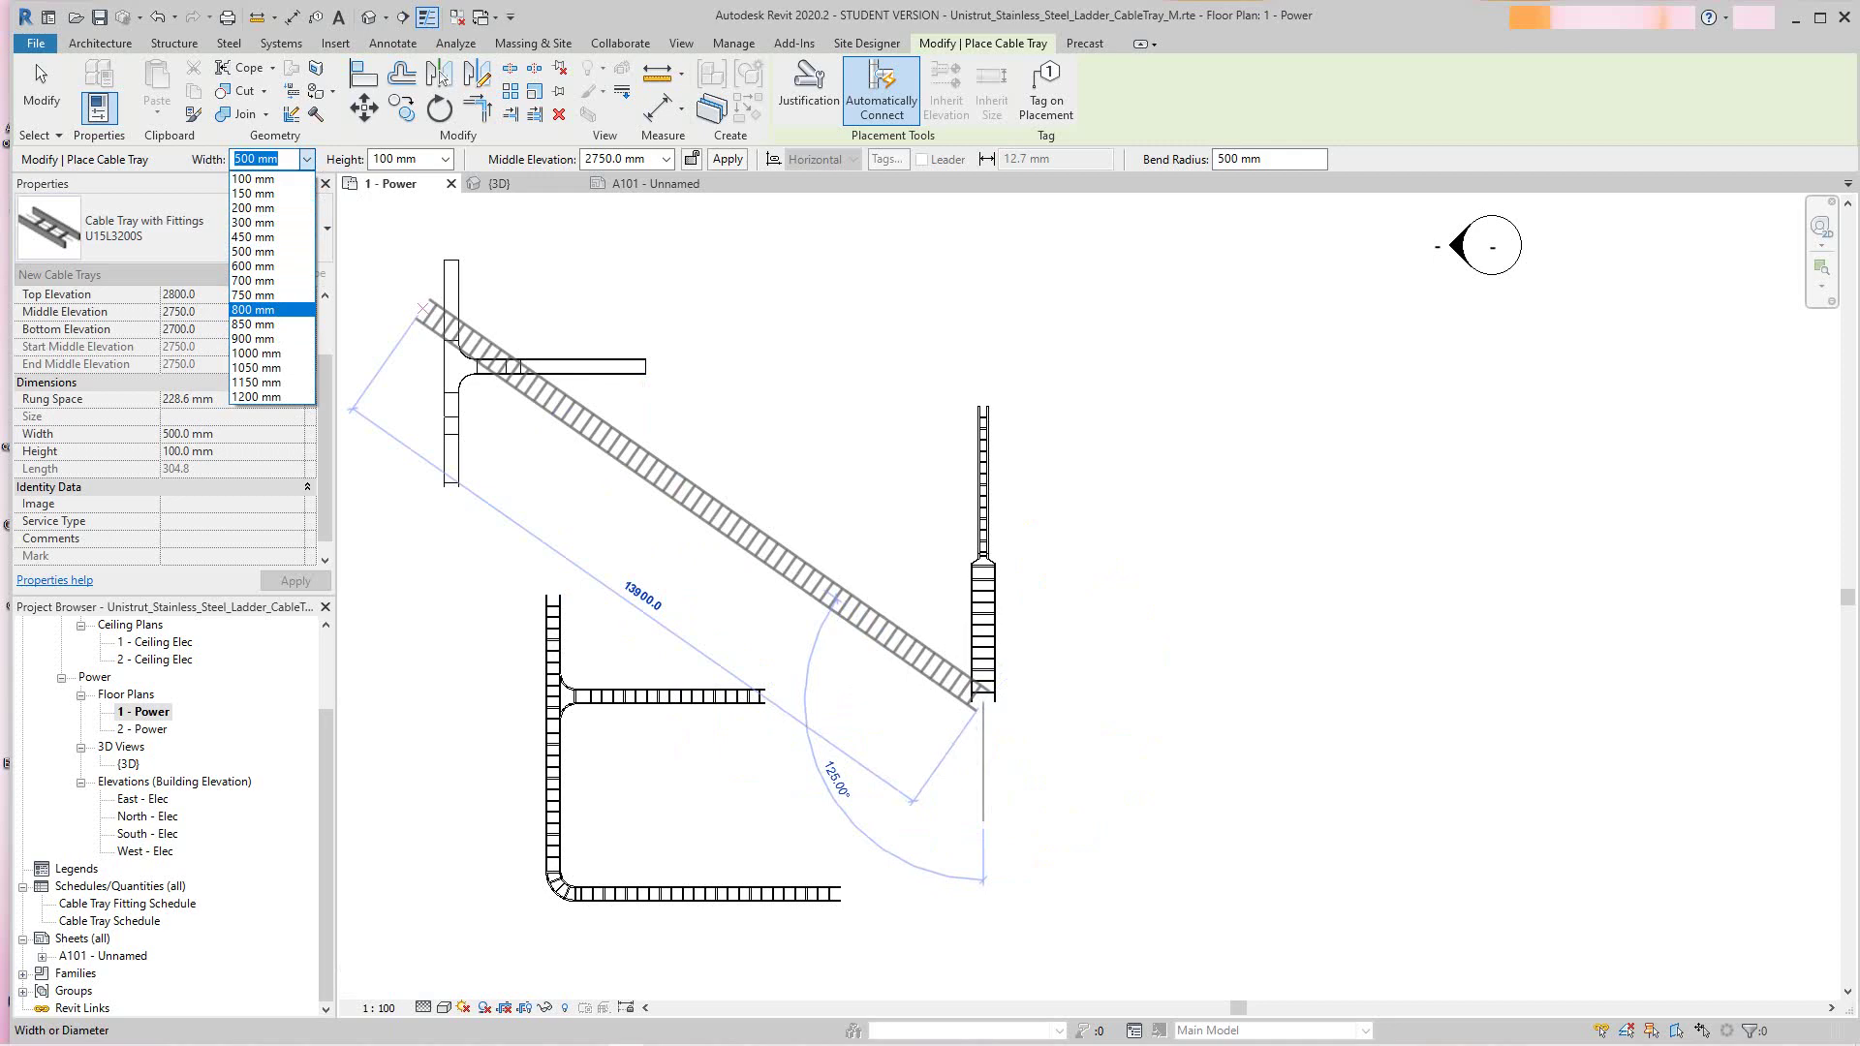
key(Escape)
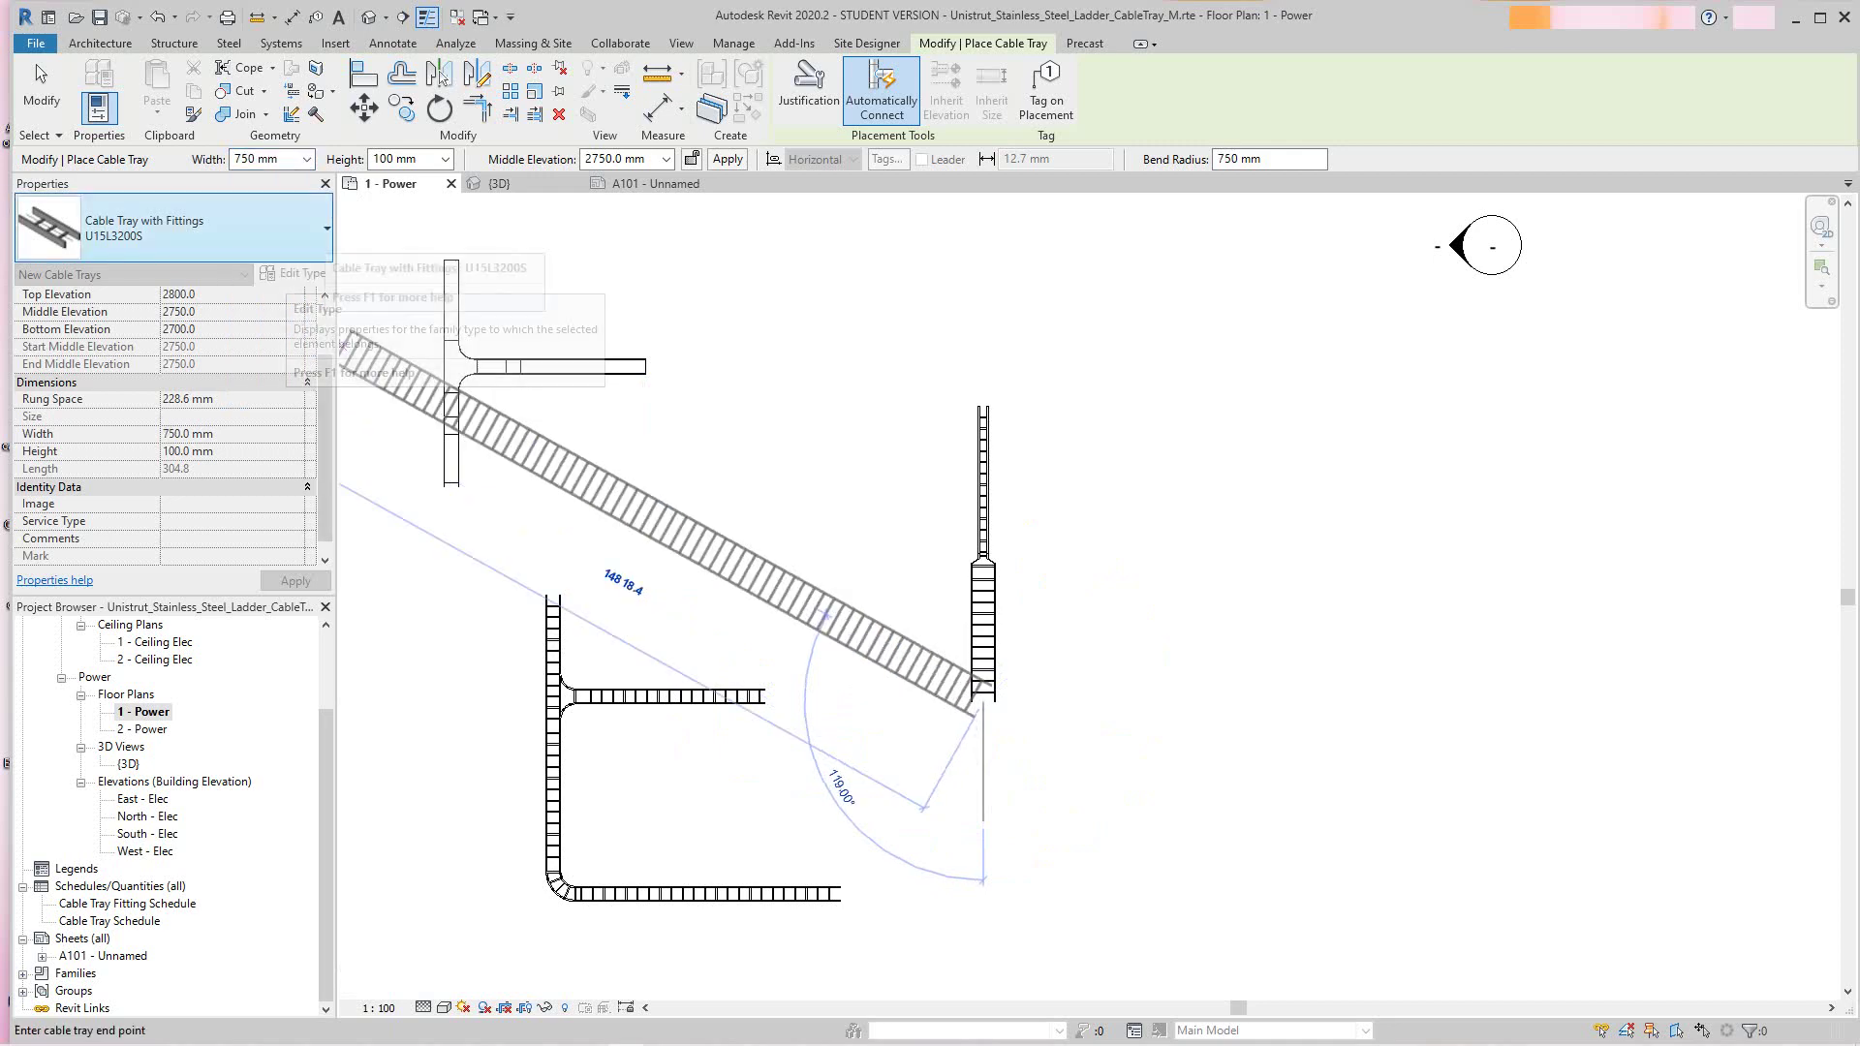
click(242, 233)
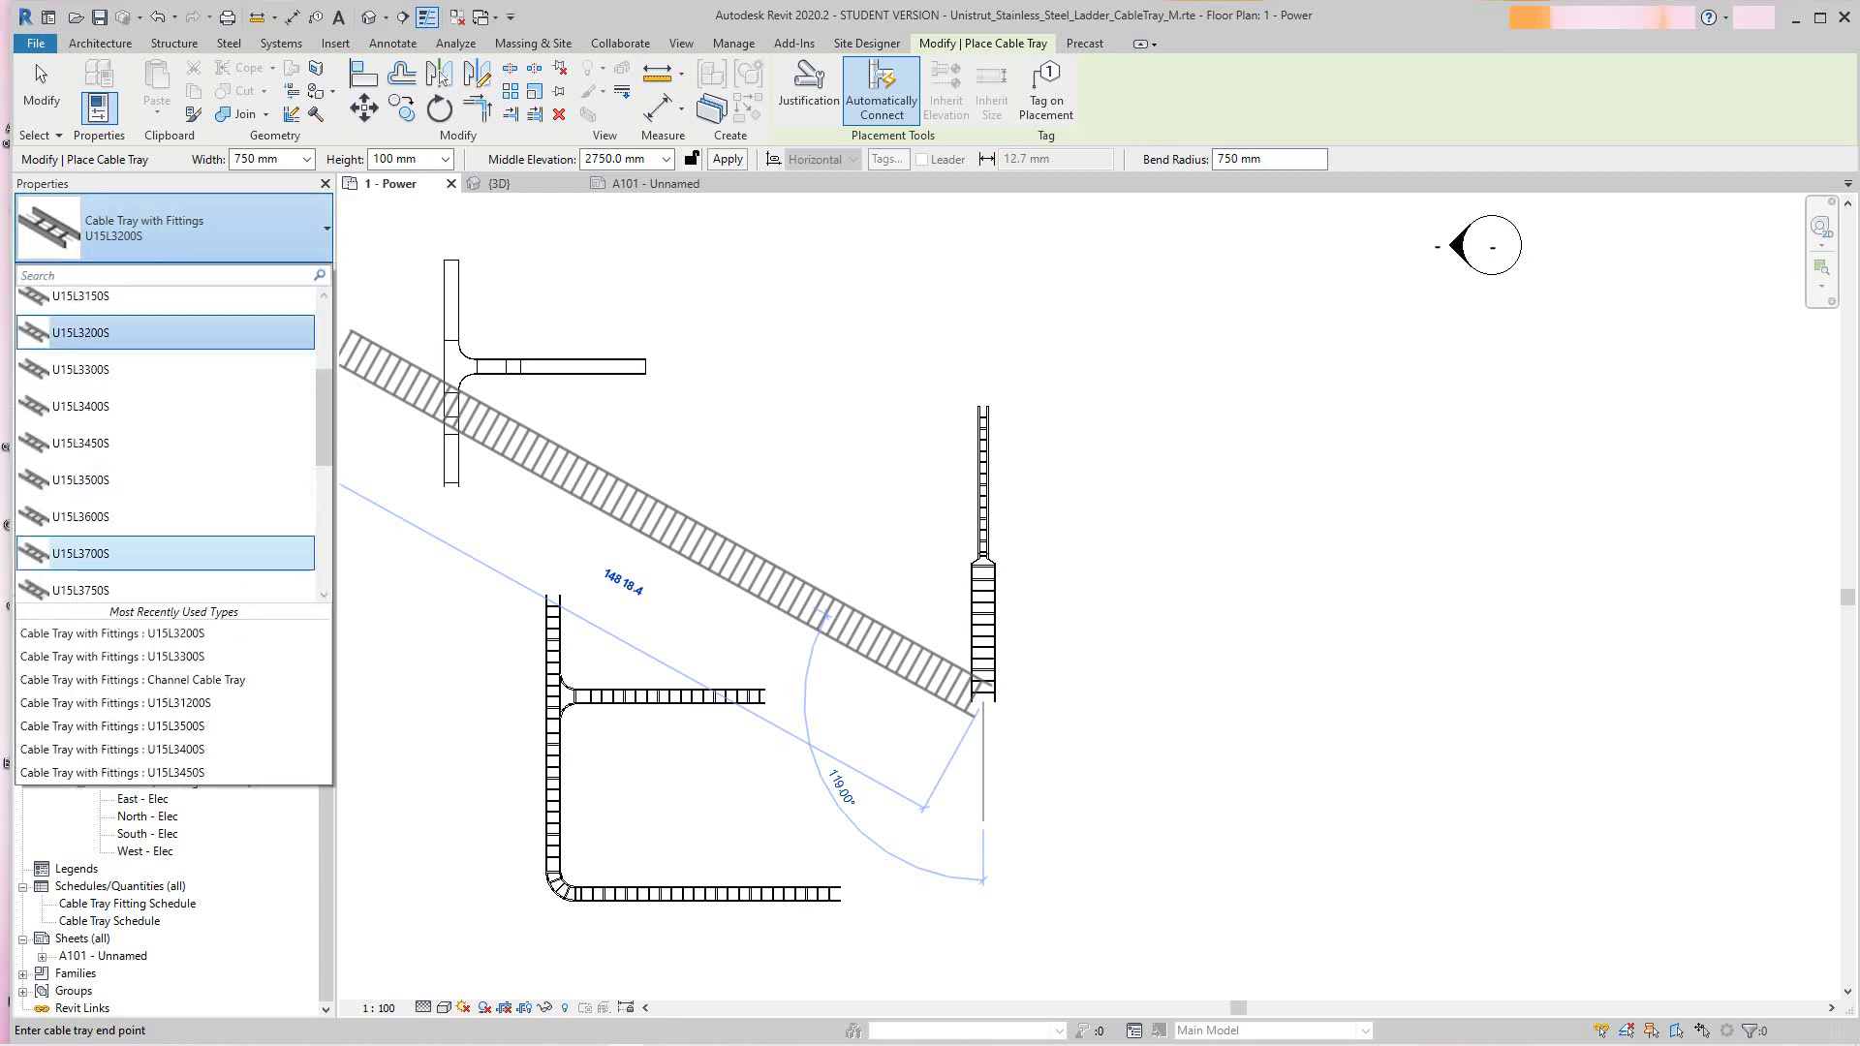
scroll(164, 547, down, 1)
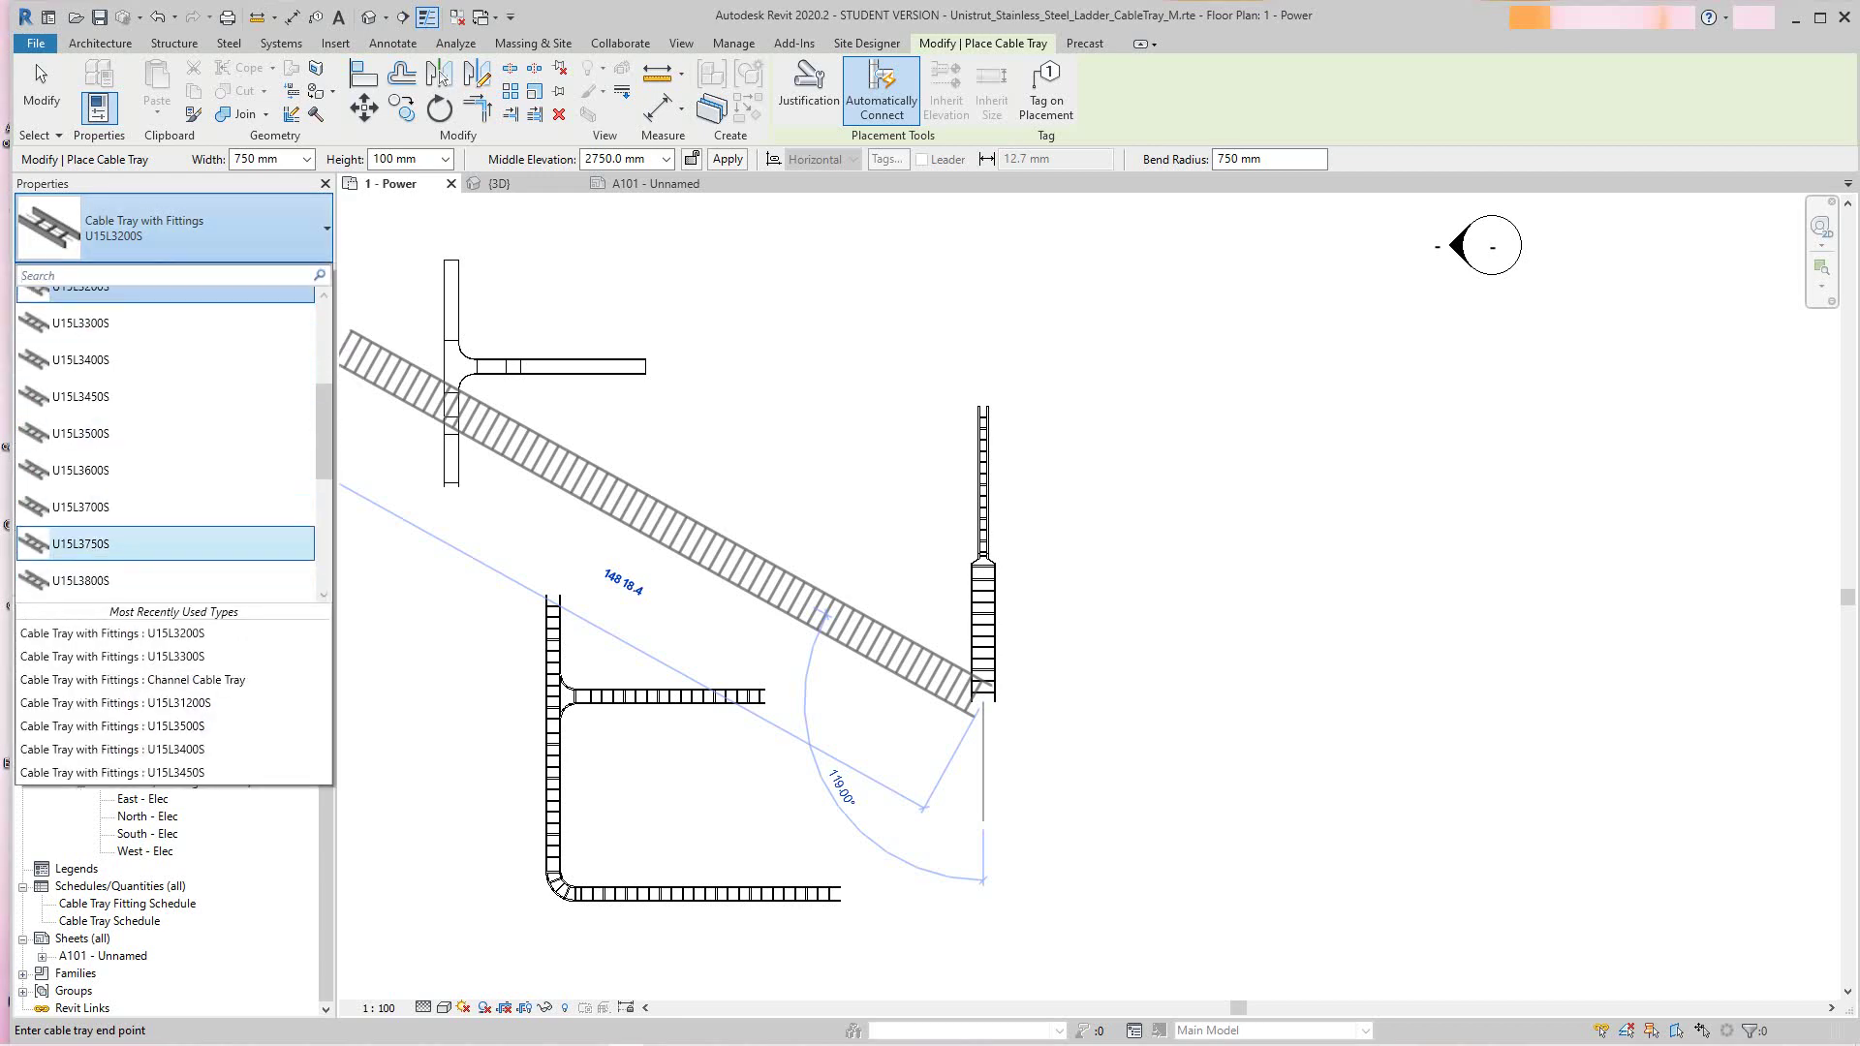
click(164, 544)
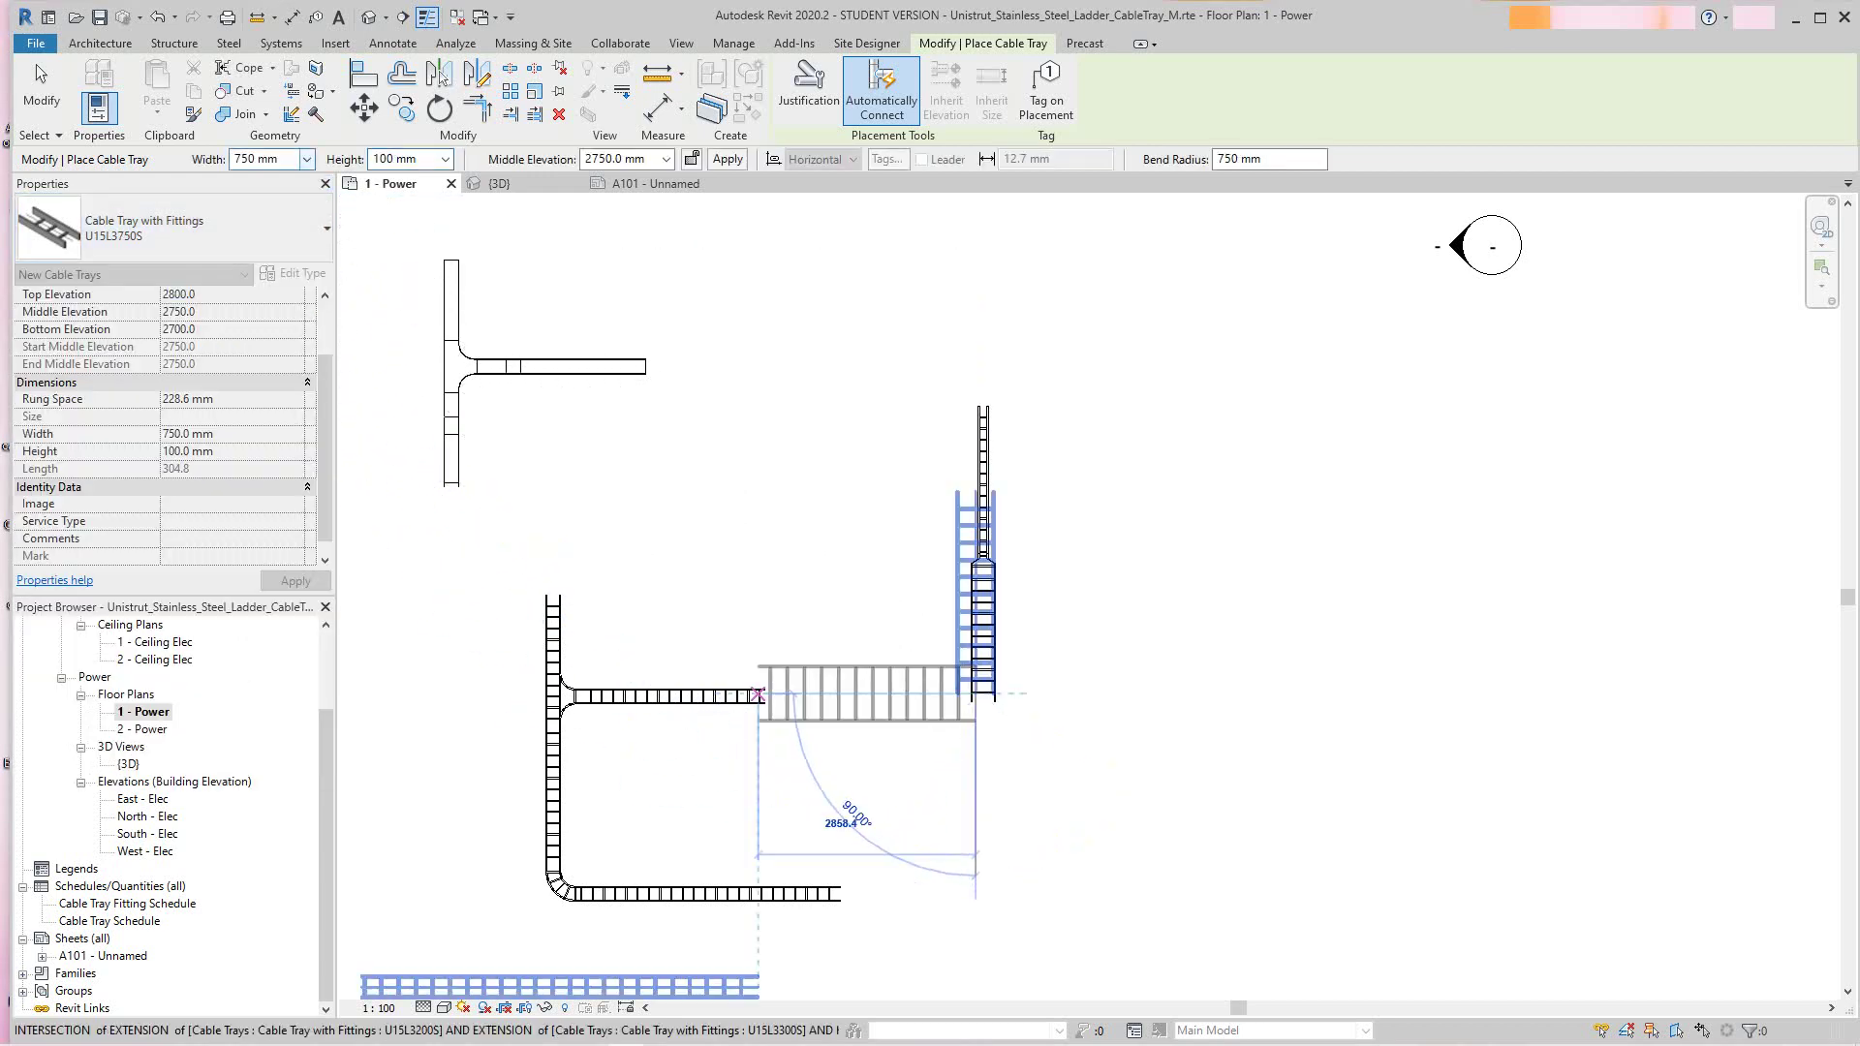
scroll(1087, 780, up, 2)
middle_drag(1080, 776, 1038, 591)
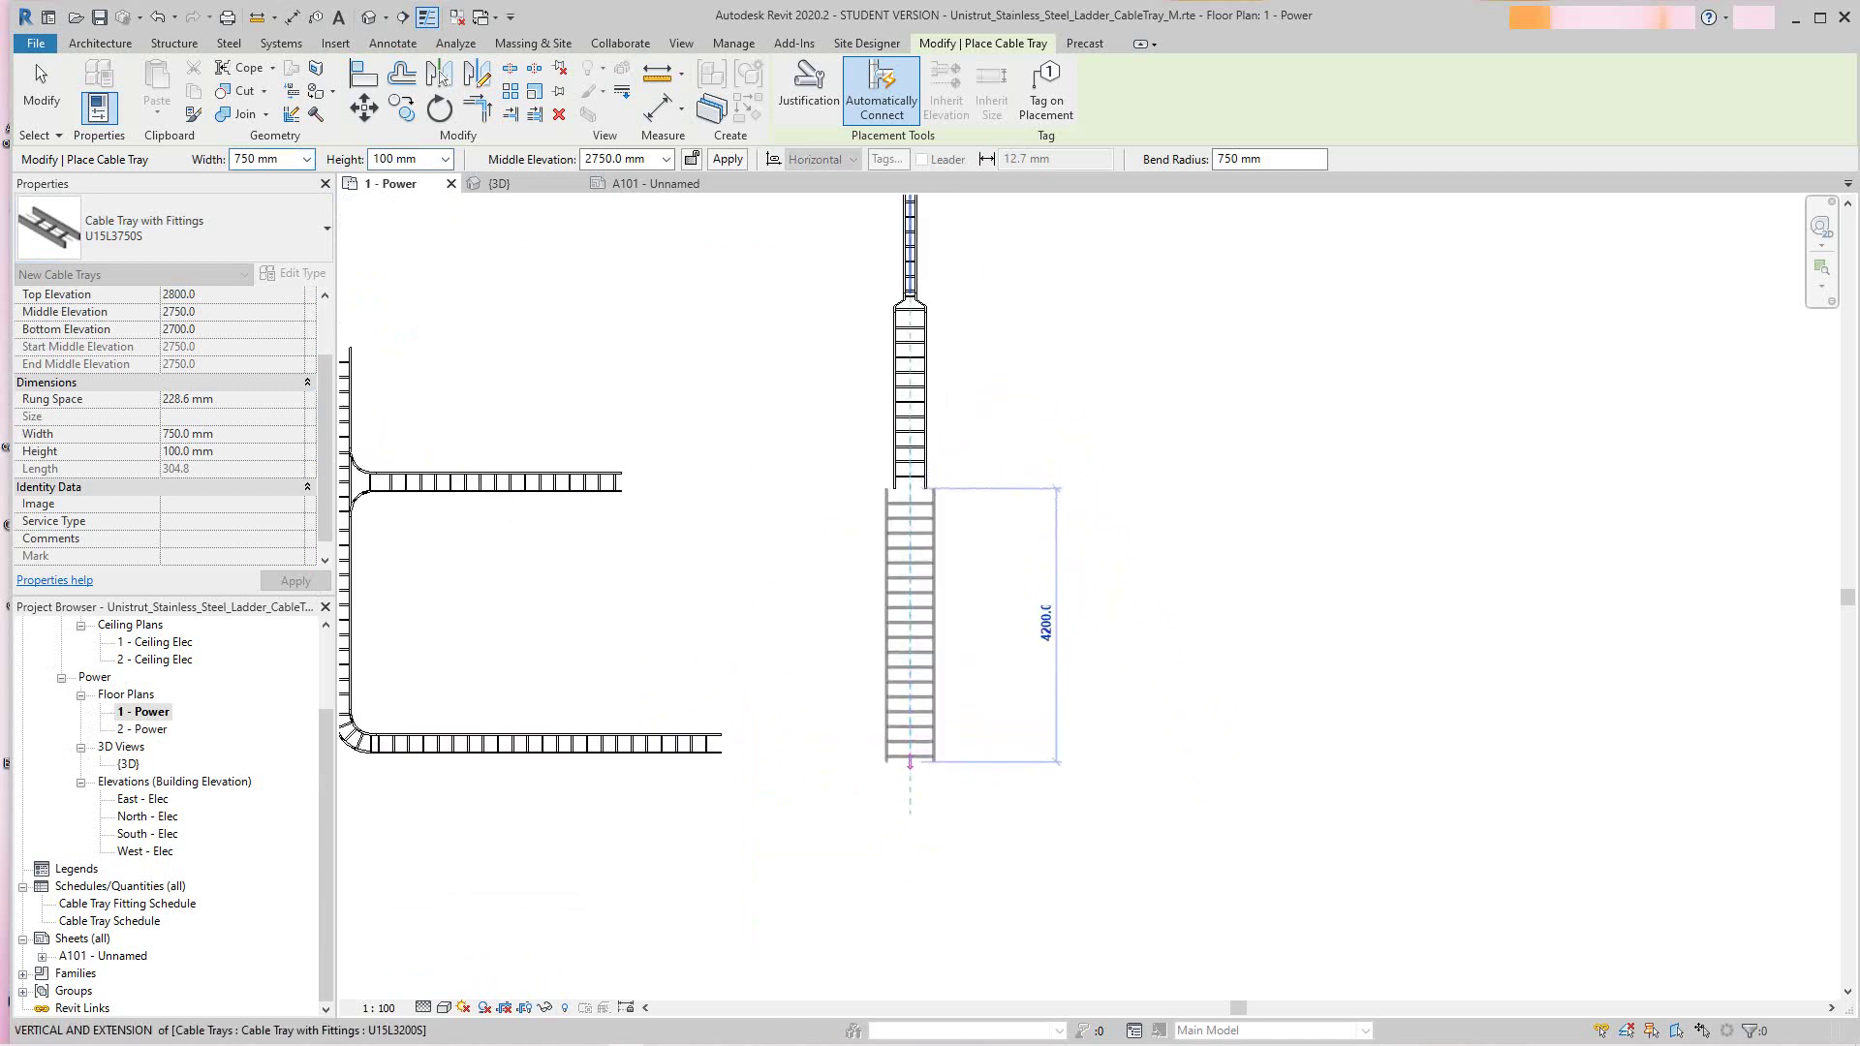
click(909, 762)
scroll(908, 762, down, 4)
scroll(905, 762, up, 3)
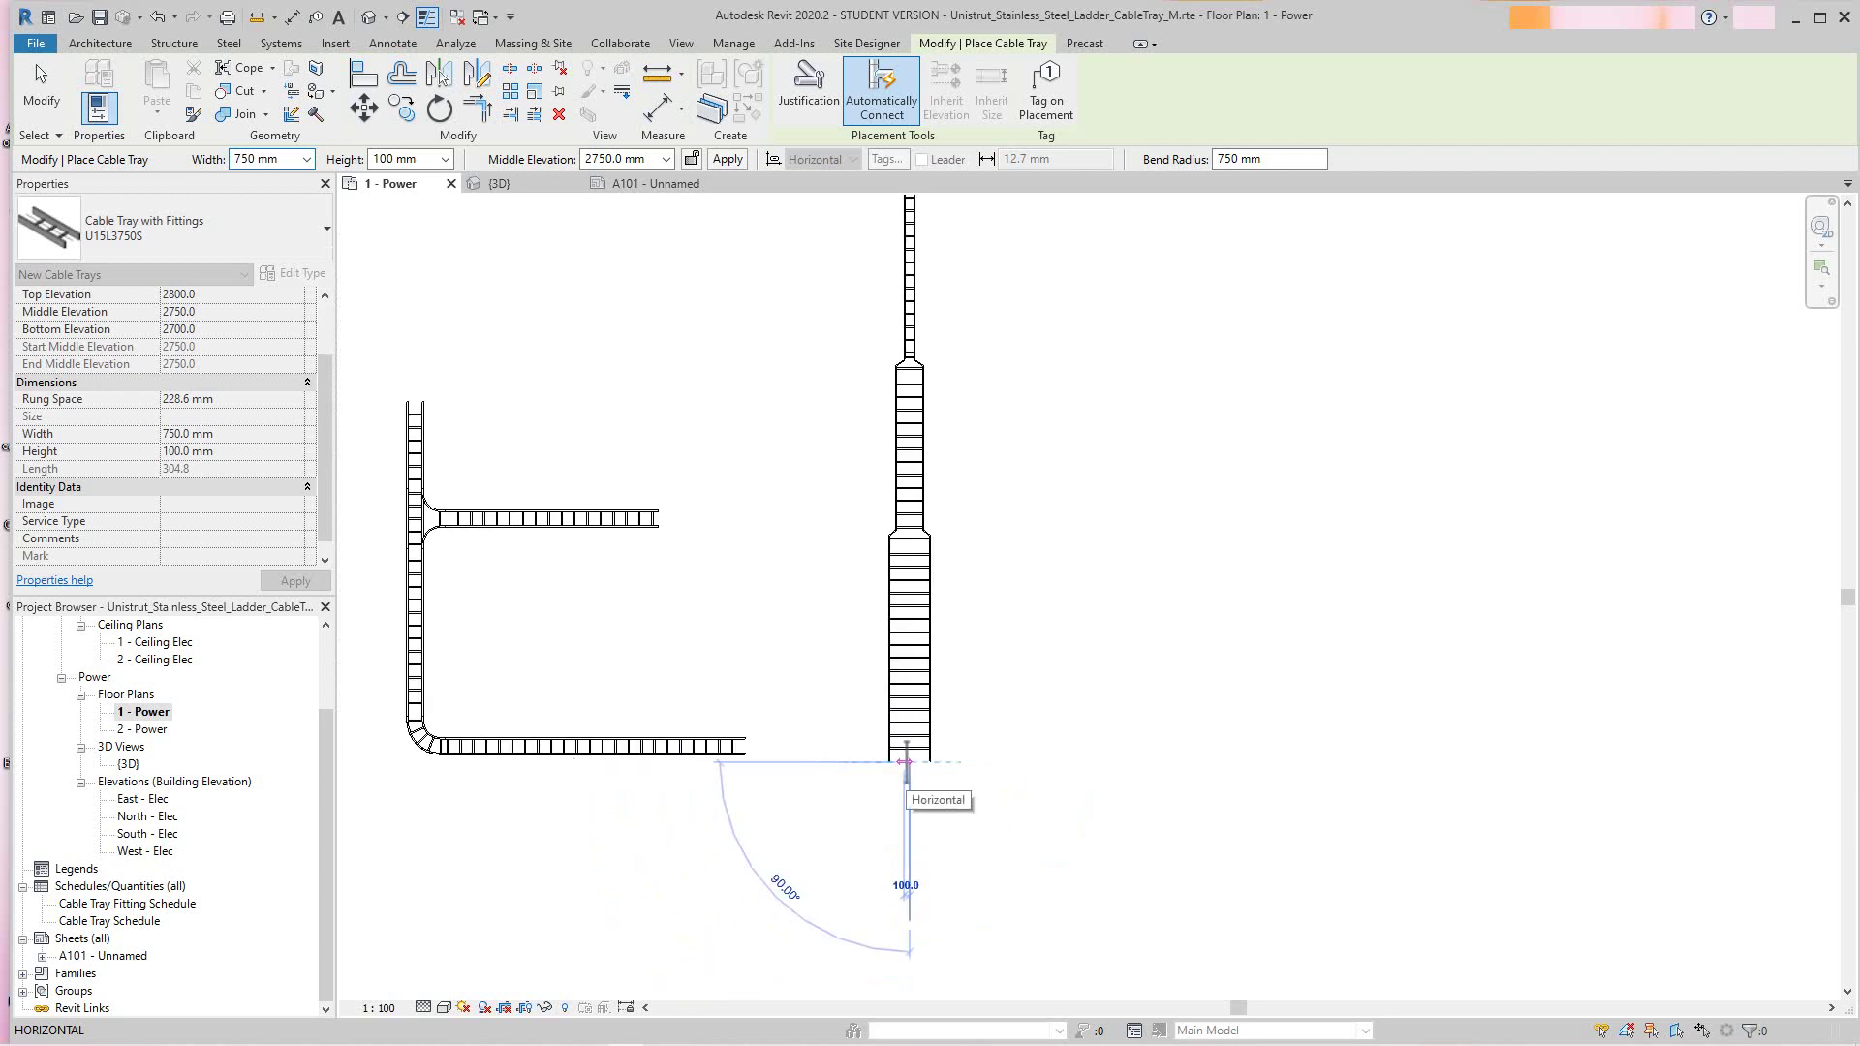
middle_drag(906, 762, 917, 665)
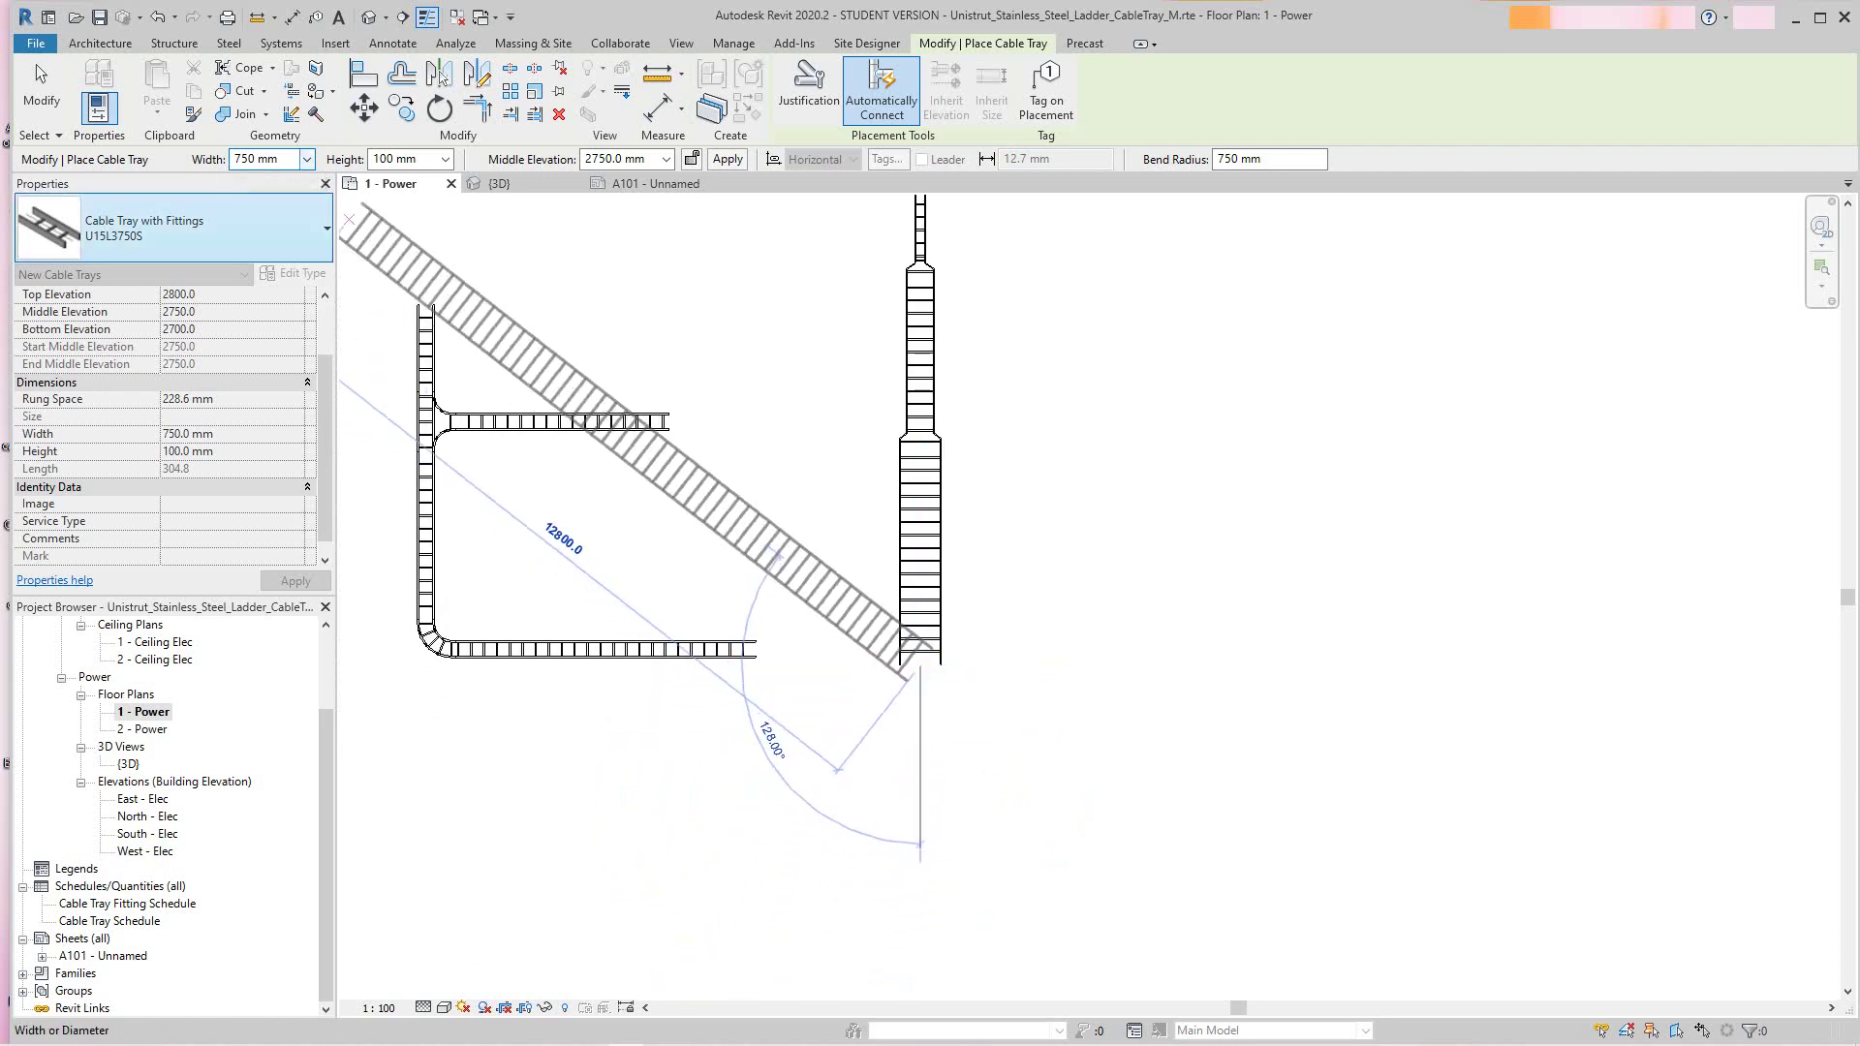
click(324, 228)
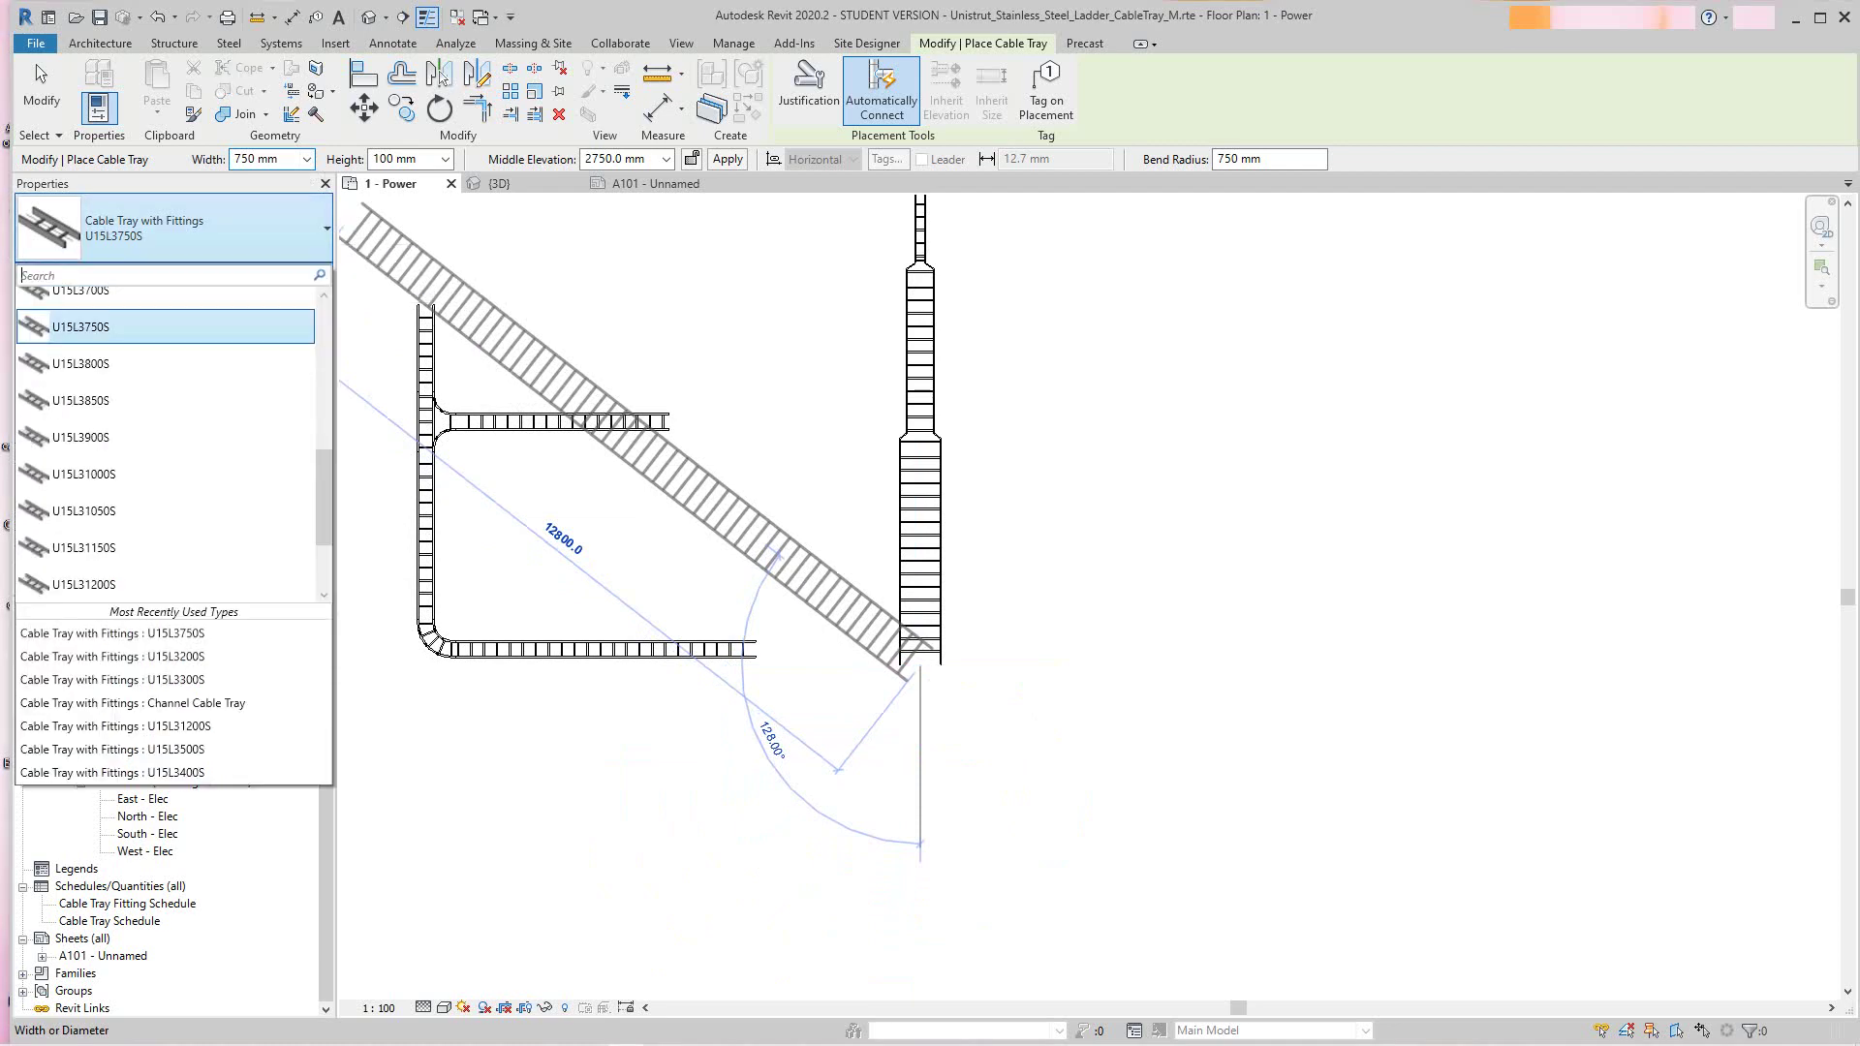
scroll(164, 542, down, 1)
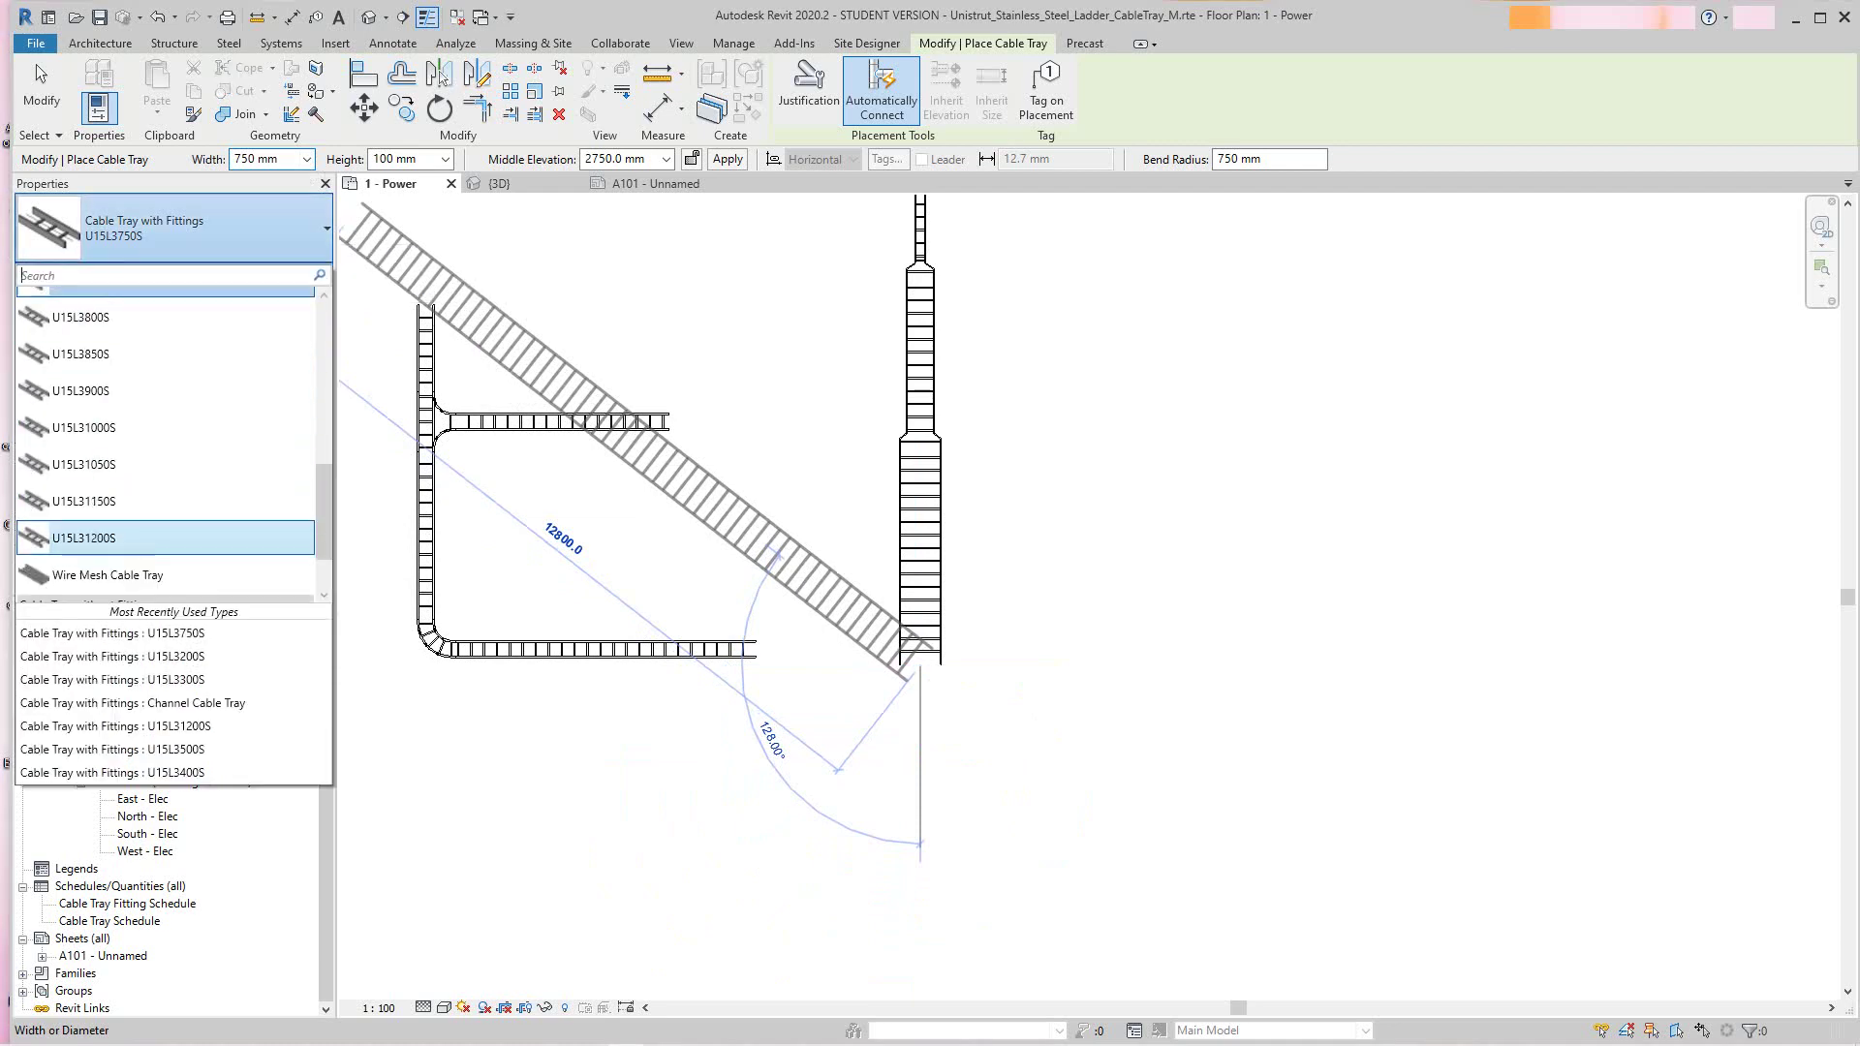
click(84, 427)
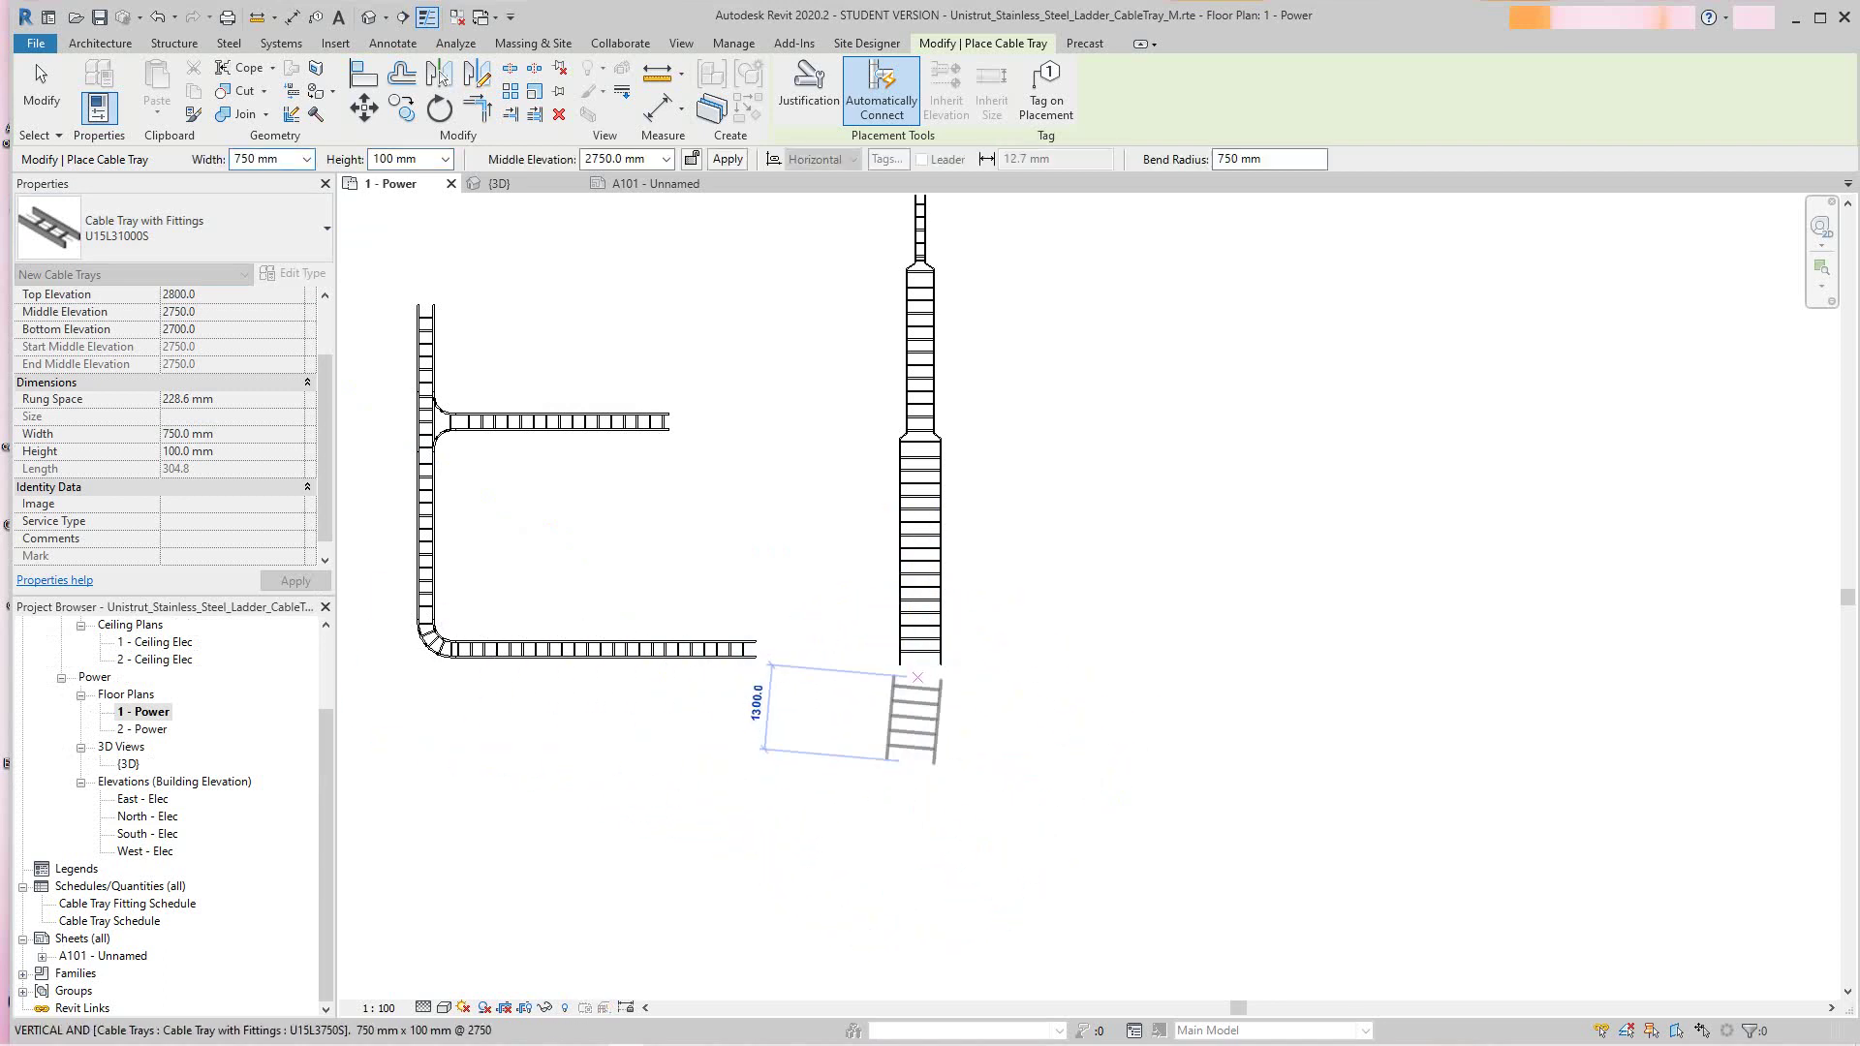
right_click(962, 689)
click(986, 703)
scroll(986, 703, up, 1)
mouse_move(986, 704)
middle_down()
mouse_move(986, 806)
mouse_move(927, 717)
middle_up()
scroll(925, 720, down, 2)
scroll(930, 680, up, 2)
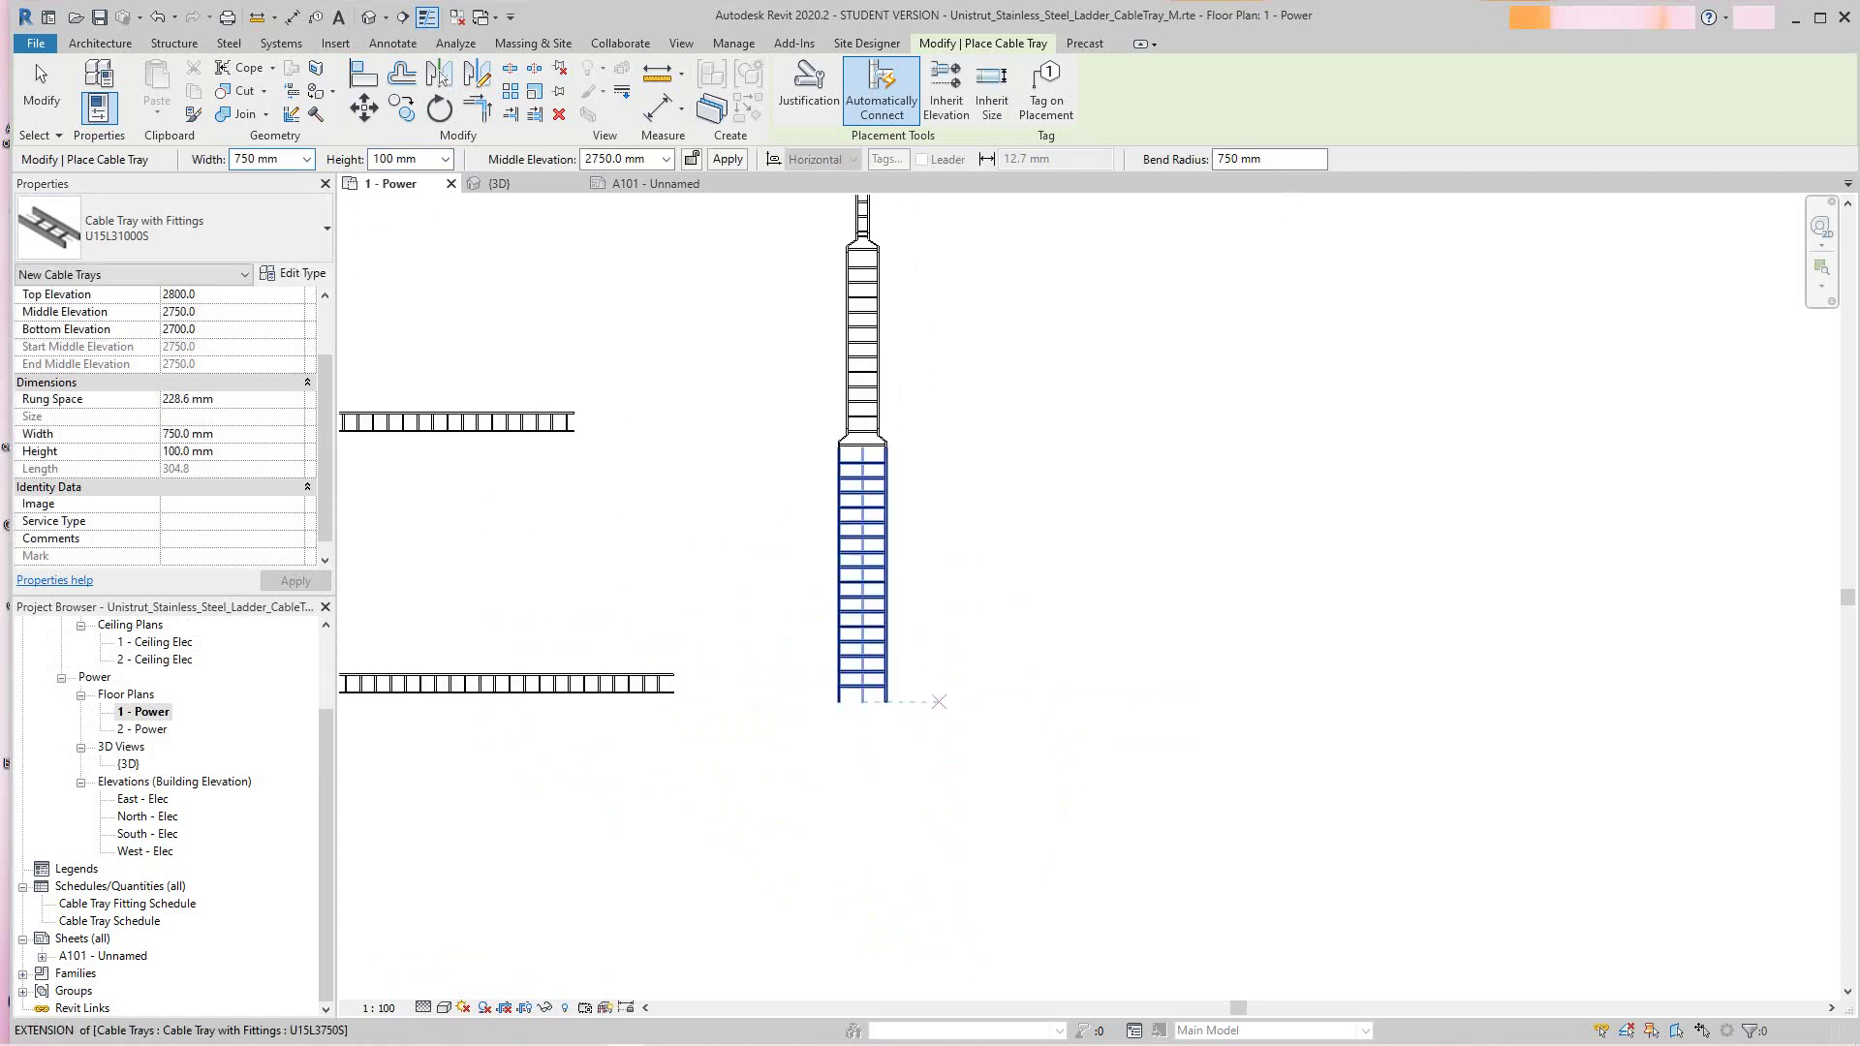
right_click(938, 702)
click(996, 714)
Continue the vertical run straight down from its 750 mm section with a 1000 mm wide tray section 3000 mm long
click(877, 581)
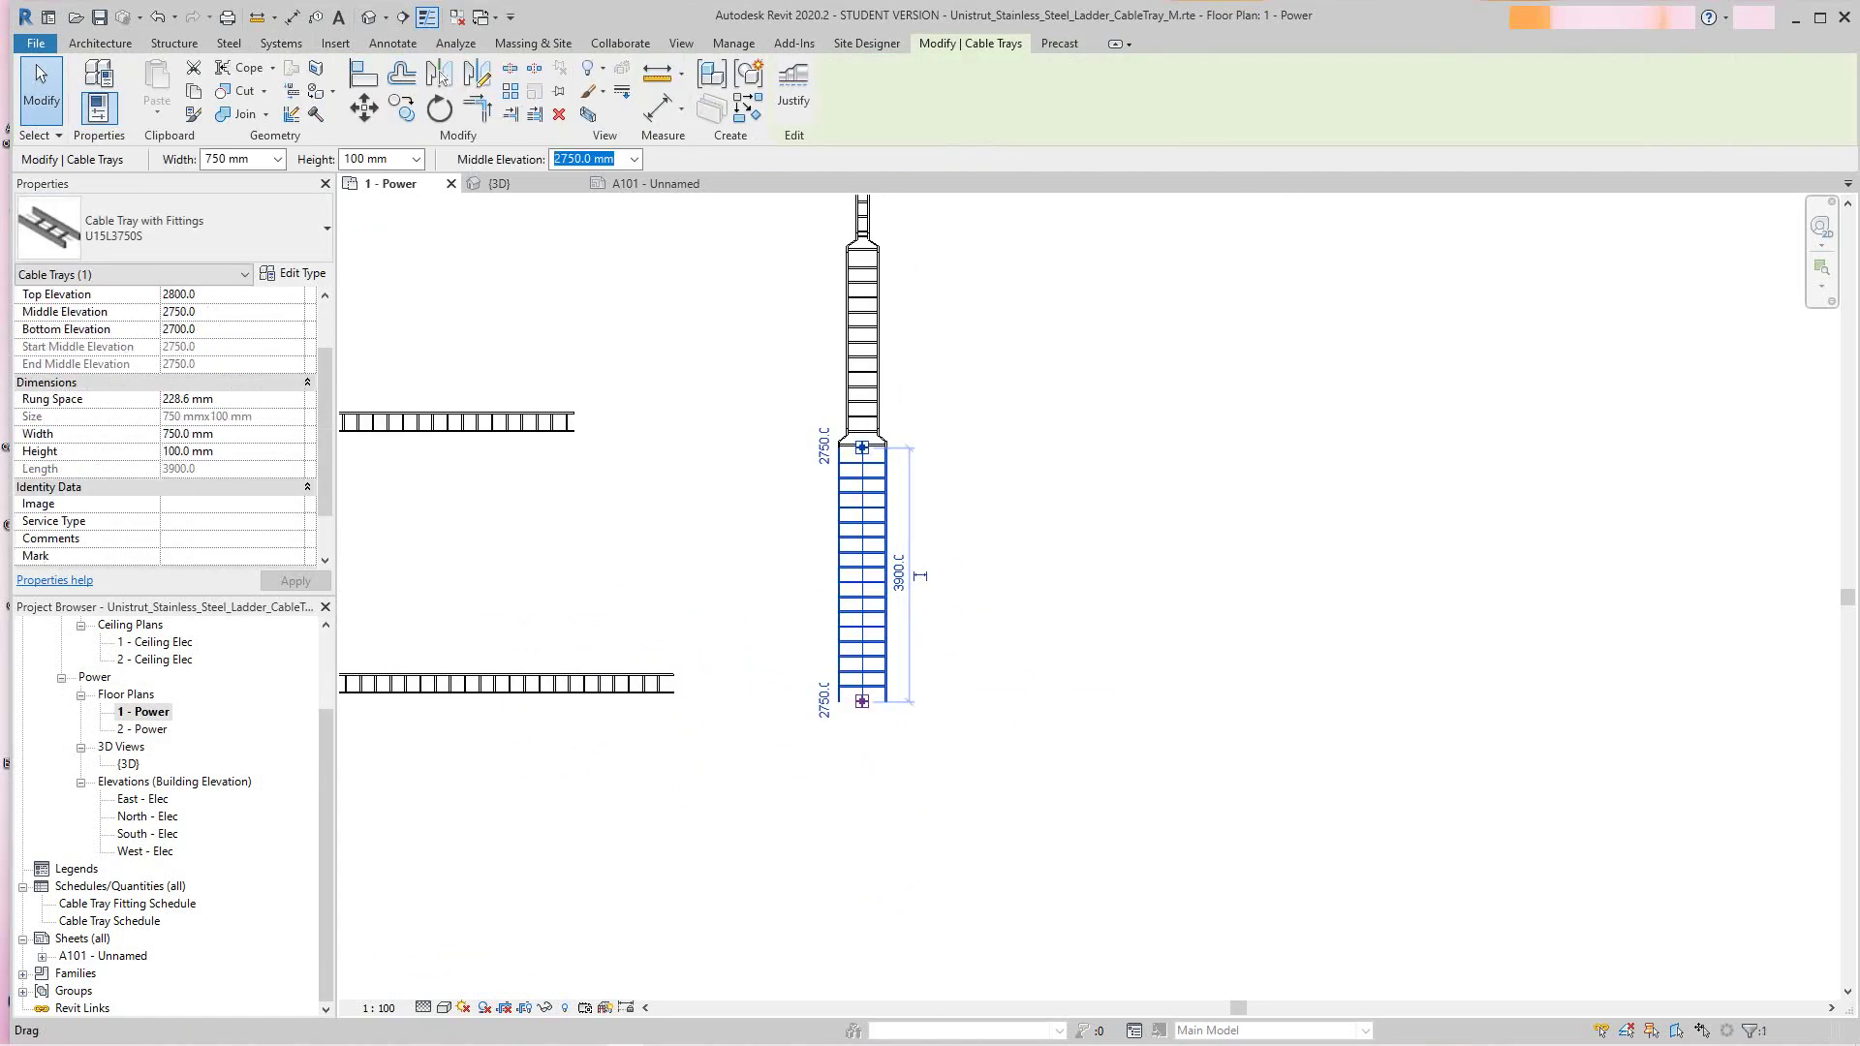
right_click(864, 701)
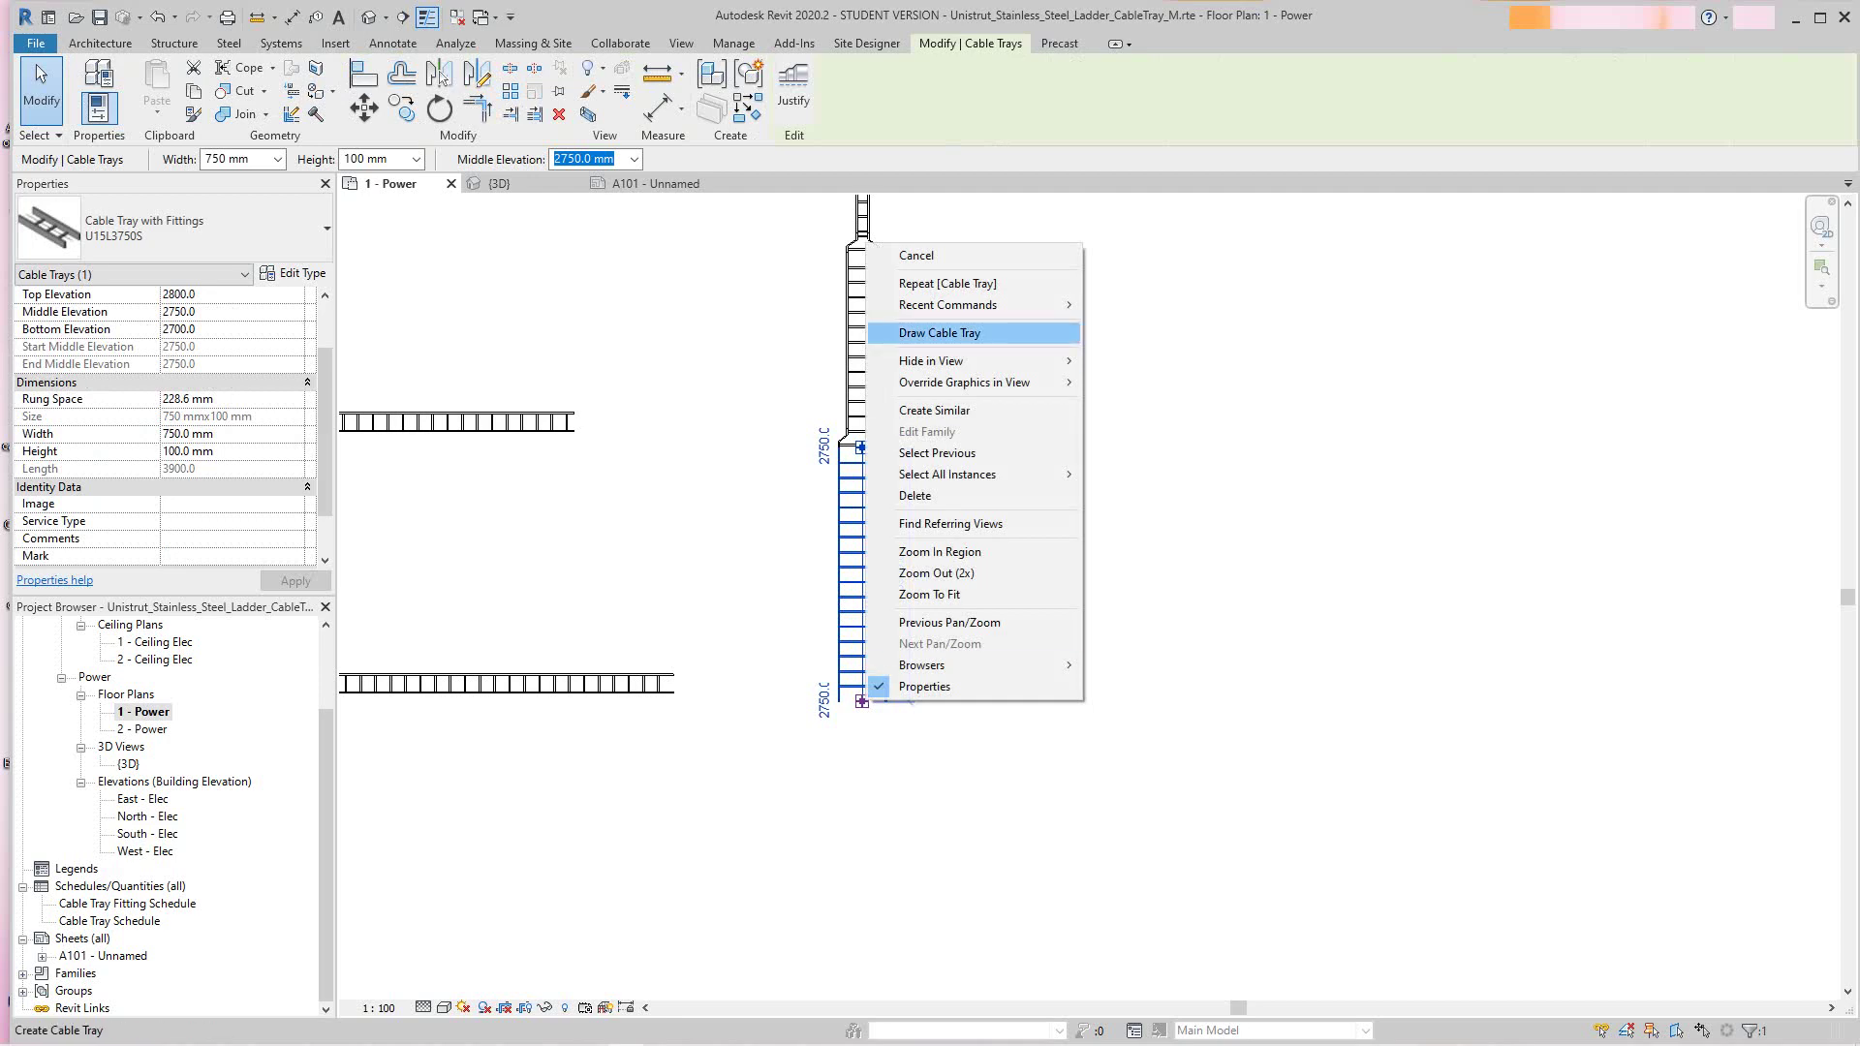
click(940, 332)
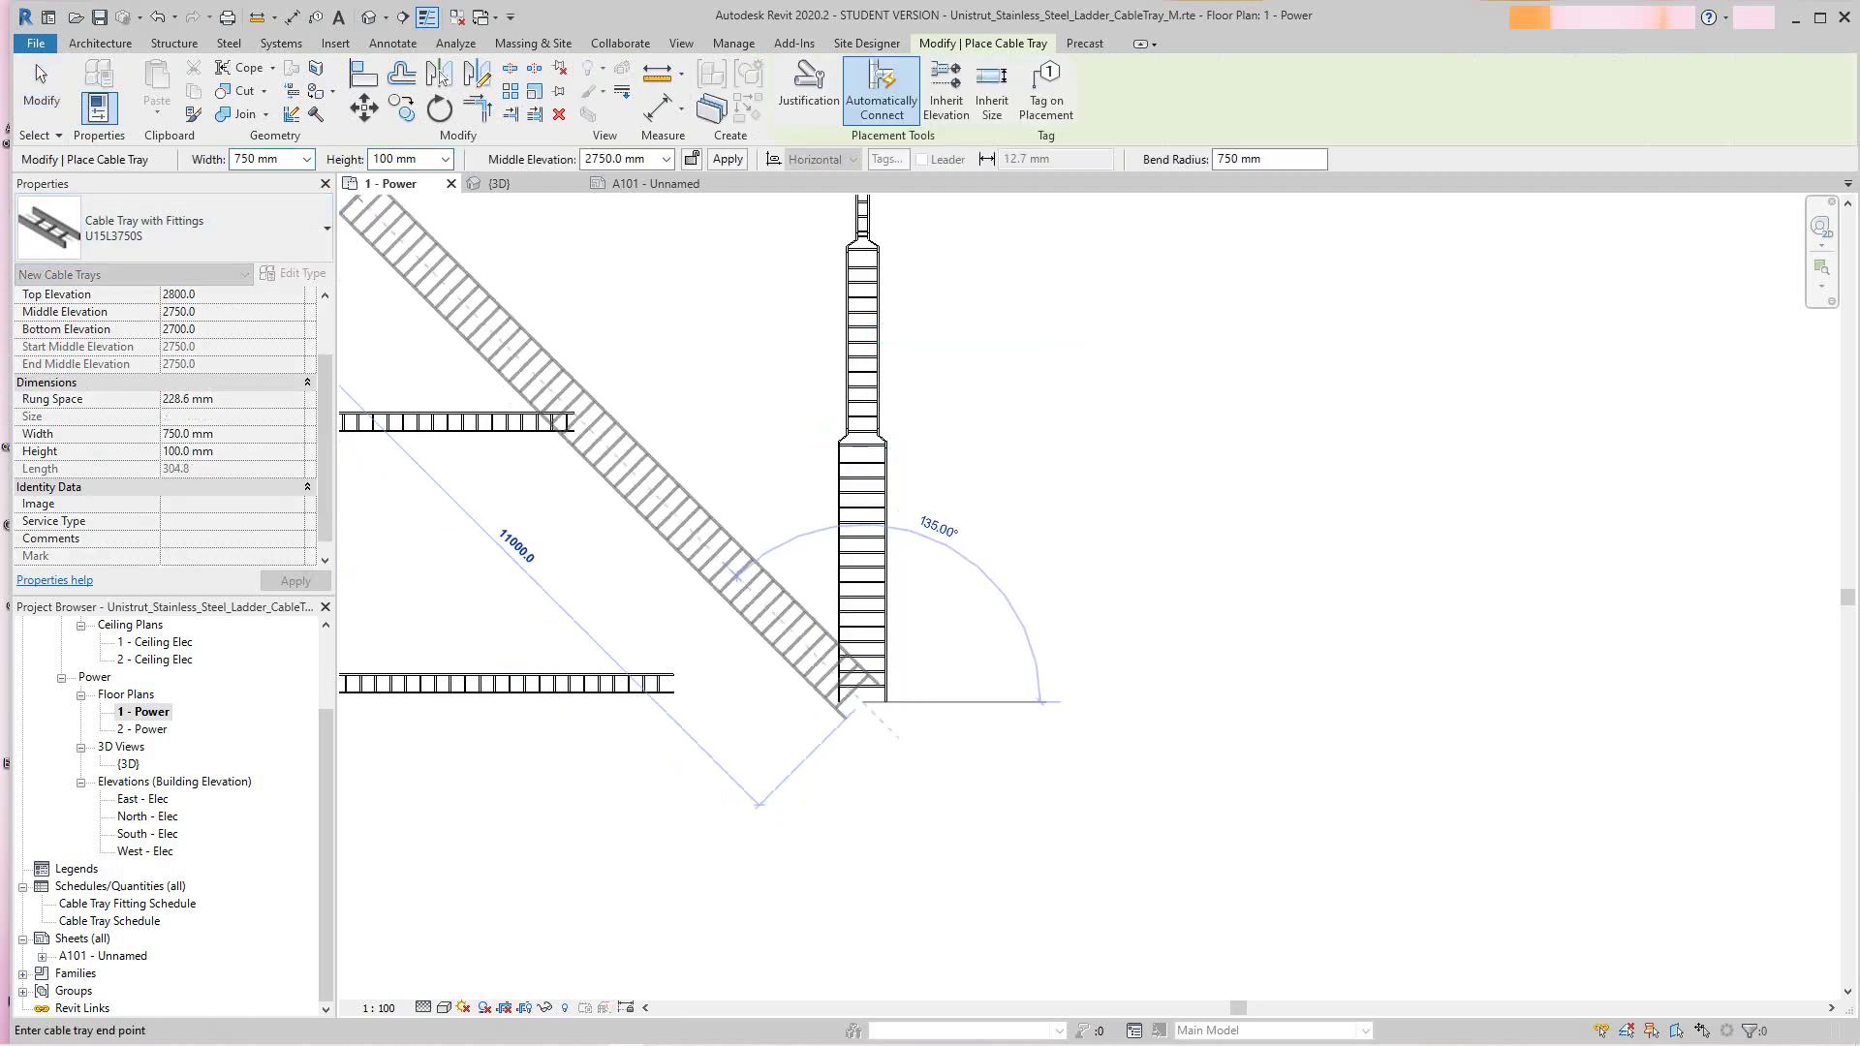
click(306, 159)
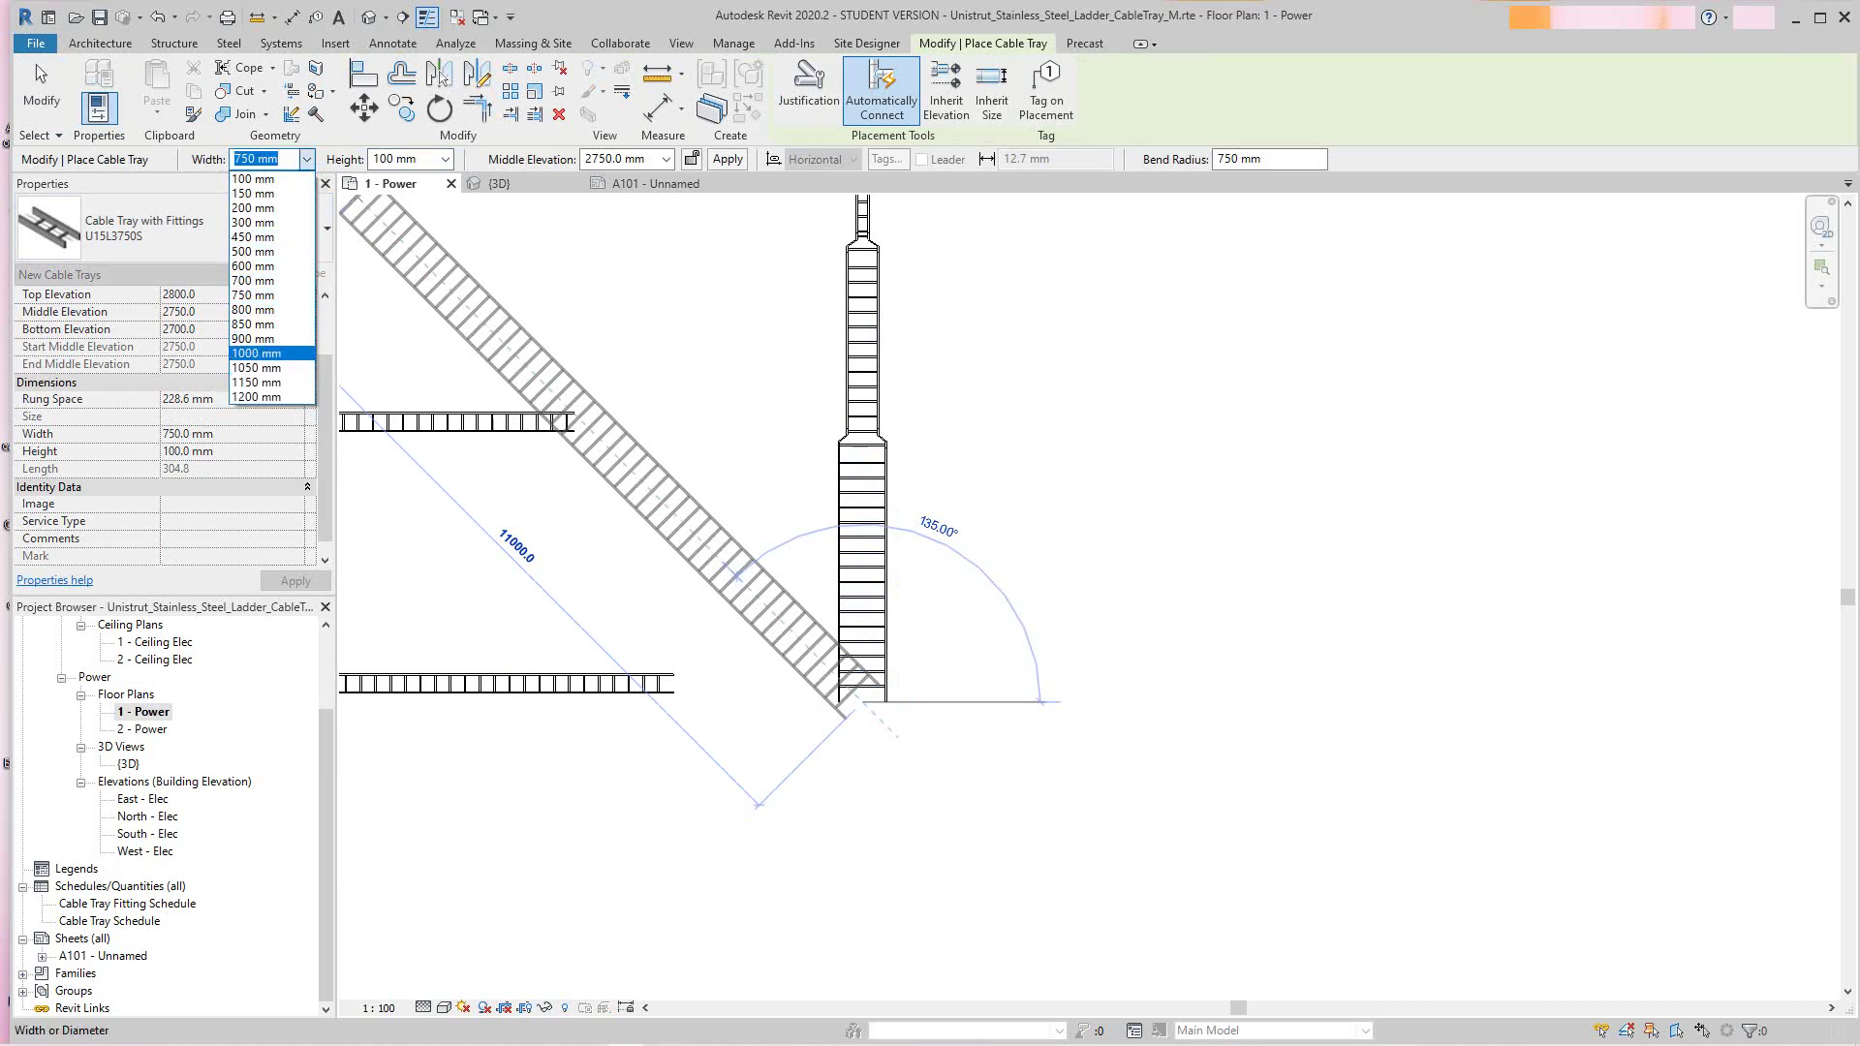
click(254, 352)
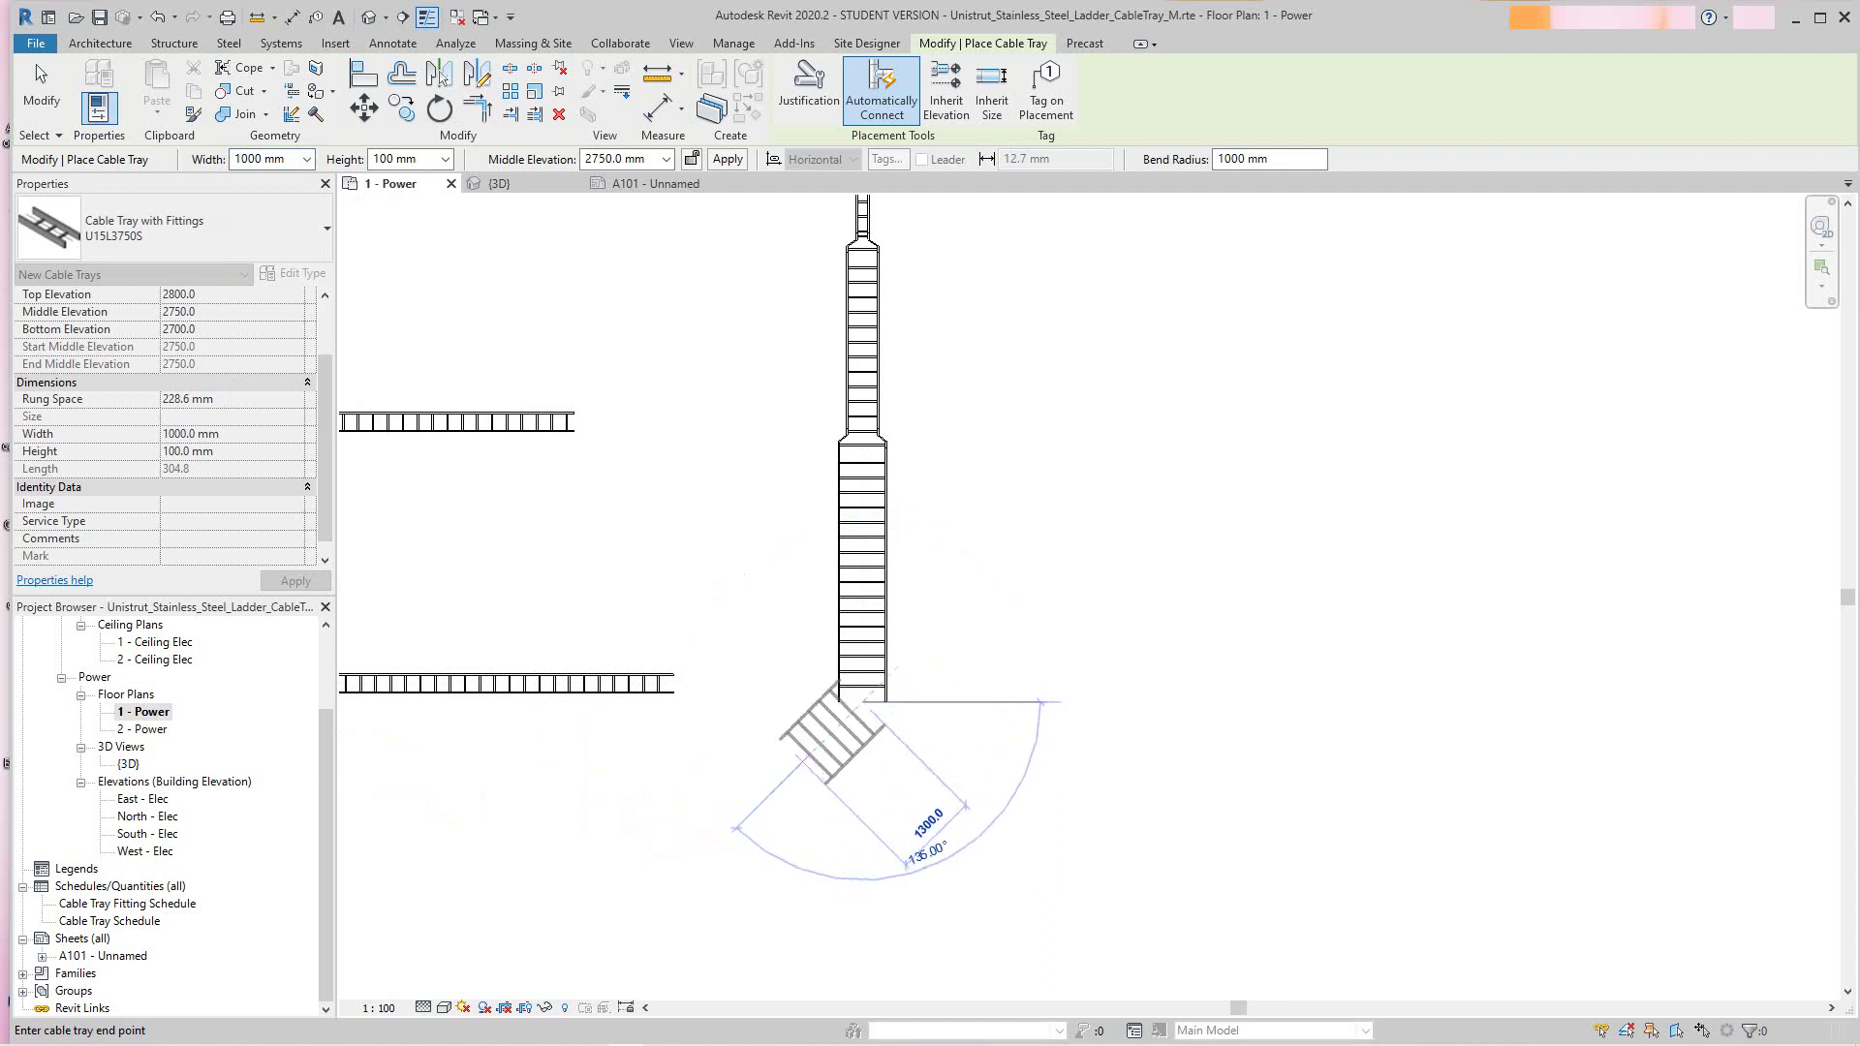
scroll(823, 734, down, 1)
middle_drag(826, 722, 858, 539)
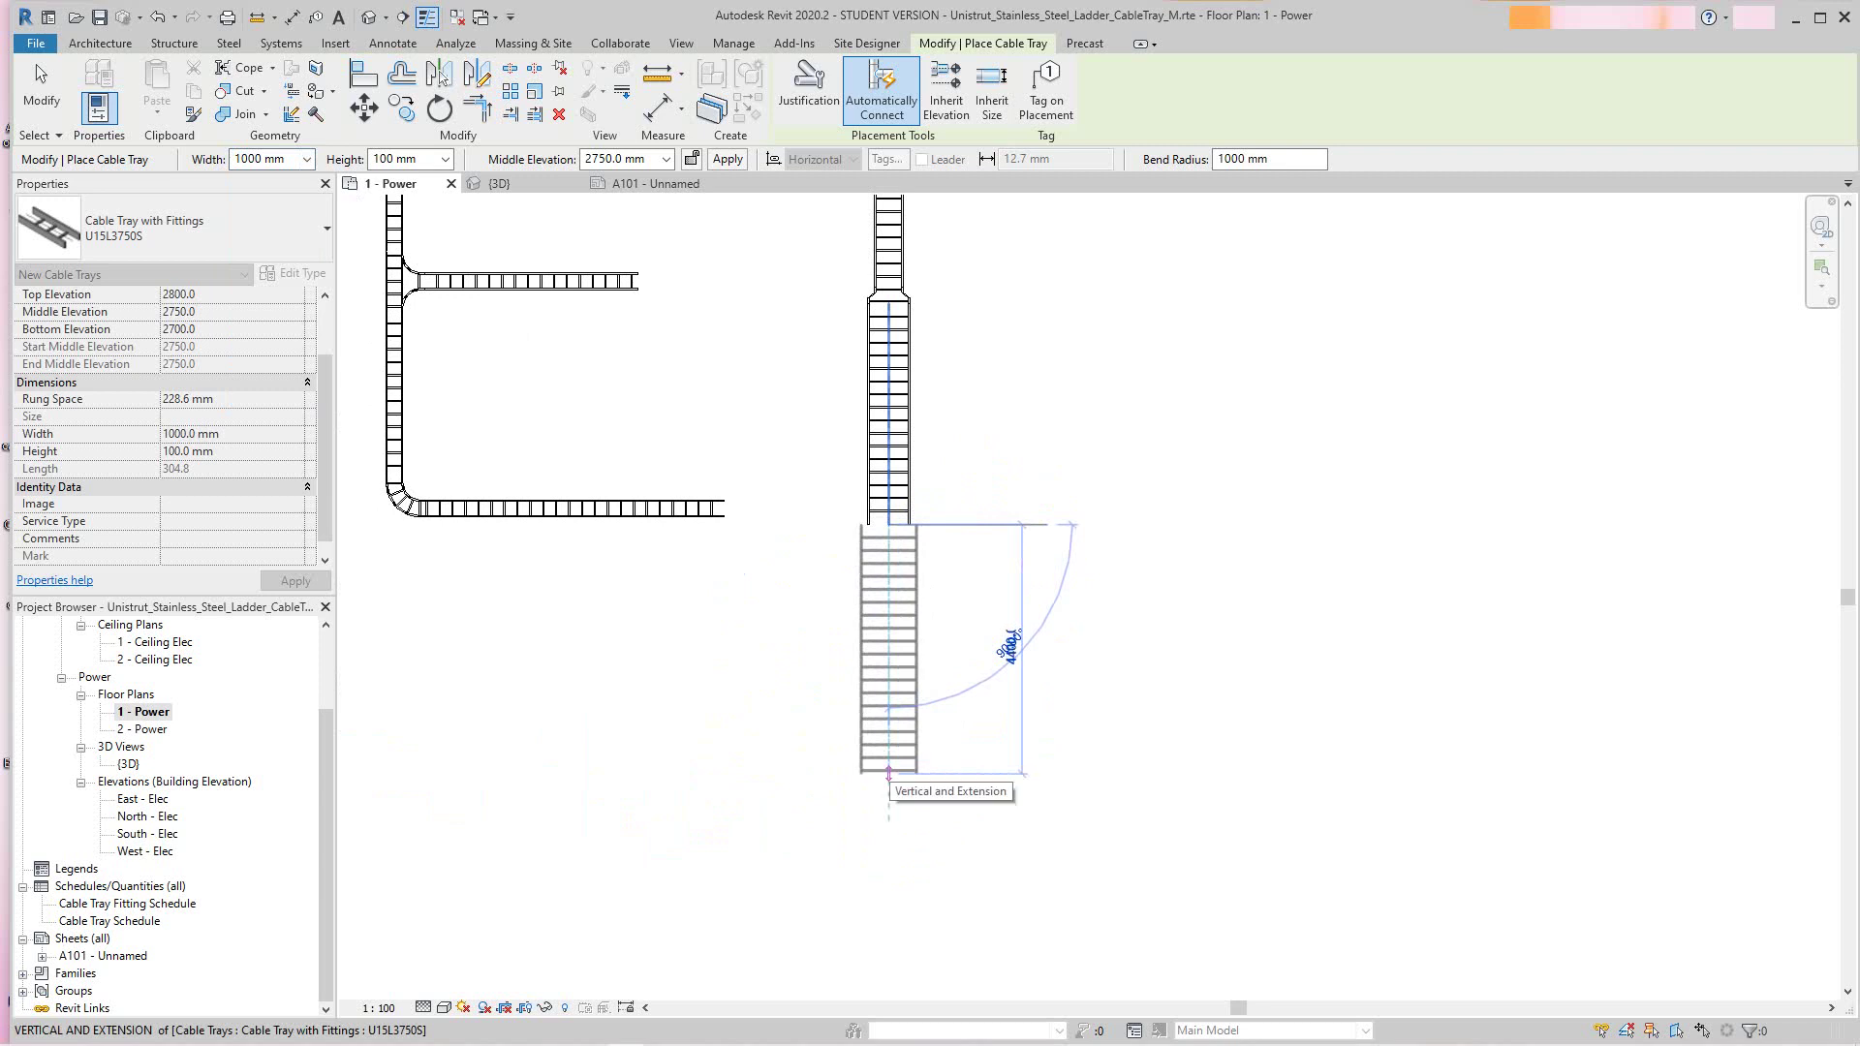
text(3000)
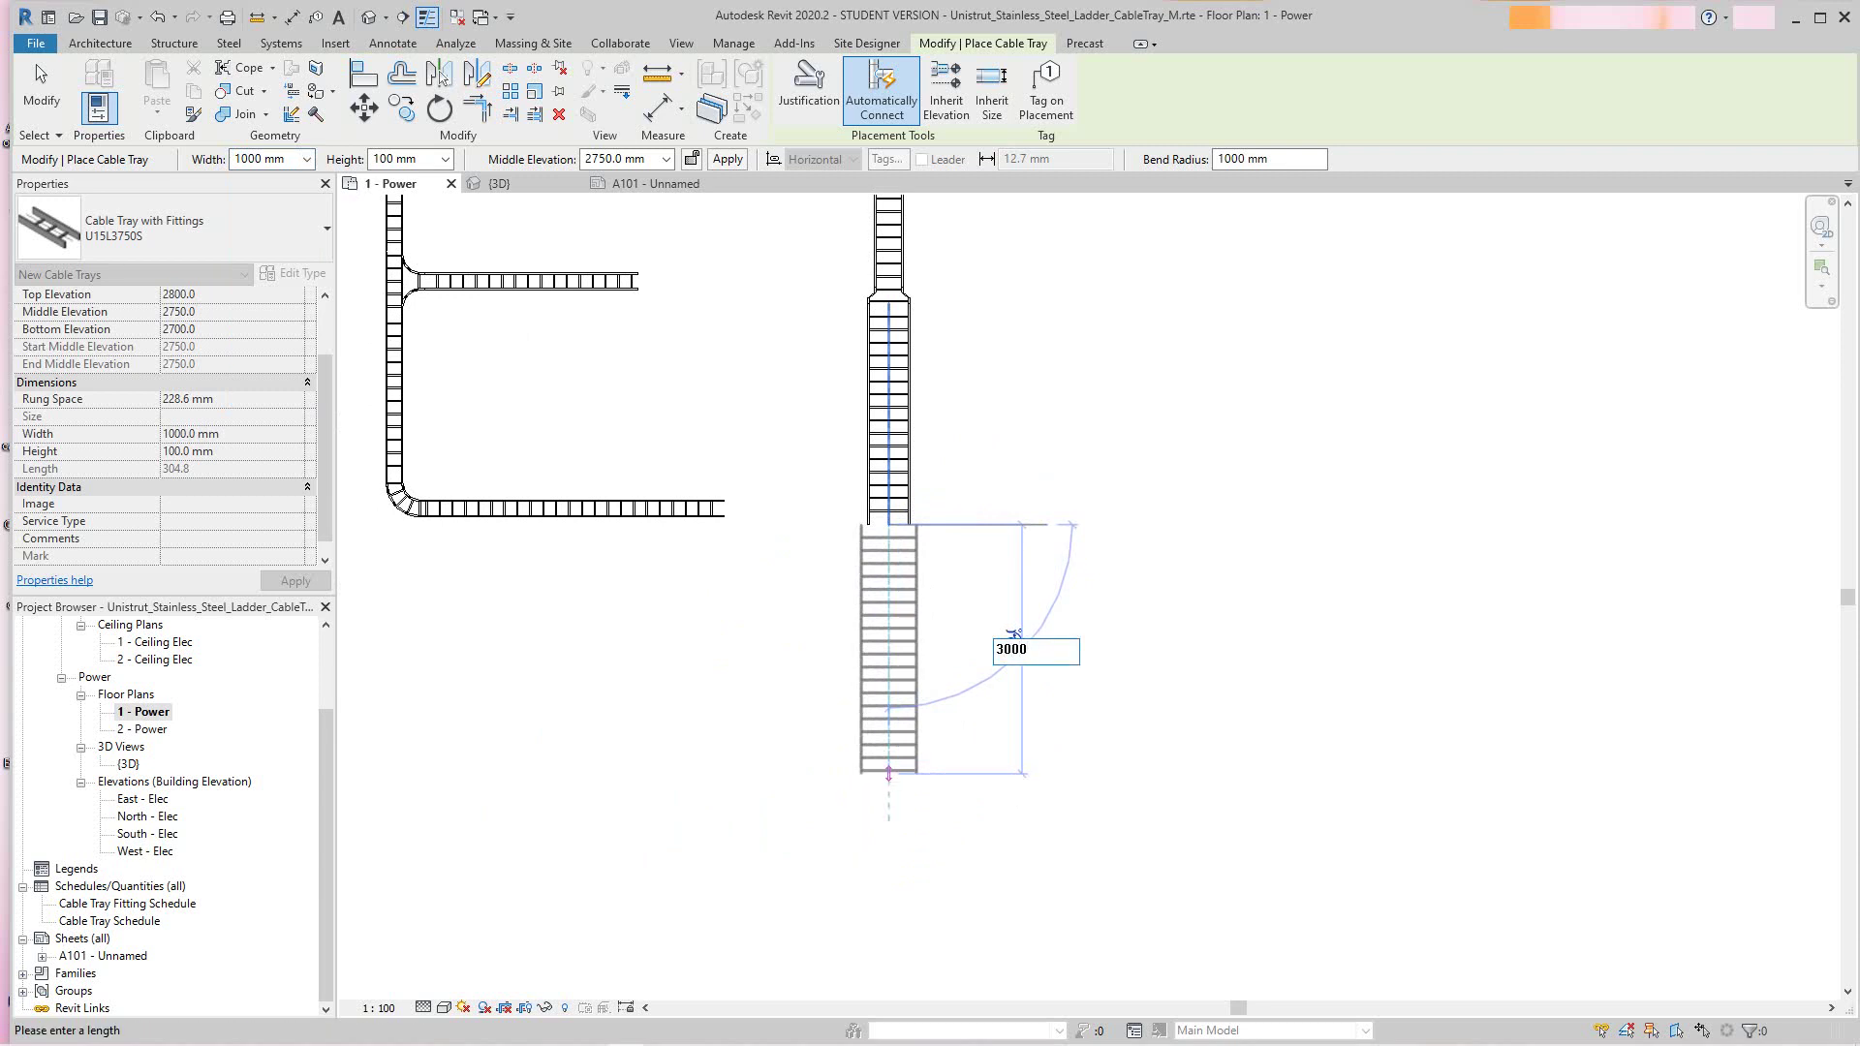
key(Return)
scroll(954, 800, down, 2)
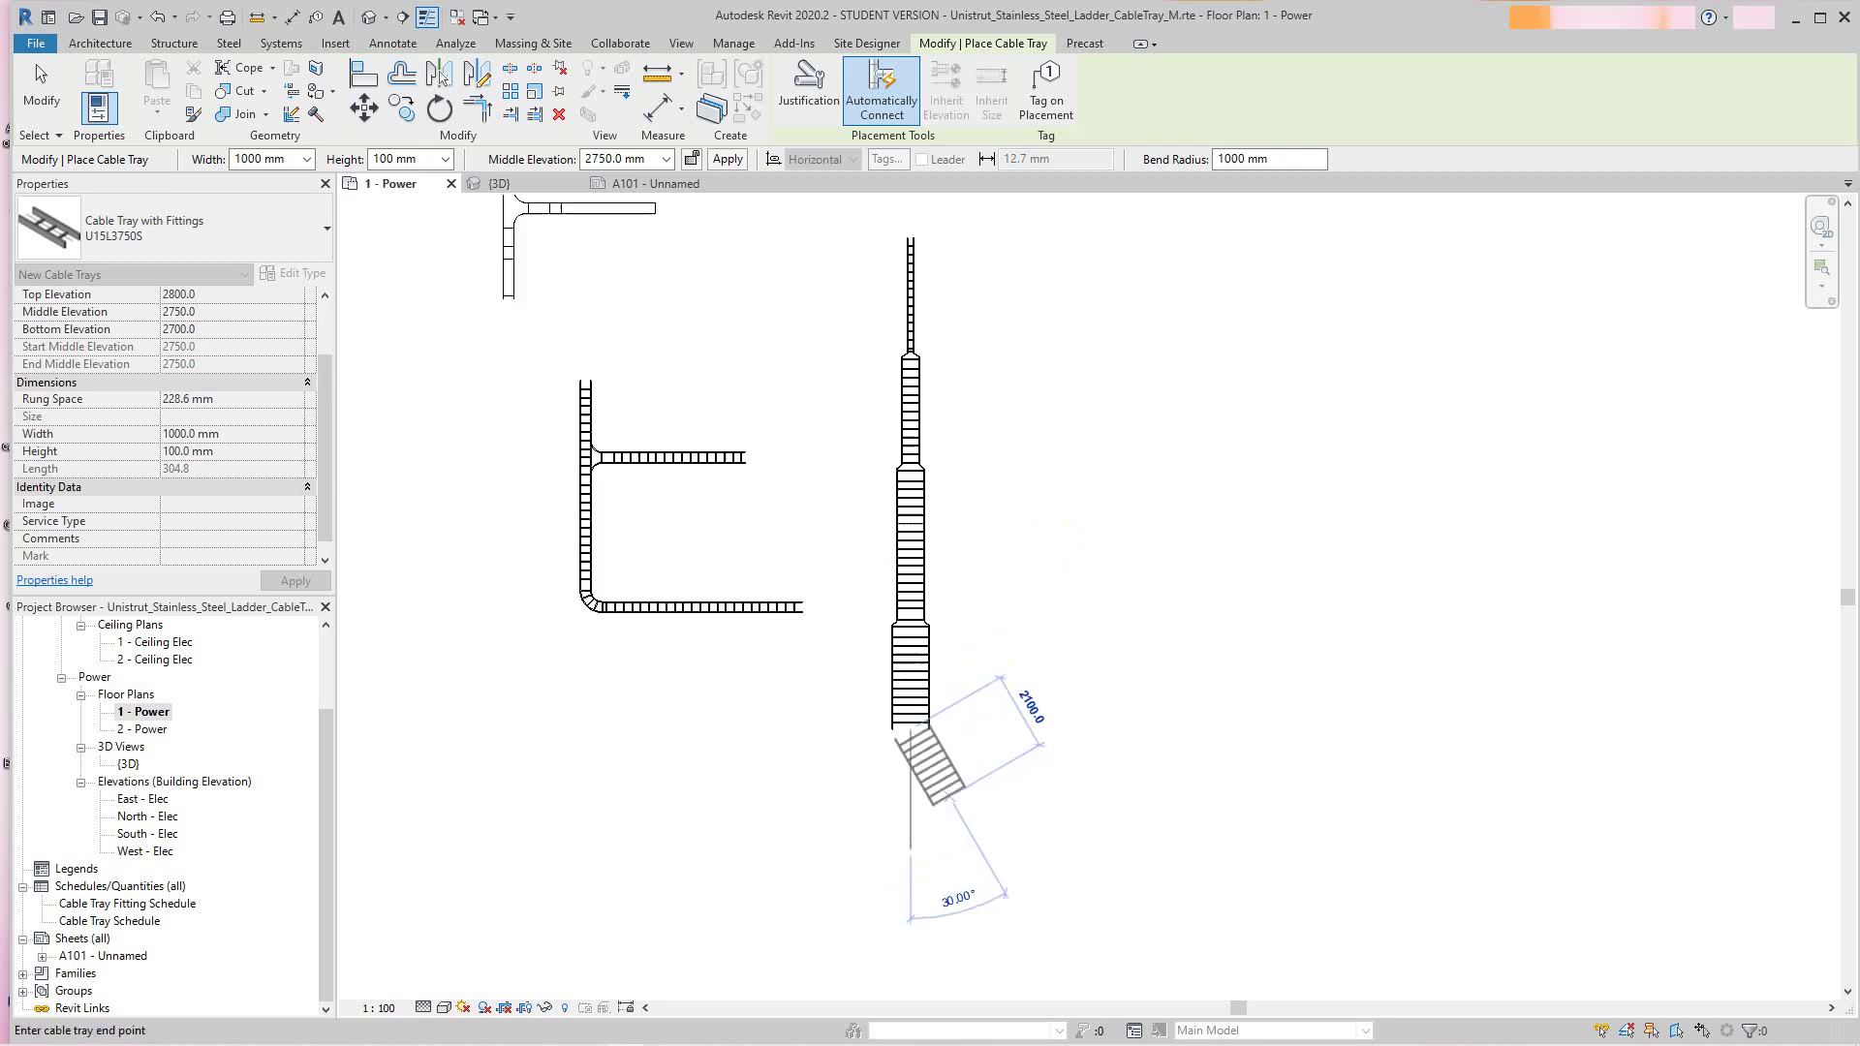
right_click(962, 796)
click(980, 540)
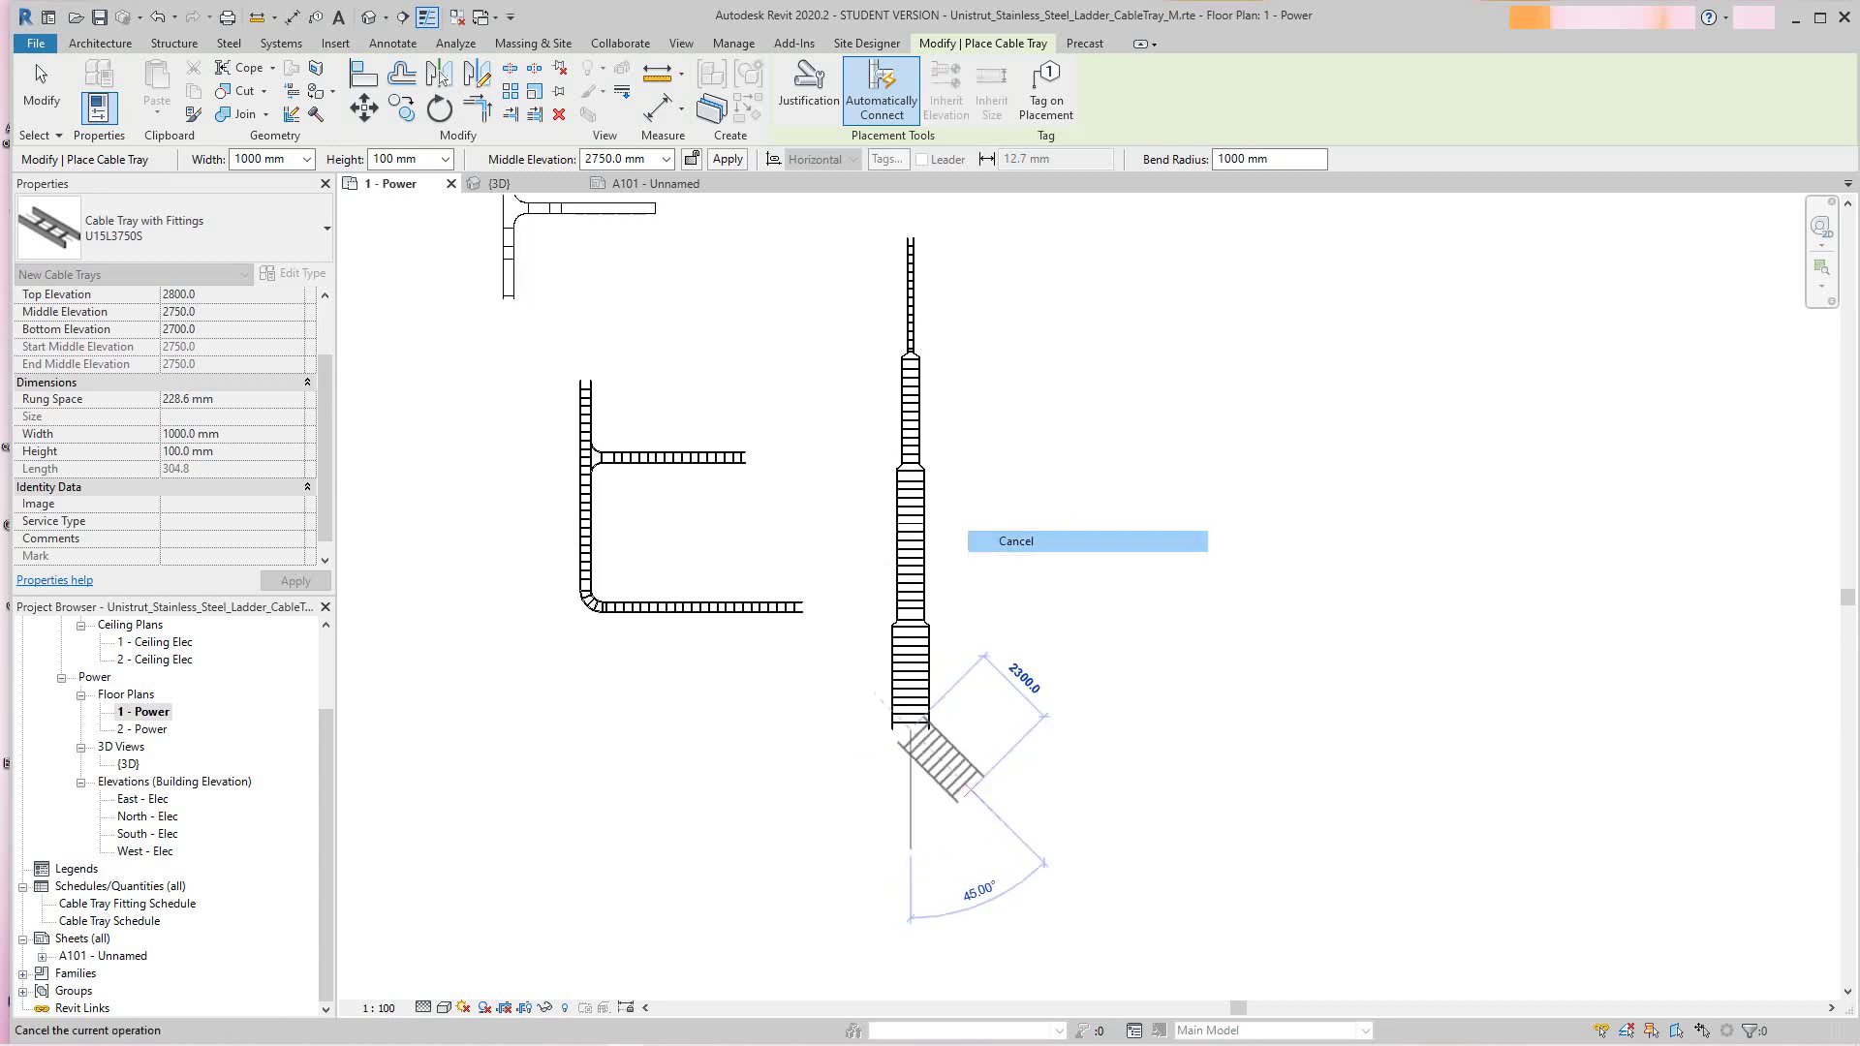
Examine the reducers between the different tray widths along the vertical run and leave the cable tray command
scroll(954, 796, up, 2)
middle_drag(910, 281, 948, 532)
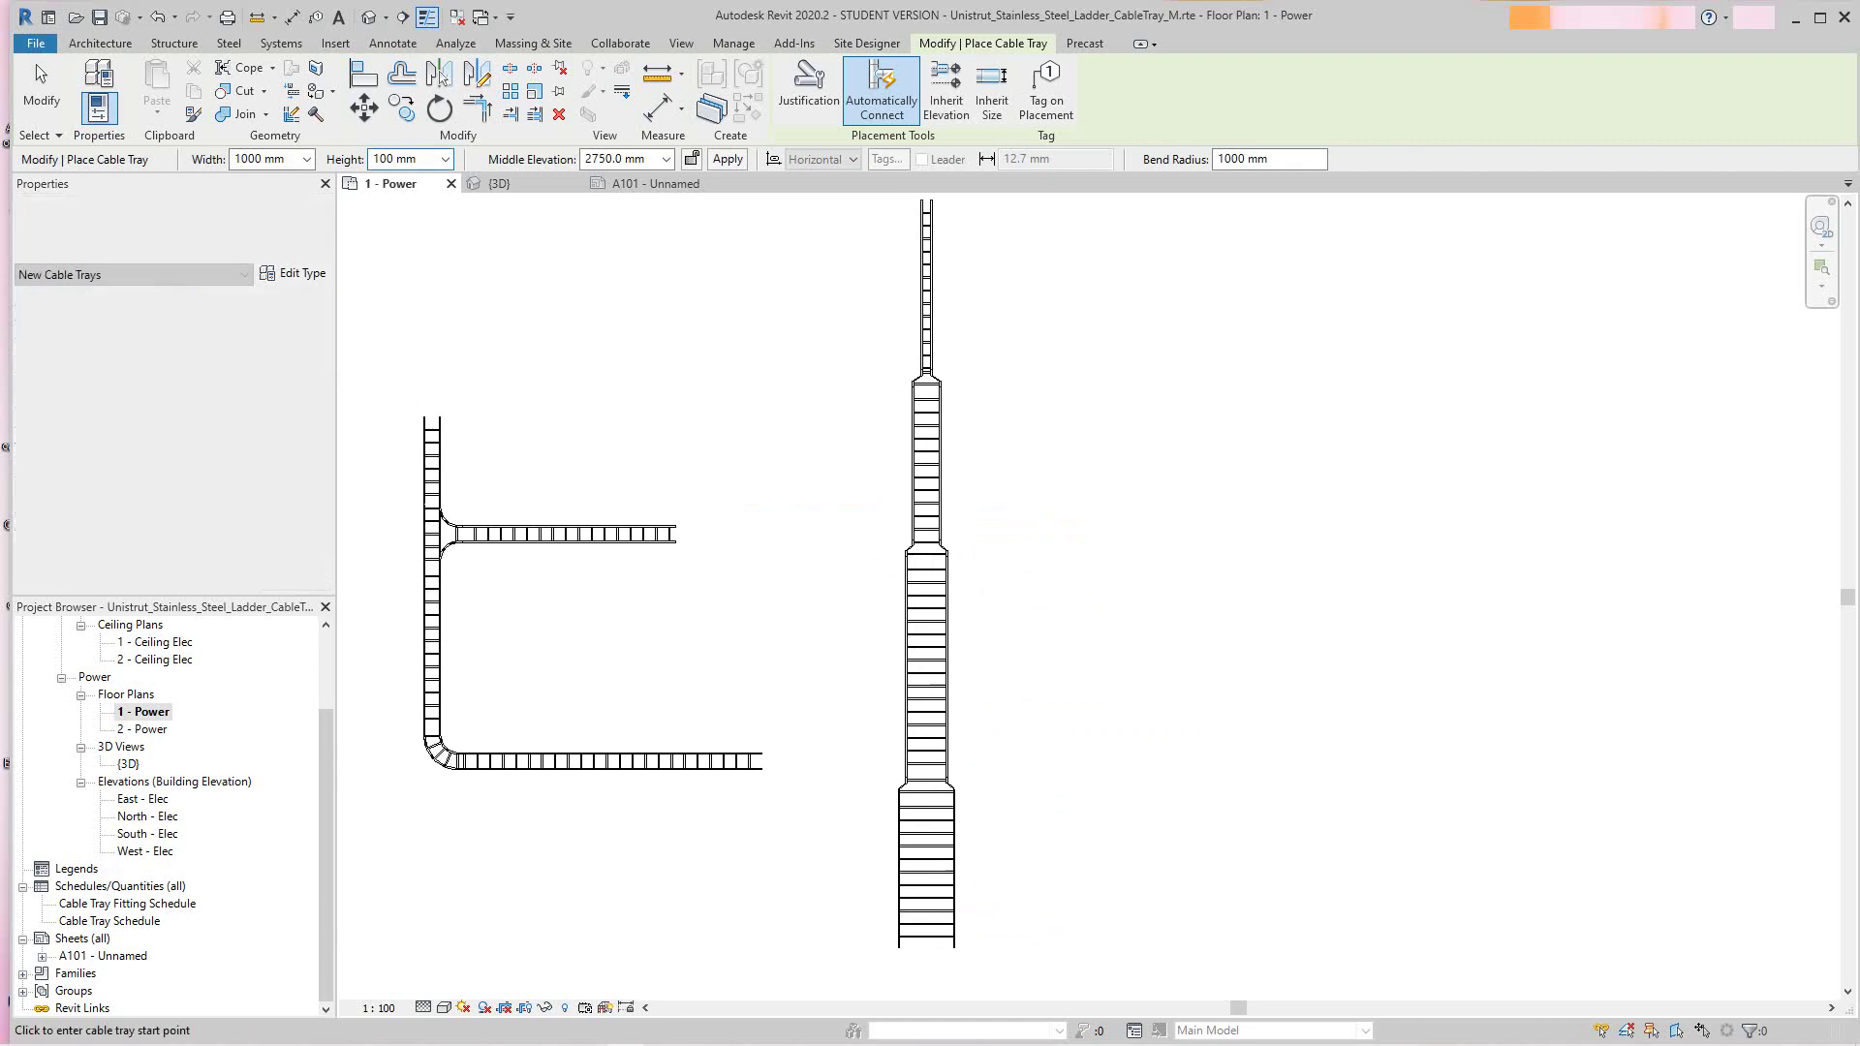
scroll(941, 385, up, 3)
scroll(911, 389, up, 4)
scroll(912, 389, down, 3)
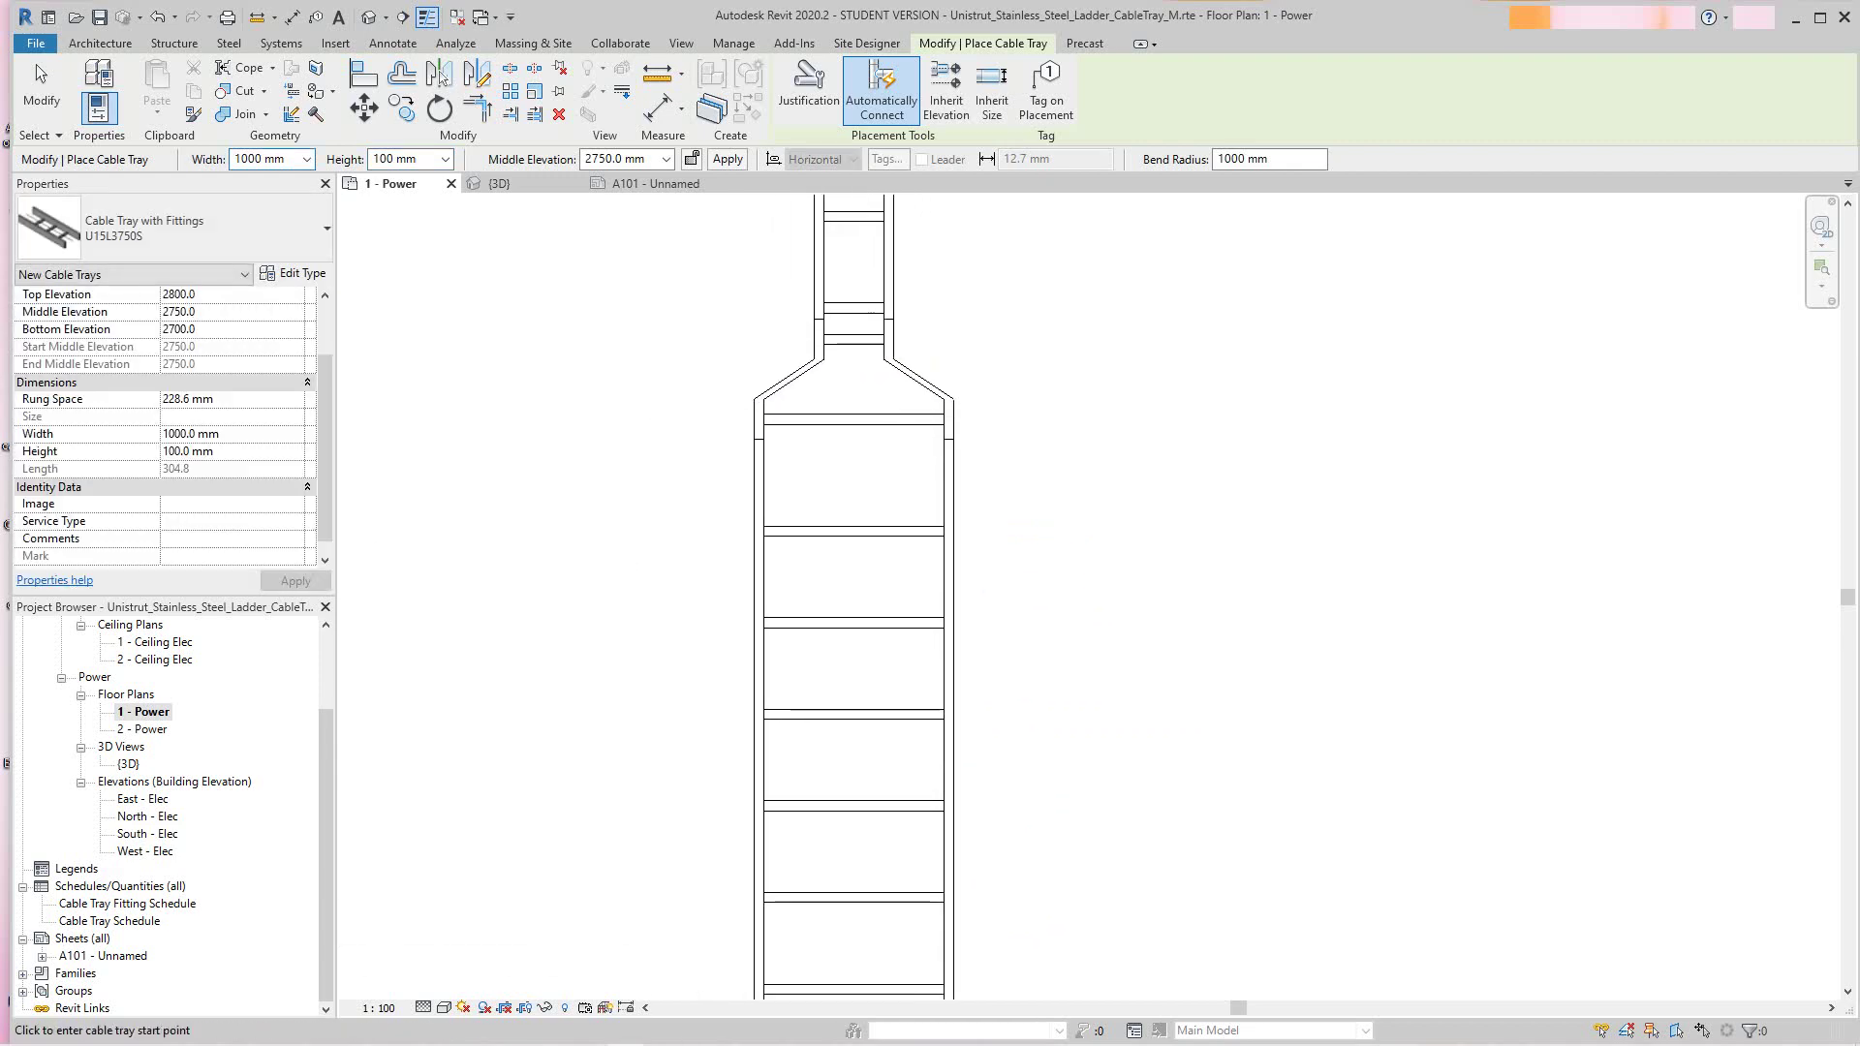
scroll(910, 581, down, 5)
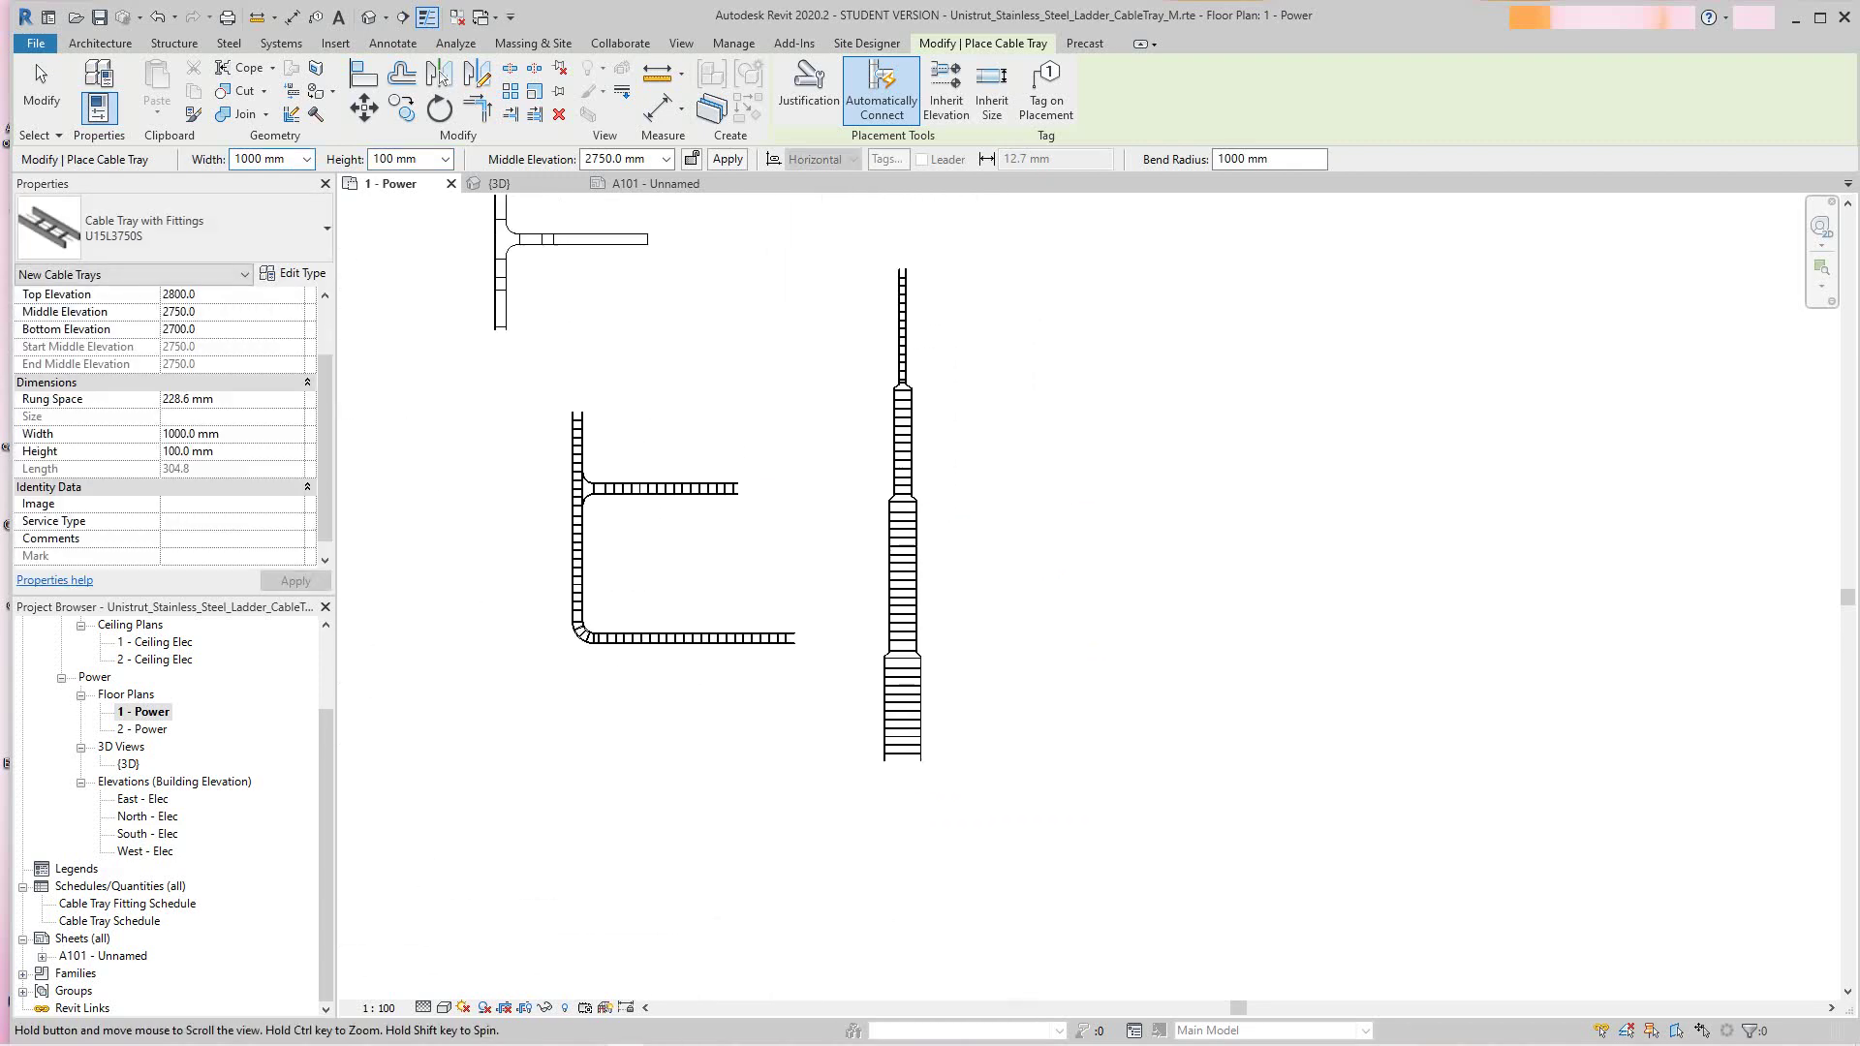
right_click(979, 500)
click(1016, 508)
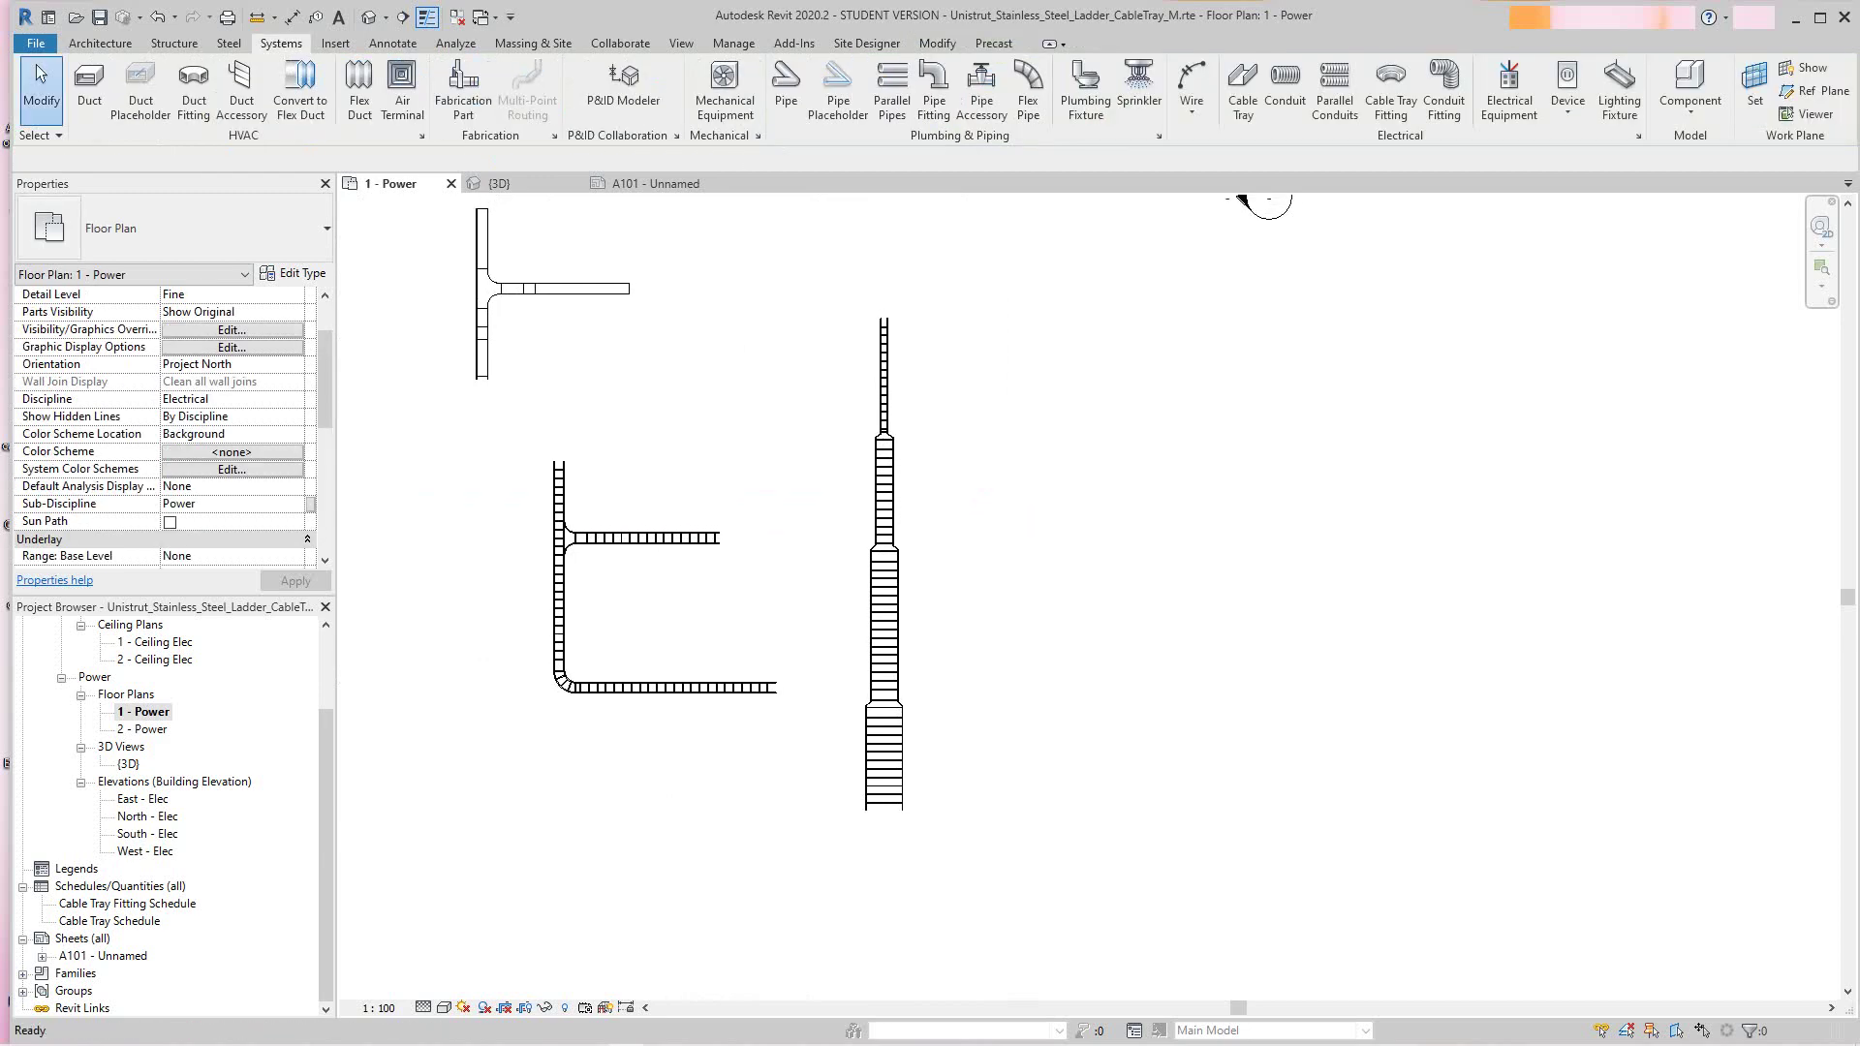
scroll(882, 475, down, 1)
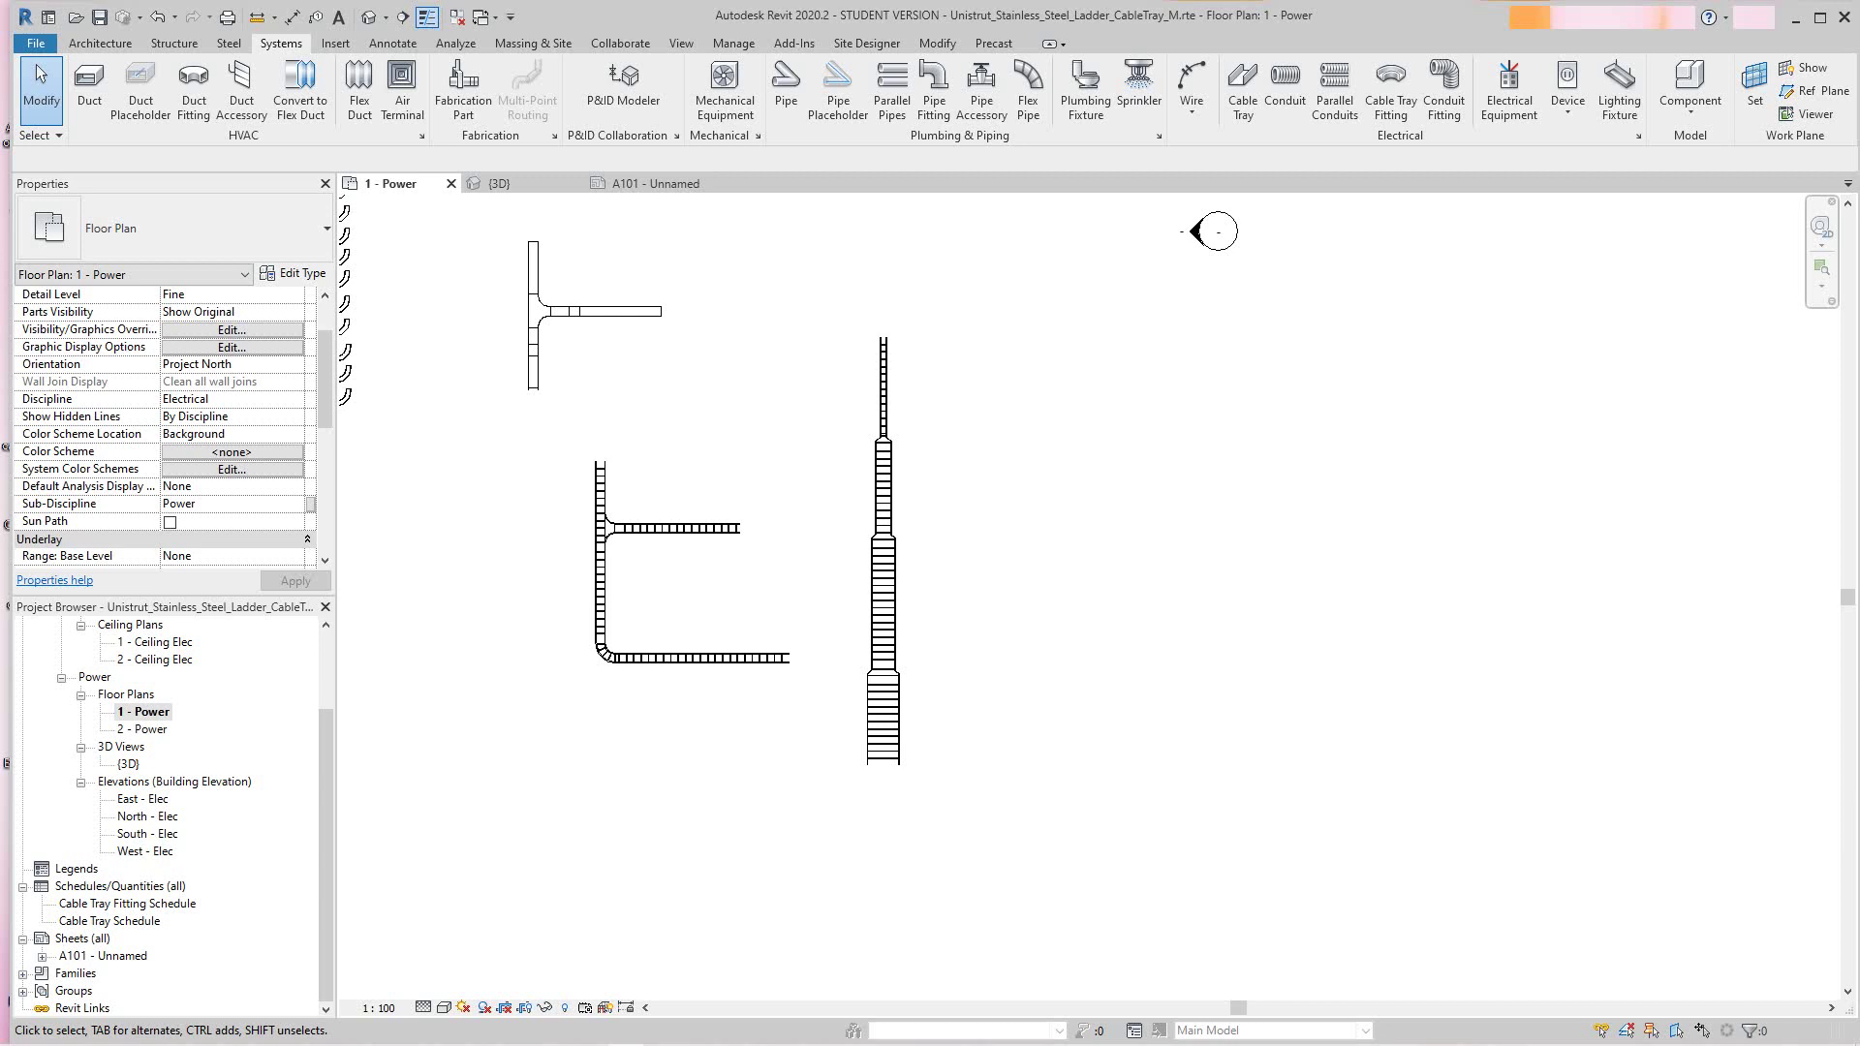
Justify the entire stepped vertical run to Middle Left, with the control point at its wide lower end
drag(834, 314, 941, 781)
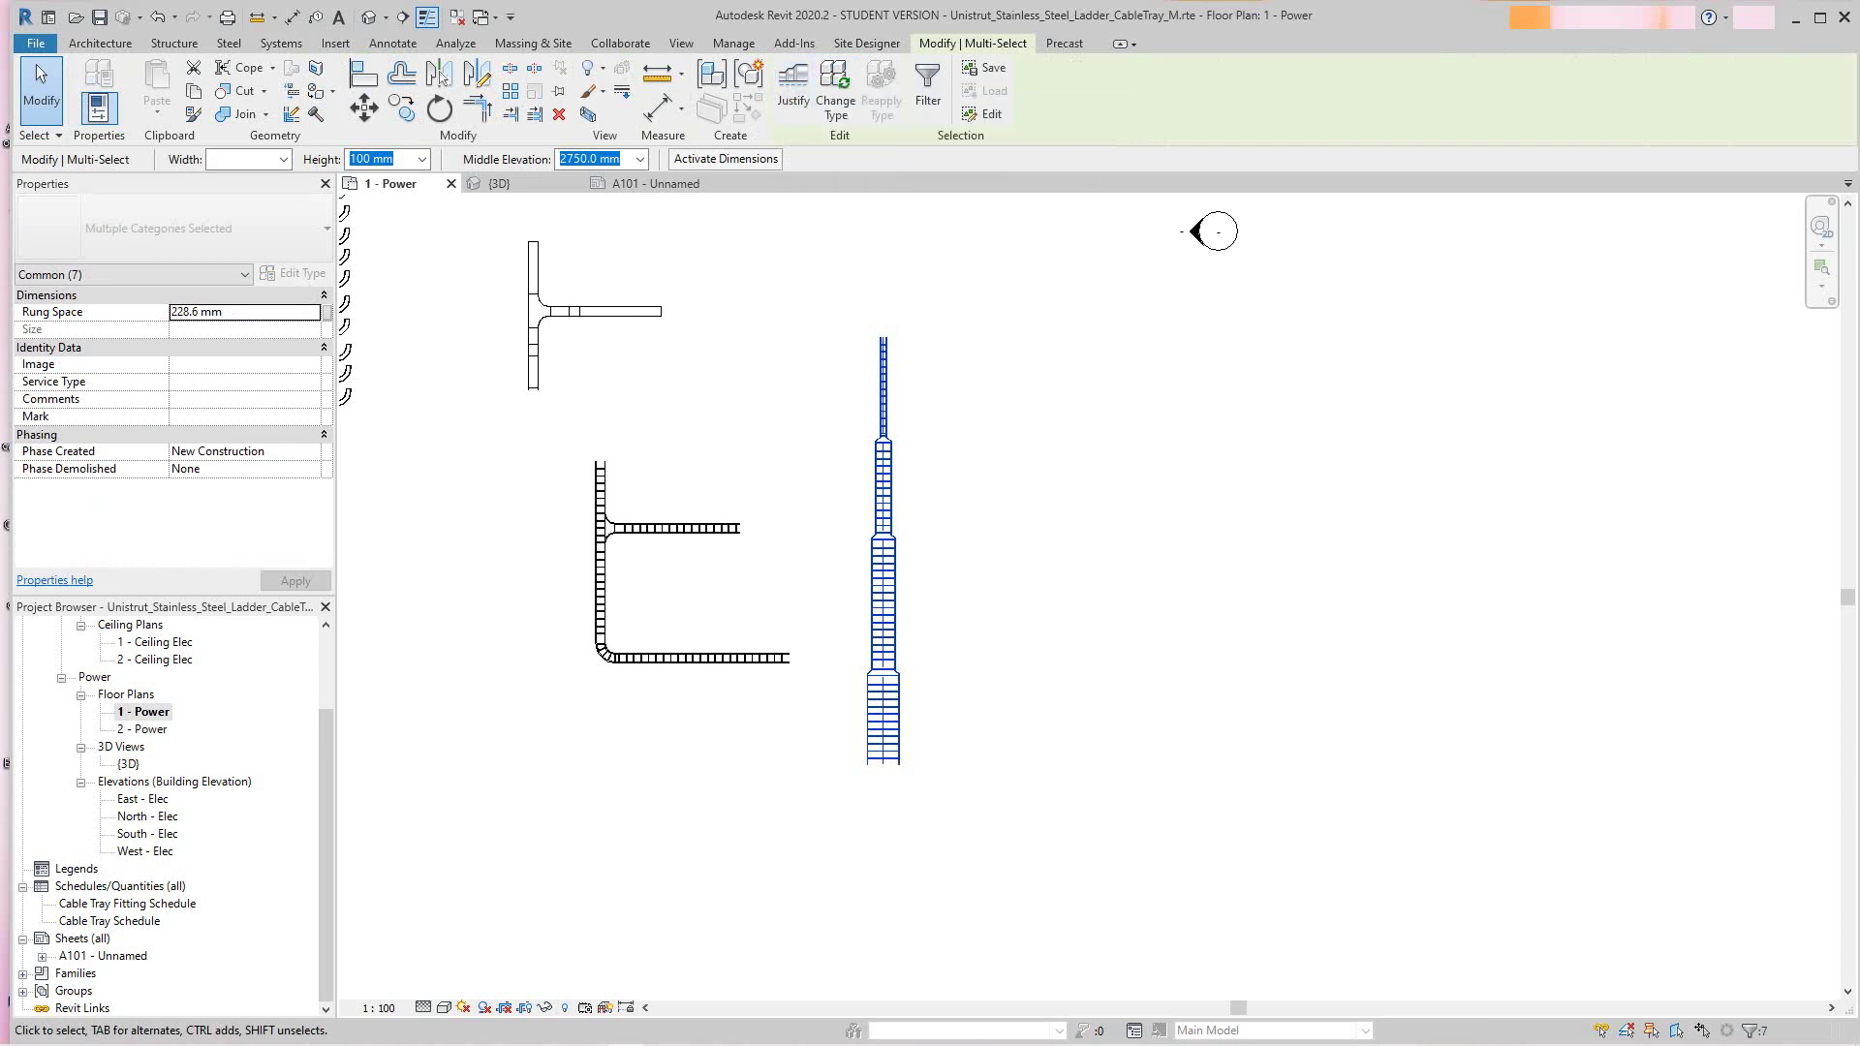
scroll(882, 471, up, 5)
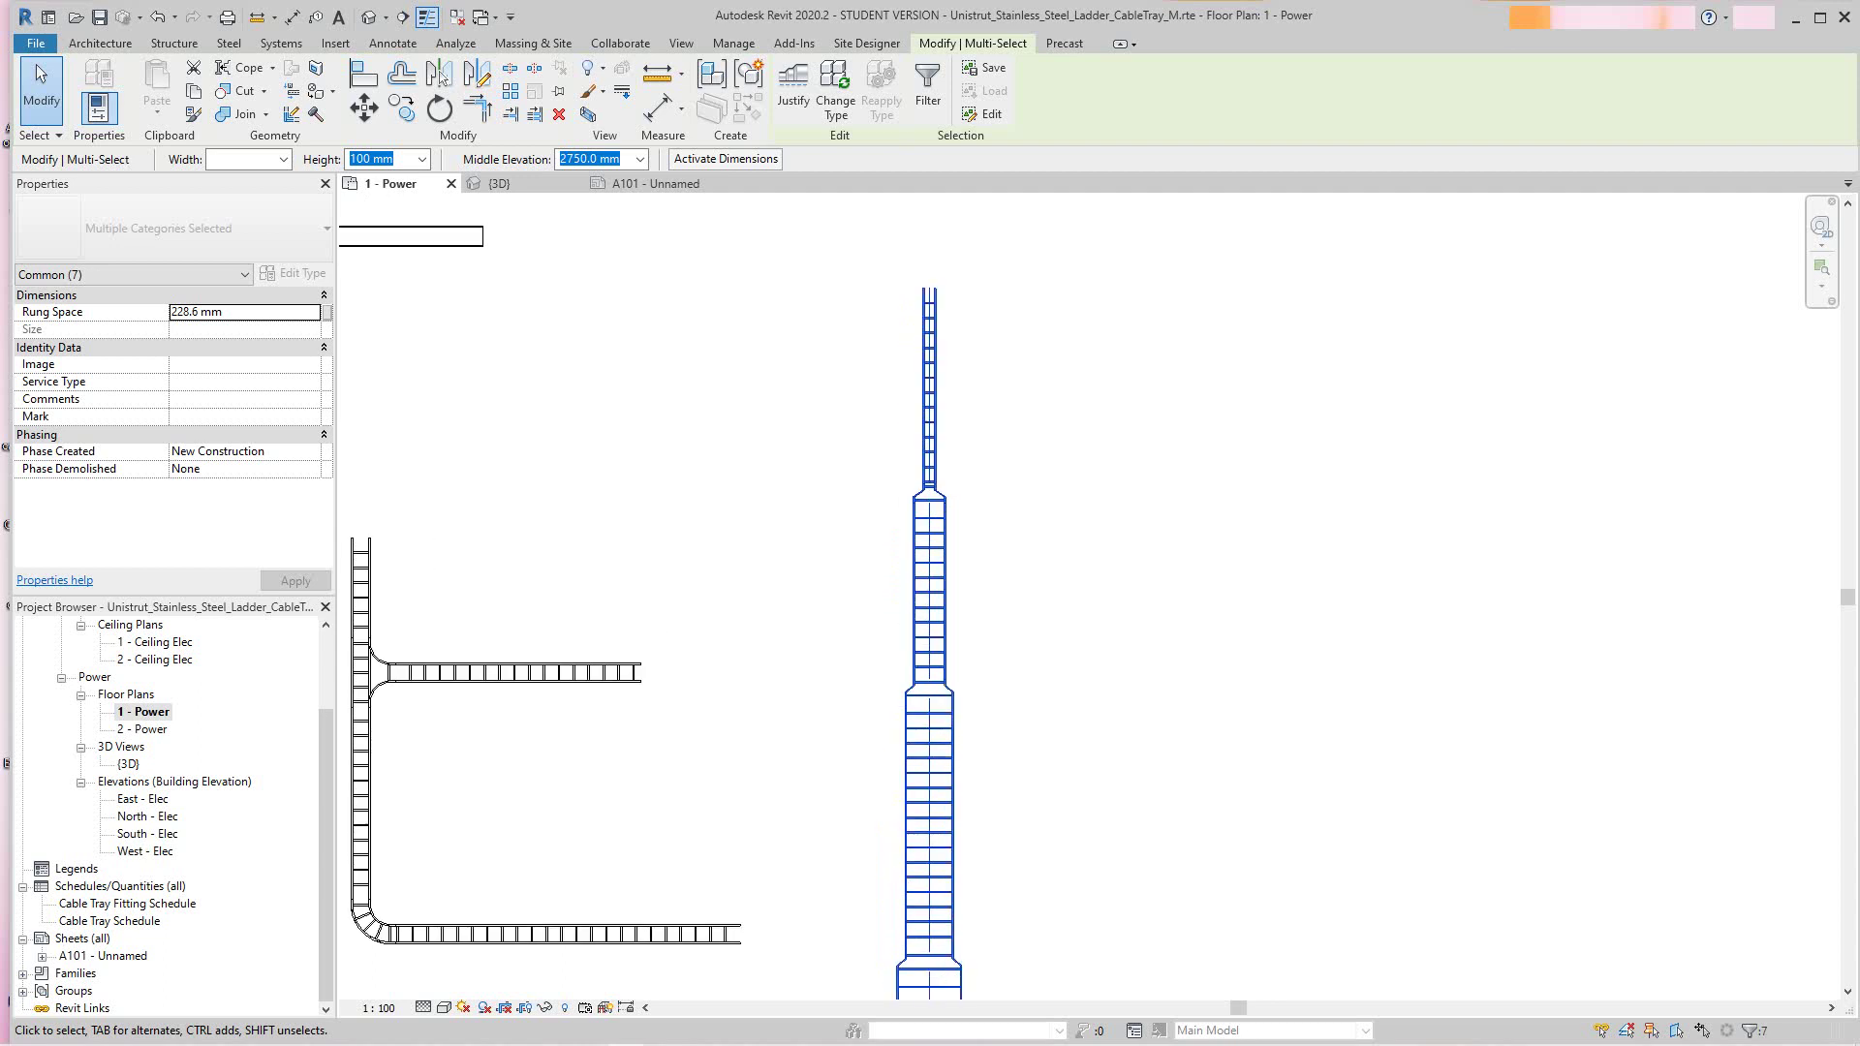
scroll(576, 910, down, 3)
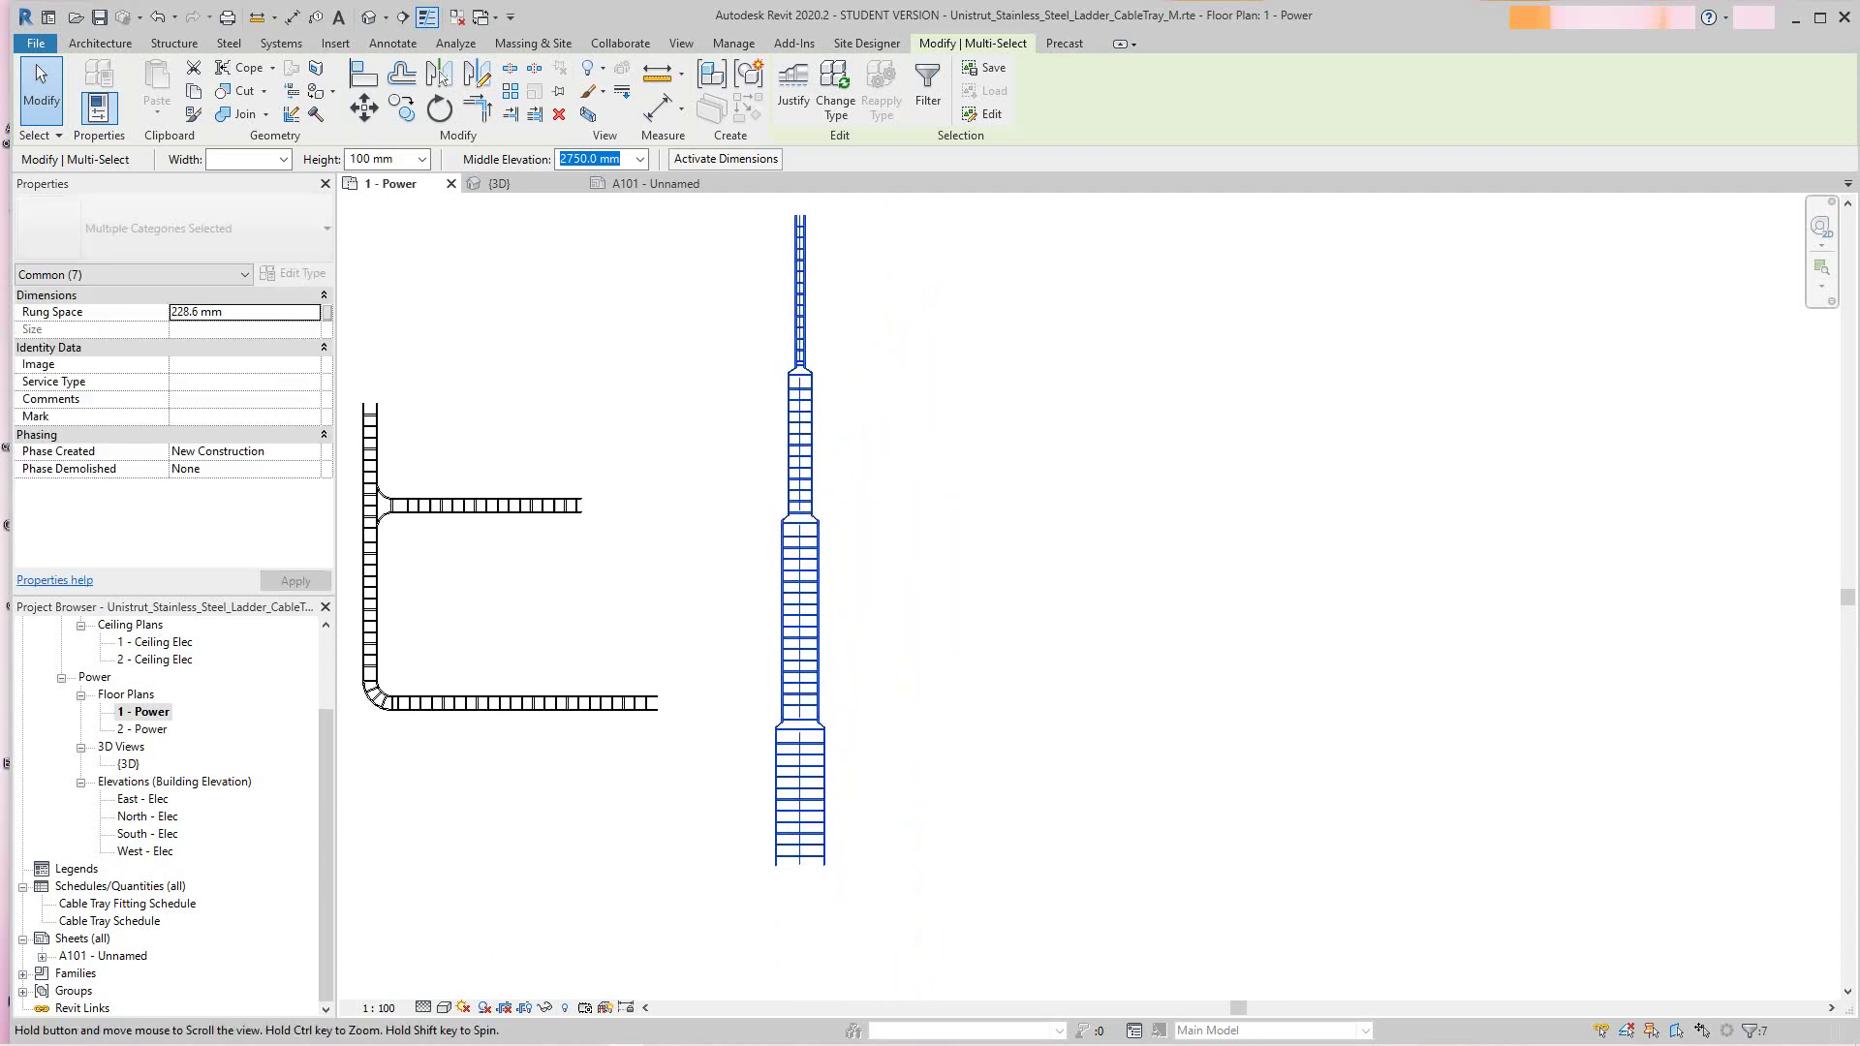
click(793, 92)
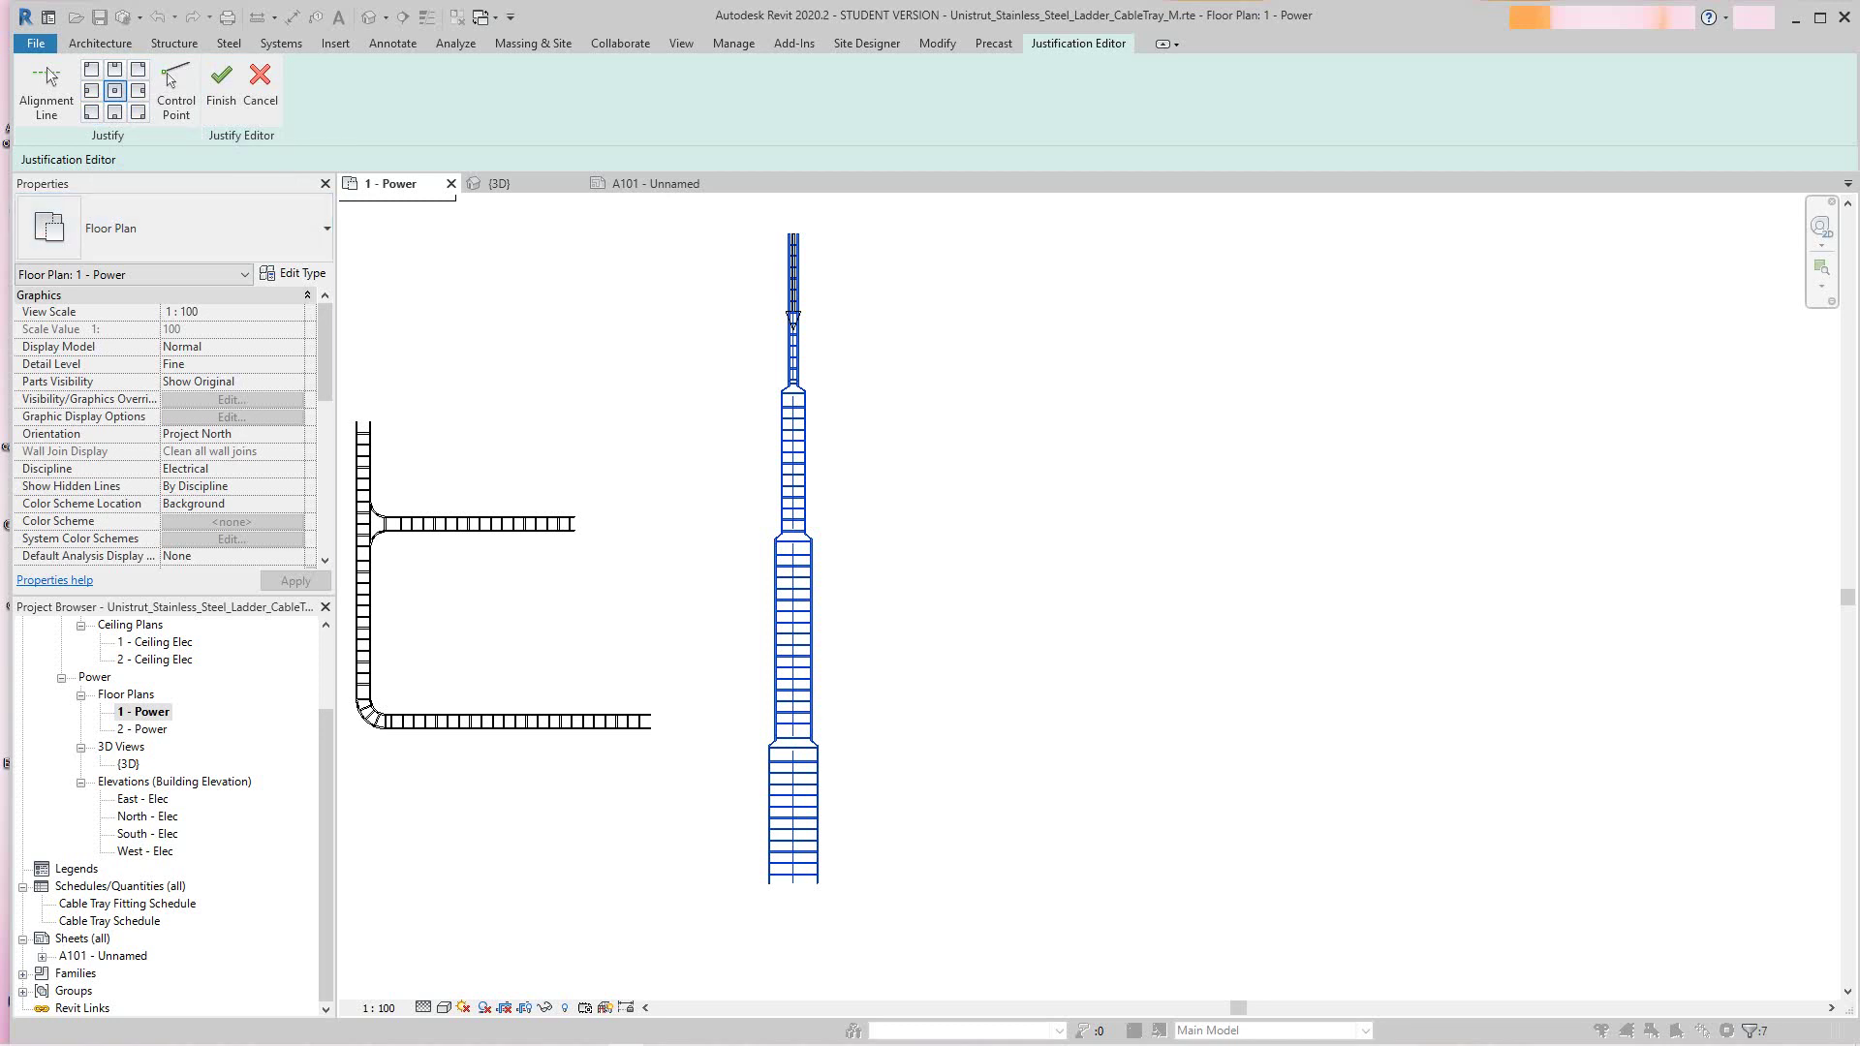
click(176, 93)
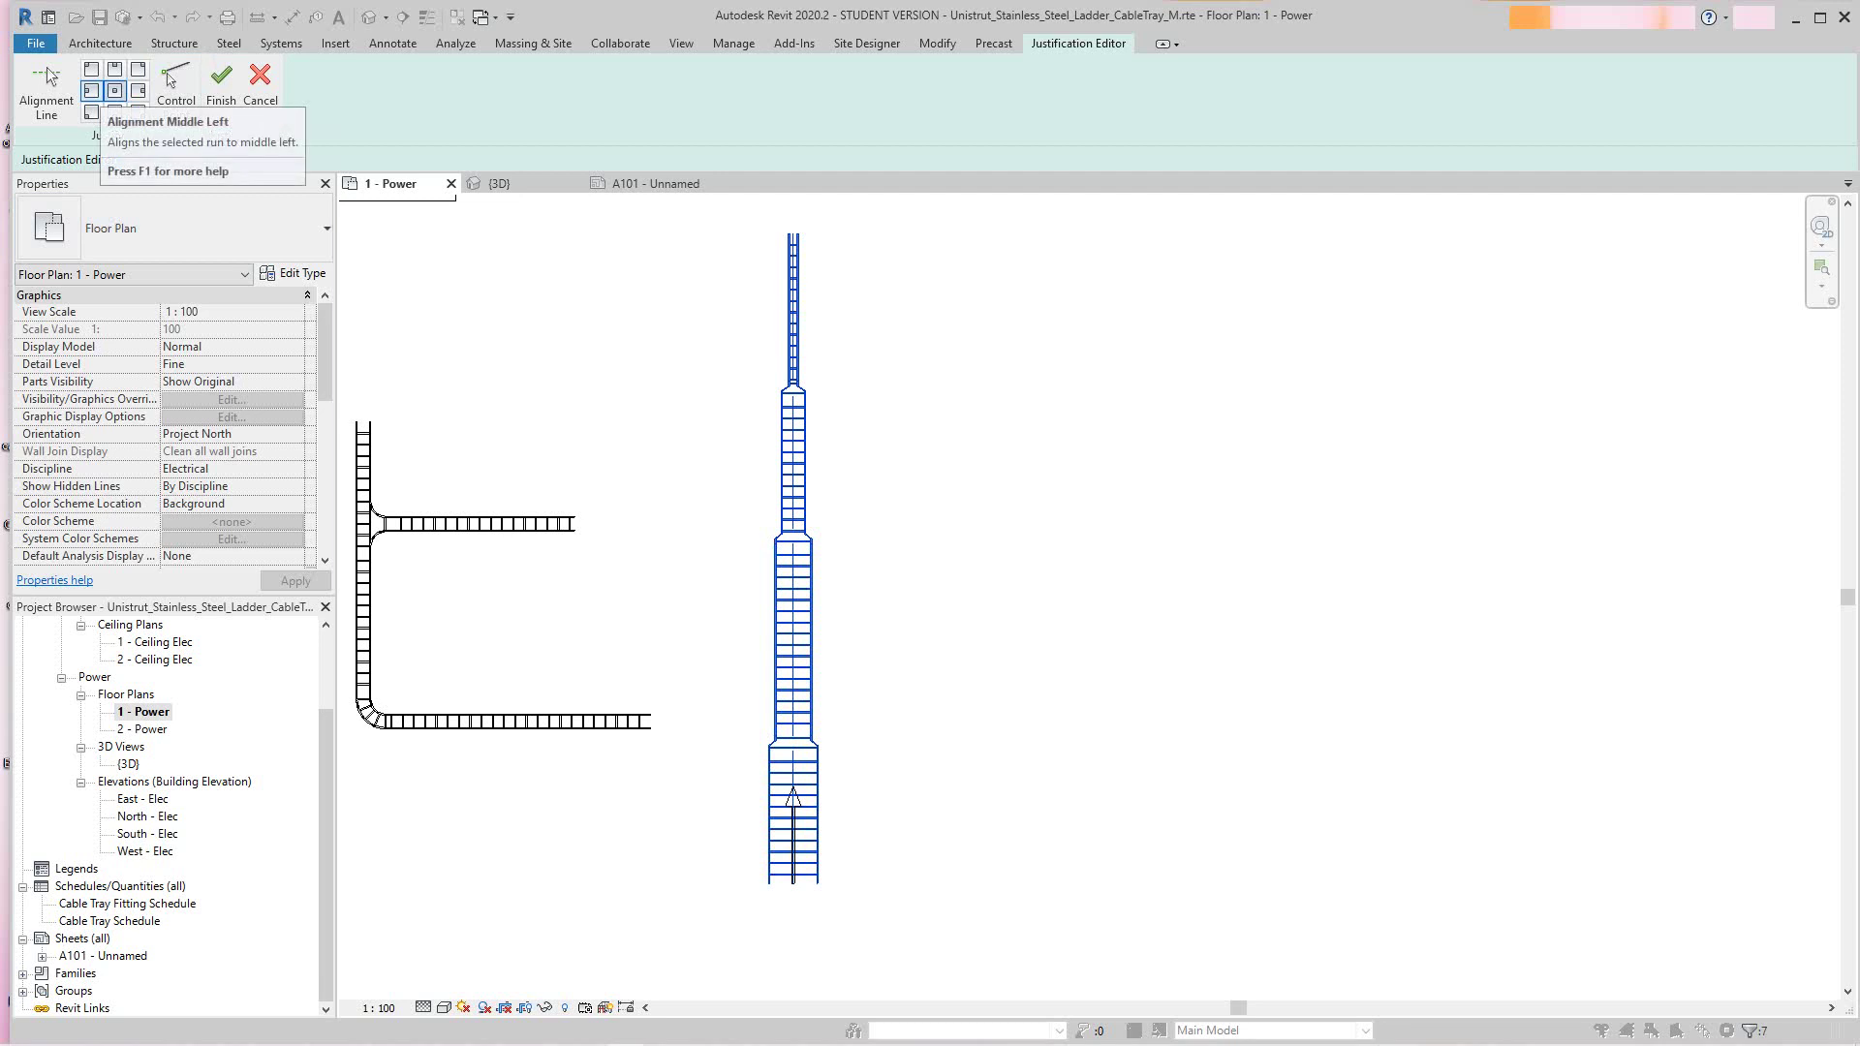
click(92, 91)
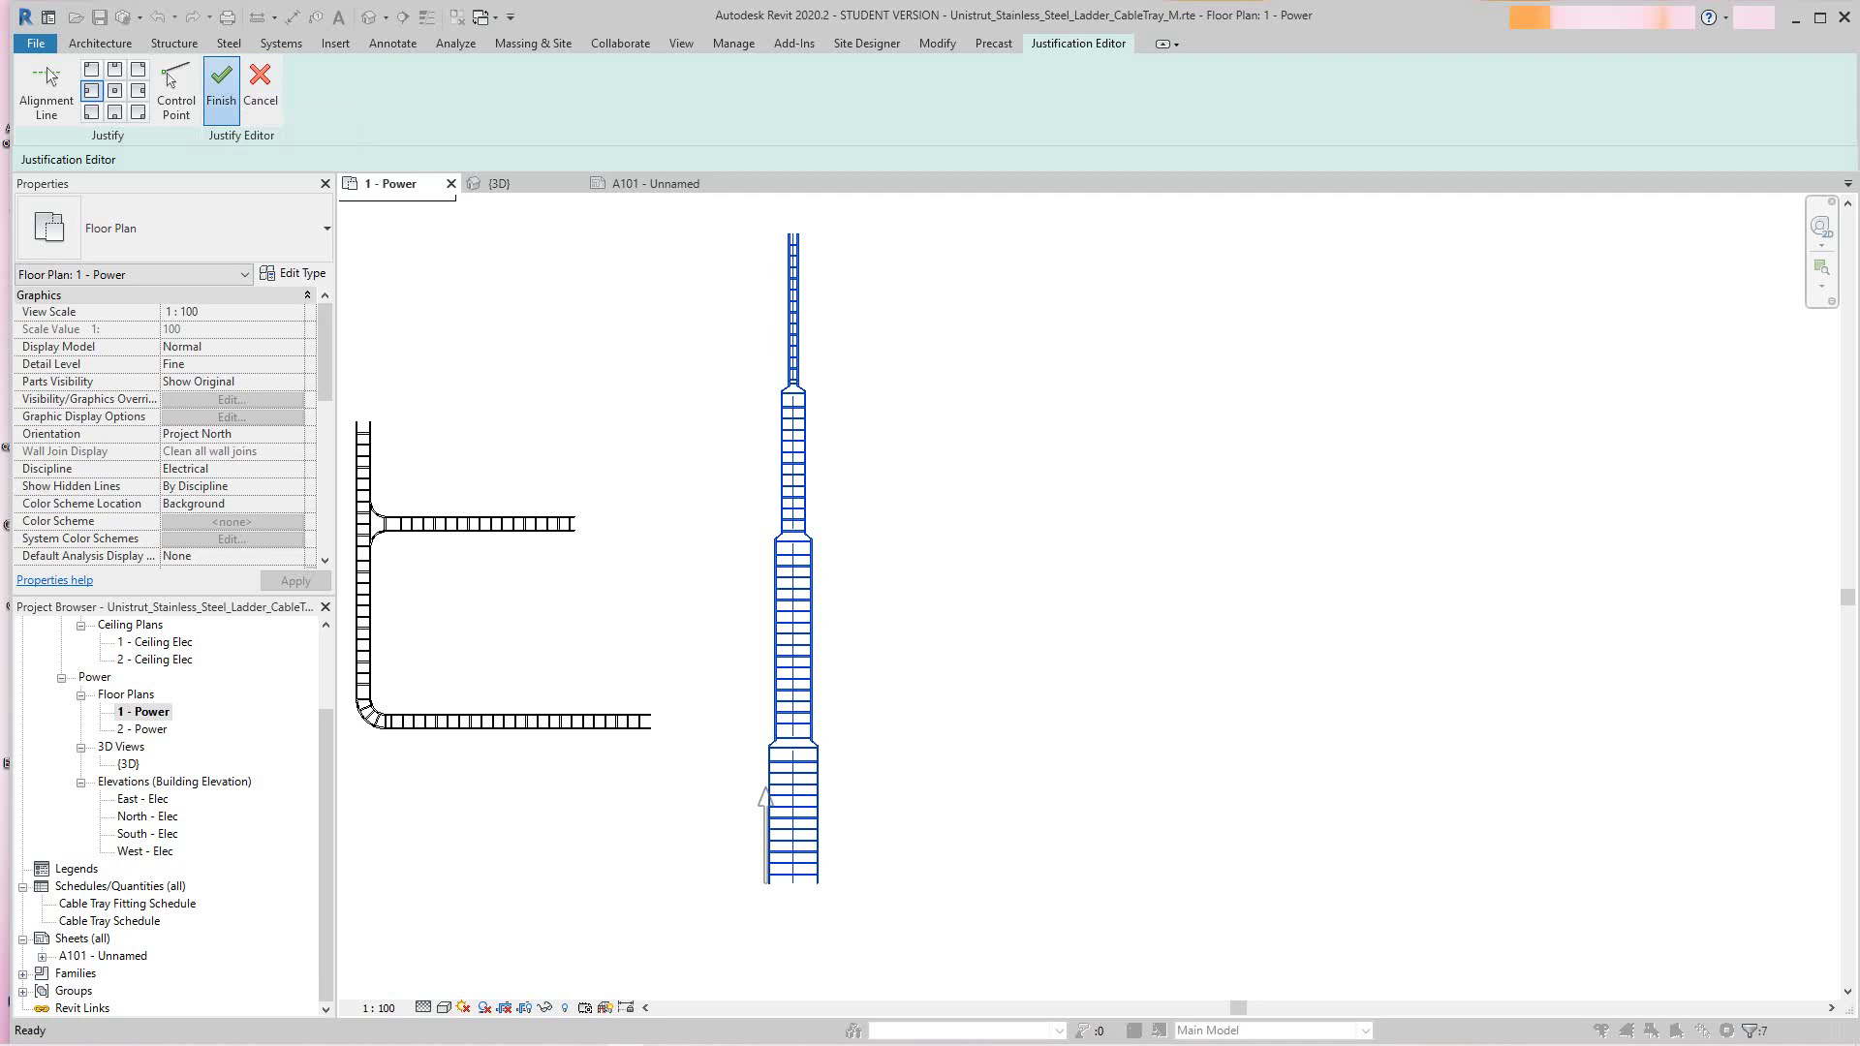
click(221, 92)
Try rejustifying the whole stepped run with the control point moved to its narrow upper end
scroll(847, 427, up, 2)
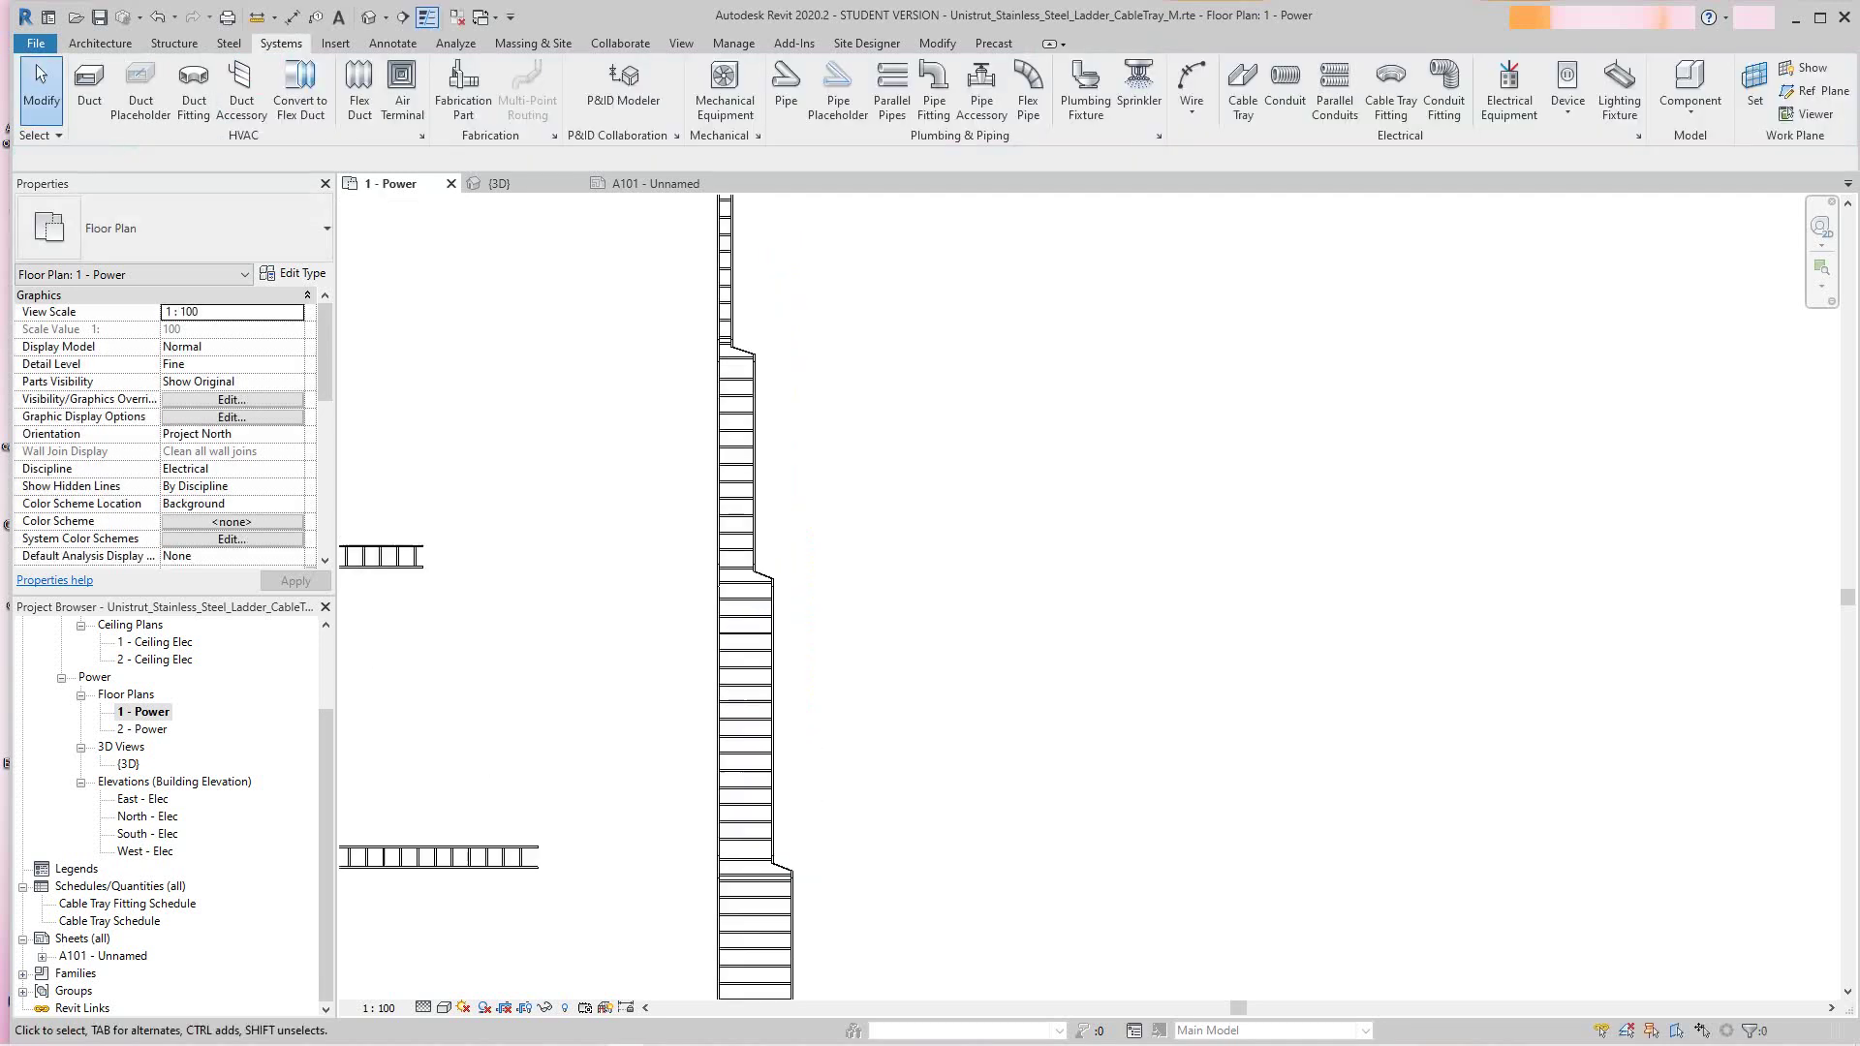
mouse_move(867, 492)
middle_down()
mouse_move(911, 585)
mouse_move(868, 485)
middle_up()
scroll(912, 585, down, 2)
scroll(877, 509, up, 2)
scroll(874, 508, down, 3)
drag(811, 332, 967, 825)
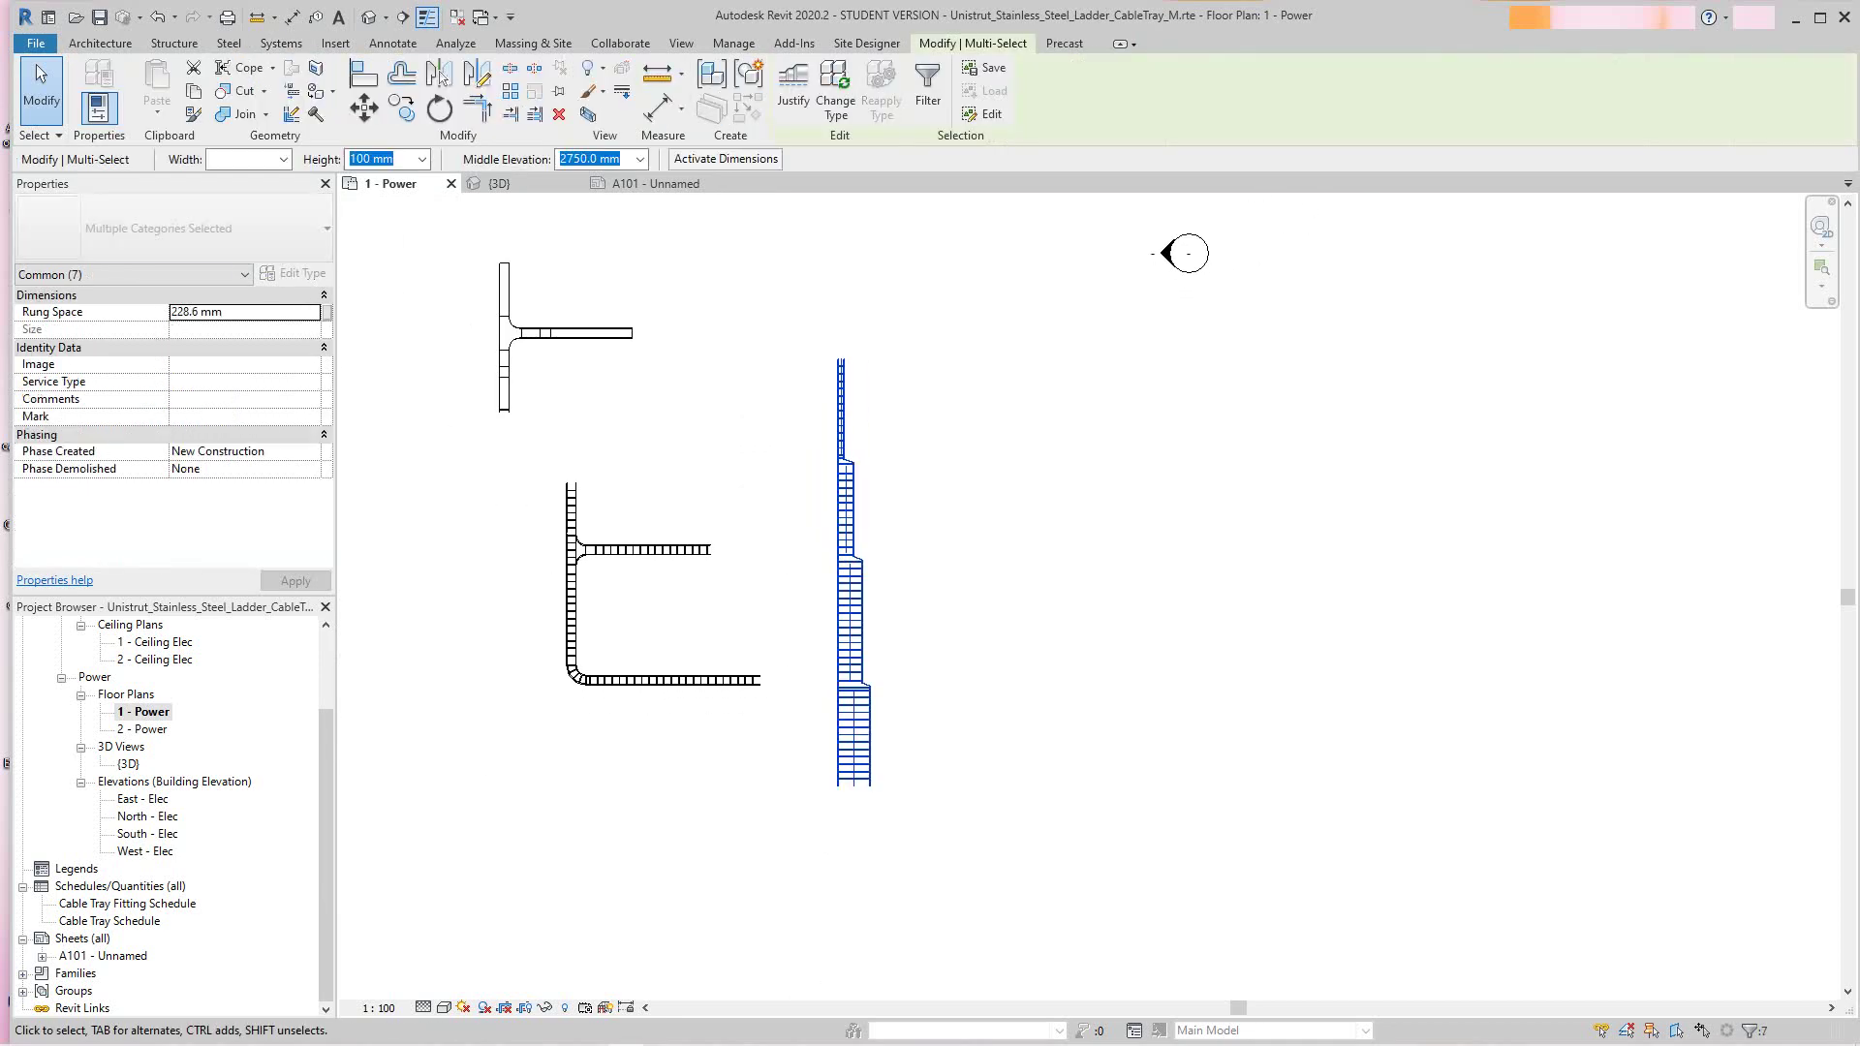
click(794, 92)
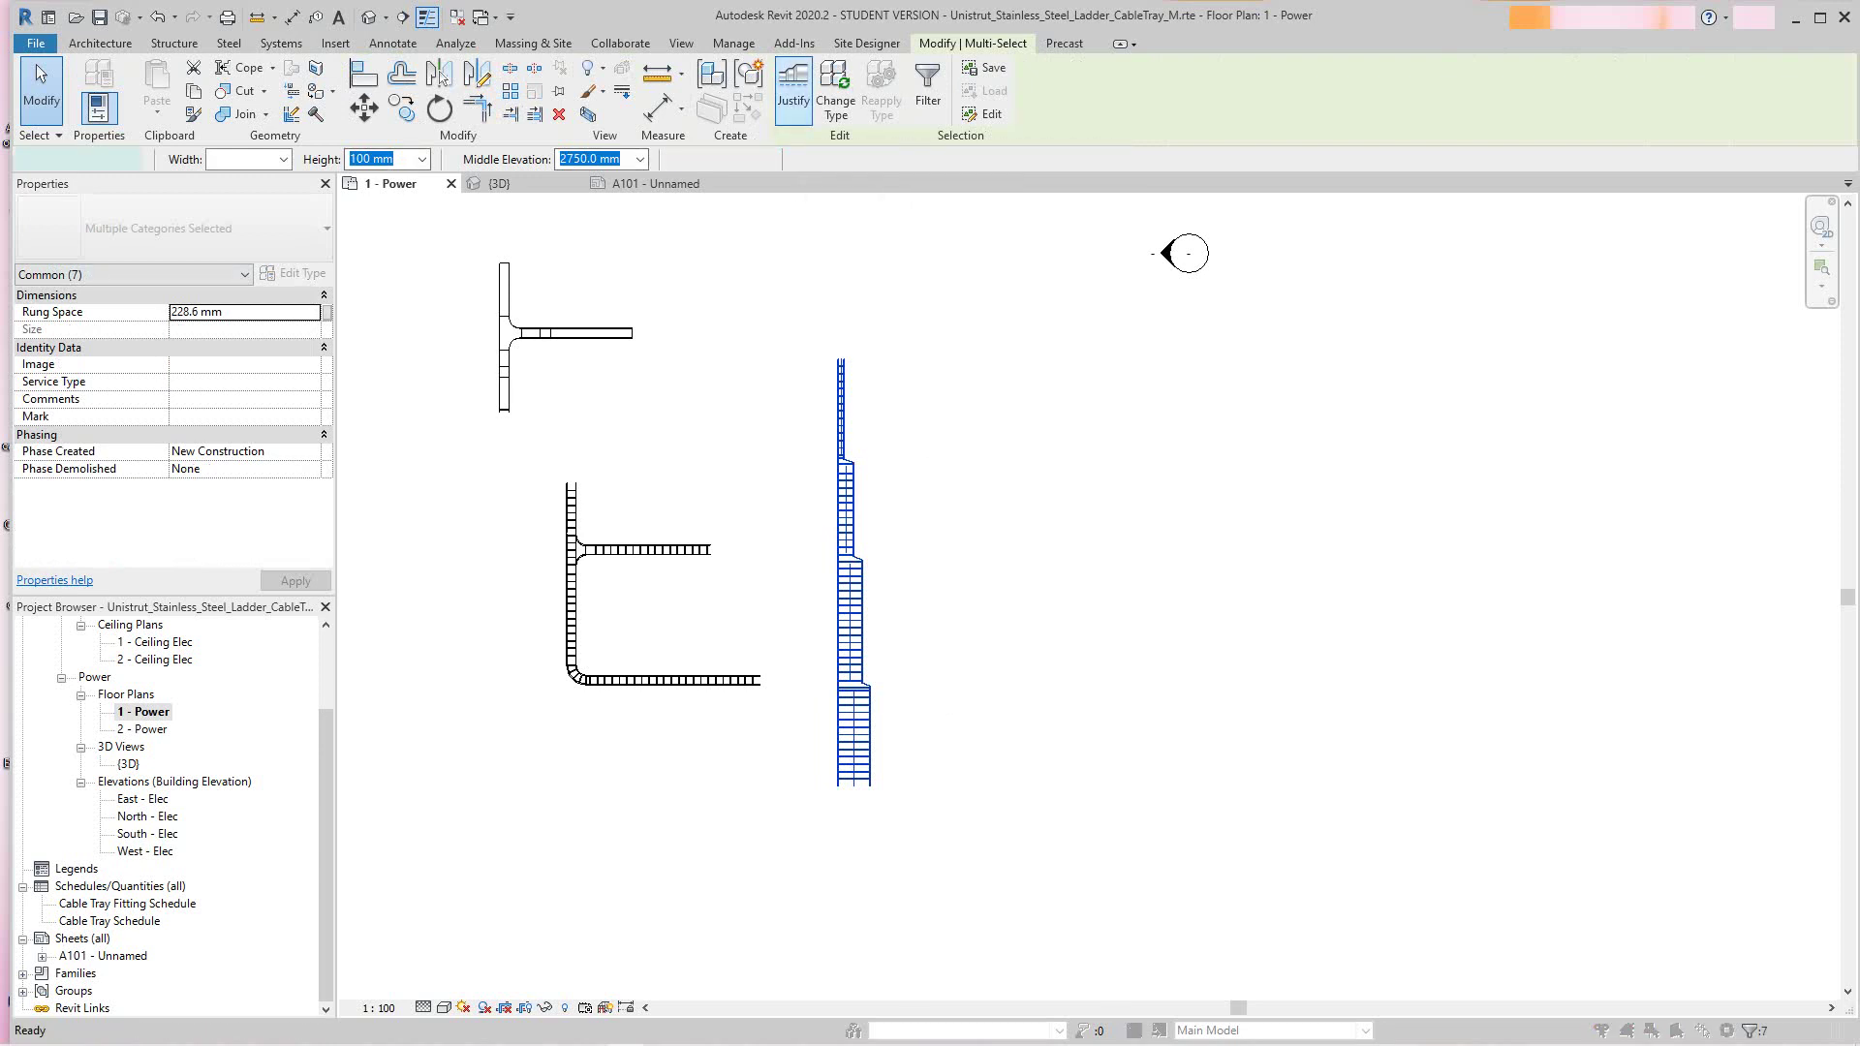
click(174, 89)
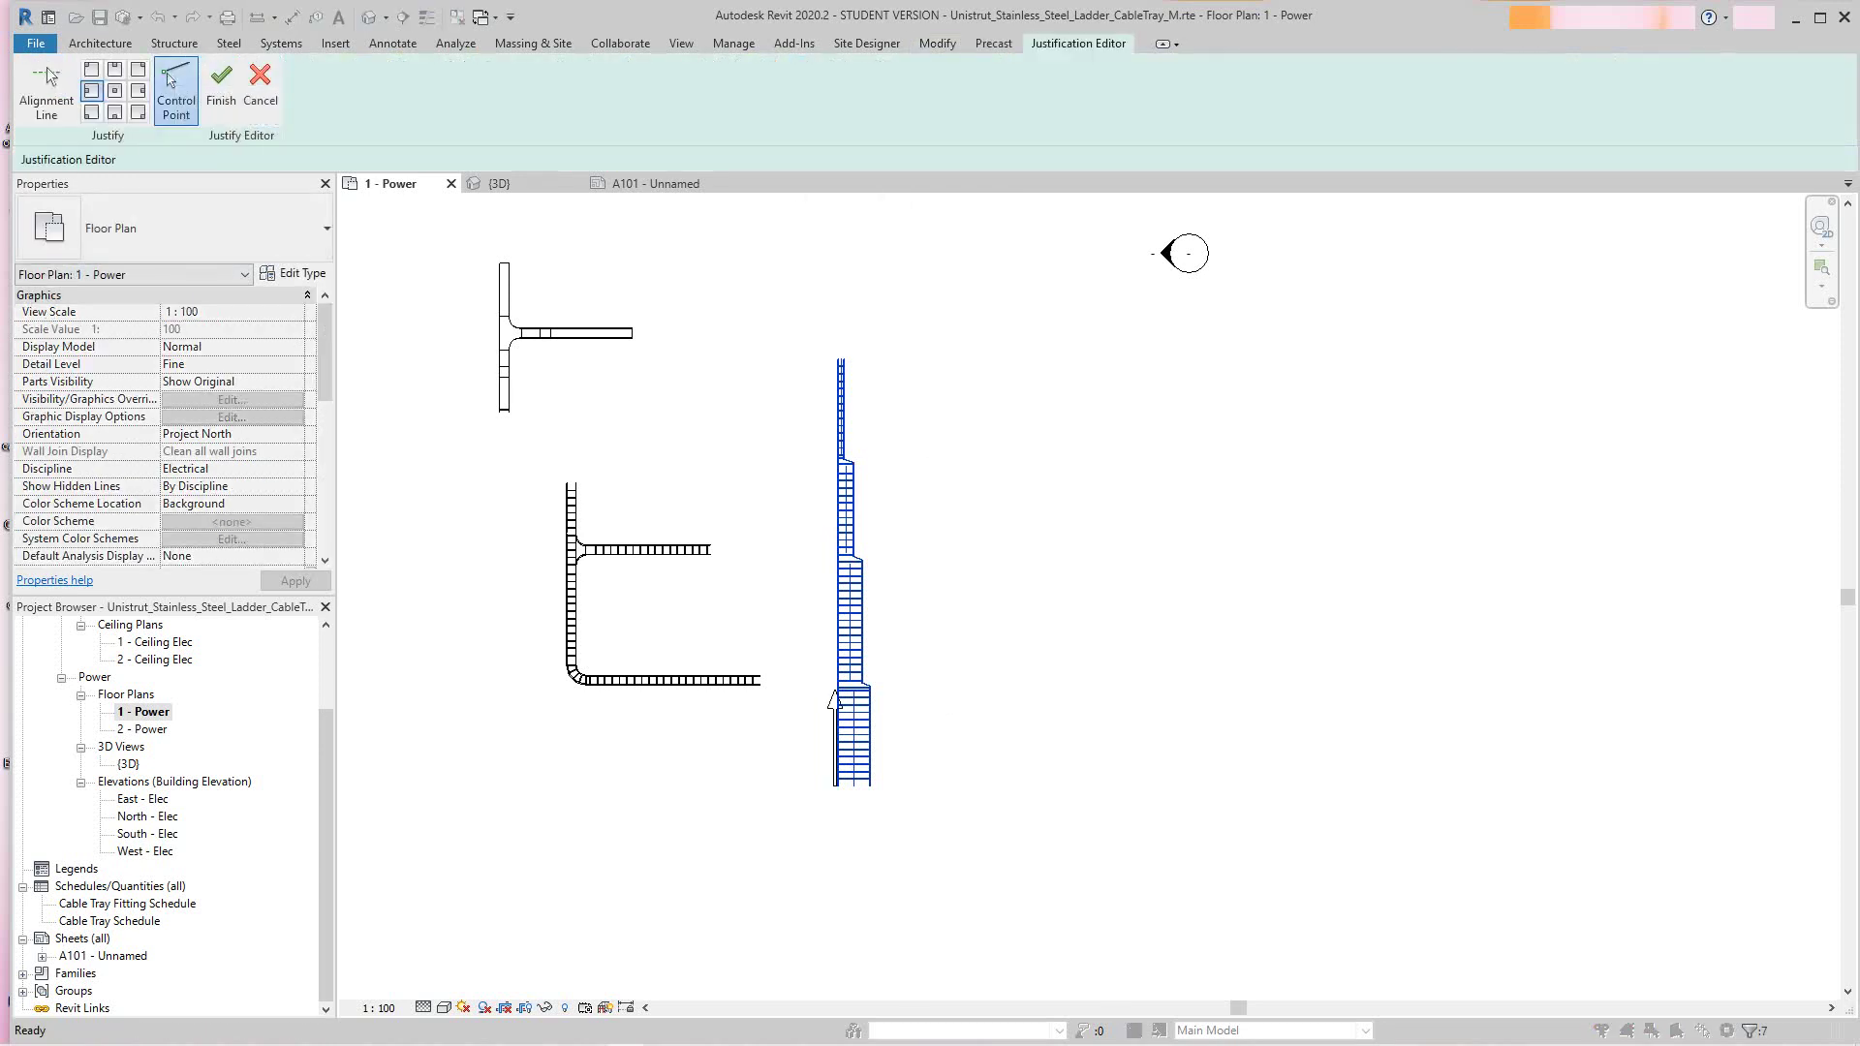
click(170, 79)
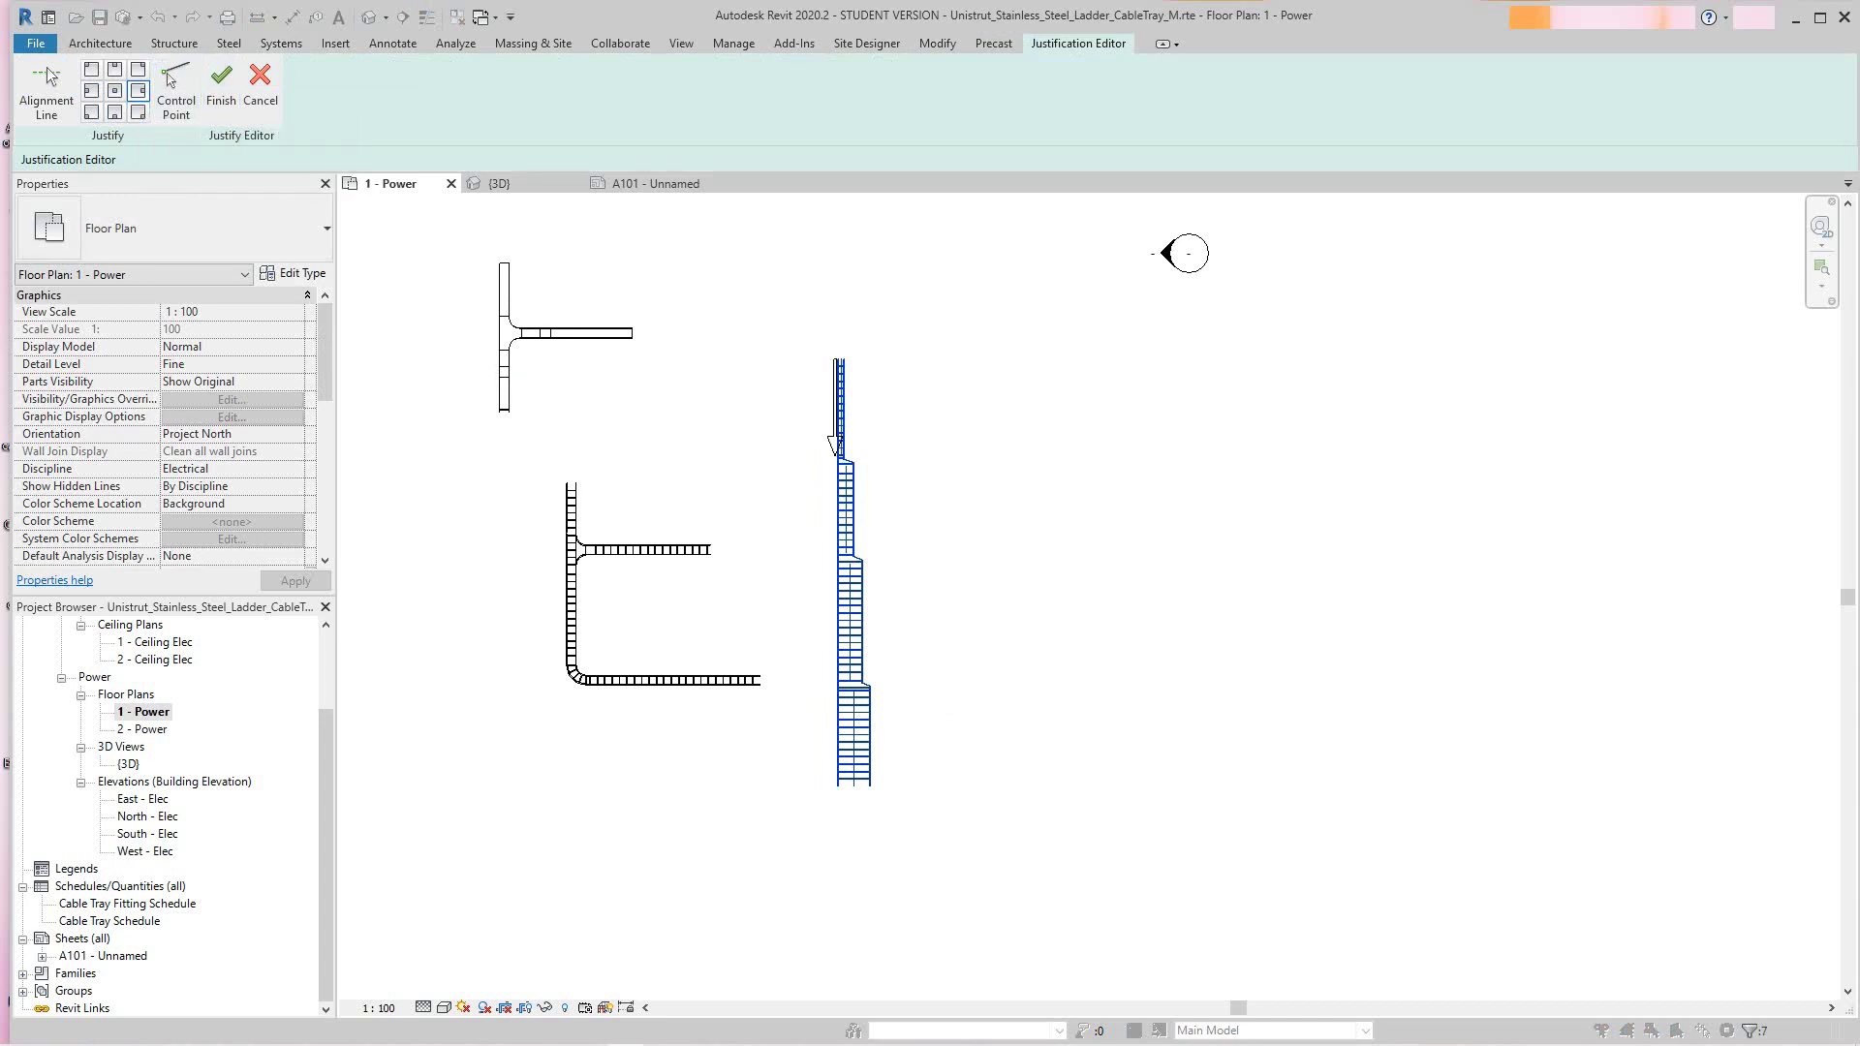
click(221, 85)
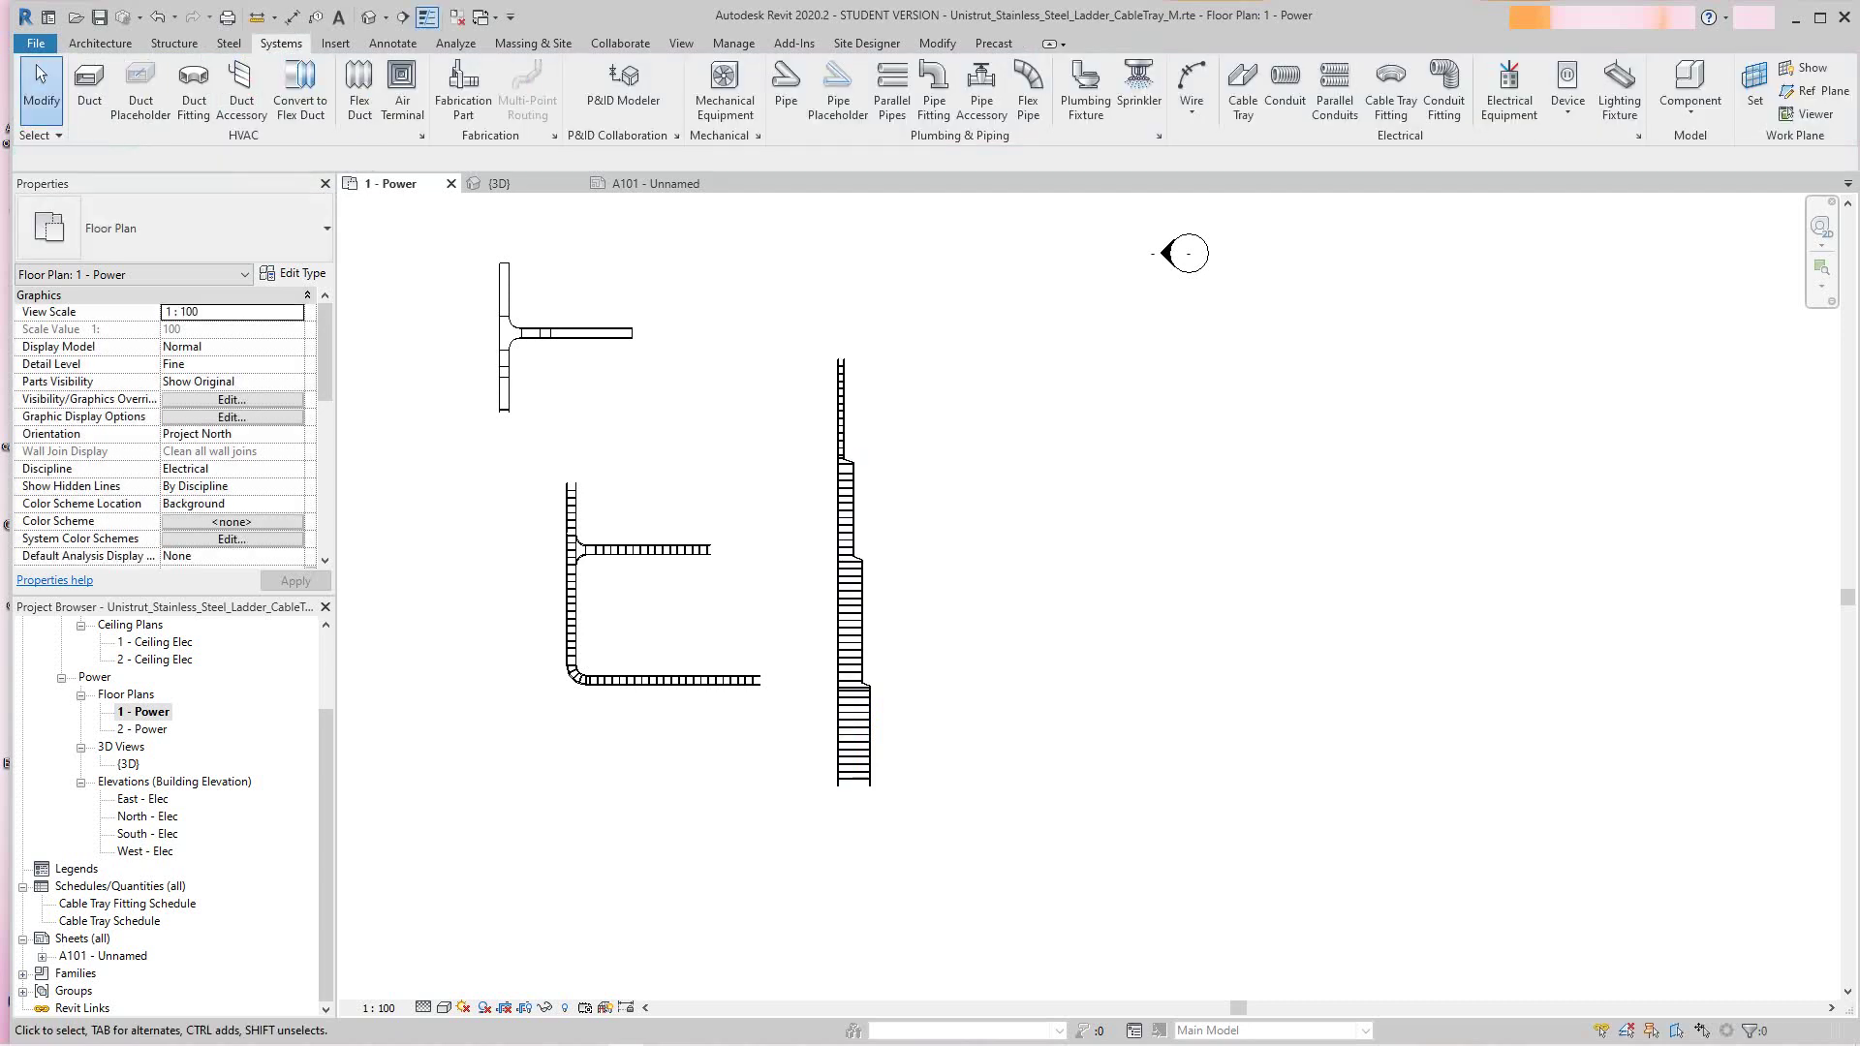
Justify the entire stepped vertical run to Middle Right, with the control point at its wide lower end
scroll(900, 551, up, 2)
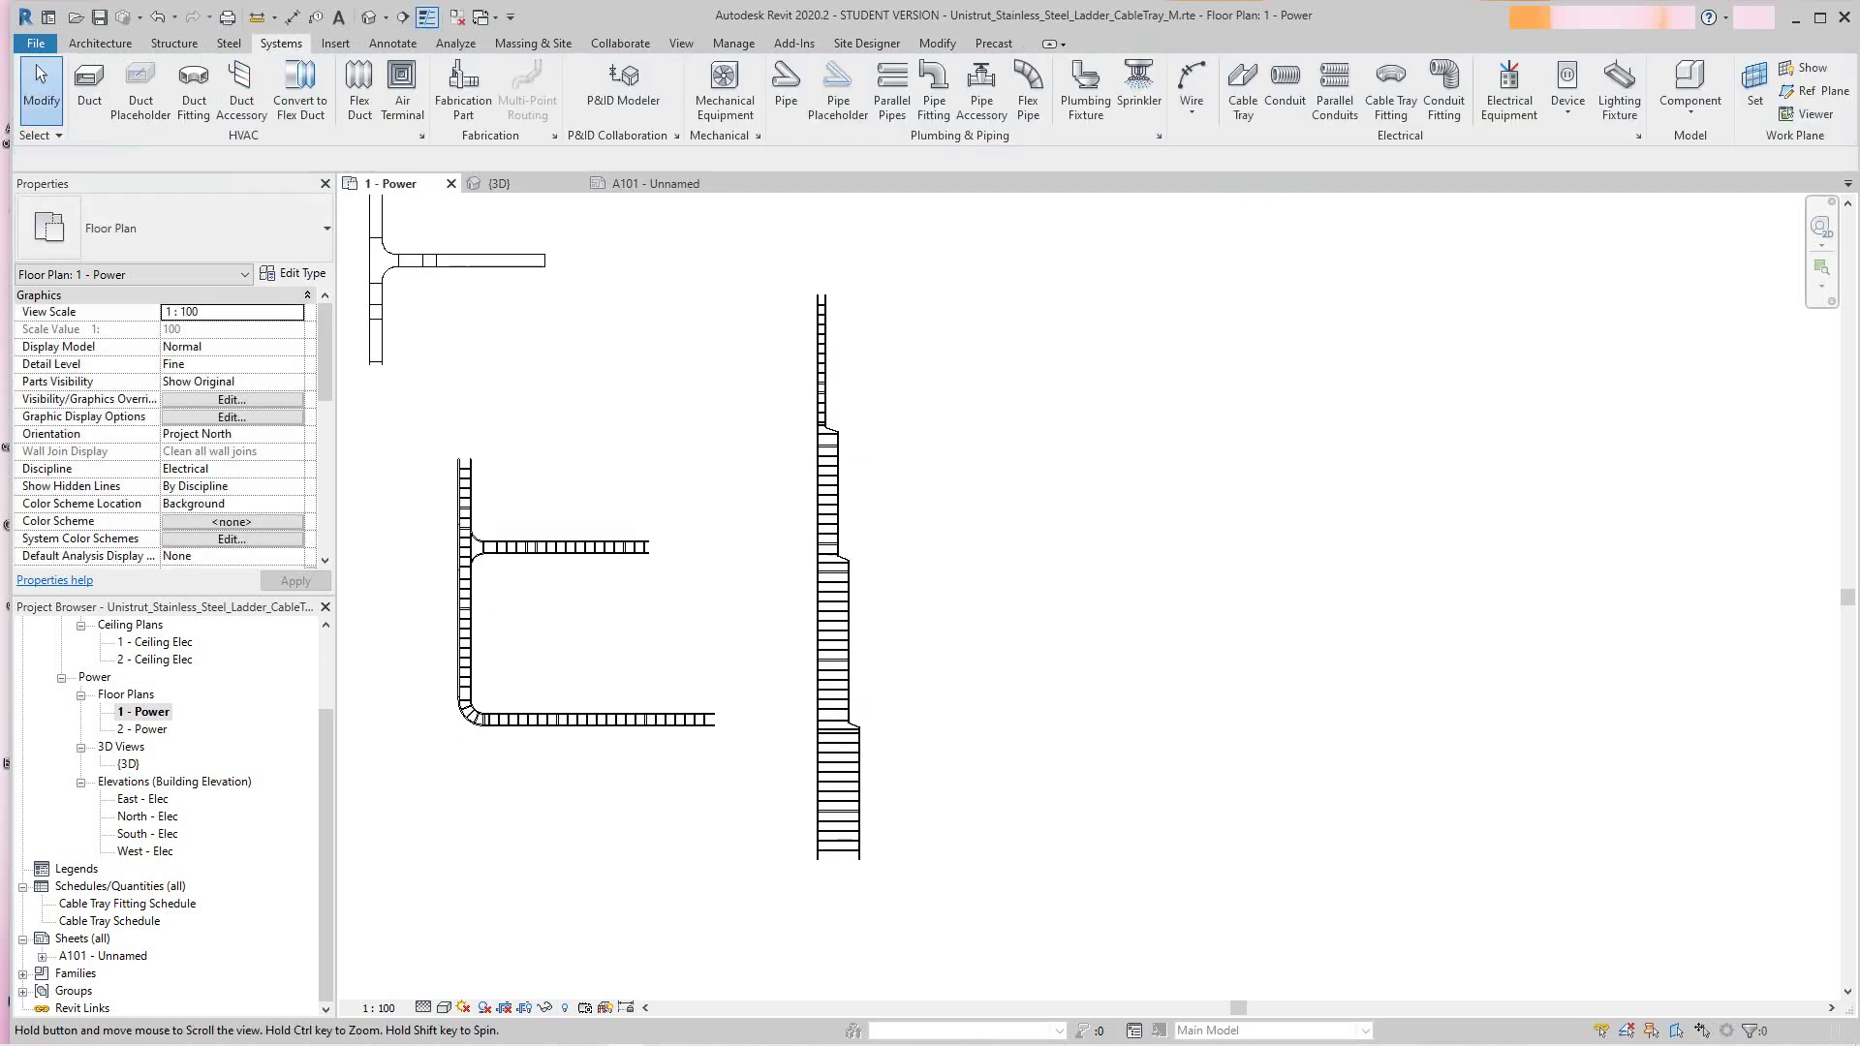
drag(789, 270, 981, 889)
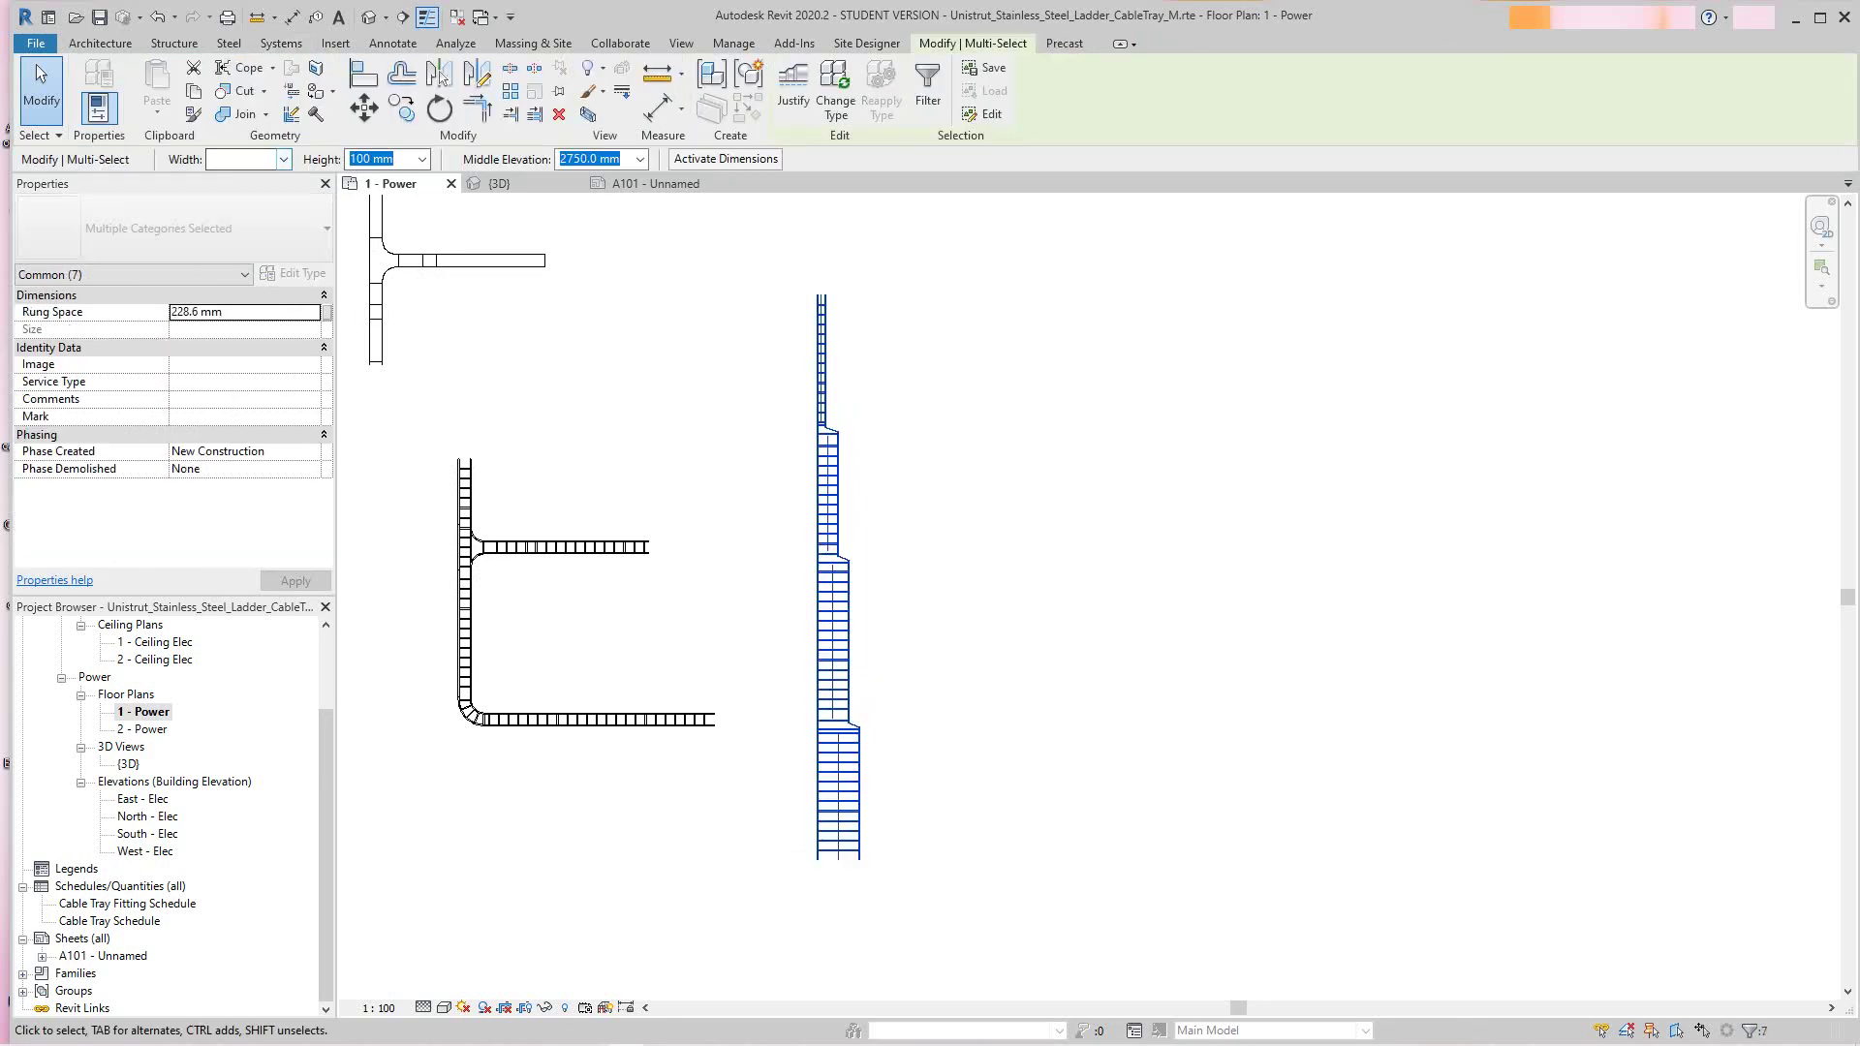
click(793, 89)
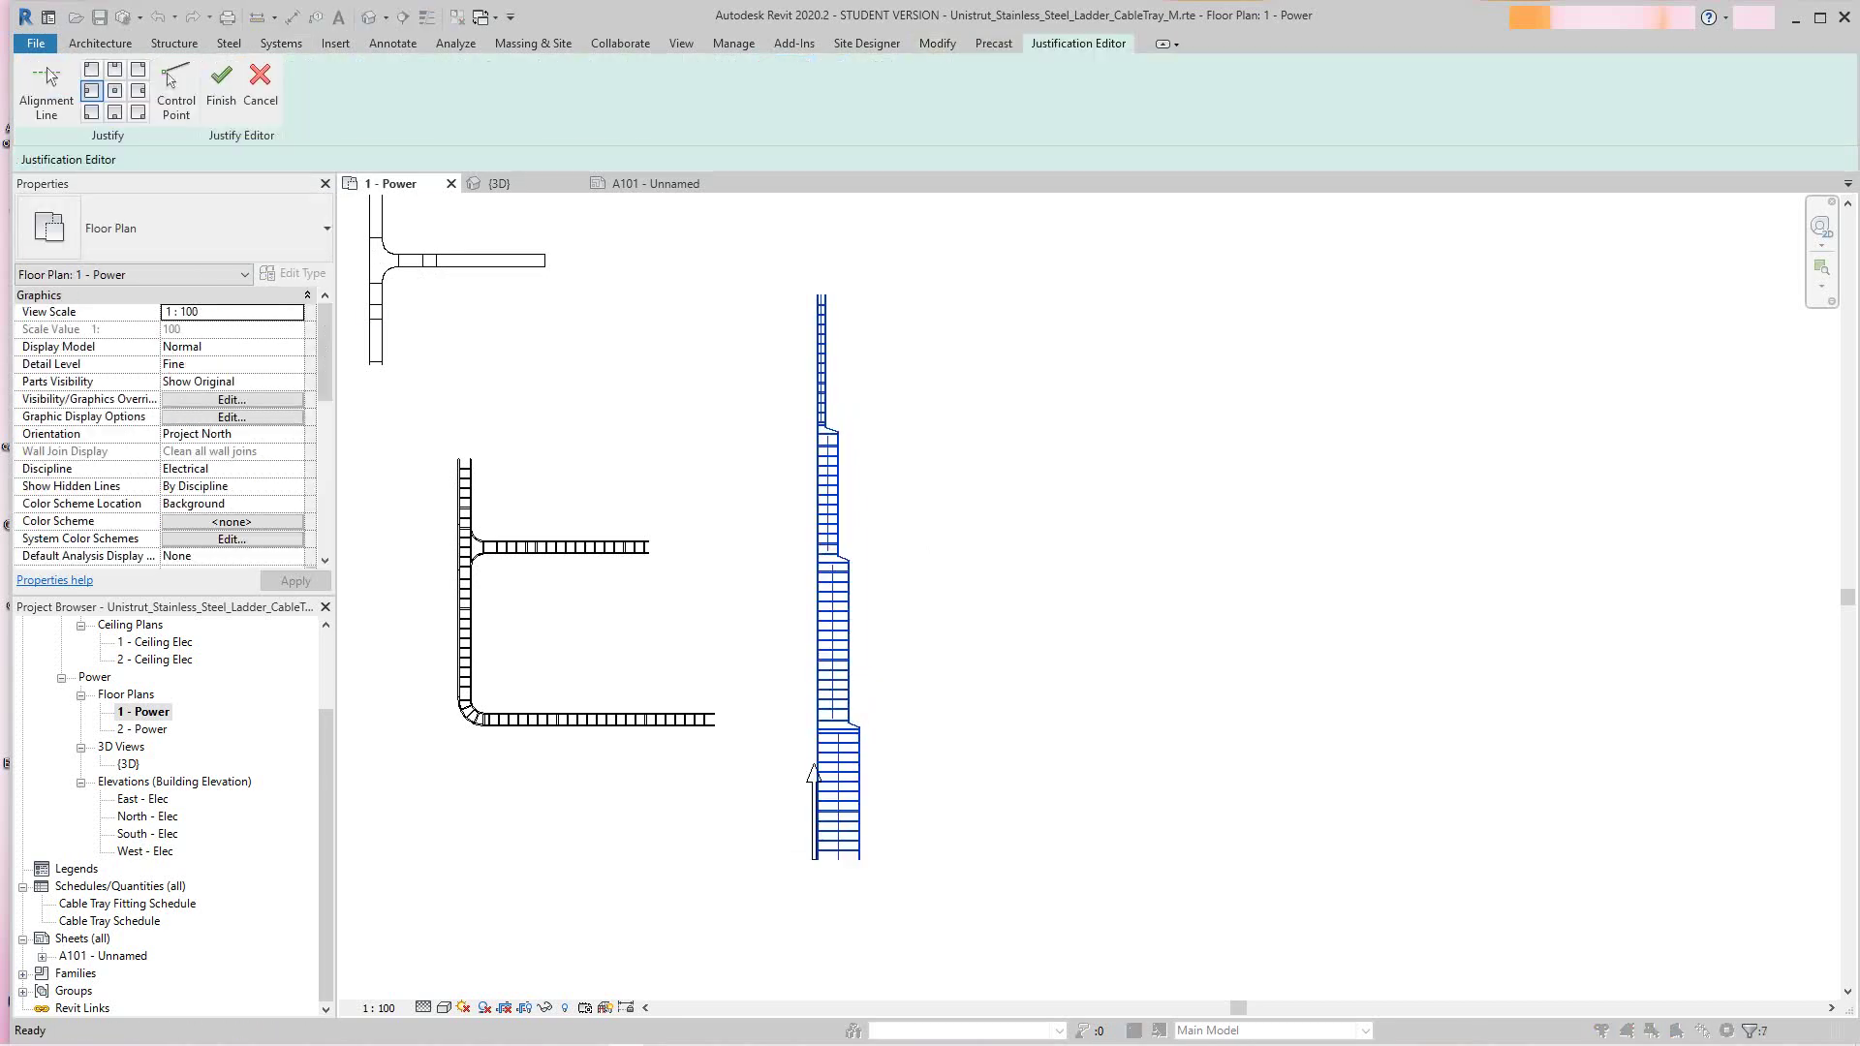
click(176, 89)
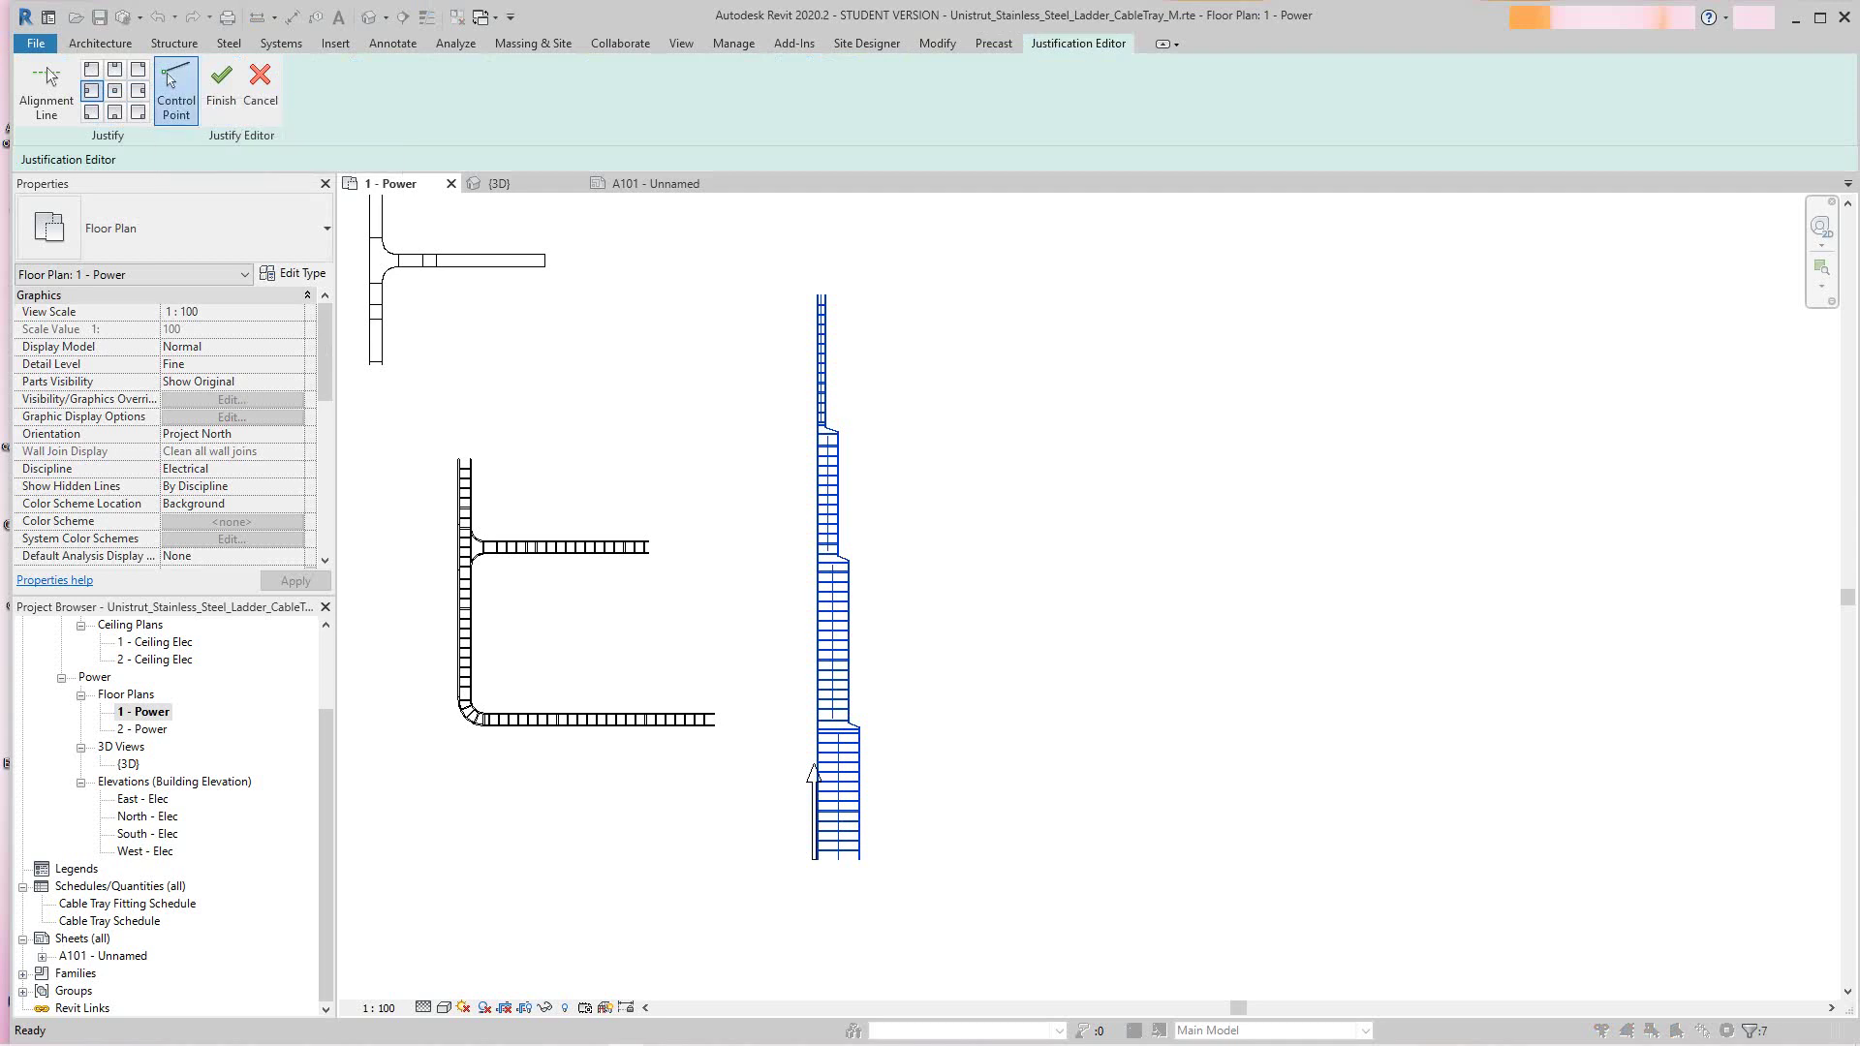
click(175, 89)
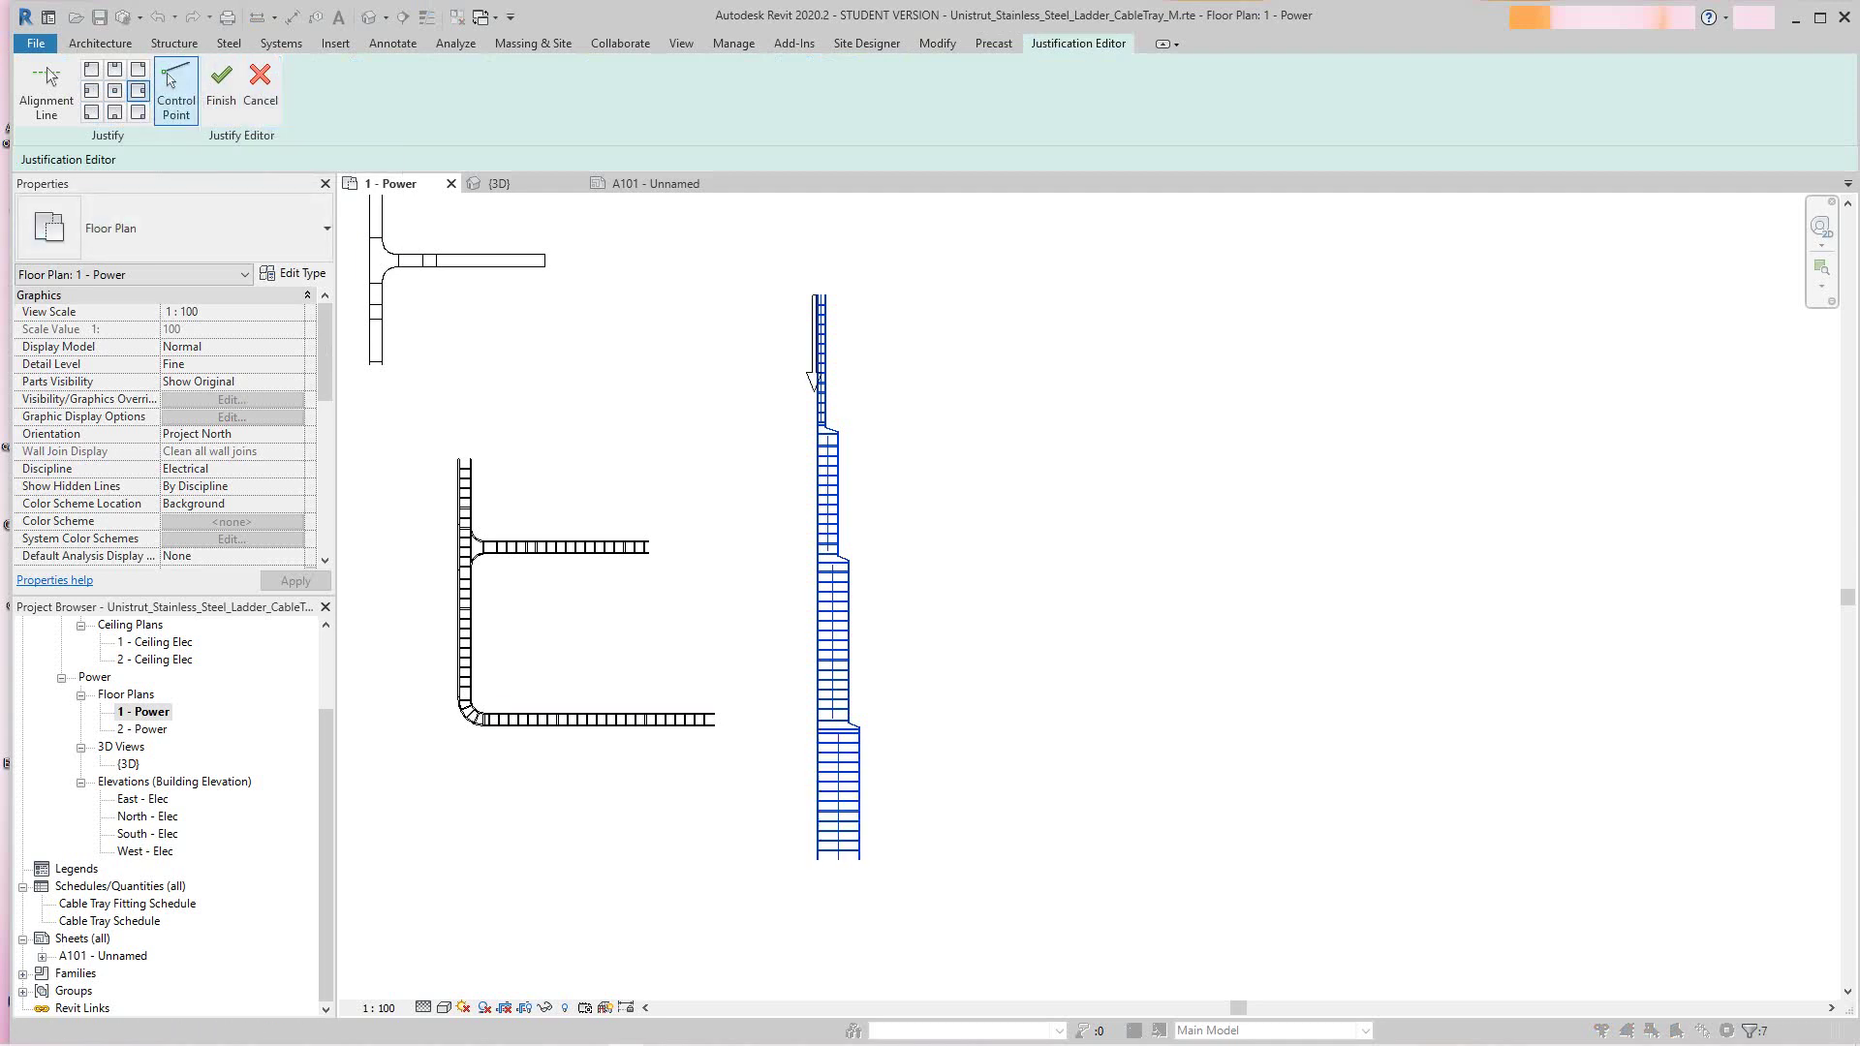
click(175, 89)
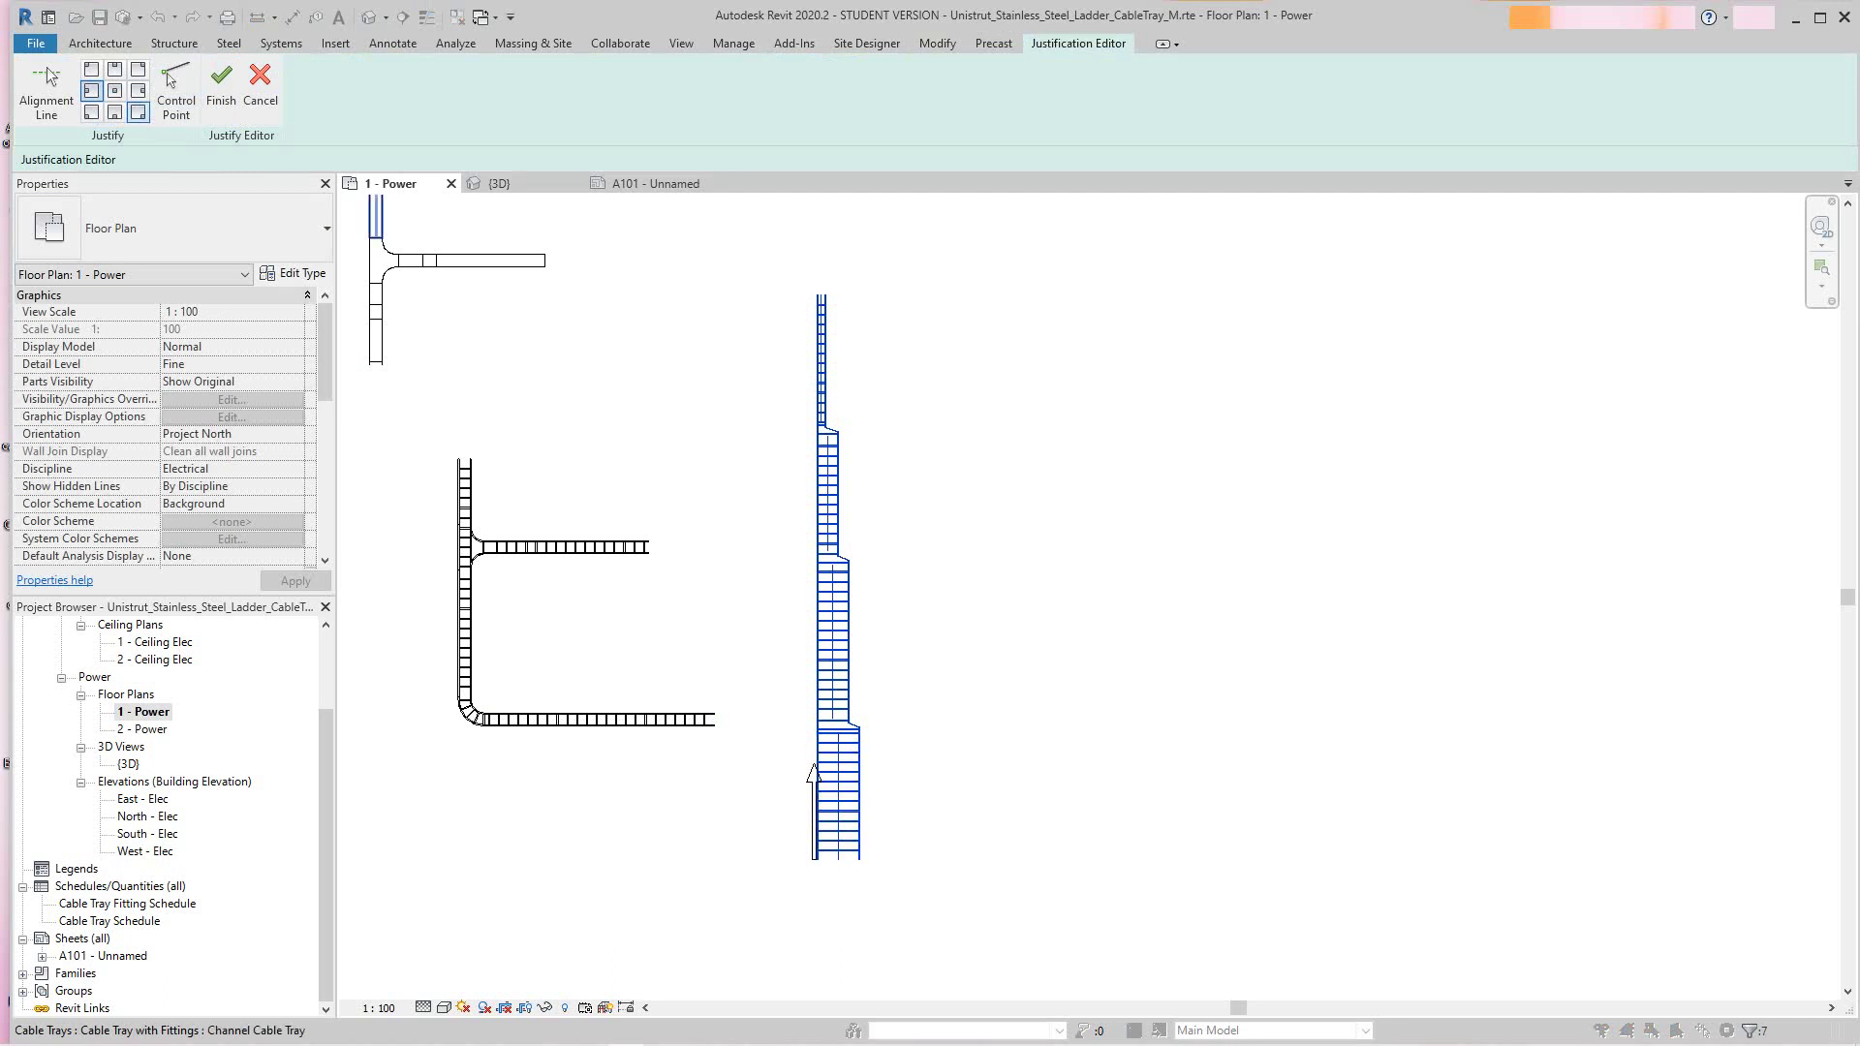
click(137, 91)
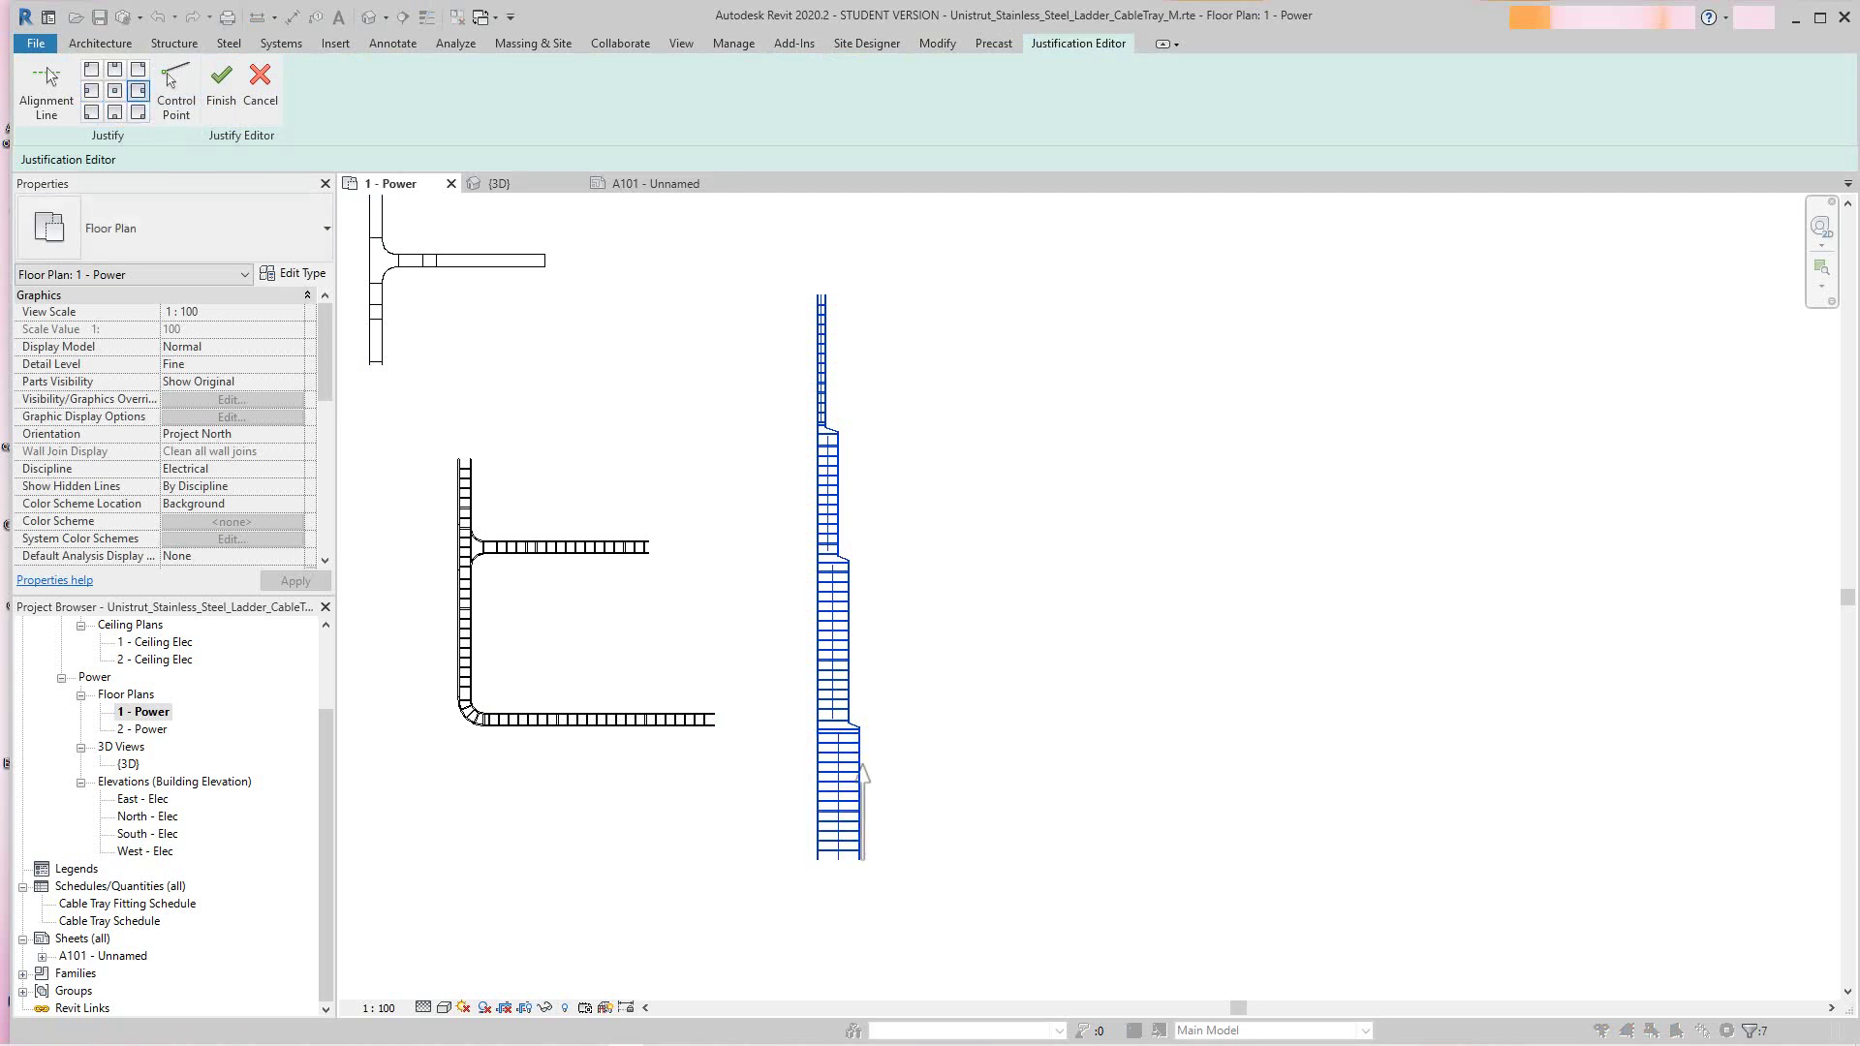
scroll(955, 572, up, 2)
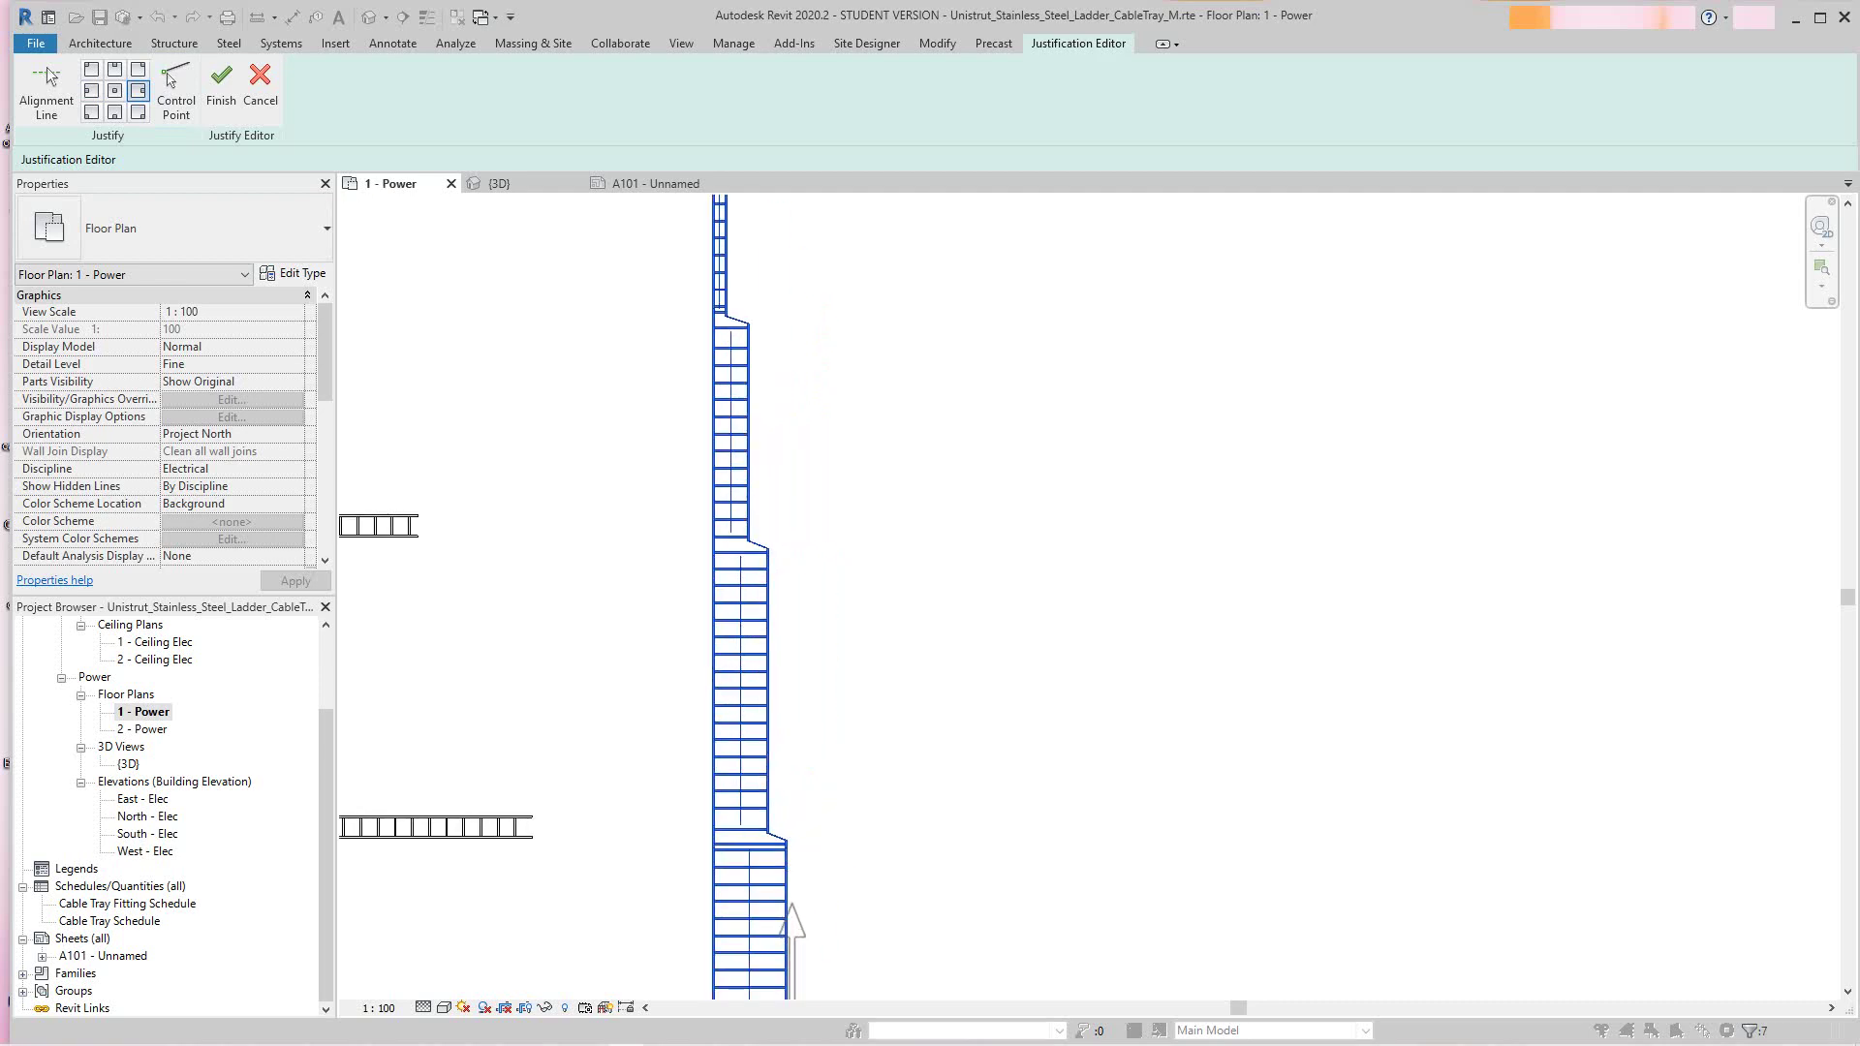
scroll(969, 583, down, 3)
middle_drag(987, 592, 1056, 627)
scroll(1043, 716, down, 2)
scroll(1042, 717, up, 2)
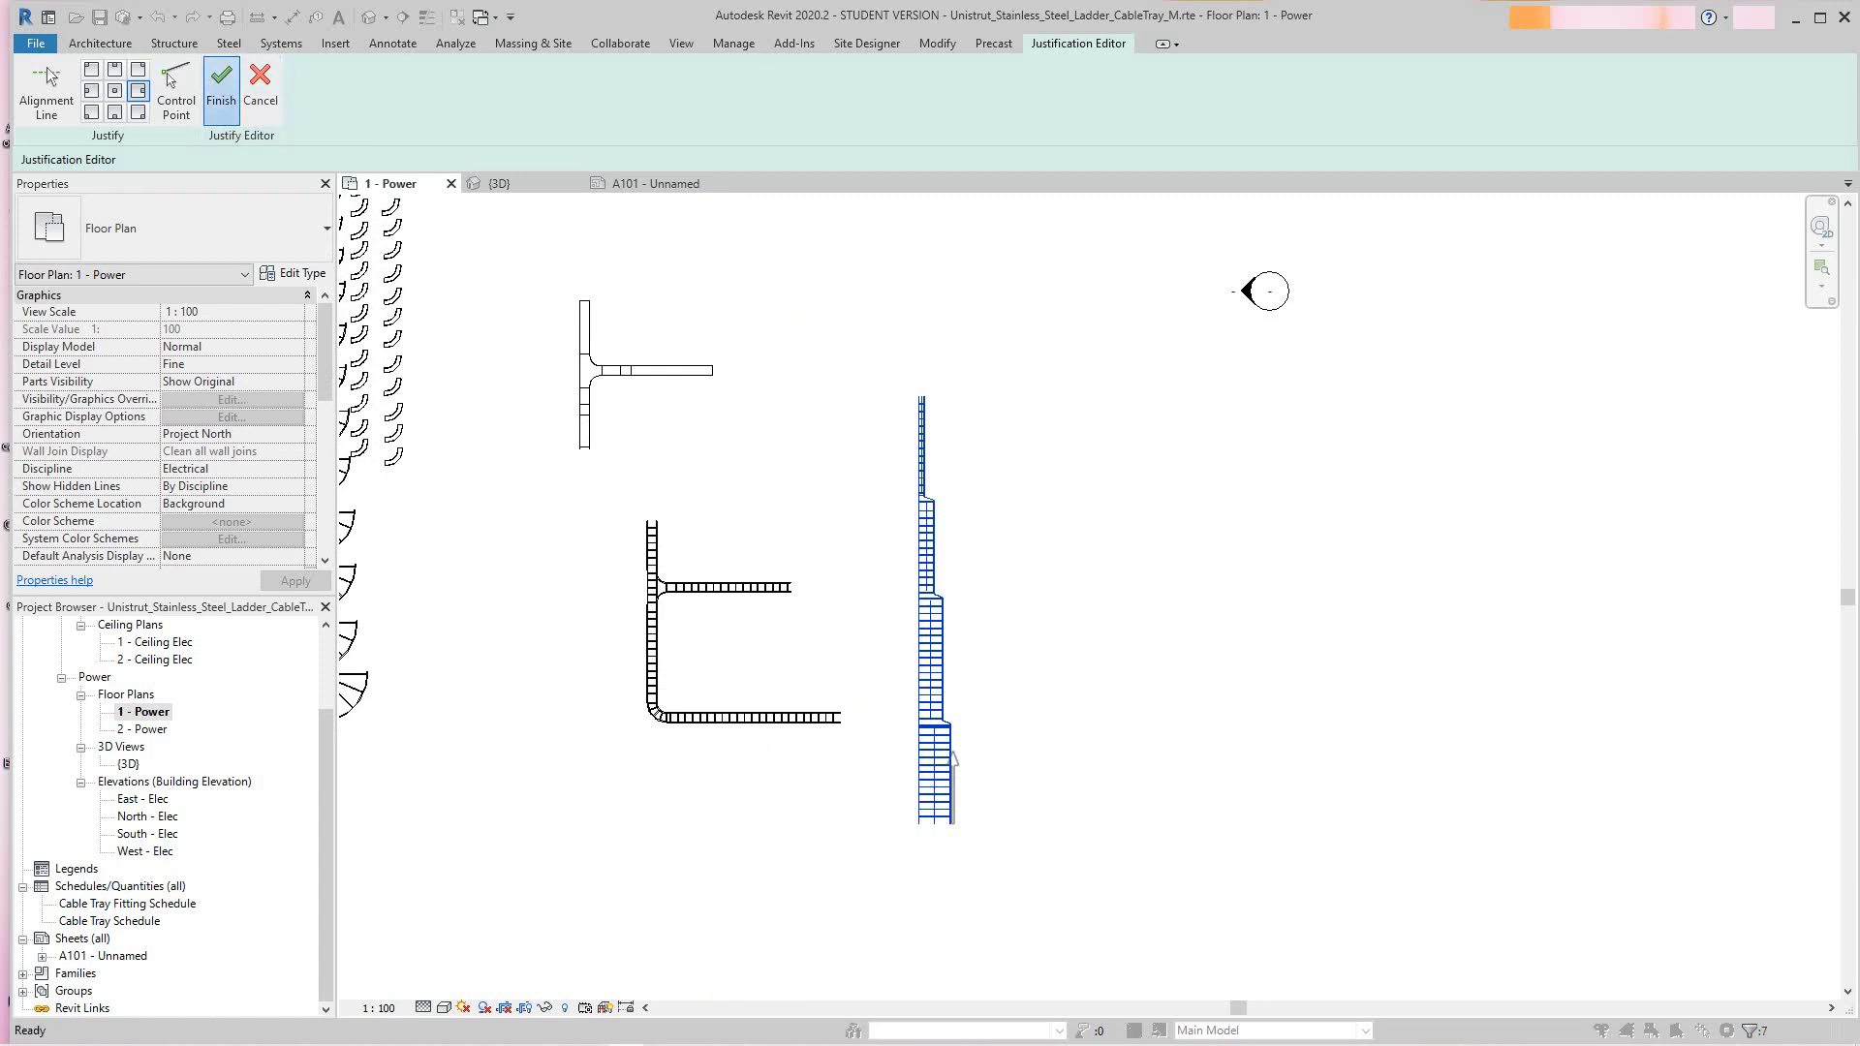
click(221, 87)
scroll(1032, 645, up, 5)
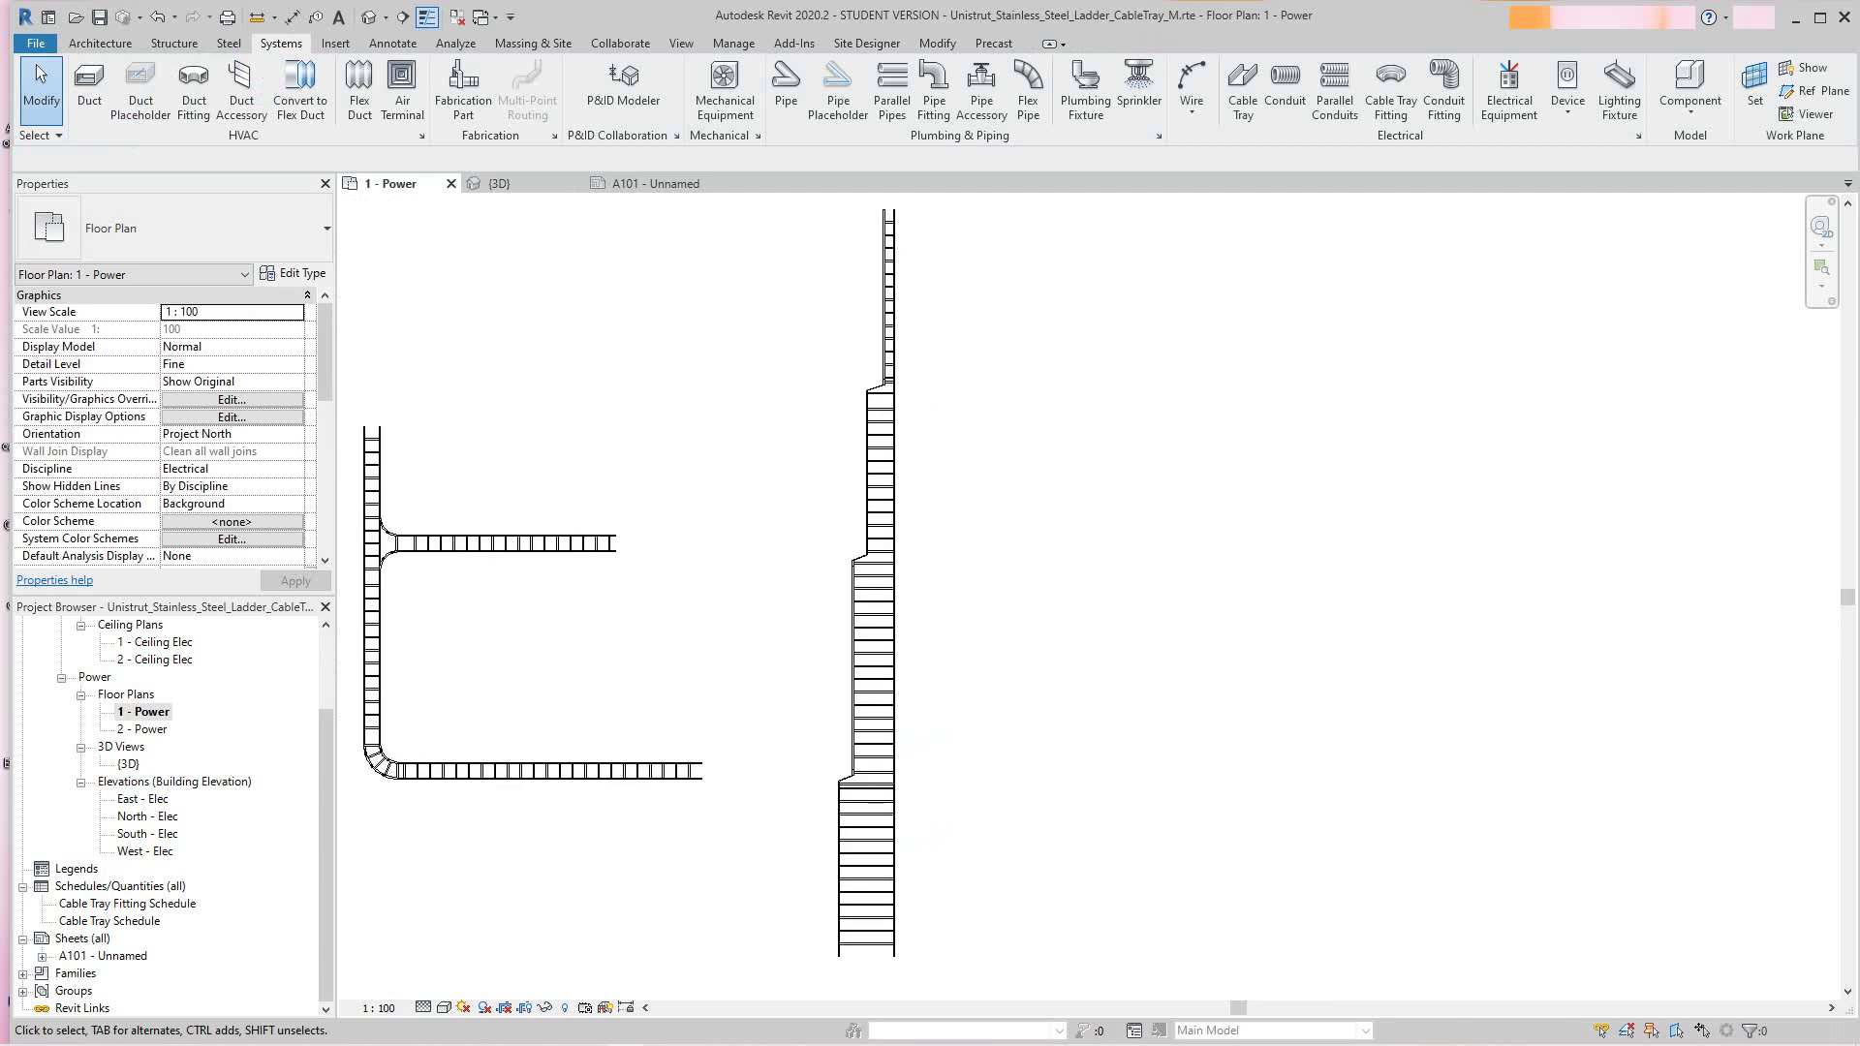
Try justifying only the run's narrow 200 mm top section and its reducer to Middle Center
scroll(945, 666, down, 1)
click(896, 344)
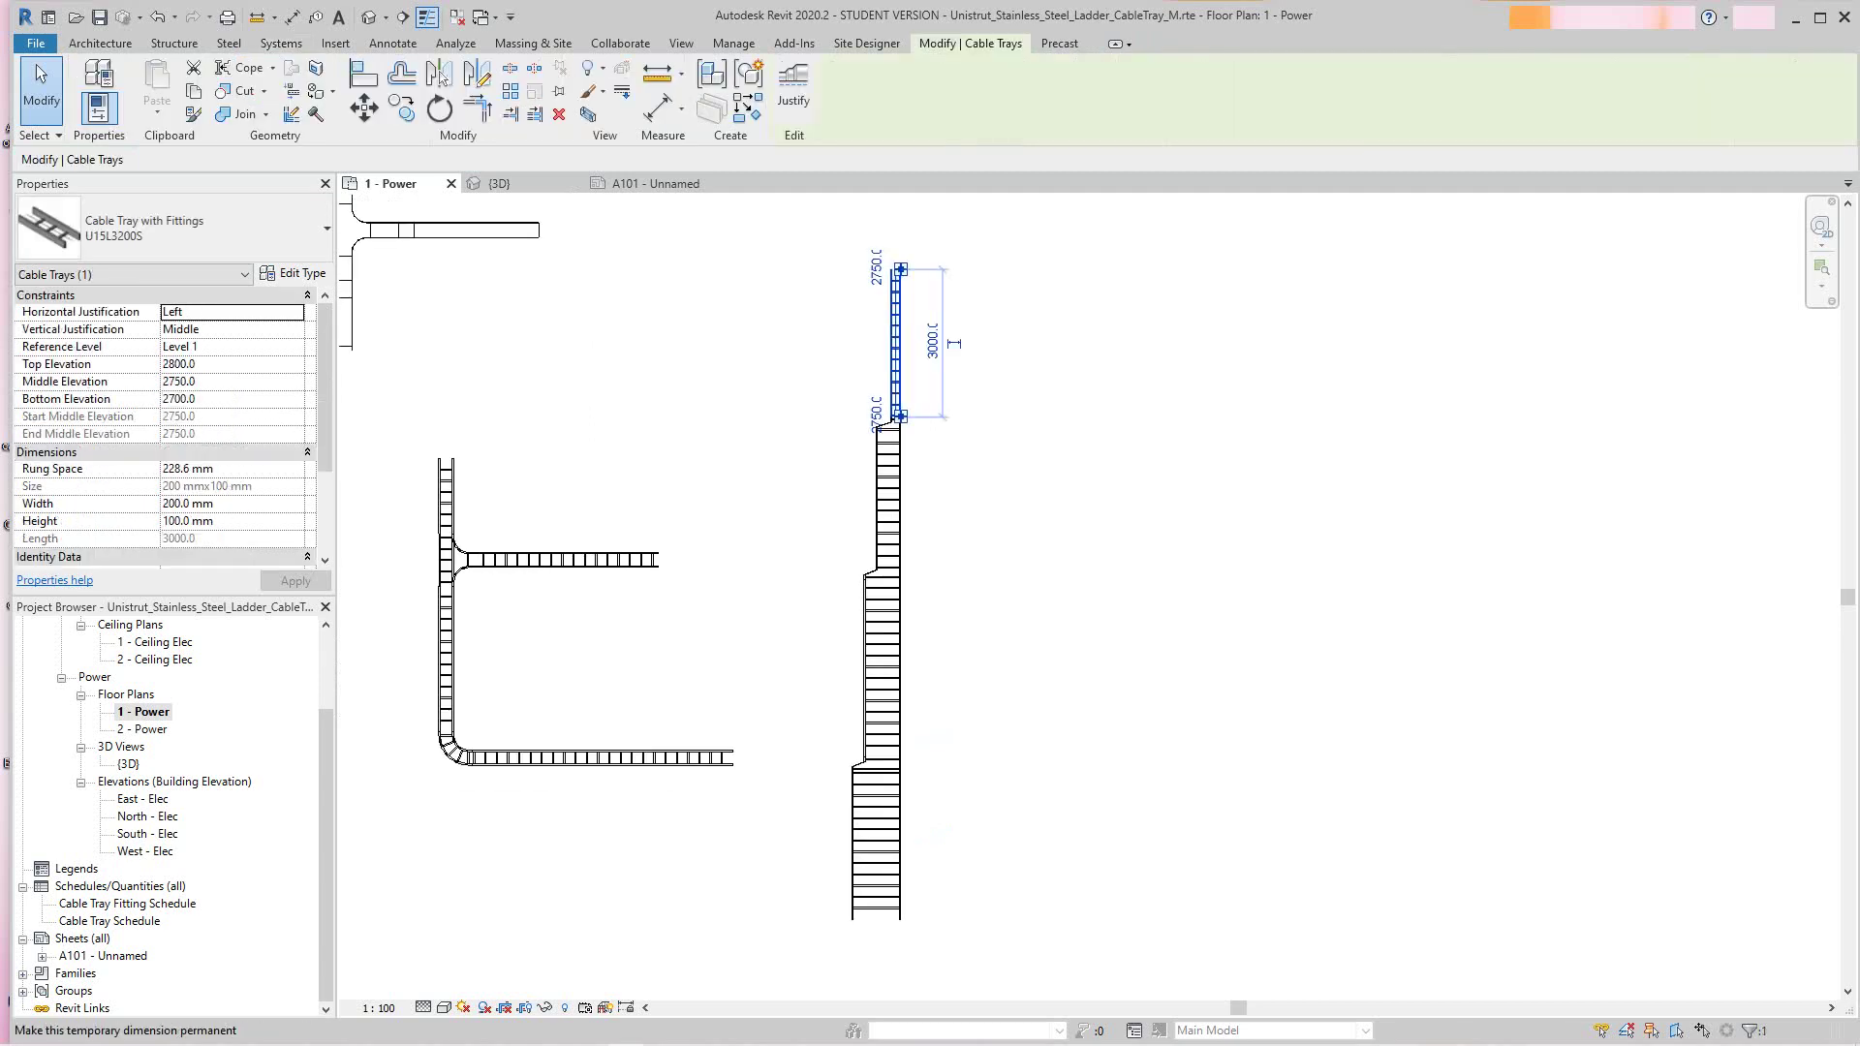
key(Escape)
scroll(897, 419, up, 8)
middle_drag(897, 441, 886, 574)
scroll(885, 530, down, 7)
drag(823, 353, 1009, 638)
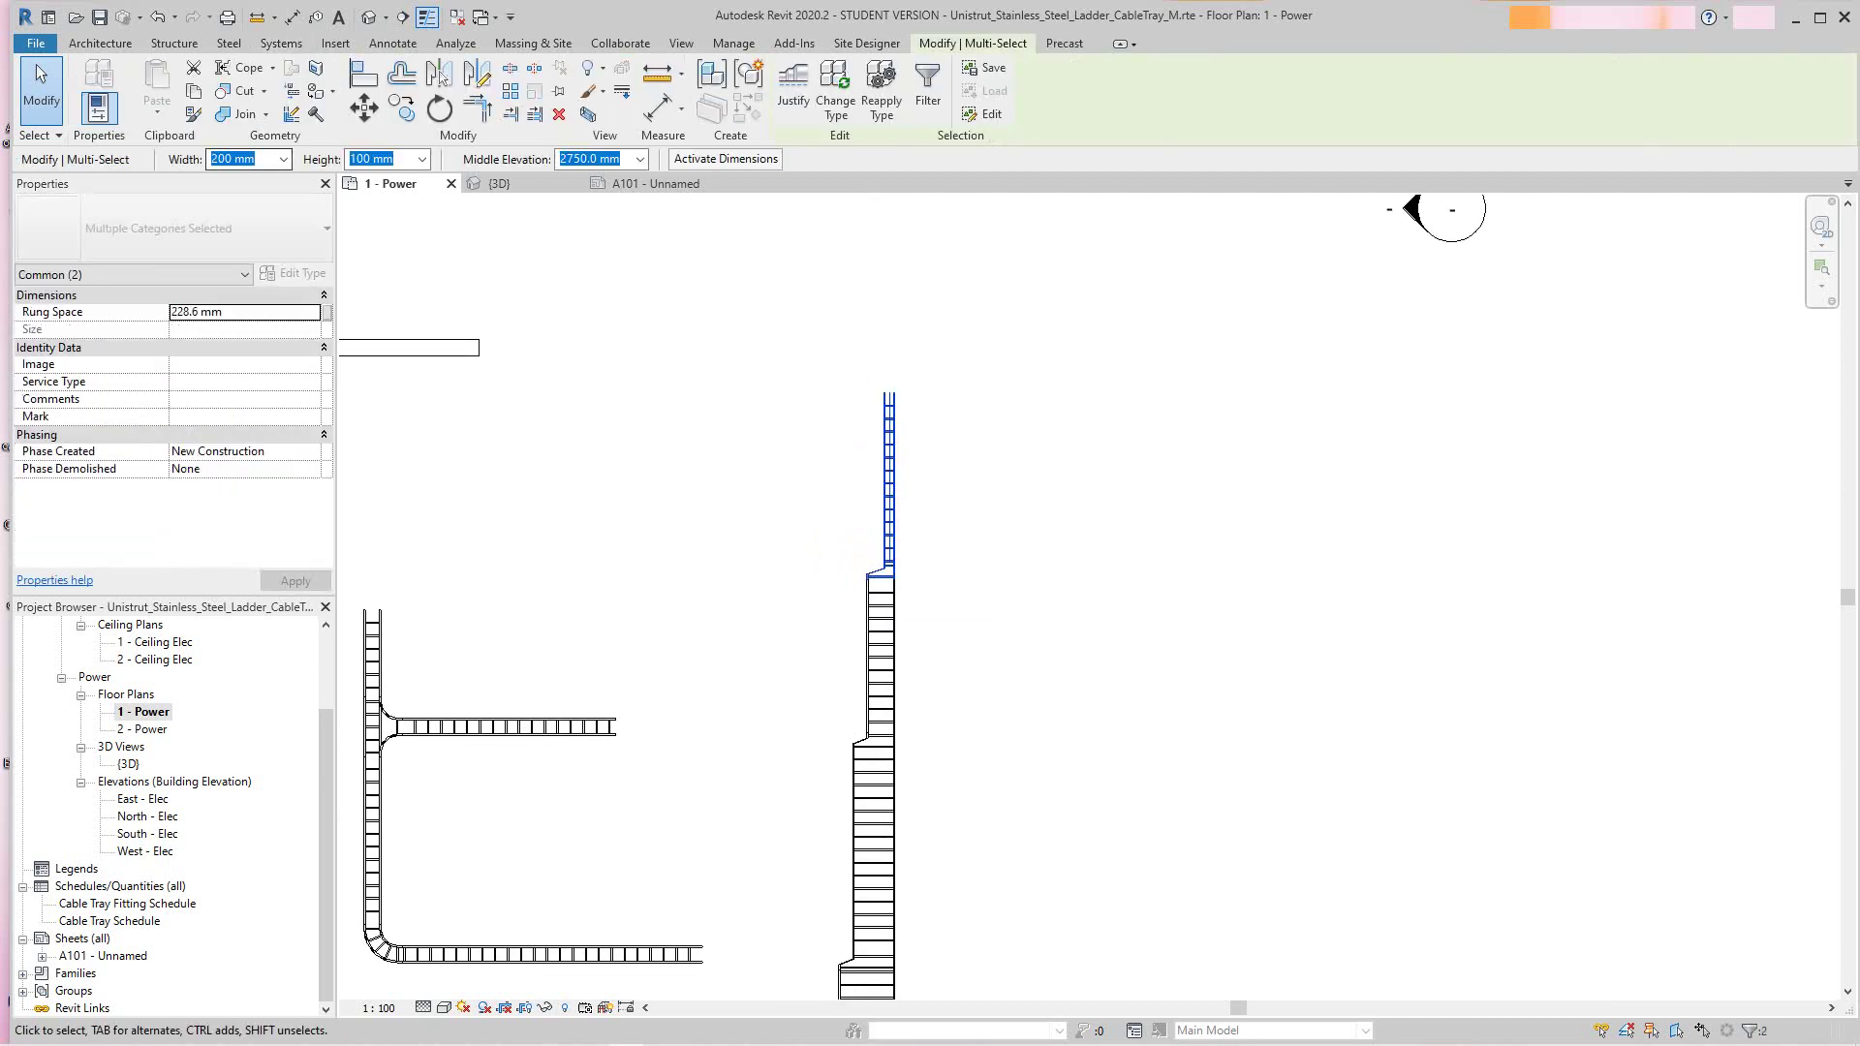
click(792, 89)
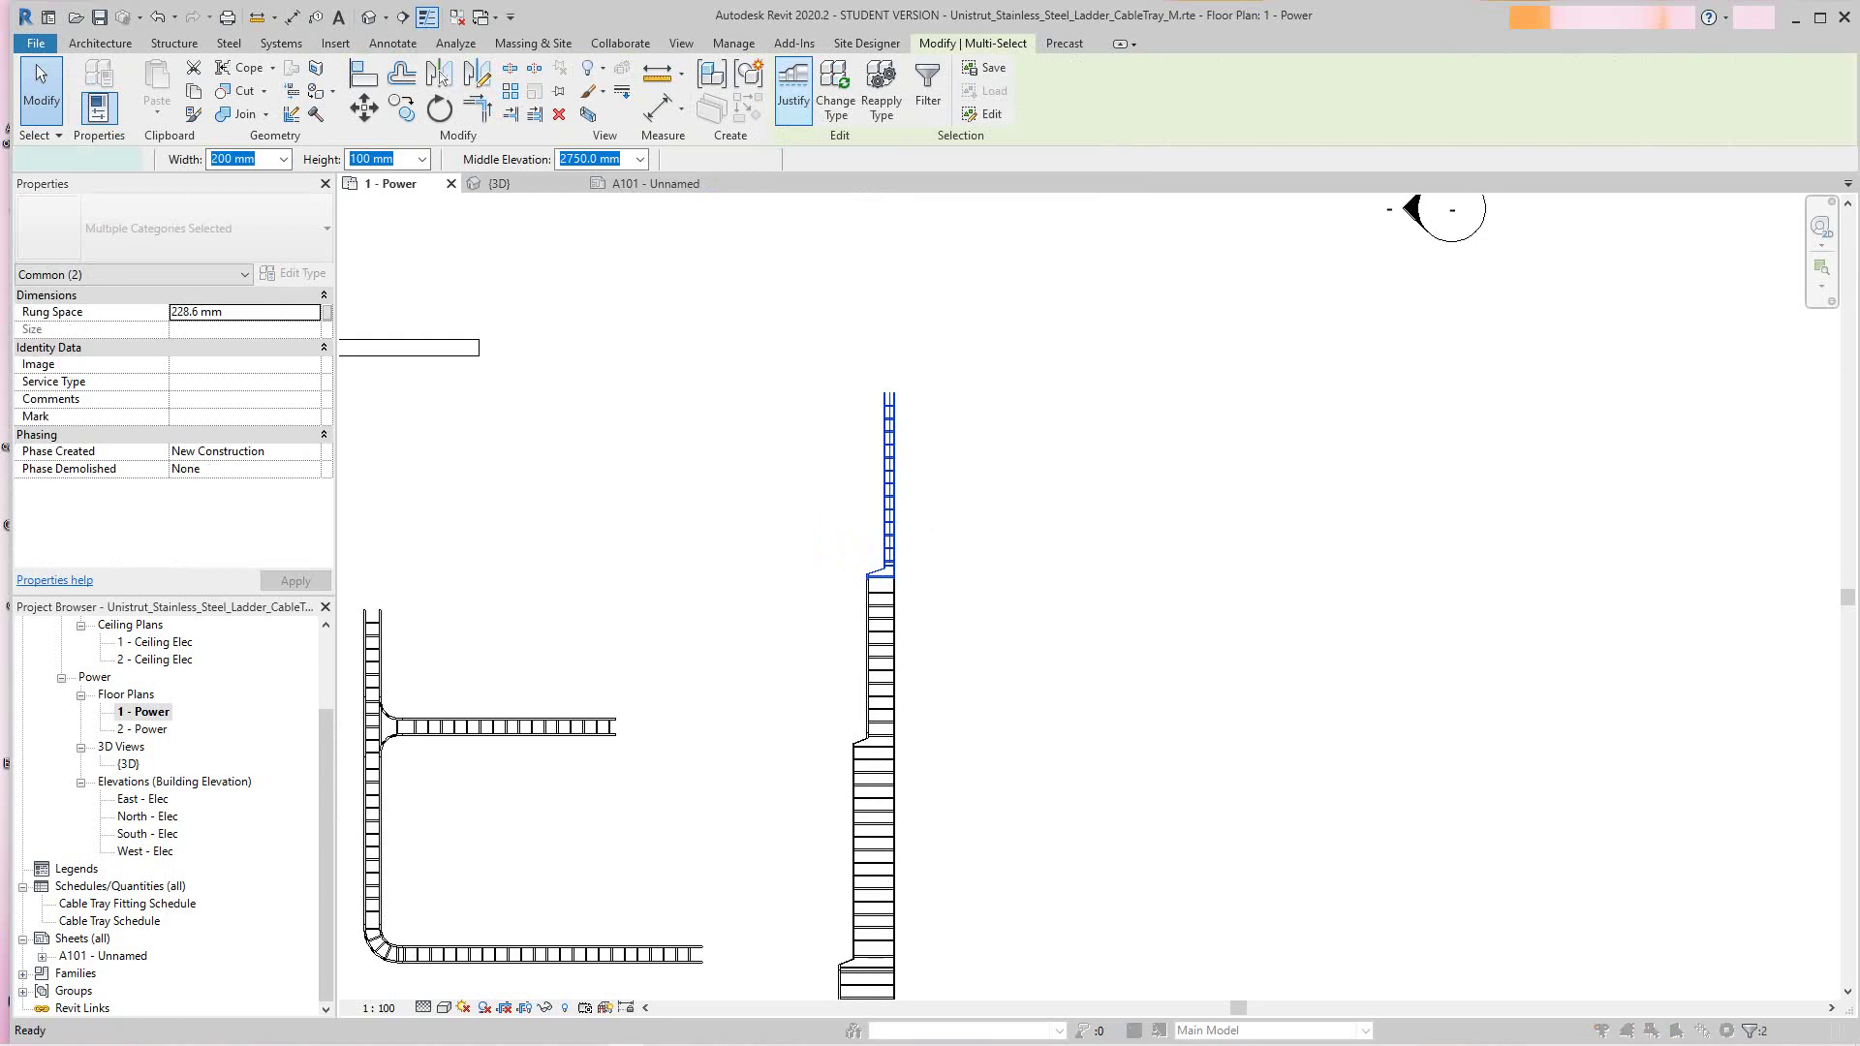
click(114, 91)
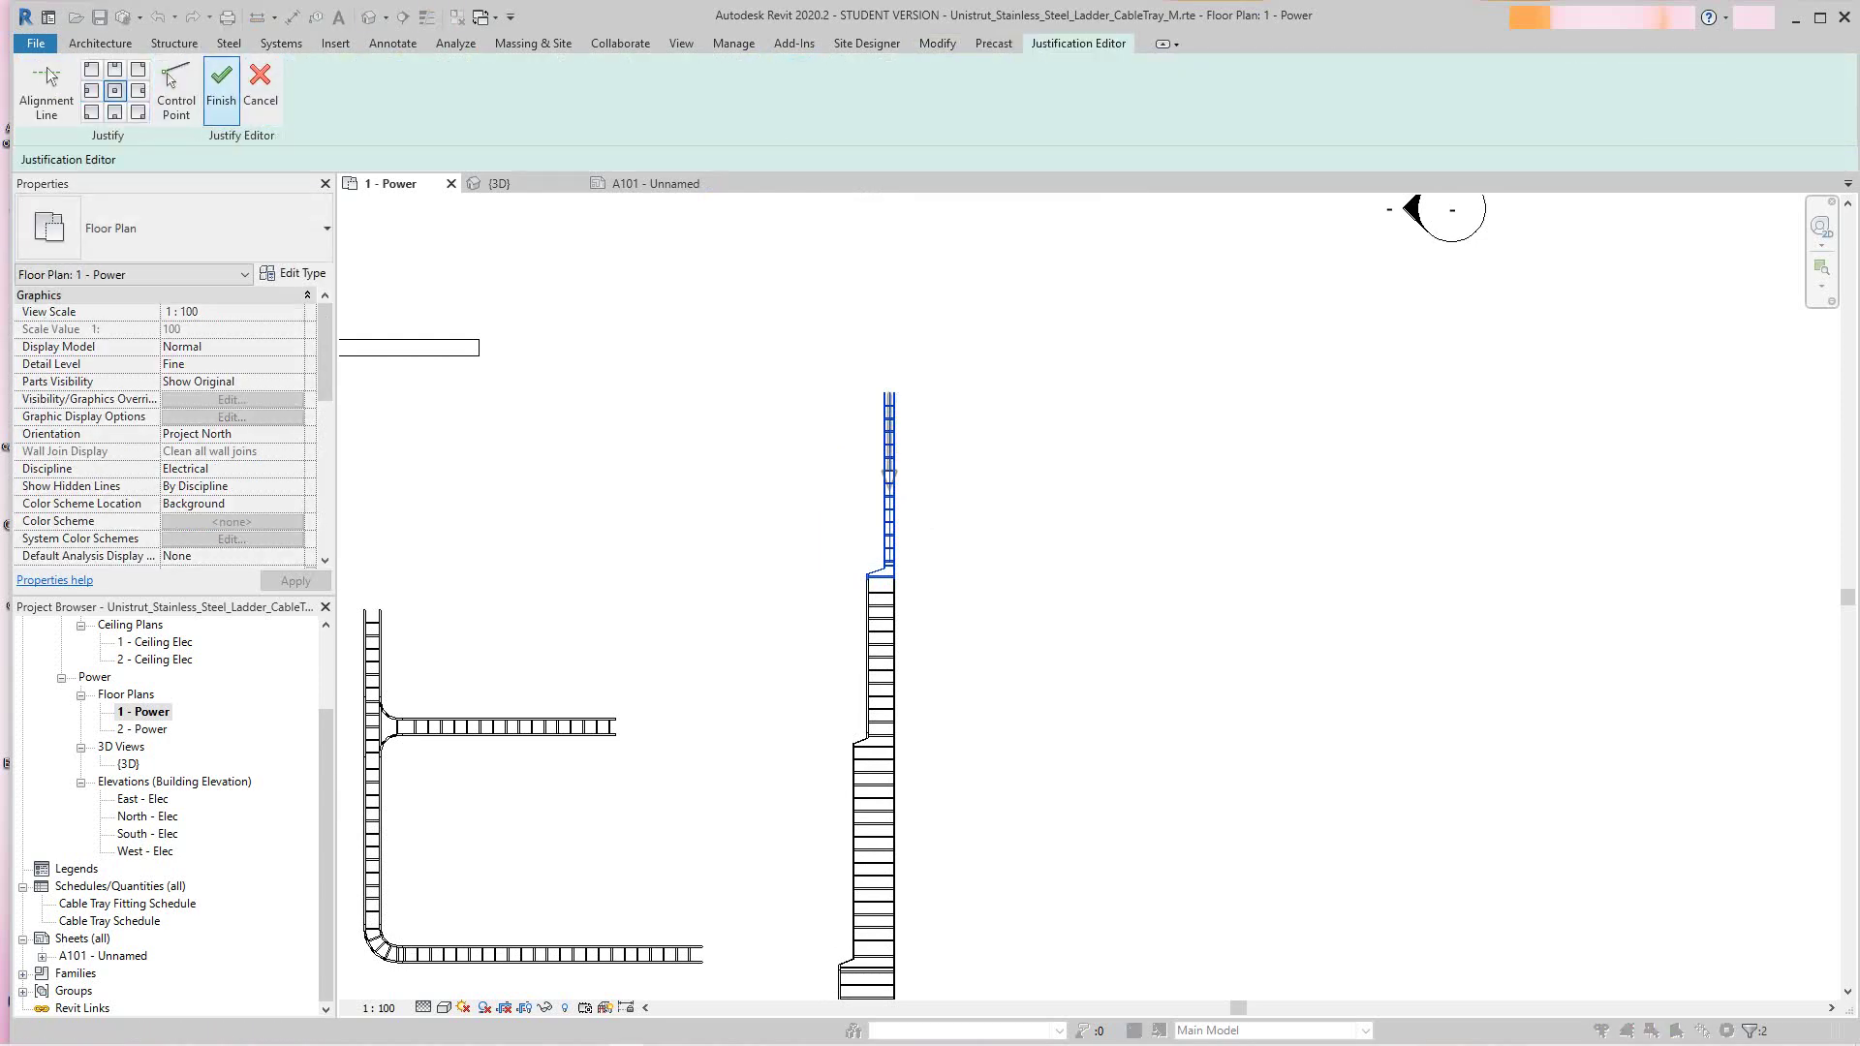
click(221, 89)
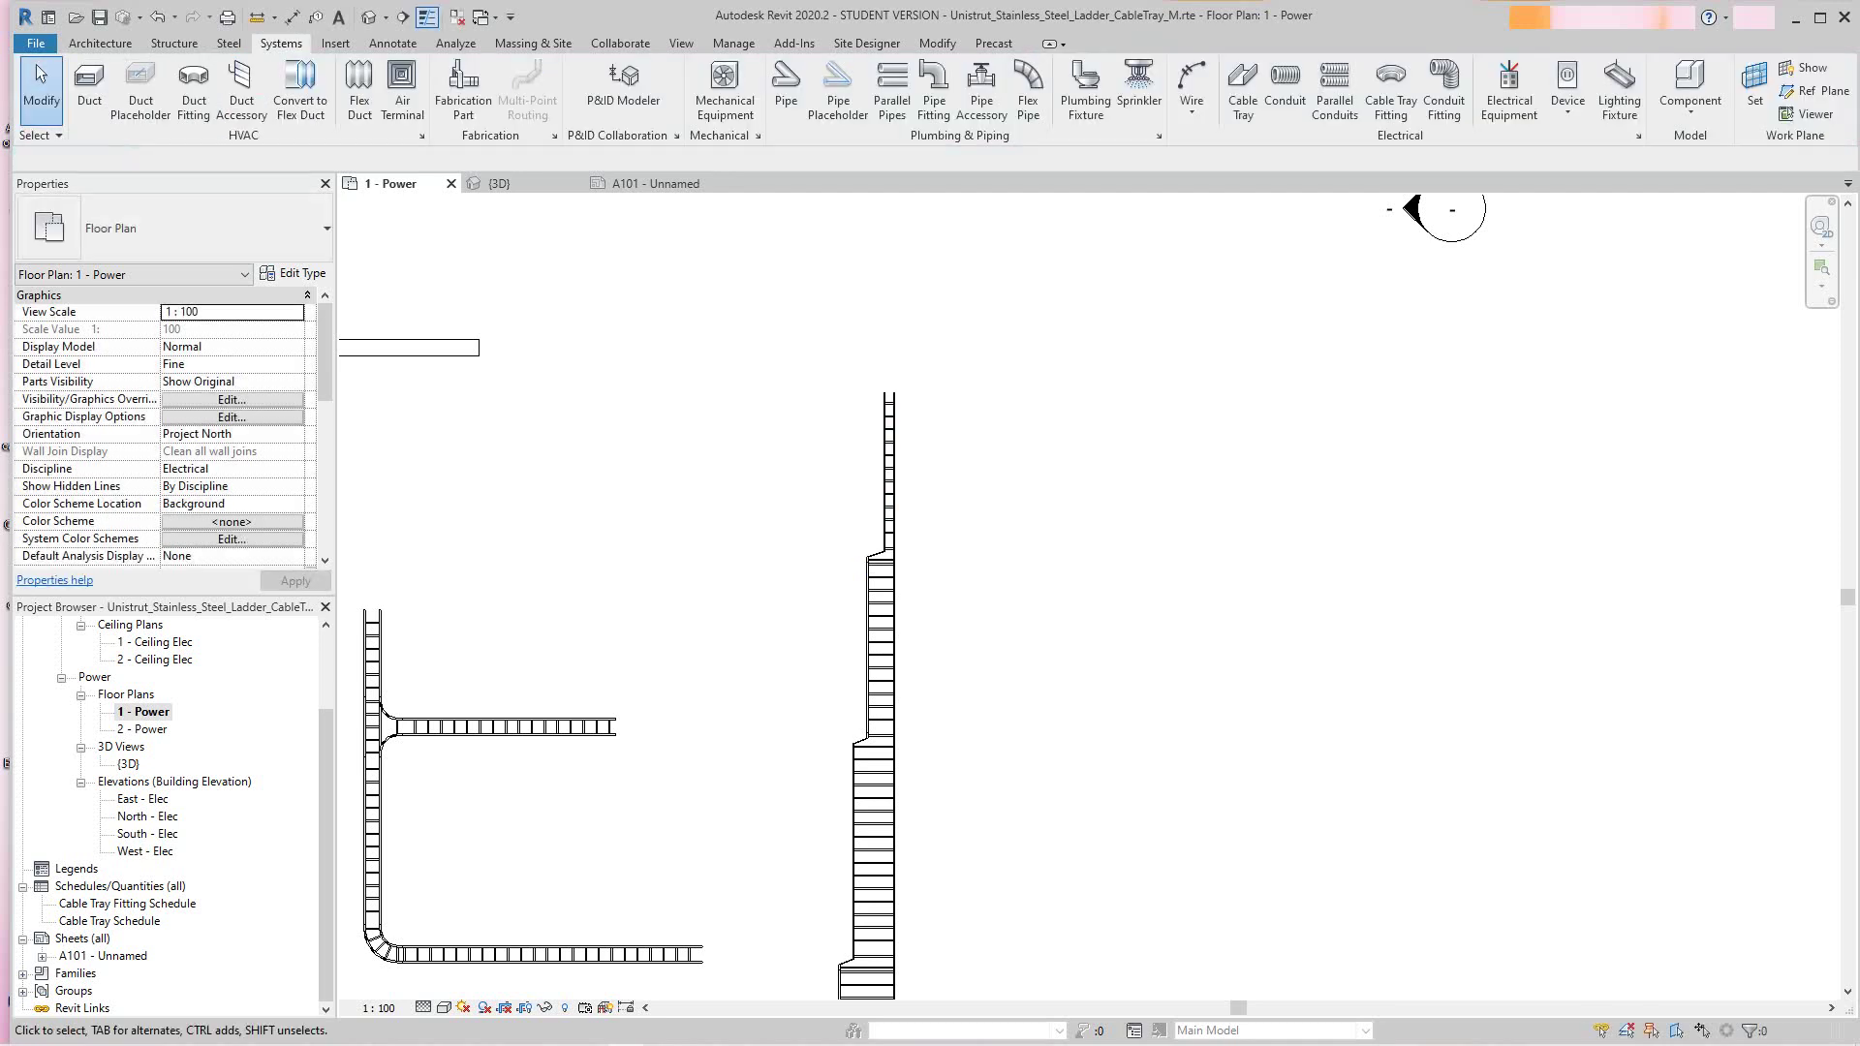
scroll(866, 519, up, 2)
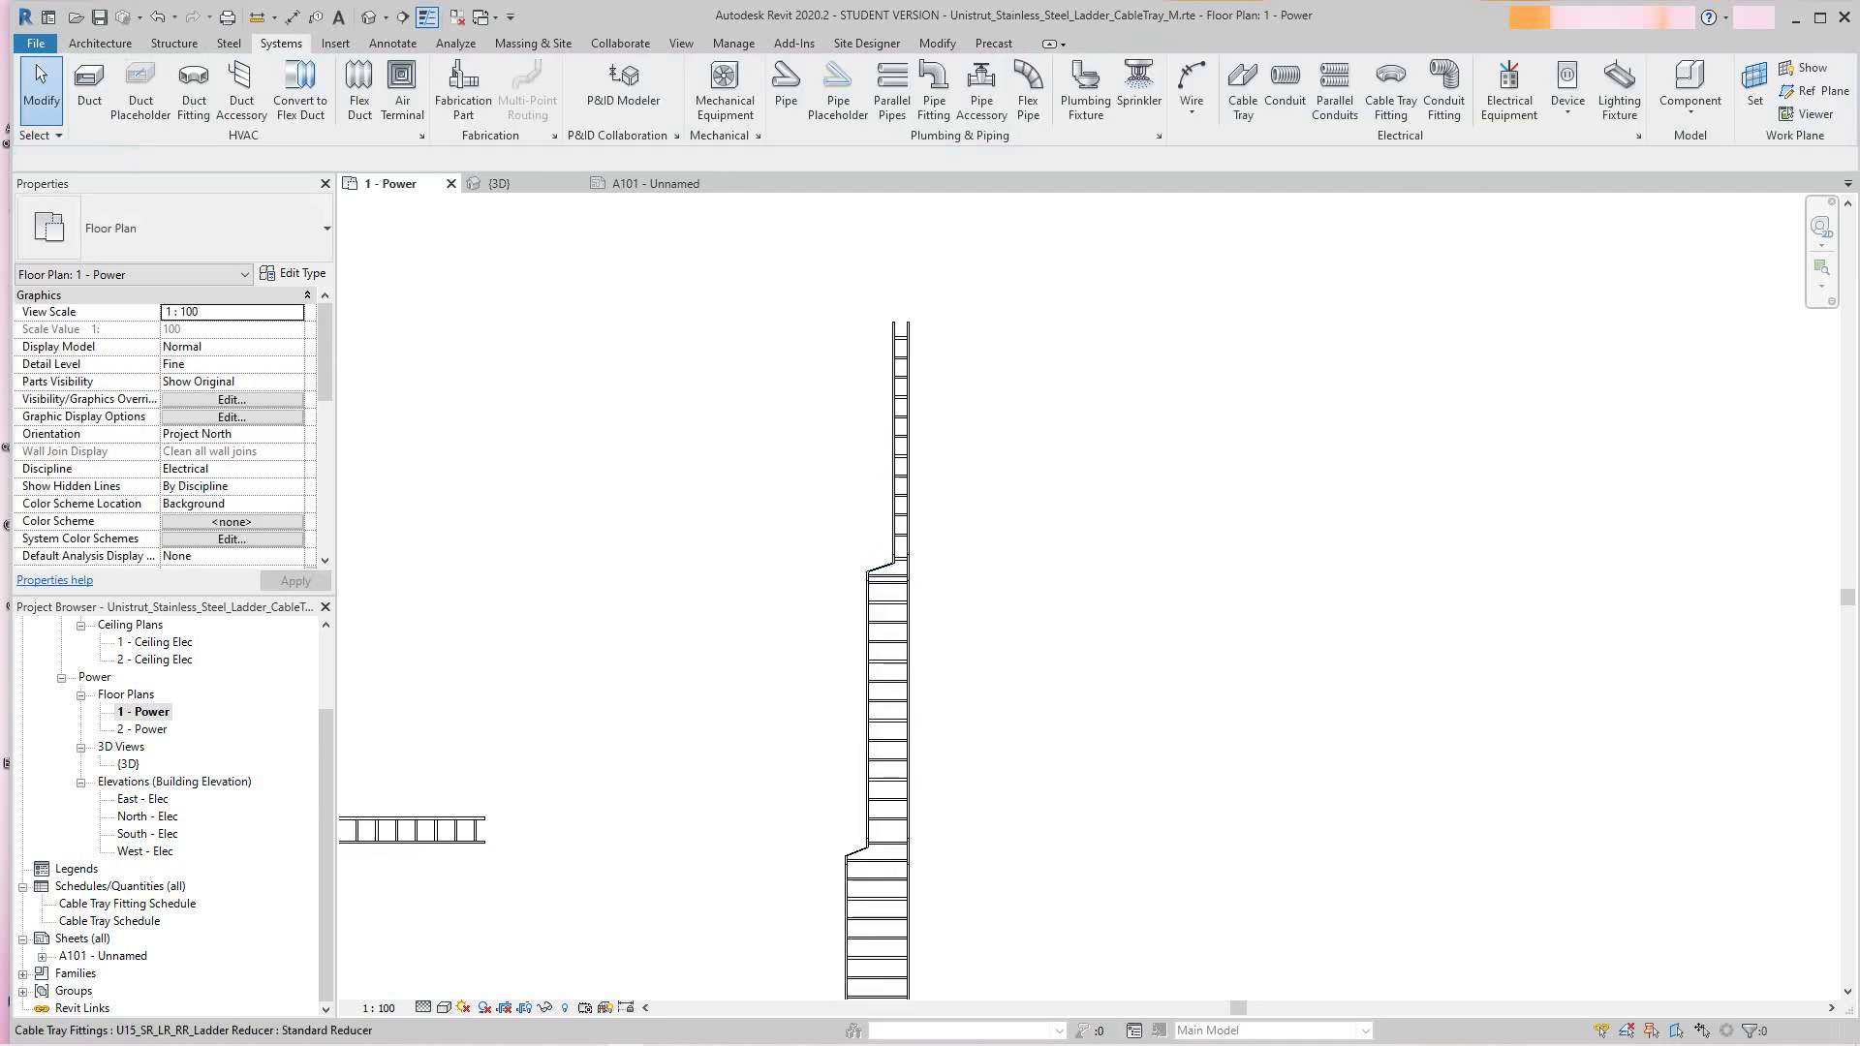
Justify the run's upper two tray sections and the reducer between them to Middle Center, with the control point at their wider lower end
drag(777, 266, 1055, 840)
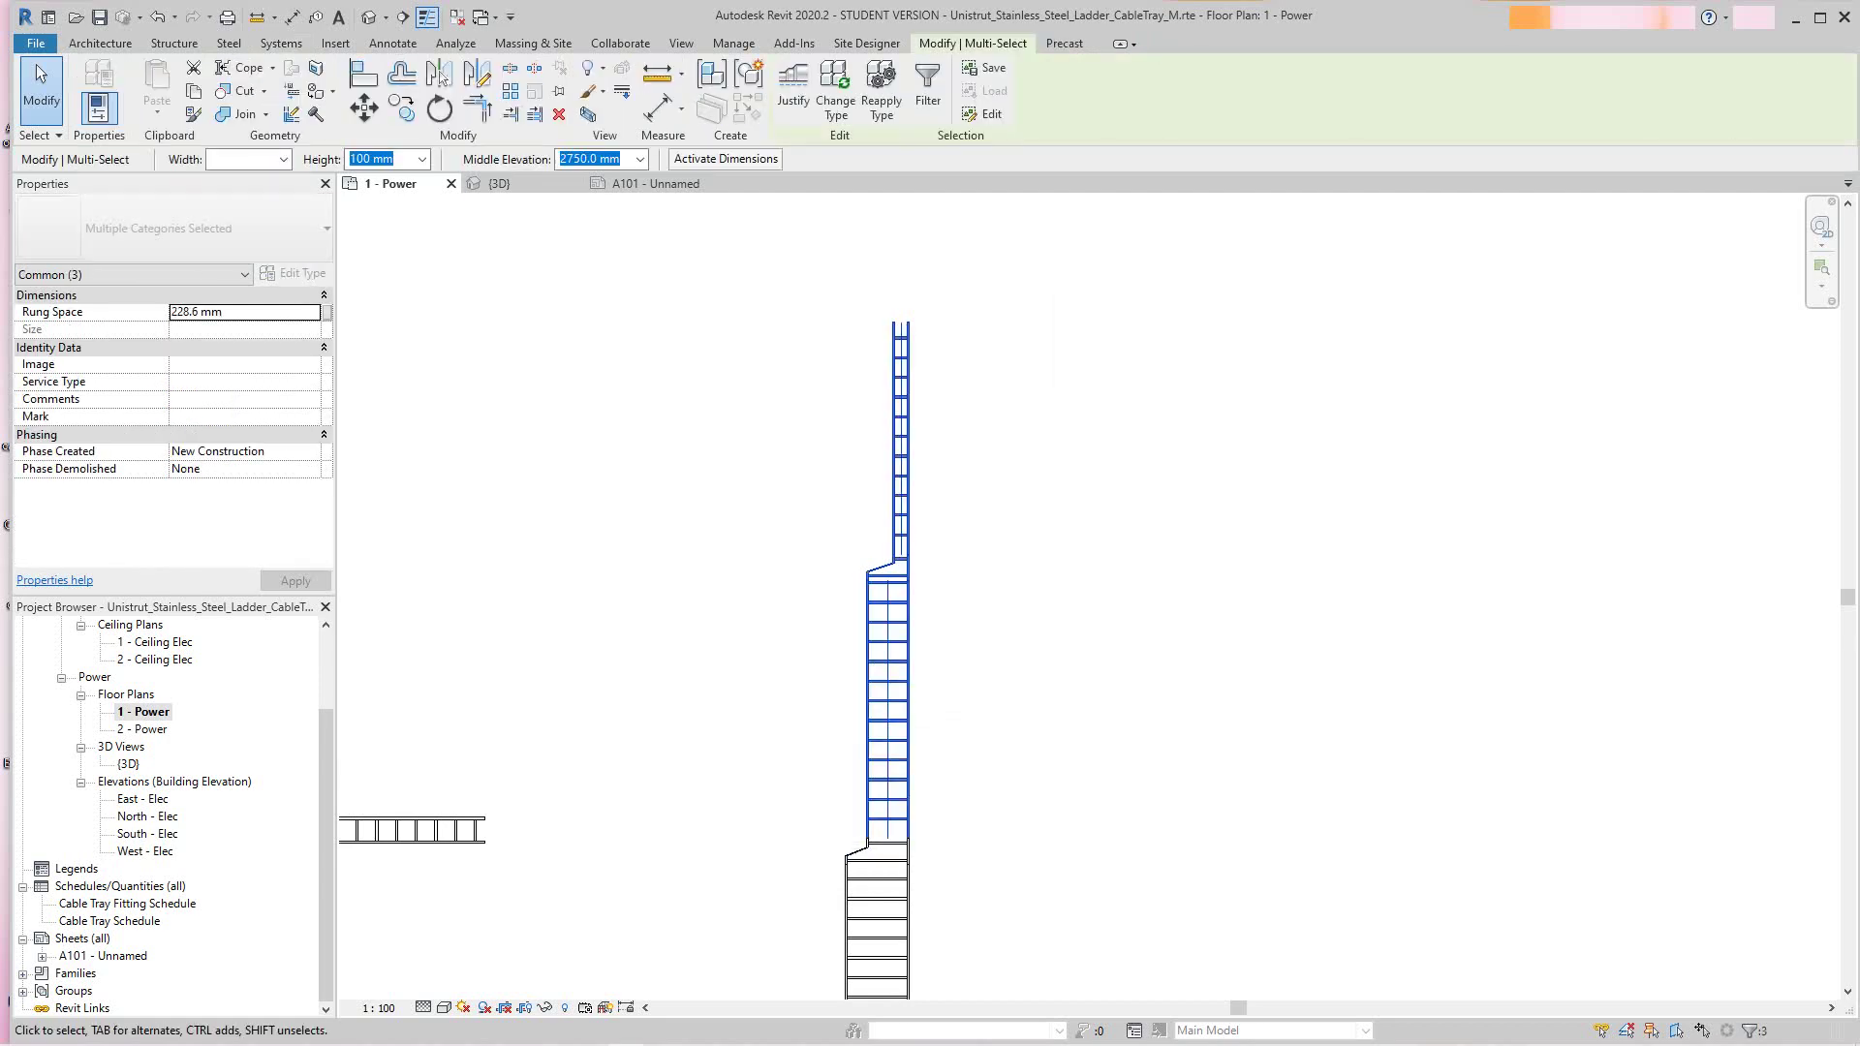
click(792, 92)
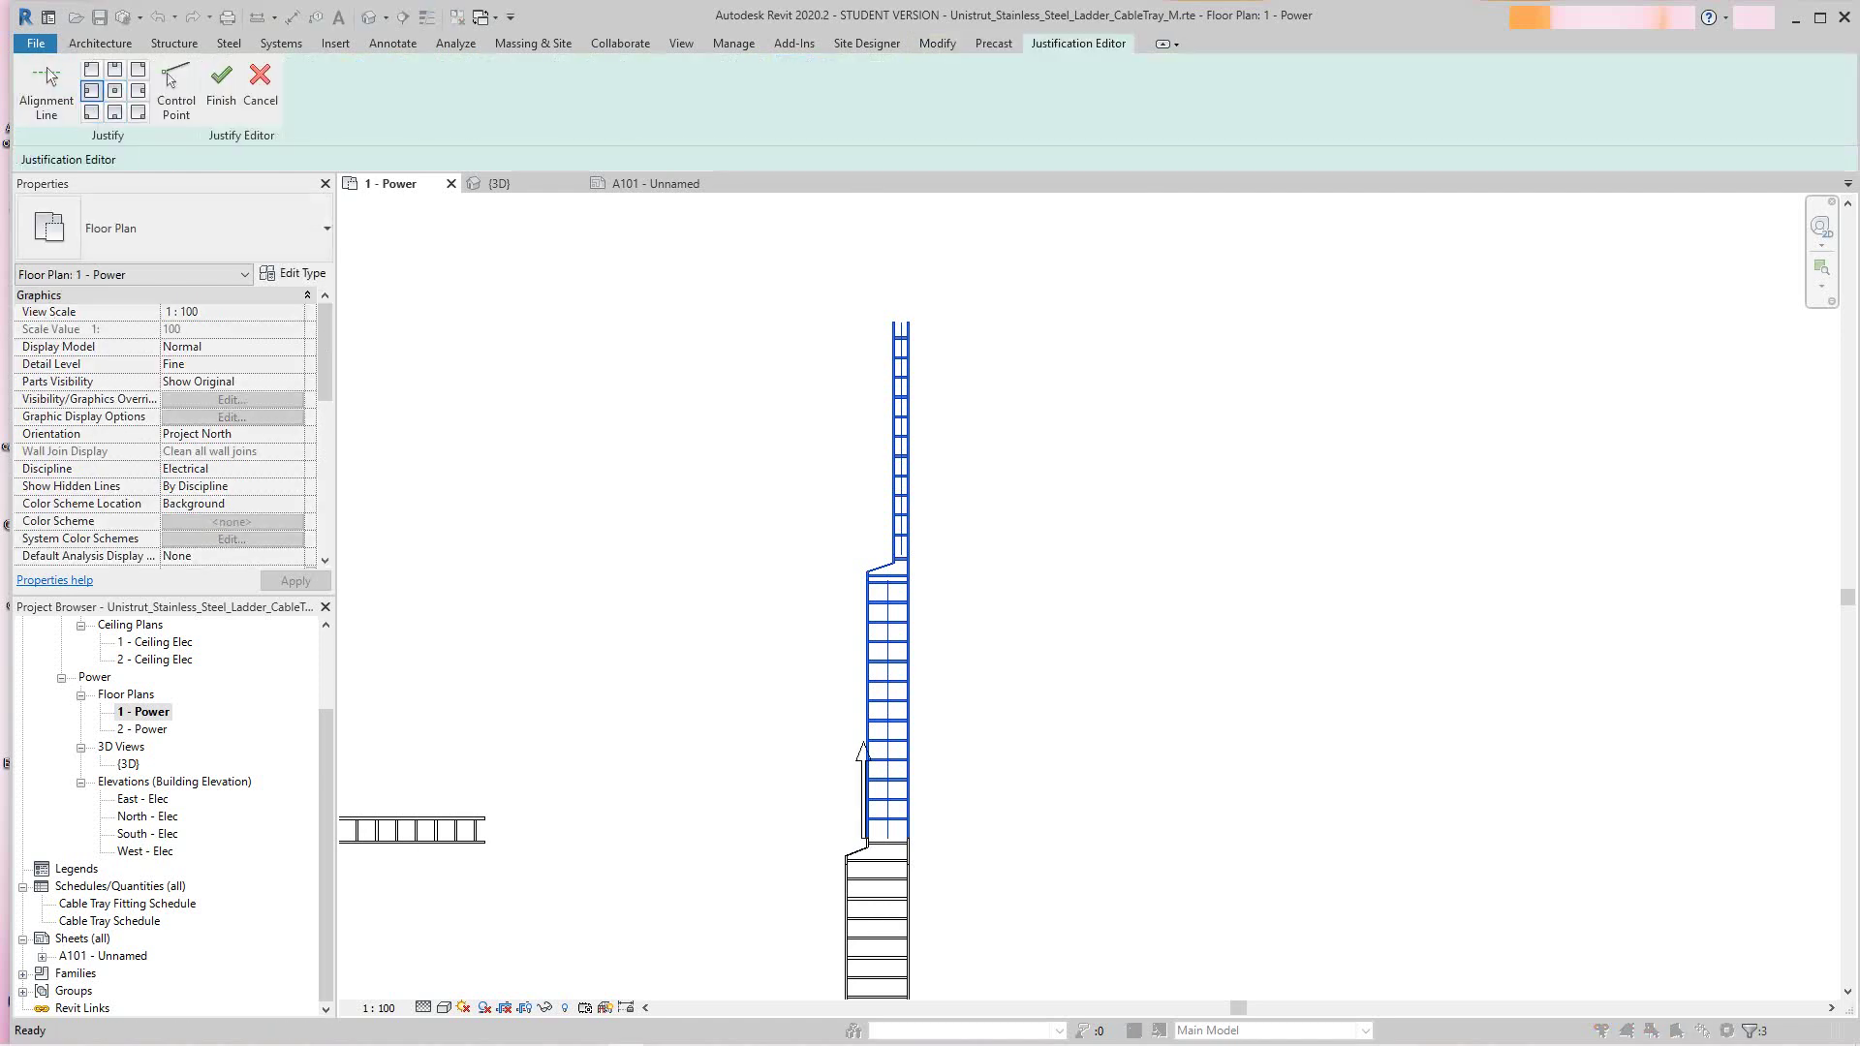
click(175, 90)
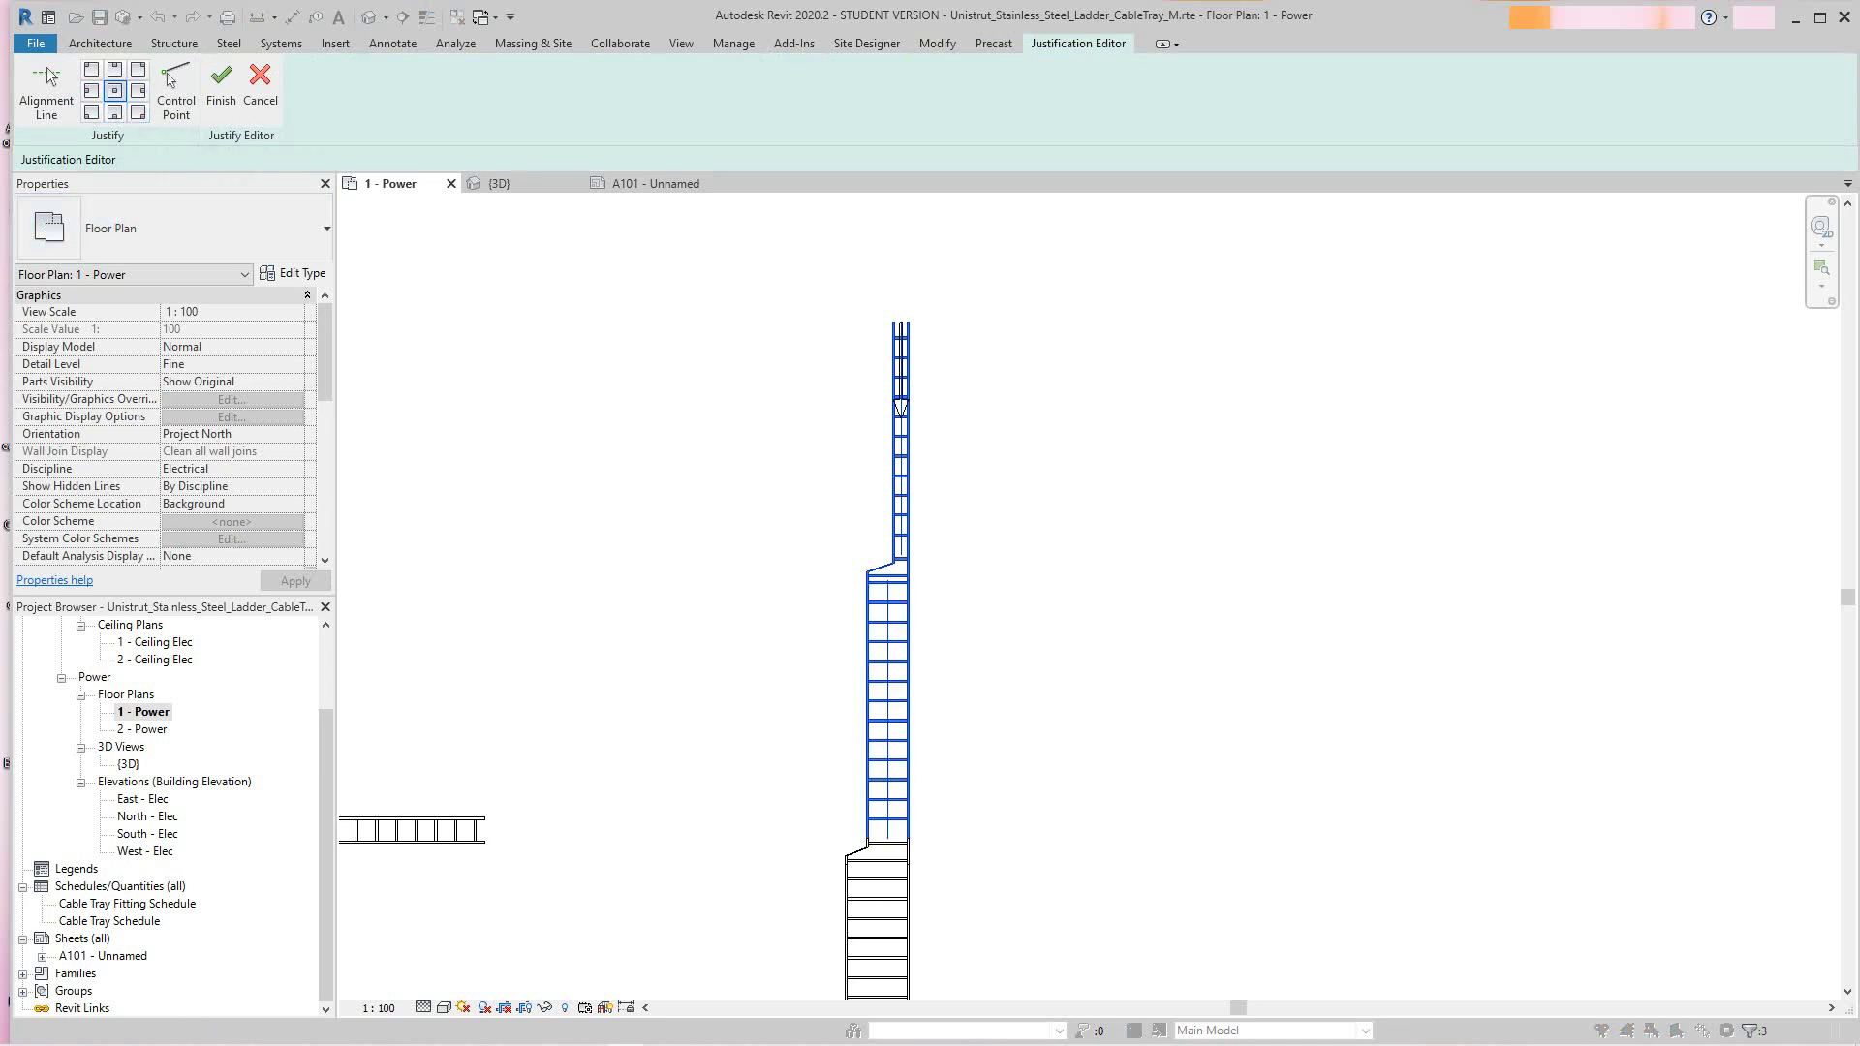
click(176, 91)
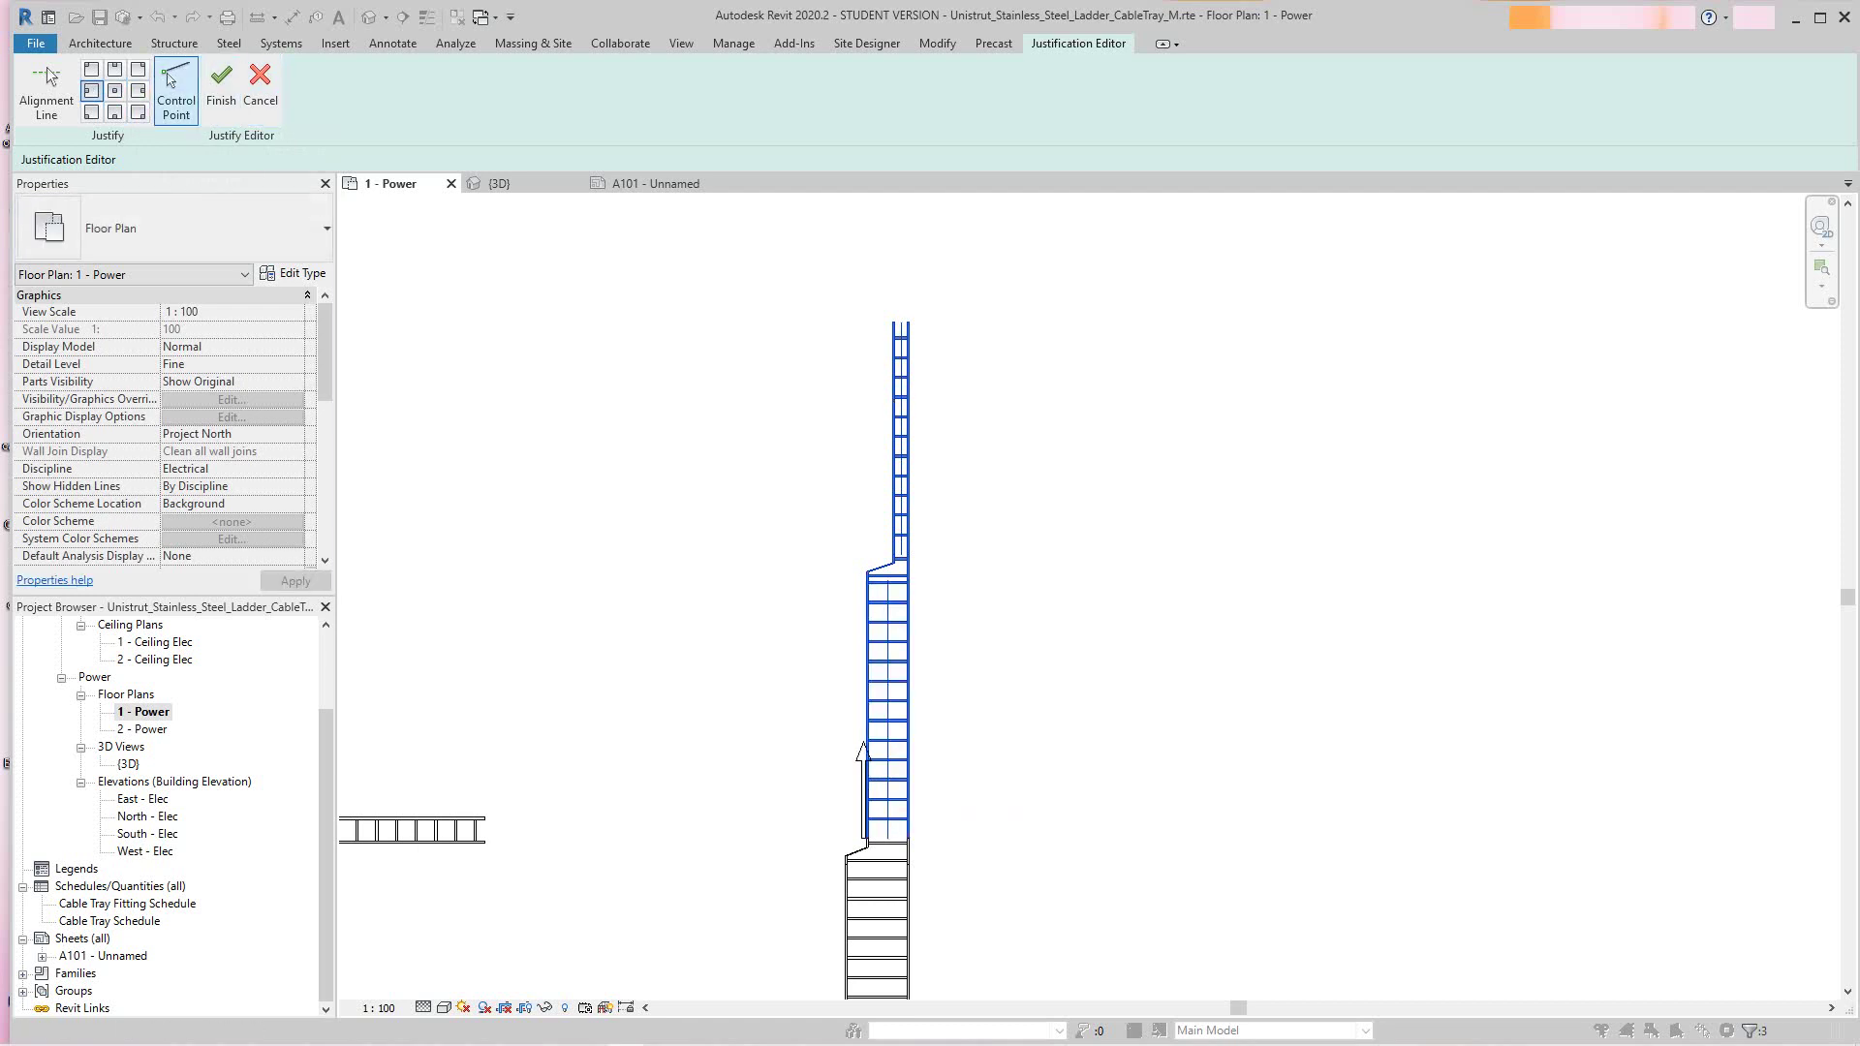
click(115, 90)
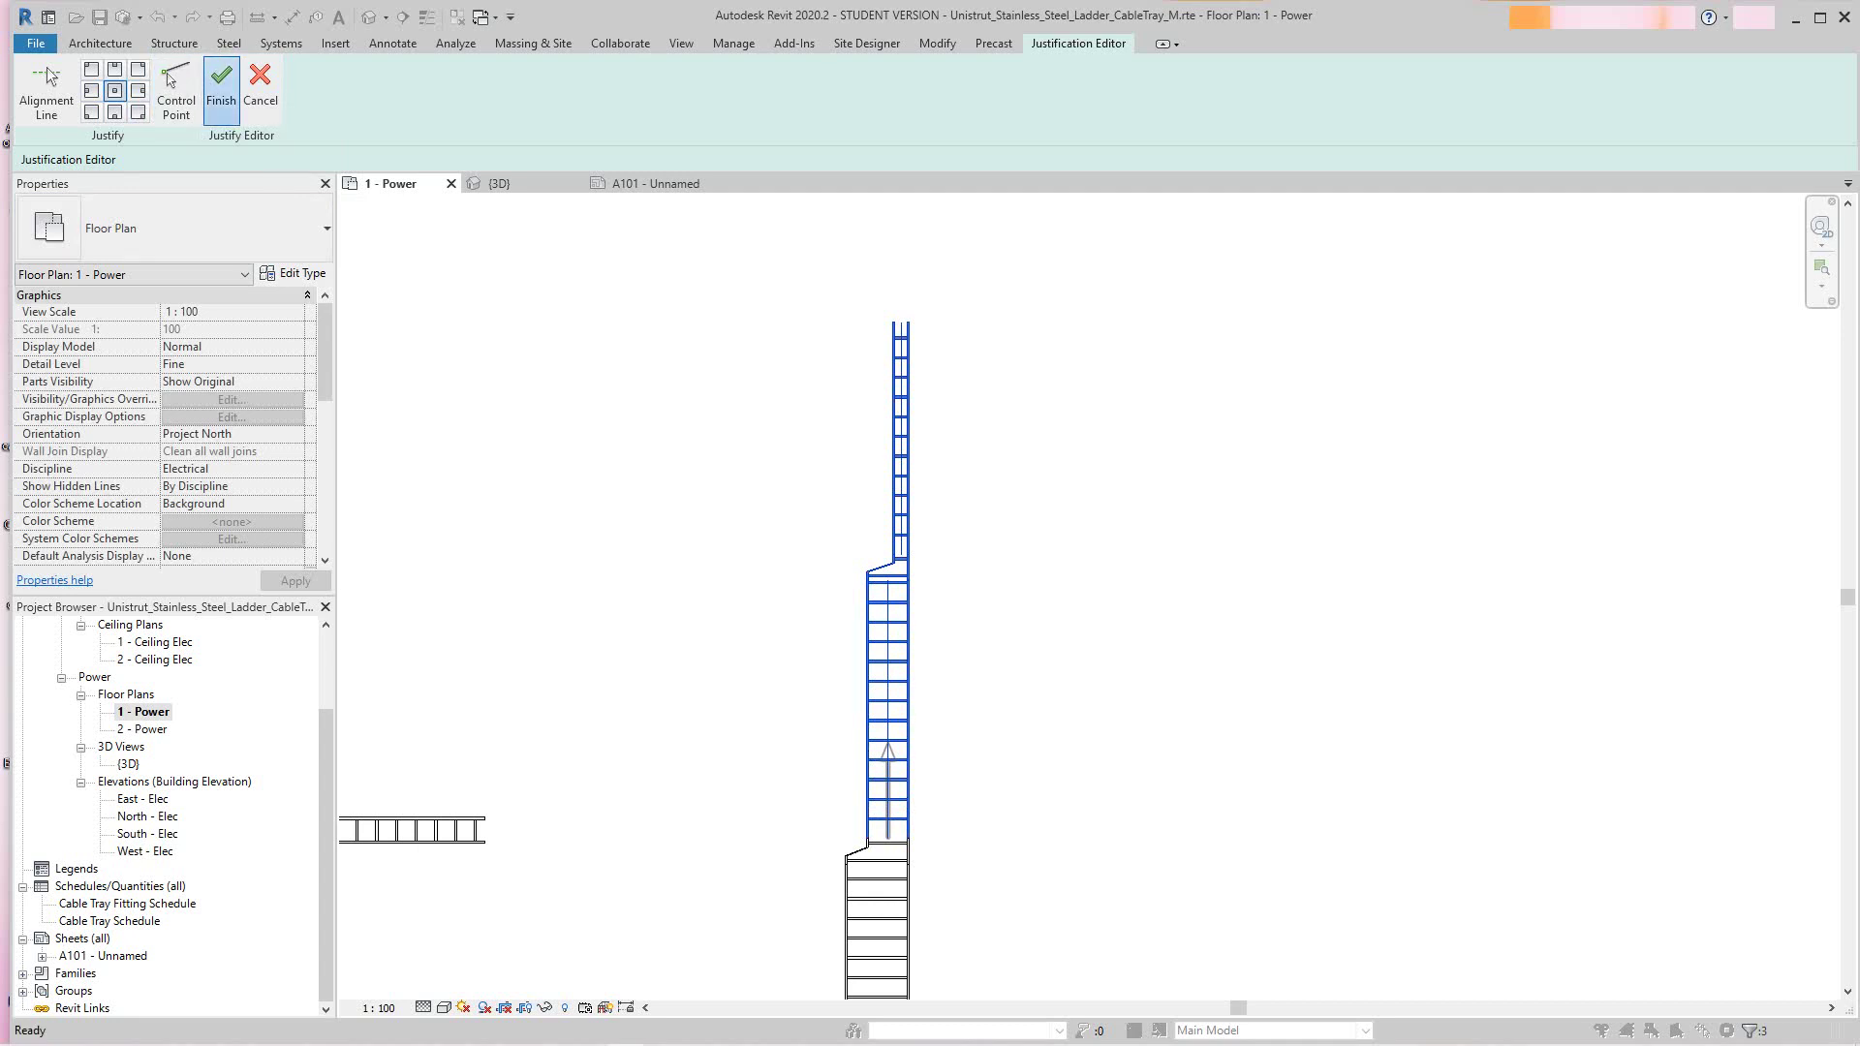
click(221, 89)
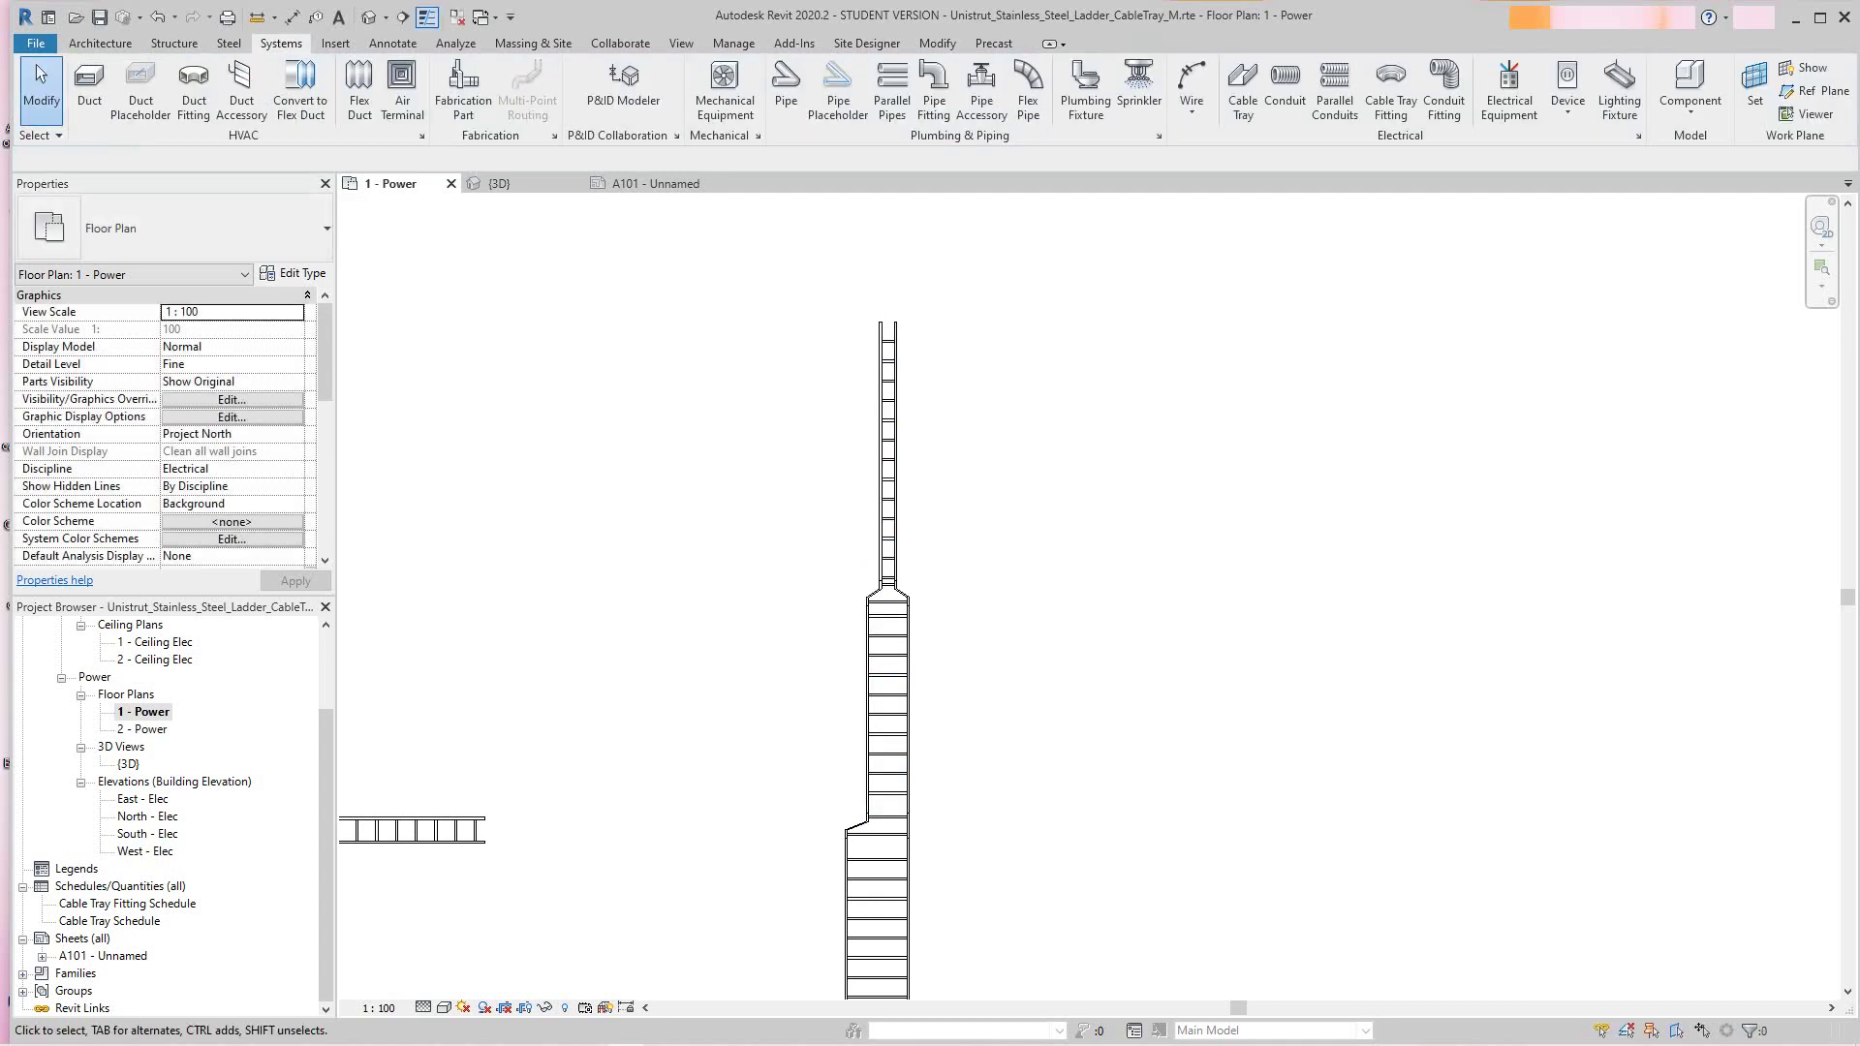
scroll(1067, 656, down, 3)
middle_drag(1067, 657, 984, 536)
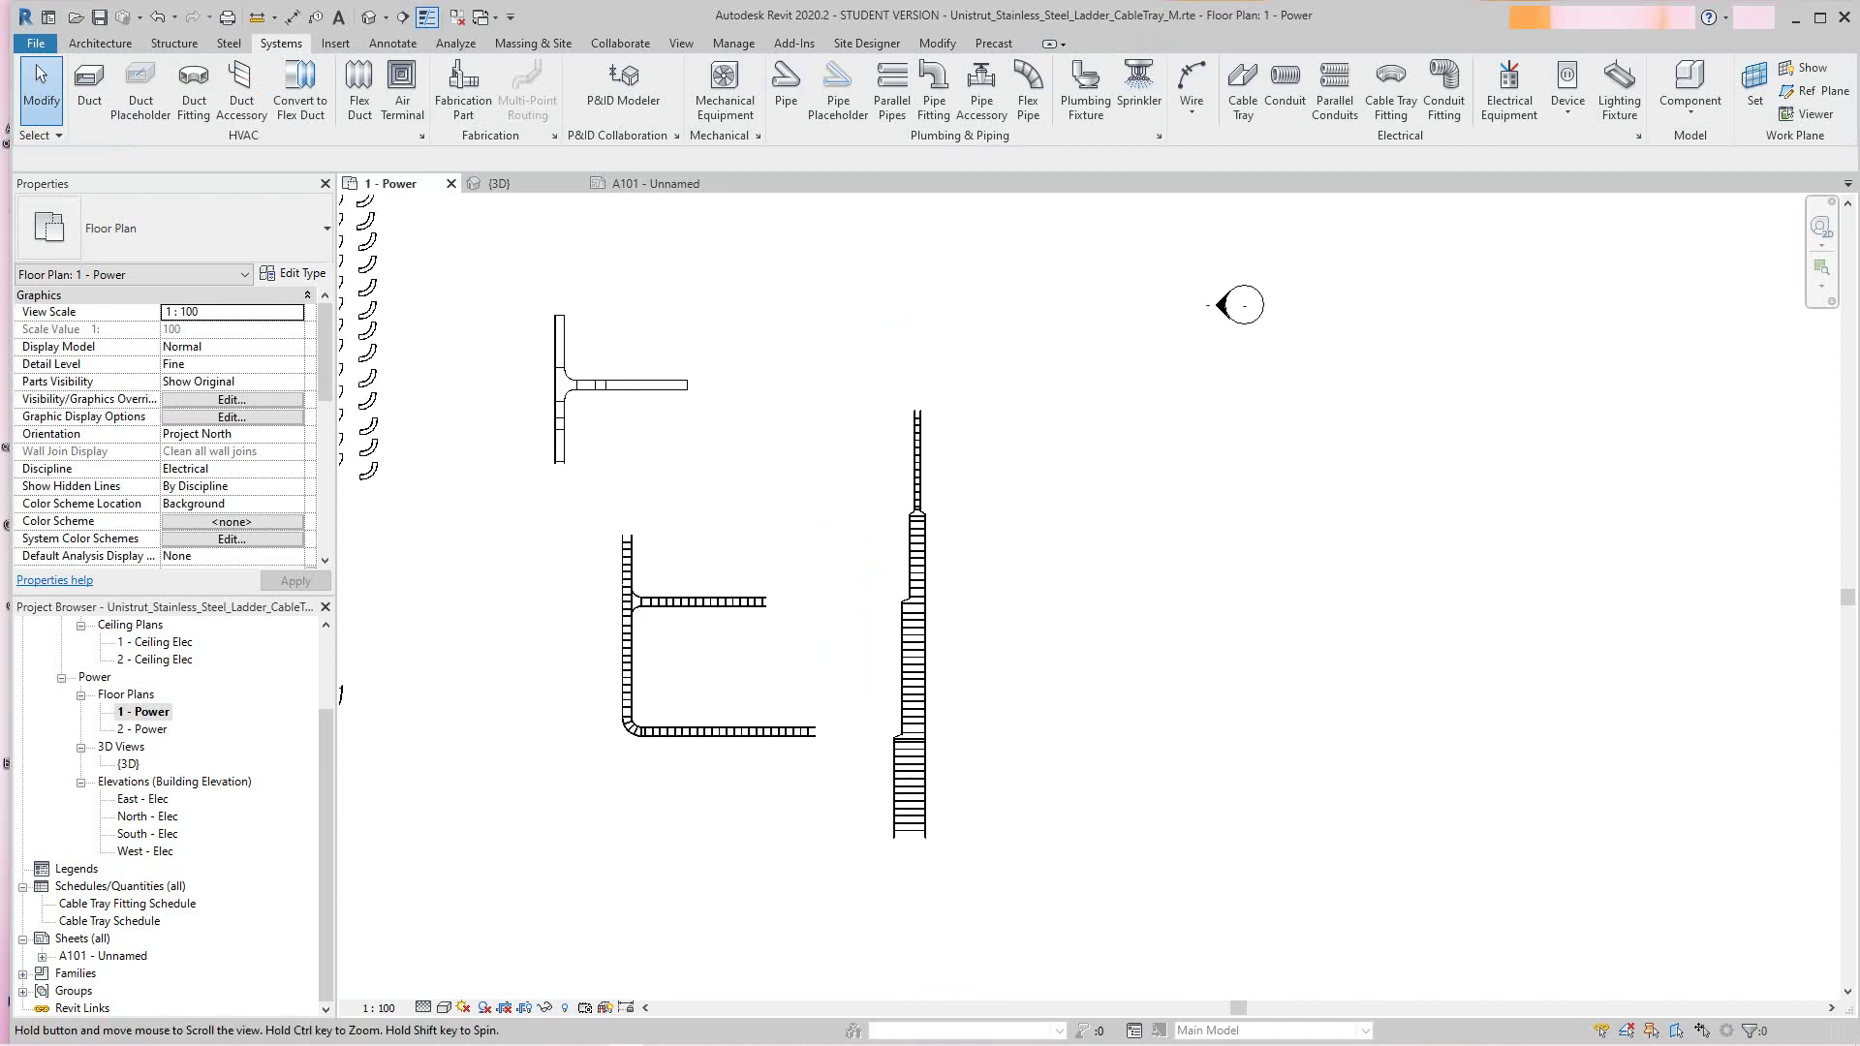
scroll(1108, 670, up, 2)
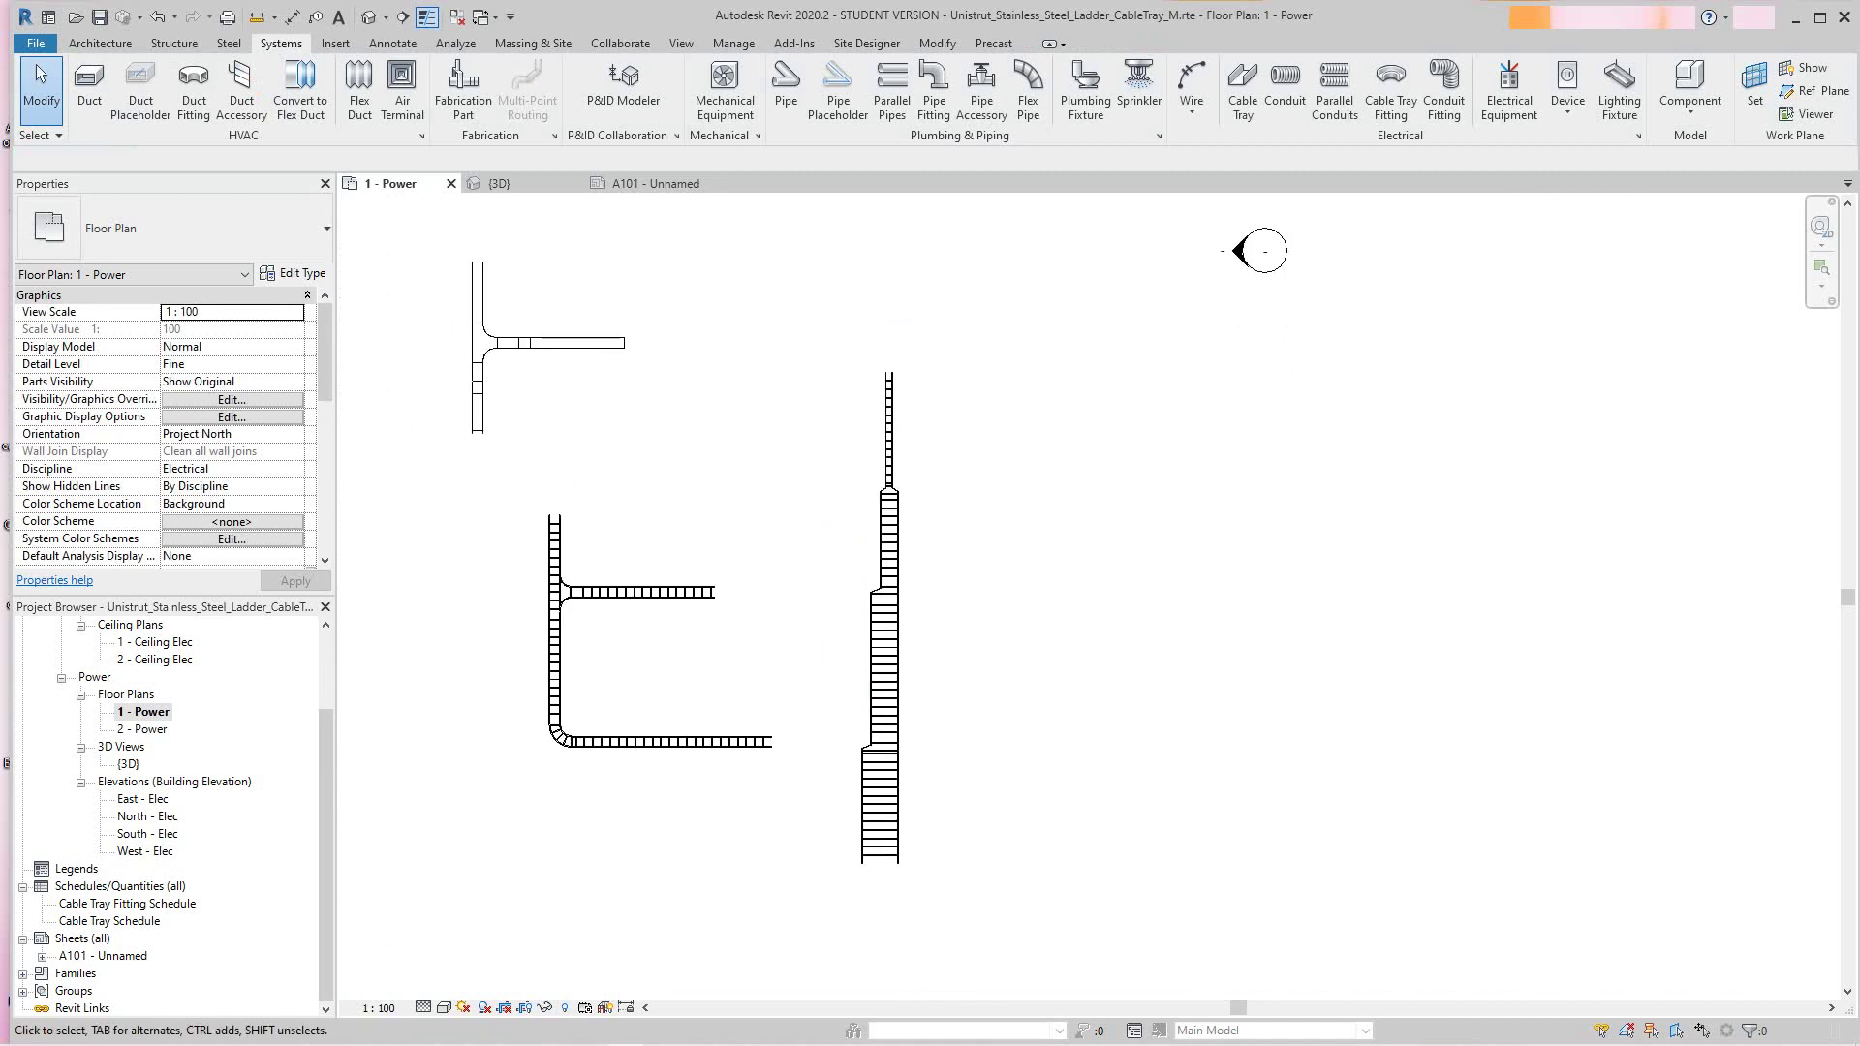